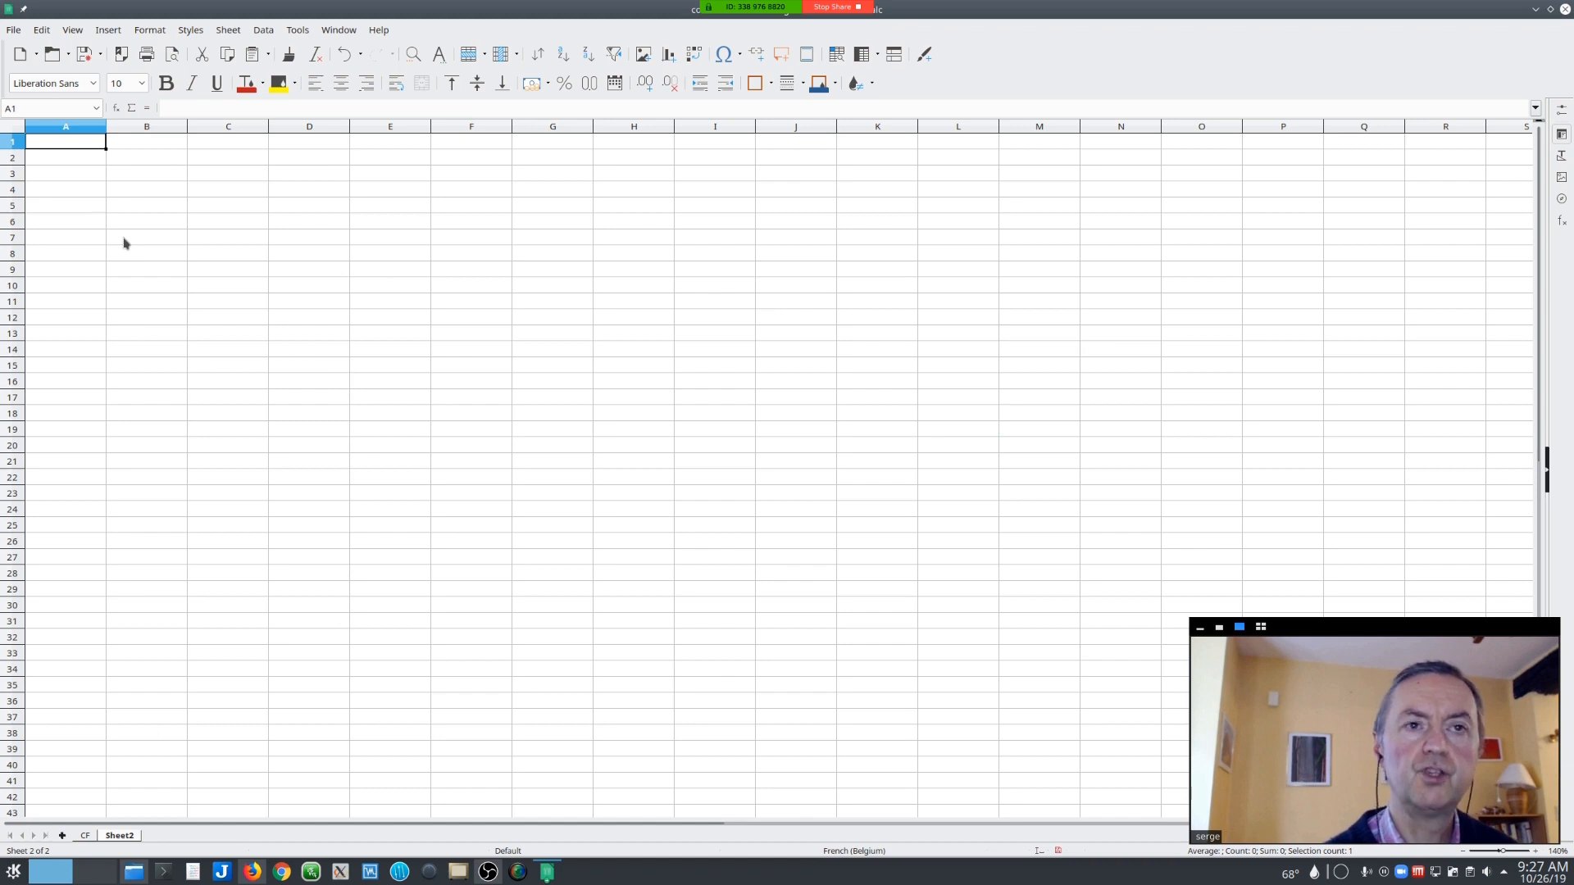
- Enter a RANDBETWEEN function in cell A1 with bottom 5 and top 20, and fill it down through A10
scroll(125, 242, "up", 1)
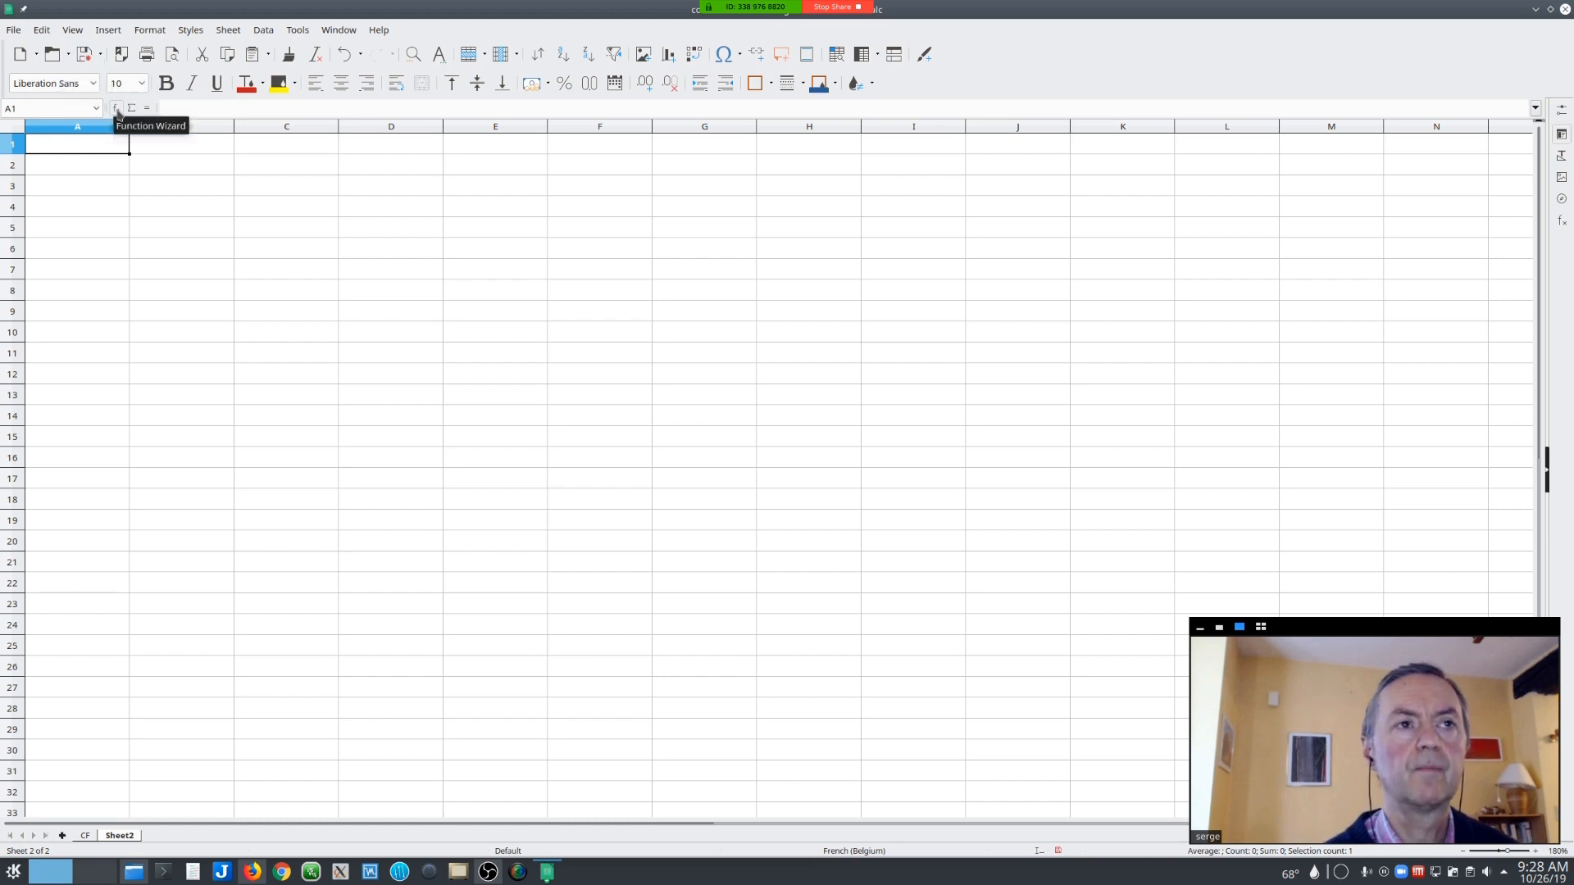
left_click(116, 107)
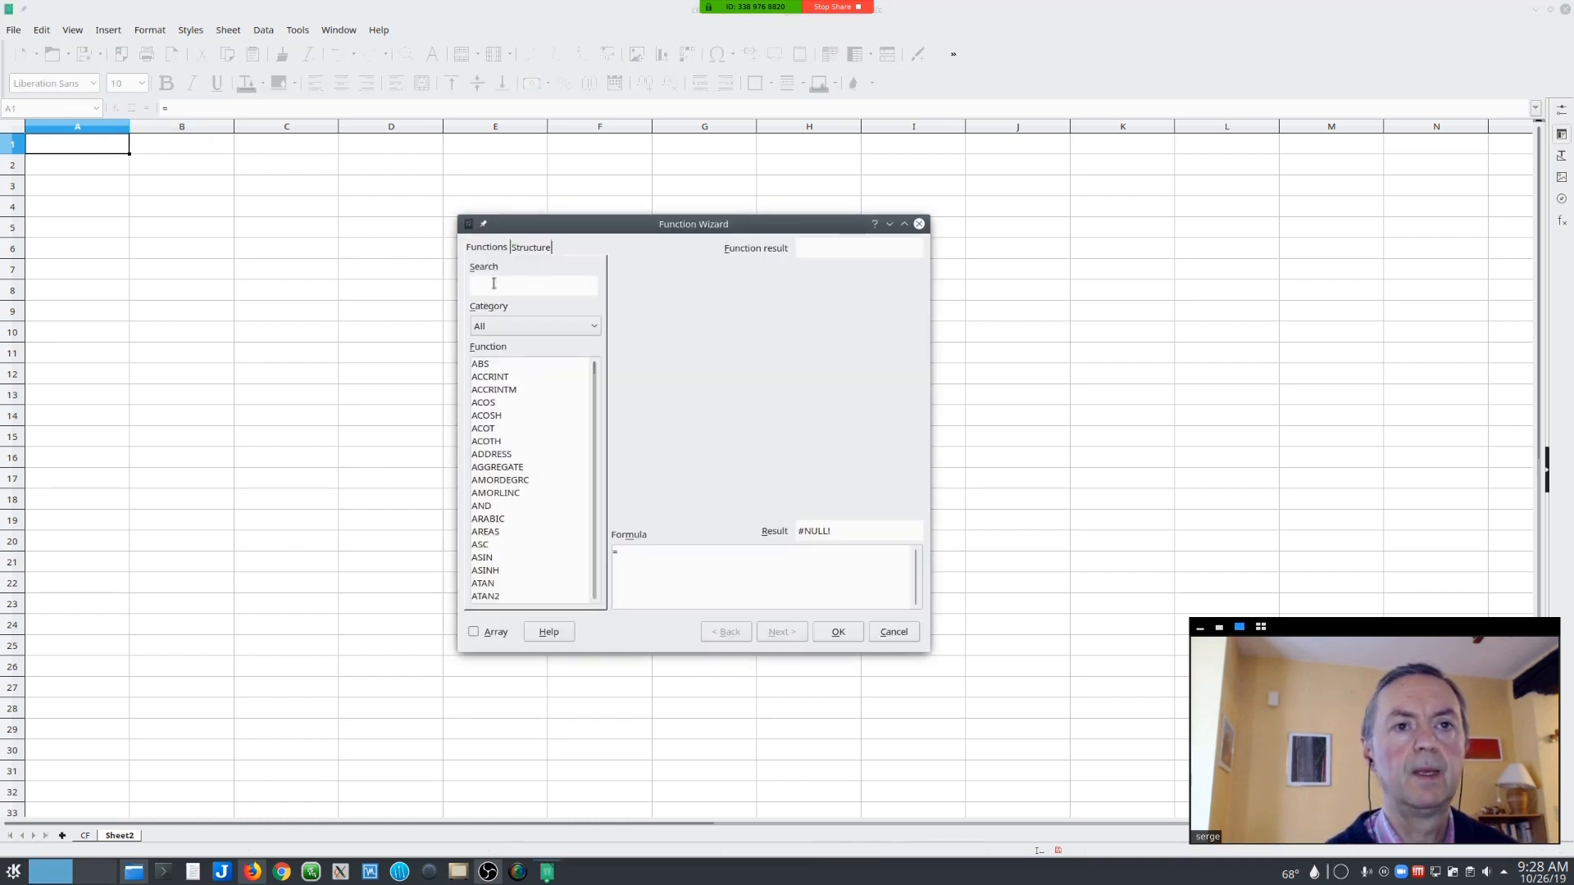
type("rand")
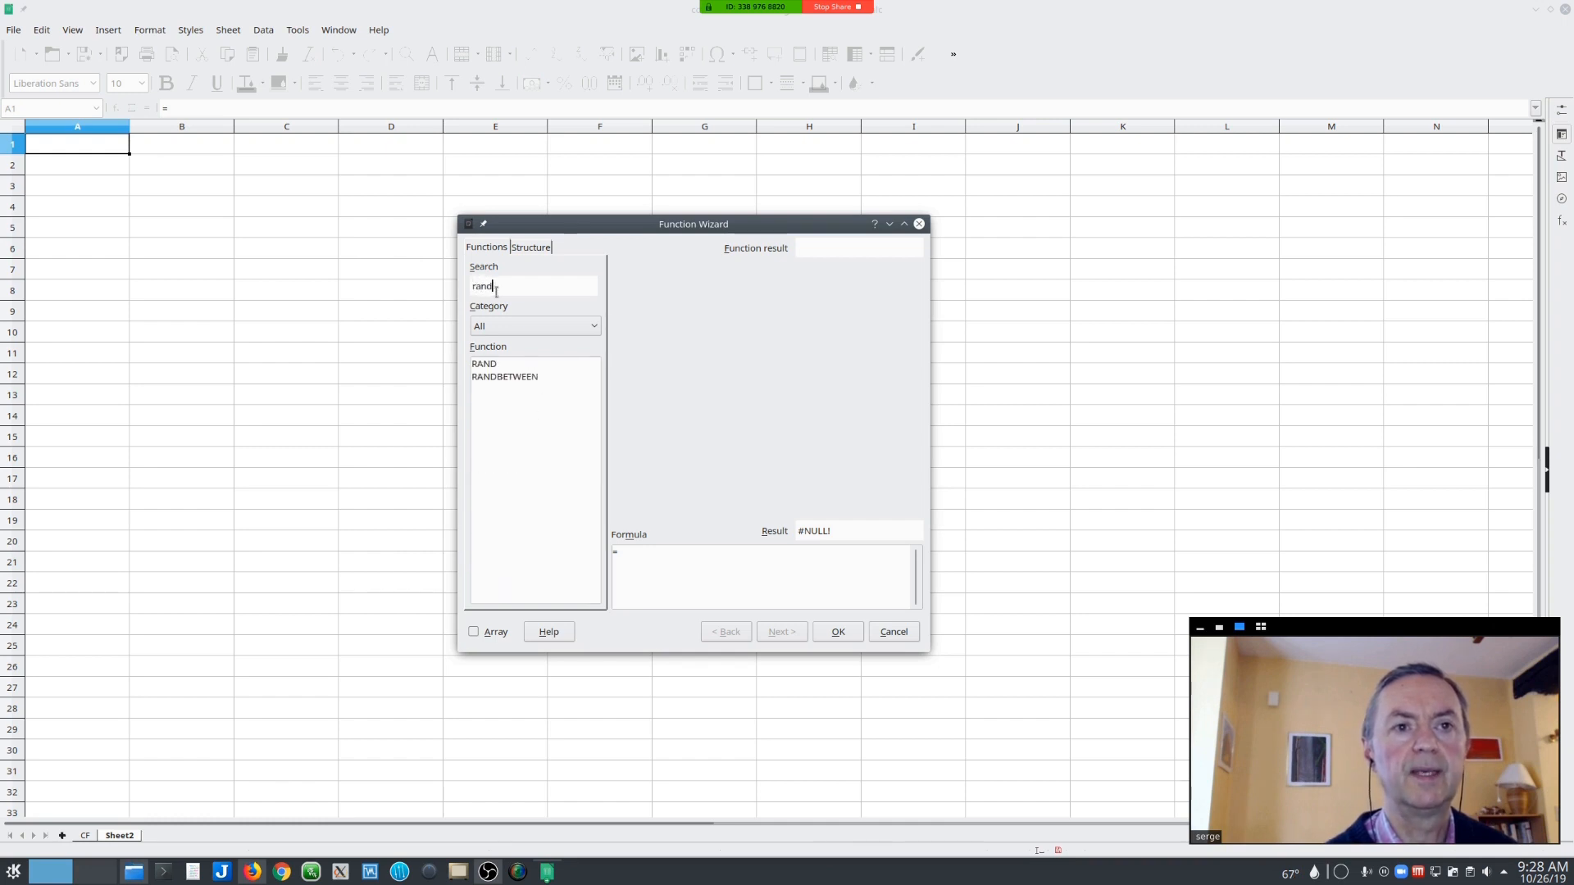
left_click(537, 379)
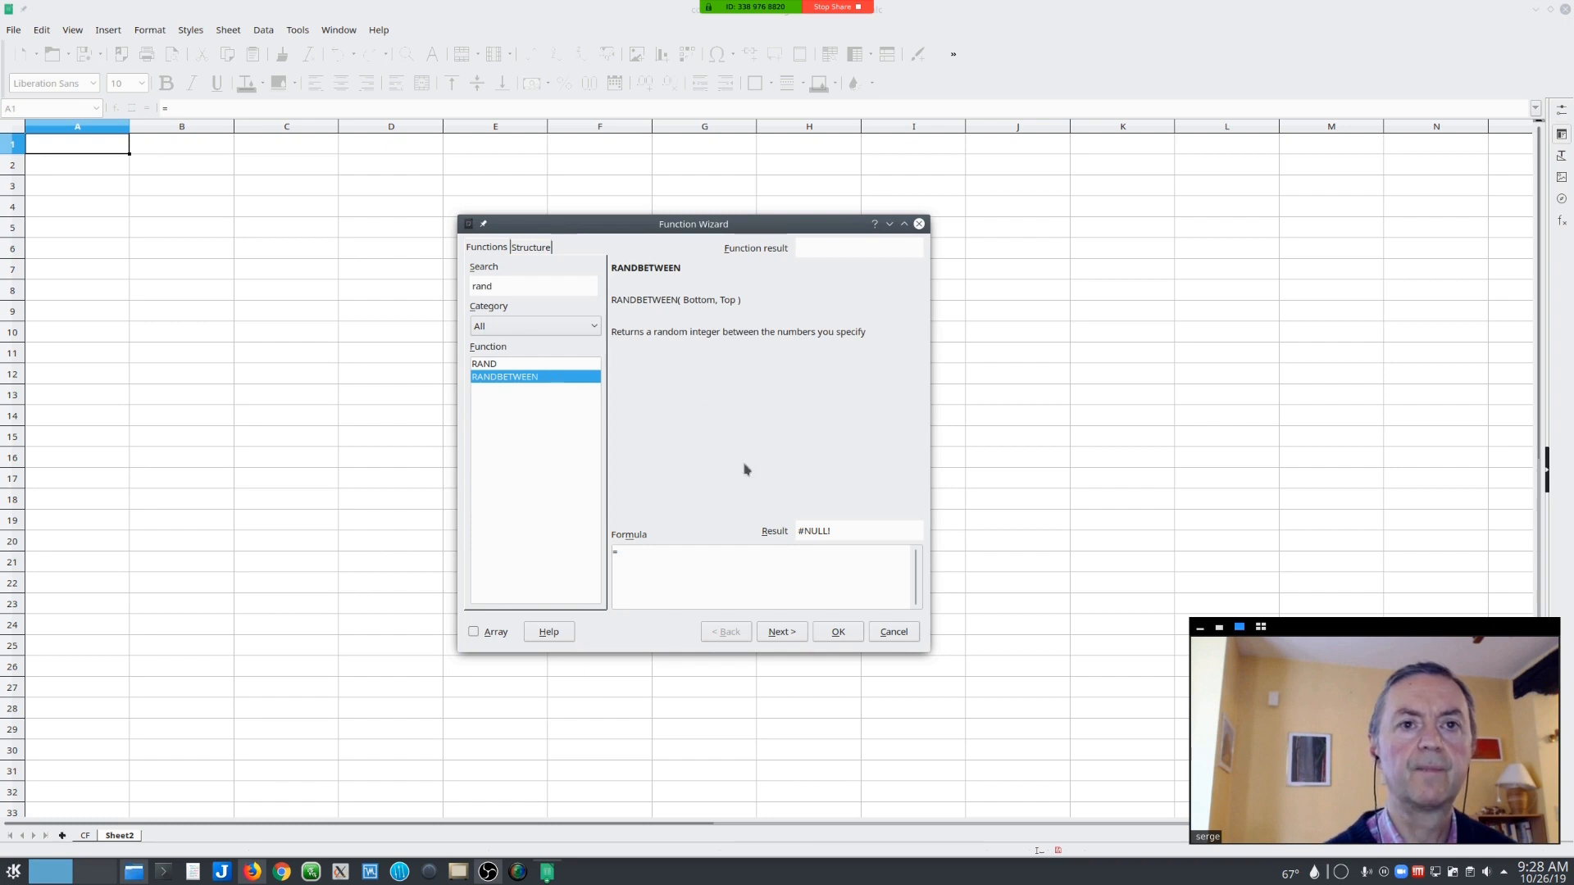
left_click(783, 632)
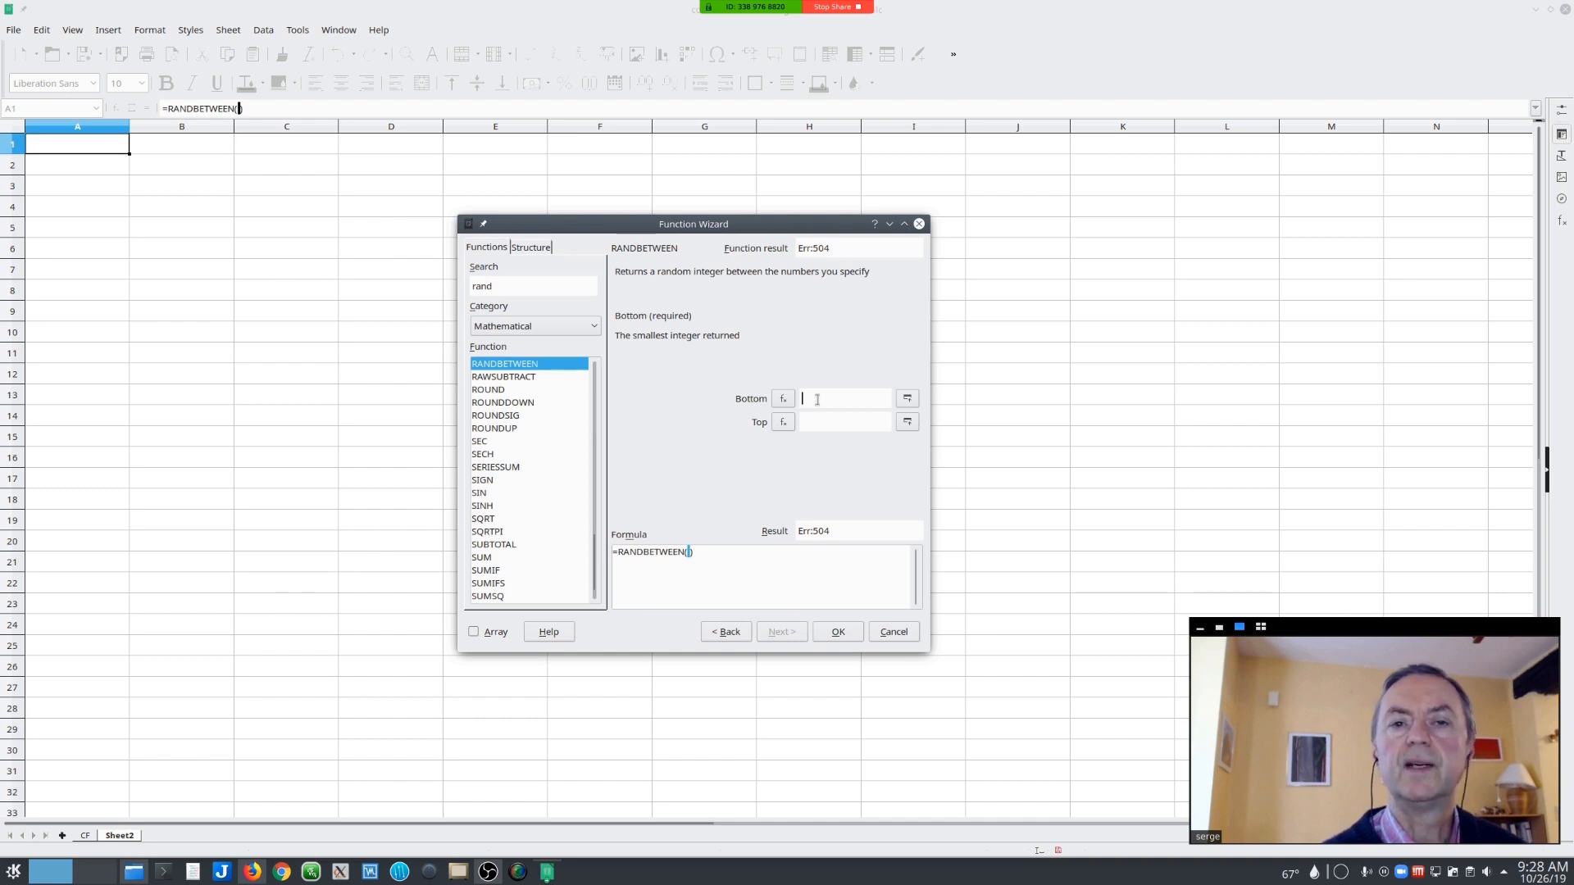
type("5")
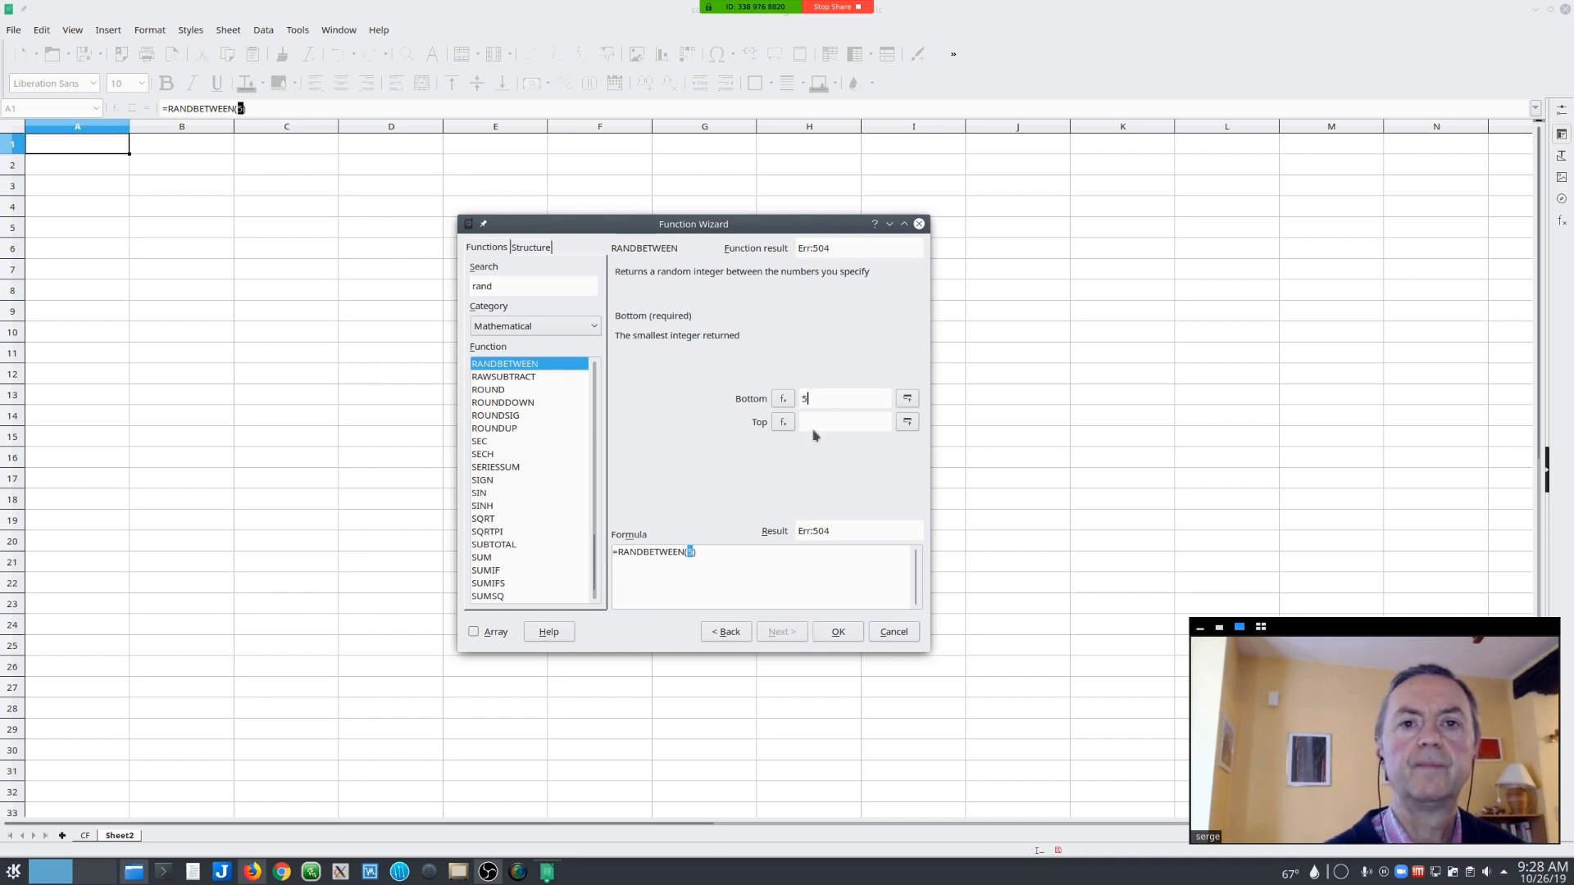
left_click(814, 424)
type("20")
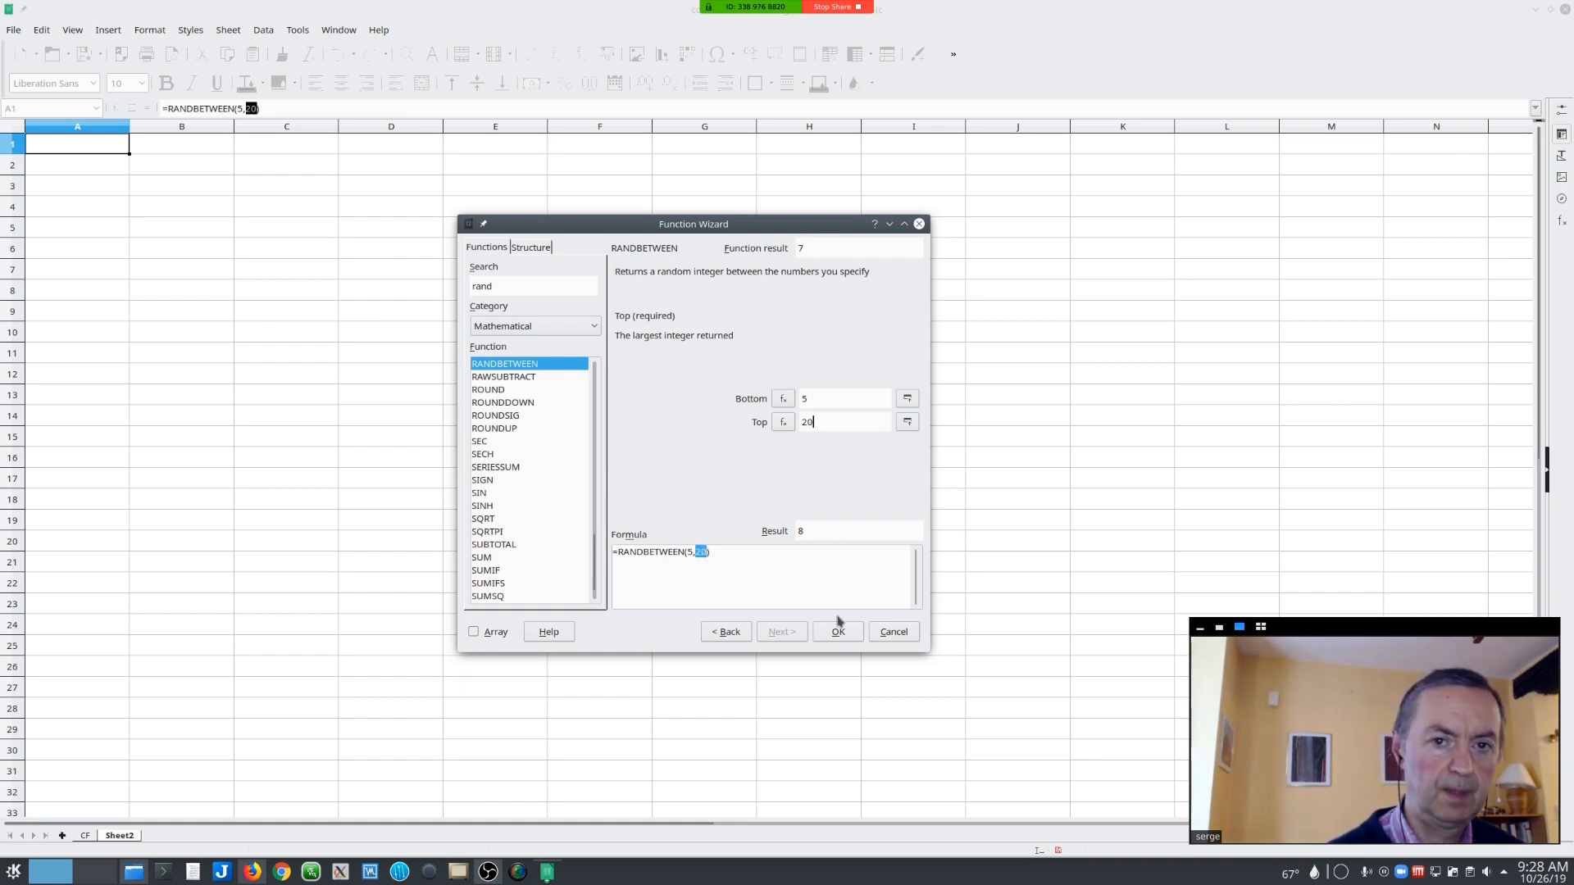
left_click(838, 632)
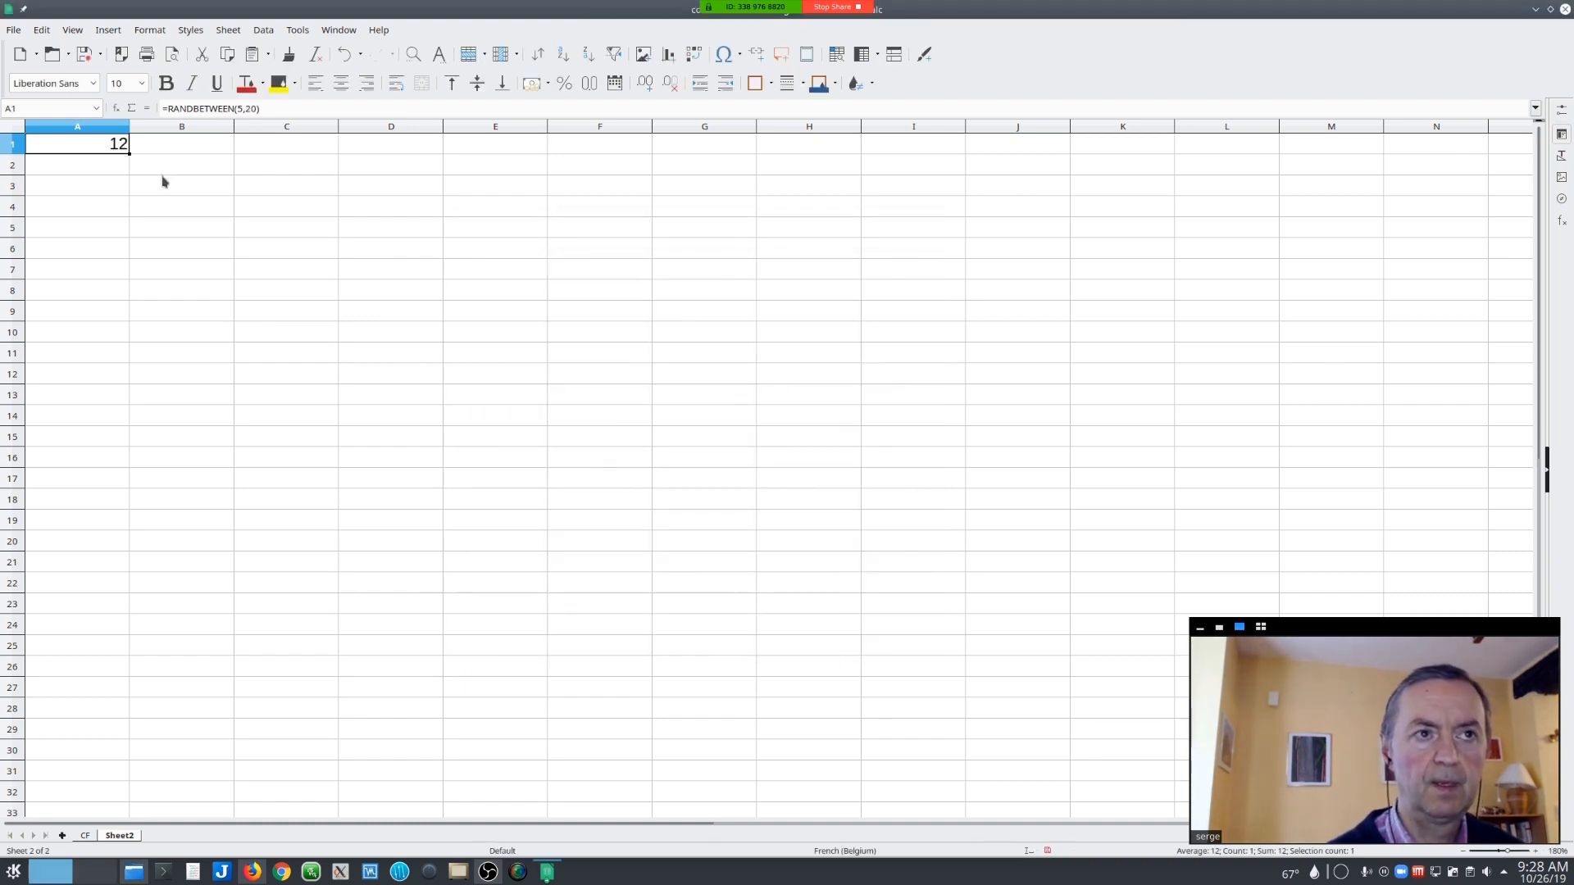
left_click_drag(130, 153, 119, 340)
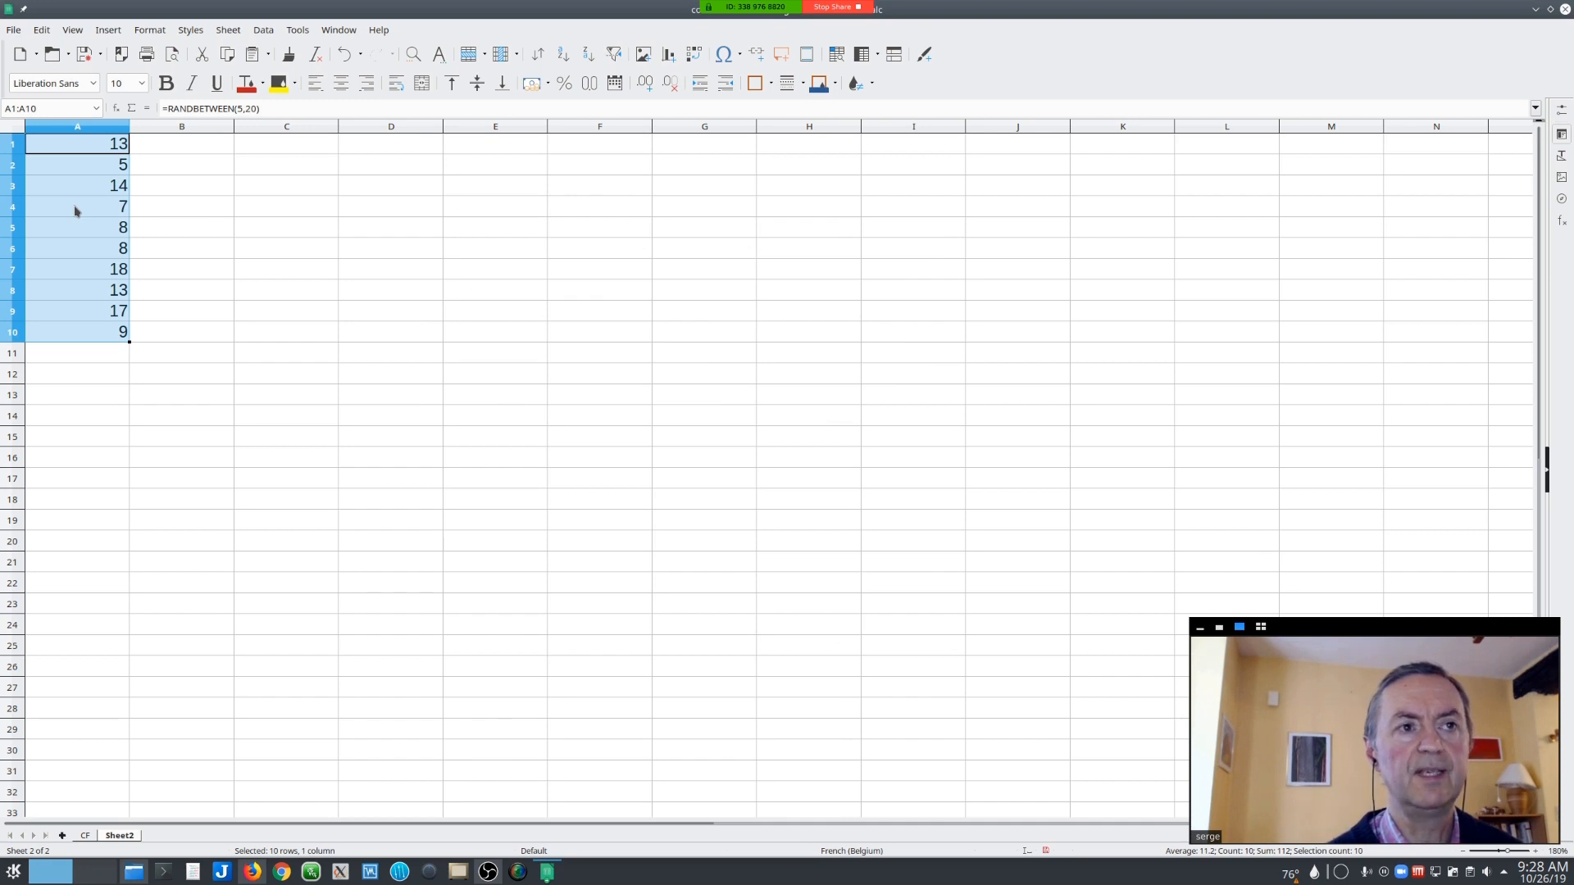
- Replace the random formulas in A1:A10 with fixed values by pasting only numbers over the existing data
left_click(45, 33)
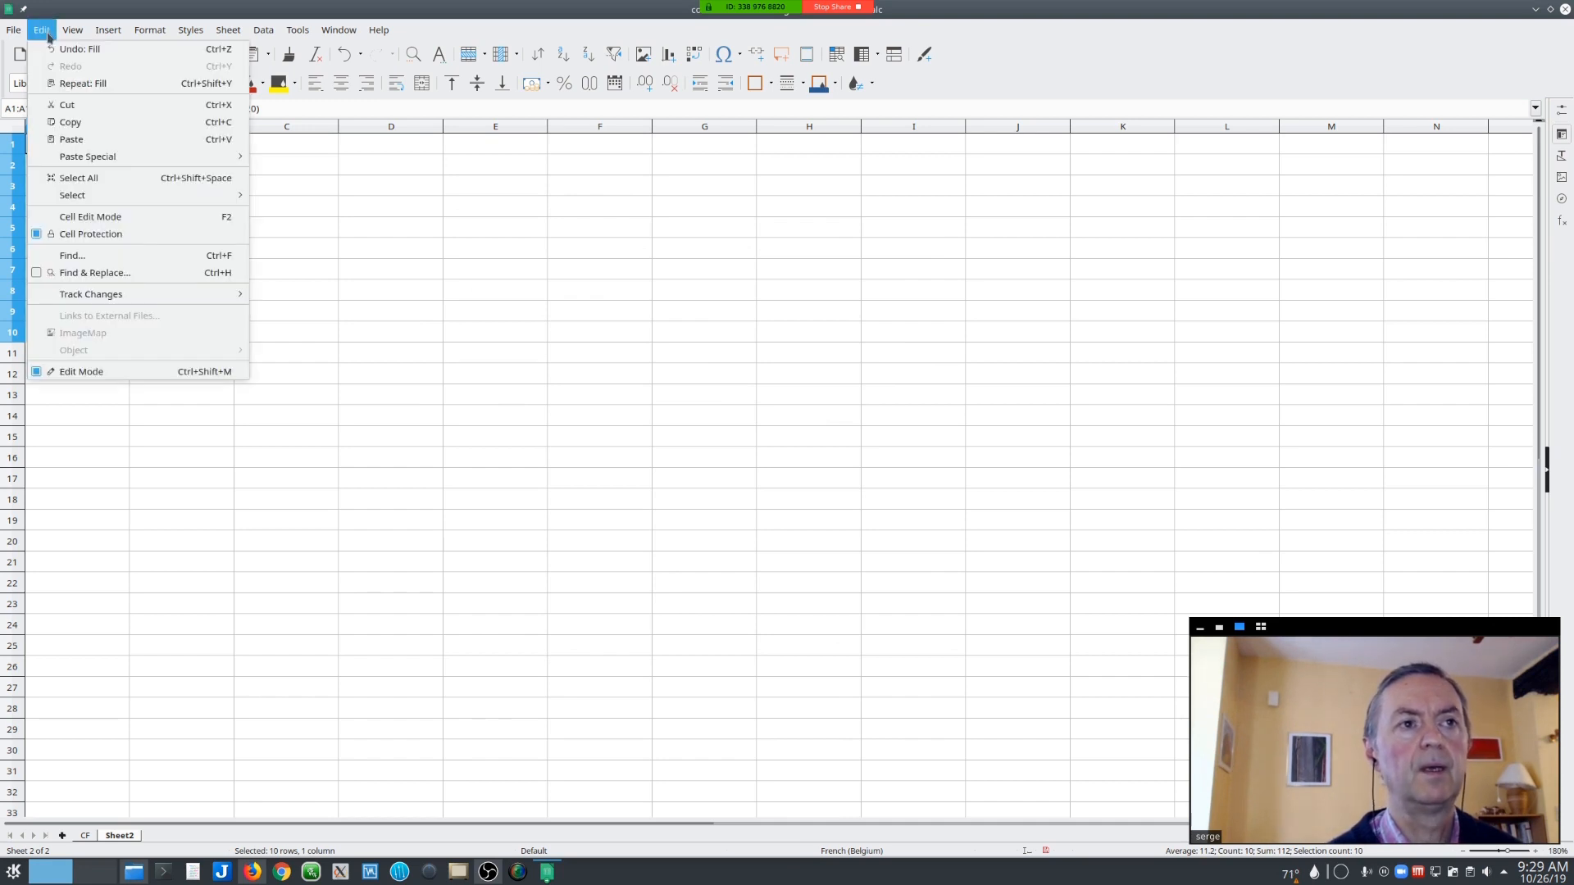
mouse_move(78, 155)
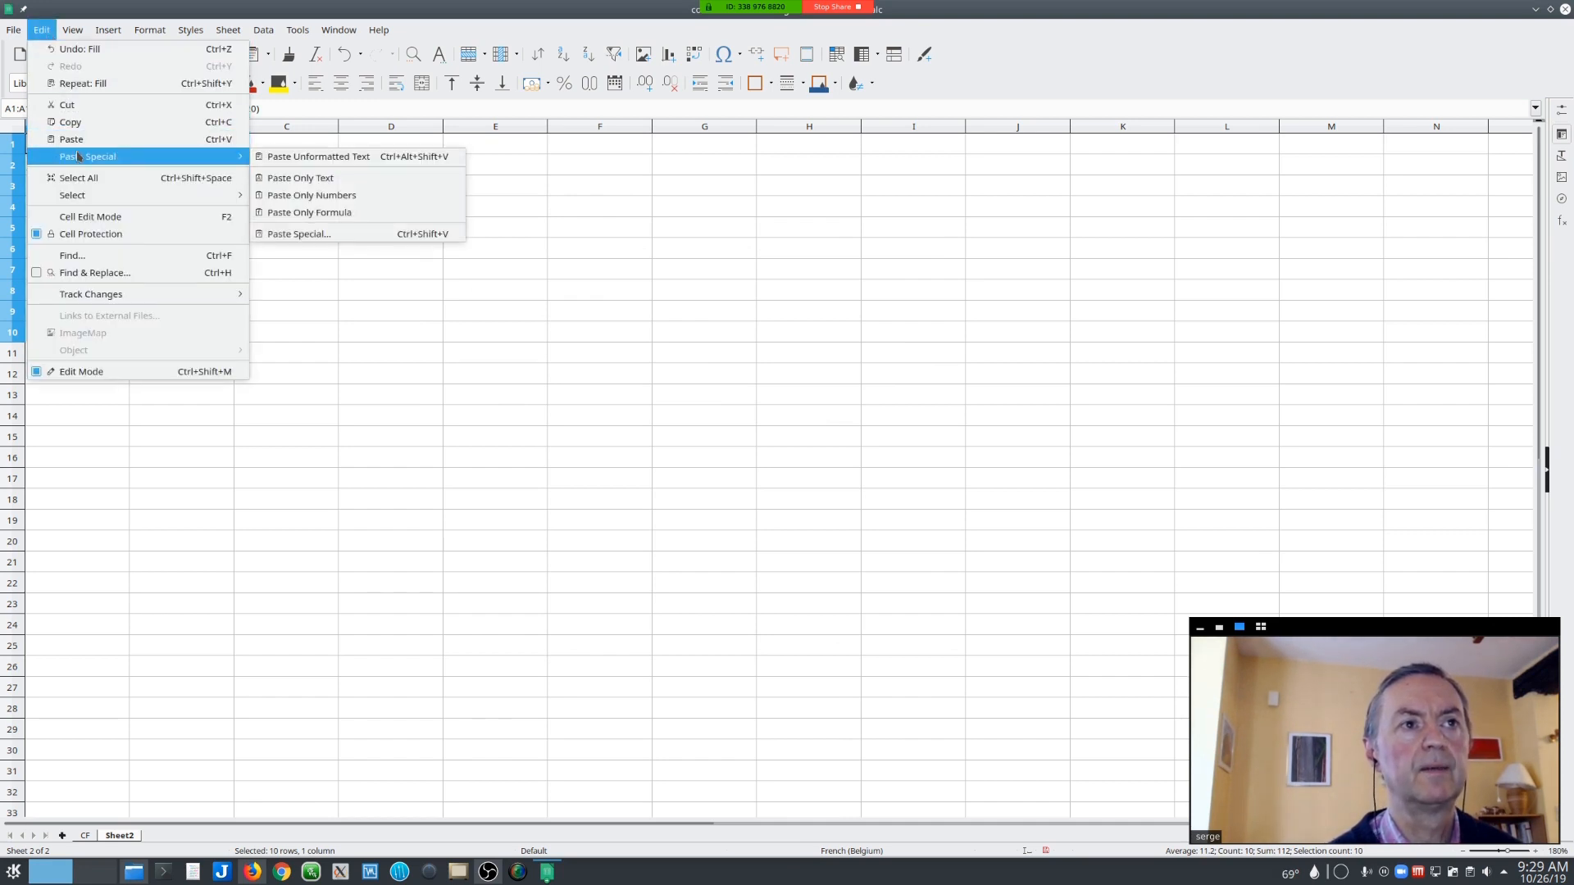
left_click(351, 195)
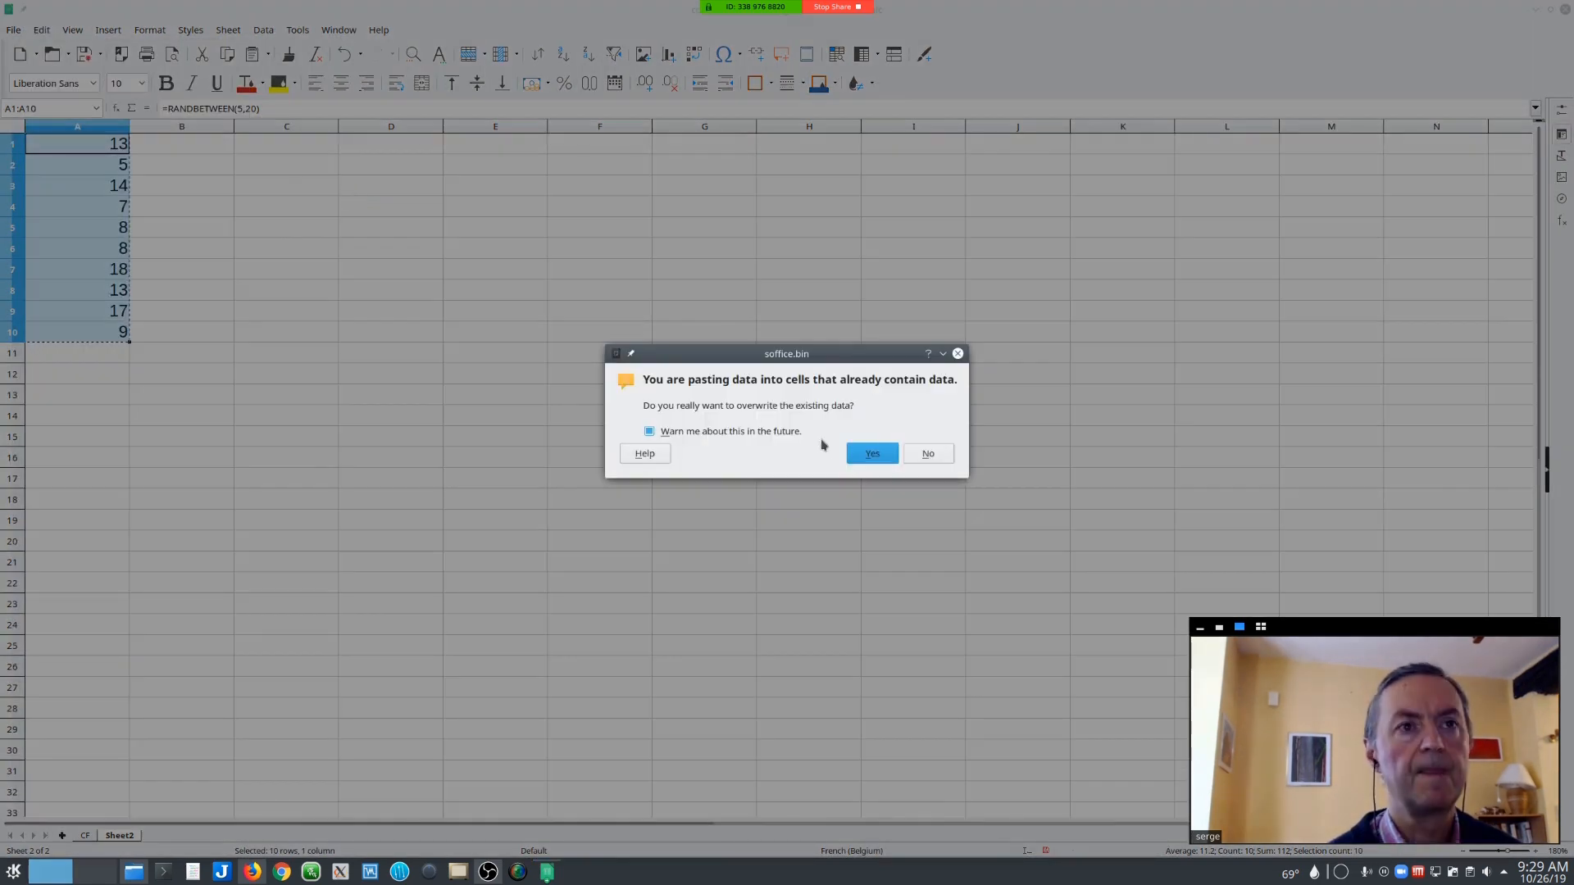
left_click(867, 452)
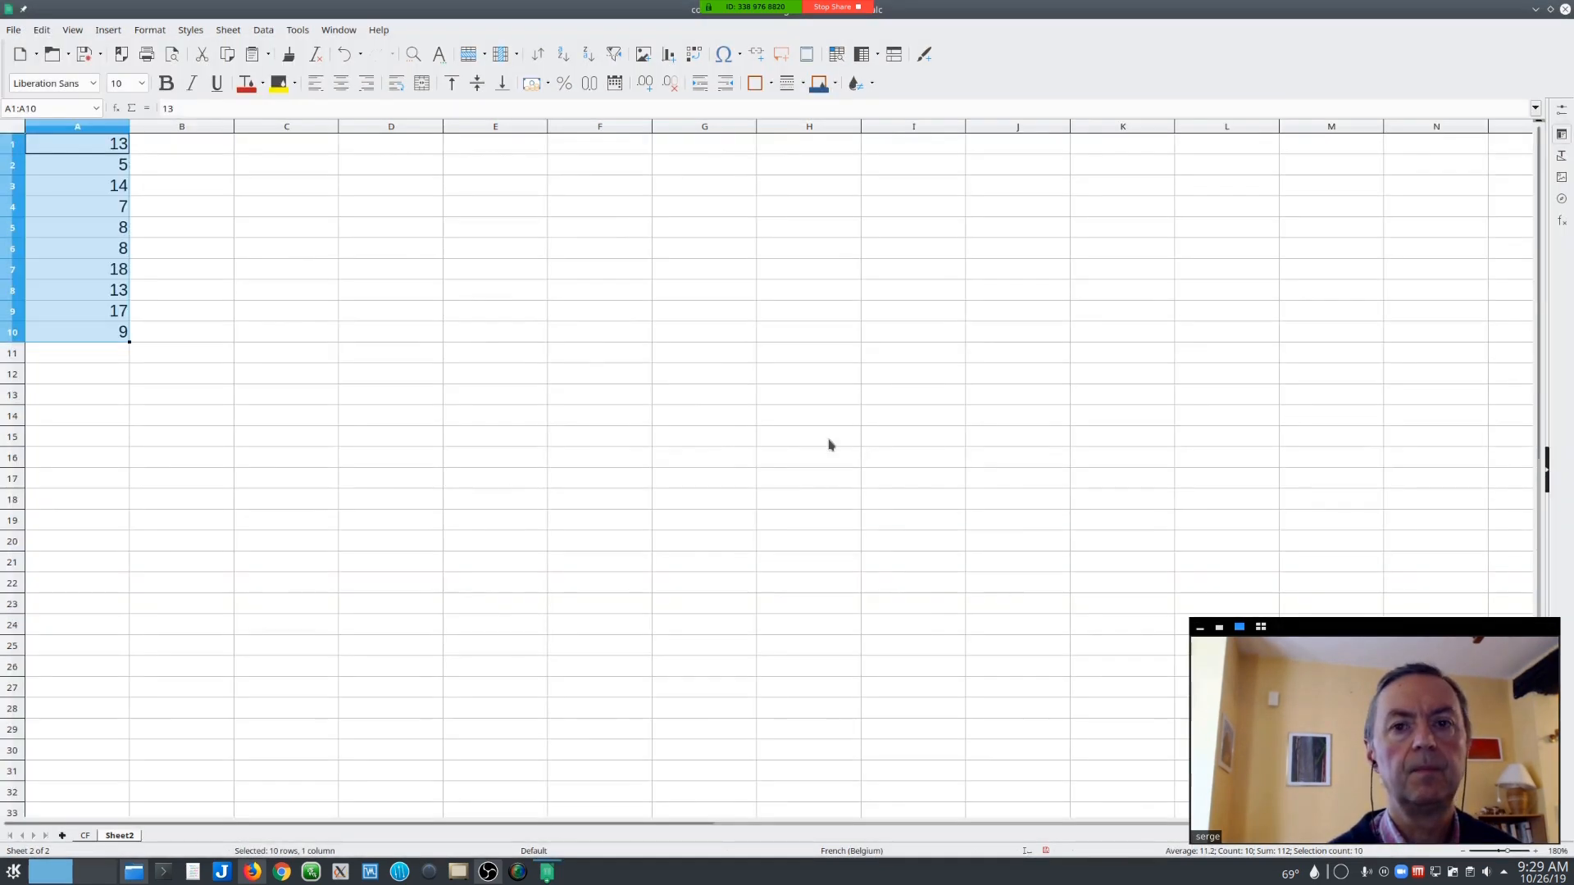
left_click(92, 186)
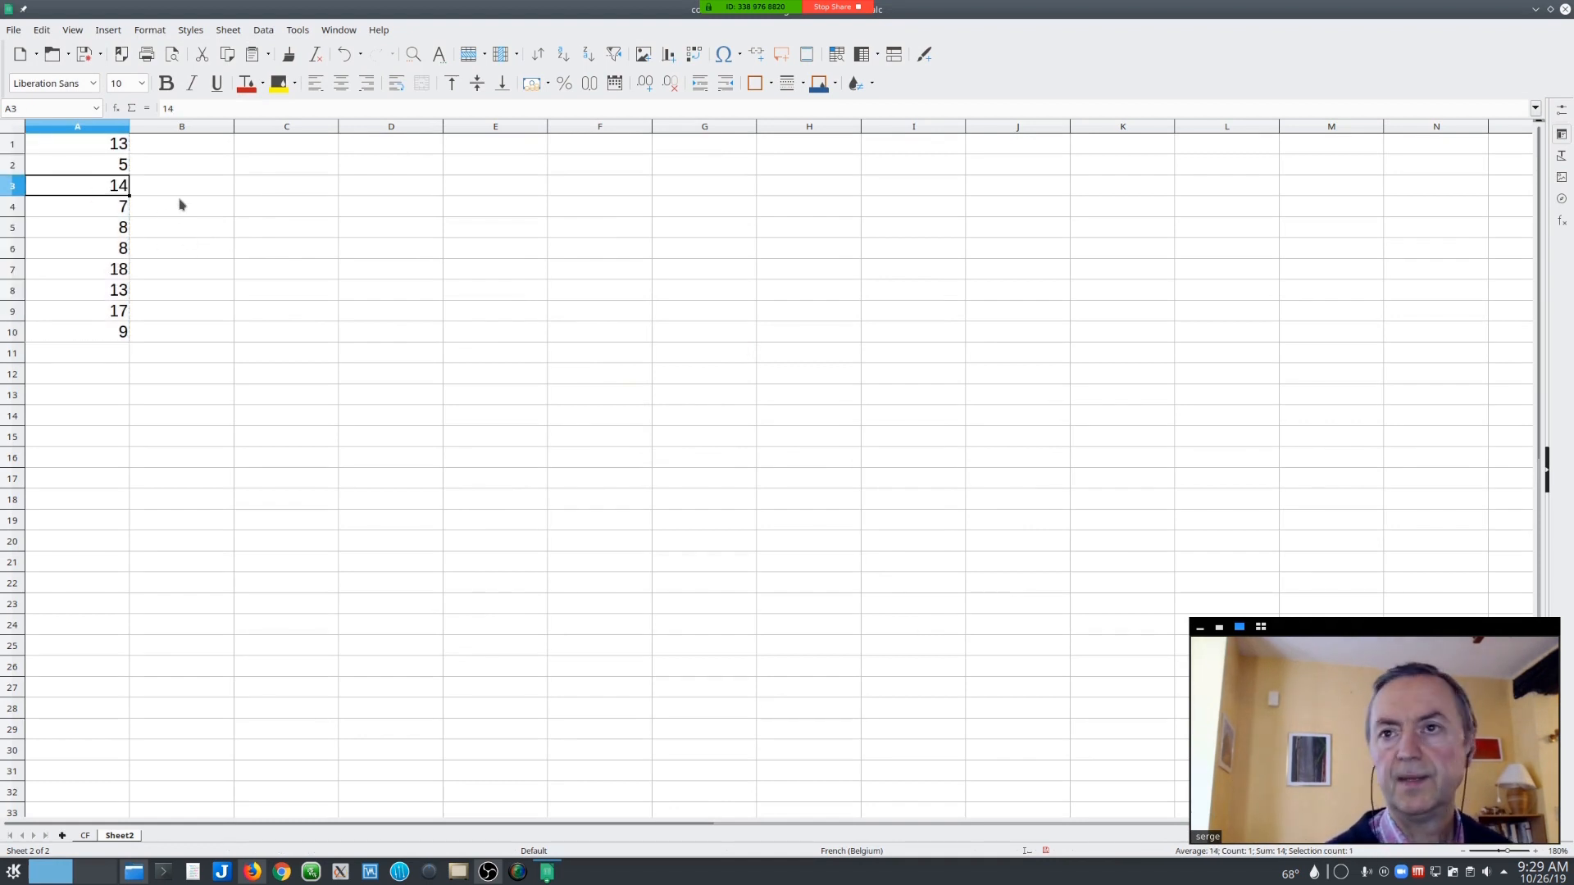
- Create a Data Bar conditional format for all cells in A1:A10
left_click_drag(79, 145, 91, 329)
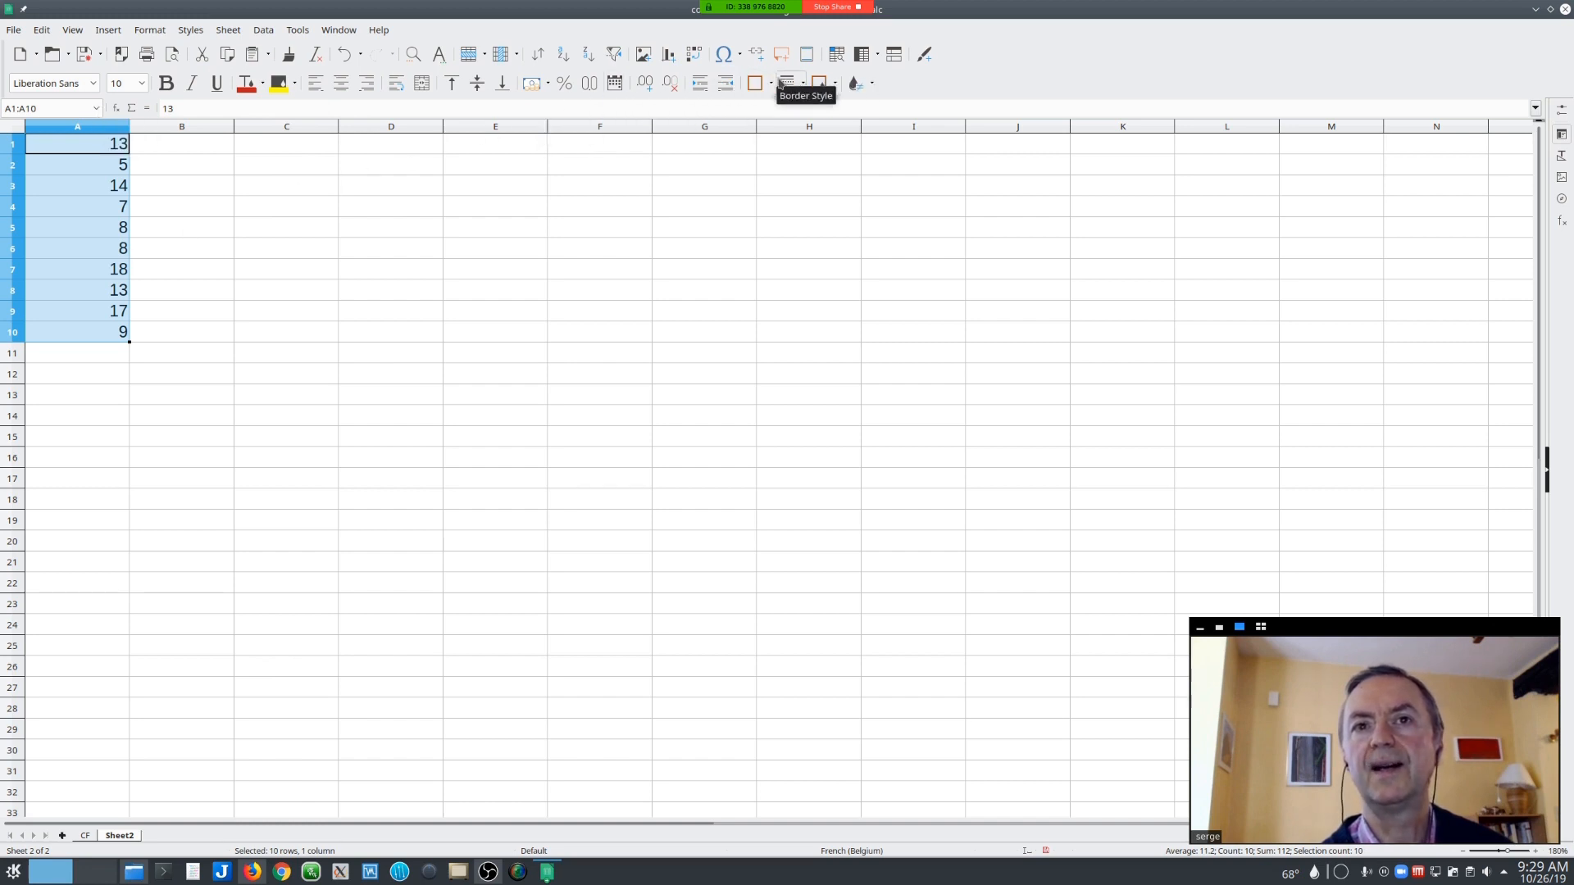
left_click(871, 83)
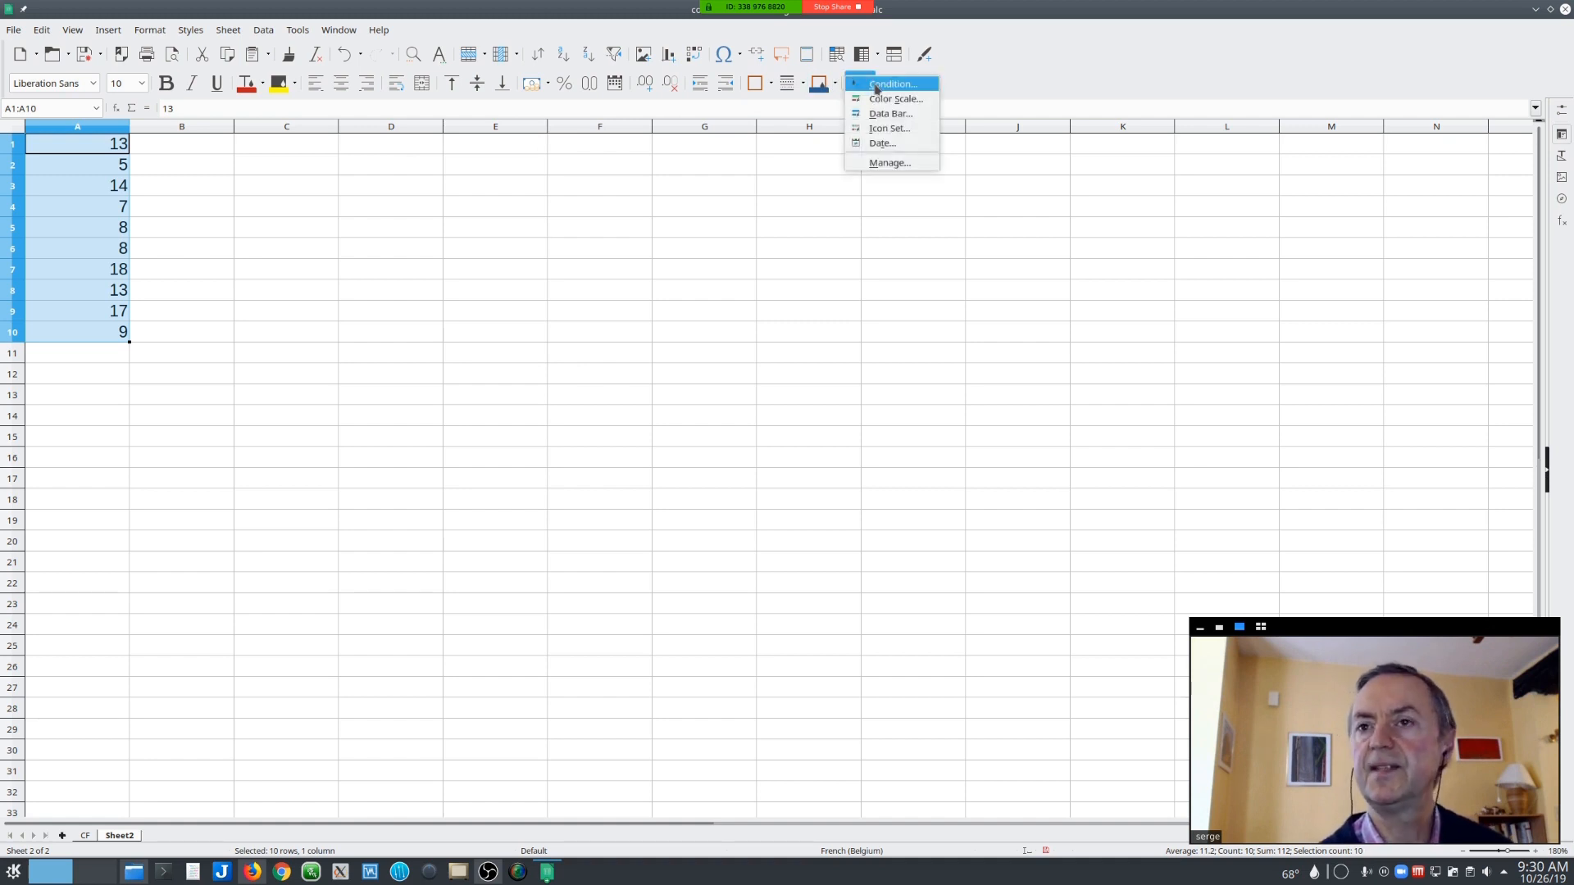
left_click(890, 114)
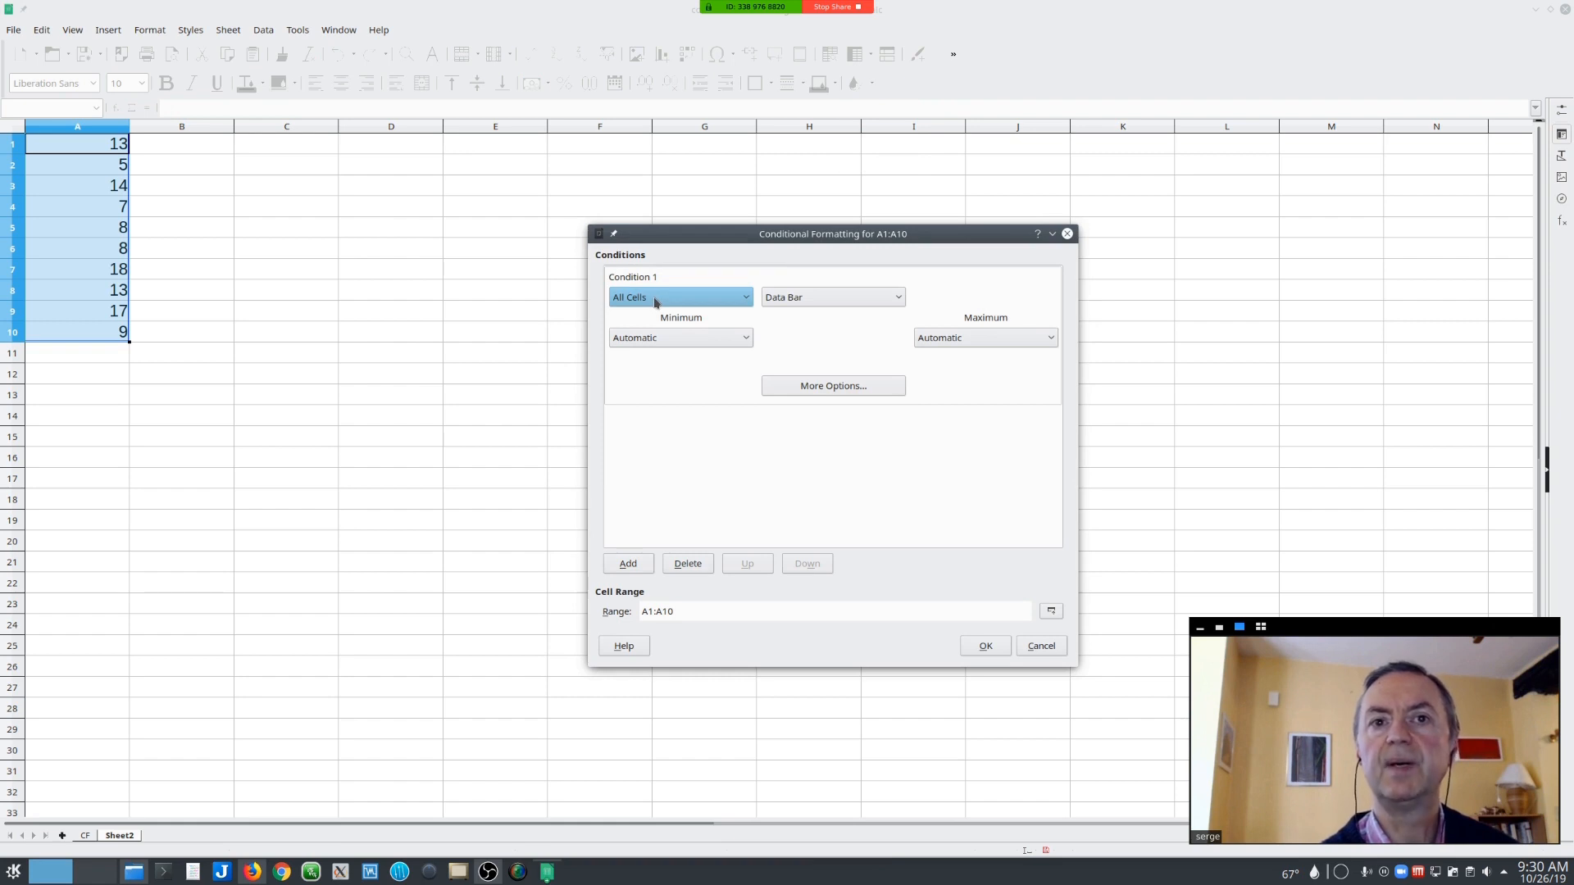
left_click(801, 298)
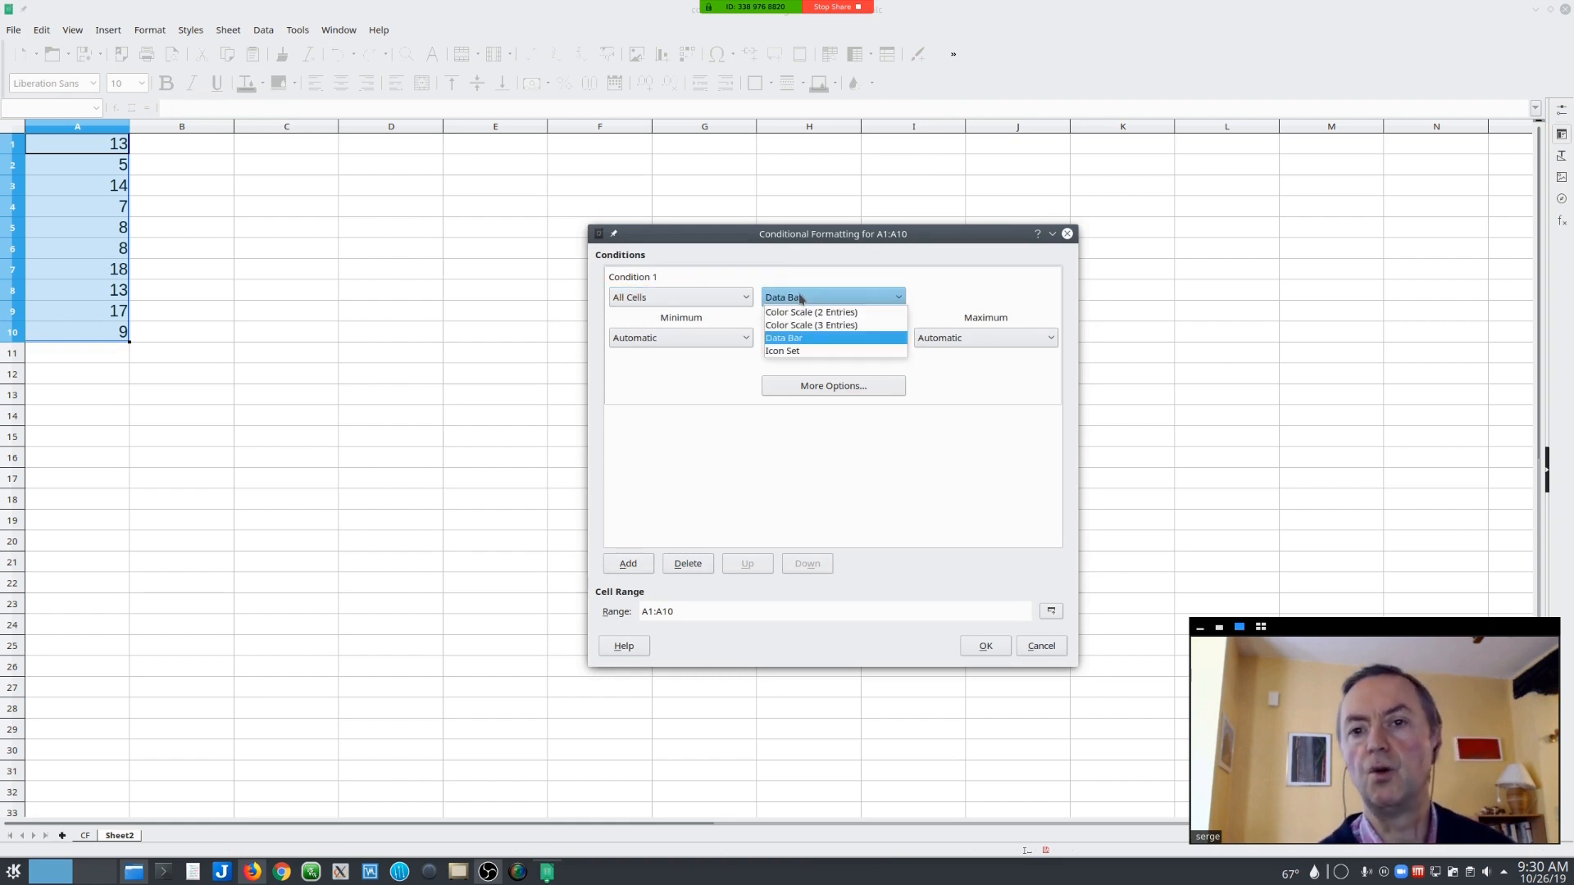
left_click(801, 298)
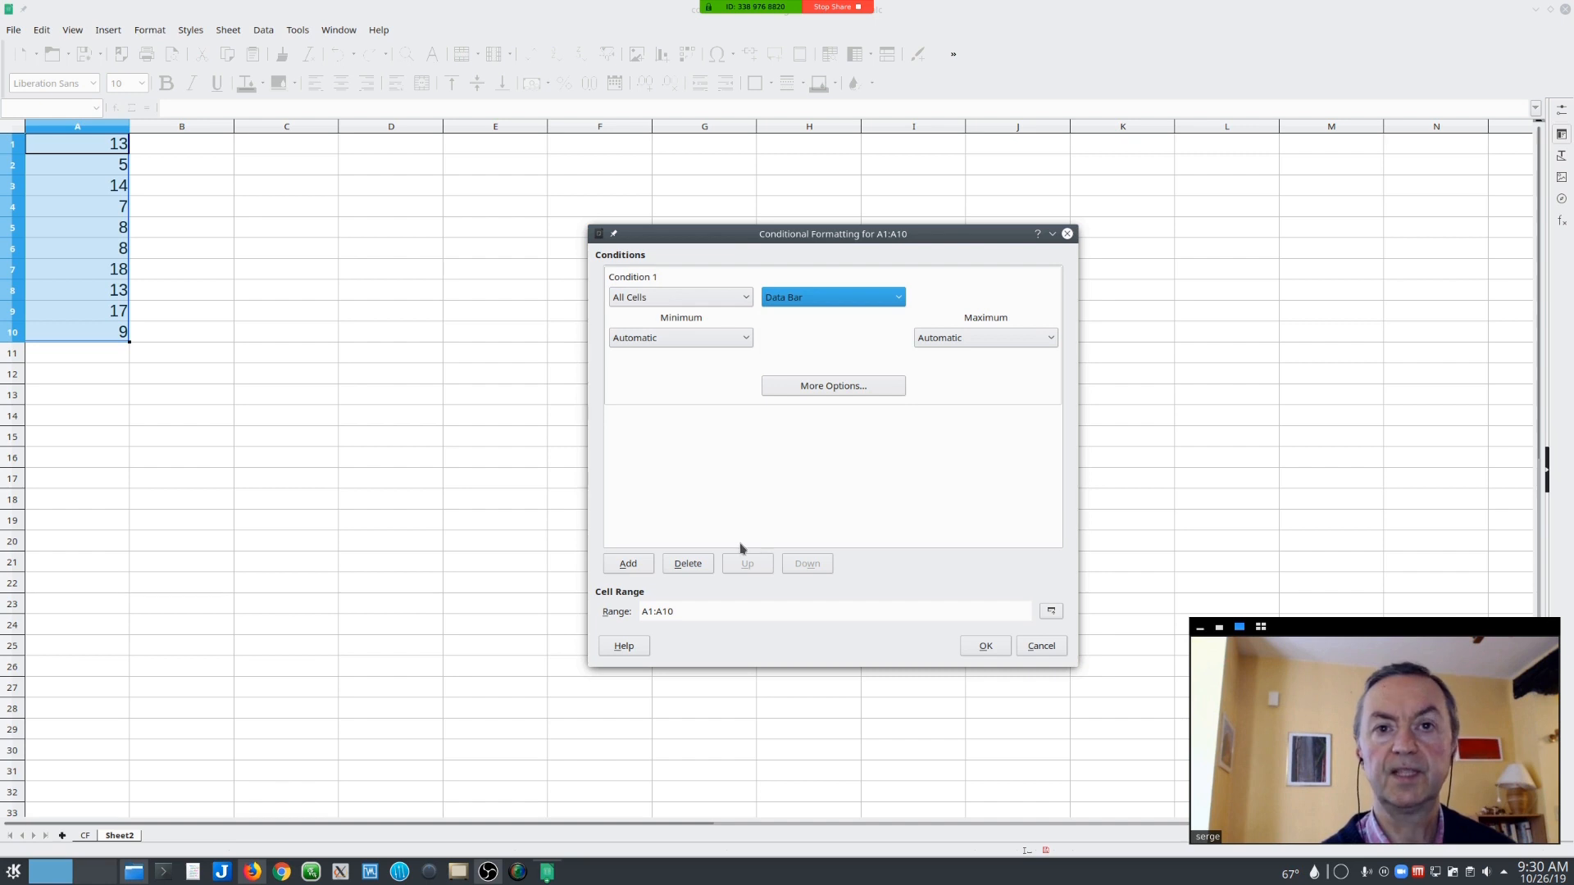
- Set the data bar fill to solid Color and apply the conditional format to A1:A10
left_click(817, 387)
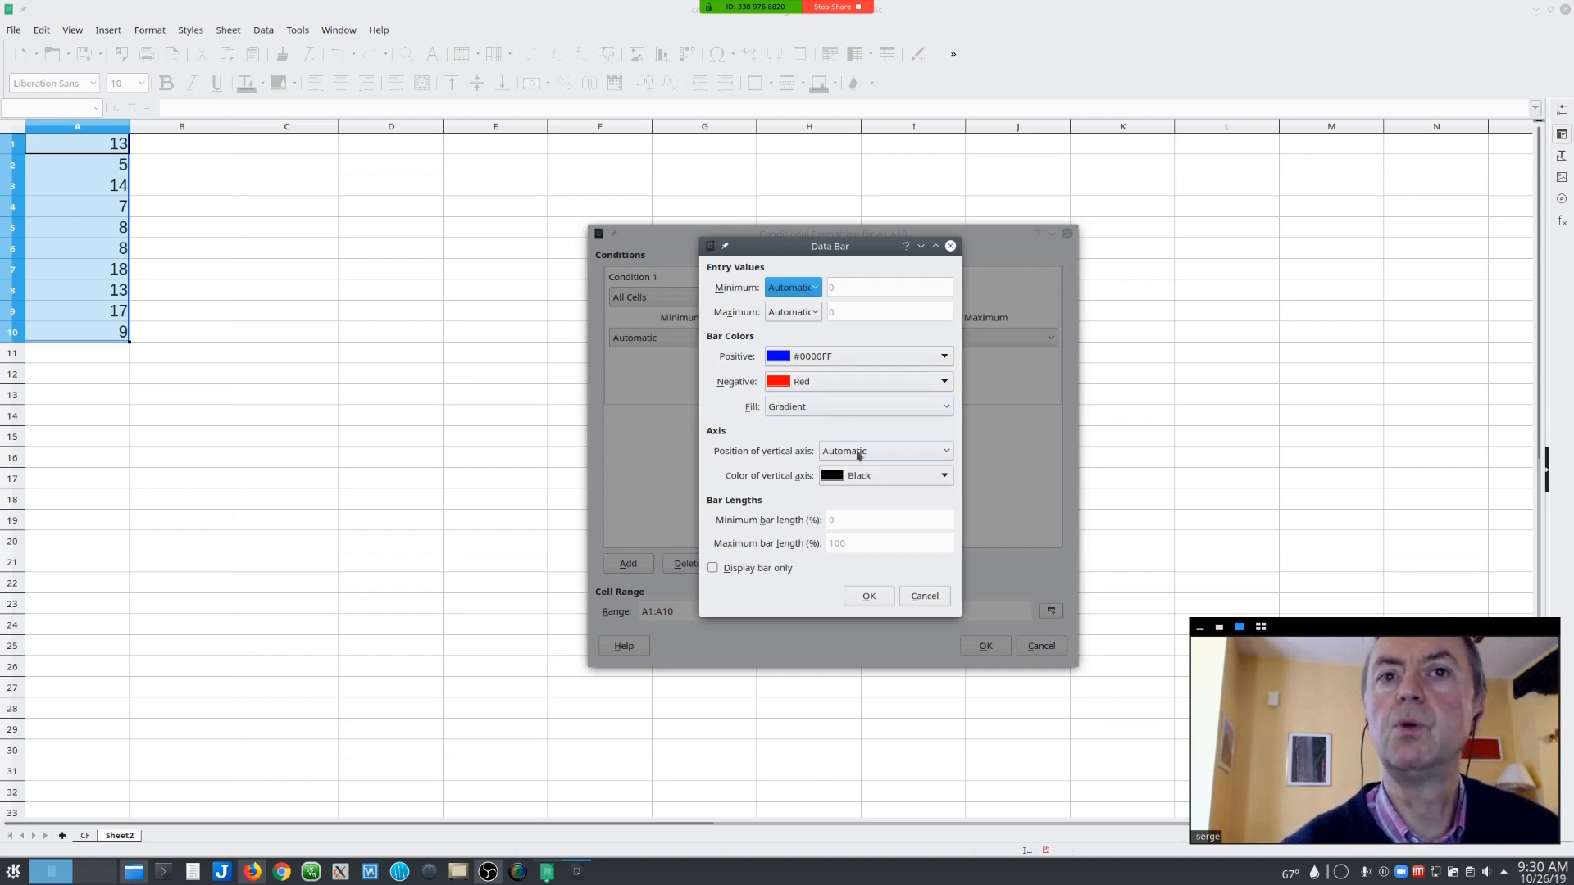
left_click(825, 413)
left_click(783, 421)
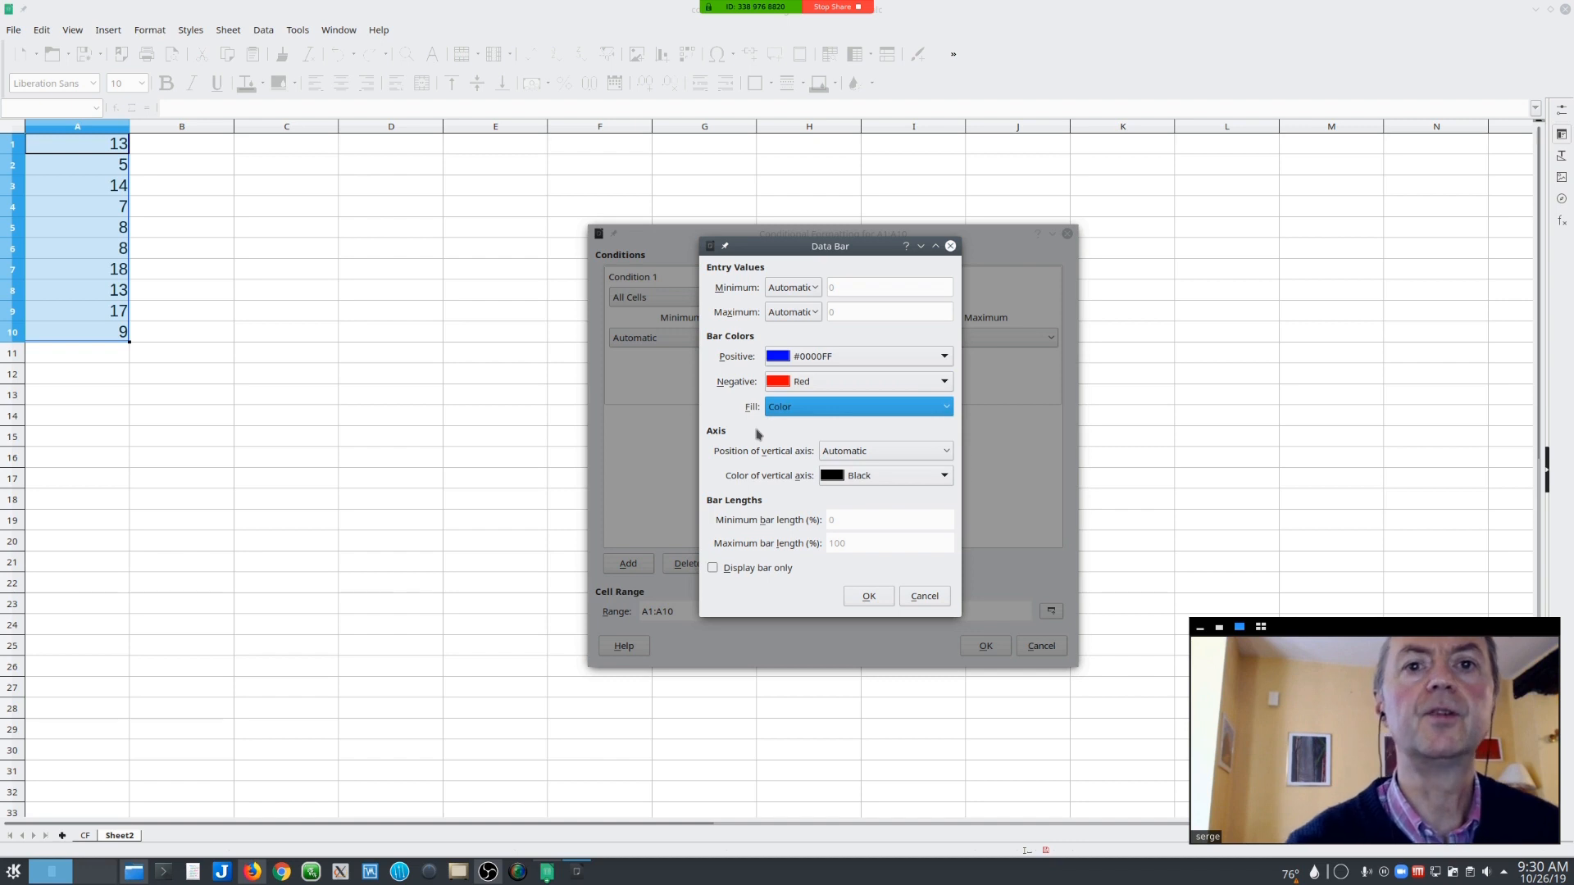
left_click(867, 597)
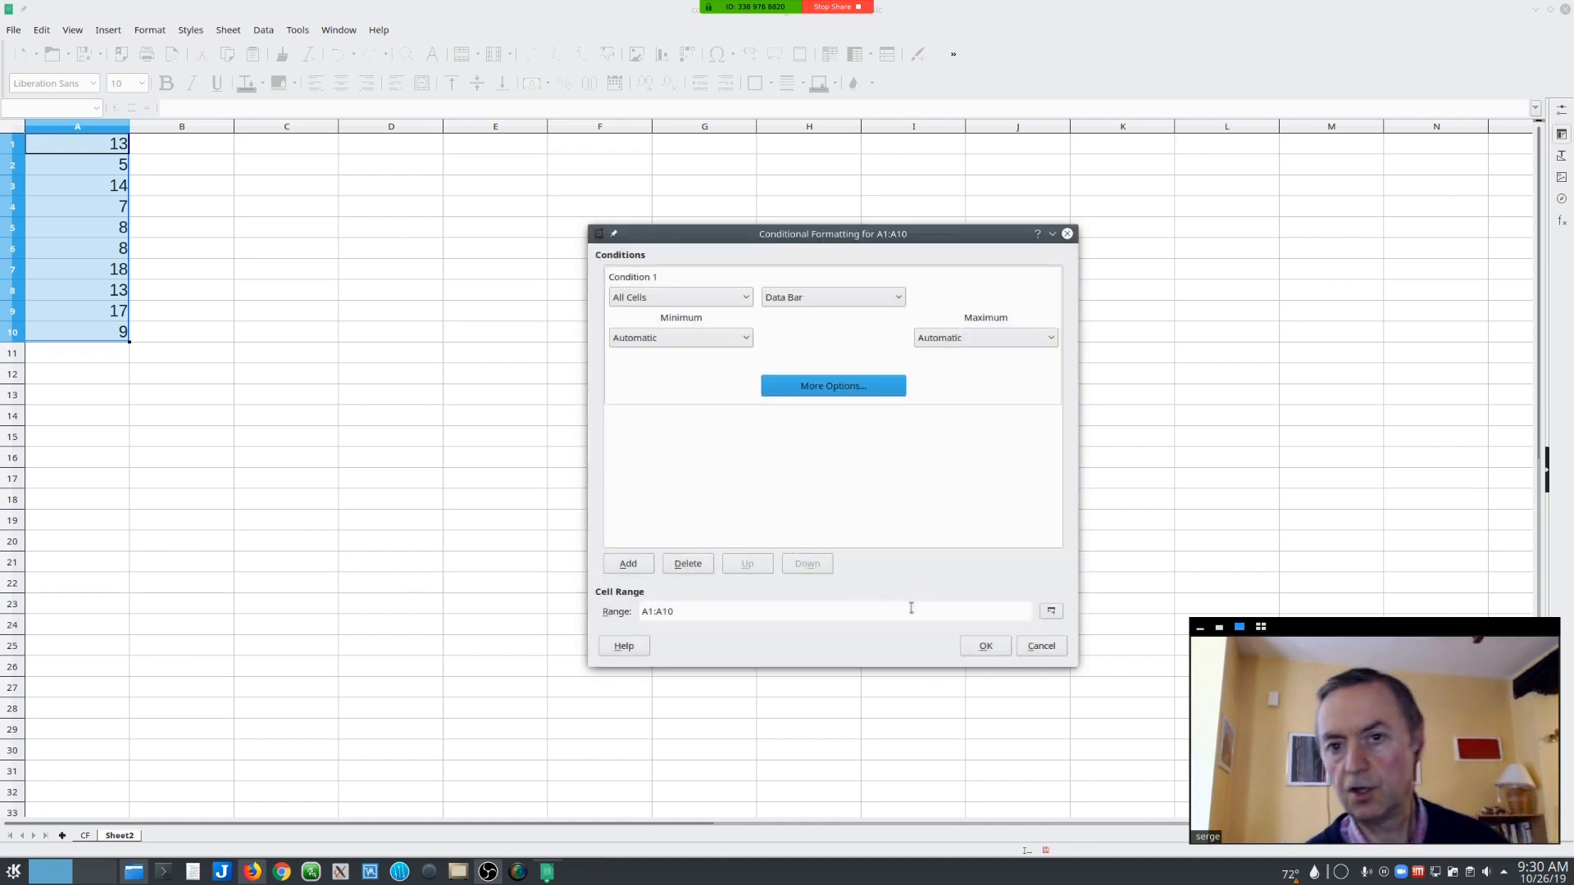
left_click(984, 645)
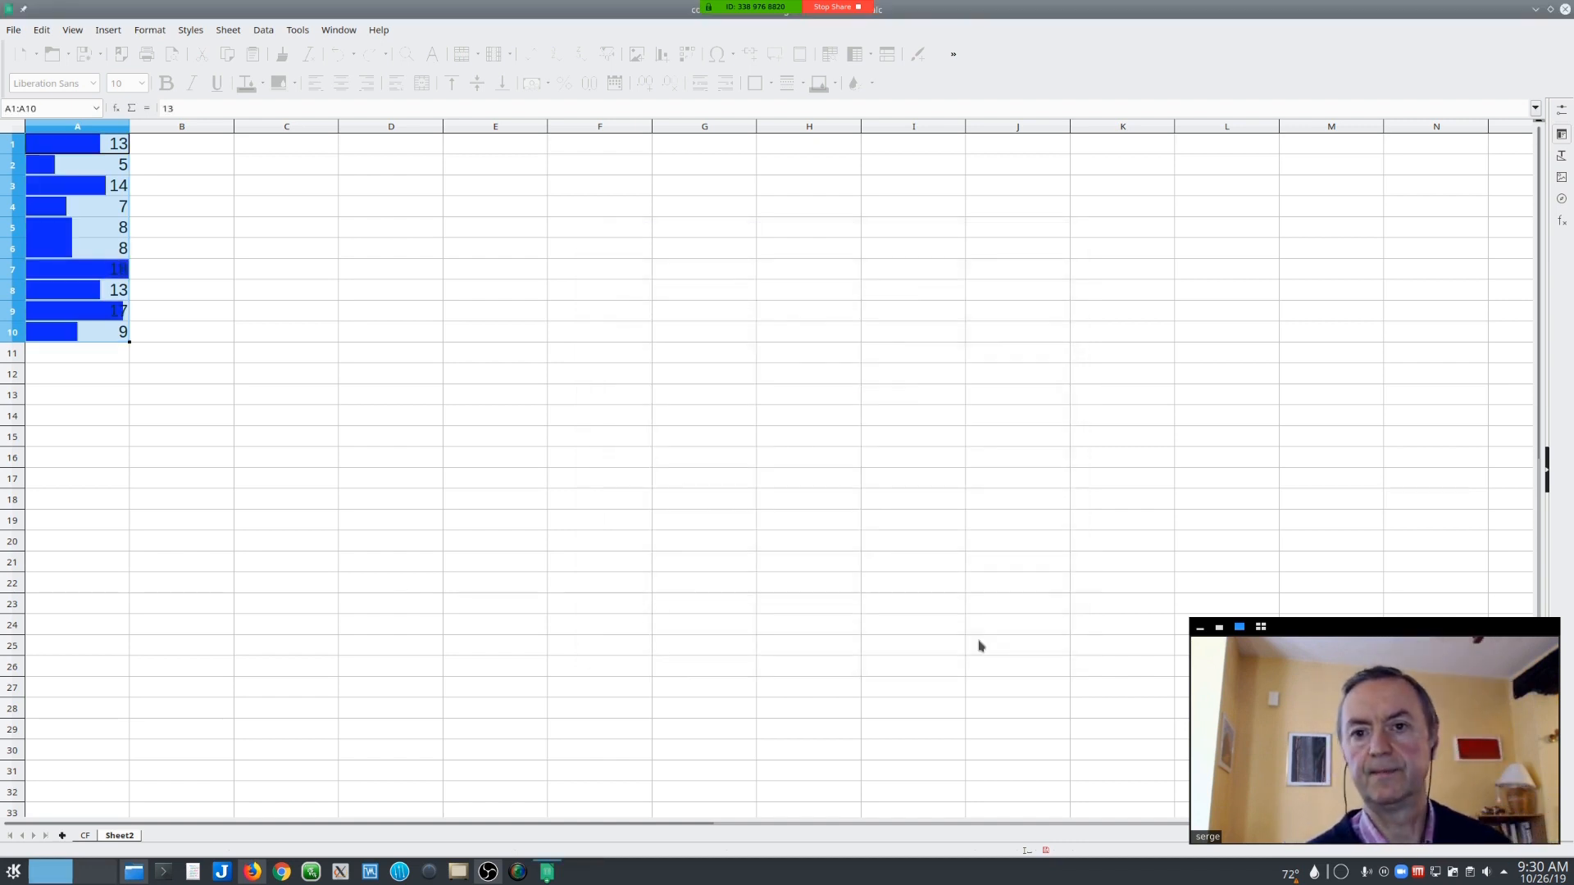
left_click(189, 211)
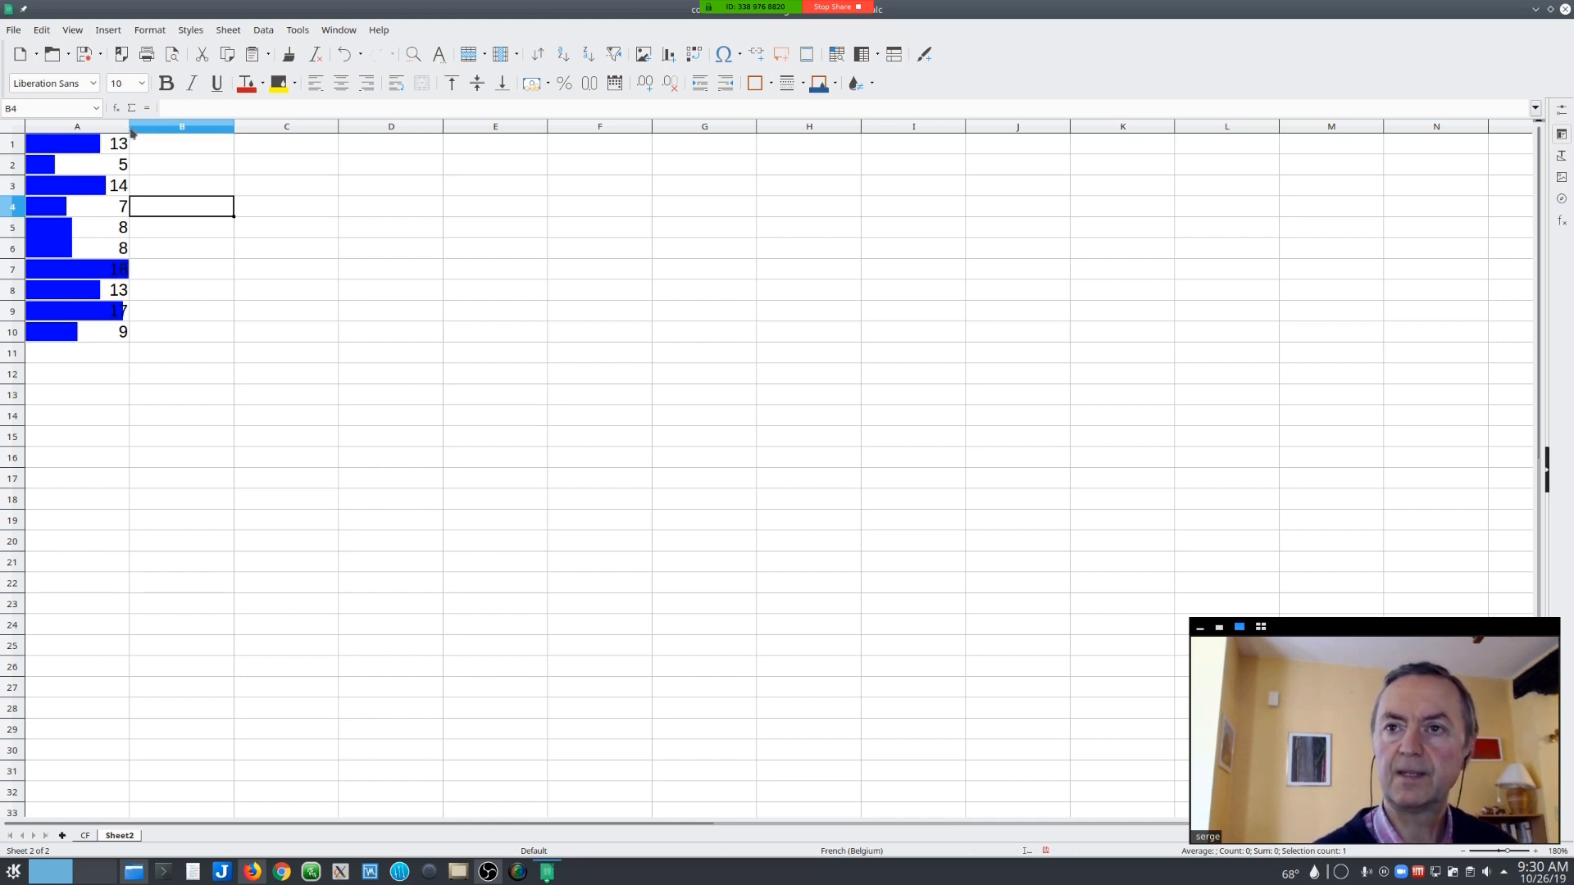
left_click_drag(127, 128, 143, 132)
left_click(167, 171)
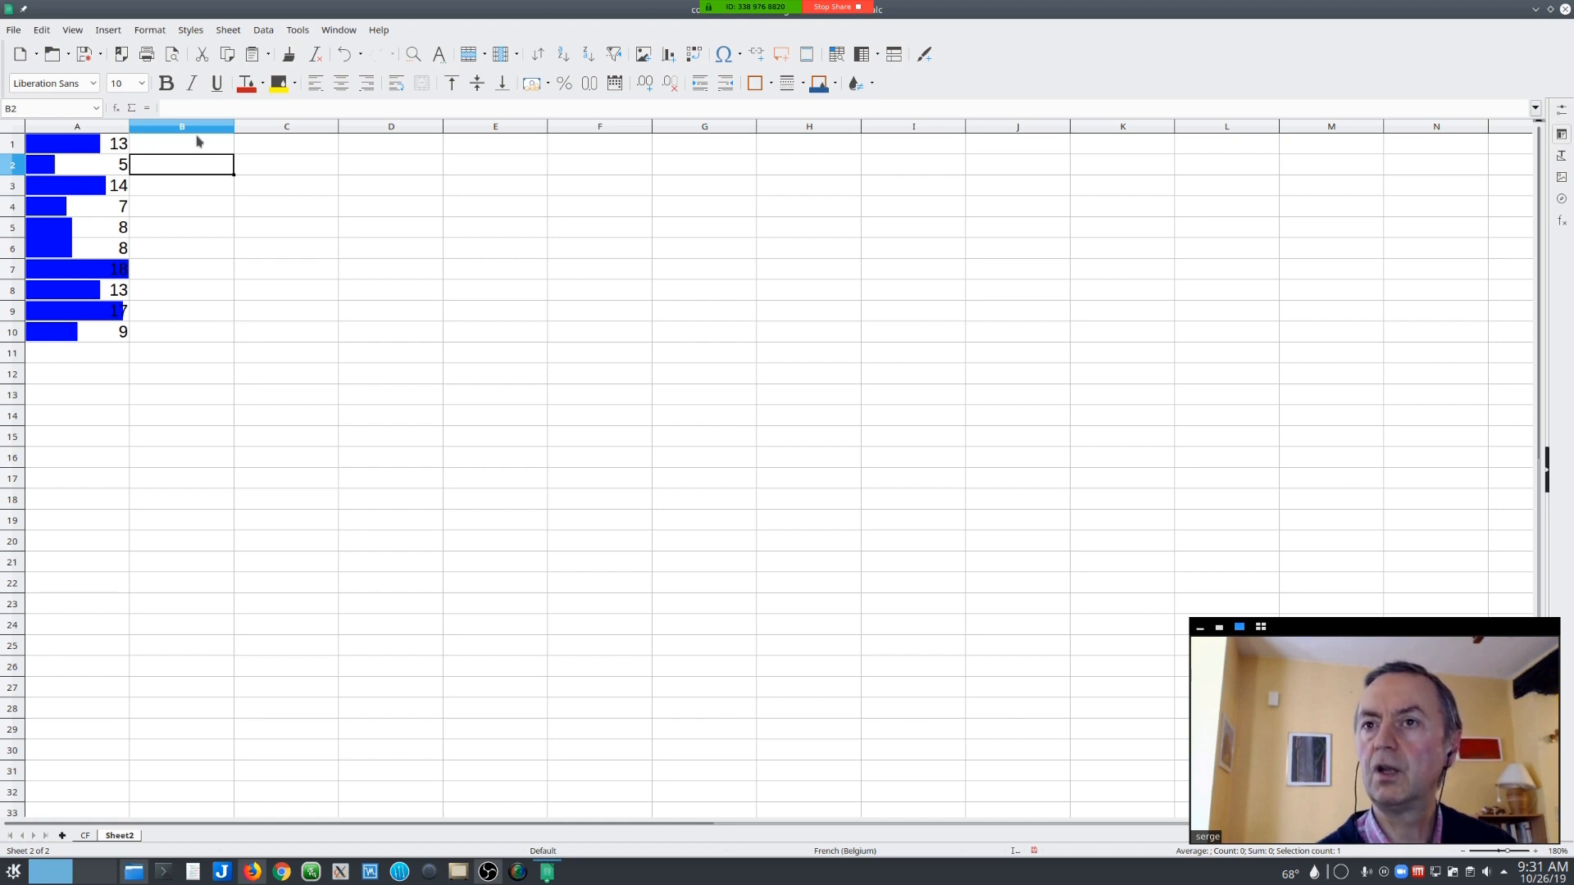
- Edit the existing conditional format on A1:A10 and open its detailed data bar options
left_click(112, 150)
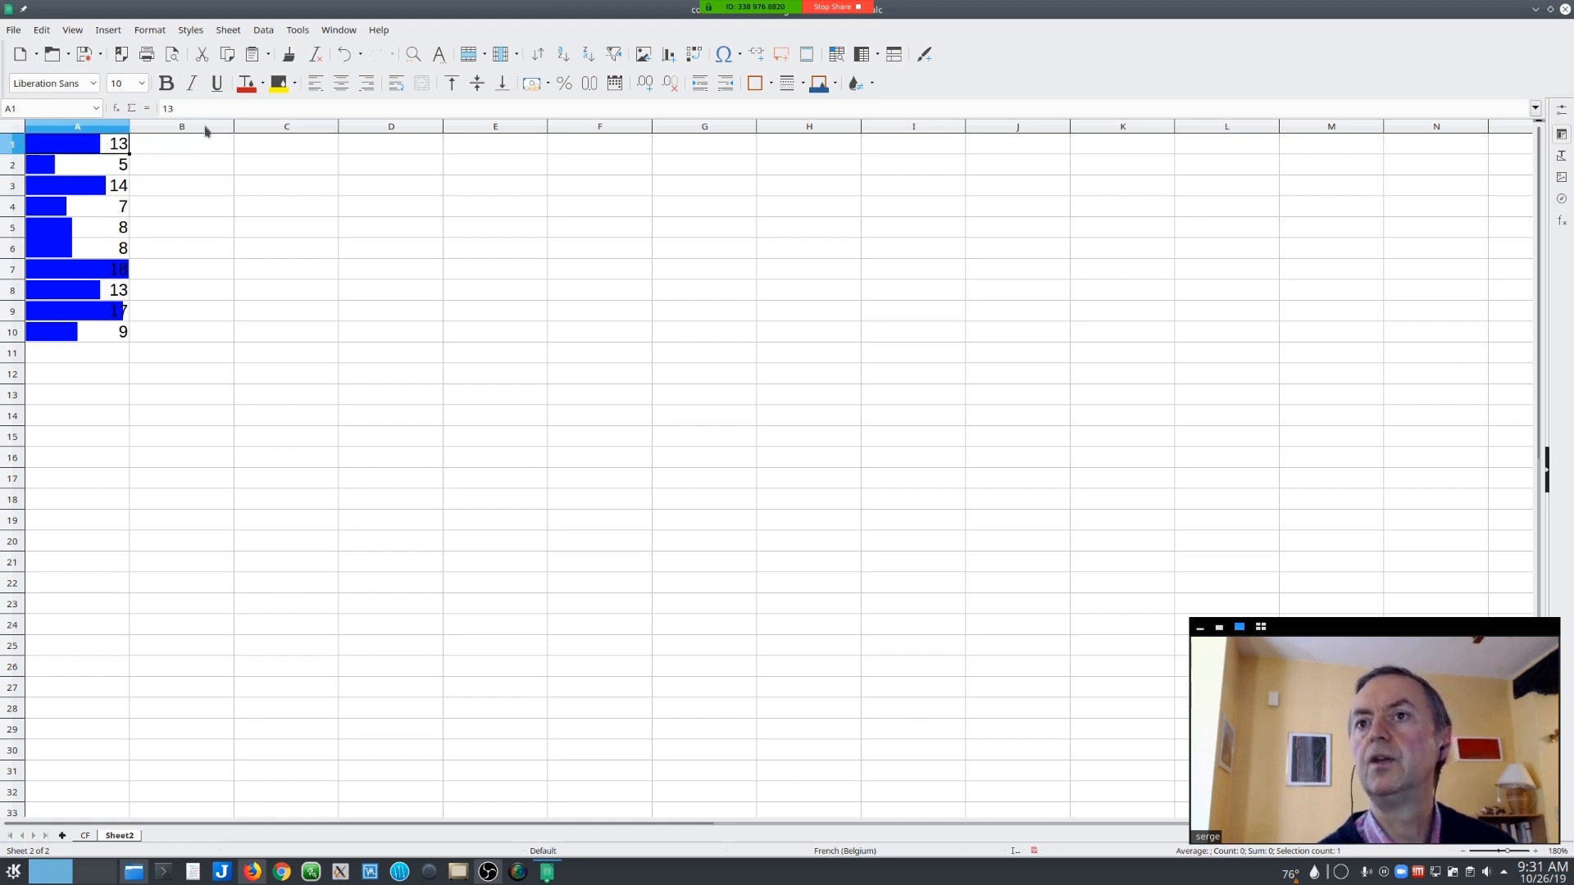
left_click(872, 83)
left_click(889, 163)
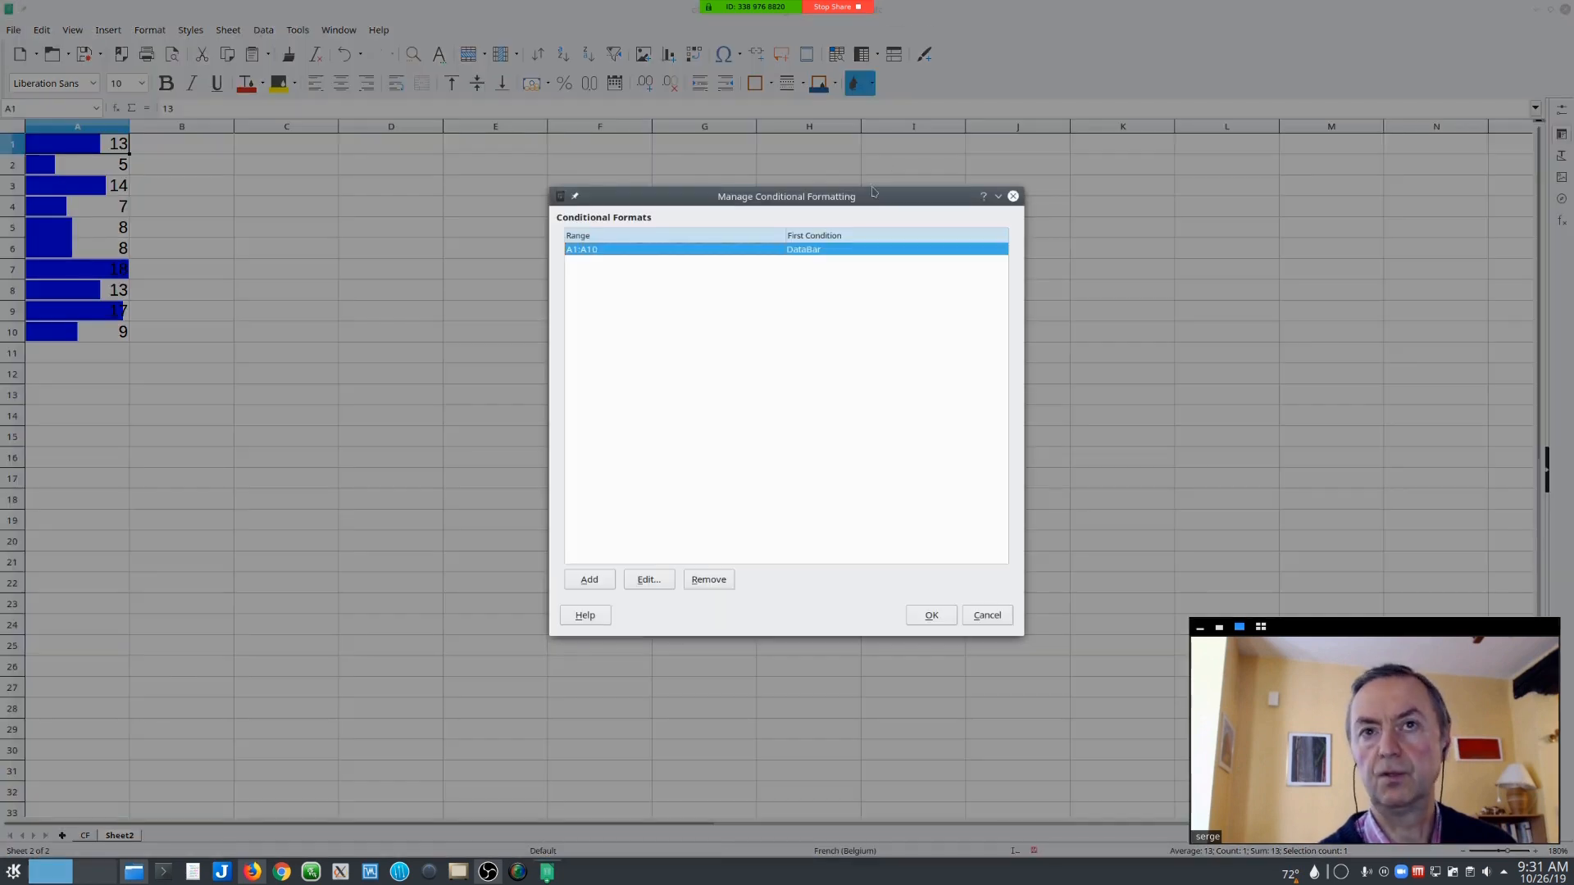
left_click(644, 582)
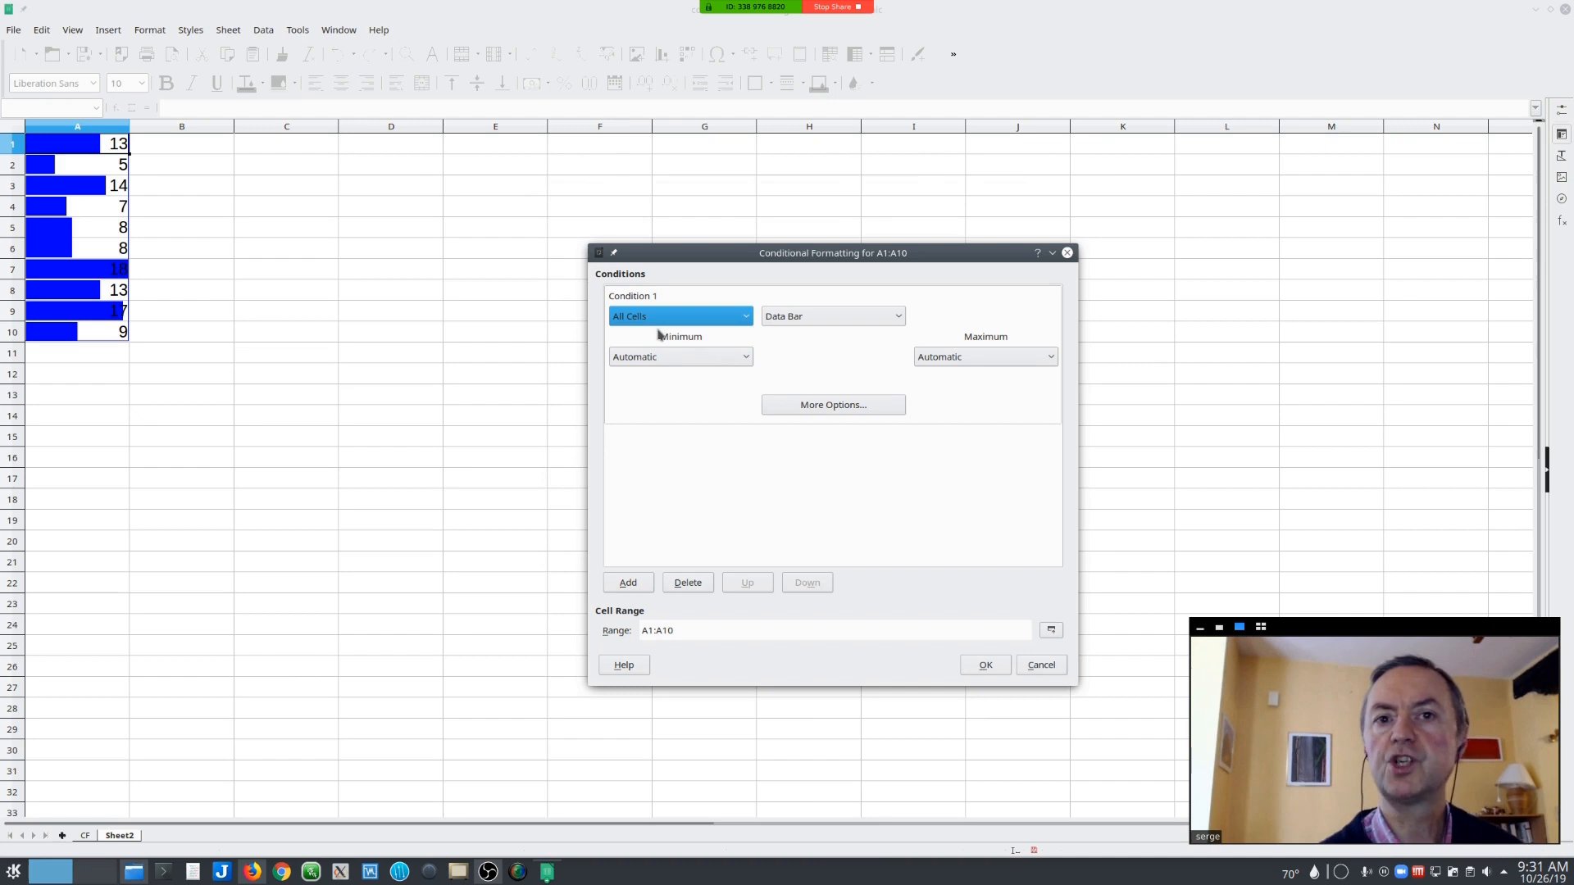
left_click(862, 410)
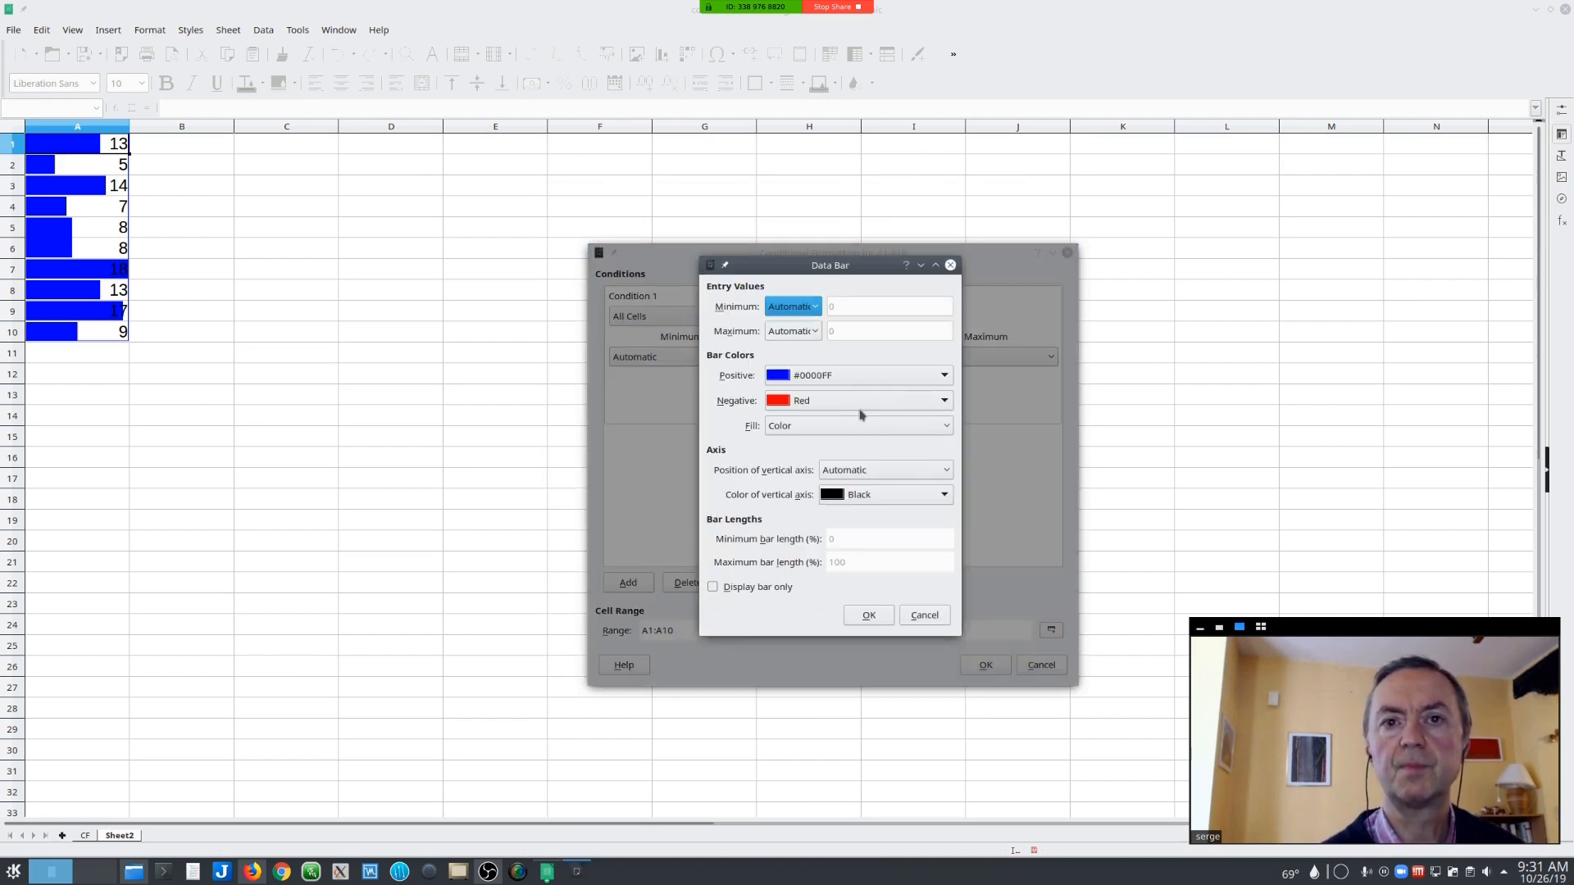
- Set the data bar's minimum entry type to Minimum
left_click(790, 309)
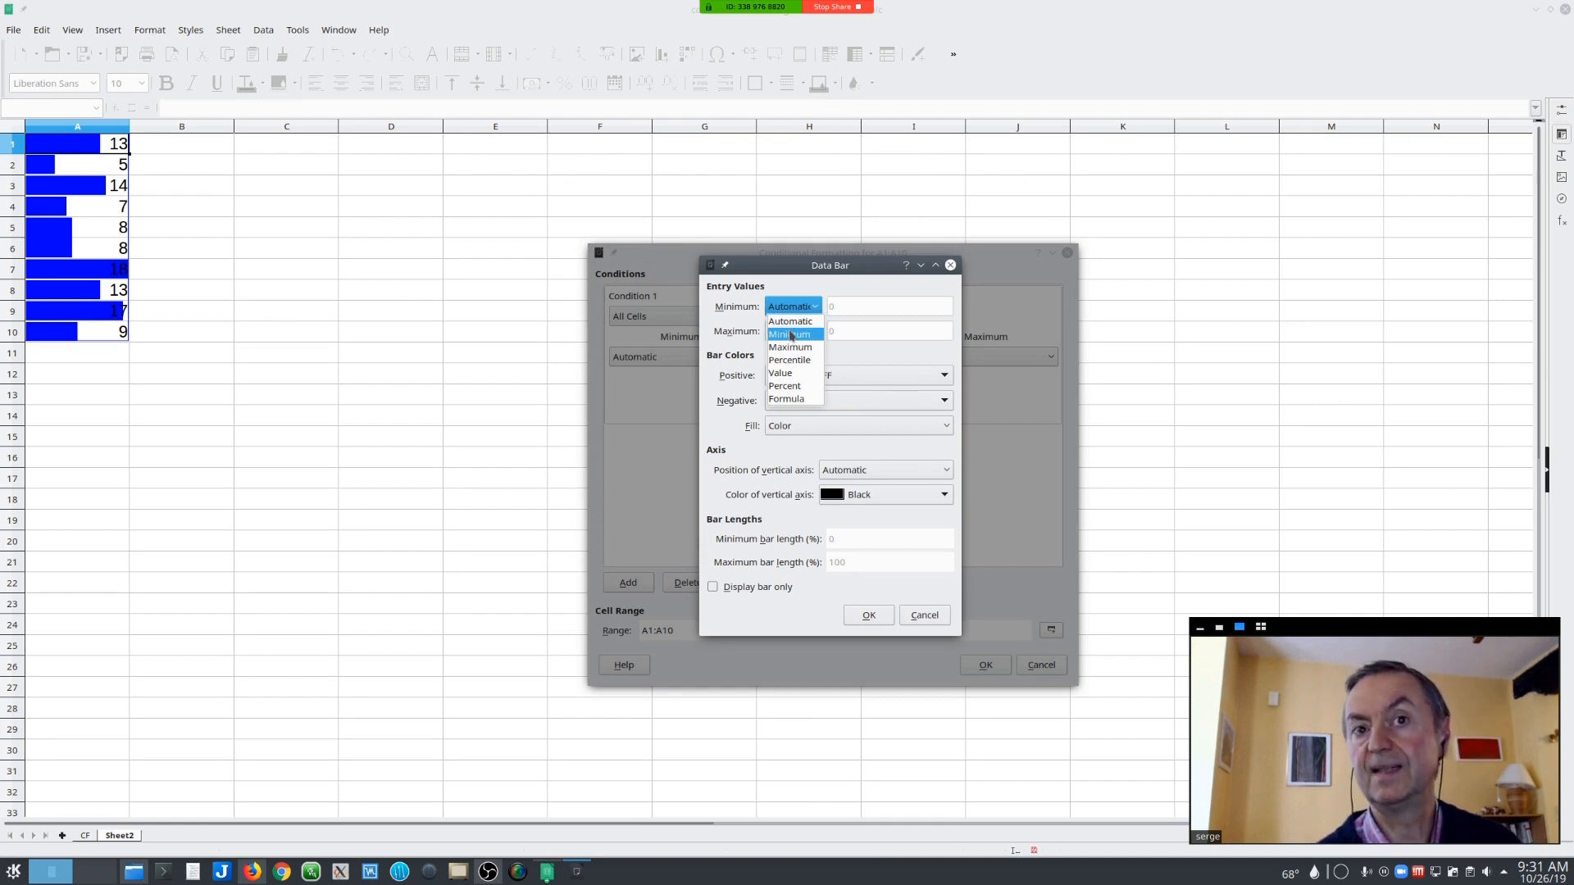
left_click(791, 335)
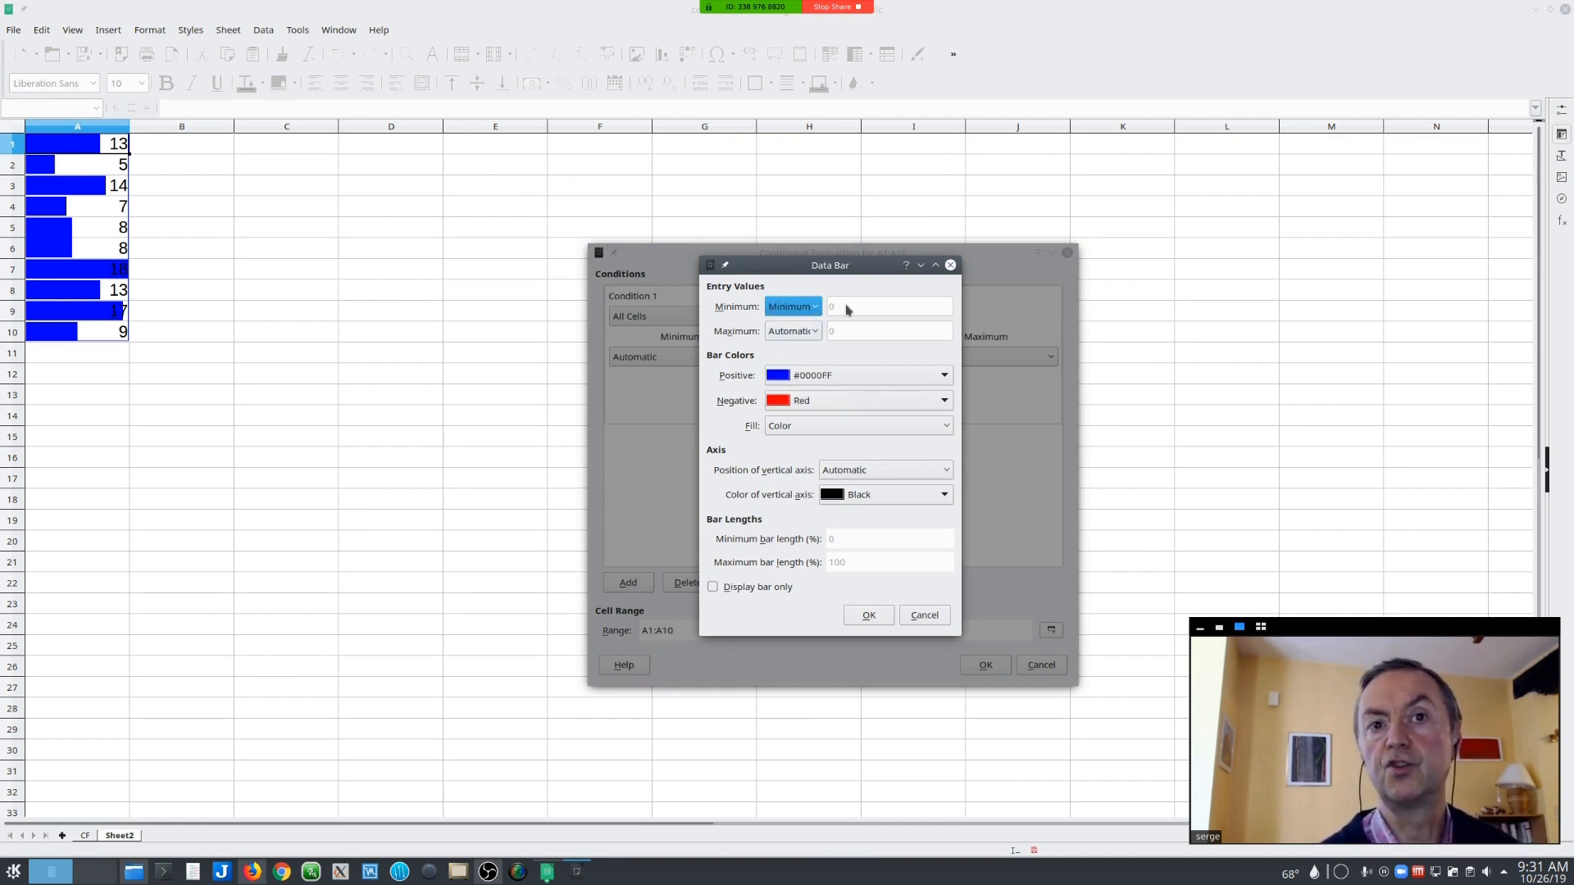
left_click(814, 310)
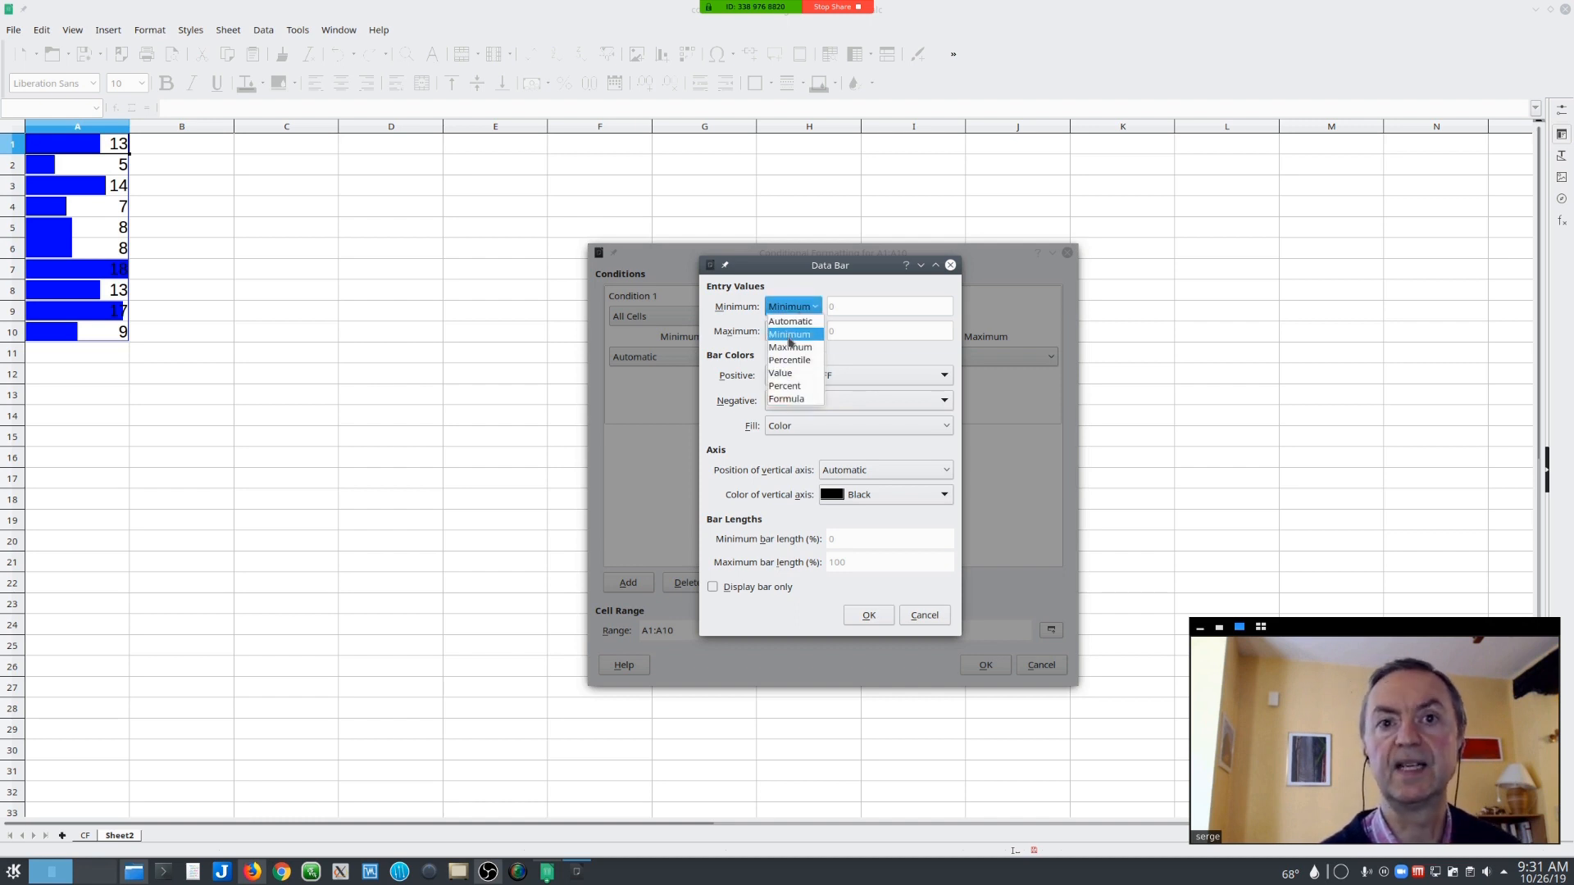
left_click(791, 334)
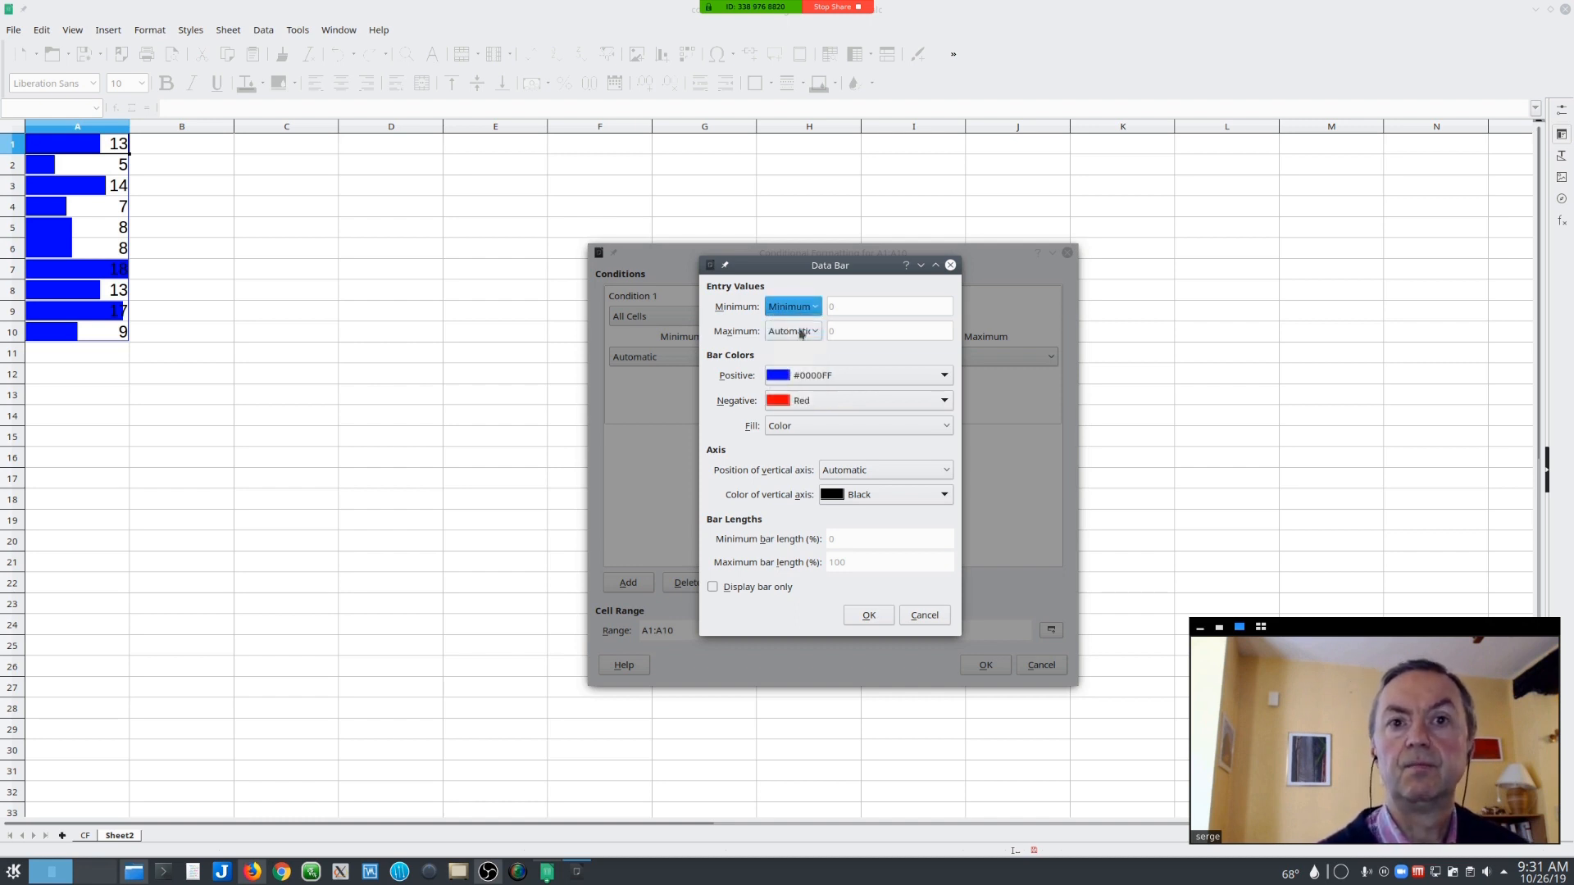
- Set the data bar's minimum entry to a Value of 5
left_click(820, 308)
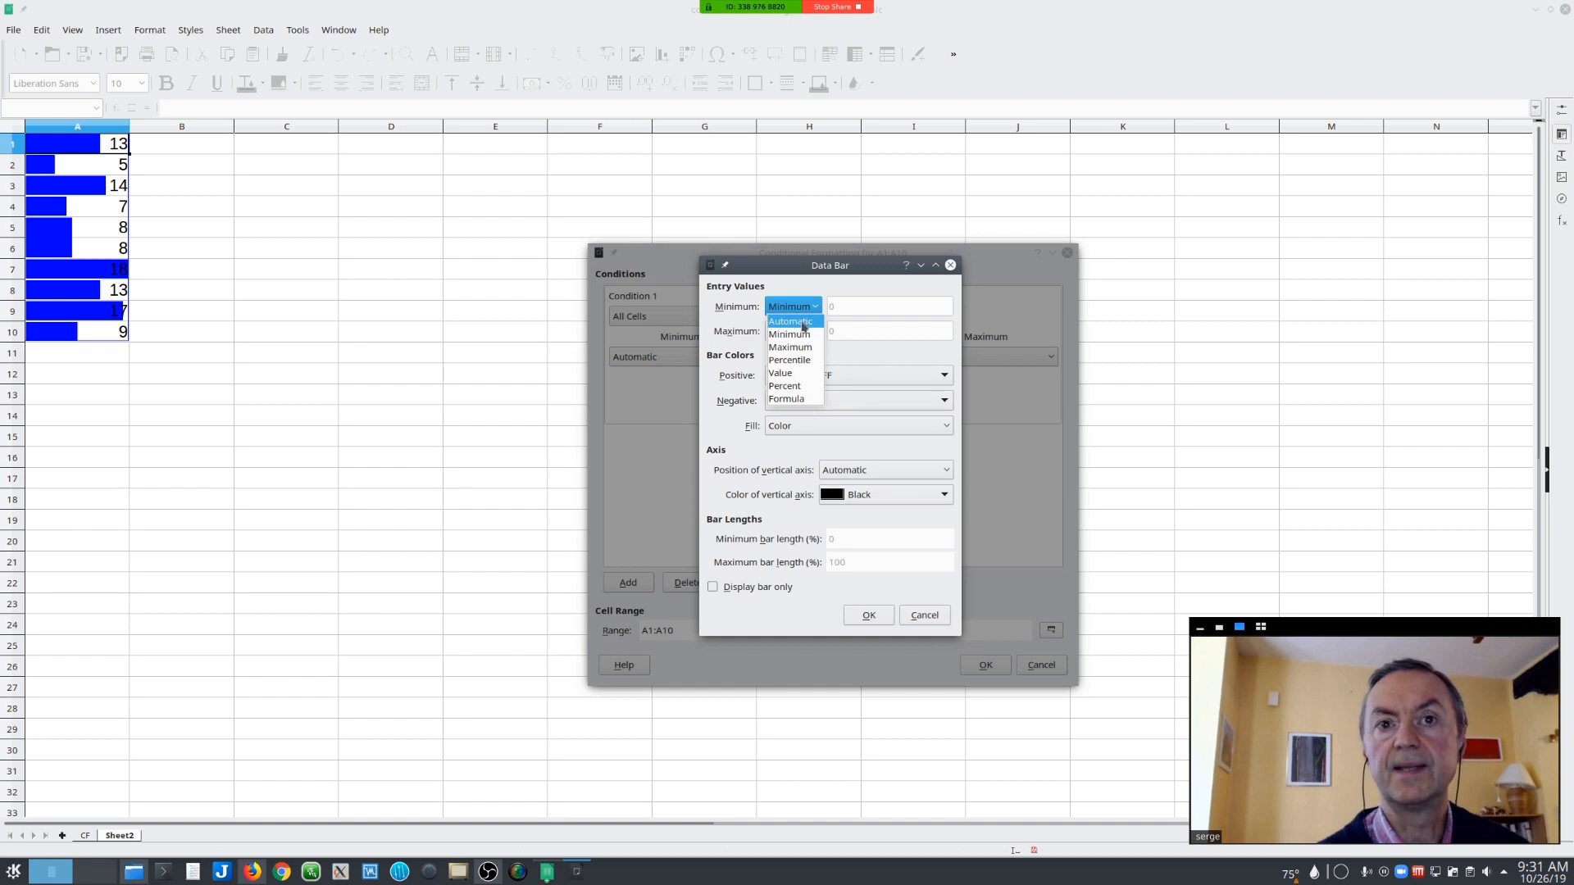
left_click(791, 373)
left_click(866, 308)
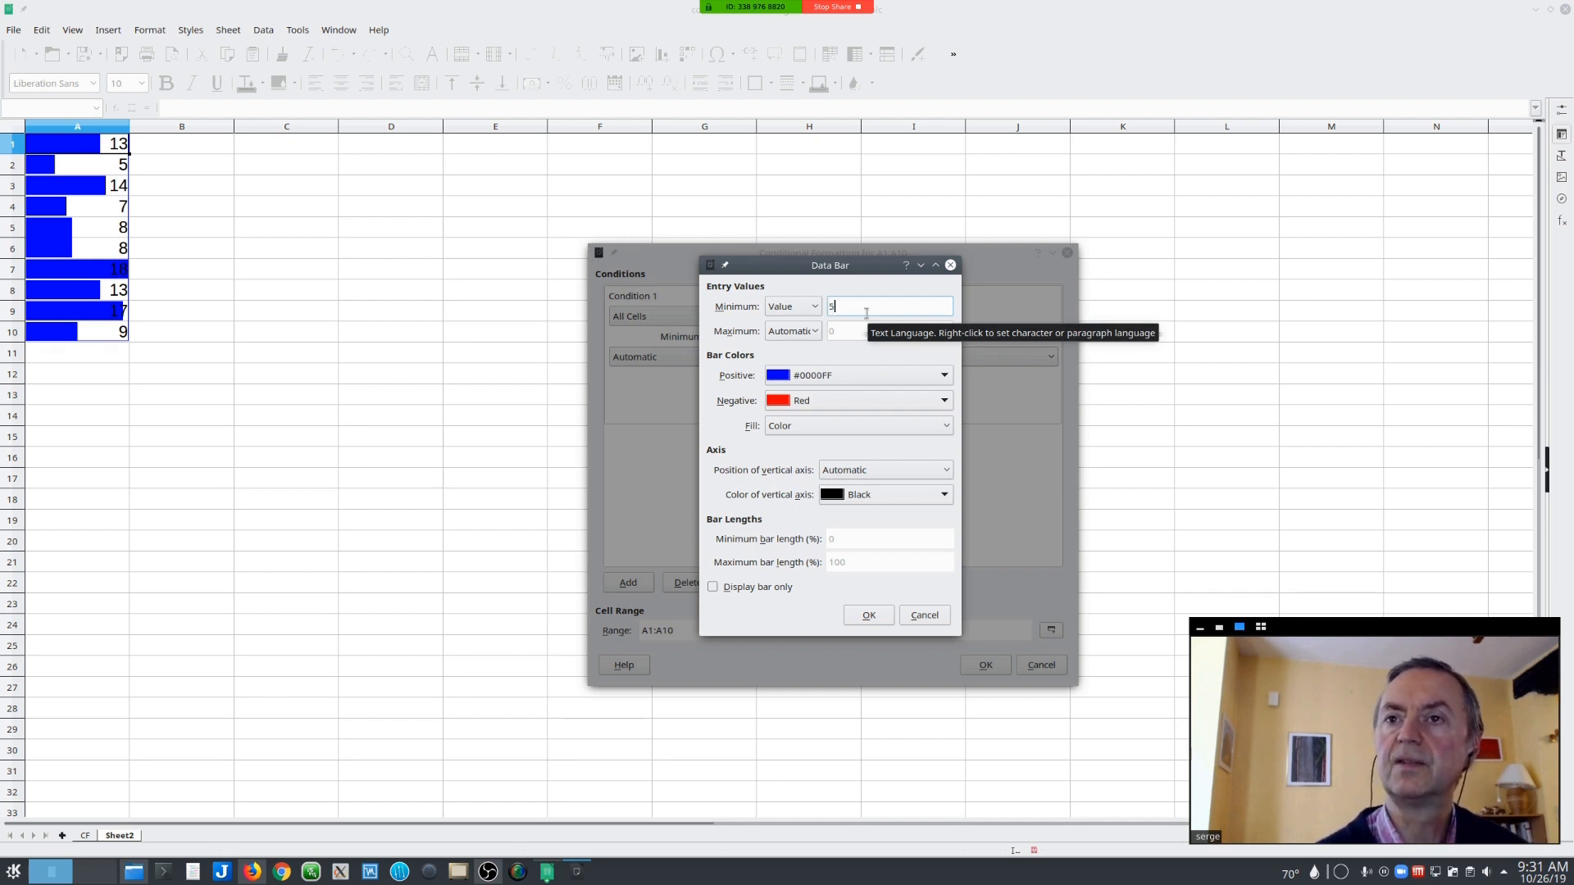
- Set the data bar's maximum entry to a Value of 20
left_click(811, 331)
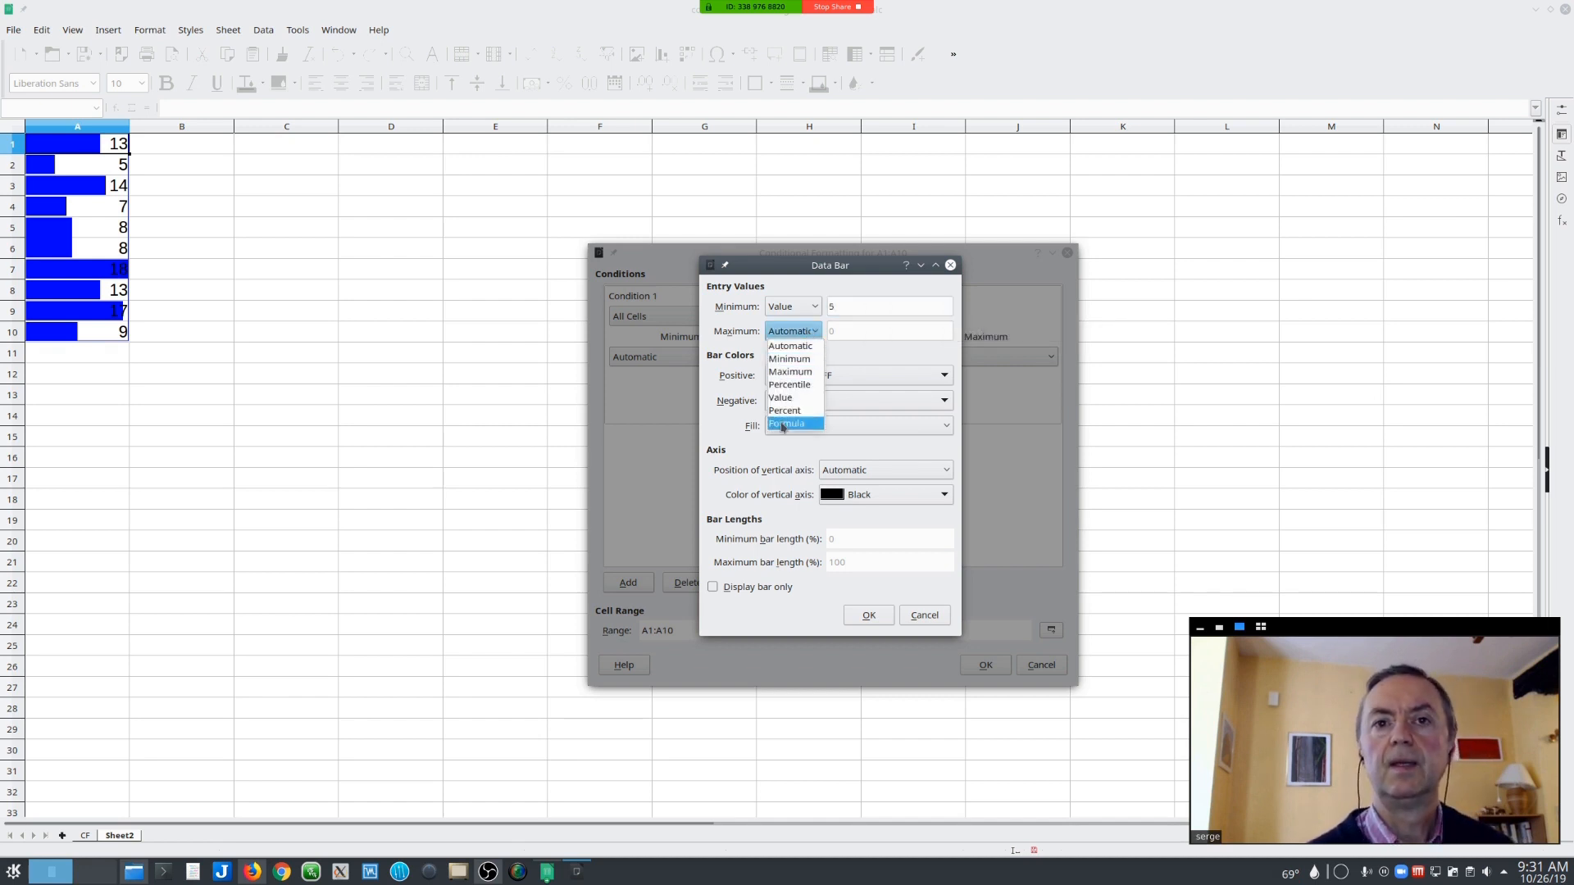
left_click(789, 371)
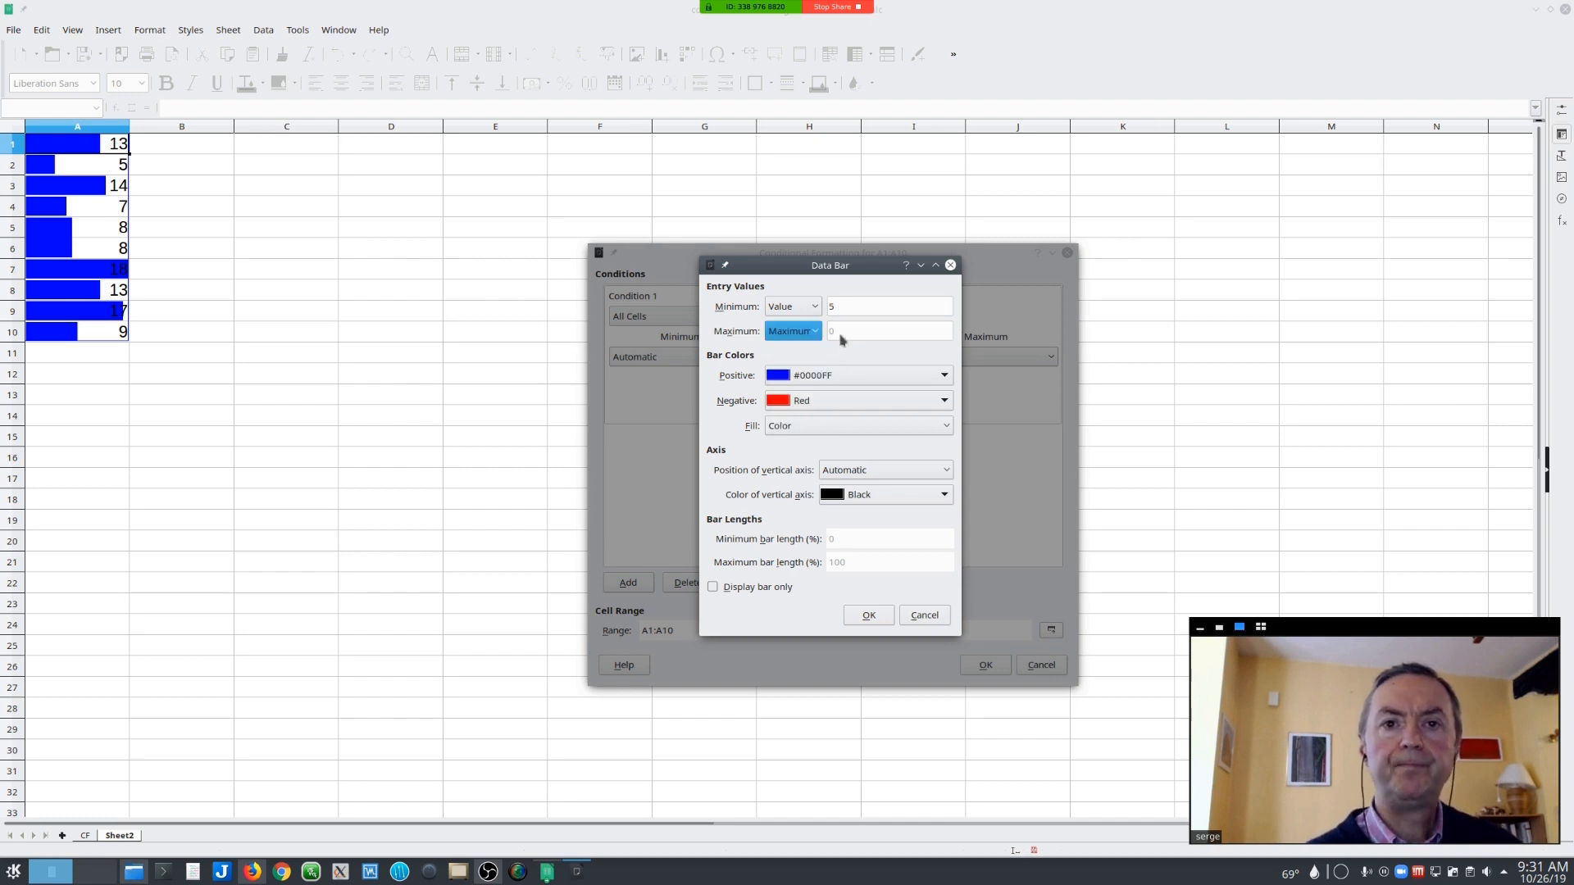
left_click(793, 331)
left_click(789, 394)
left_click(861, 332)
type("20")
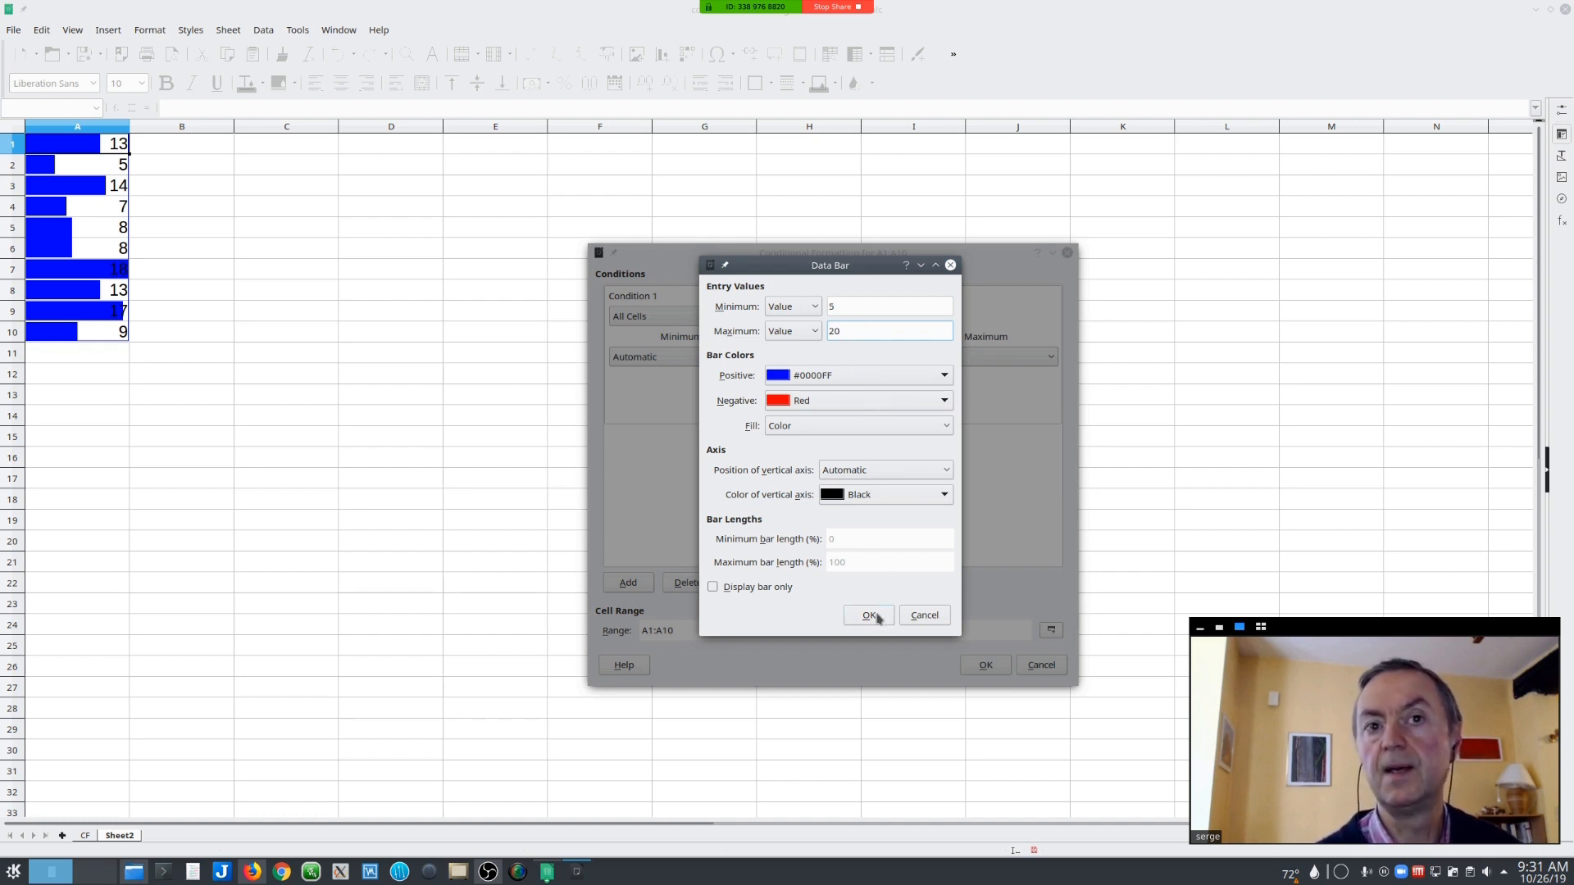
- Set the data bar's positive color to Light Gray 4 and apply the edited conditional format to A1:A10
left_click(820, 377)
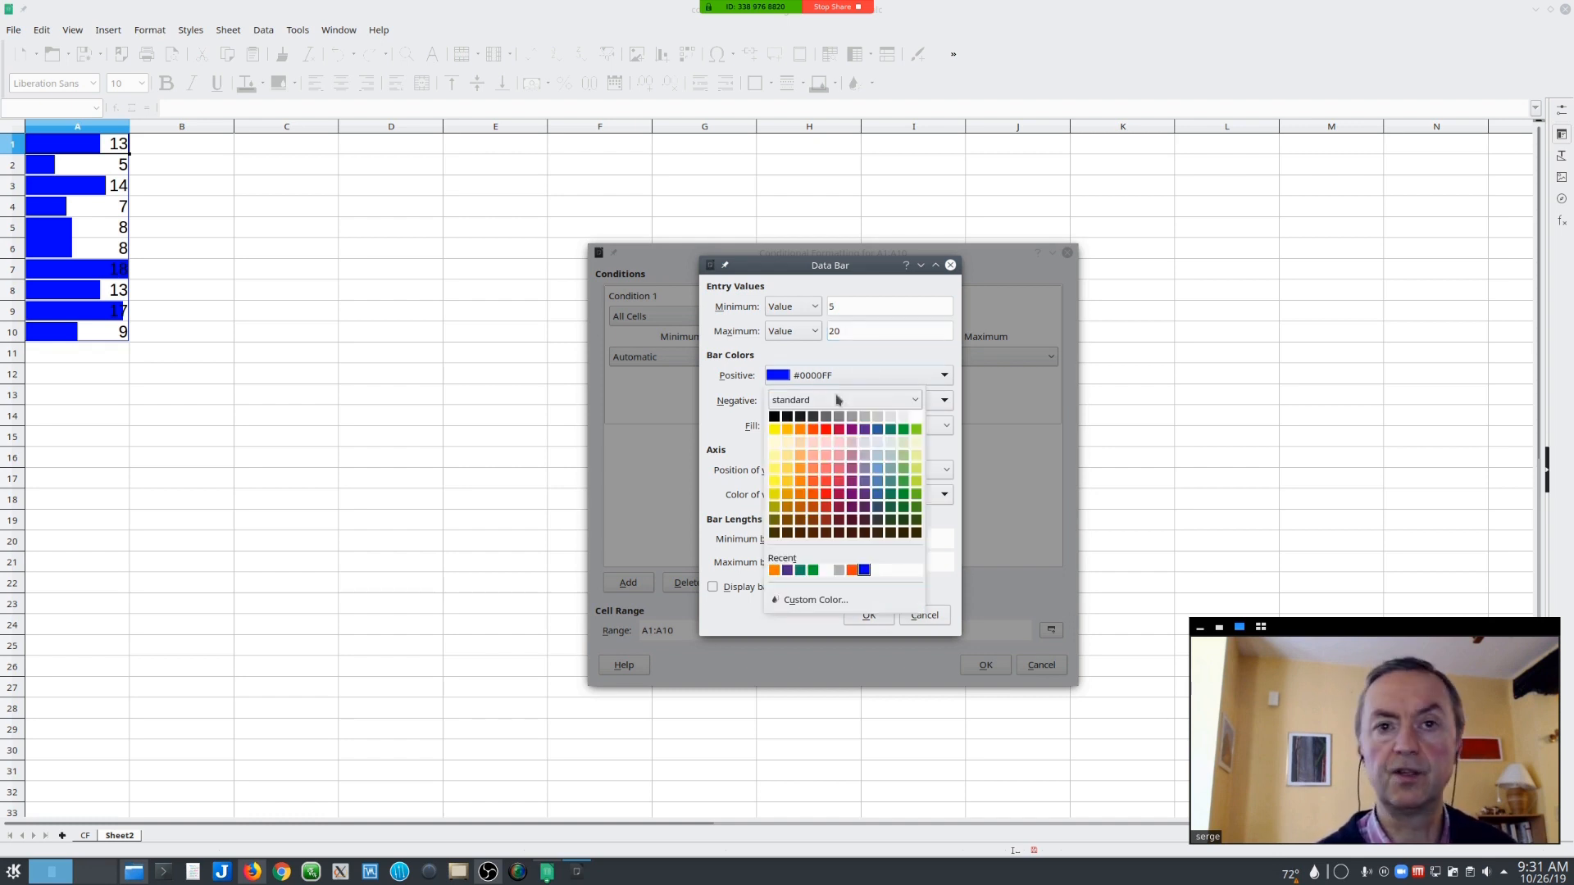
left_click(891, 418)
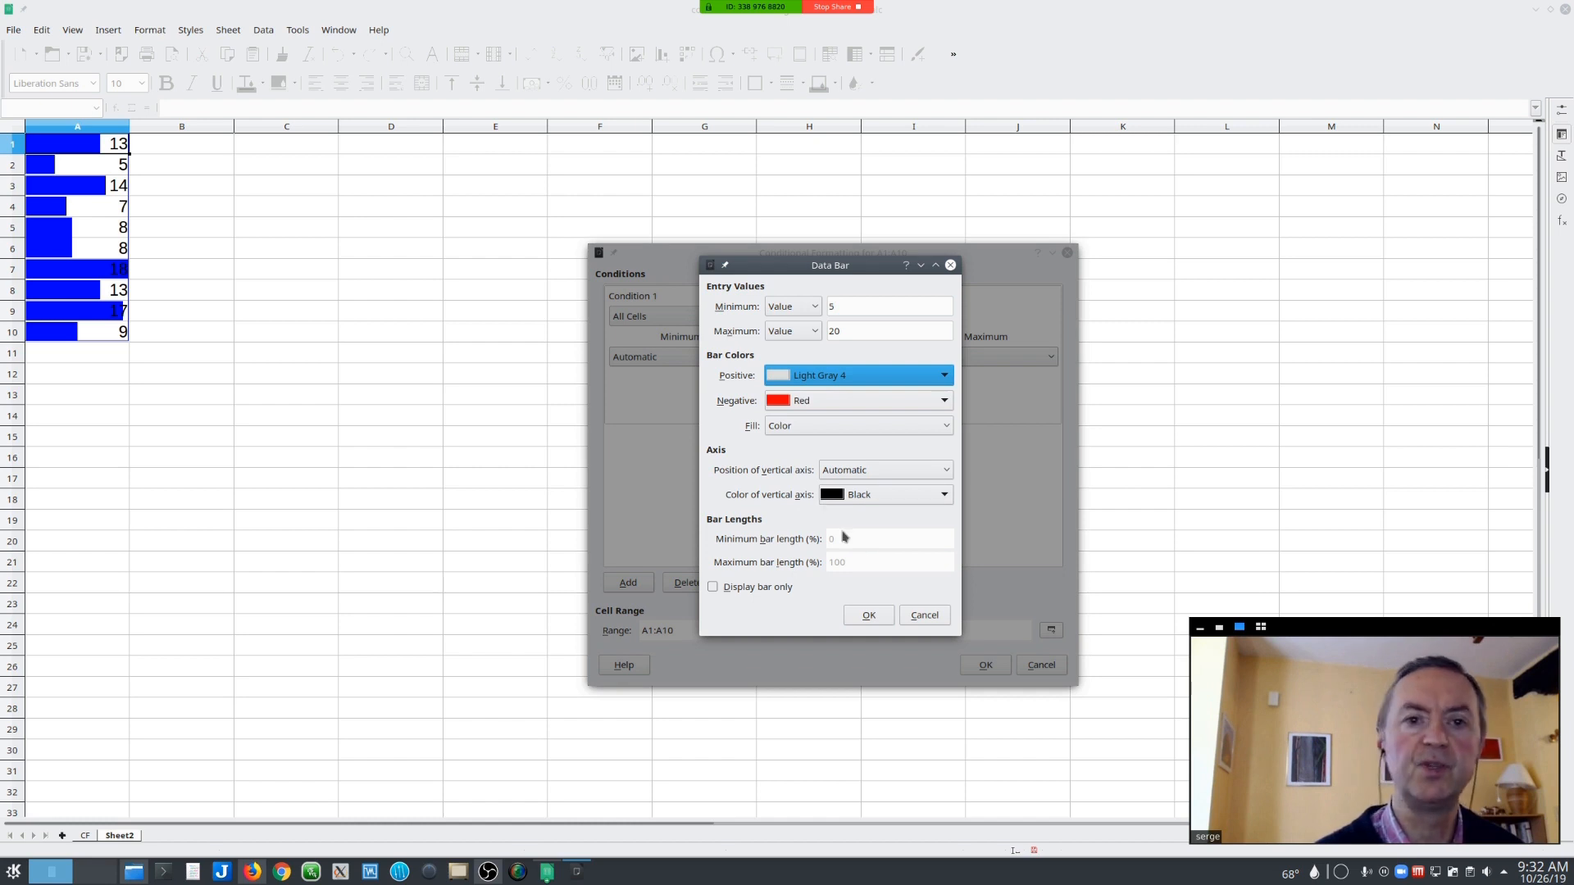
left_click(868, 618)
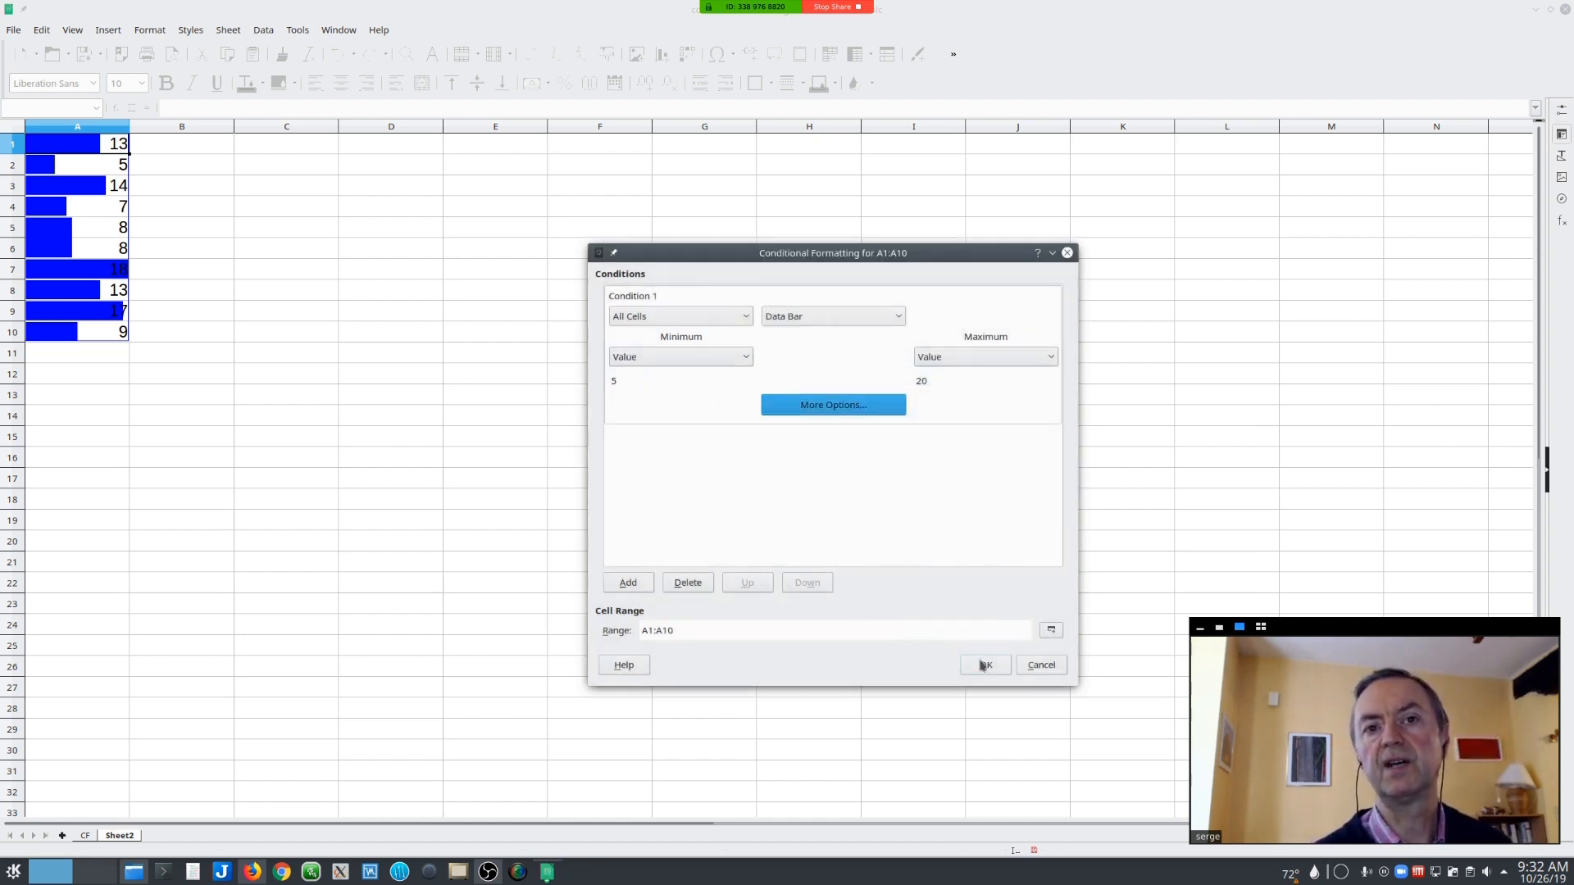
left_click(982, 665)
left_click(948, 623)
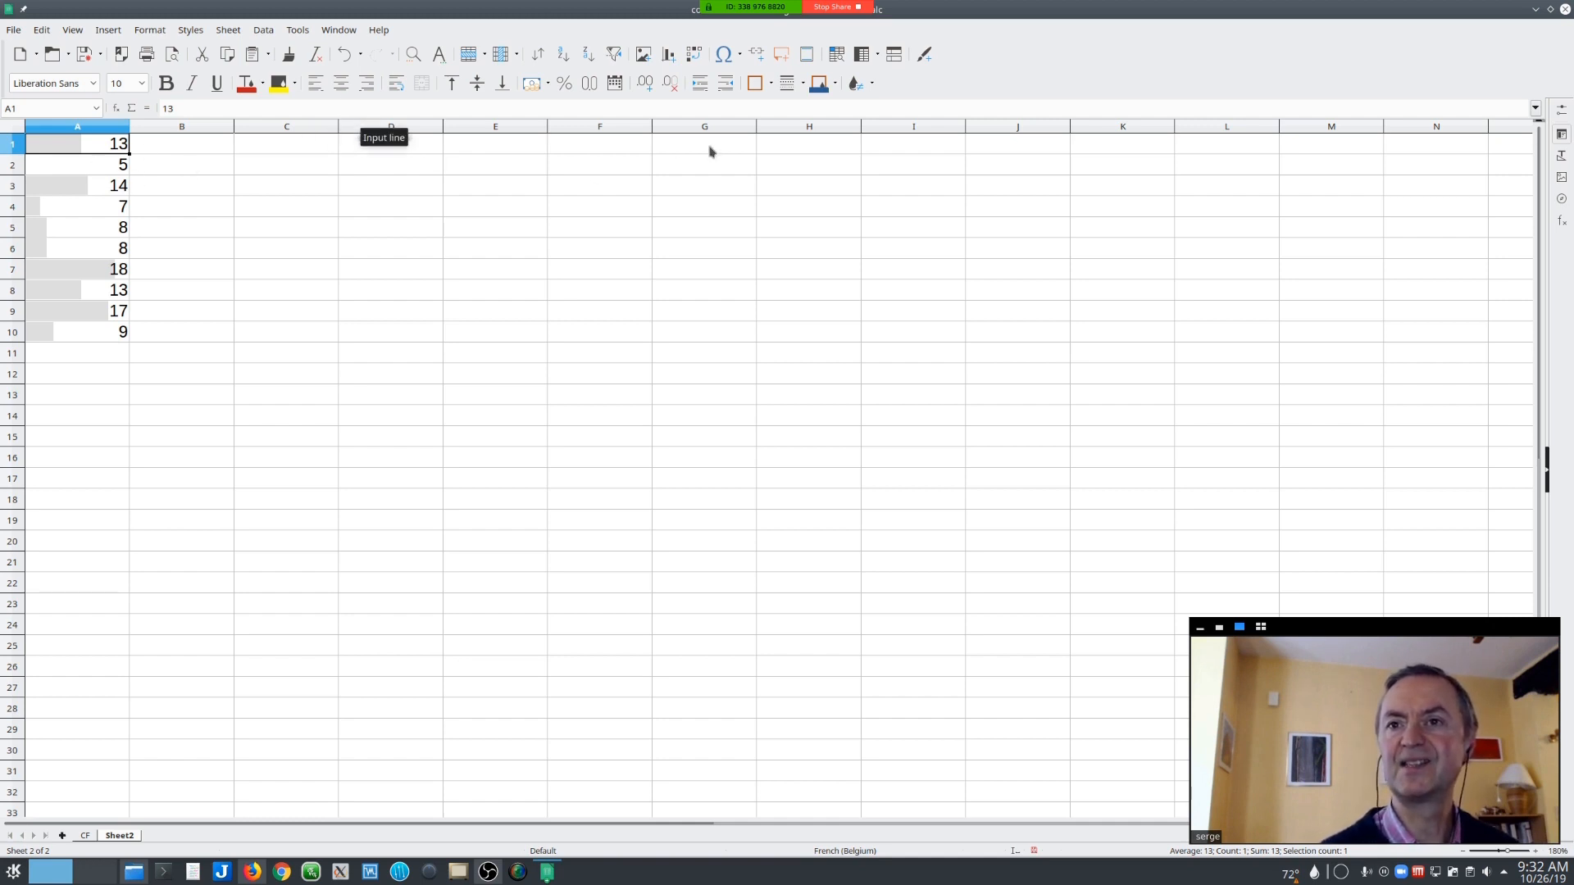
- Edit the data bar format on A1:A10 so both its minimum and maximum entries are Automatic, and apply it
left_click(873, 93)
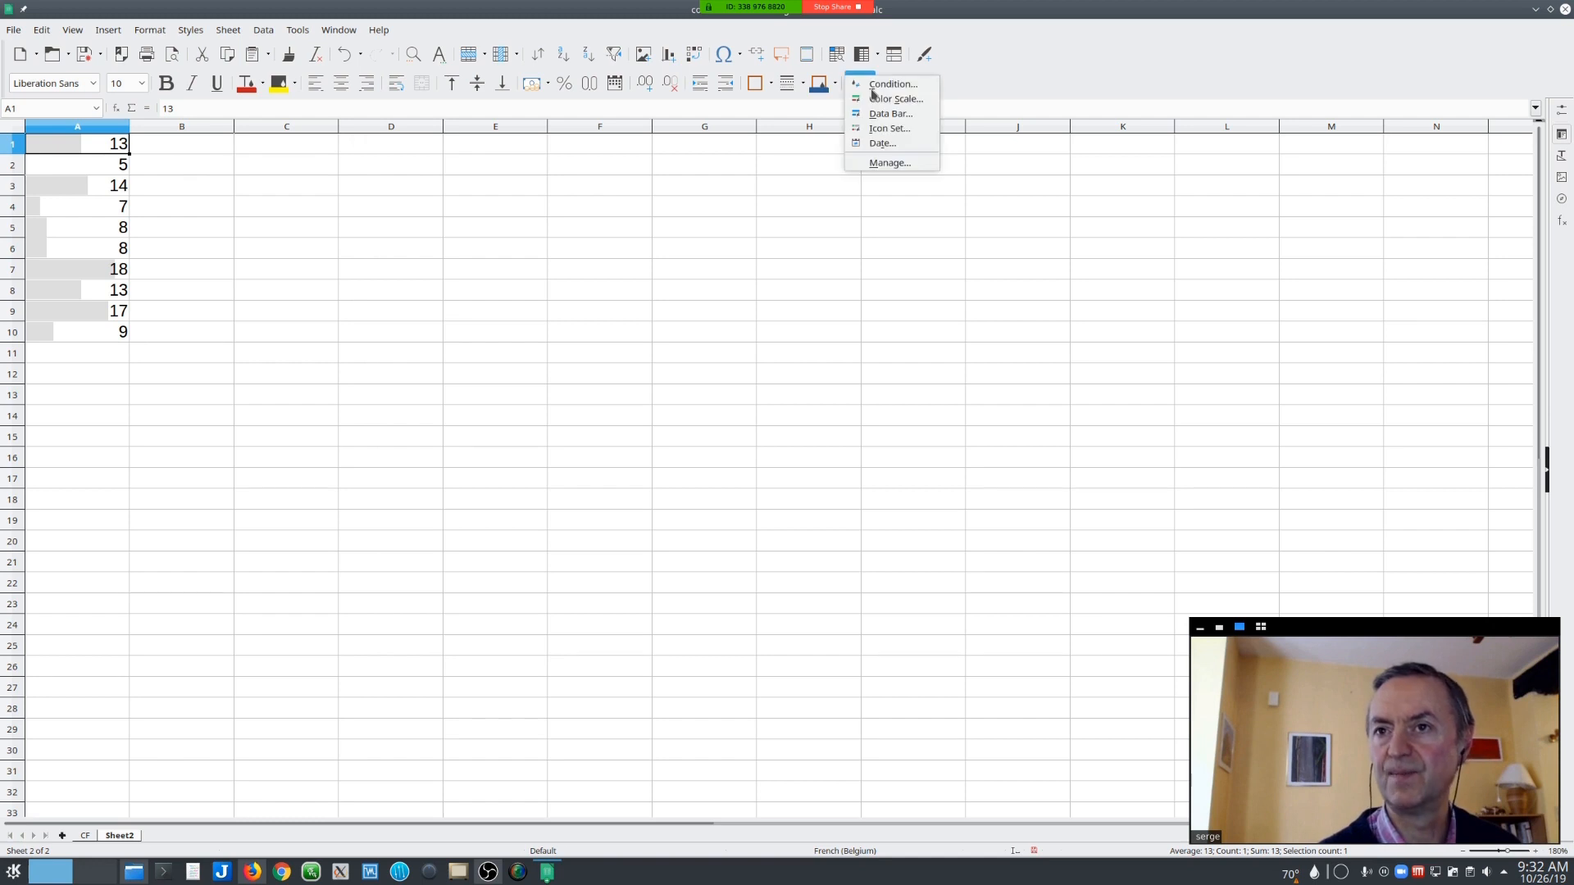
left_click(891, 163)
double_click(724, 254)
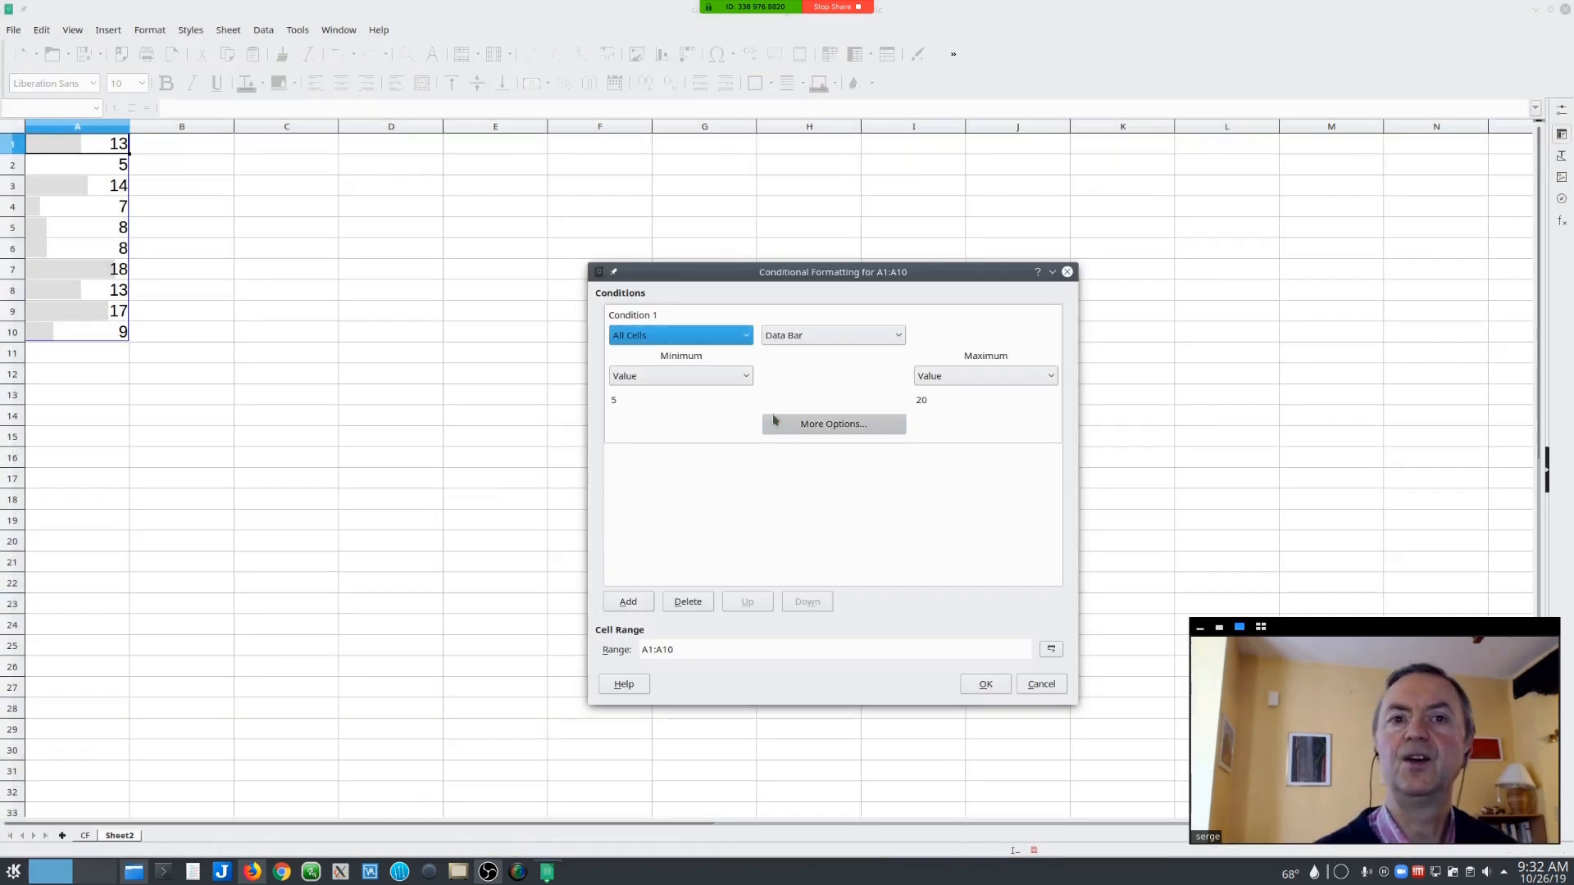
left_click(812, 424)
left_click(792, 325)
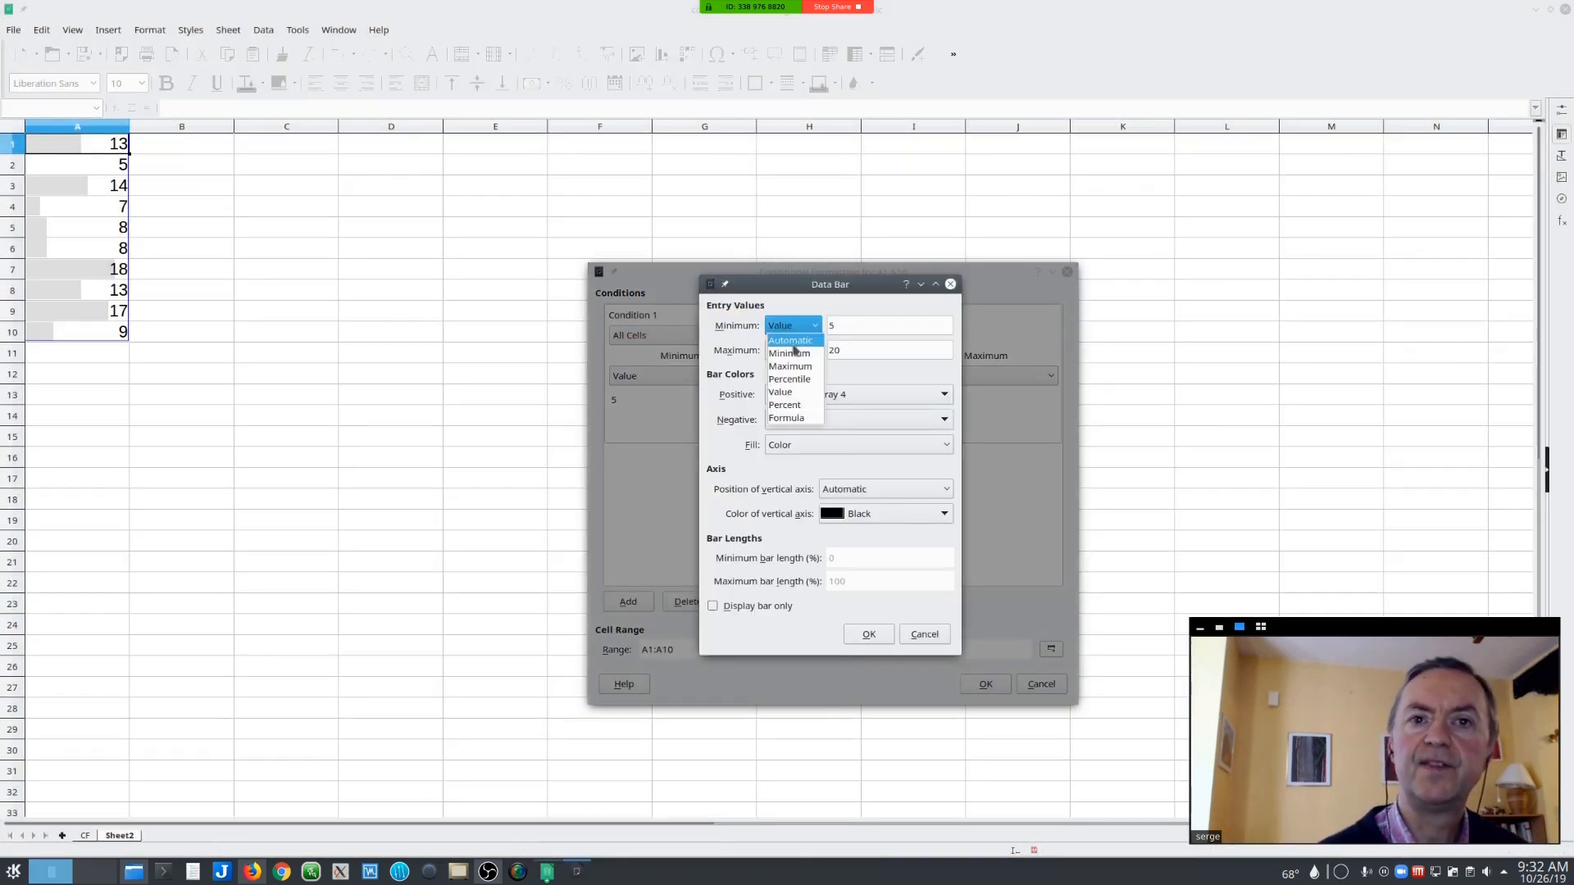
left_click(792, 341)
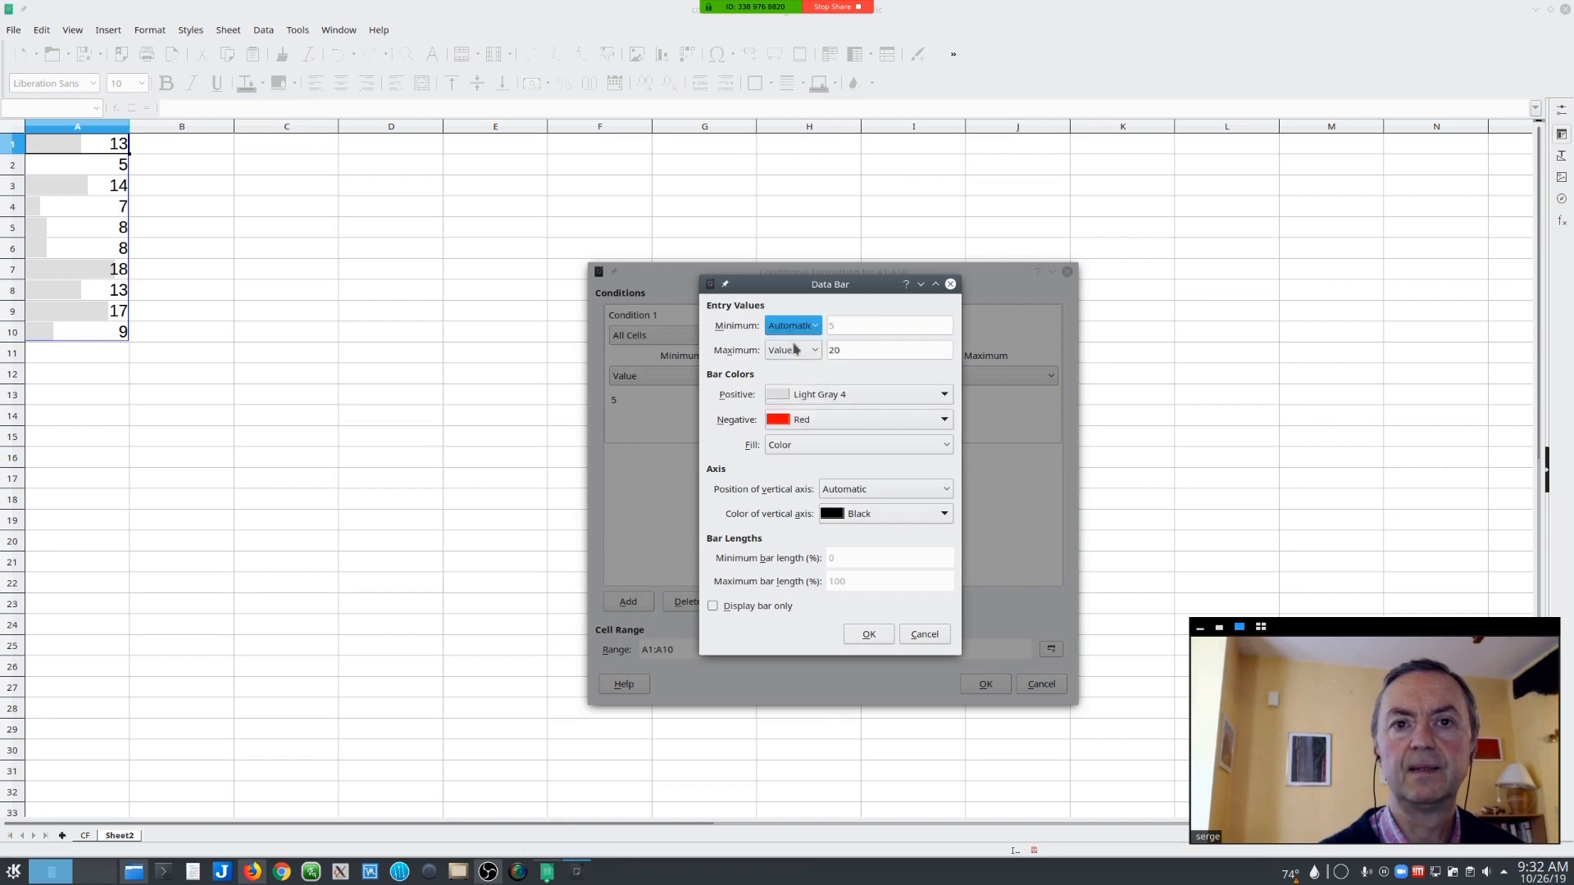
left_click(791, 350)
left_click(794, 366)
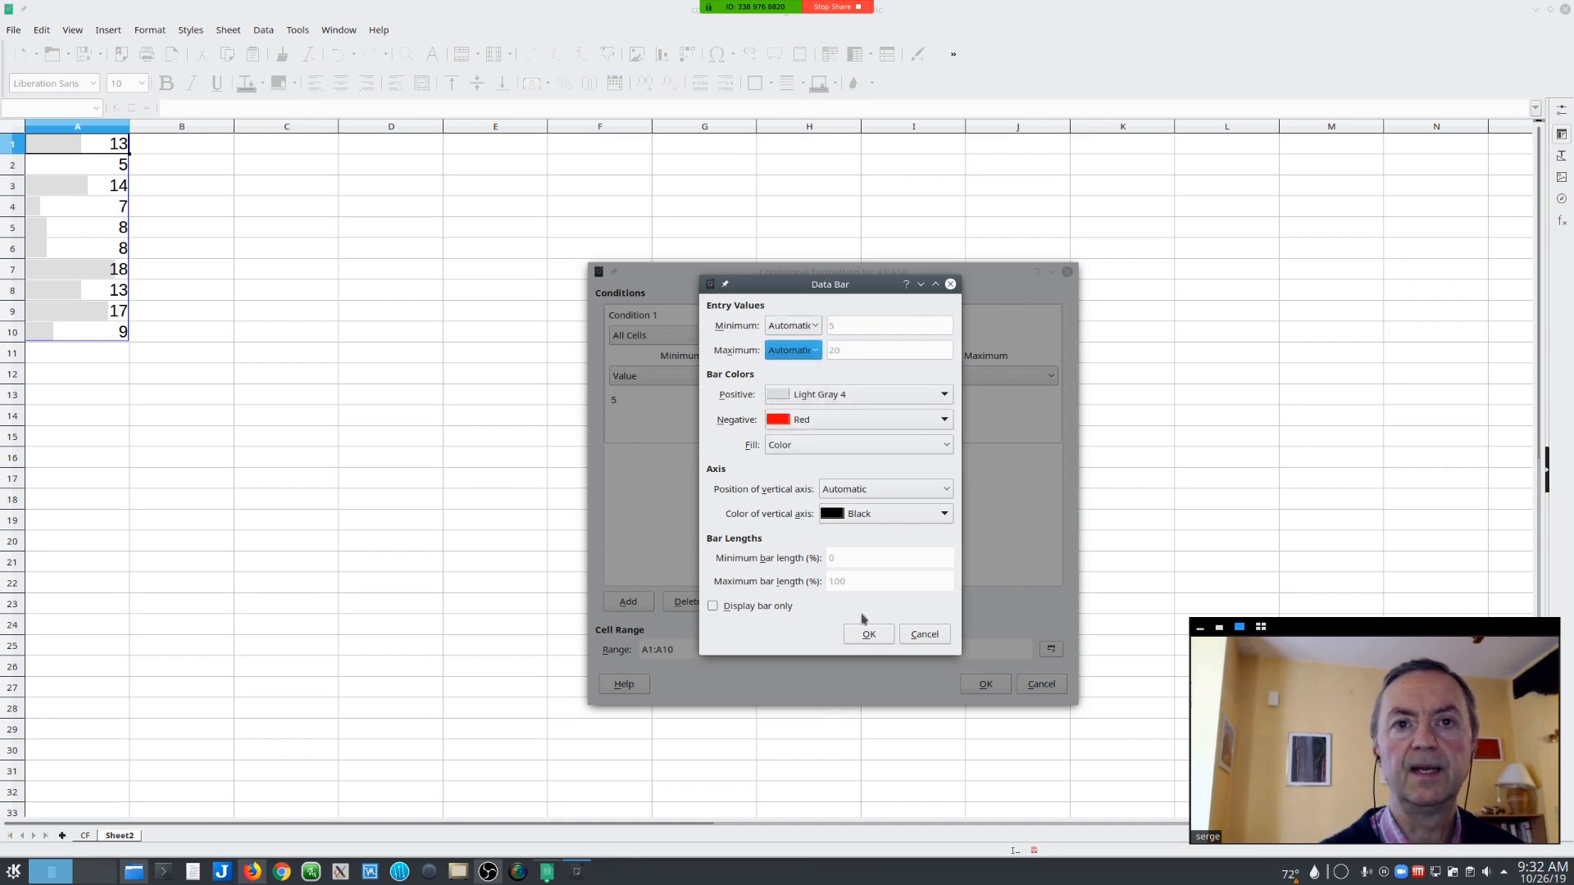
left_click(869, 636)
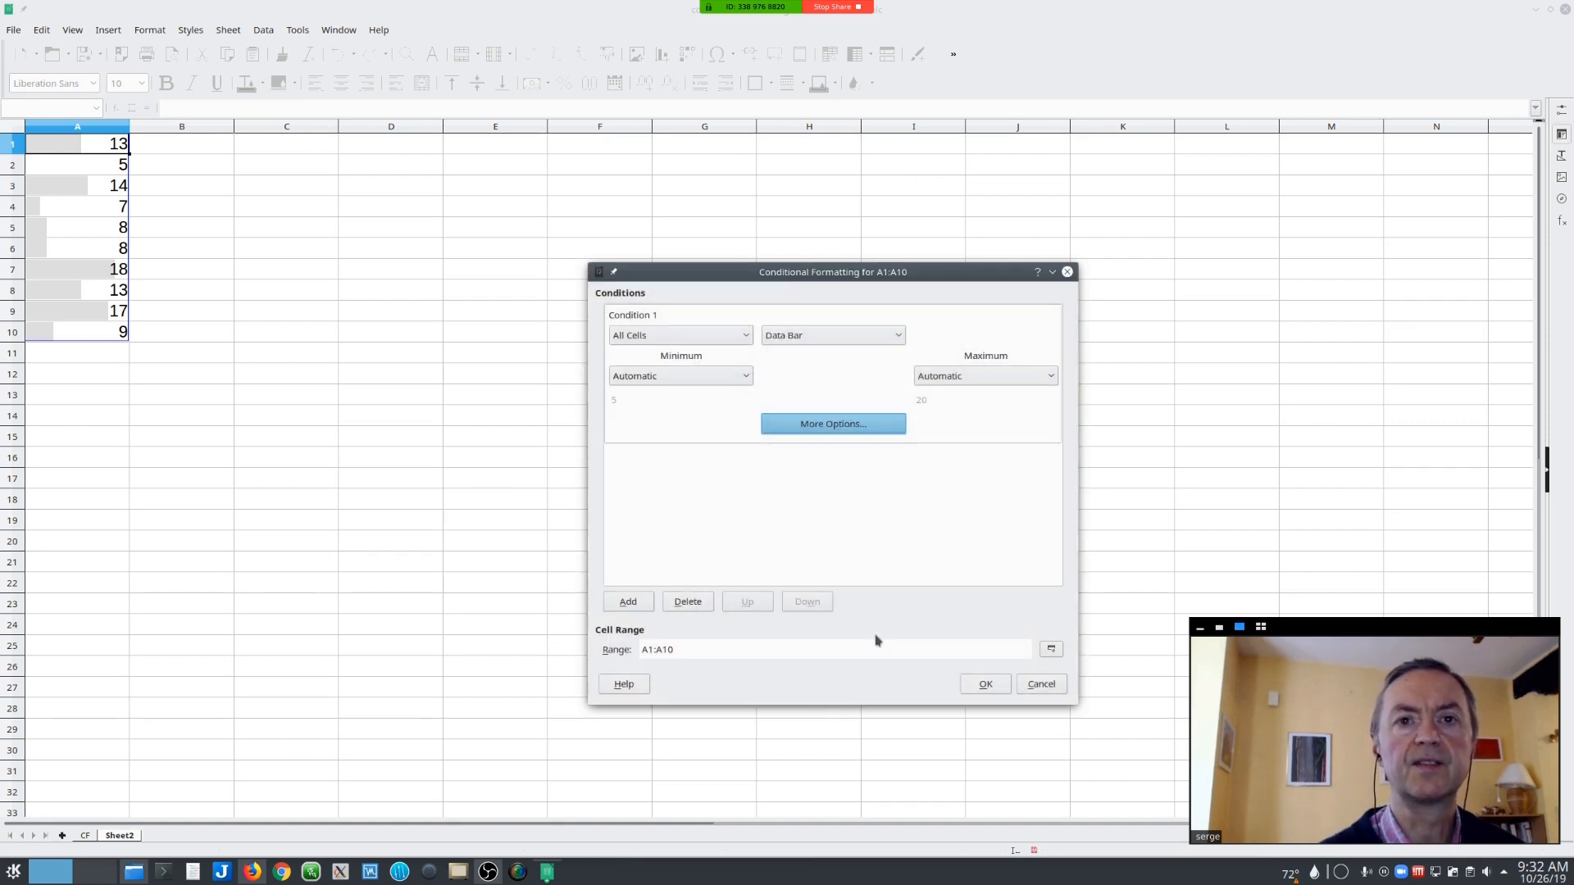
left_click(983, 682)
left_click(931, 616)
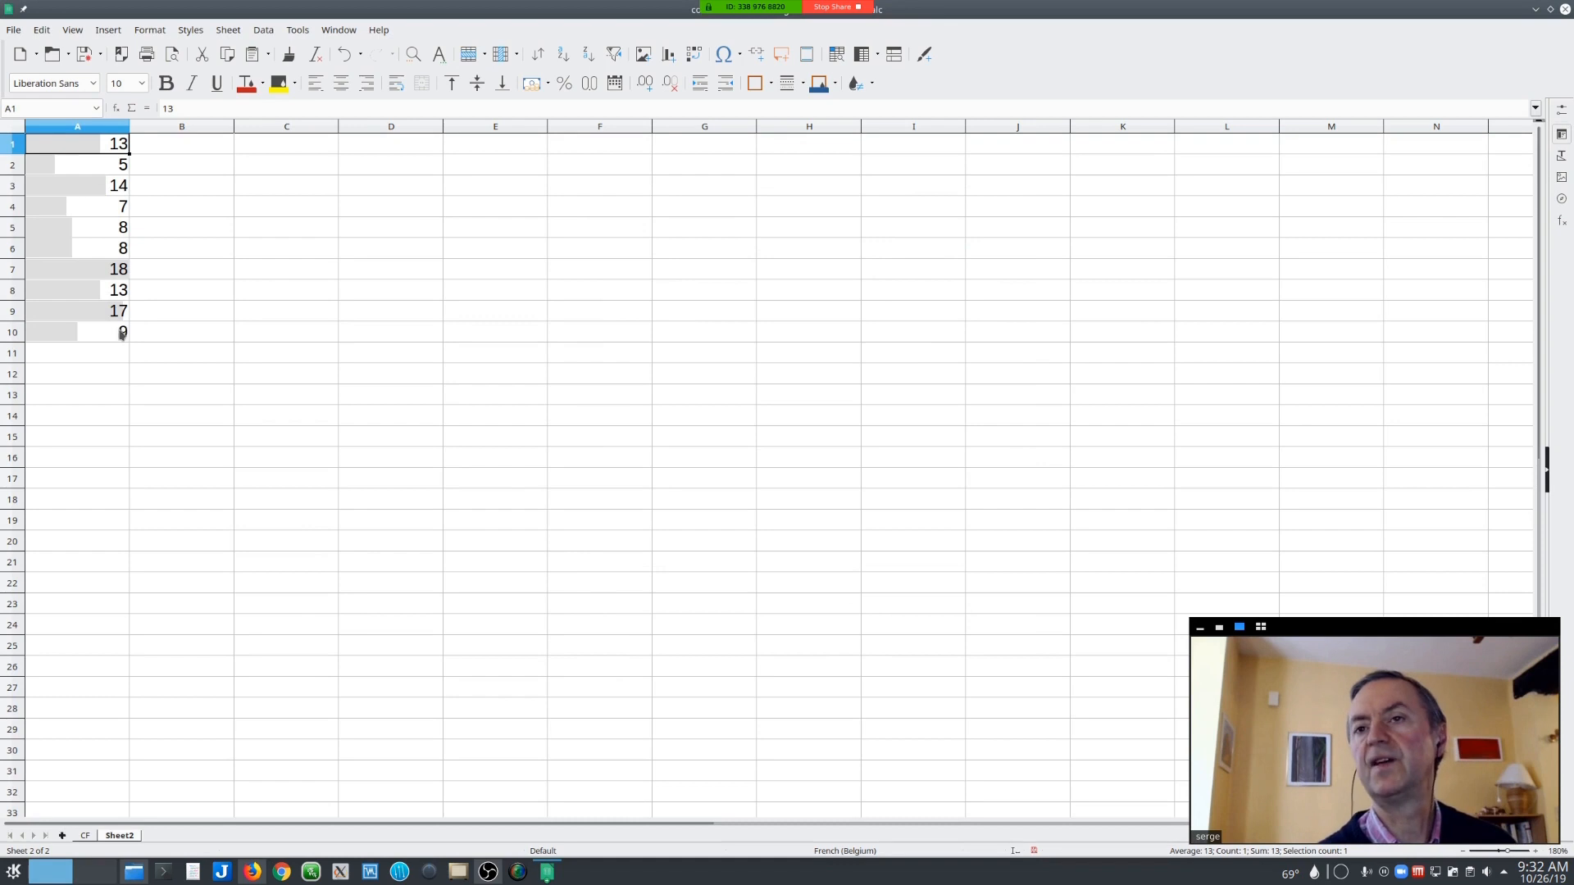
- Clear the direct formatting from A1:A10 to remove the data bars
left_click(77, 164)
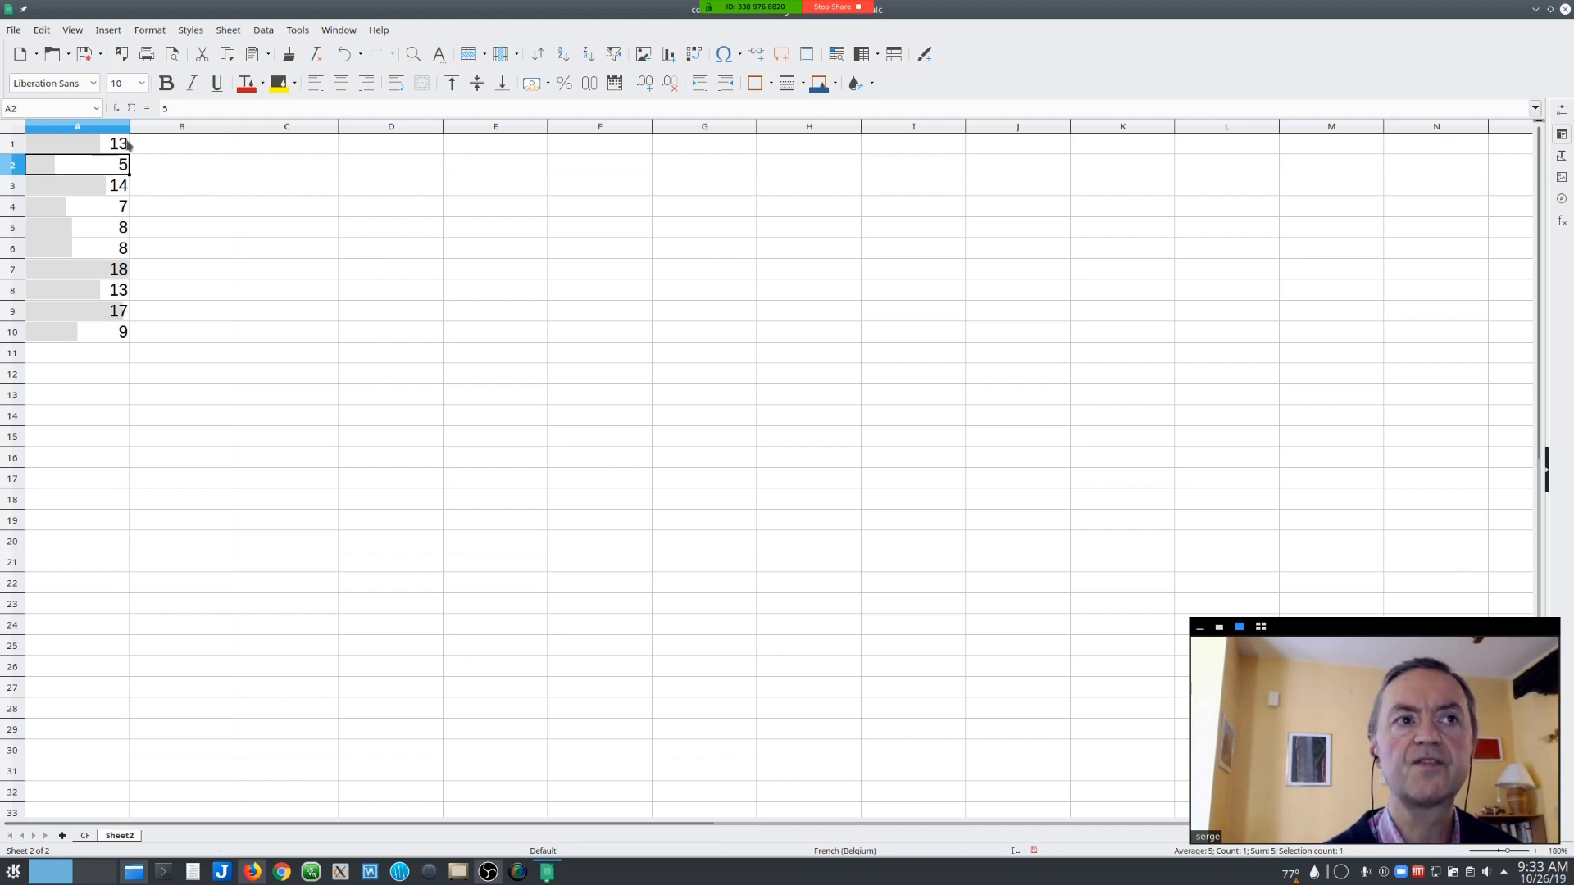
left_click_drag(90, 146, 95, 334)
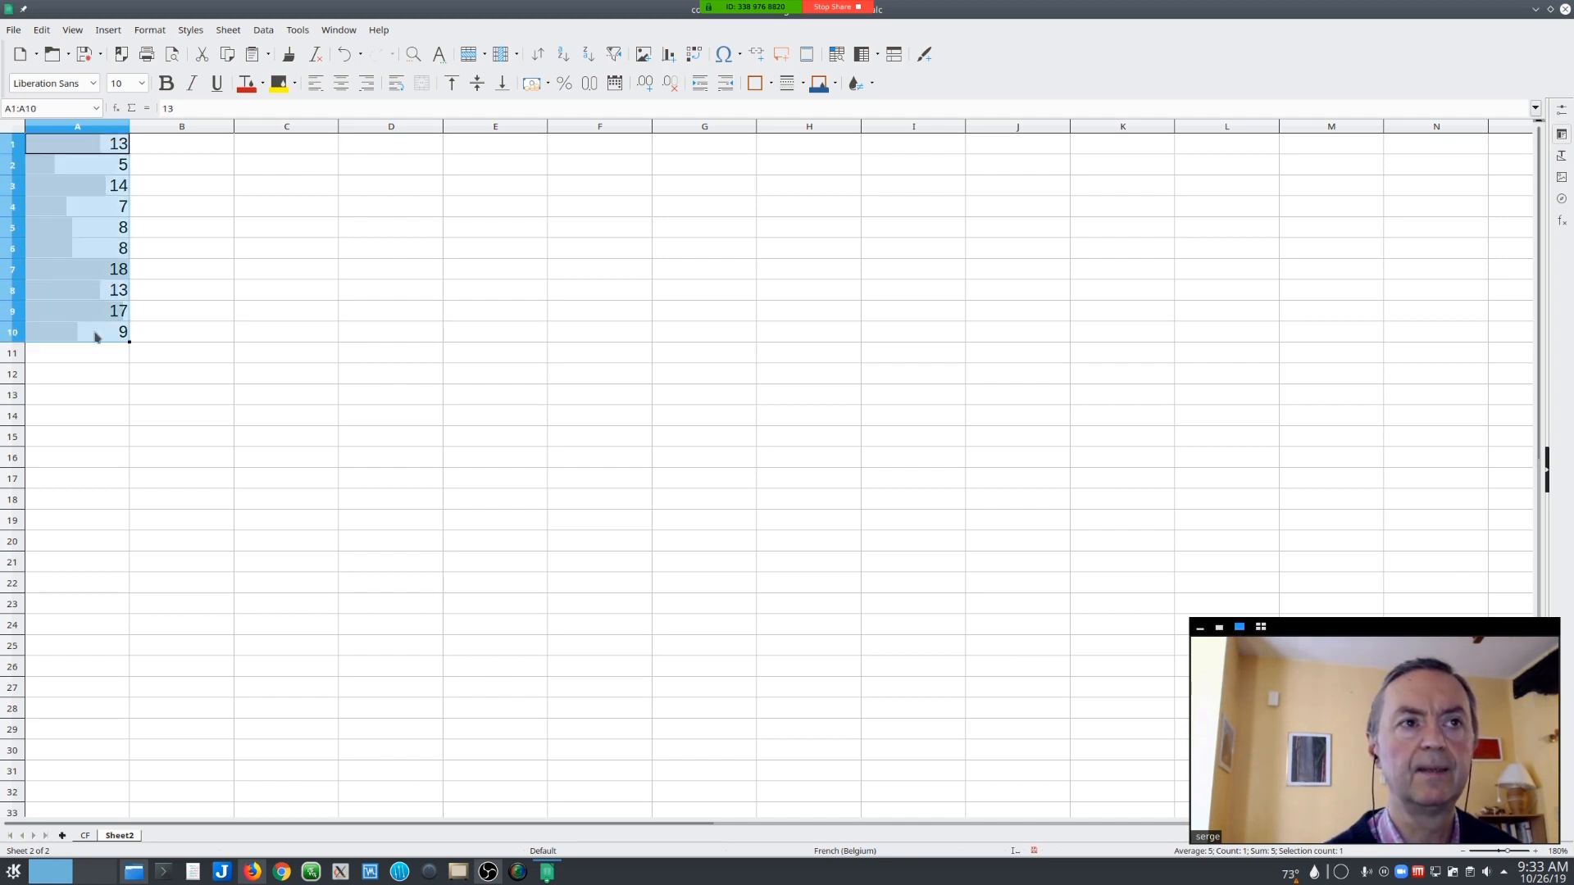
right_click(90, 228)
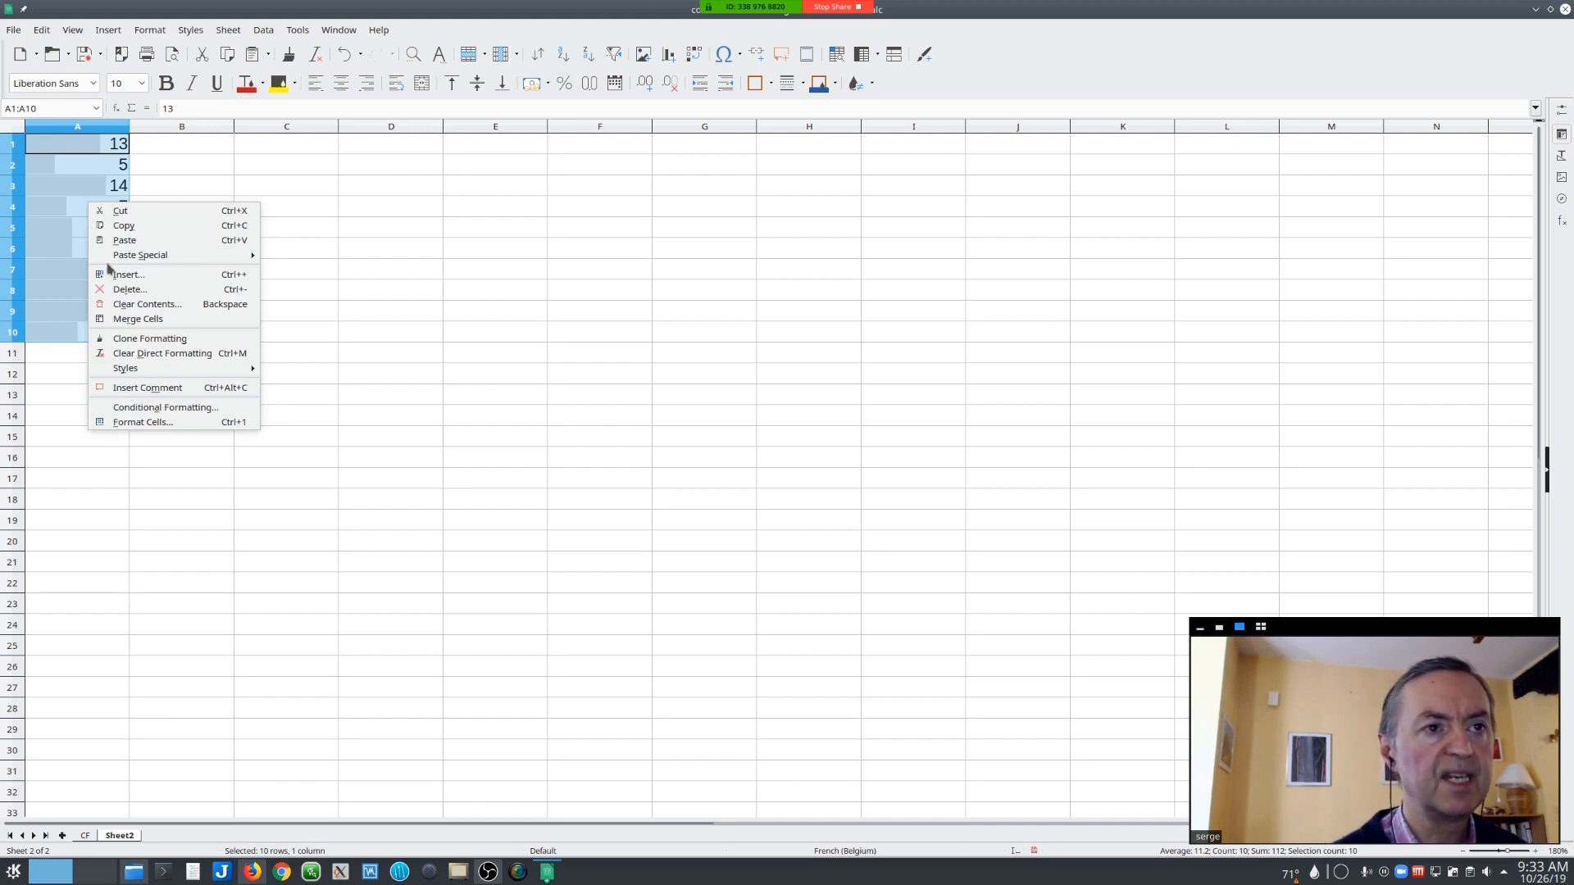
left_click(140, 355)
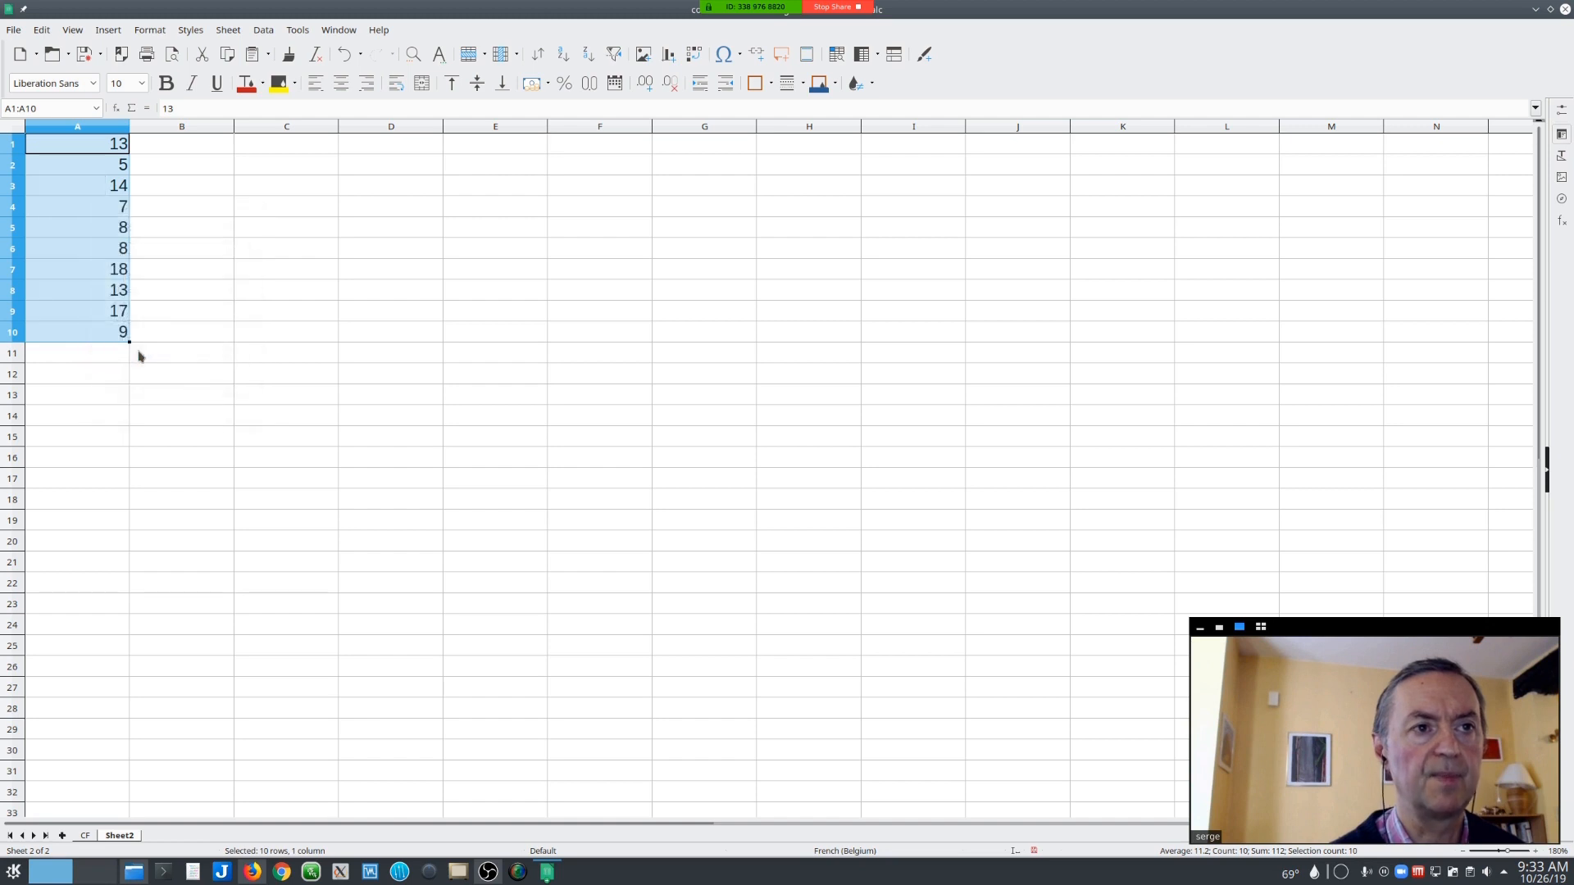
- Apply a Color Scale (3 Entries) format to A1:A10 with Red at Min, Yellow at Percentile 50 and #00CC00 at Max
left_click(70, 143)
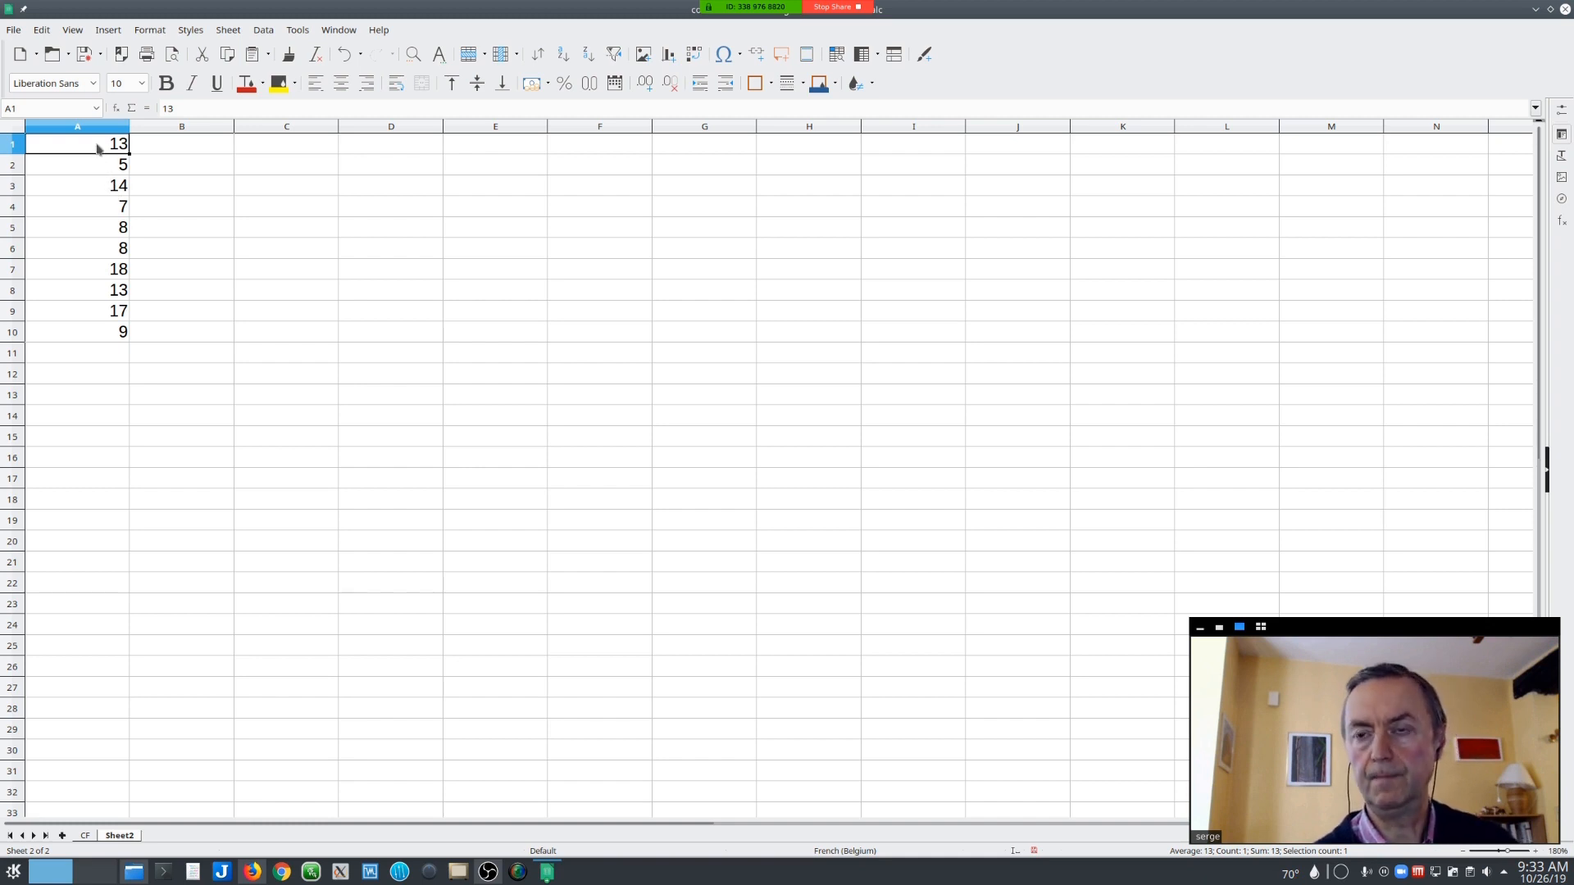
left_click_drag(96, 148, 120, 332)
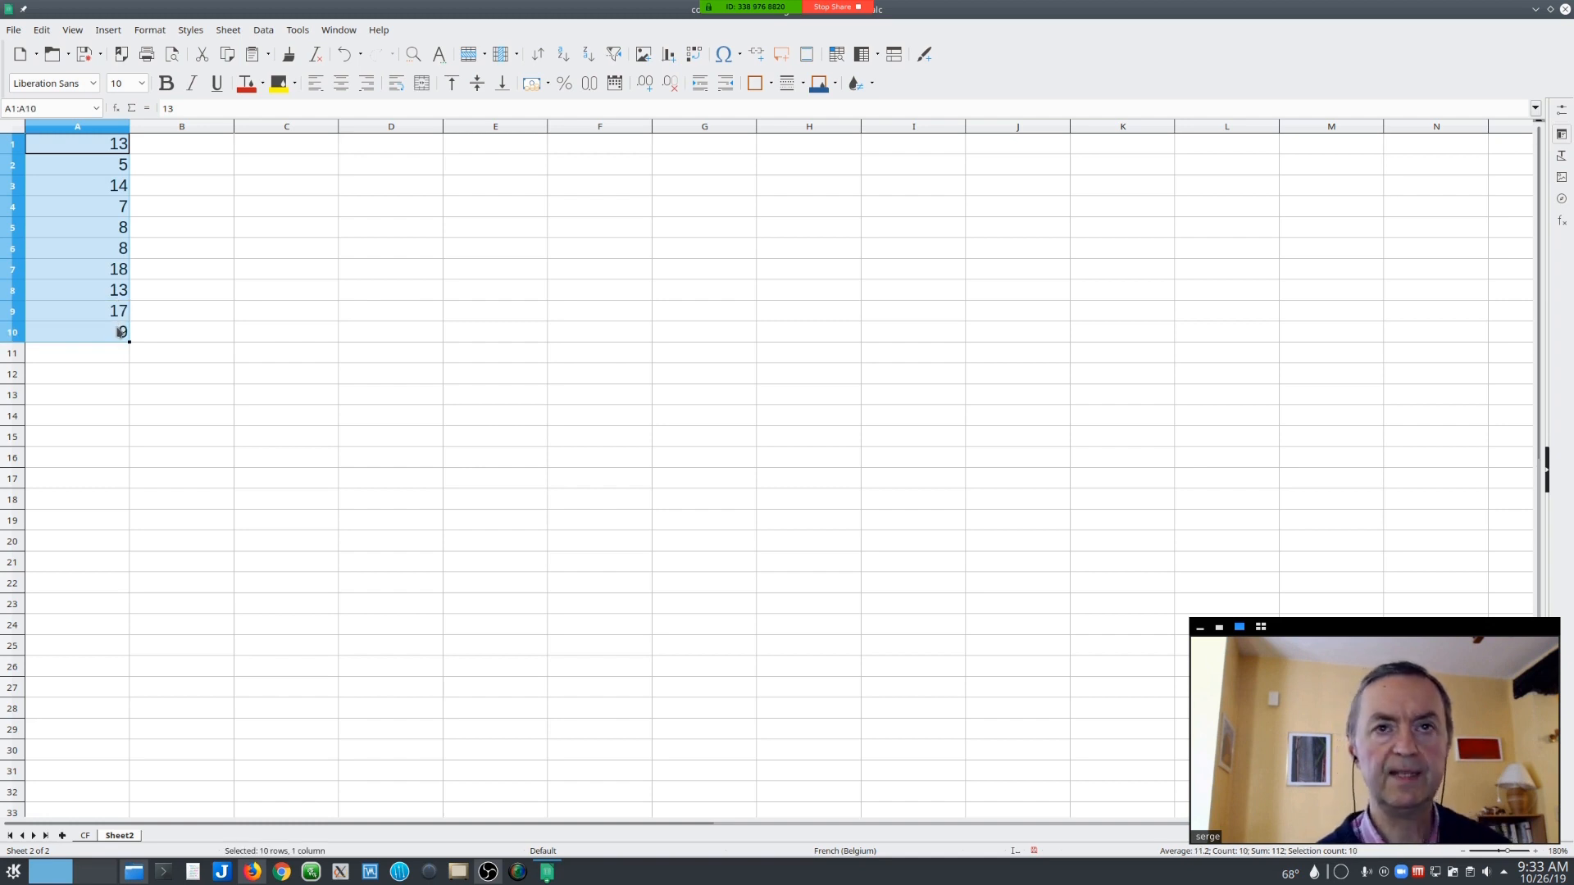
left_click(856, 85)
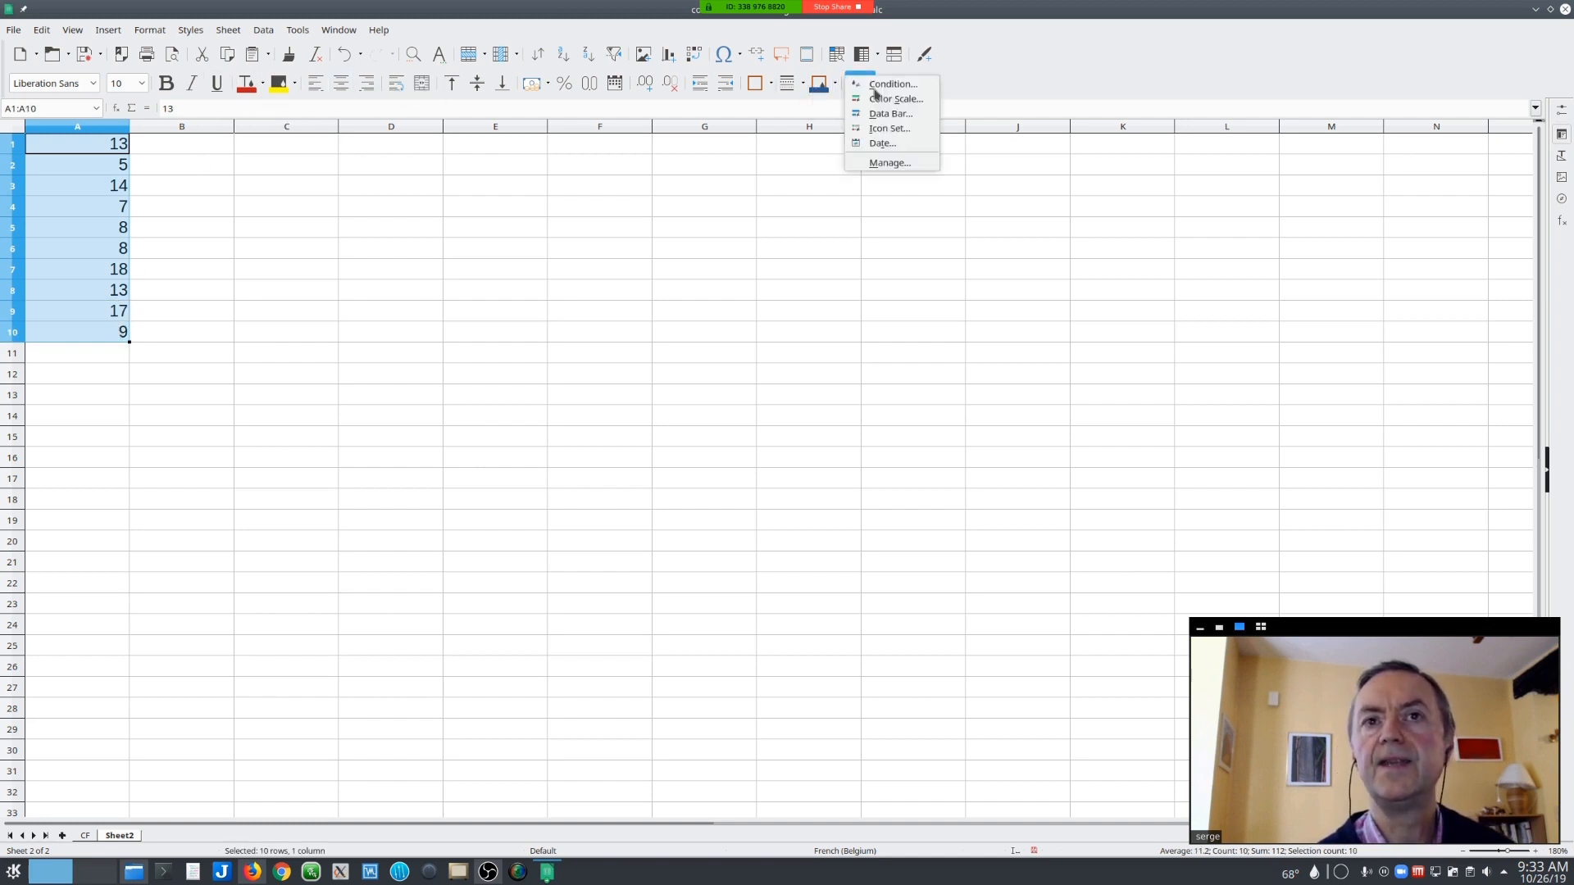
left_click(918, 106)
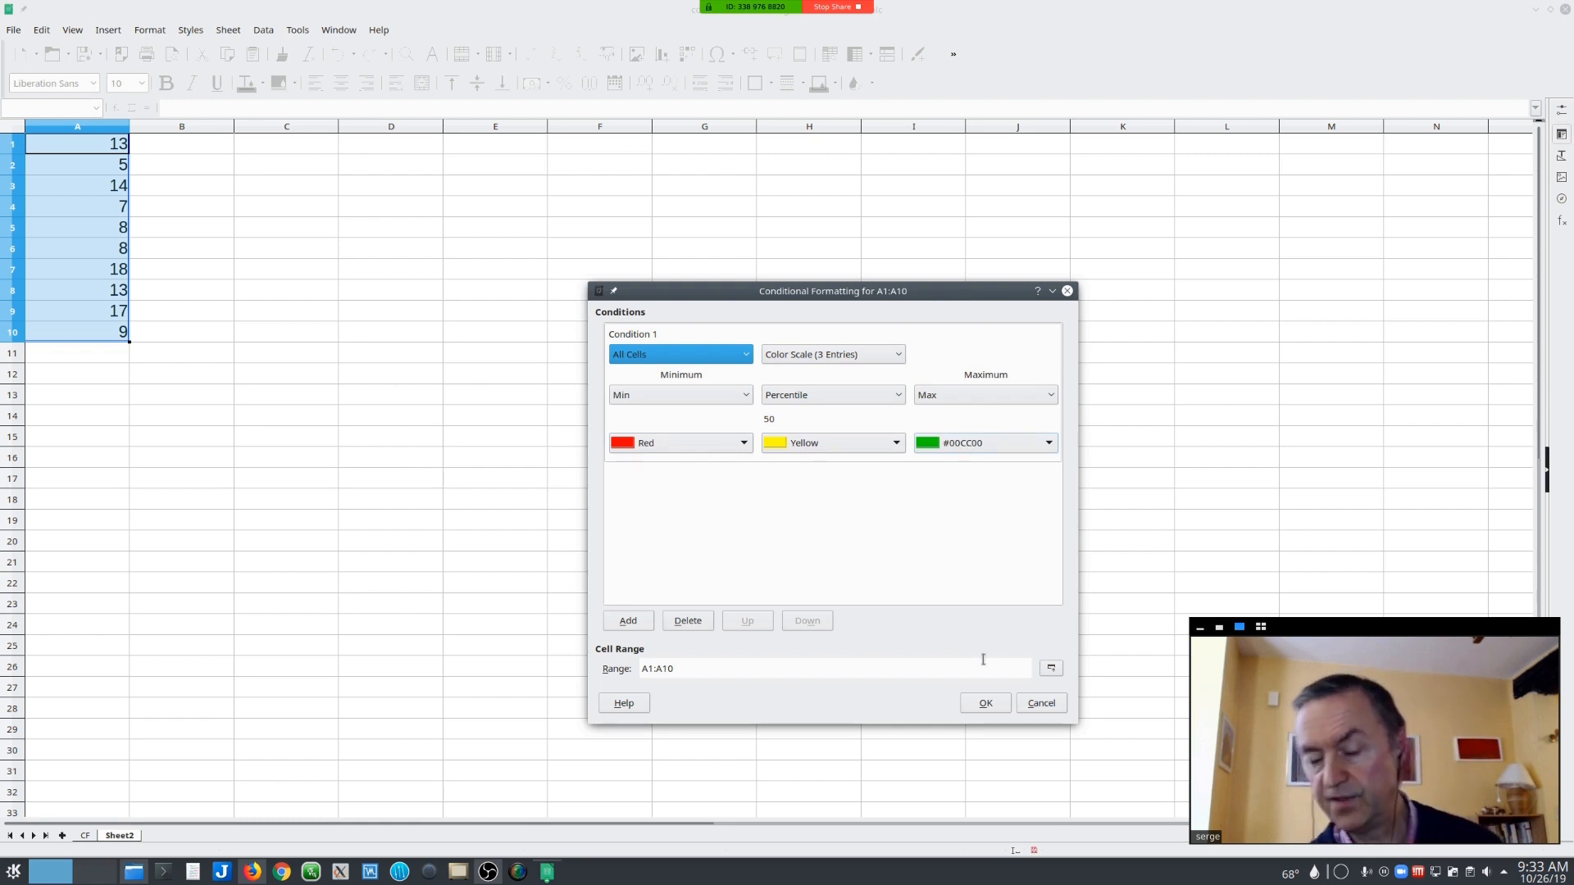
left_click(986, 702)
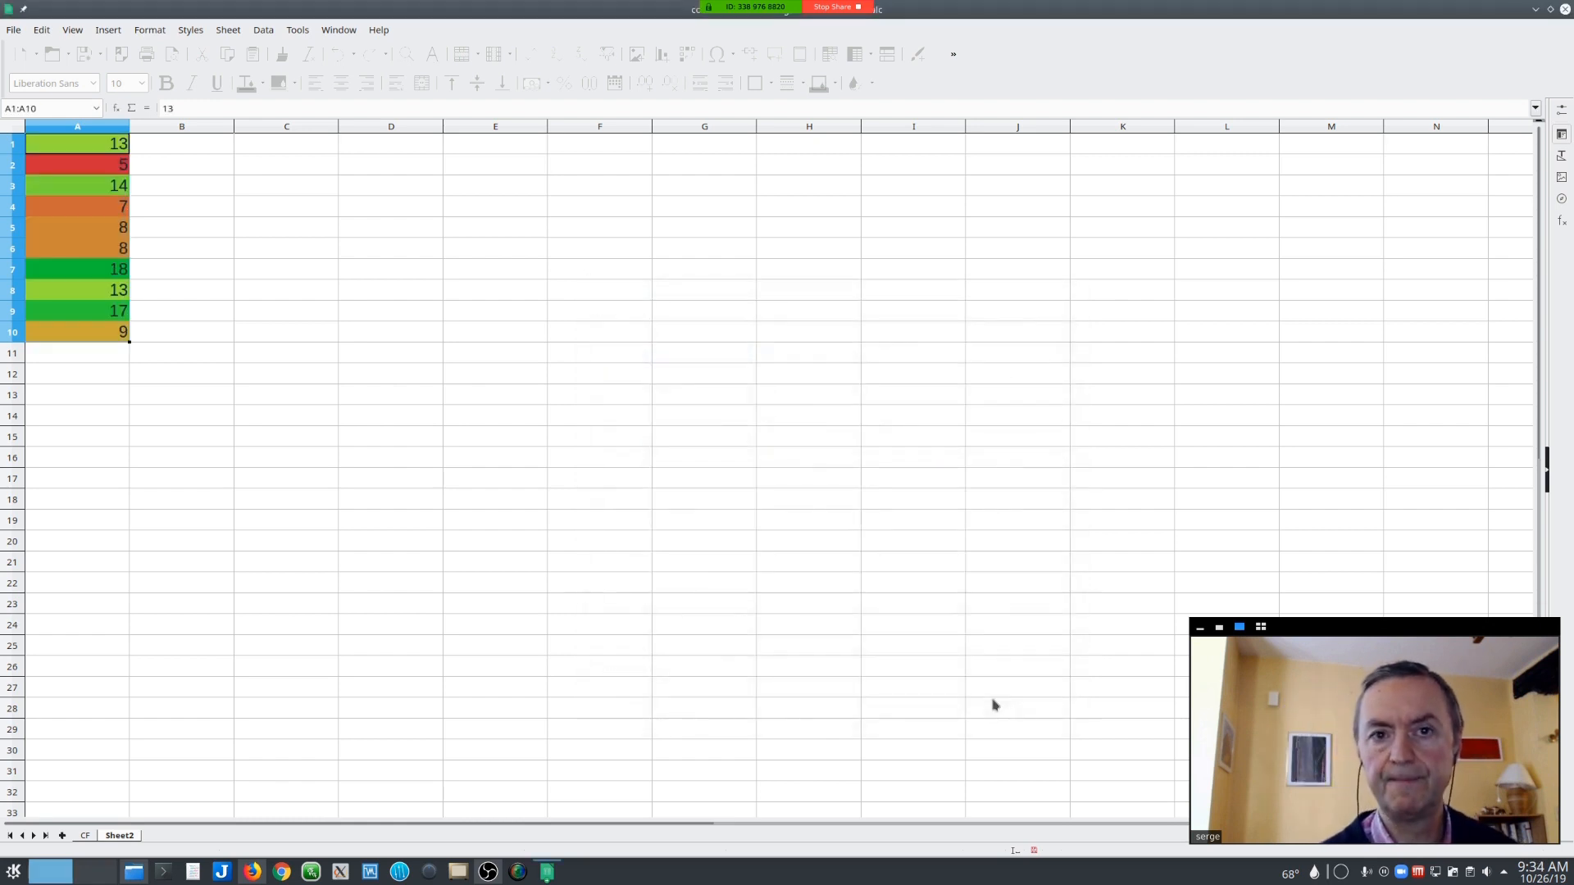
left_click(221, 274)
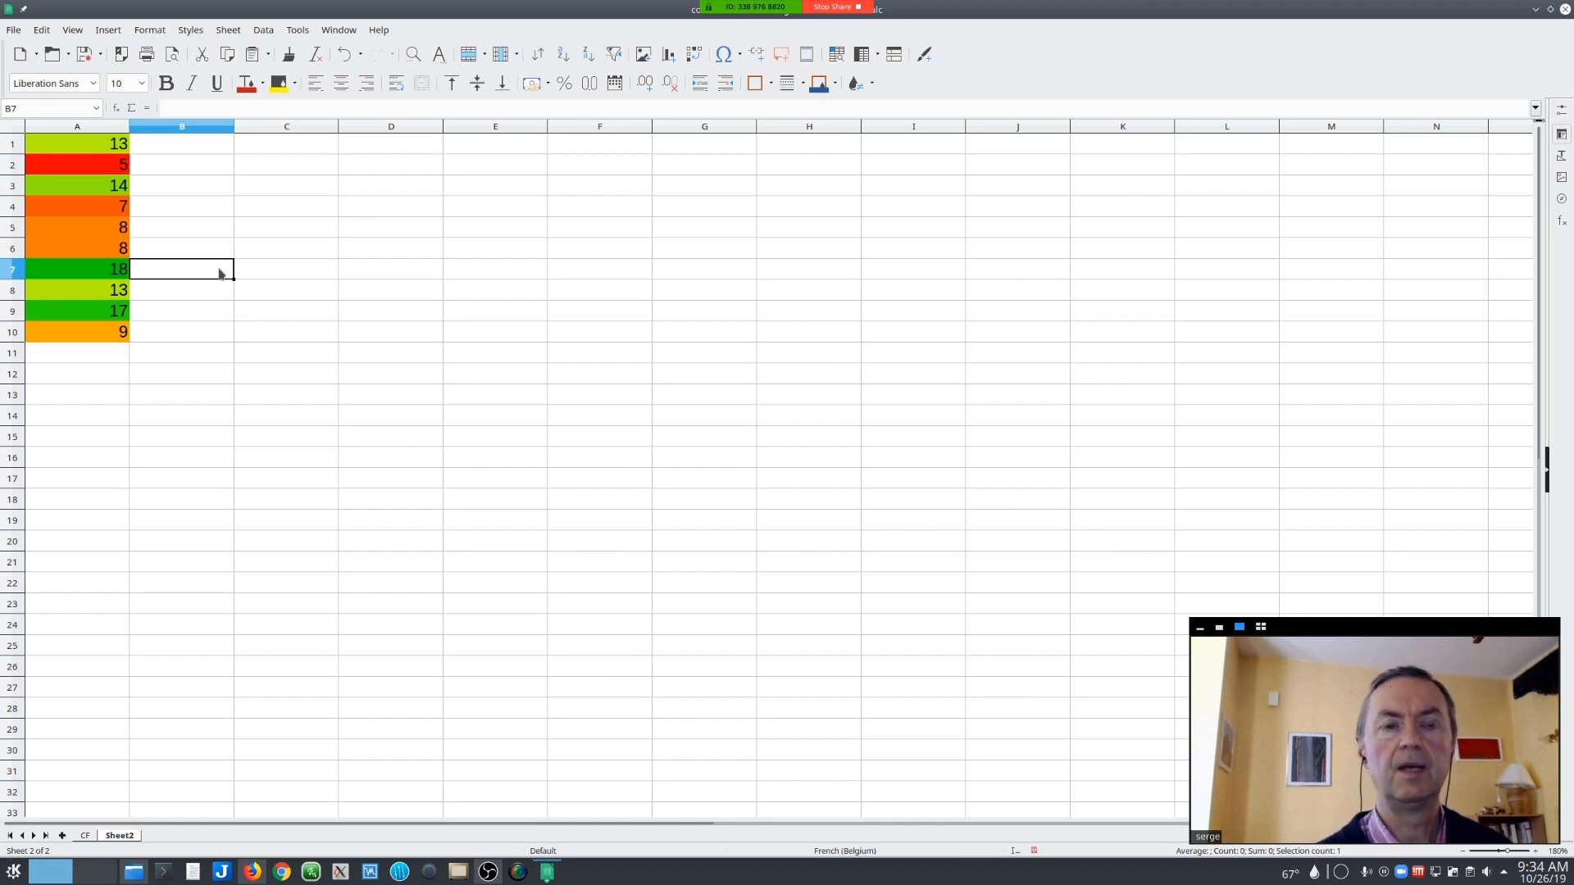
- Examine the color scale shading in column A, comparing cells A5, A6, A10 and A2
scroll(220, 274, "up", 5)
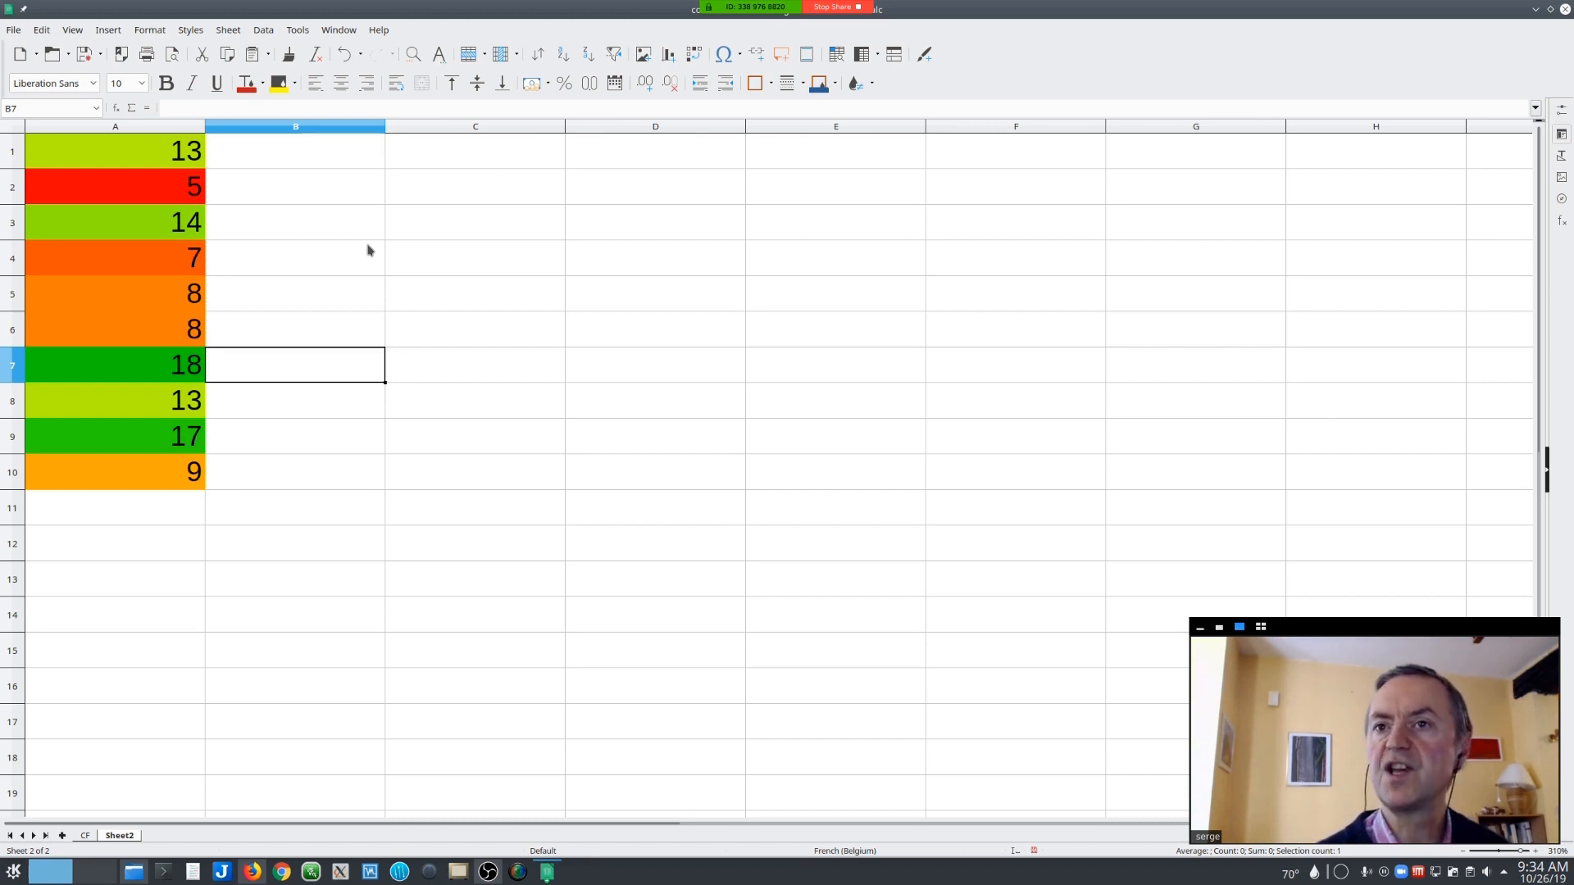
left_click(69, 300)
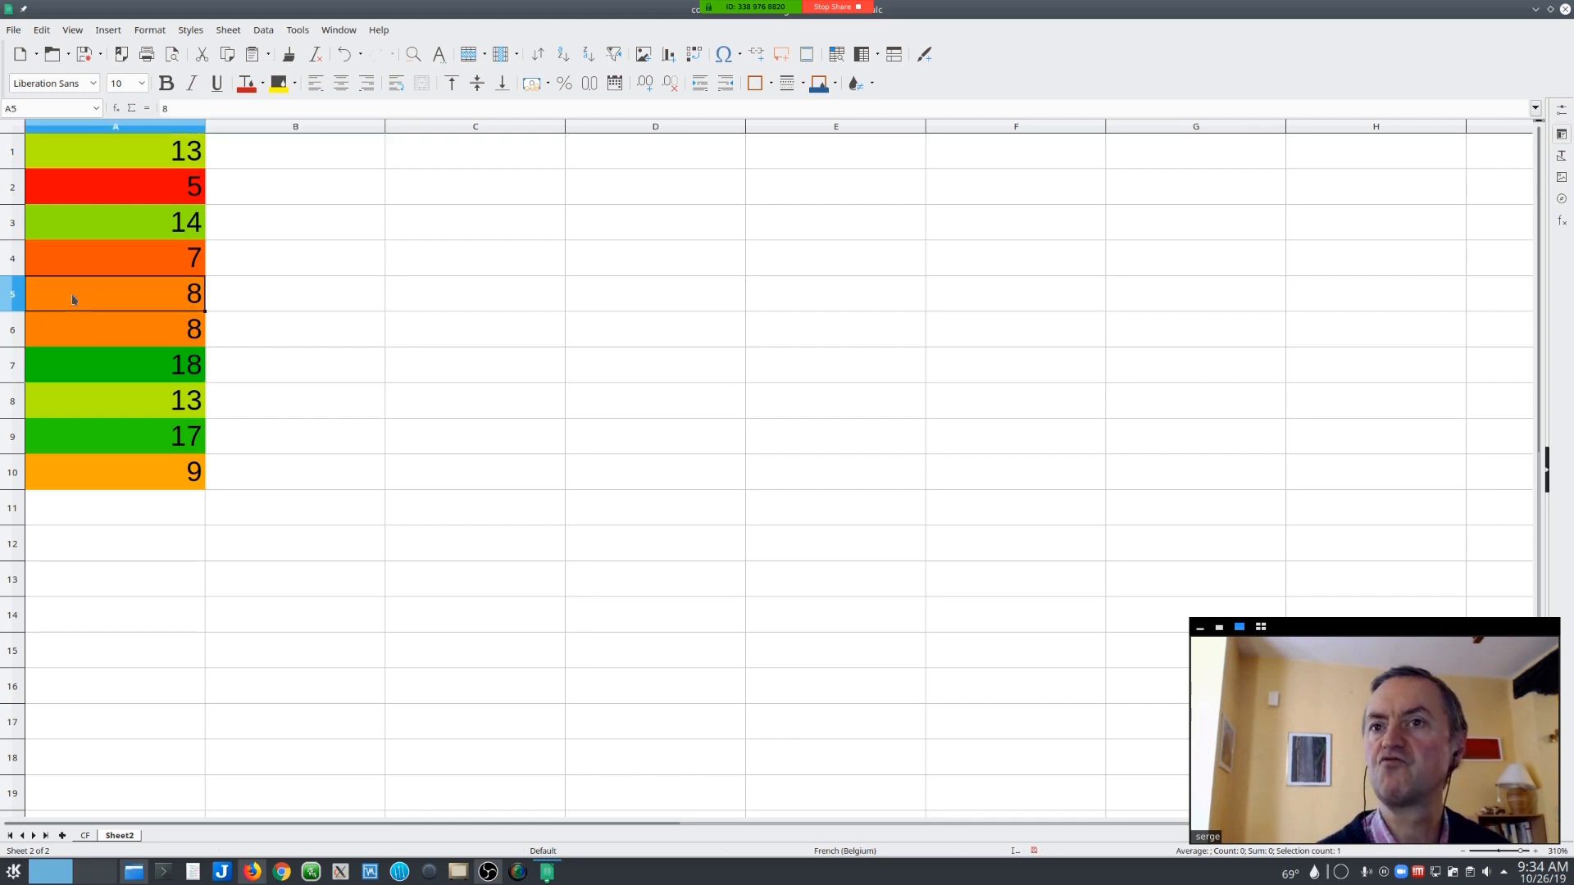
left_click(88, 336)
left_click(118, 475)
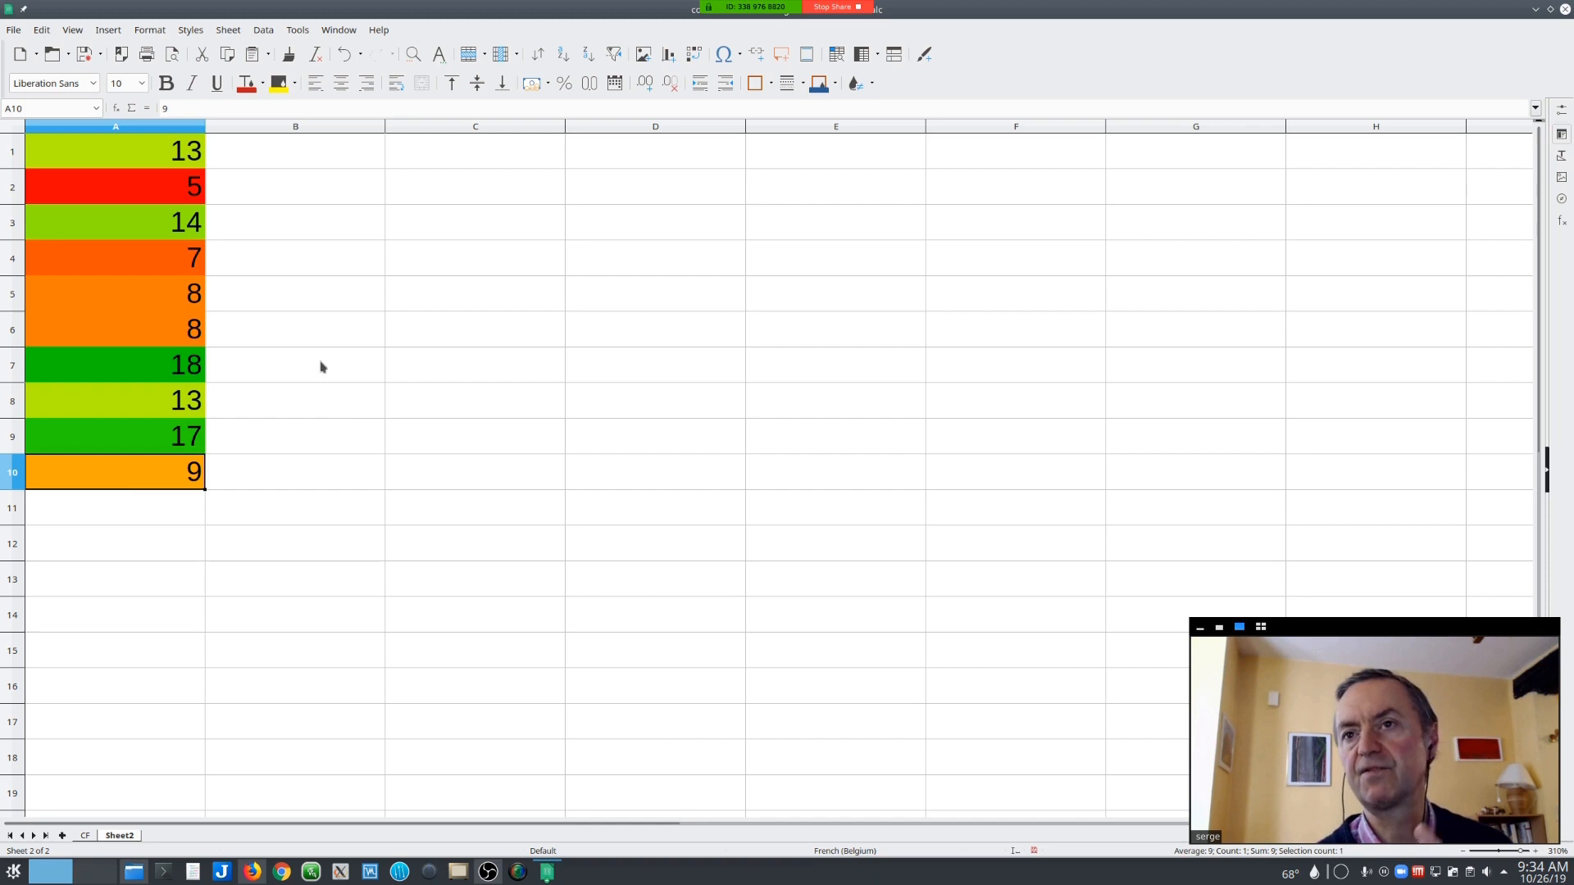
left_click(170, 188)
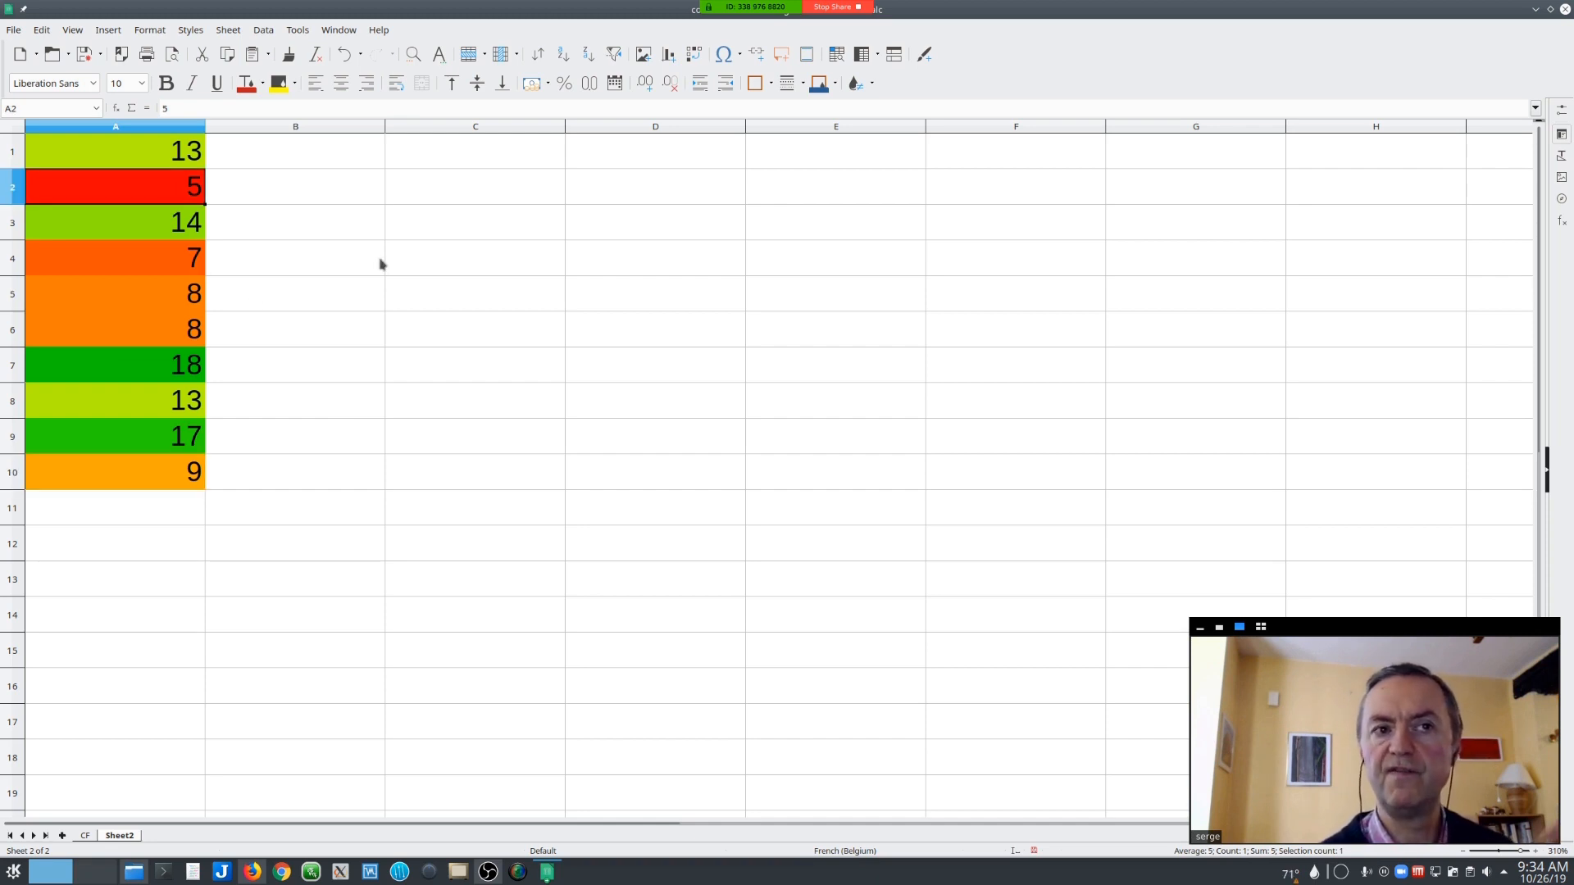
left_click(335, 253)
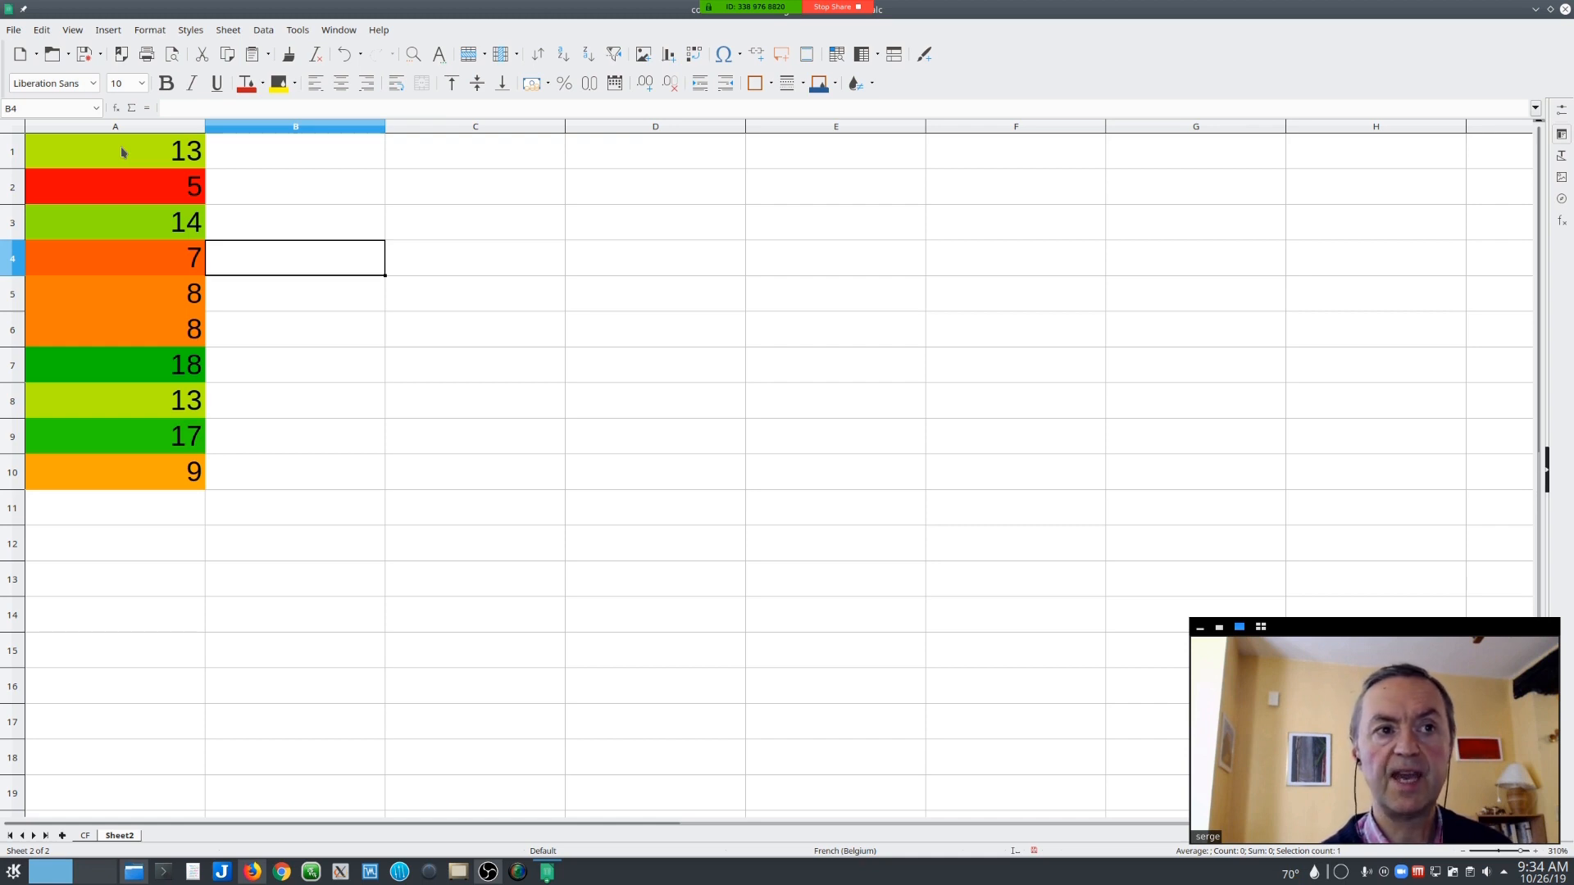
- Open the existing color scale format on A1:A10 for editing and move its dialog clear of the data
left_click_drag(120, 151, 165, 489)
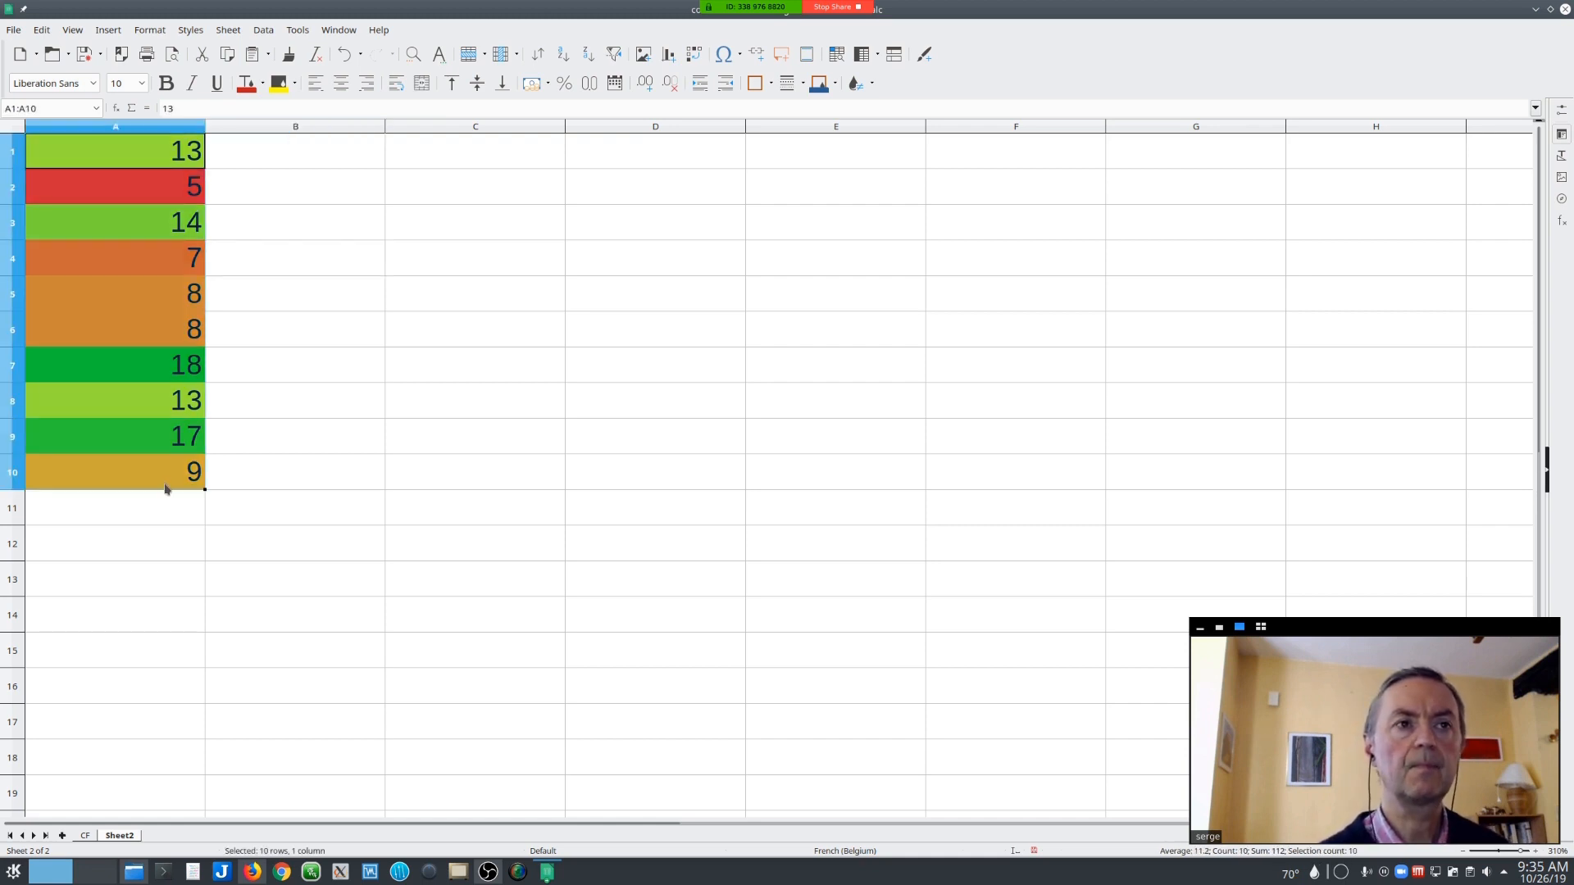
left_click(855, 82)
left_click(892, 163)
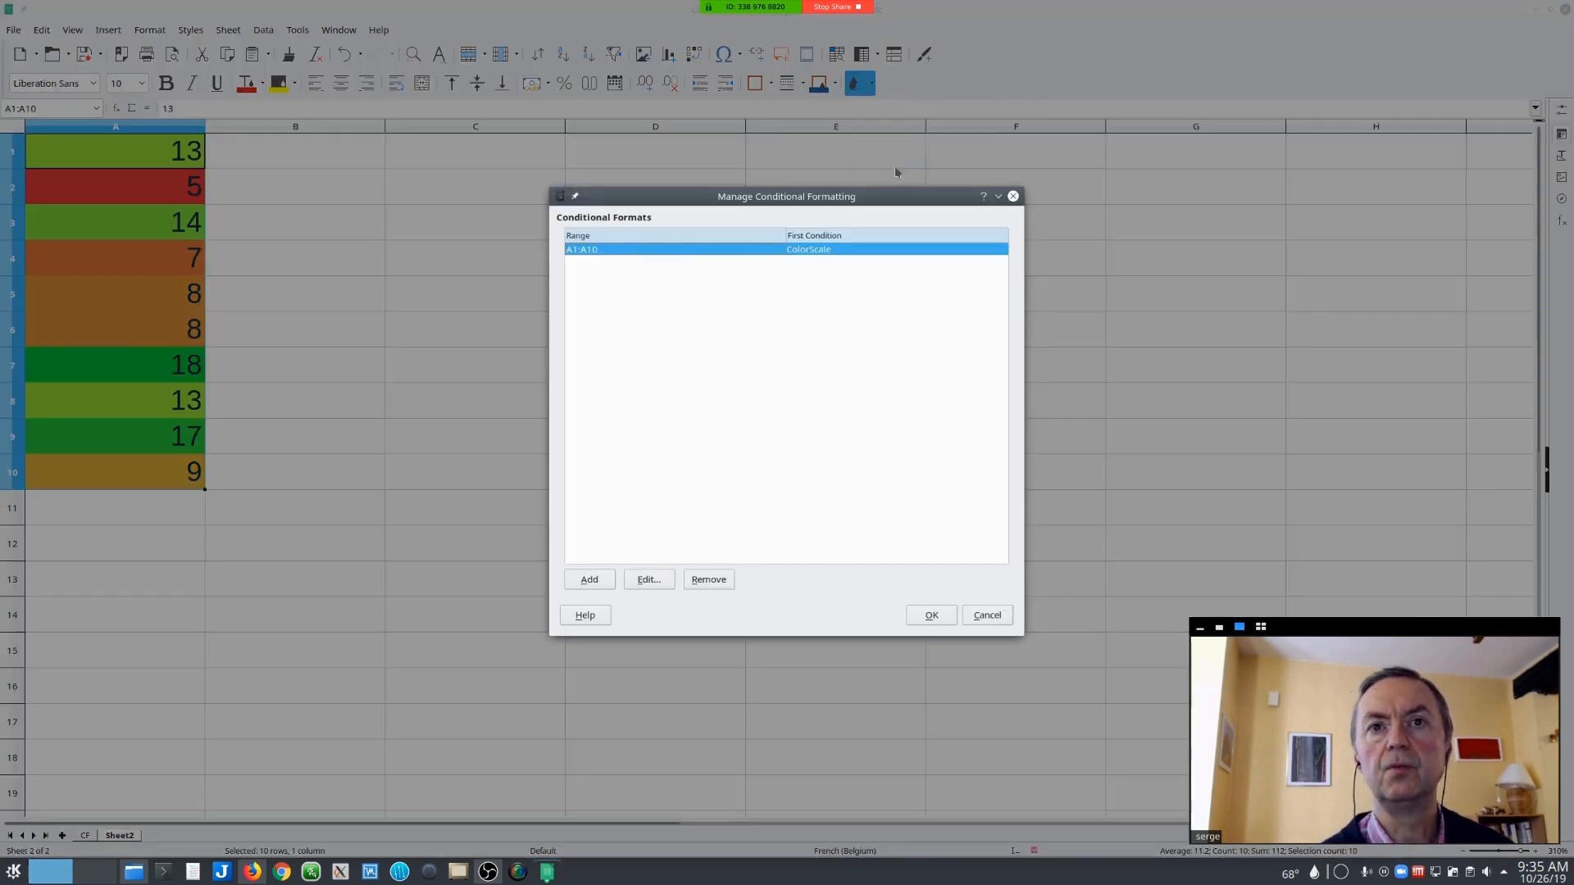
double_click(673, 250)
left_click_drag(700, 305, 639, 165)
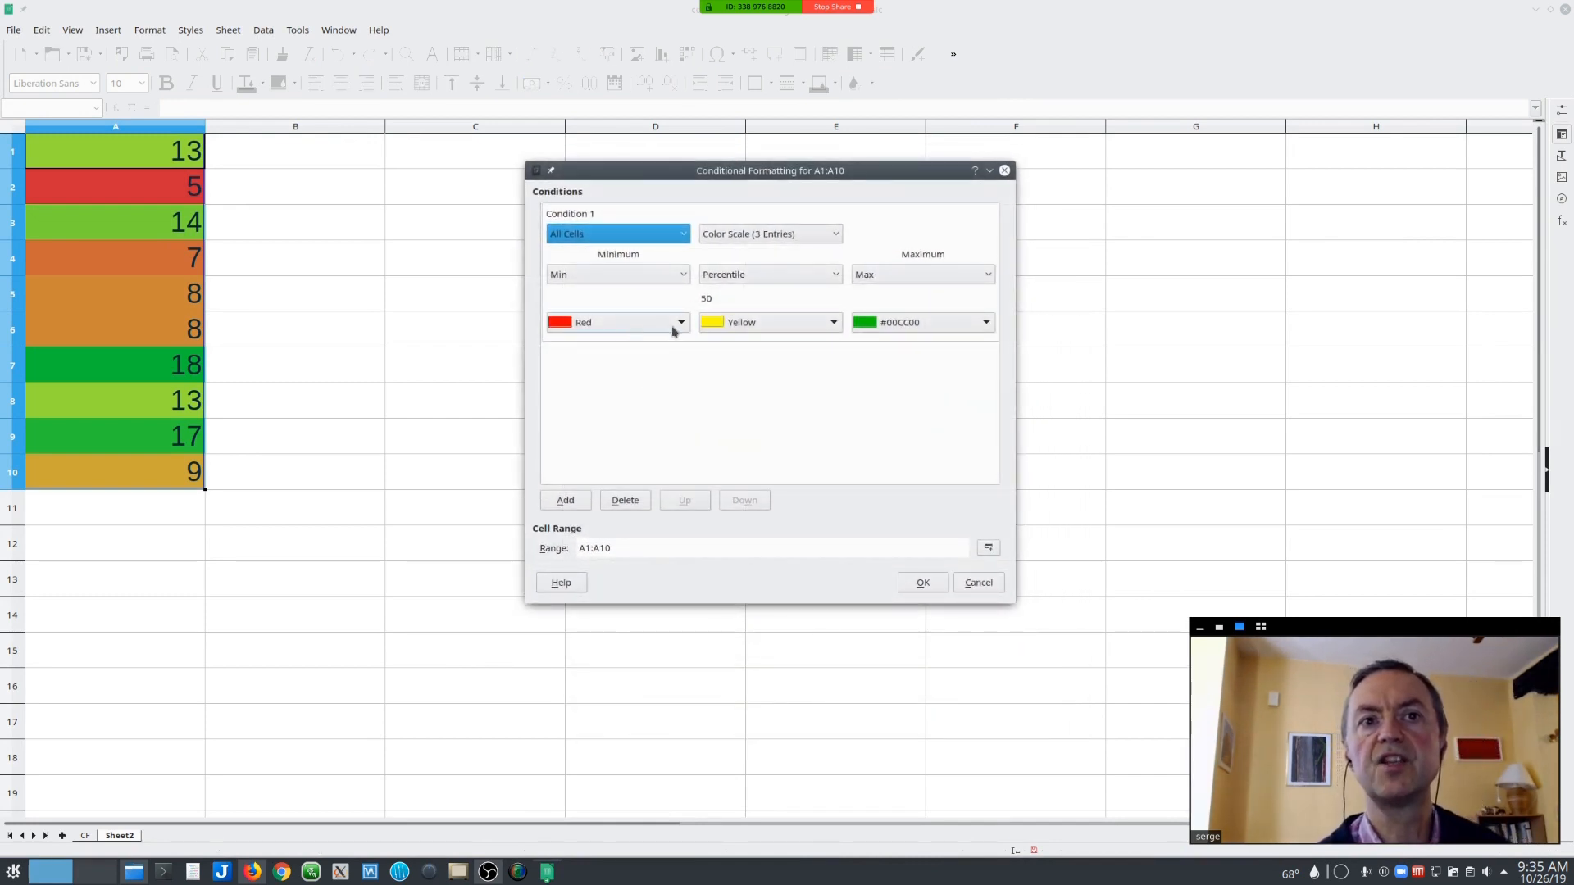
- Try the Color Scale (2 Entries) type for the condition and switch it back to Color Scale (3 Entries)
left_click(779, 236)
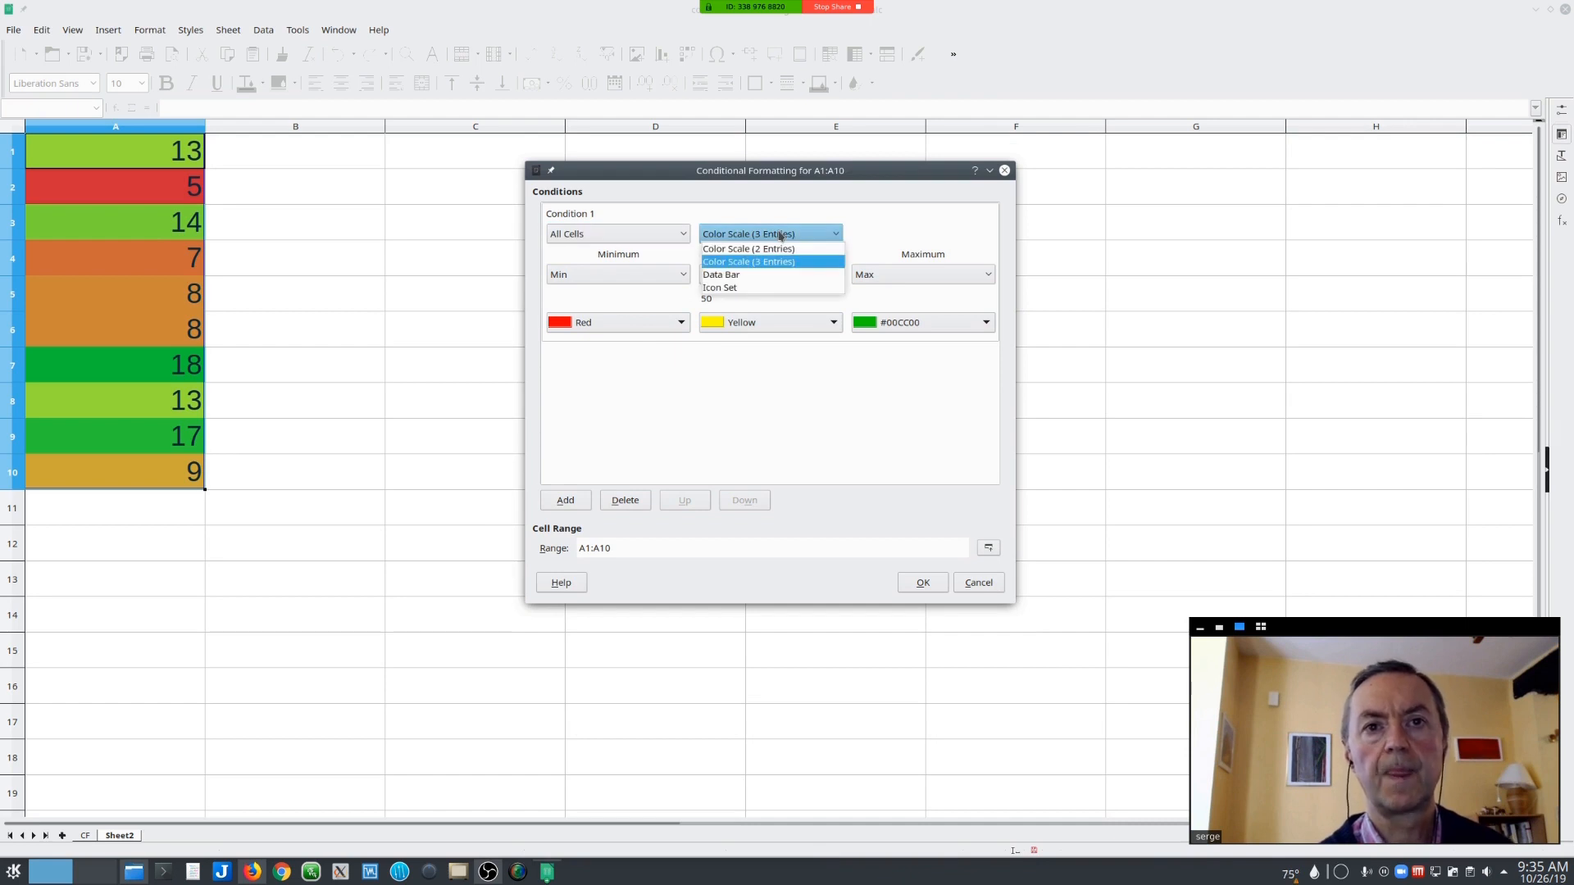
left_click(773, 248)
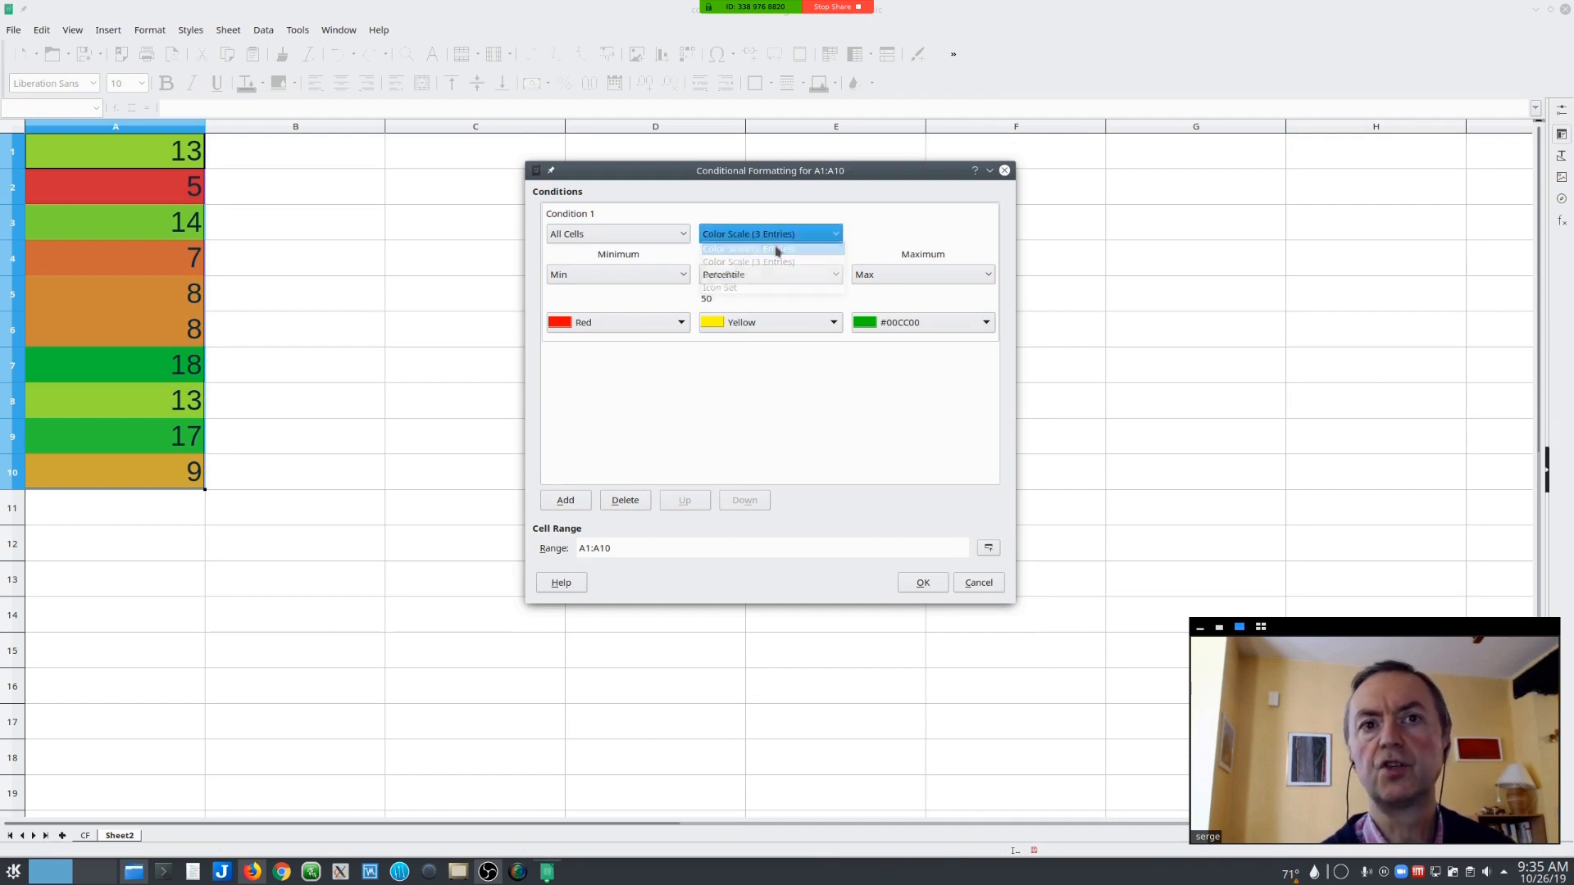
left_click(770, 236)
left_click(767, 257)
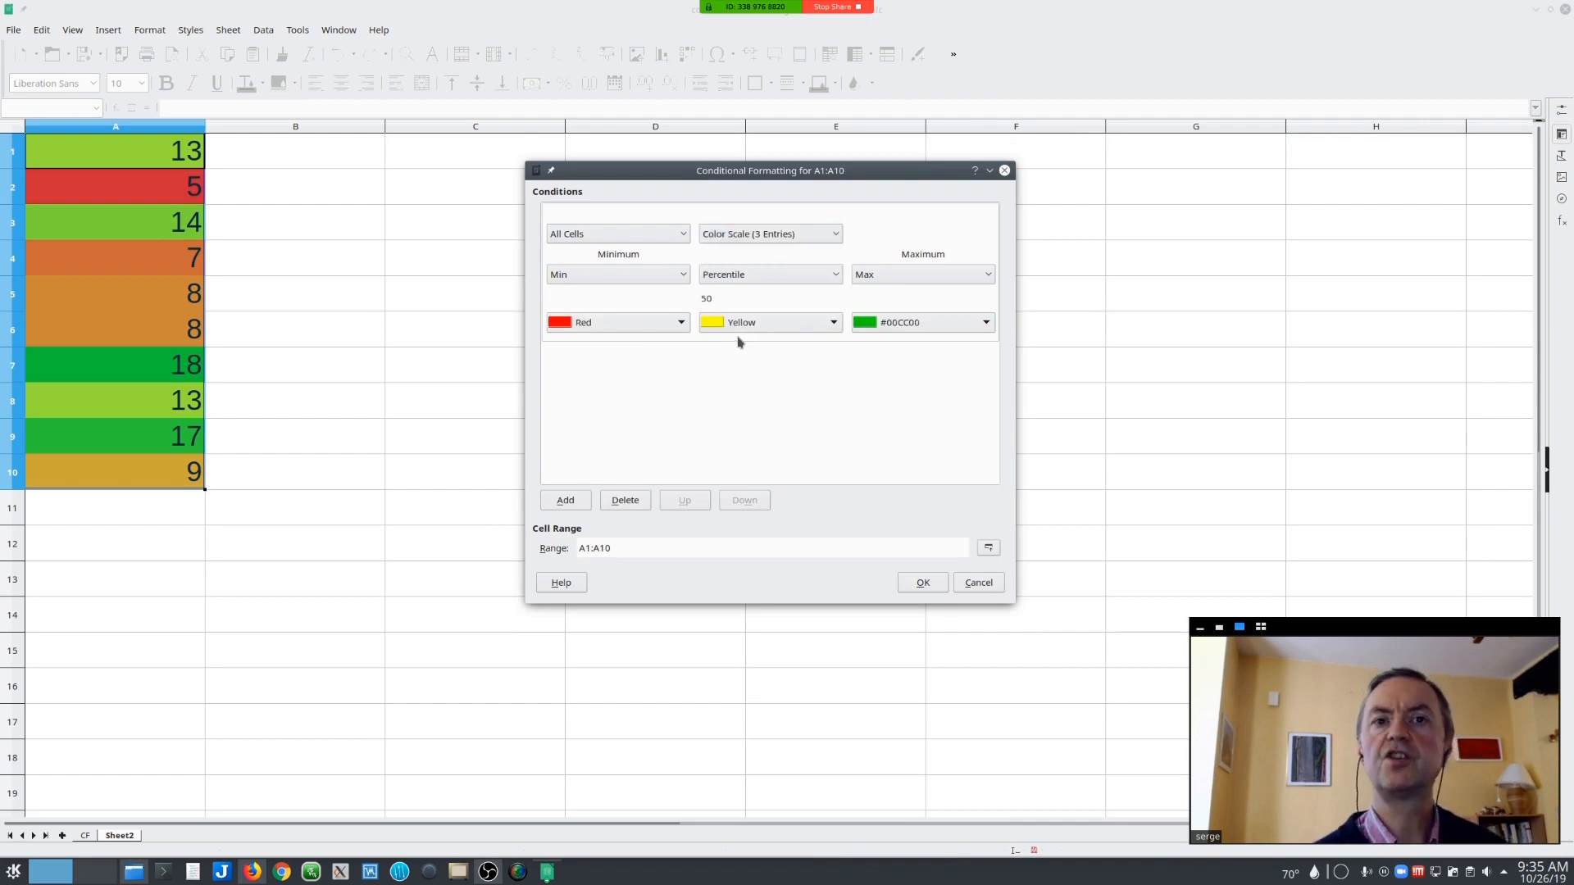
- Recolor the color scale on A1:A10 with Purple for the minimum, Light Lime 2 for percentile 50 and Blue for the maximum, and apply it
left_click(660, 322)
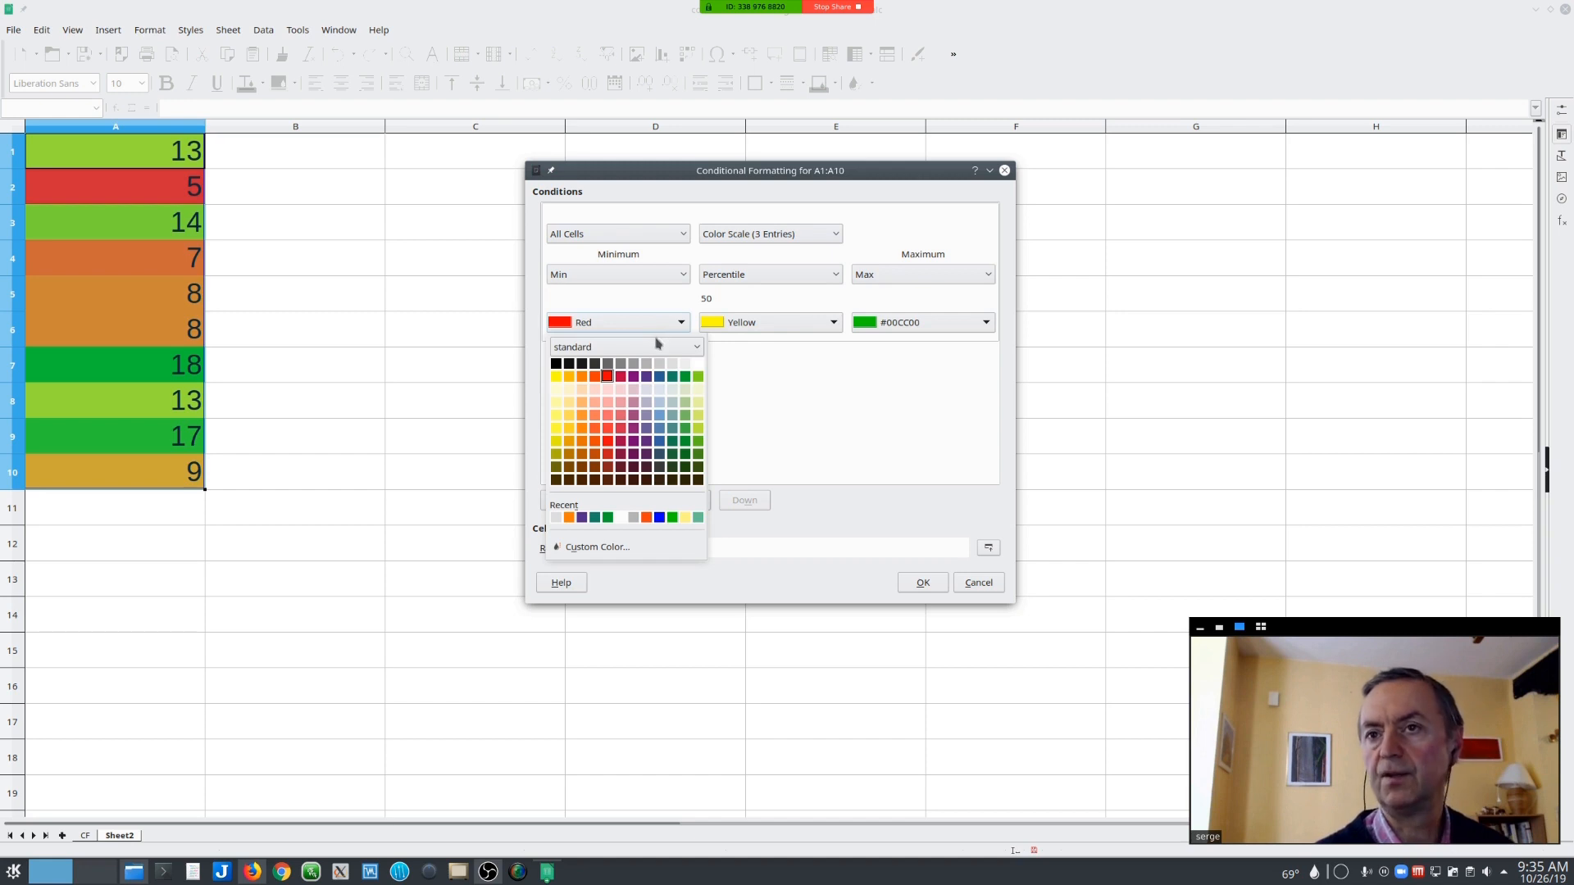
left_click(634, 376)
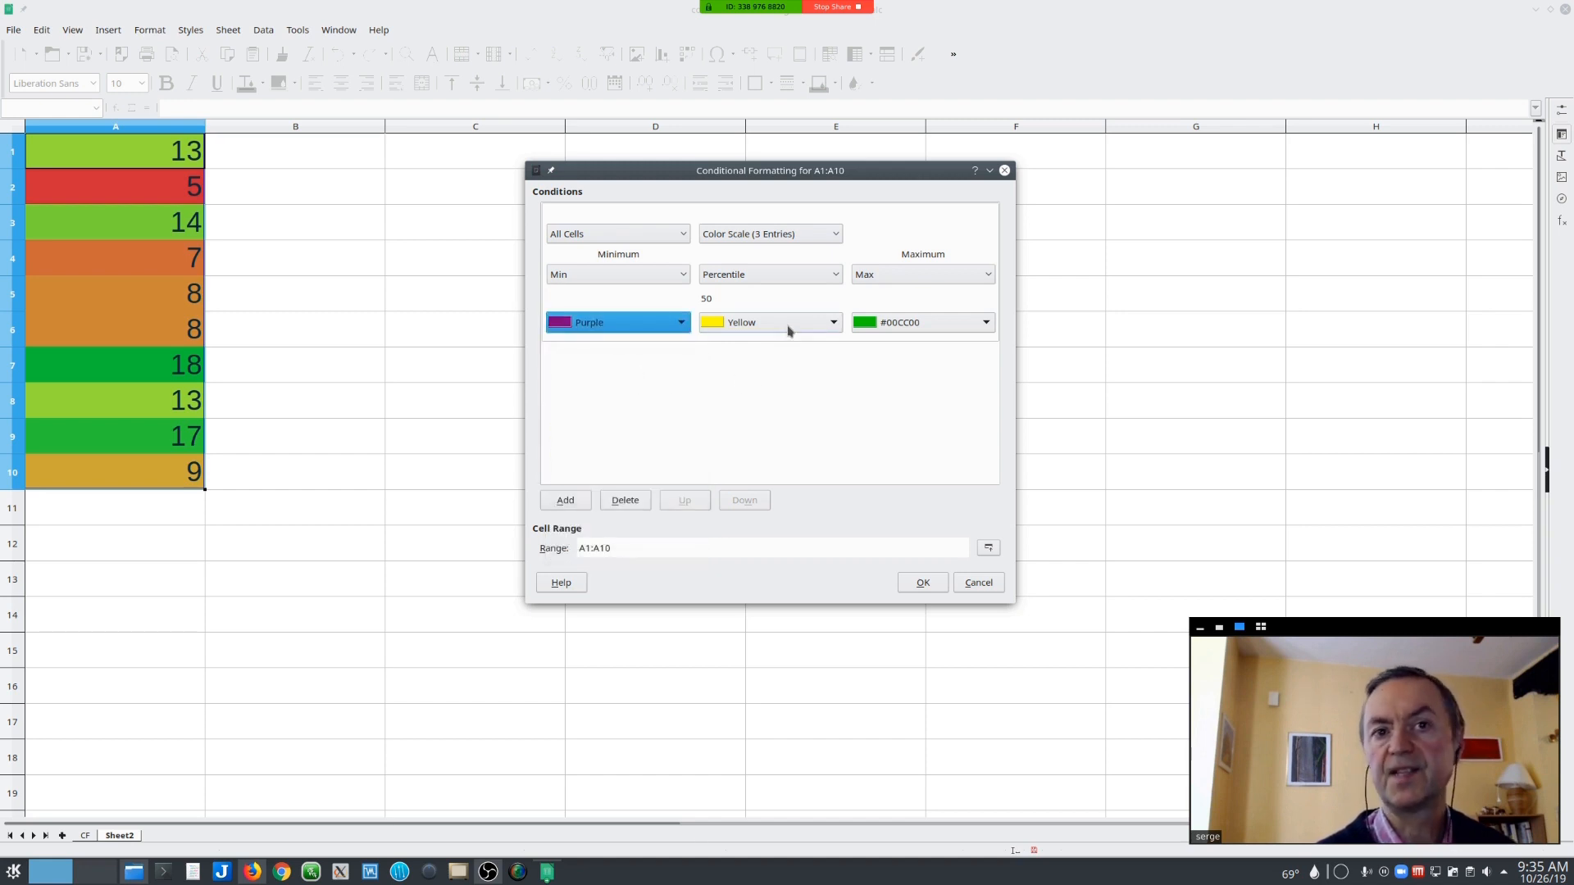
left_click(789, 328)
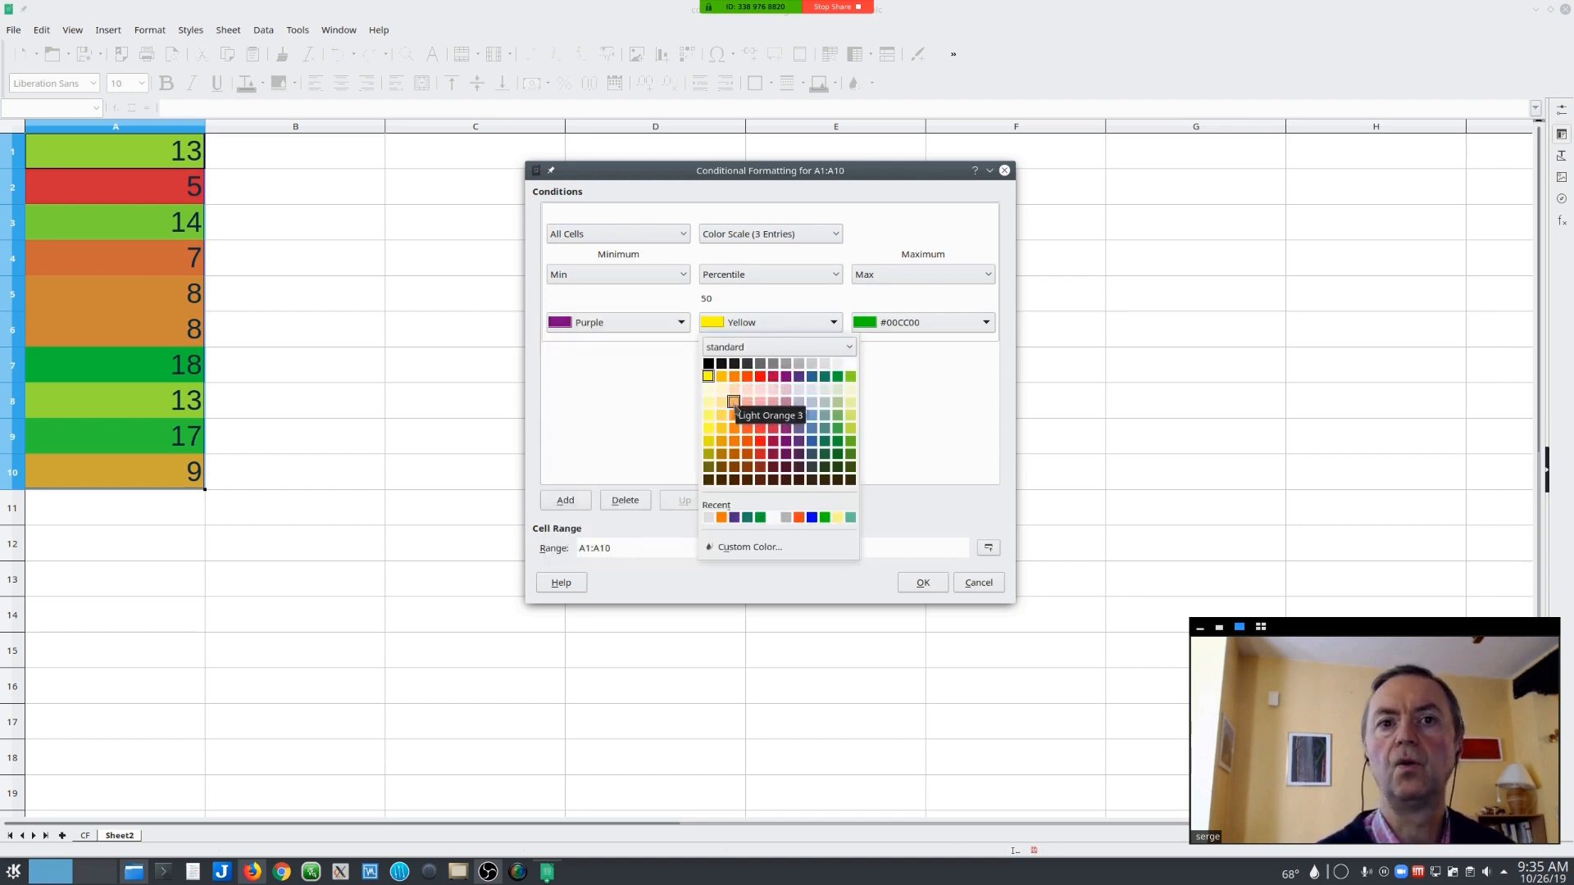
left_click(849, 414)
left_click(895, 328)
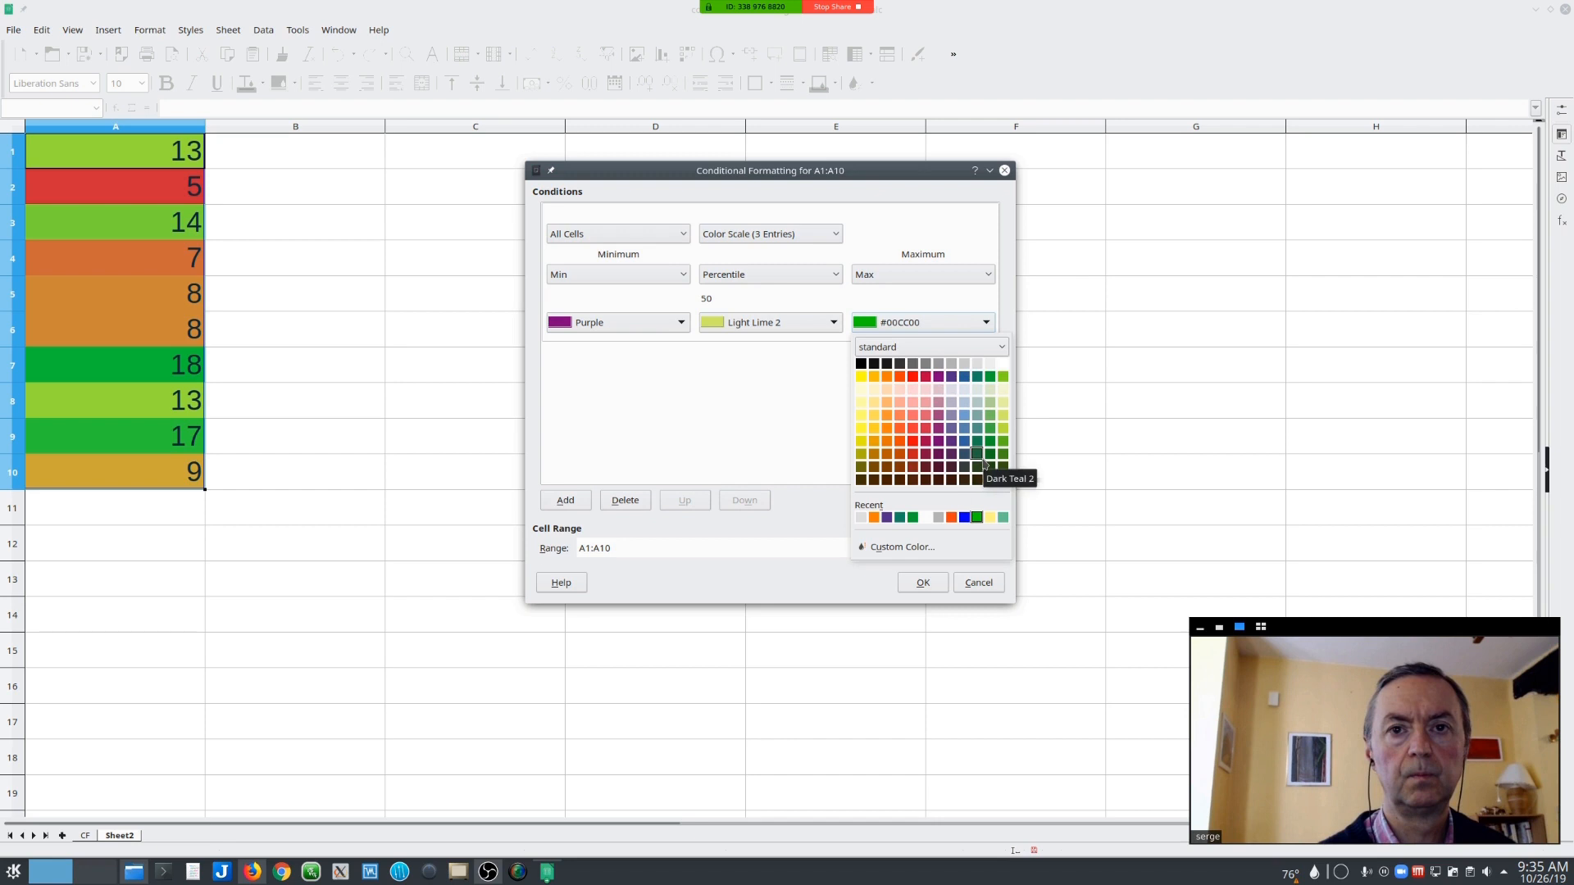
left_click(964, 378)
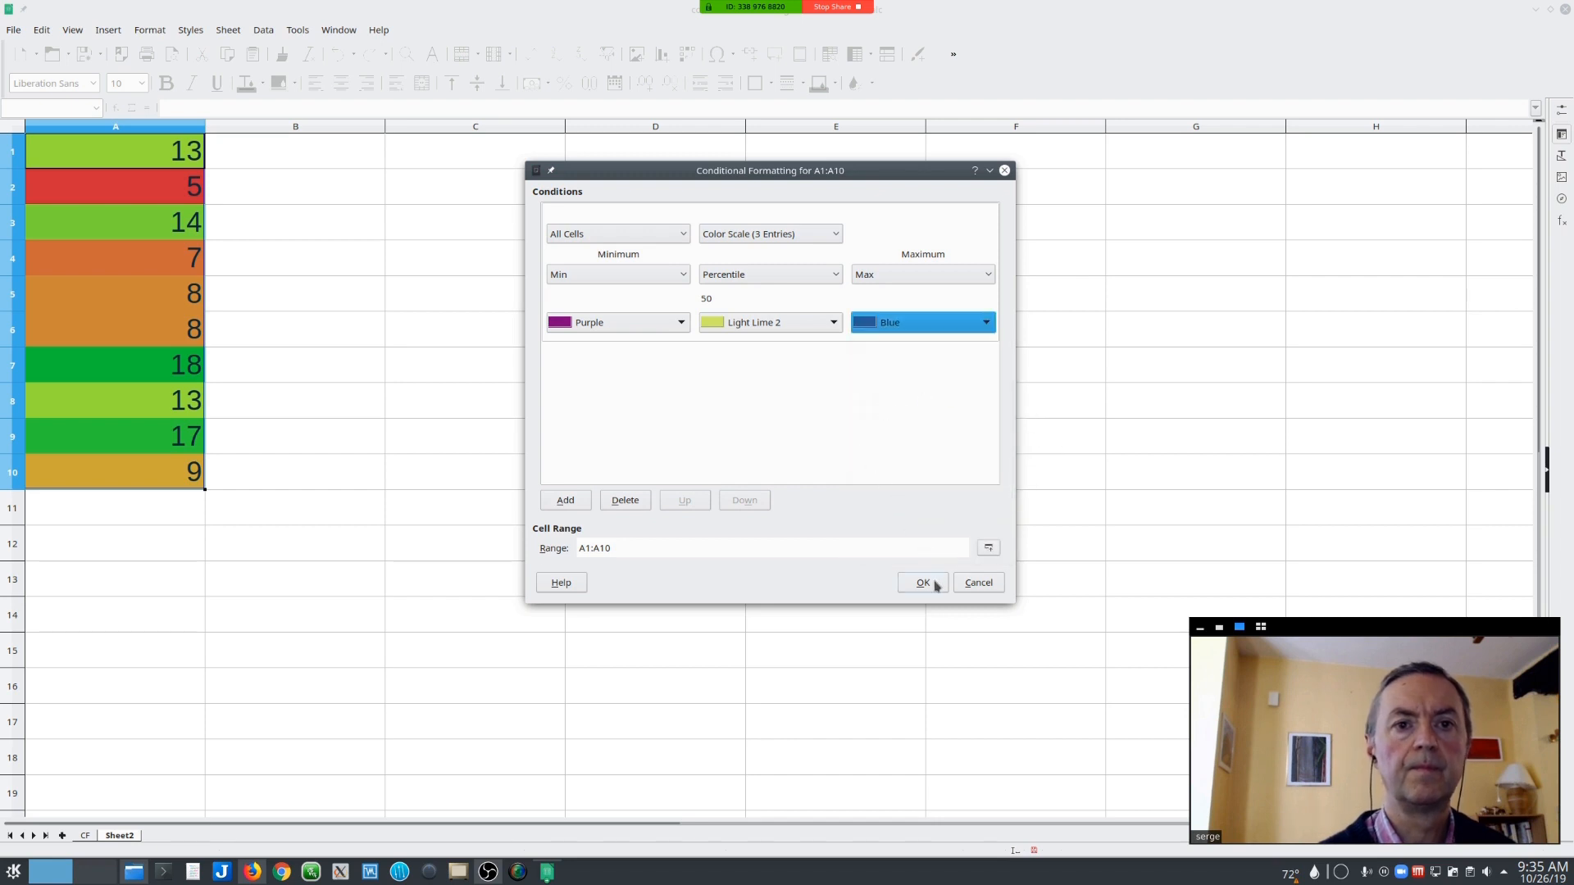
left_click(923, 583)
left_click(930, 614)
left_click(296, 269)
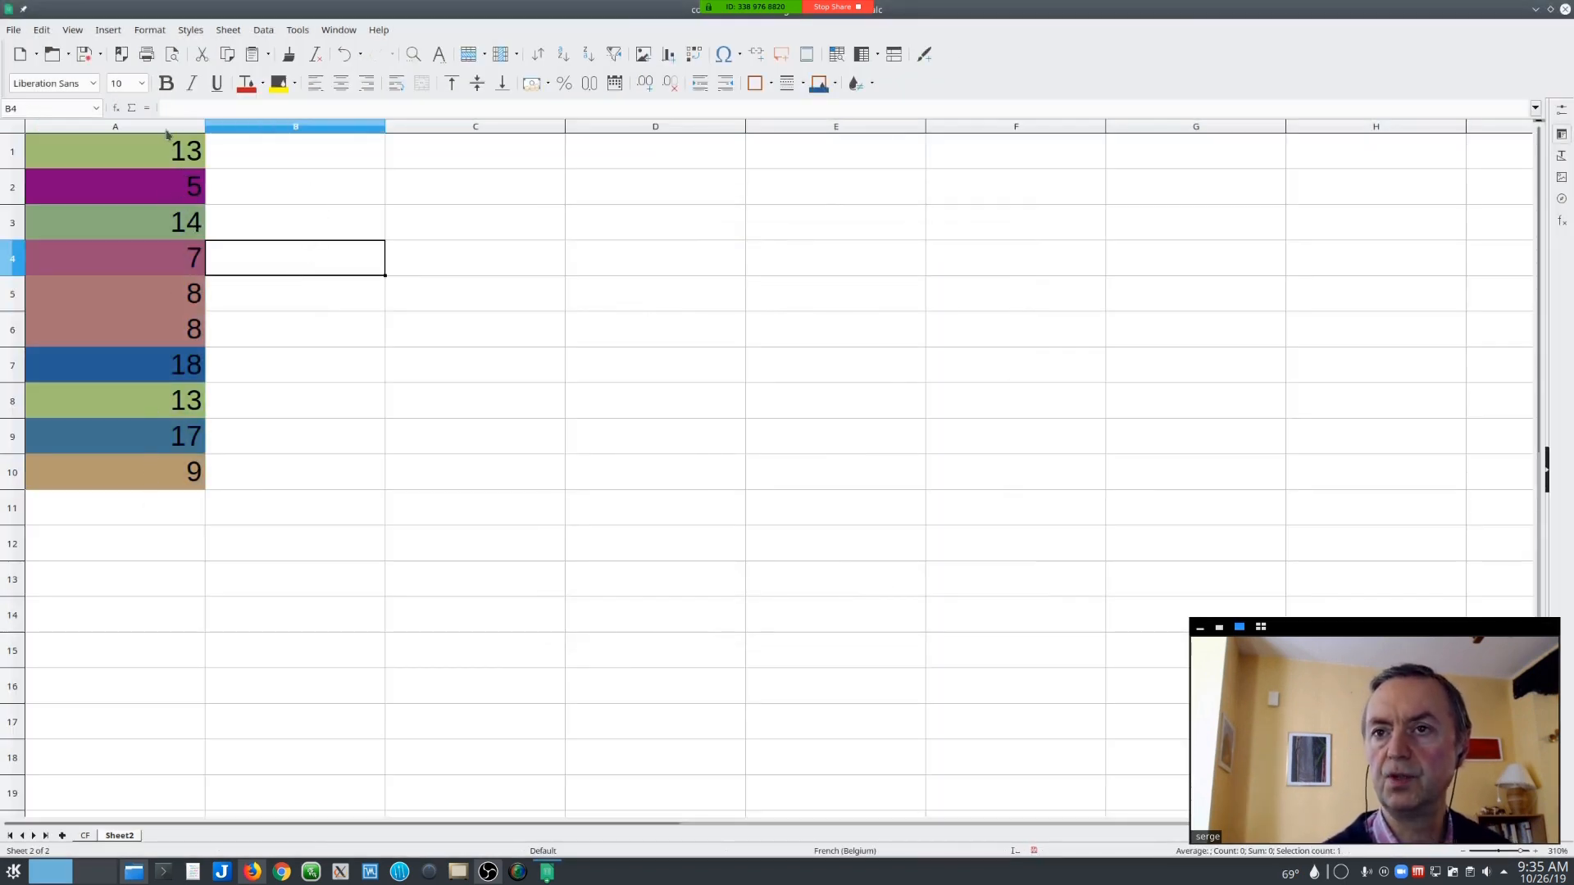
- Clear the direct formatting from A1:A10 to remove the color scale
left_click_drag(167, 135, 144, 408)
left_click(271, 232)
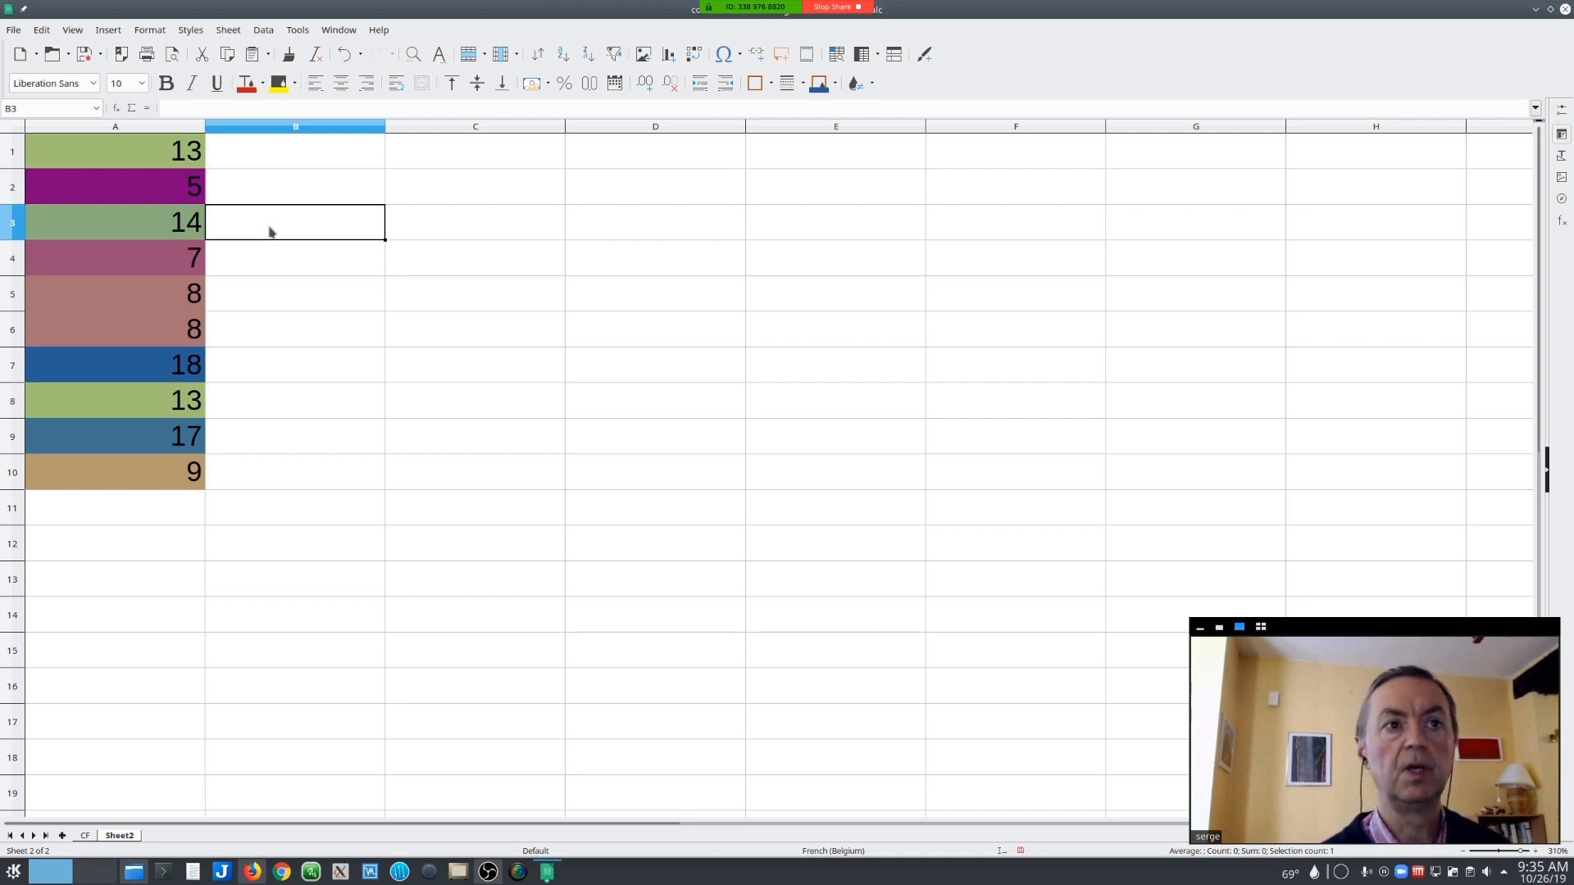
left_click_drag(139, 154, 133, 466)
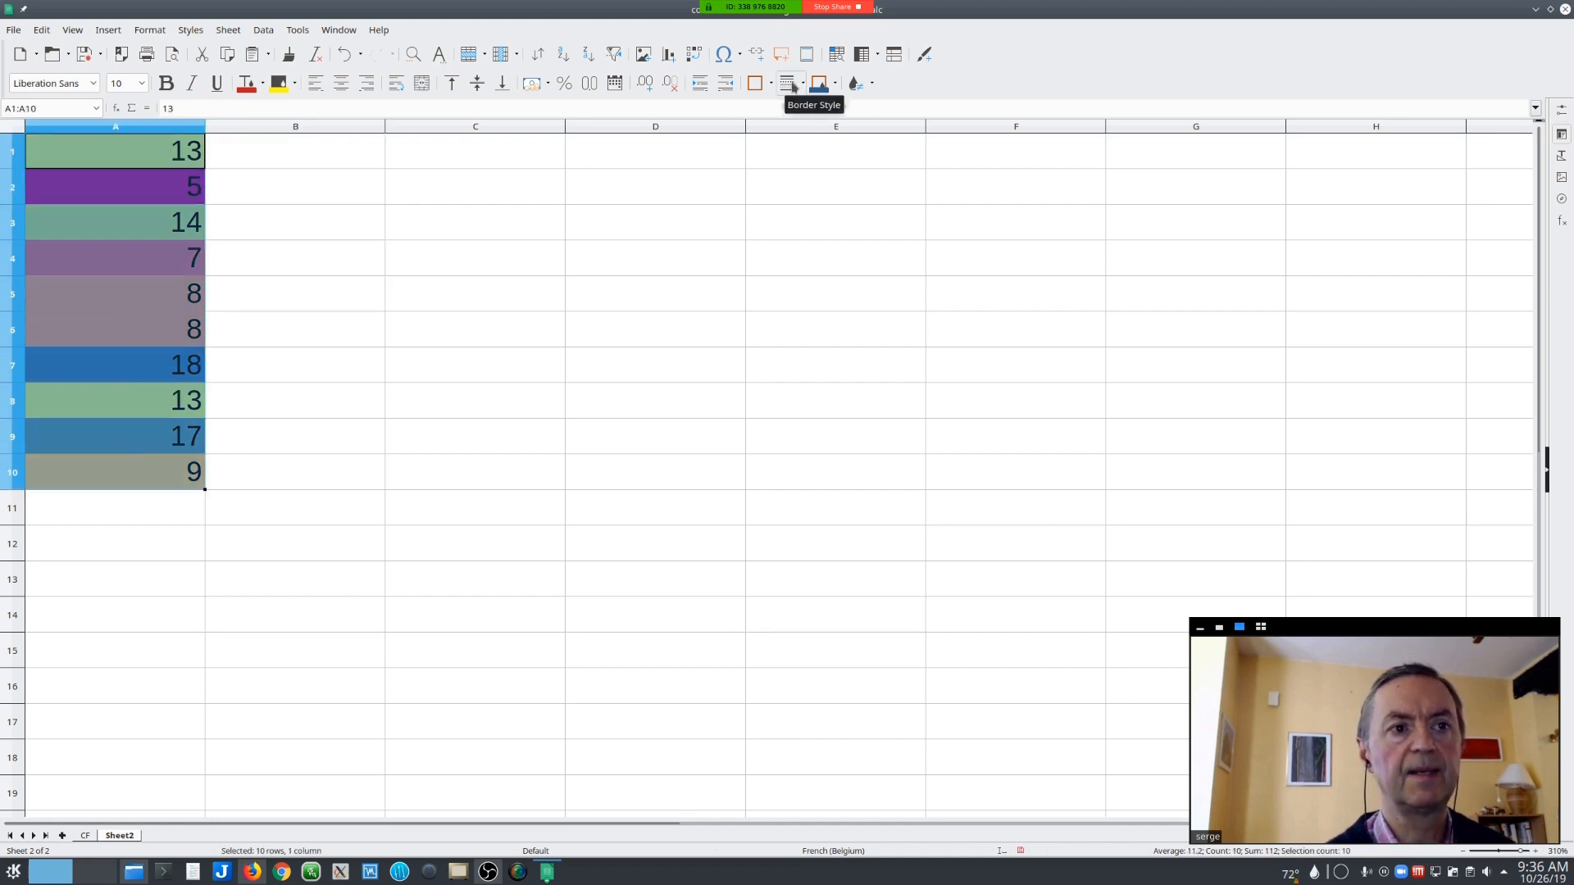
right_click(135, 235)
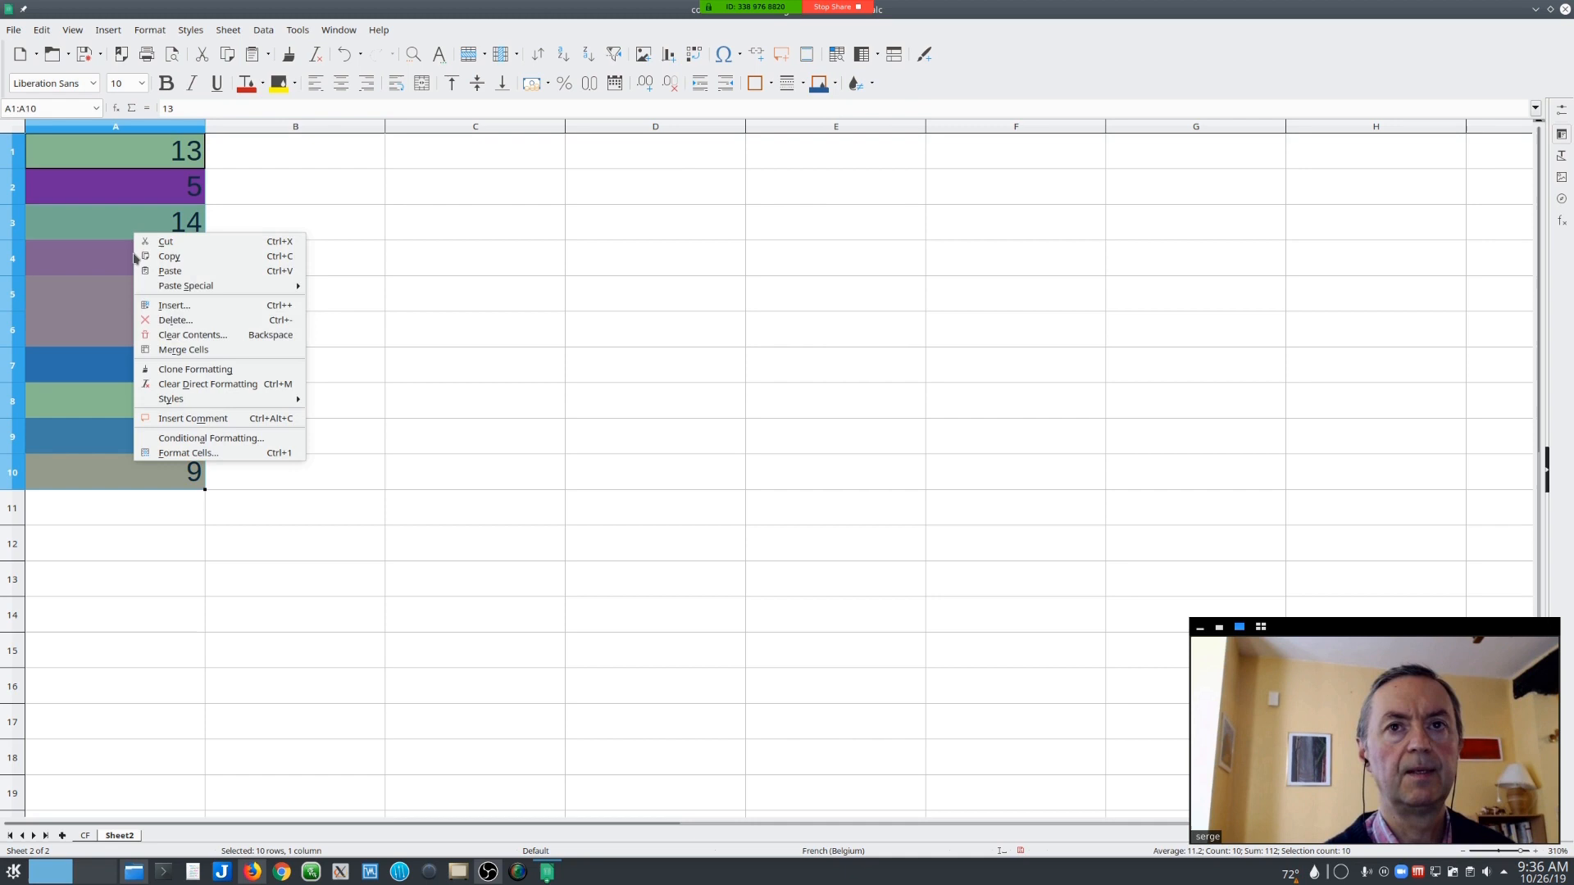
left_click(185, 387)
left_click(80, 163)
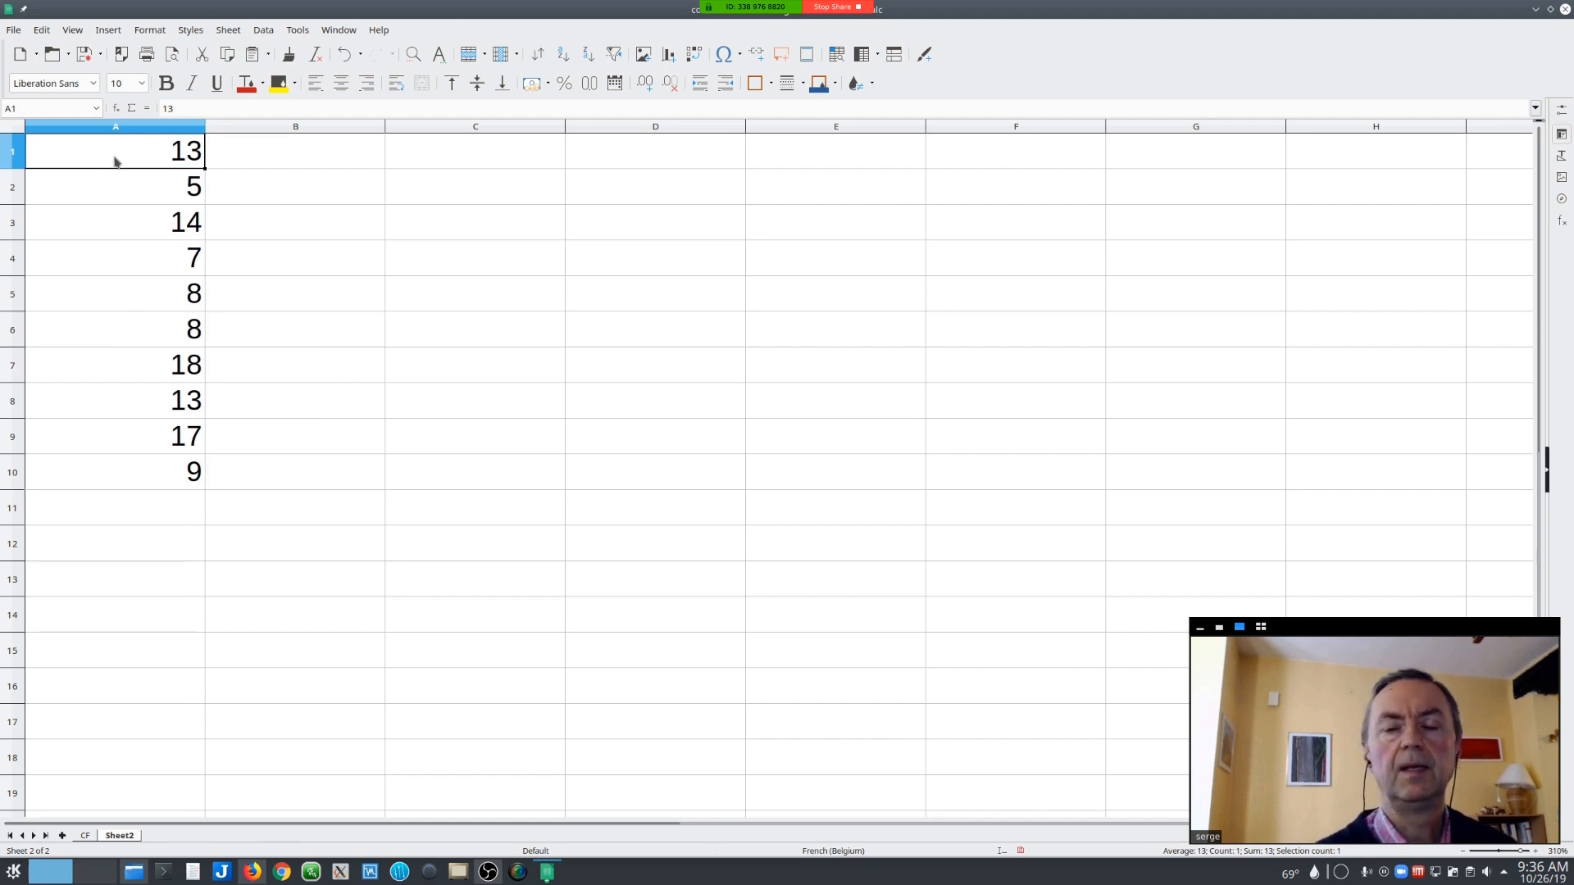
- Create a 3 Arrows Icon Set condition for A1:A10 and set the yellow arrow's threshold to a Value of 10 or more
left_click_drag(115, 161, 95, 470)
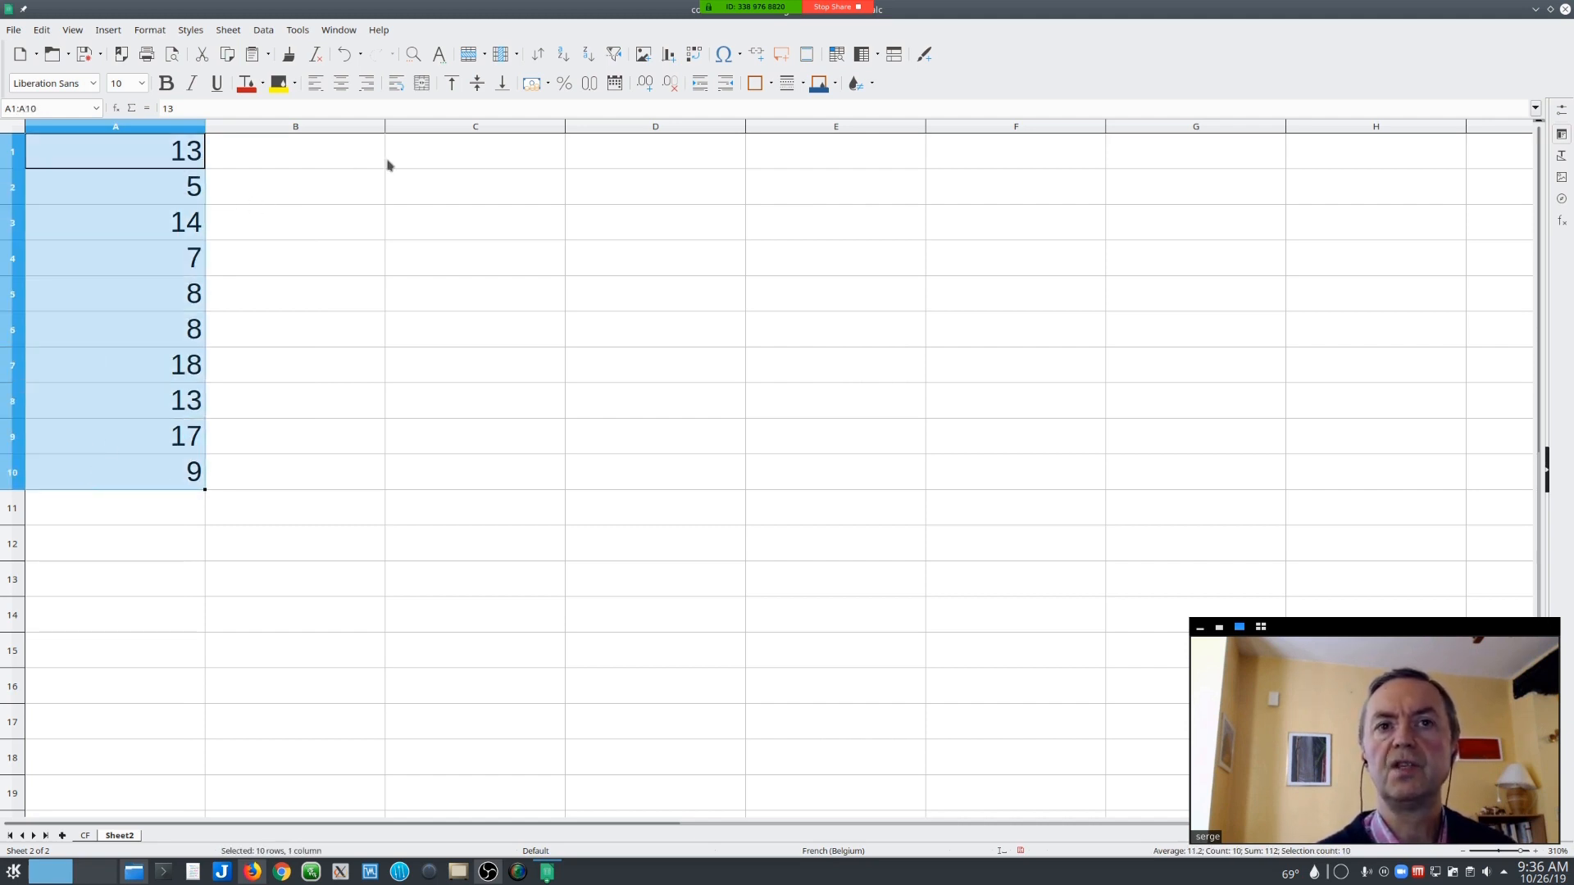
left_click(856, 82)
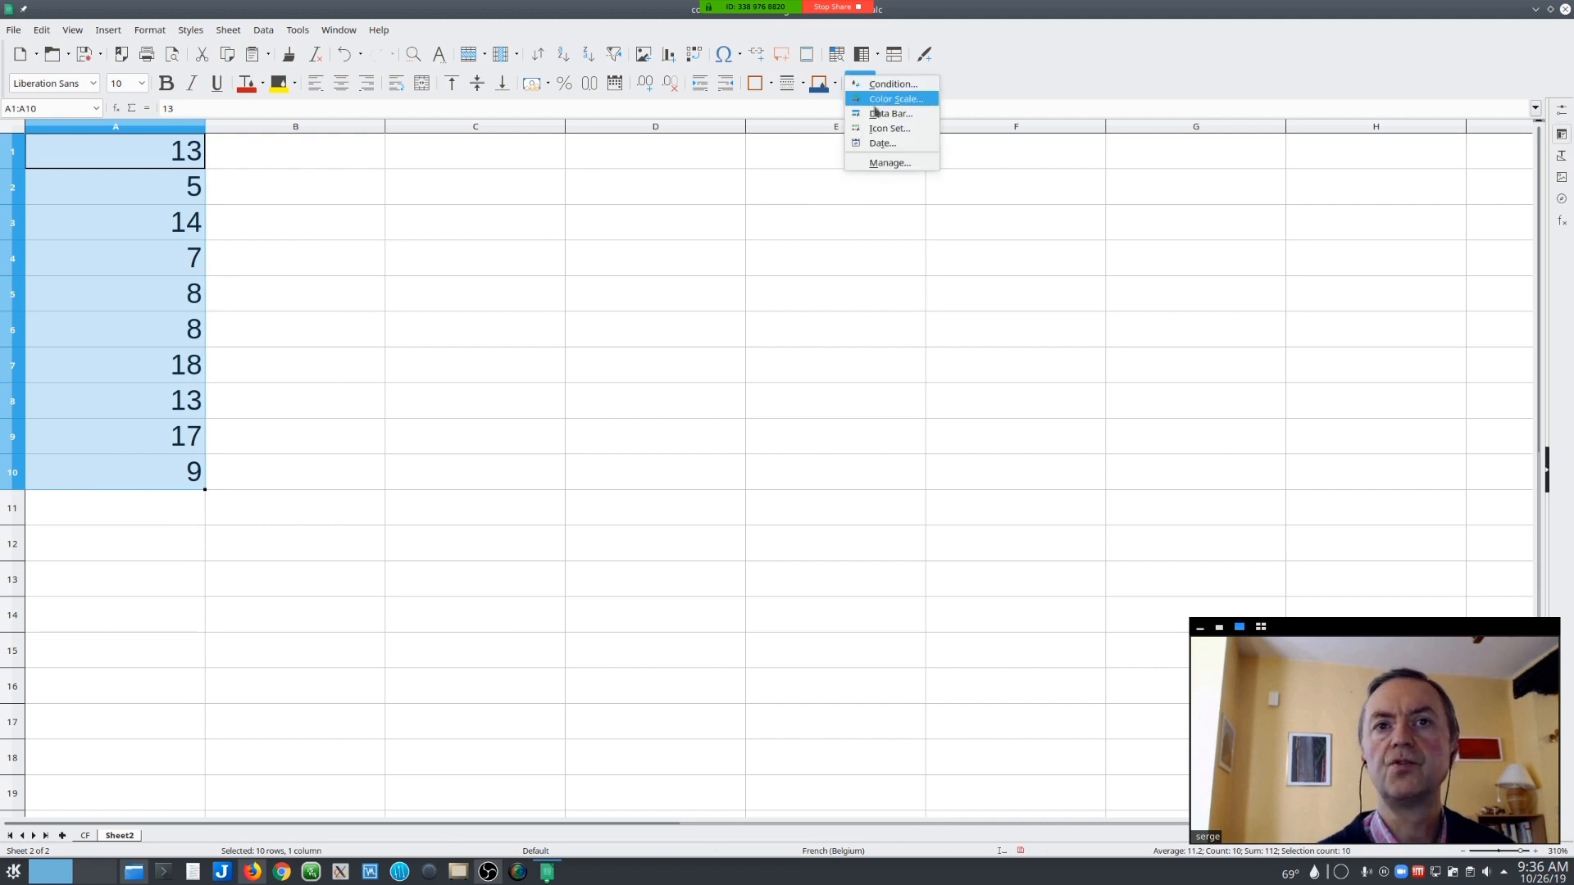
left_click(877, 129)
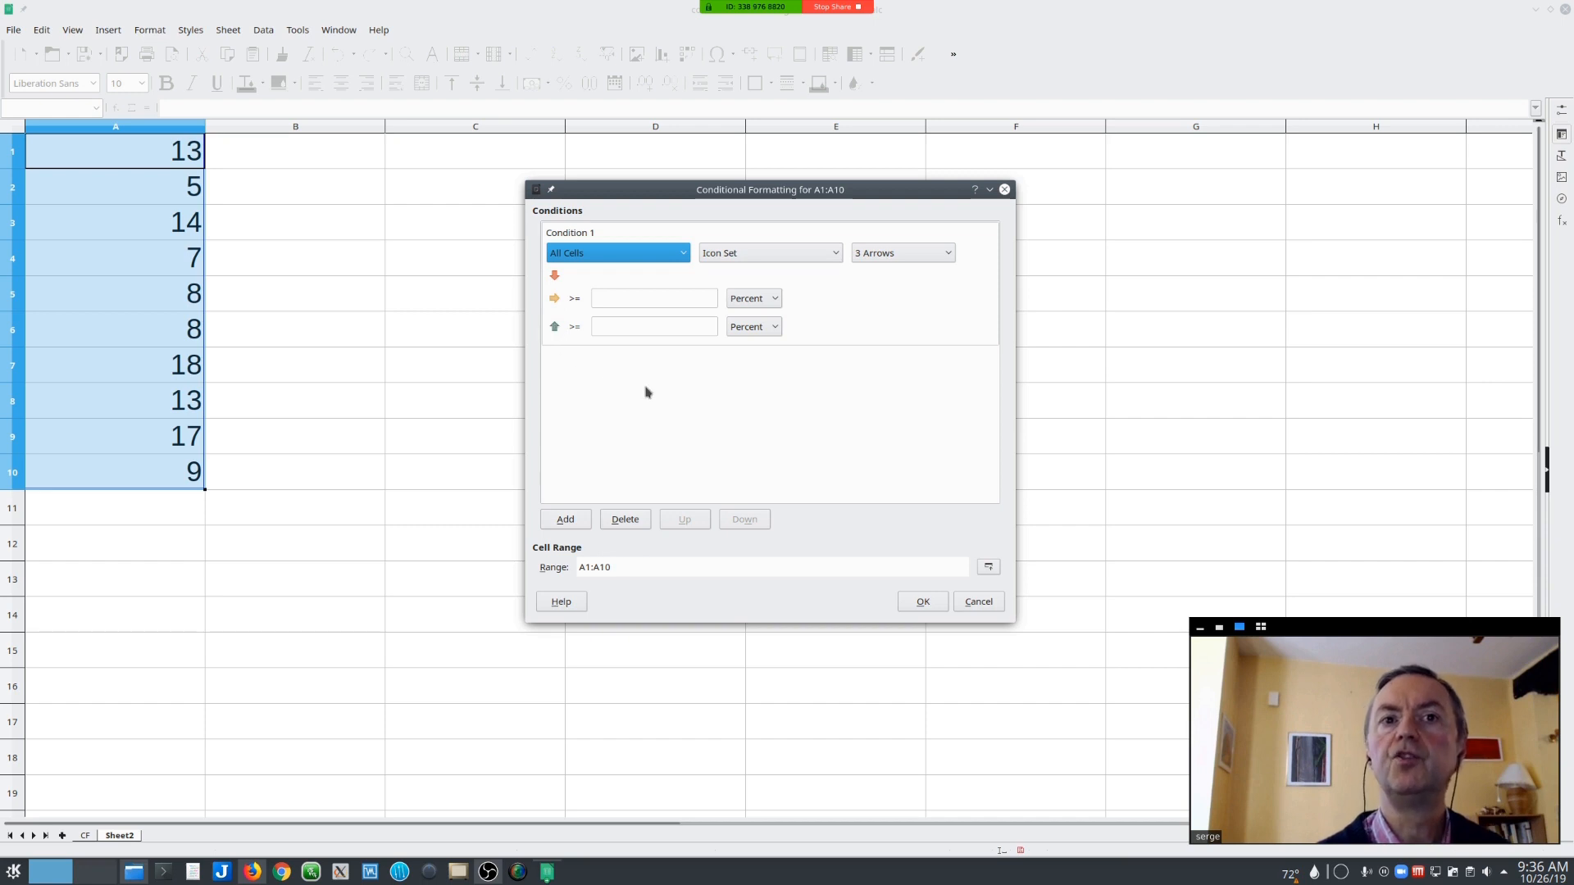
left_click(640, 296)
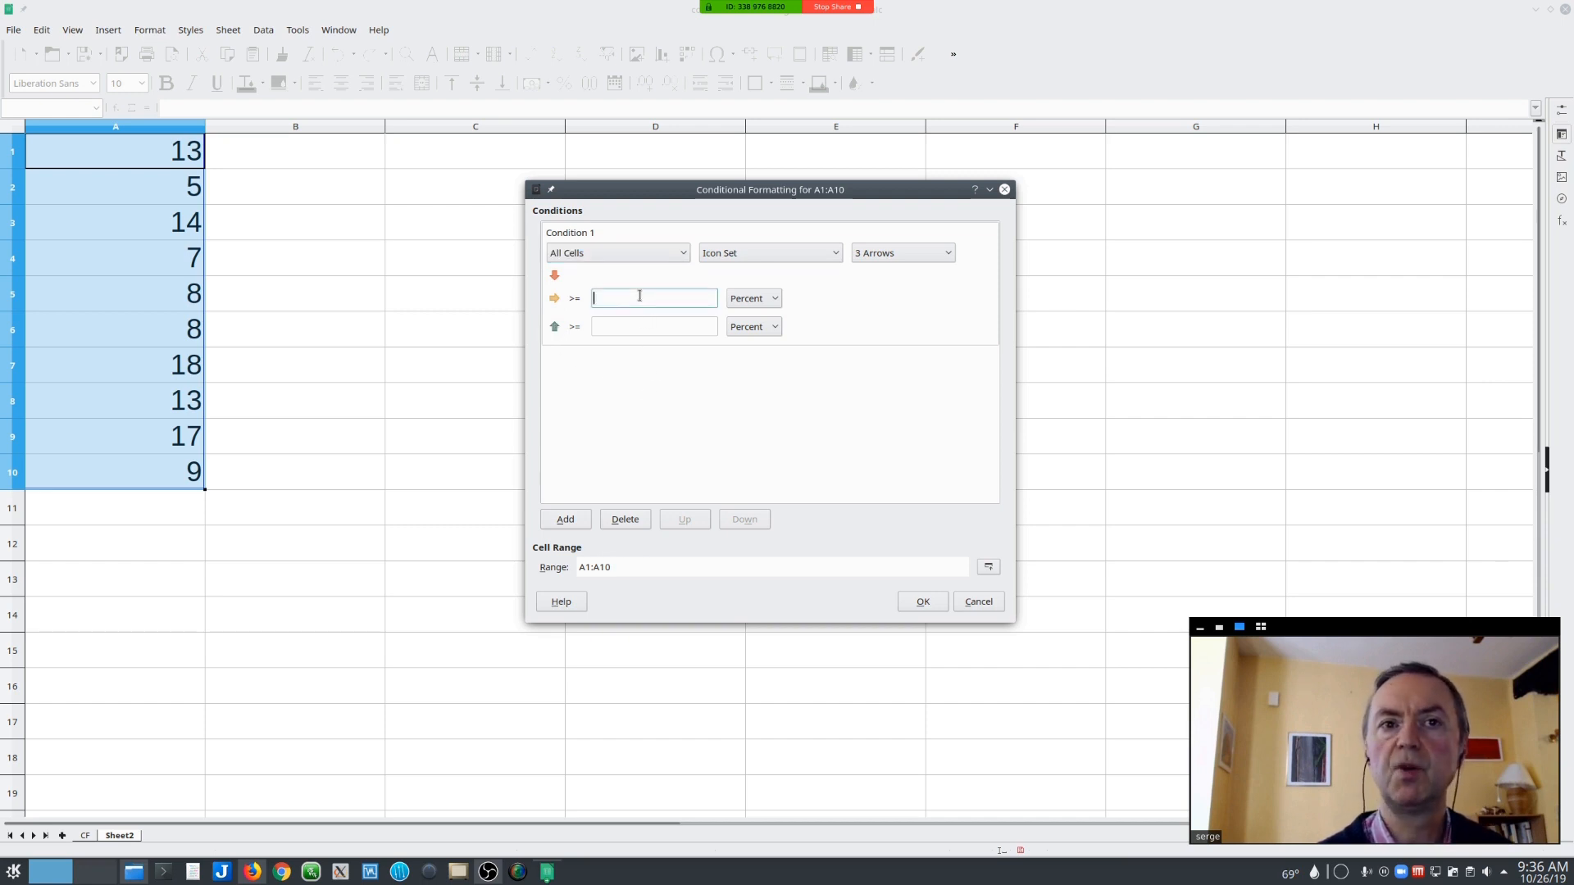
type("10")
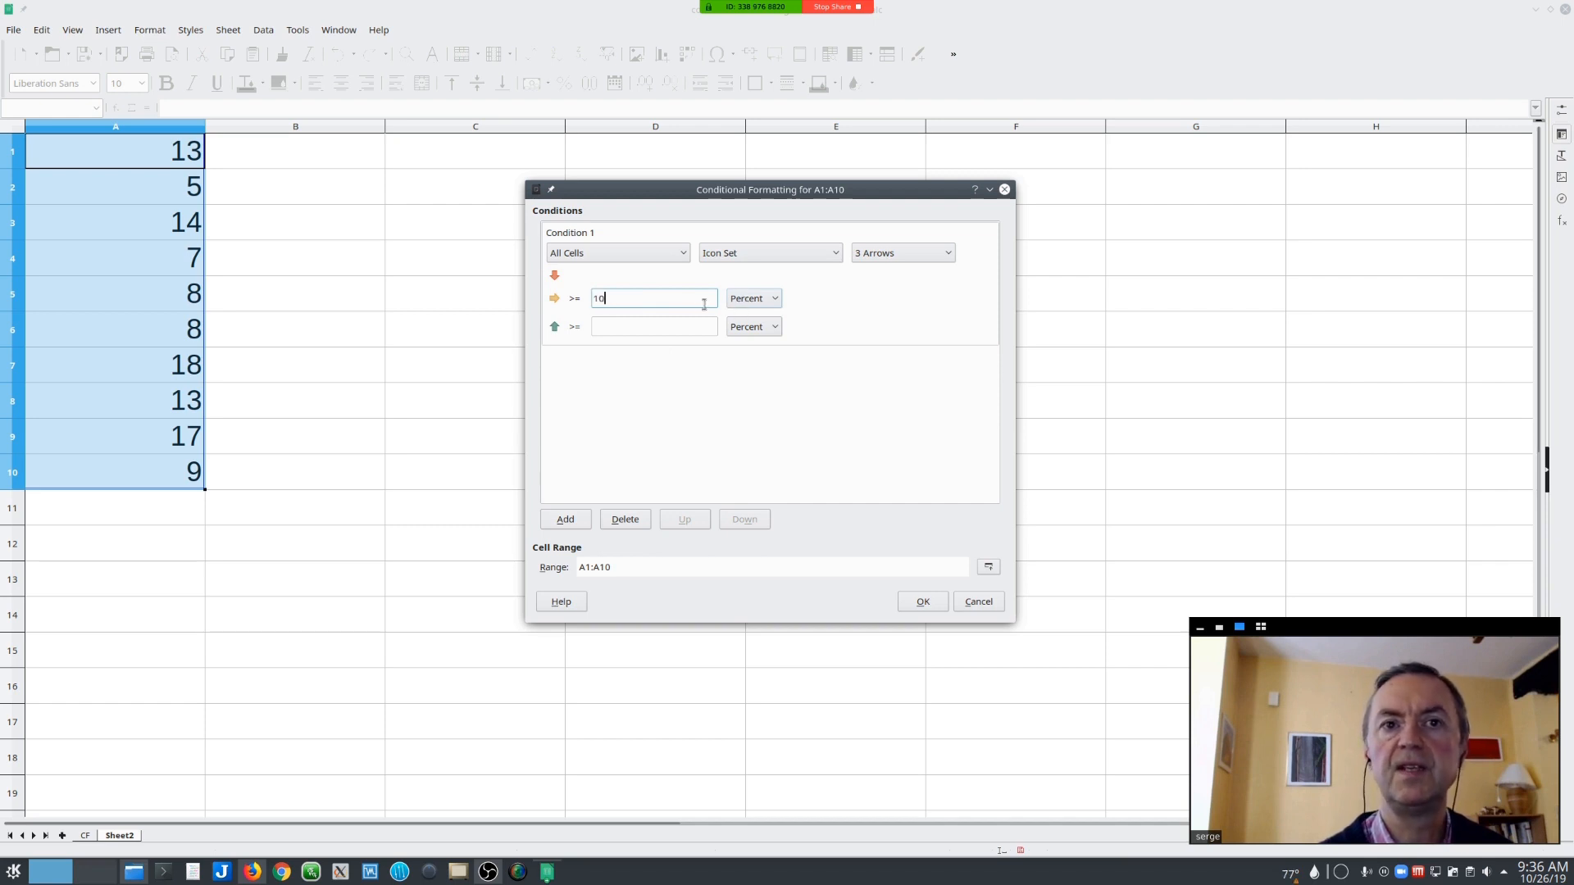
left_click(743, 299)
left_click(743, 313)
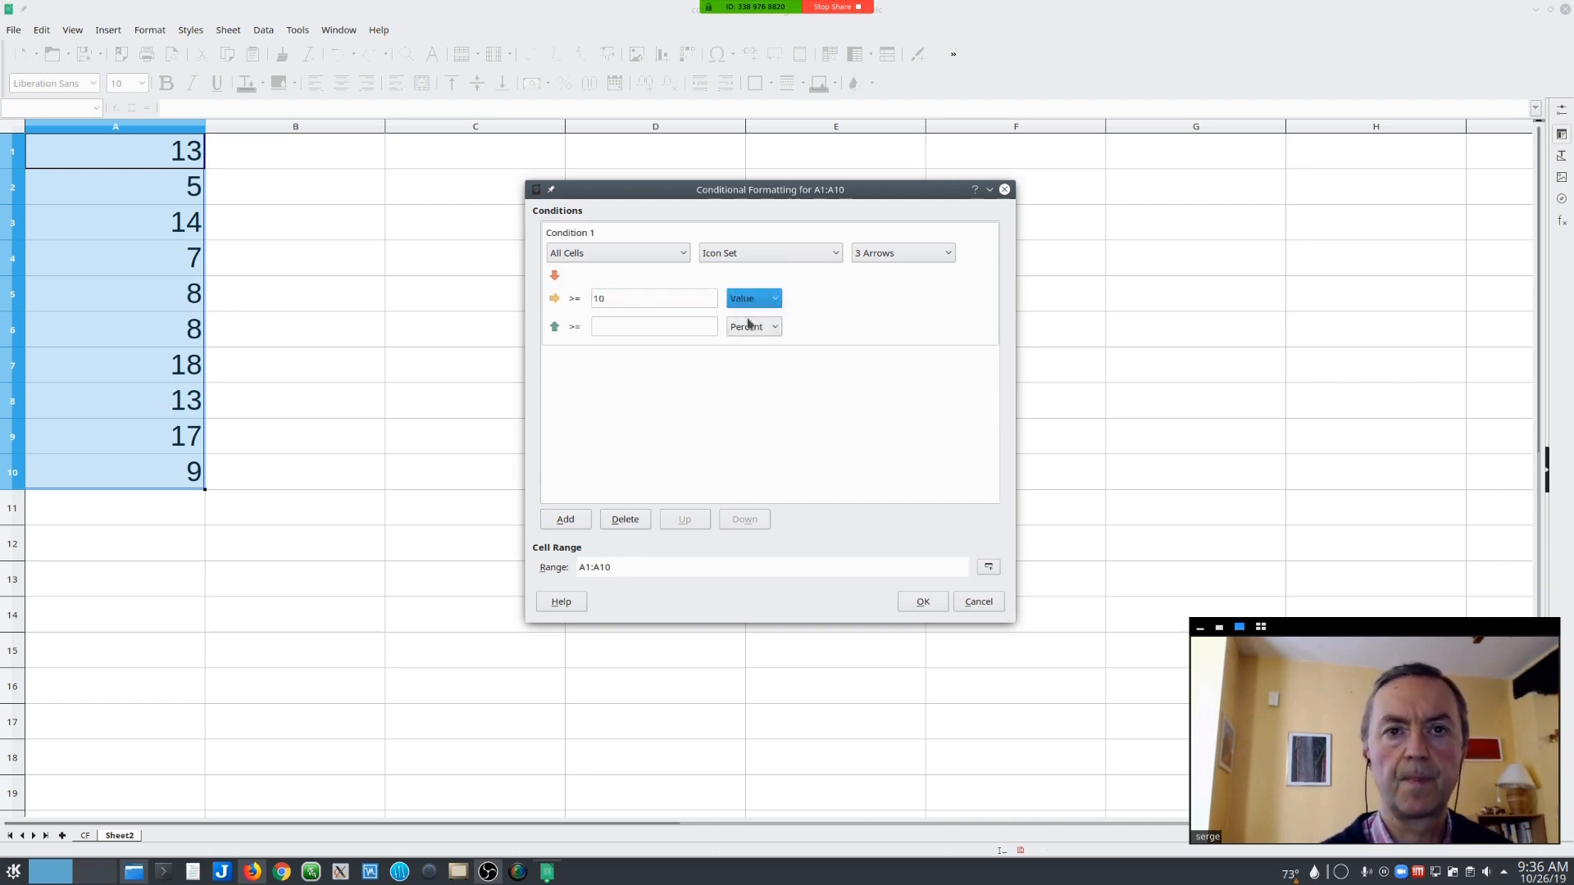
- Set the green arrow's threshold to a Value of 14 or more and apply the icon set
left_click(668, 328)
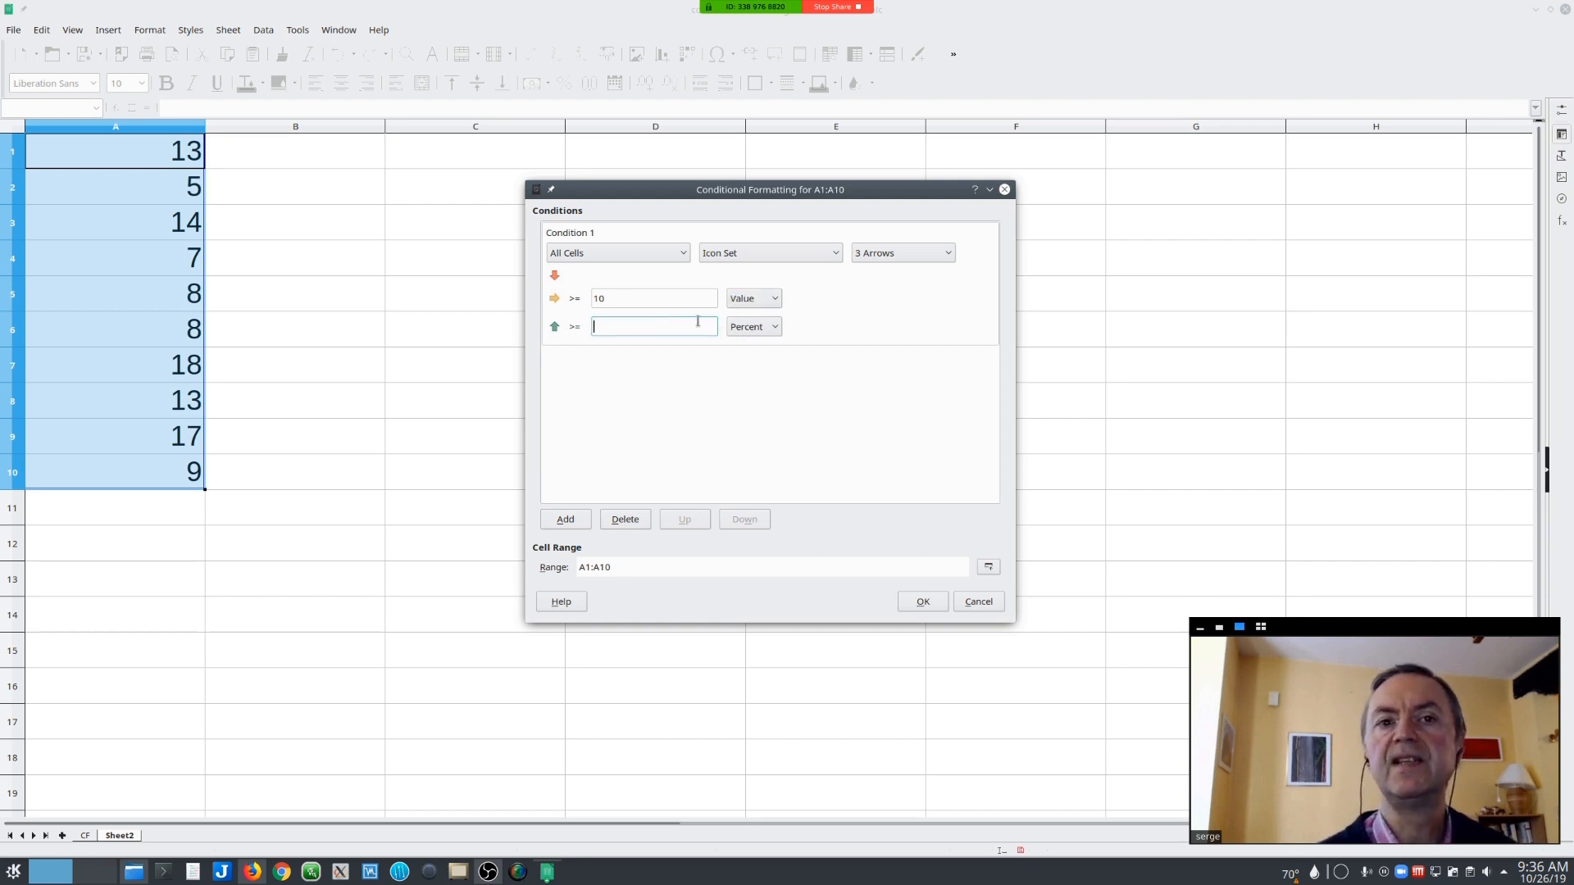
type("14")
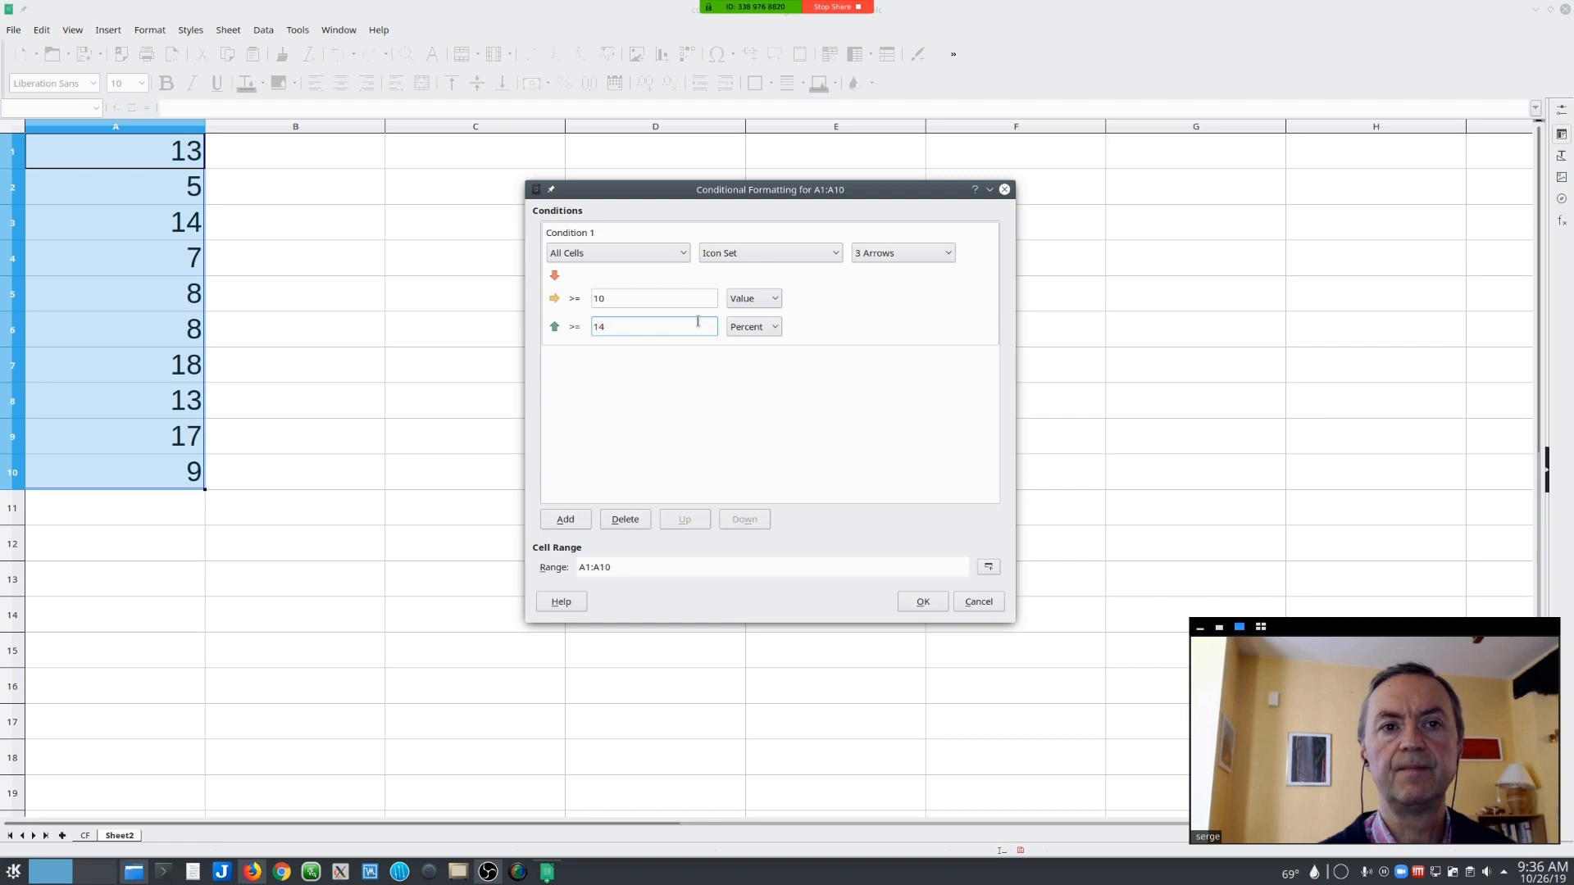
left_click(746, 328)
left_click(742, 342)
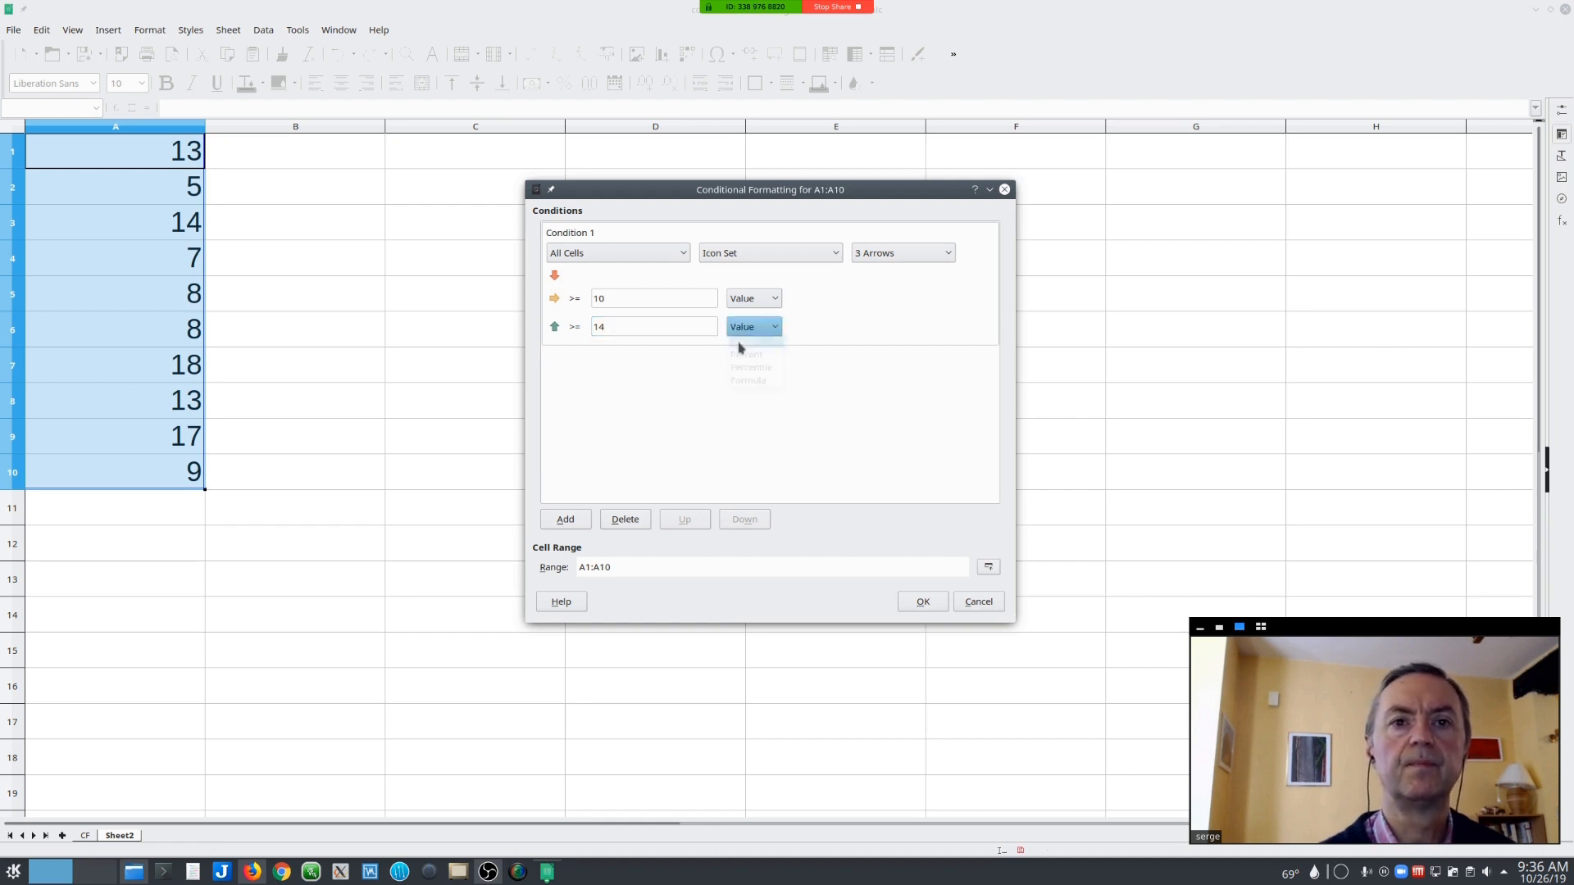
left_click(923, 600)
left_click(295, 281)
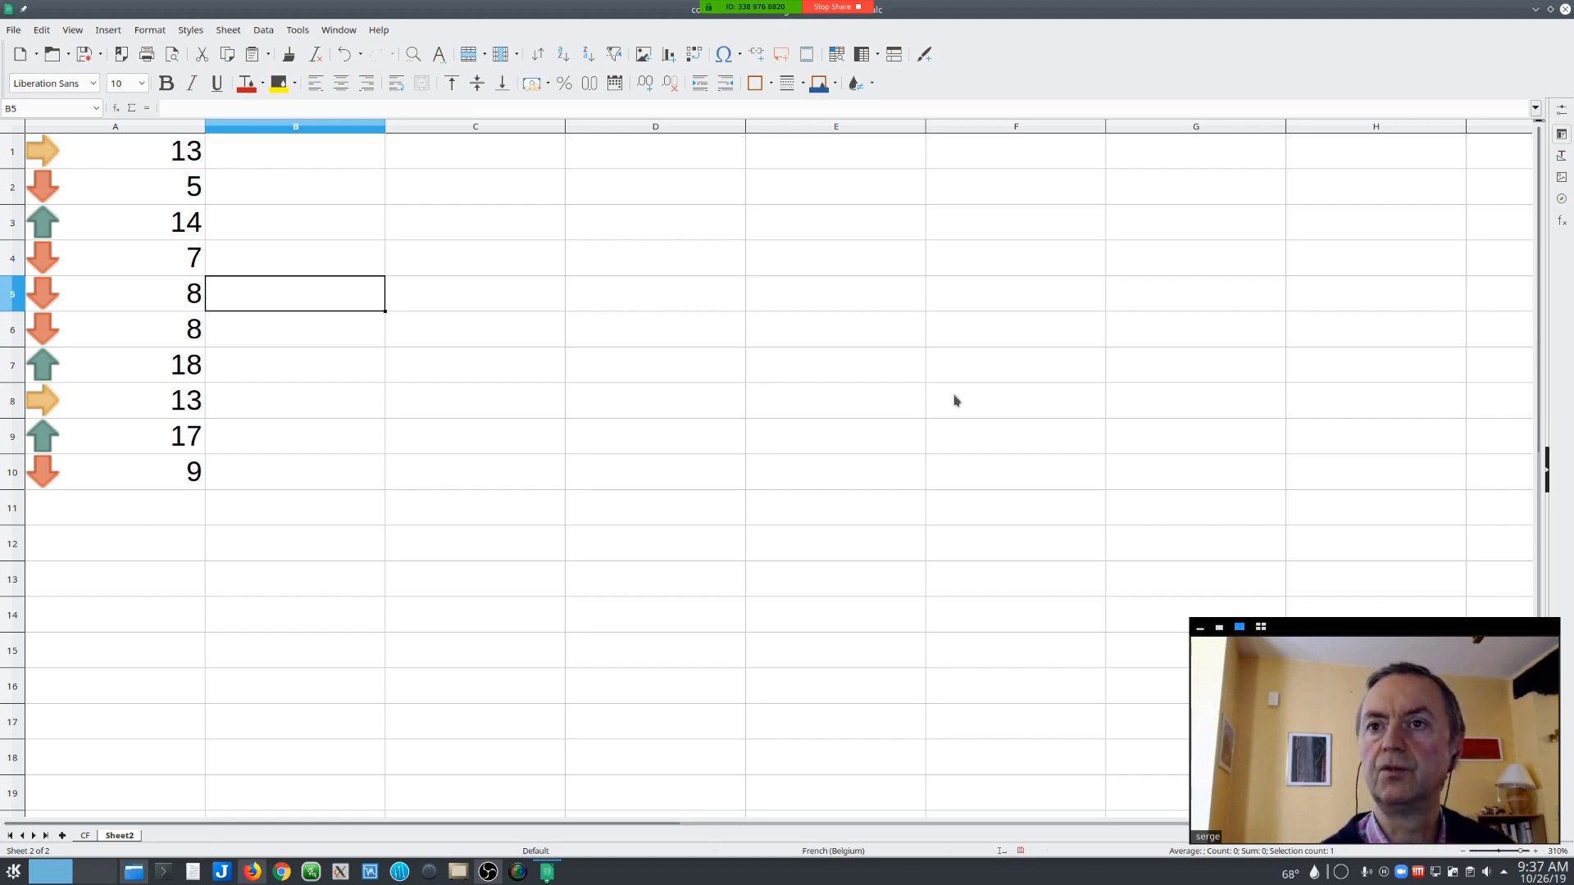
left_click(1260, 615)
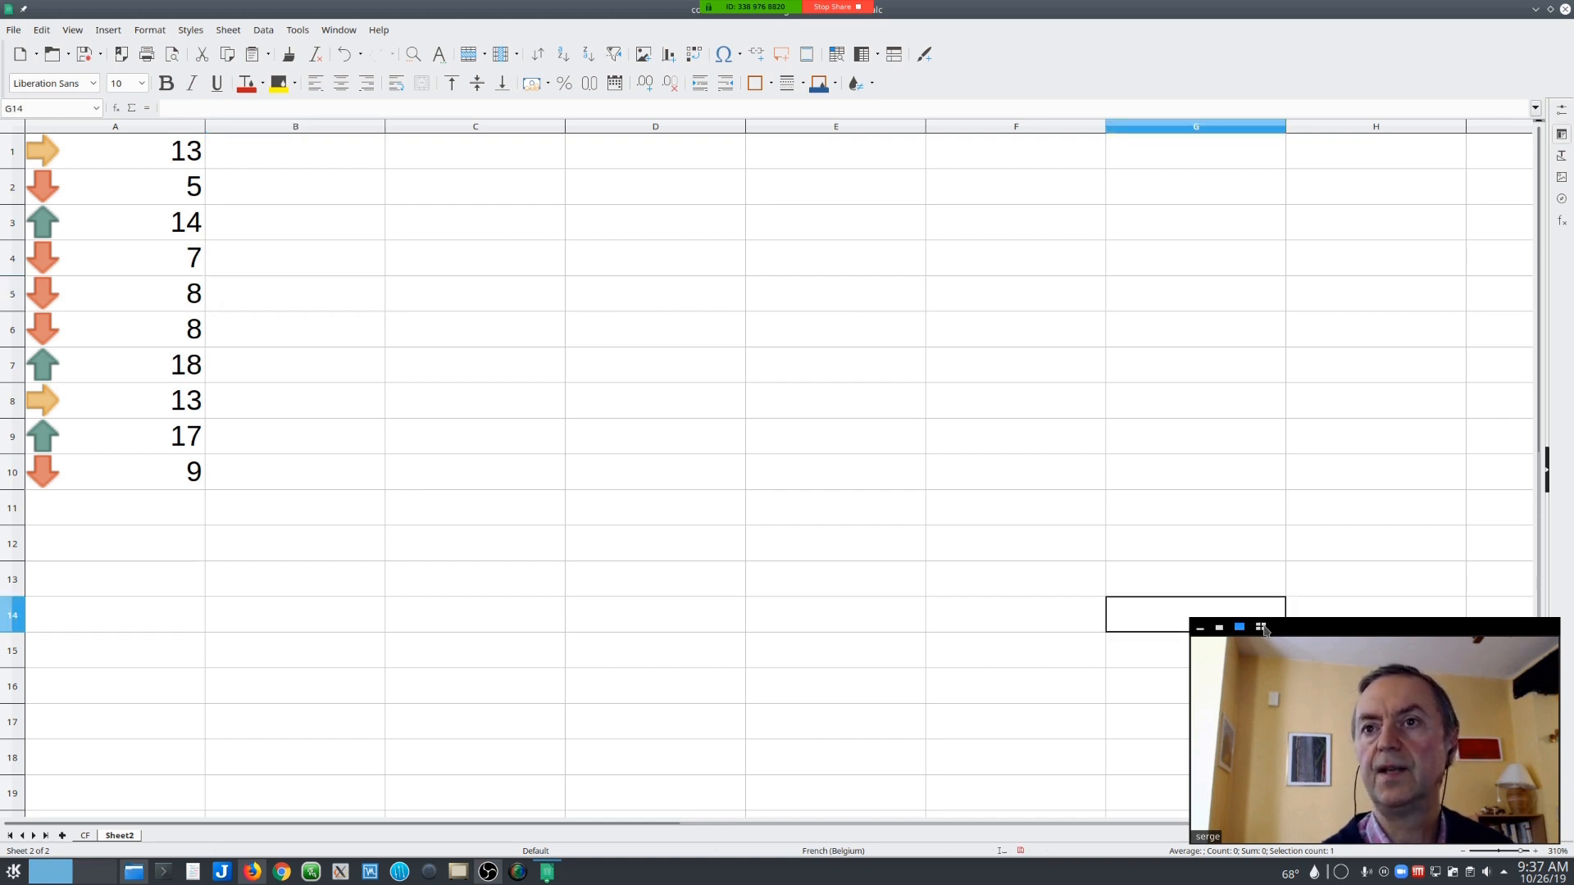
left_click(1261, 627)
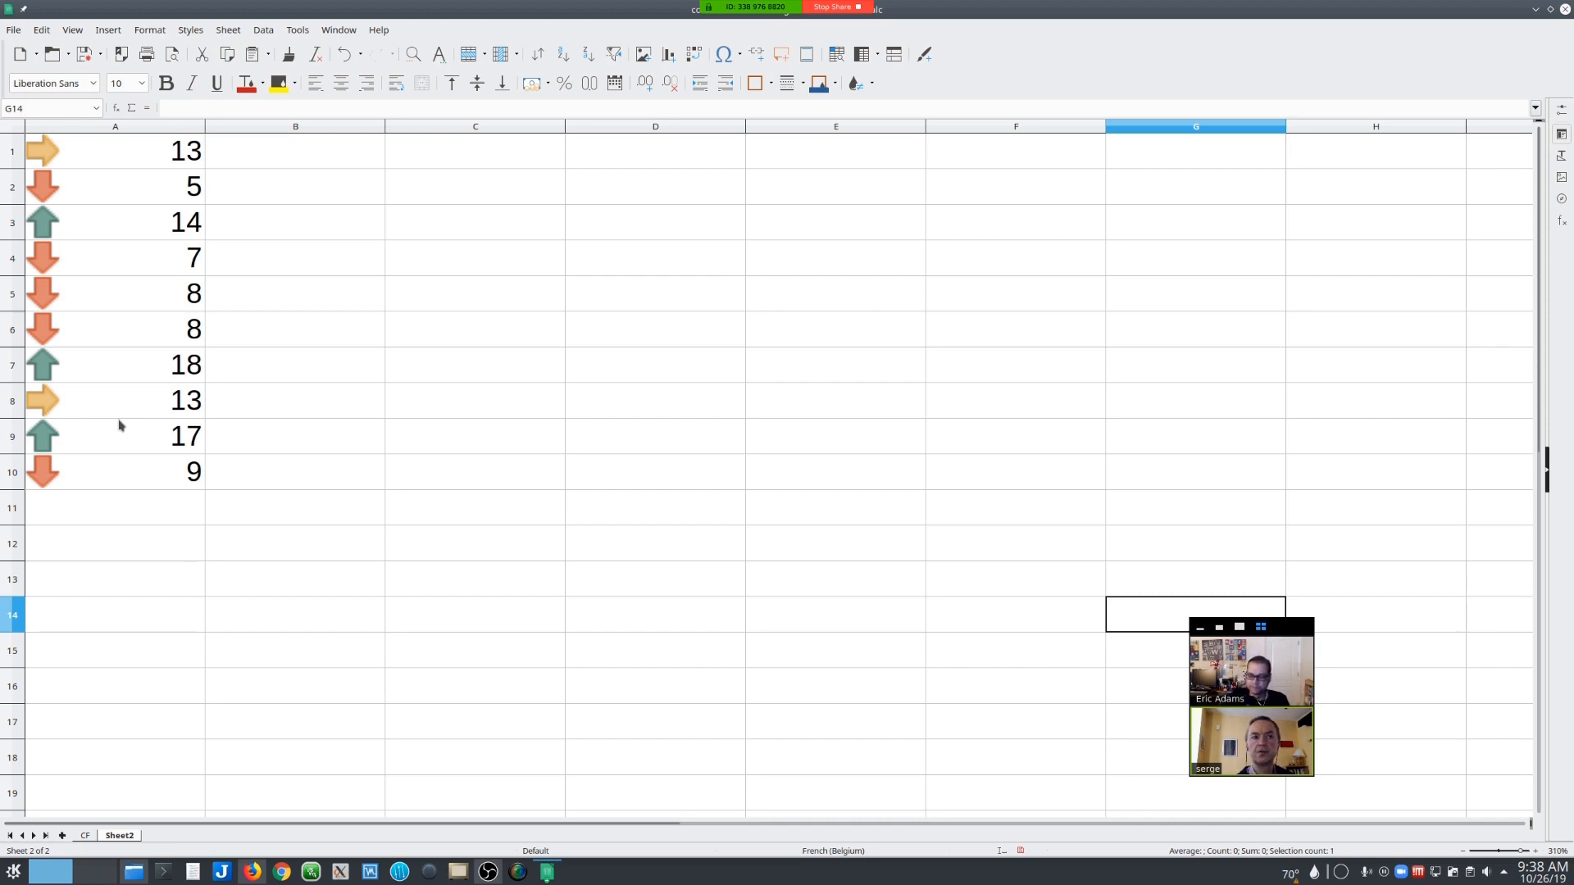
left_click(1240, 627)
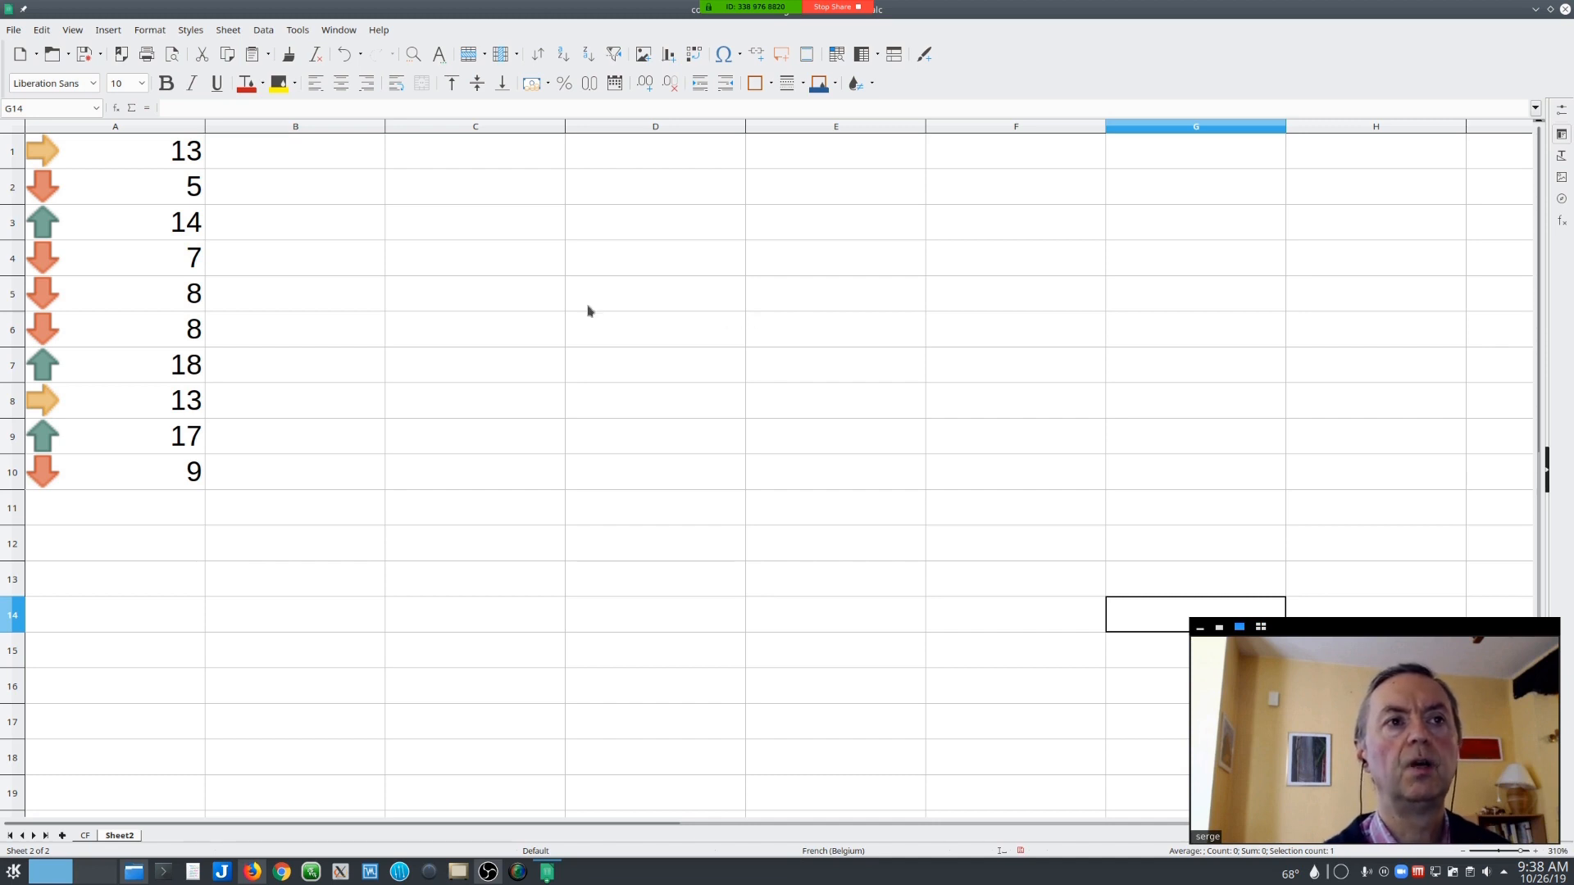
- Clear the direct formatting from A1:A10 and delete the numbers in these cells
left_click_drag(123, 161, 161, 470)
right_click(141, 295)
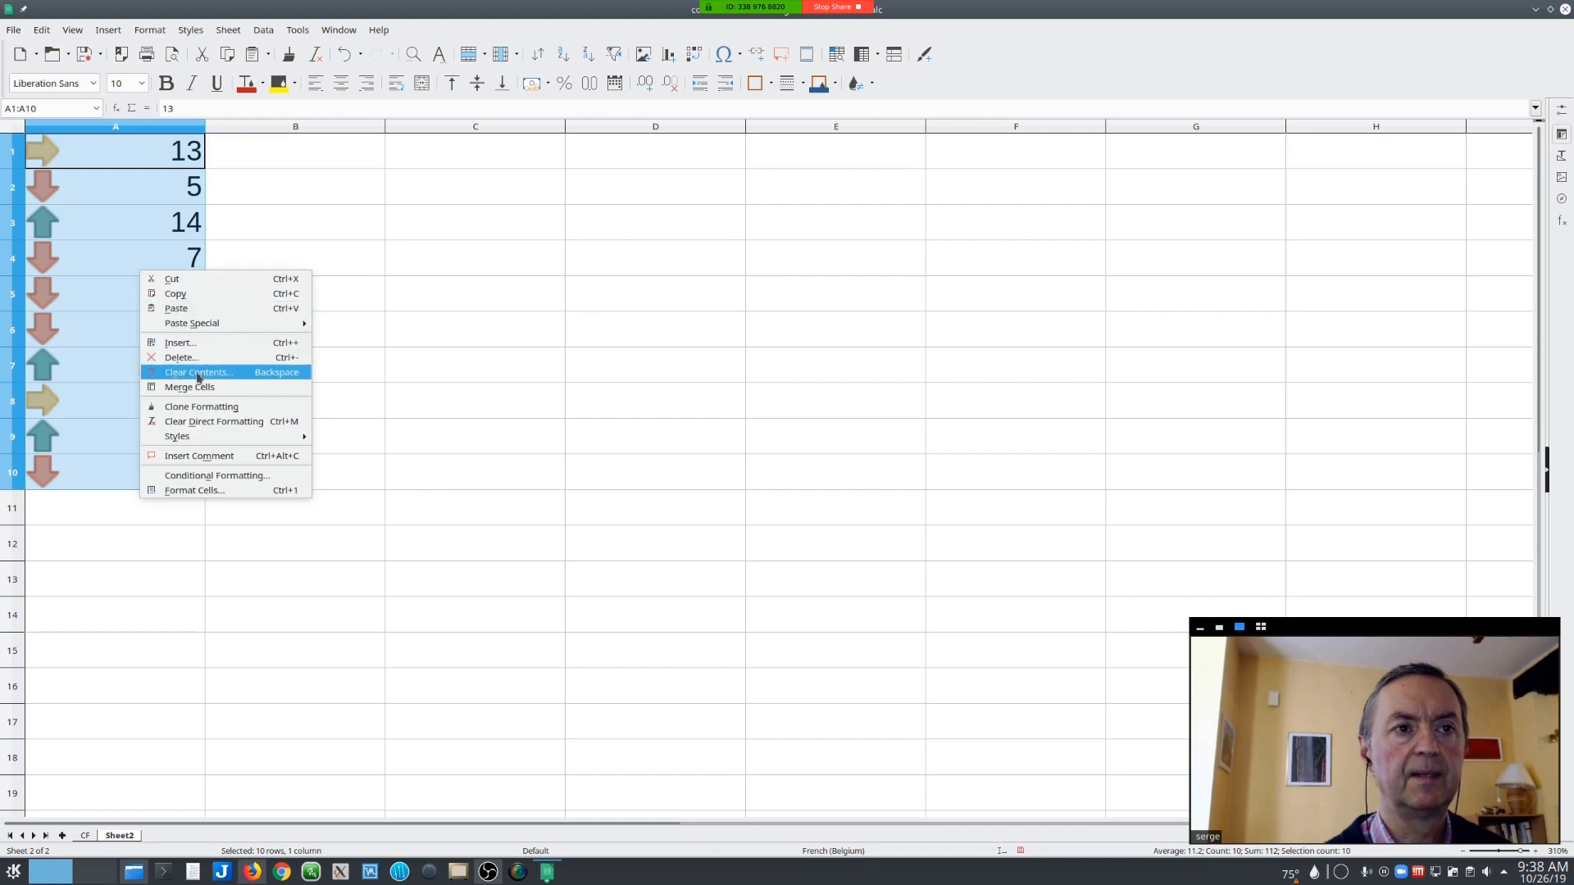
left_click(203, 422)
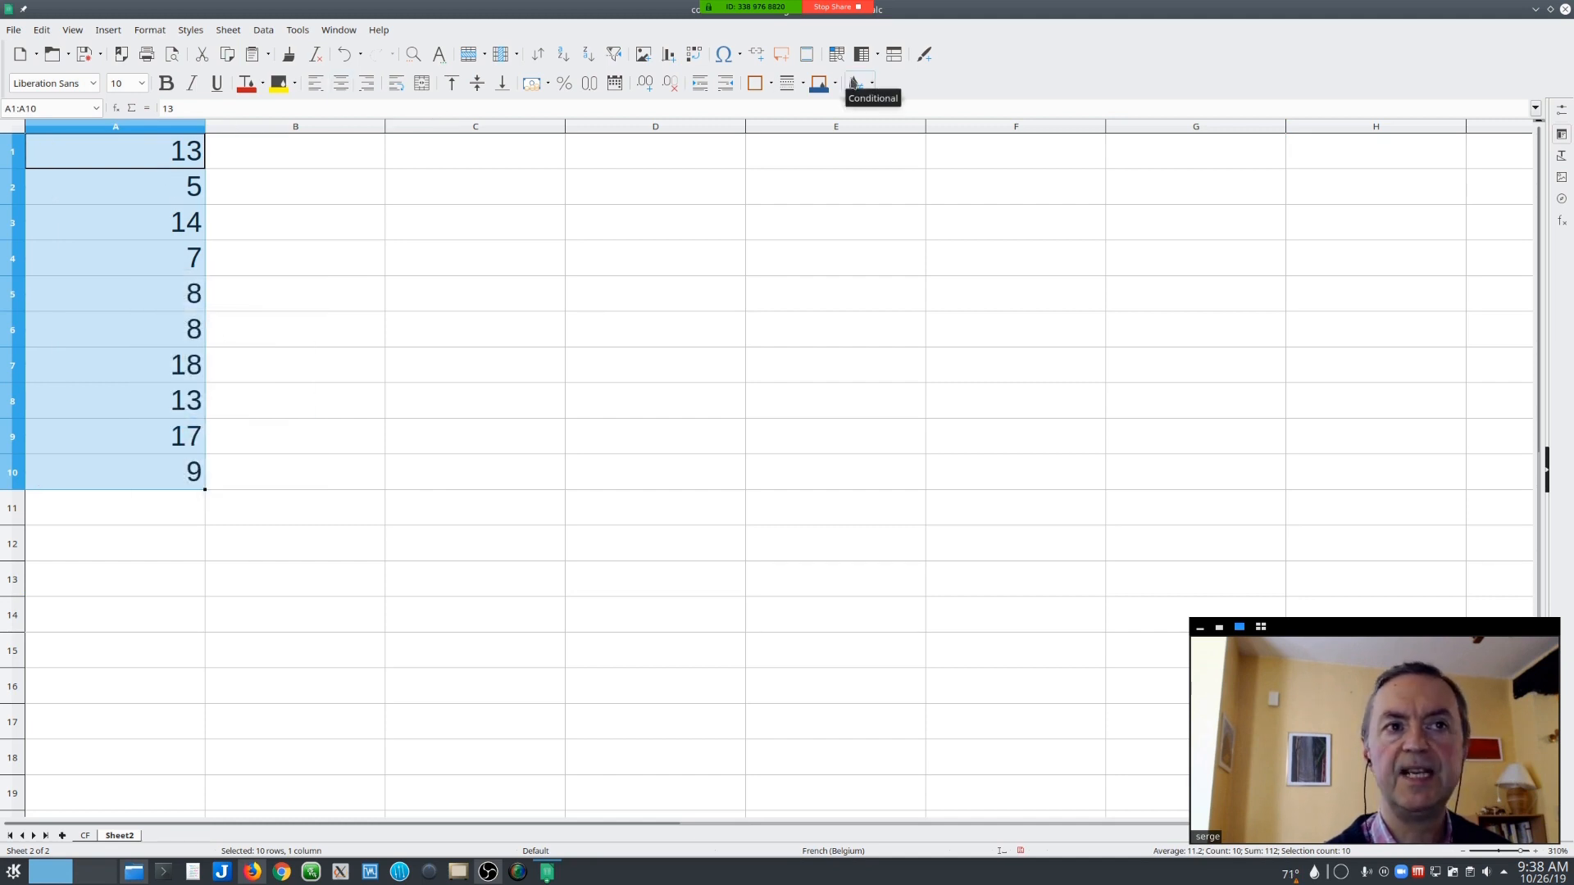
key("Delete")
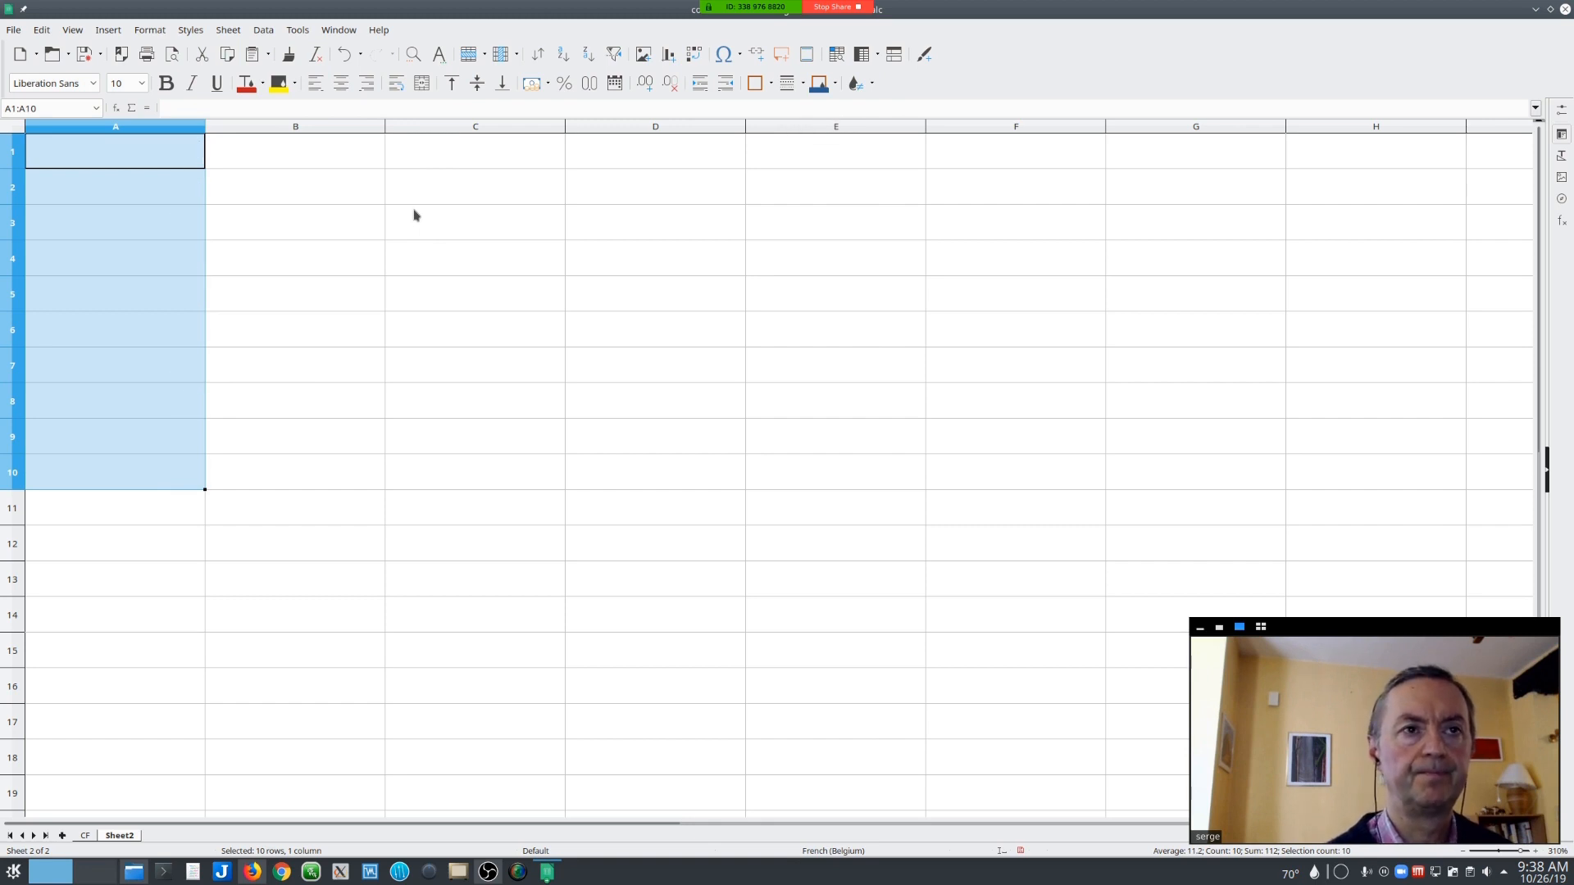
- Enter the dates 1/1/19, 12/05/19, 4/07/19, 5/12/18 and 6/07/17 in cells A1 to A5
left_click(120, 162)
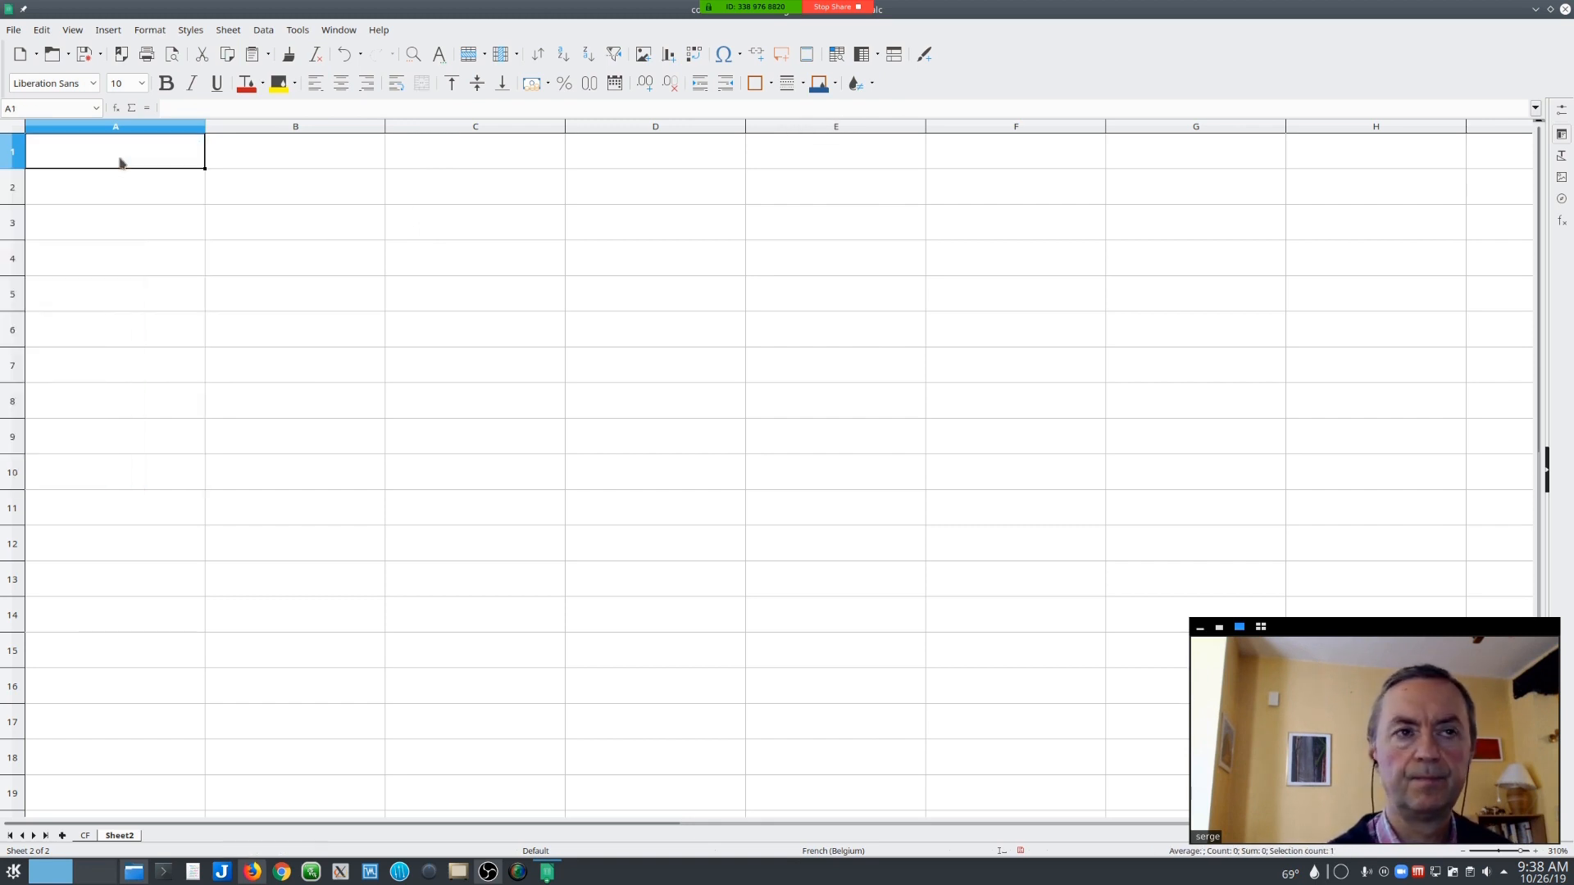
type("1/1/19")
key("Return")
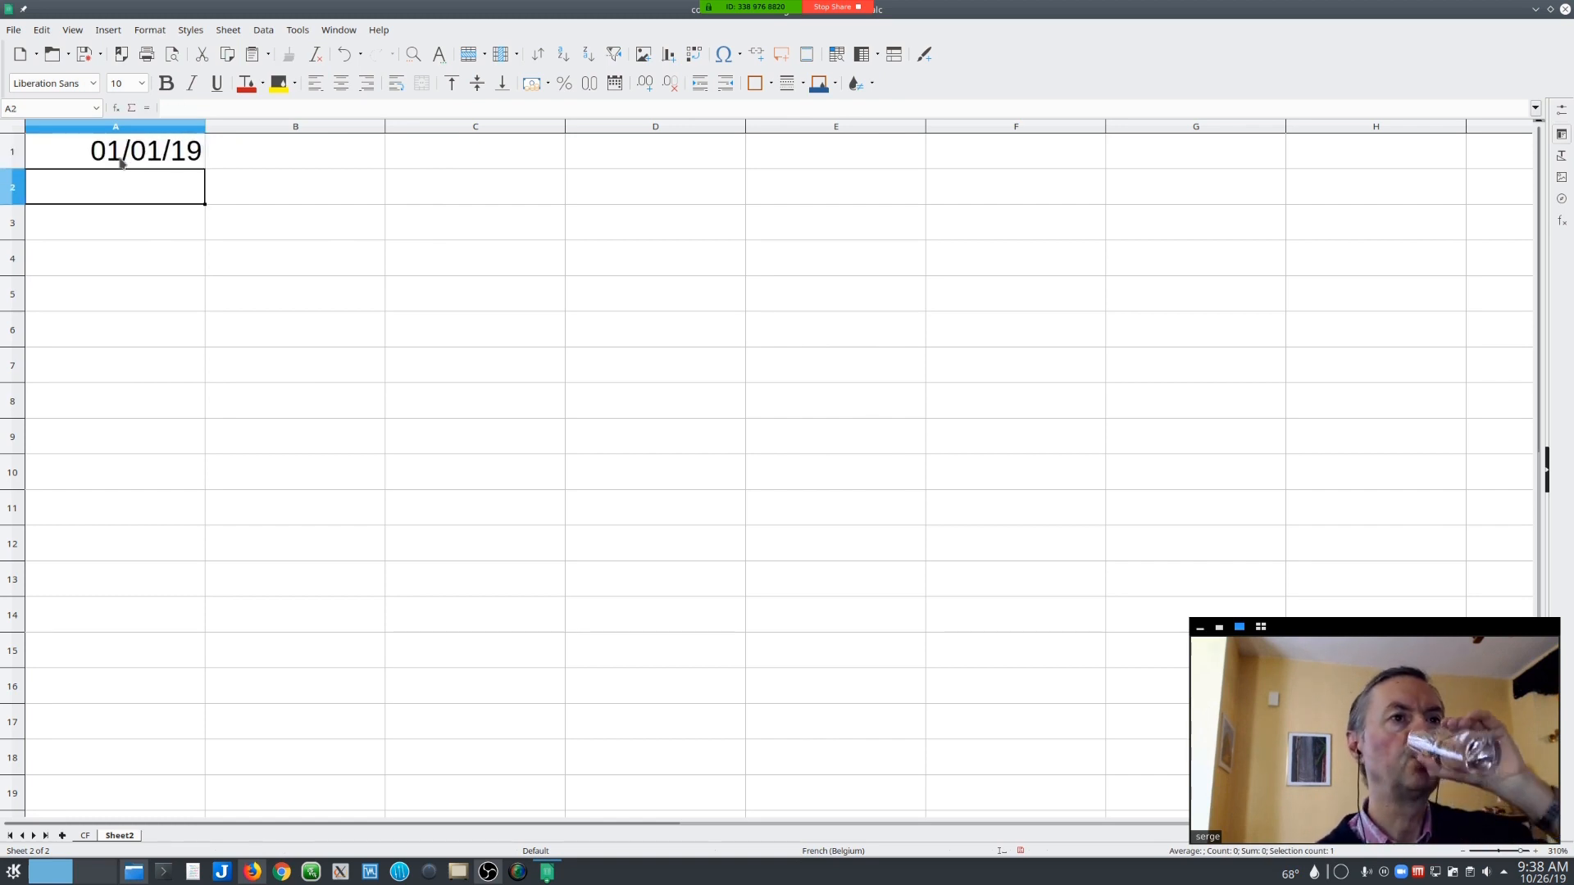
type("12/")
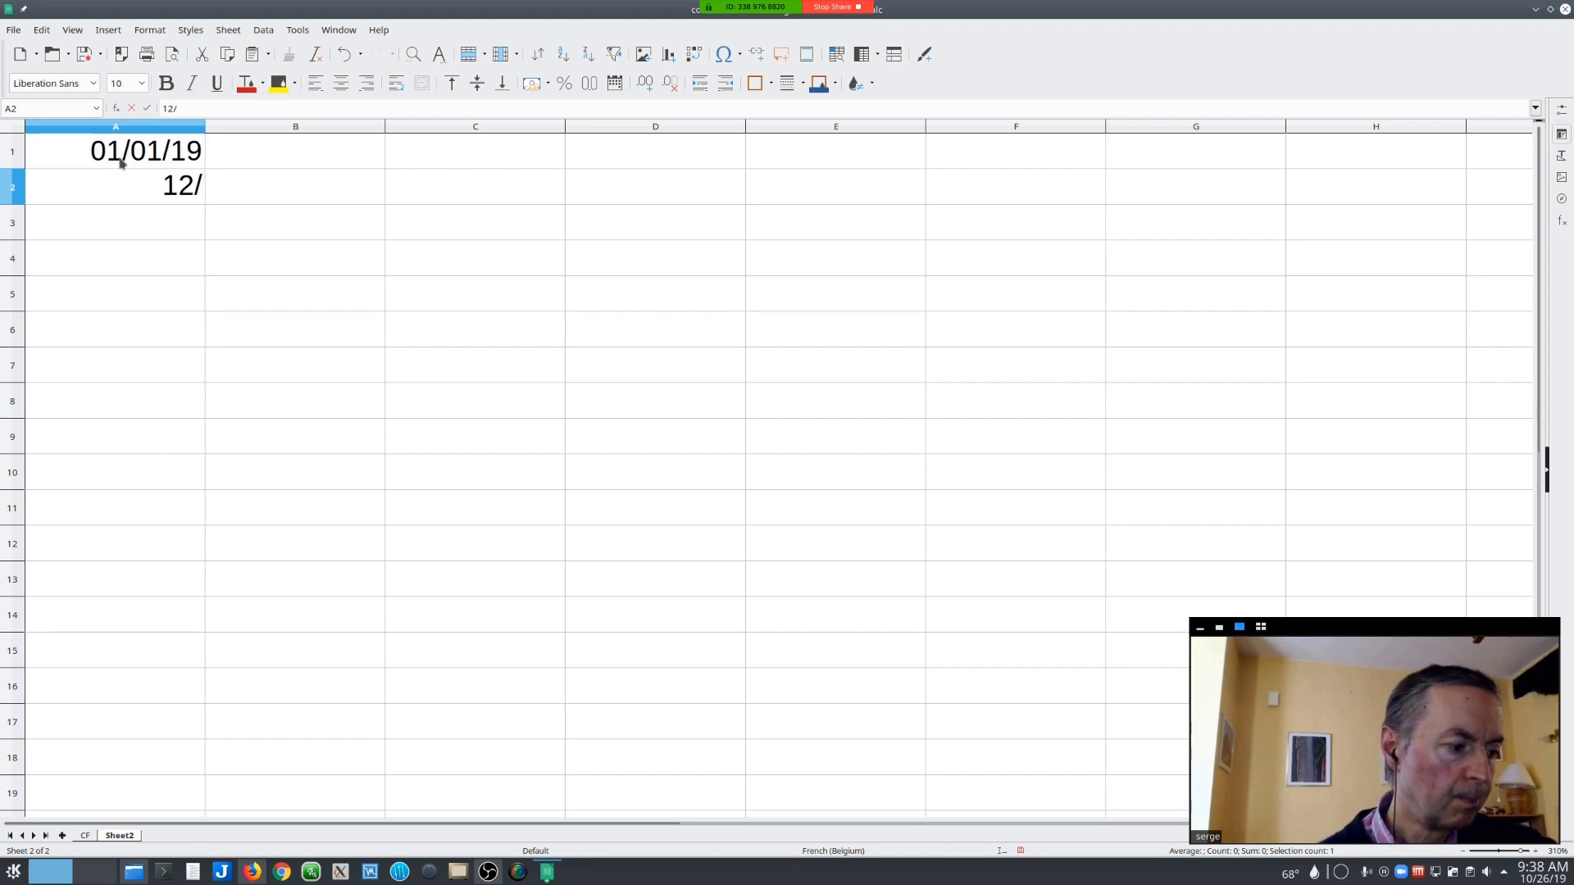
type("05/19")
key("Return")
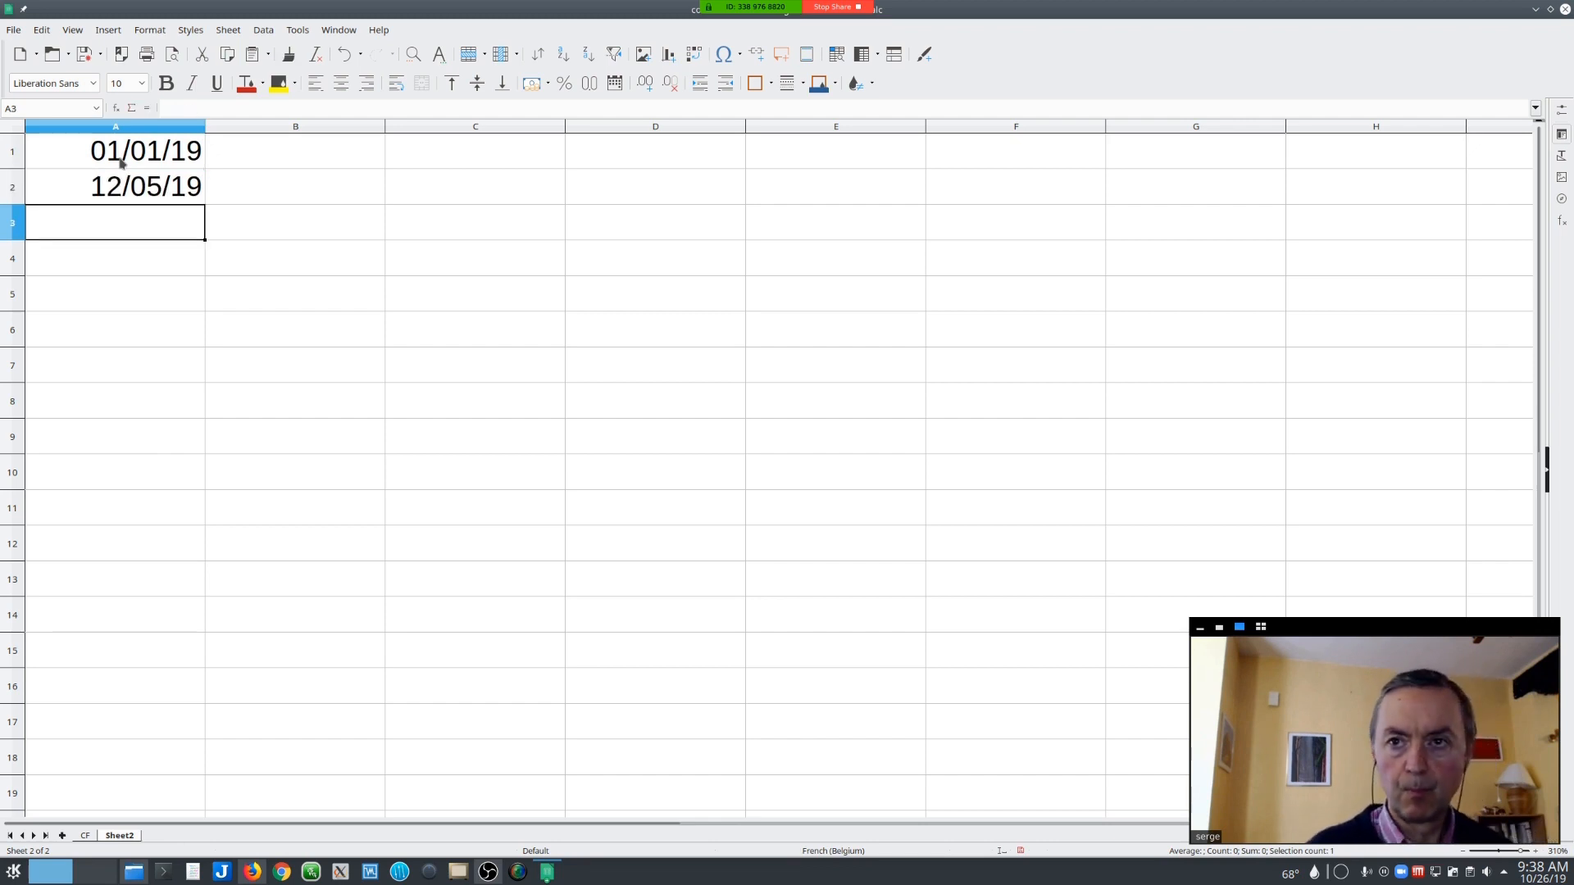
type("4/")
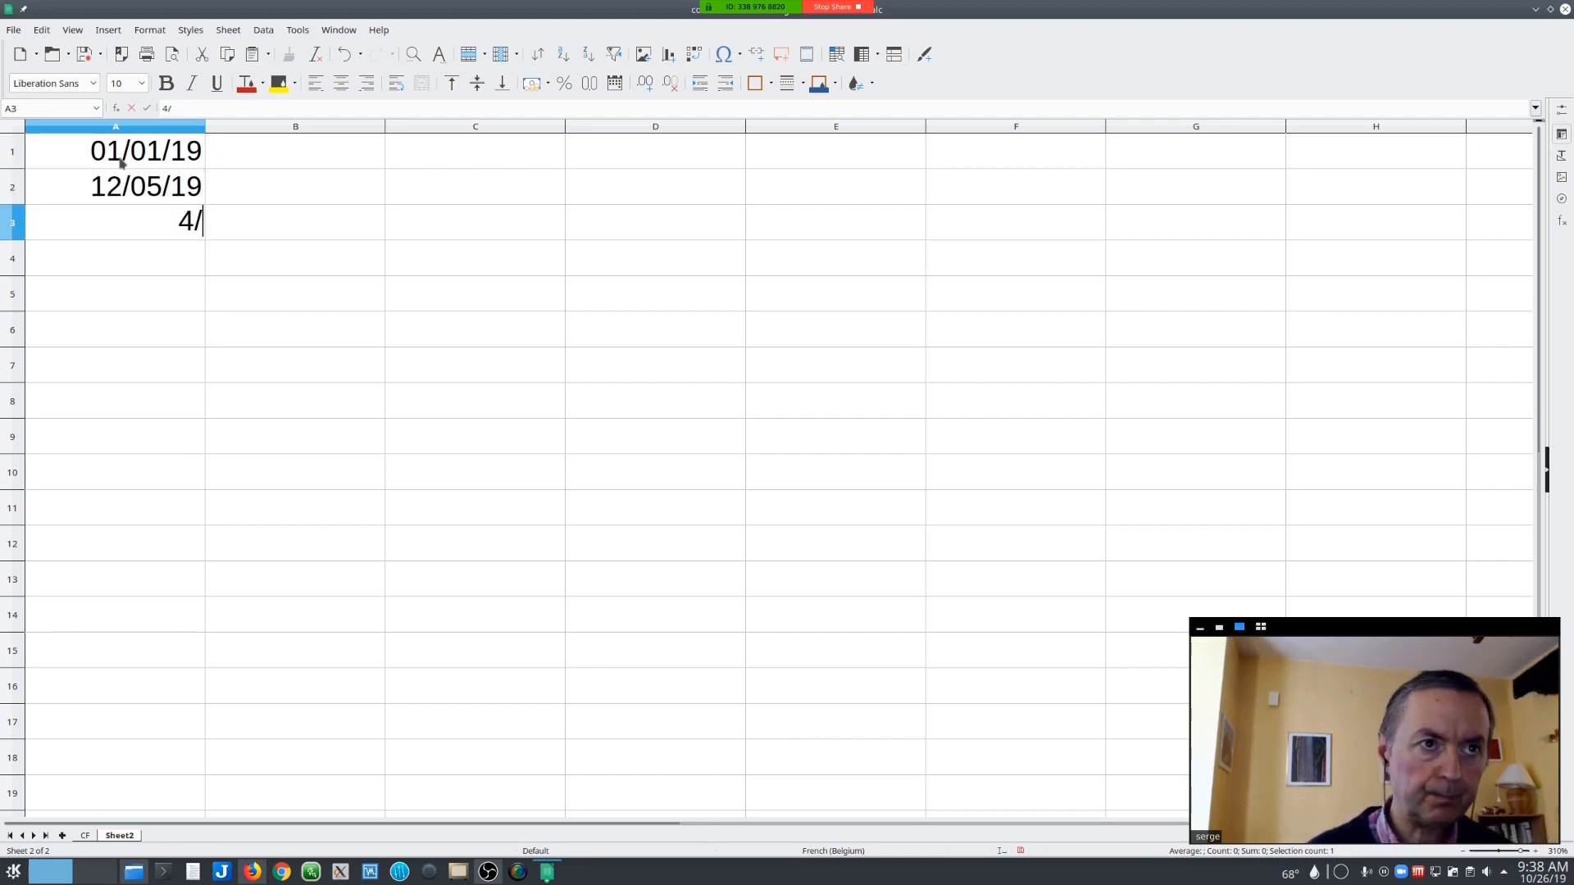
type("07/19")
key("Return")
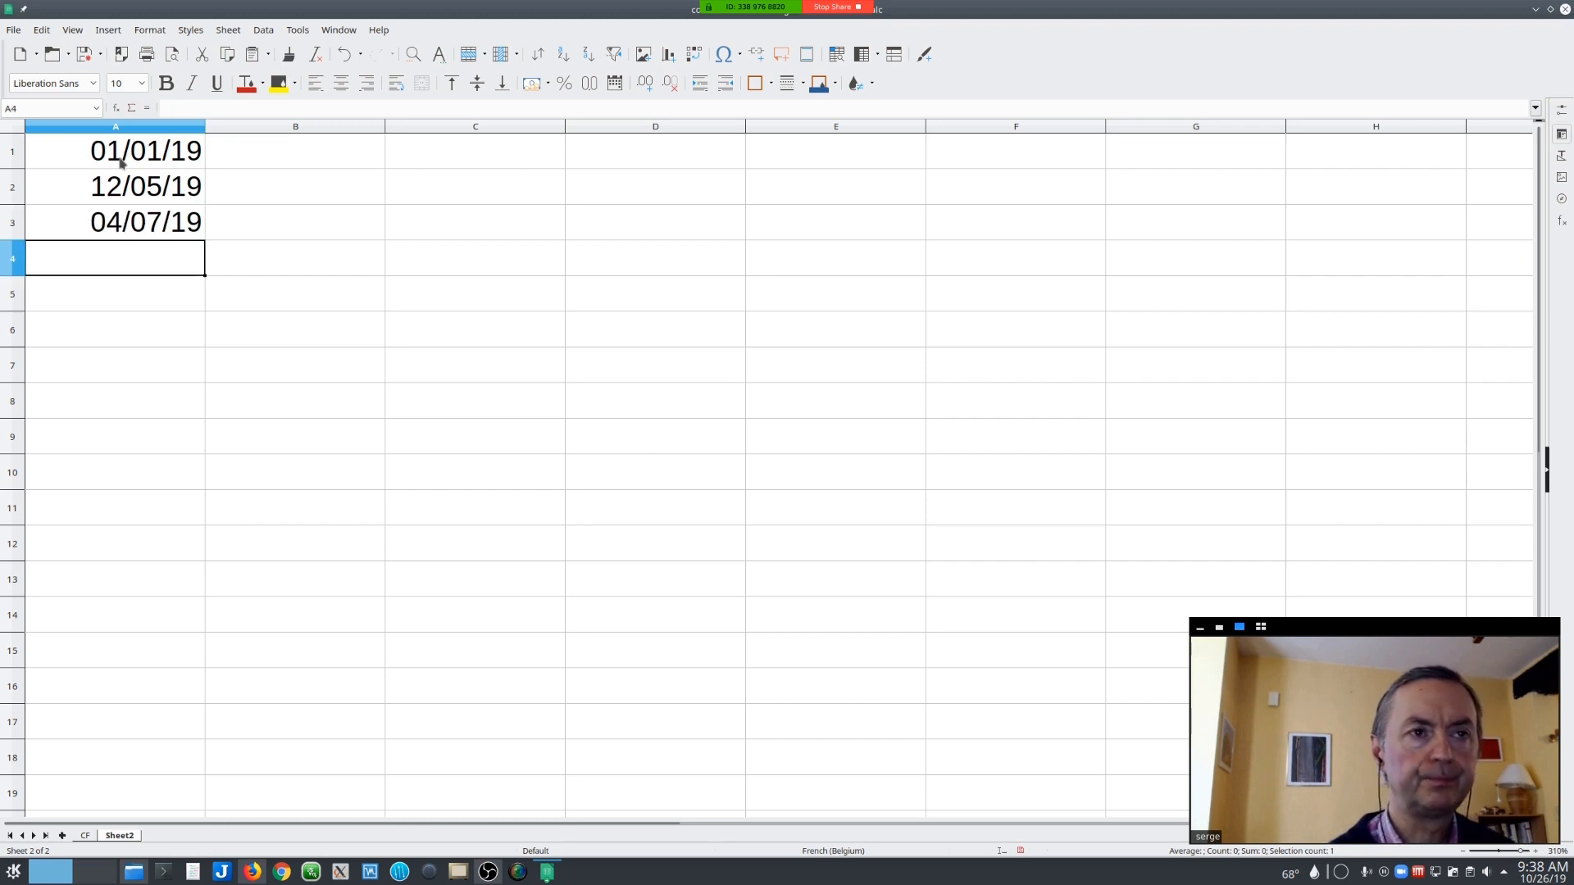
type("5/12/18")
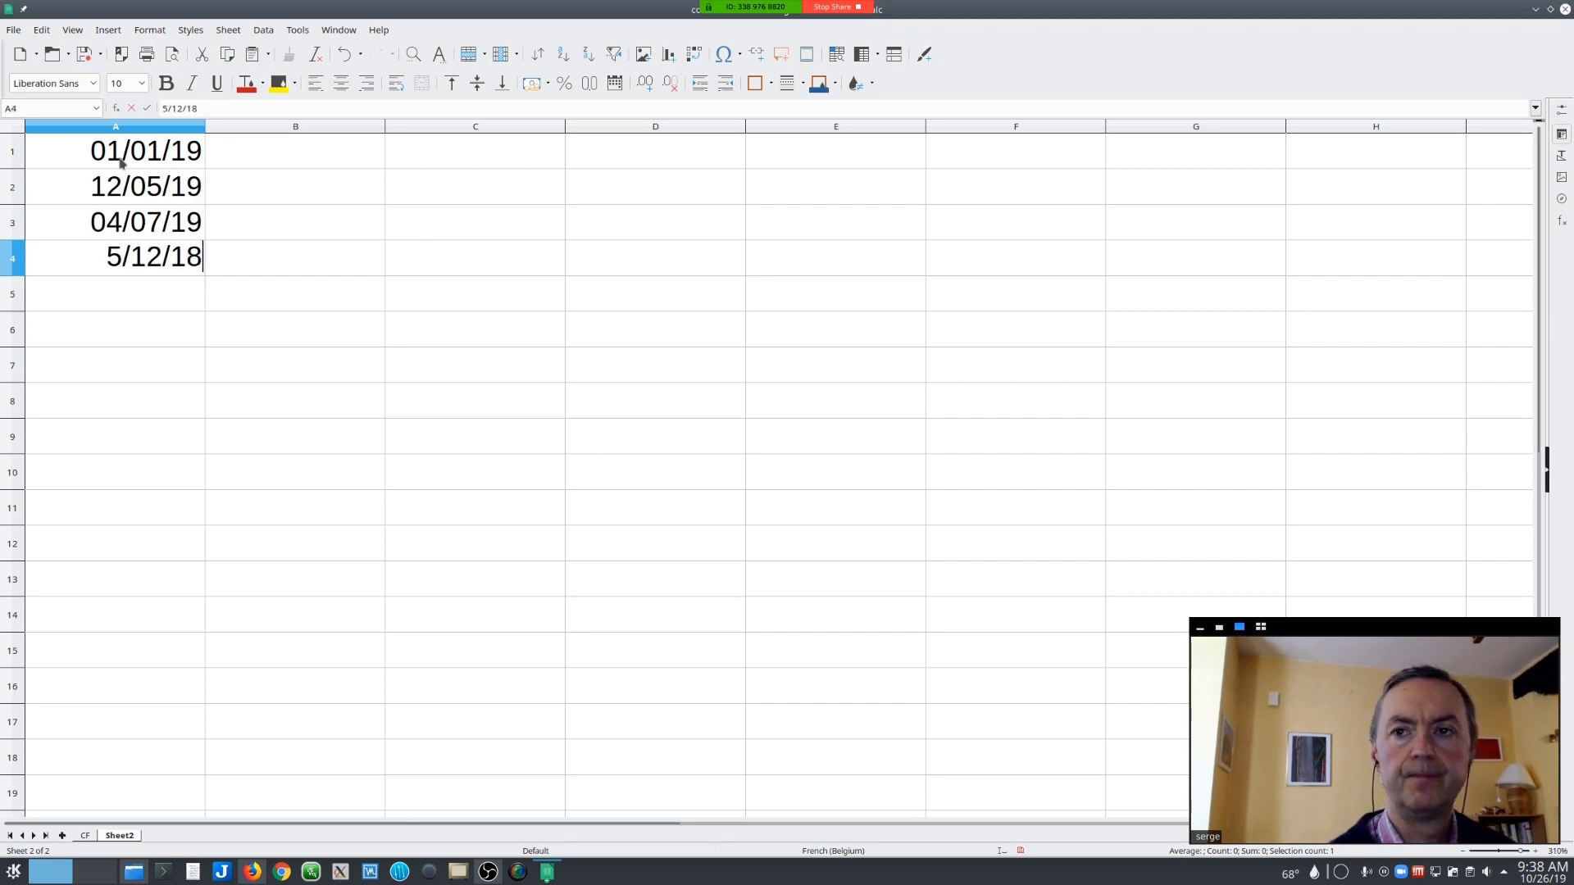
key("Return")
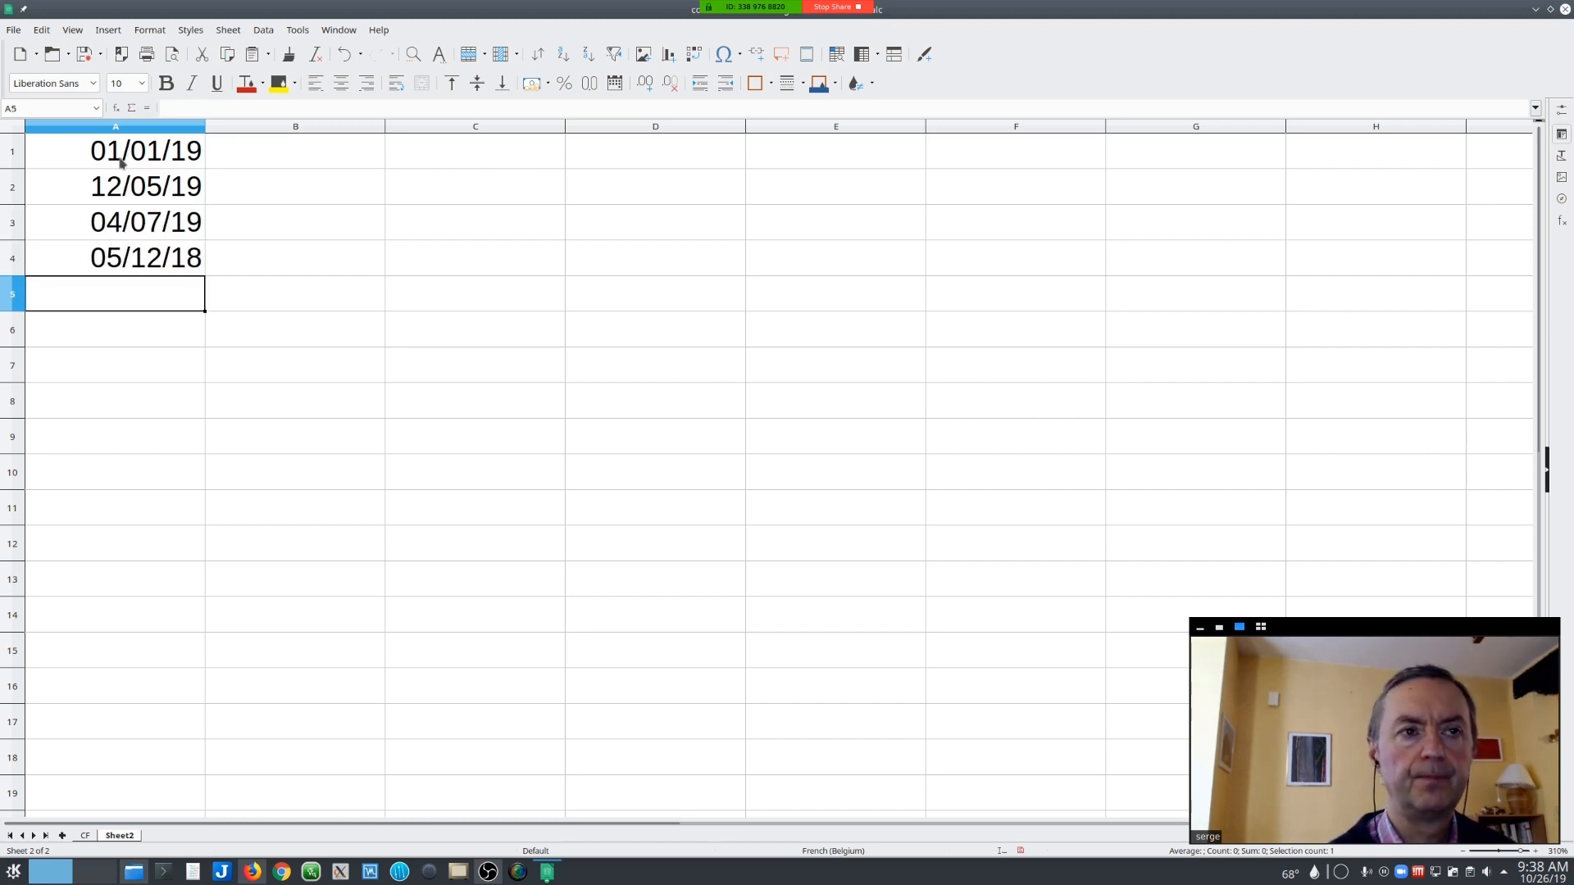
type("6/")
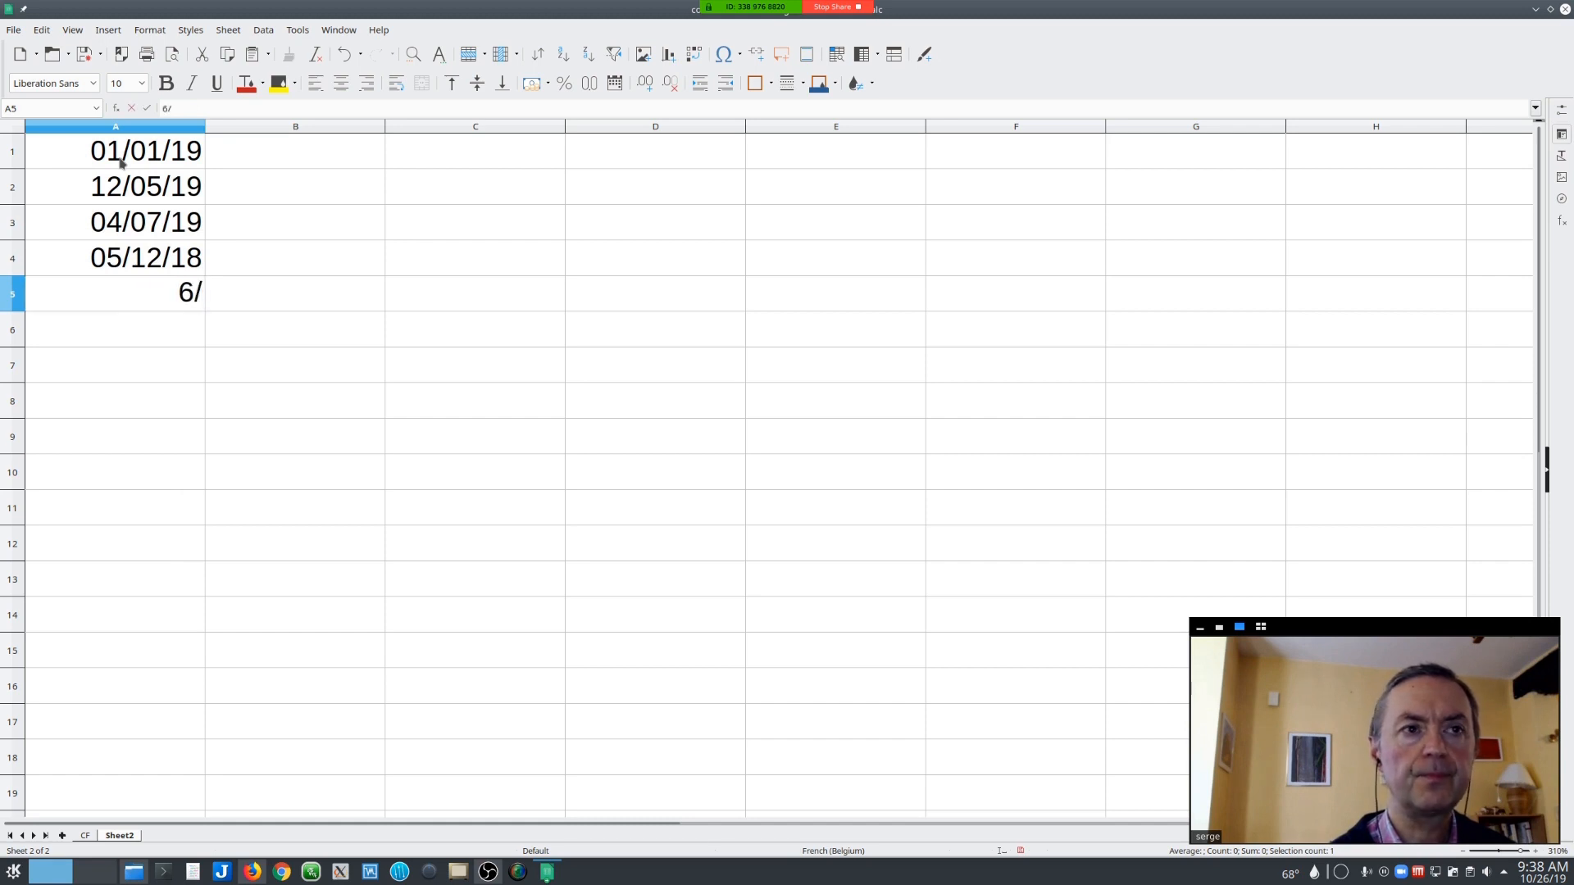
type("07/17")
key("Return")
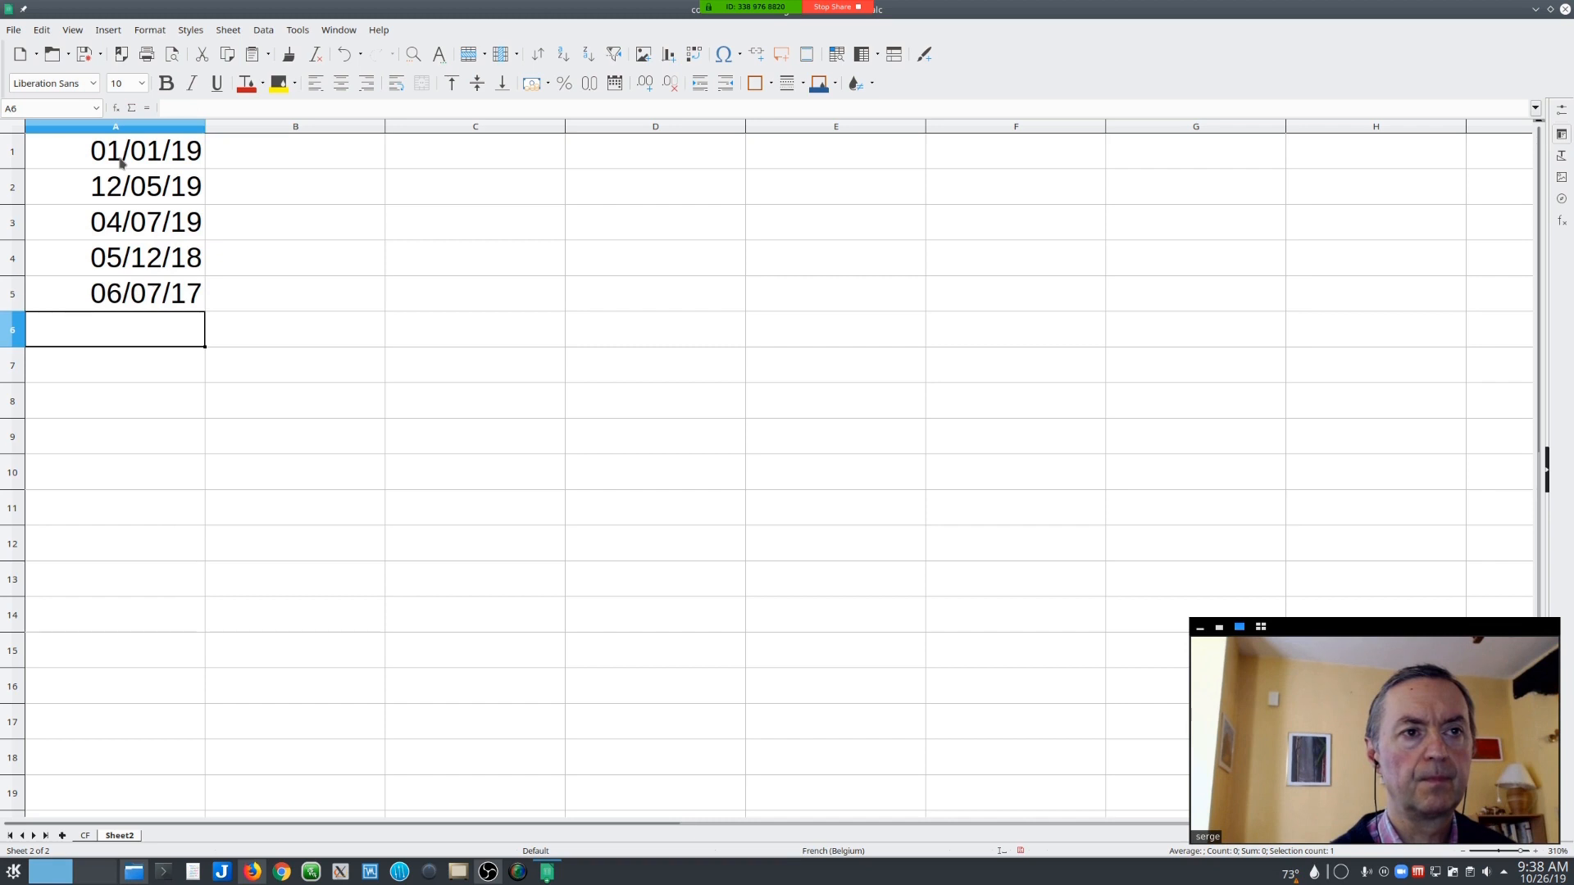
- Start a date-based conditional format for A1:A5 with the condition that the date is This year
left_click_drag(105, 149, 101, 297)
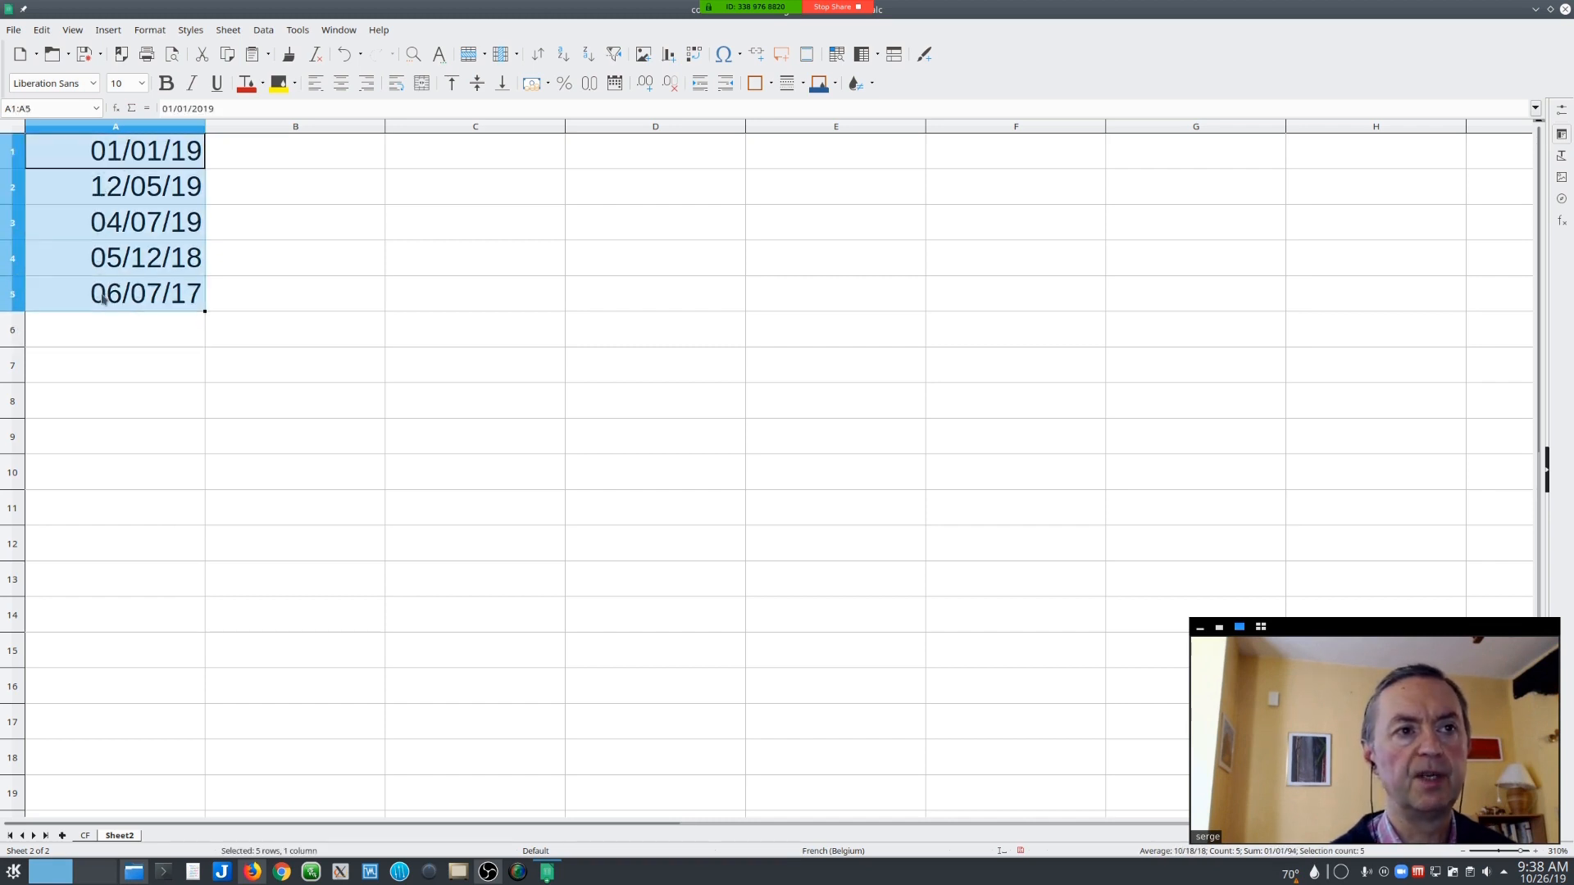
left_click(869, 84)
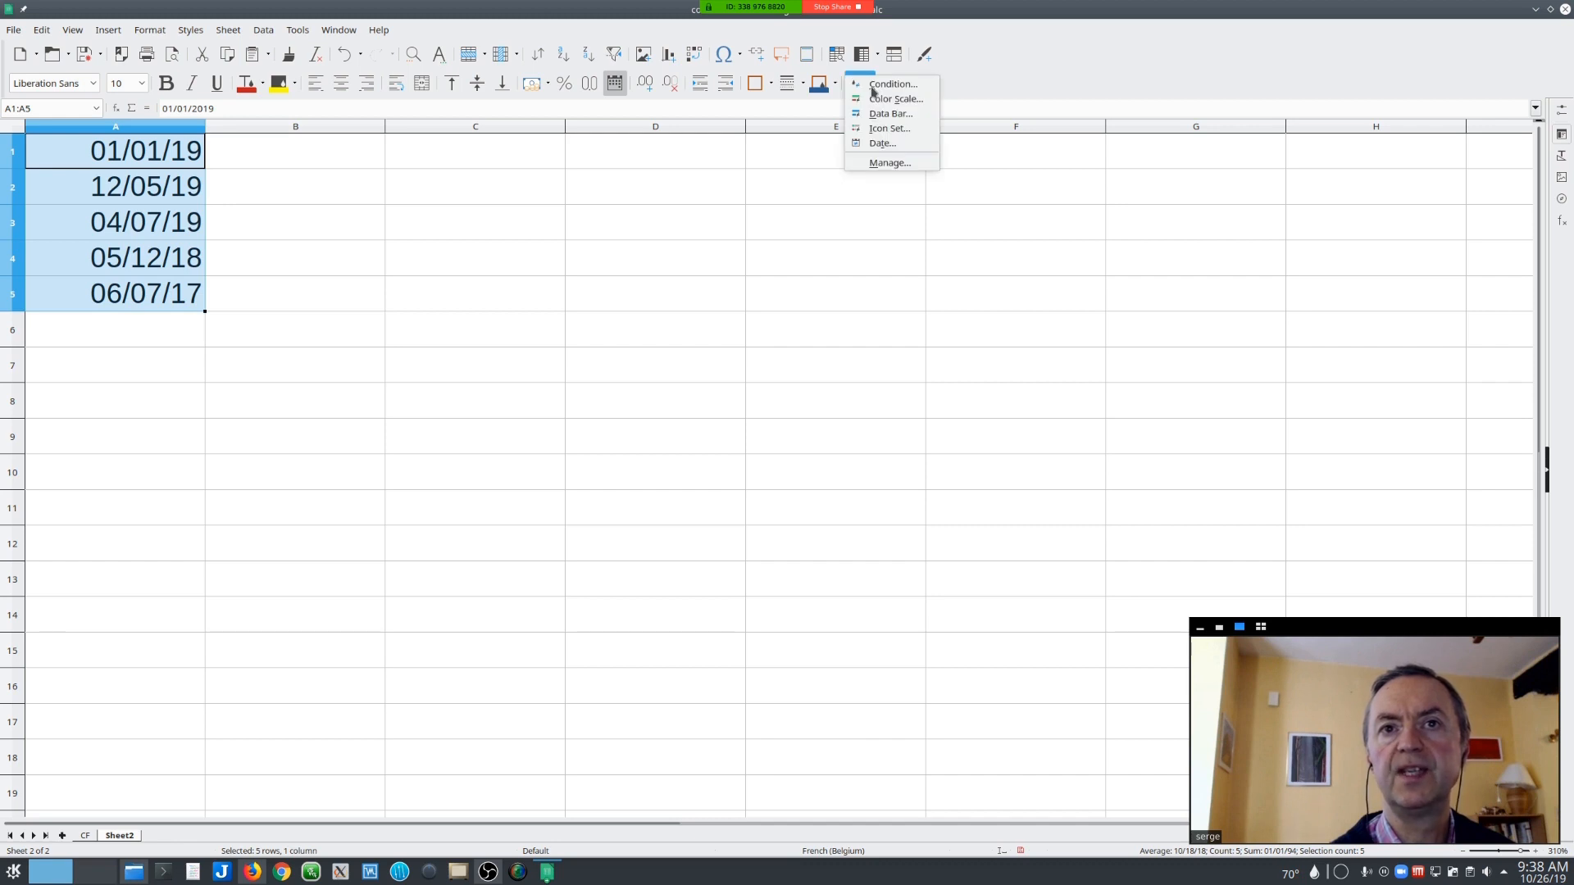
left_click(875, 143)
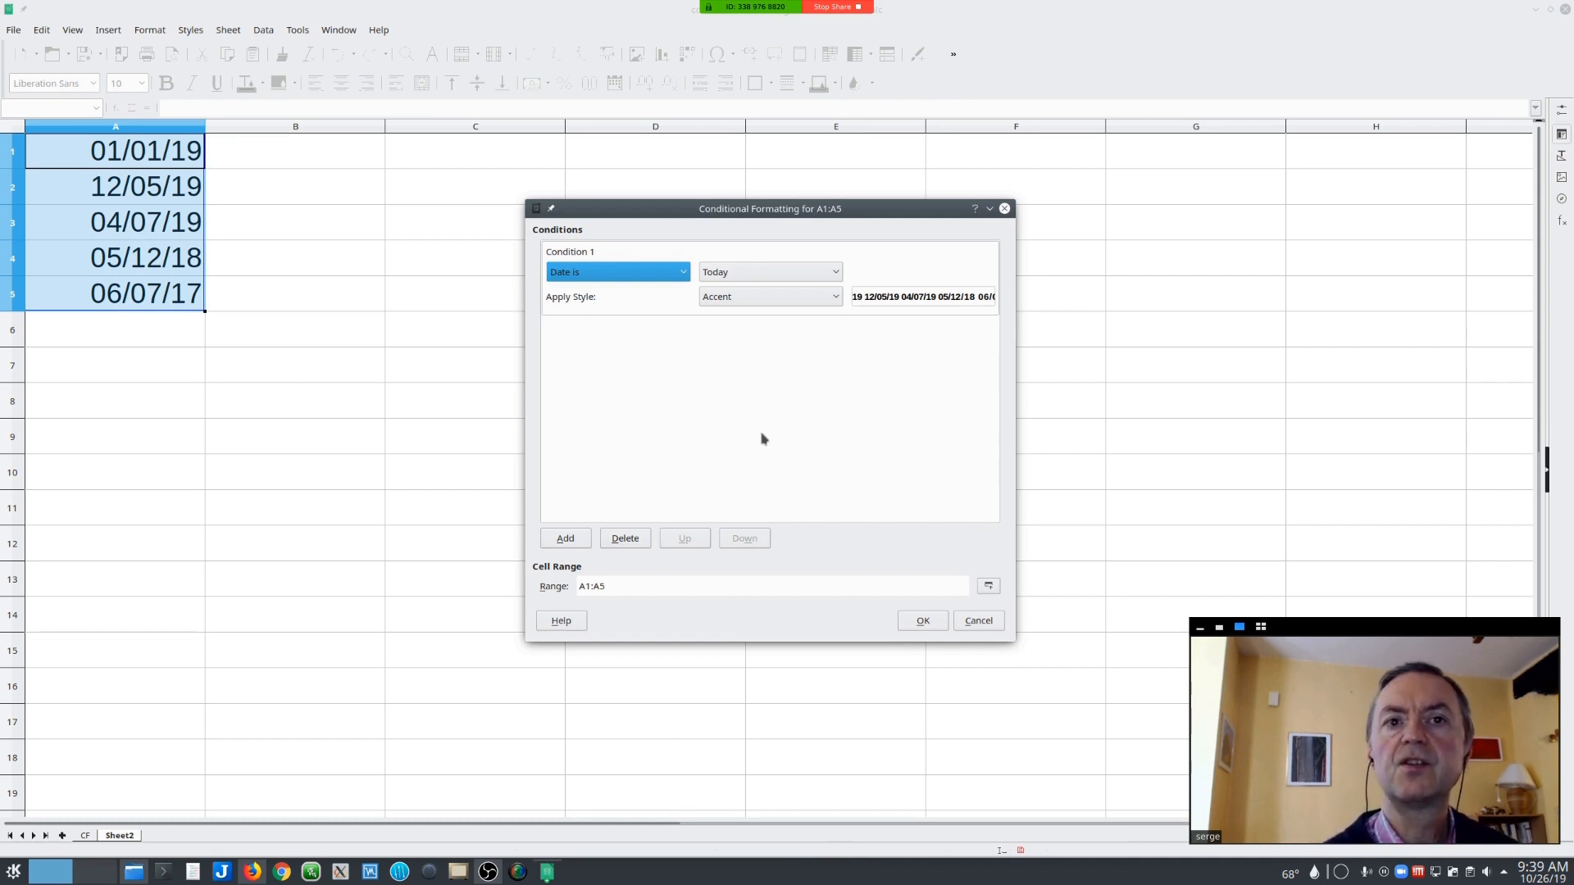
left_click(755, 277)
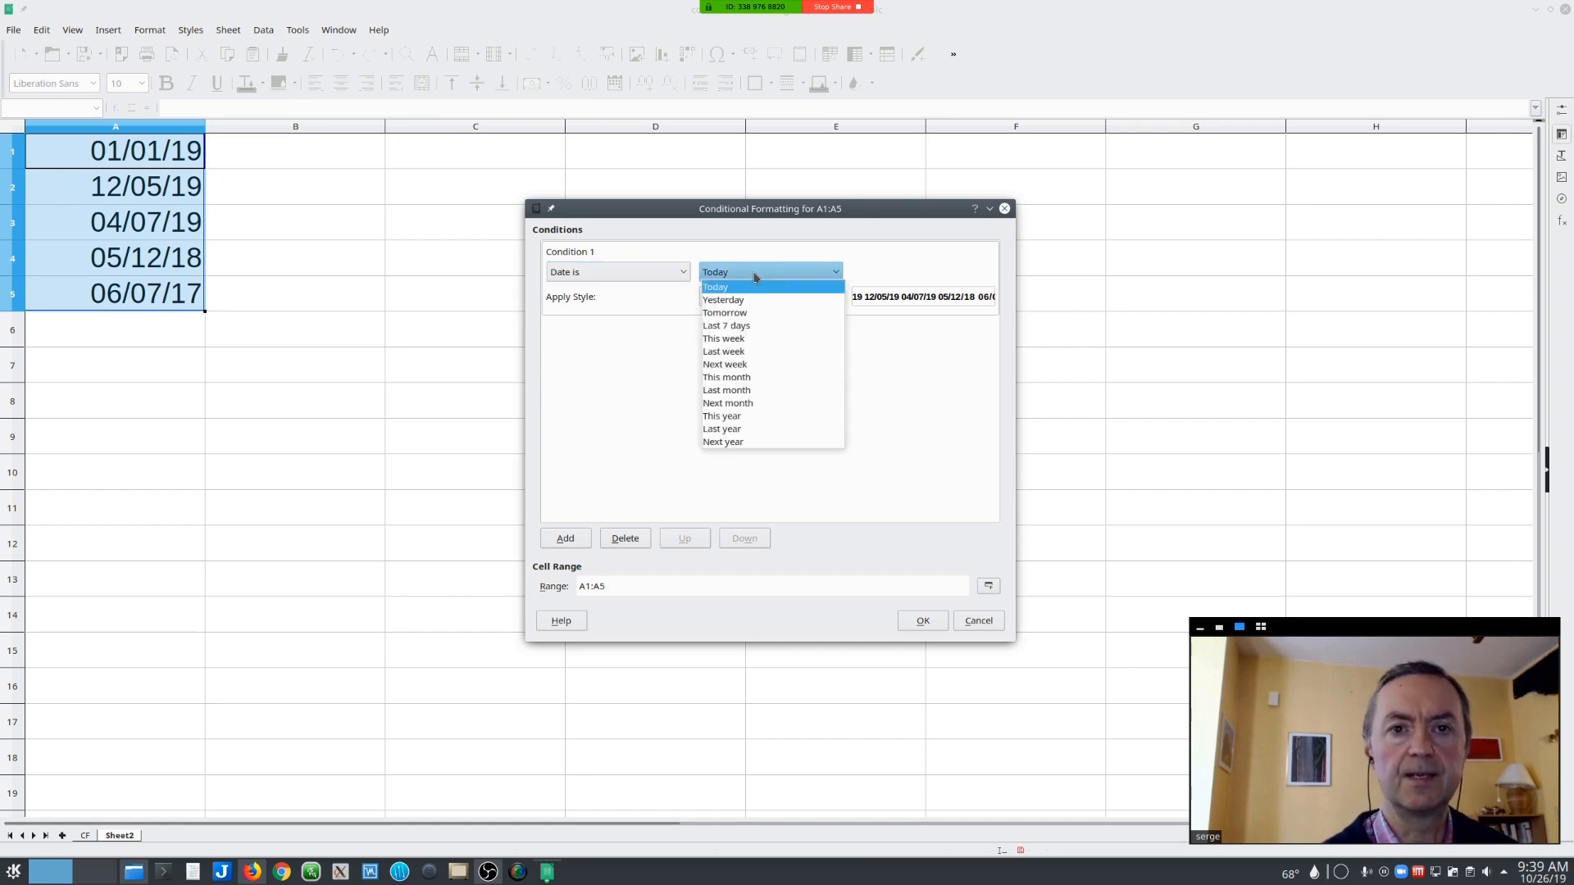
left_click(738, 416)
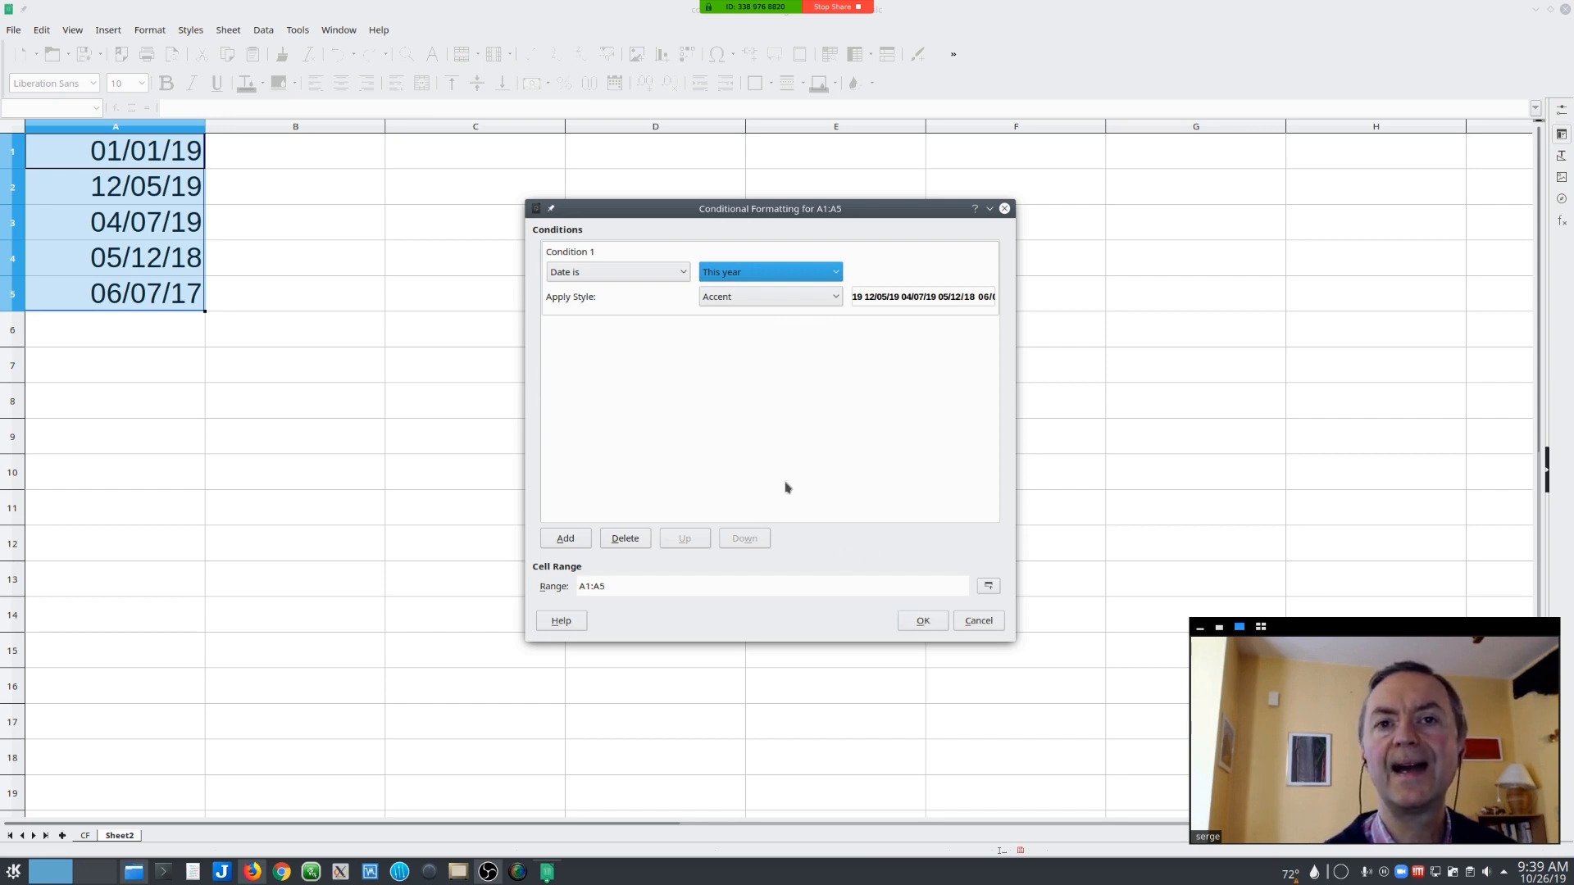
- Create a new cell style for the condition and name it This_Year
left_click(727, 300)
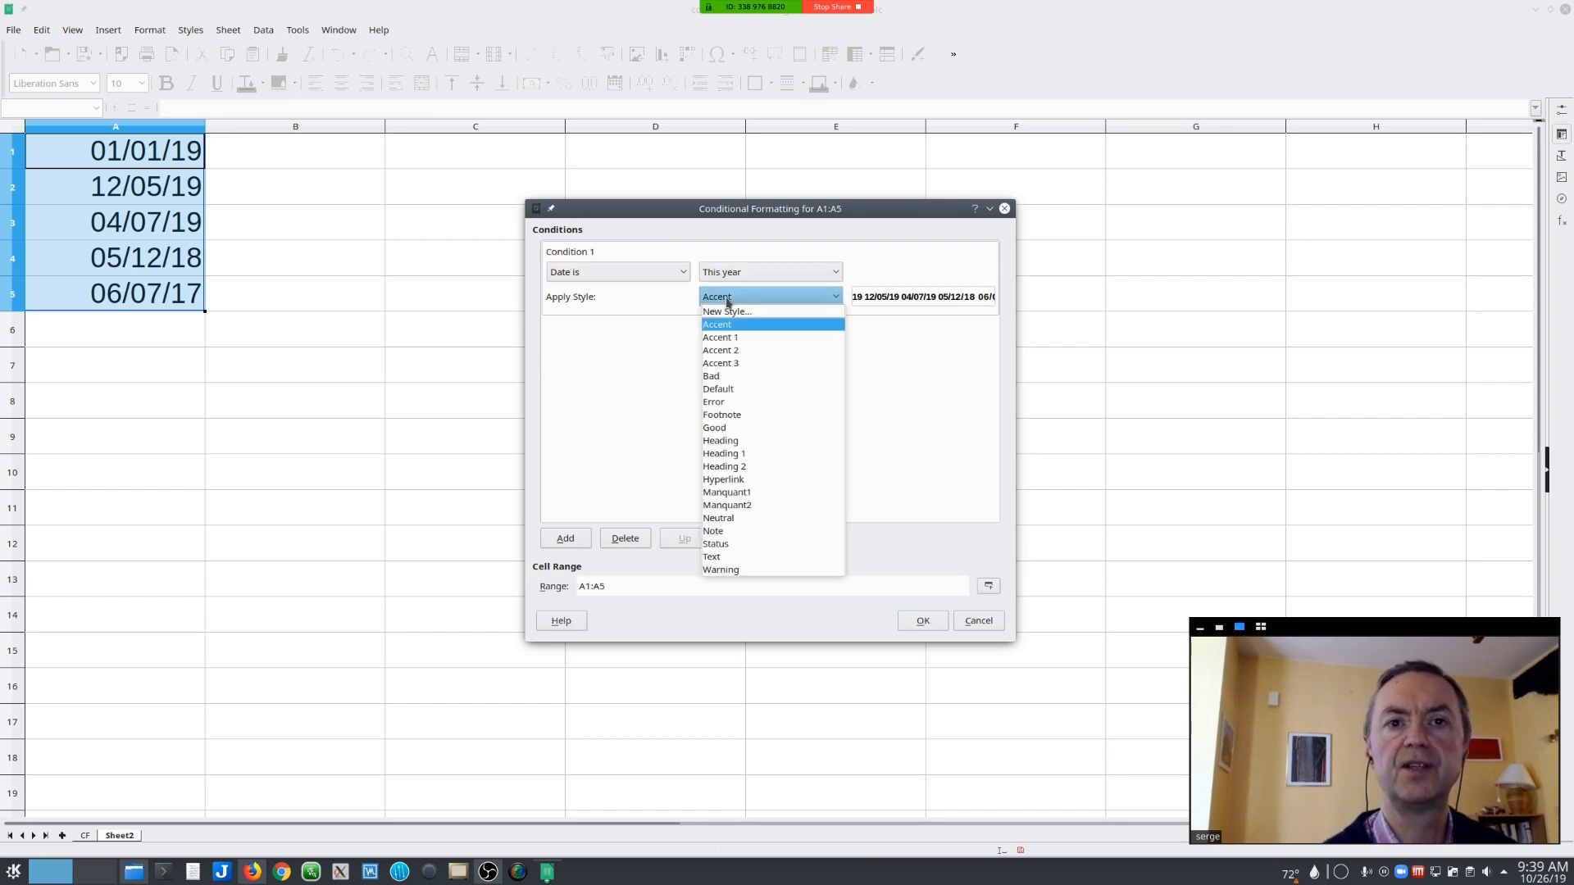
left_click(727, 311)
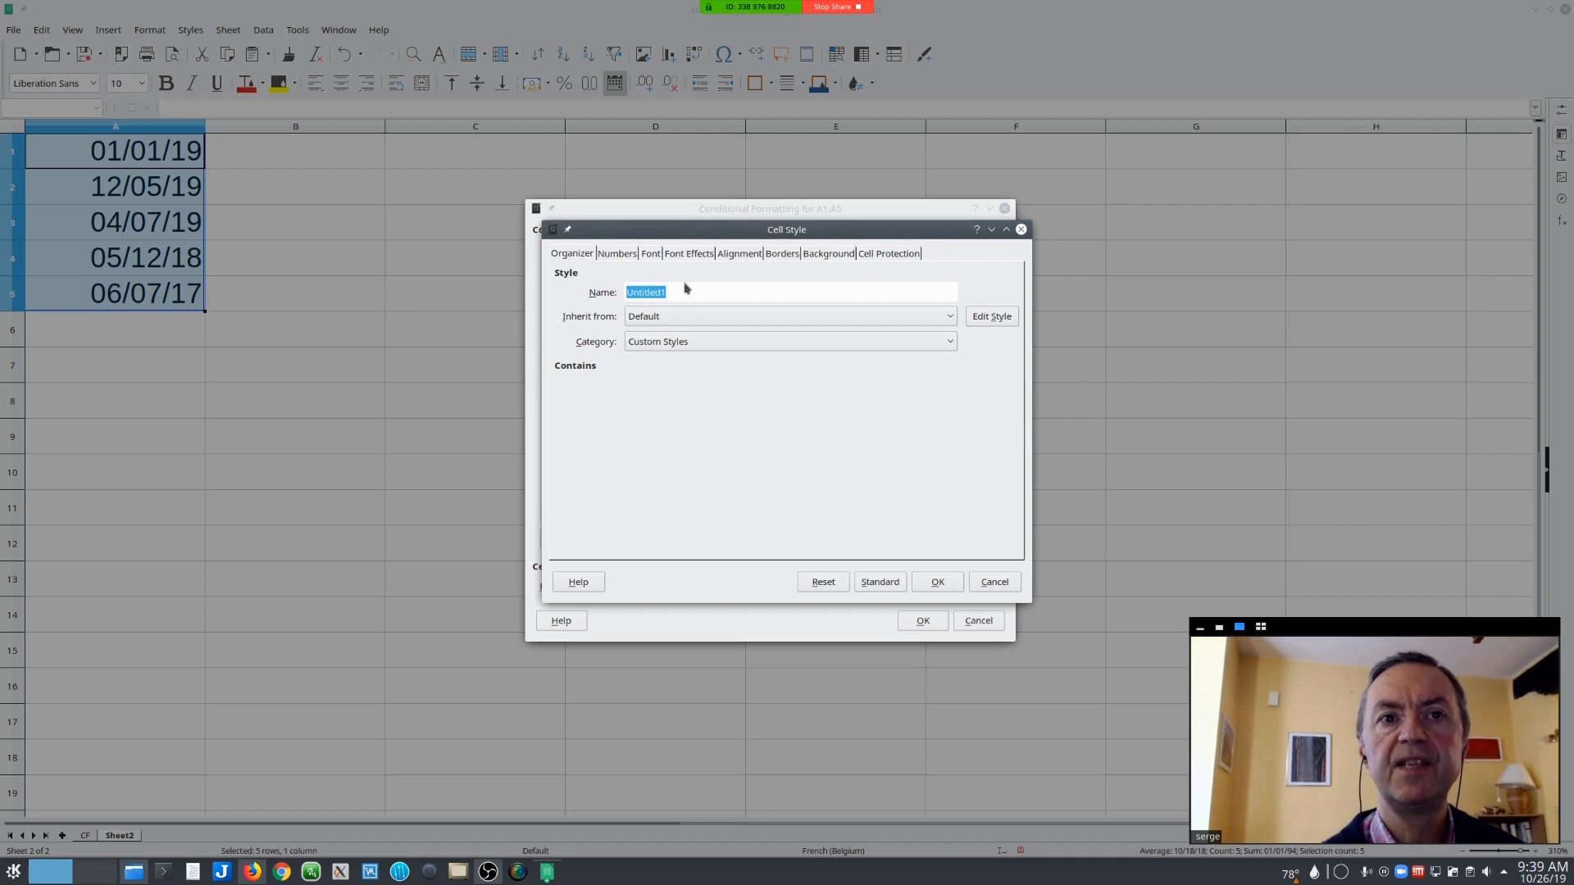
key("F1")
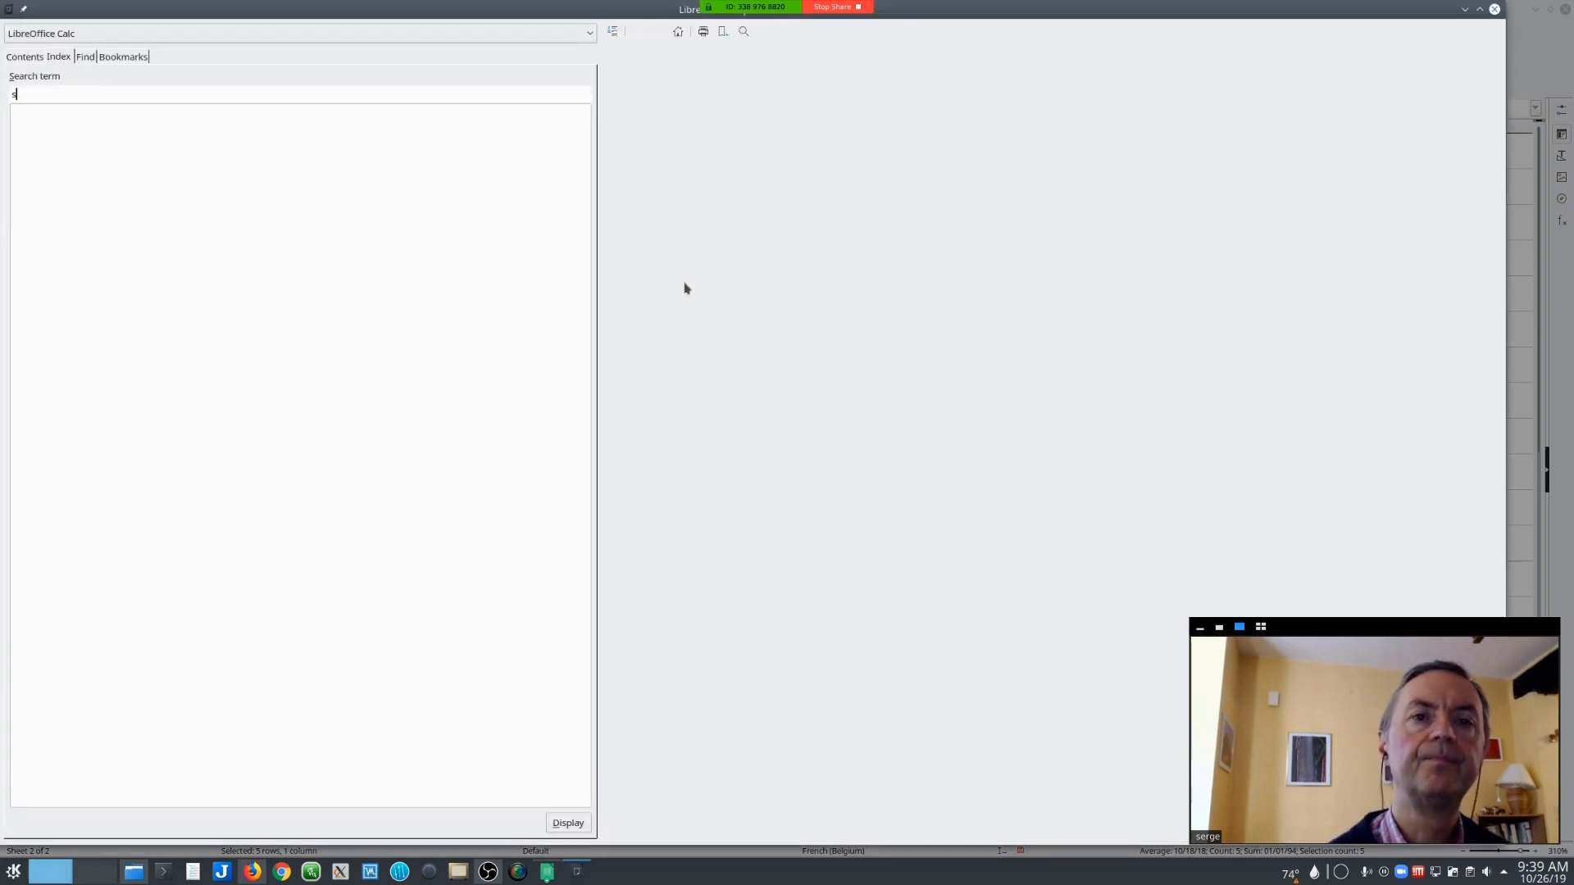
left_click(1494, 9)
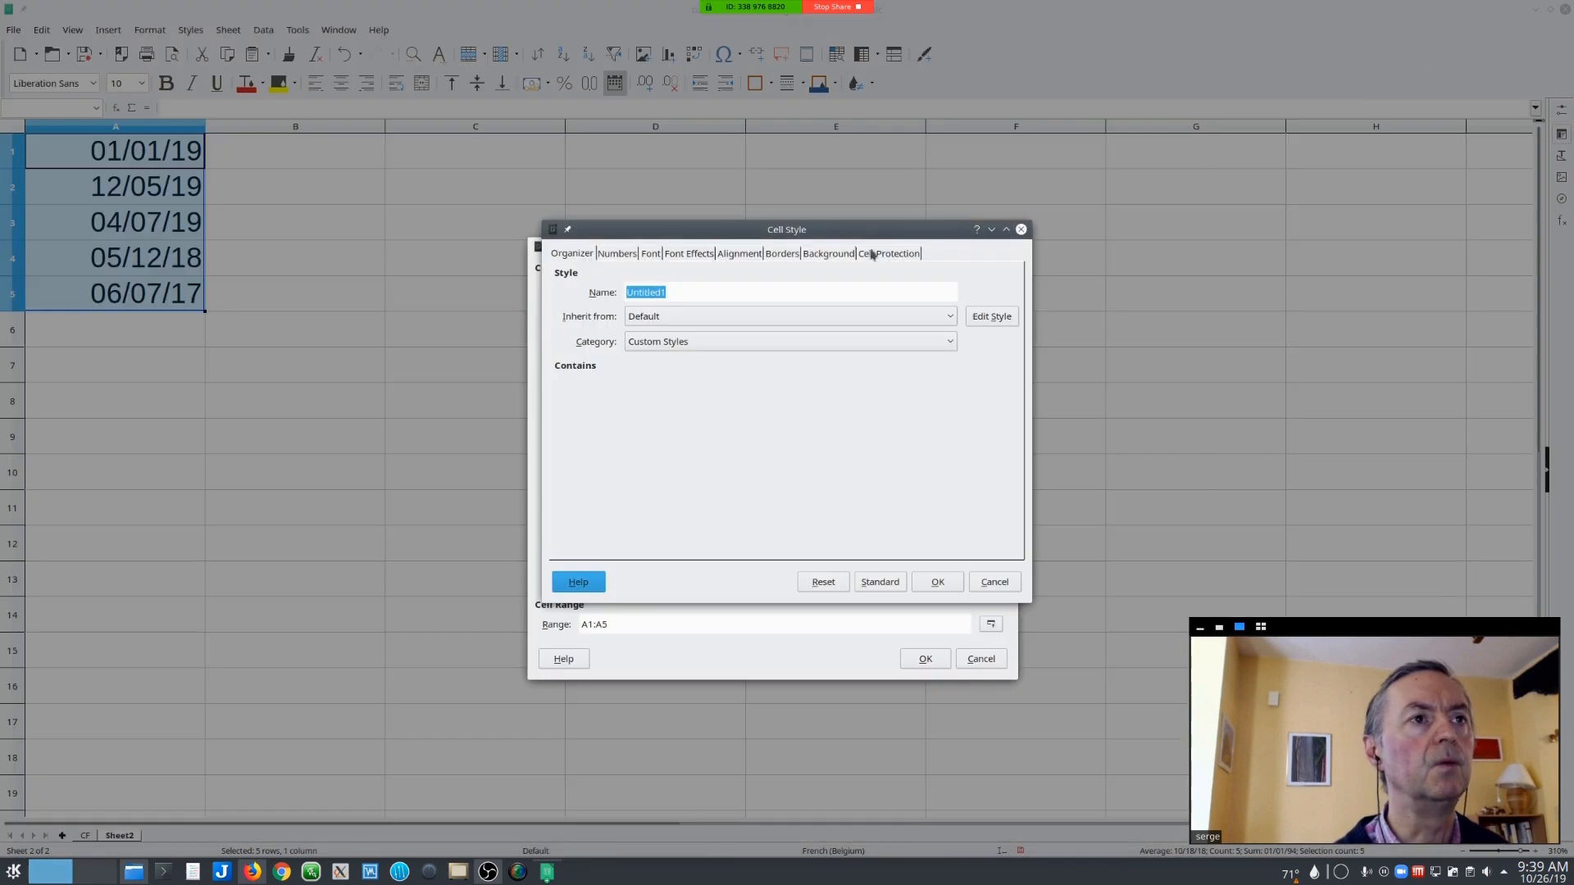
left_click(782, 293)
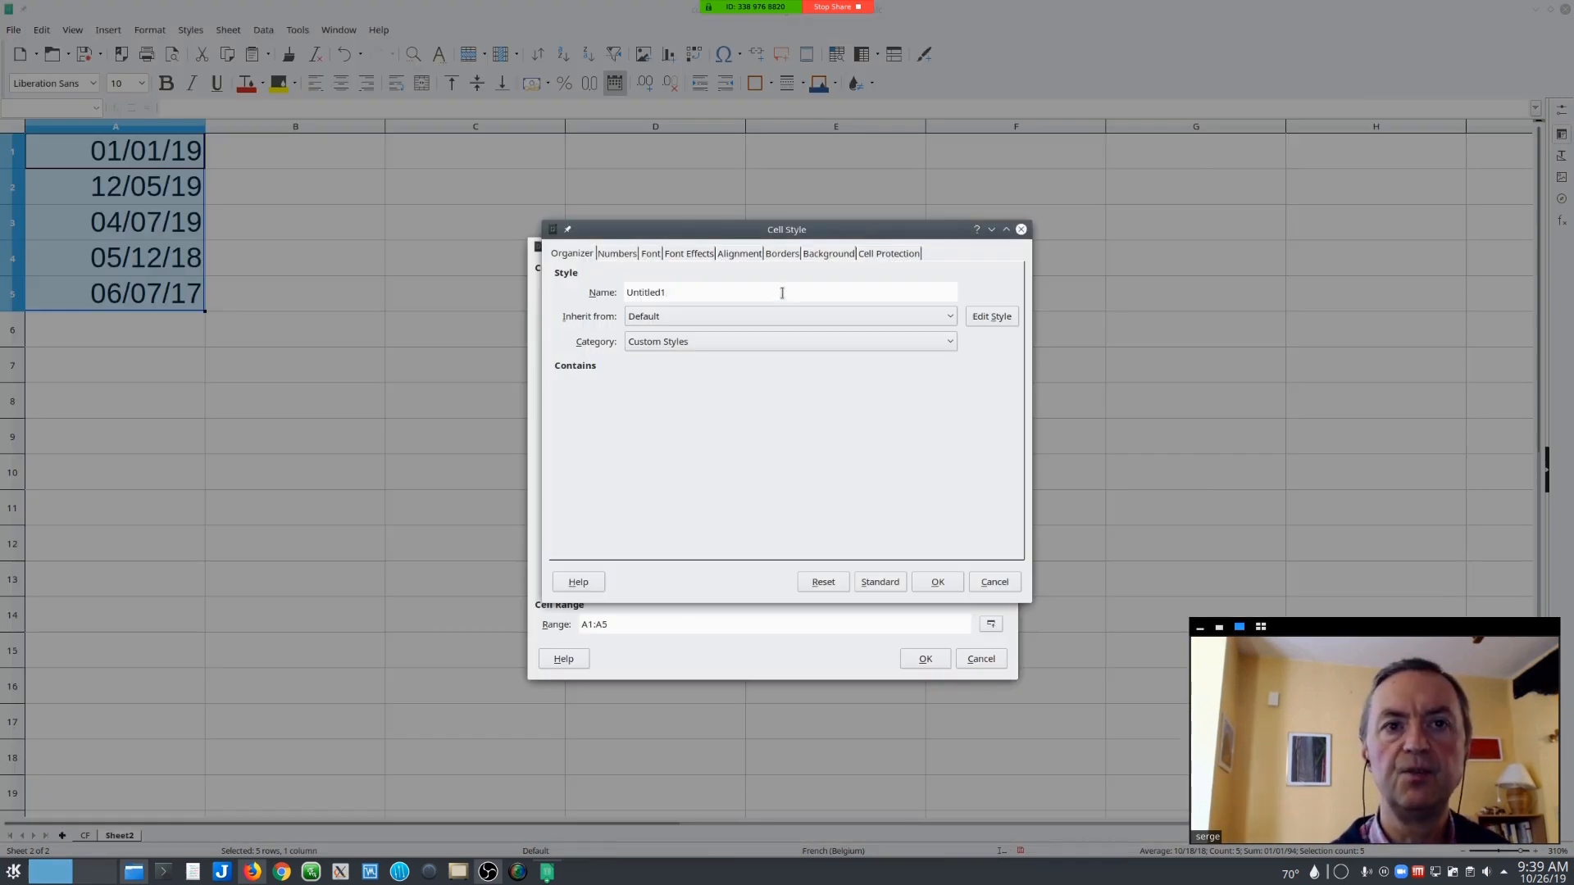
double_click(782, 293)
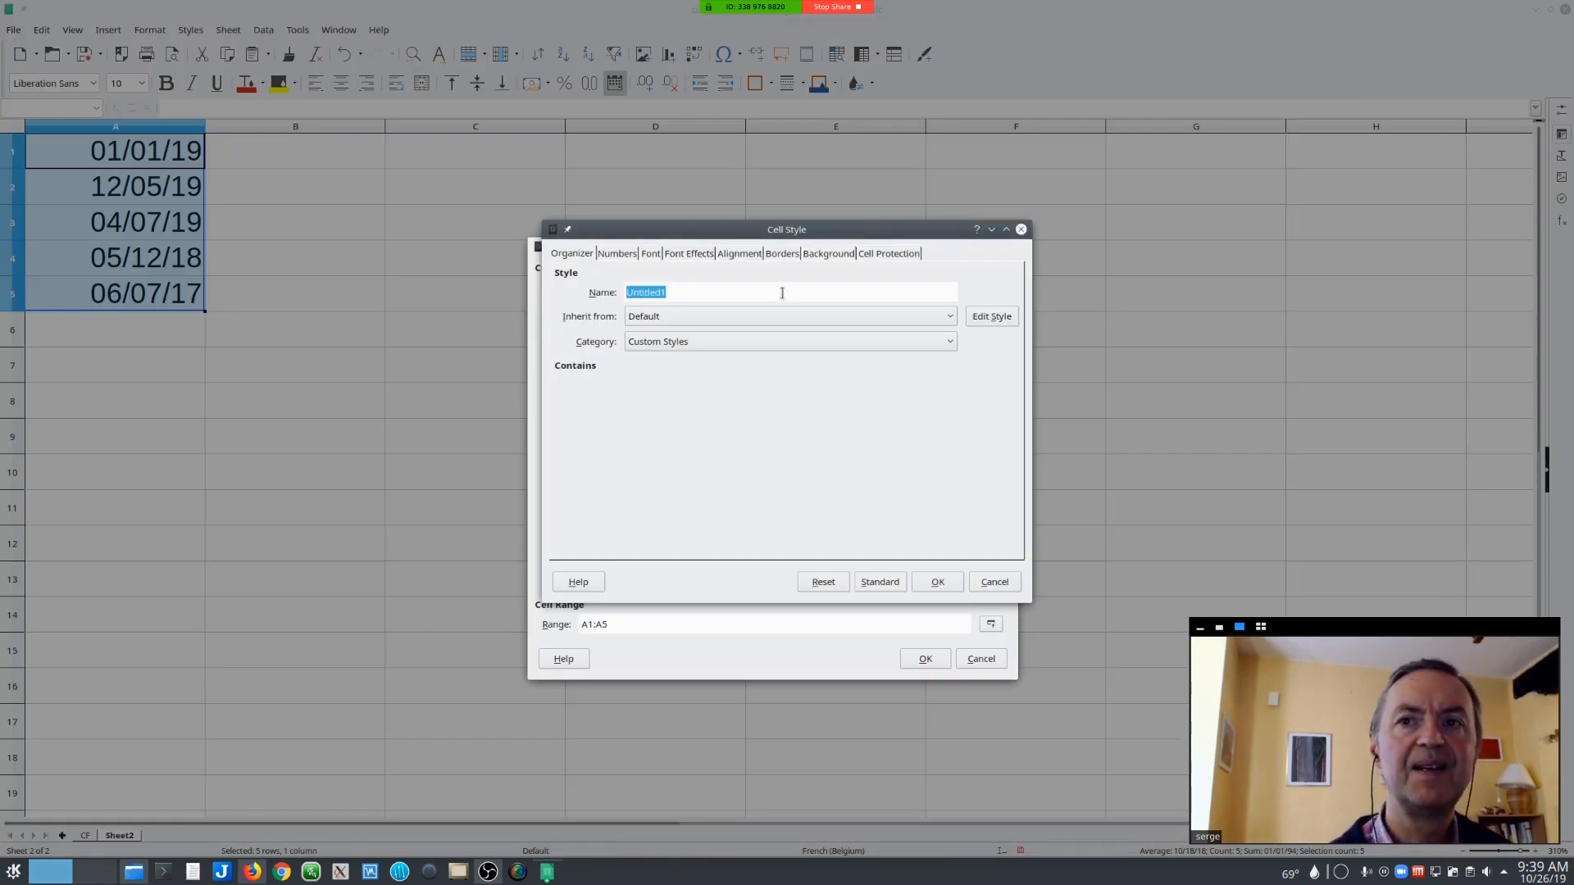
type("This Year")
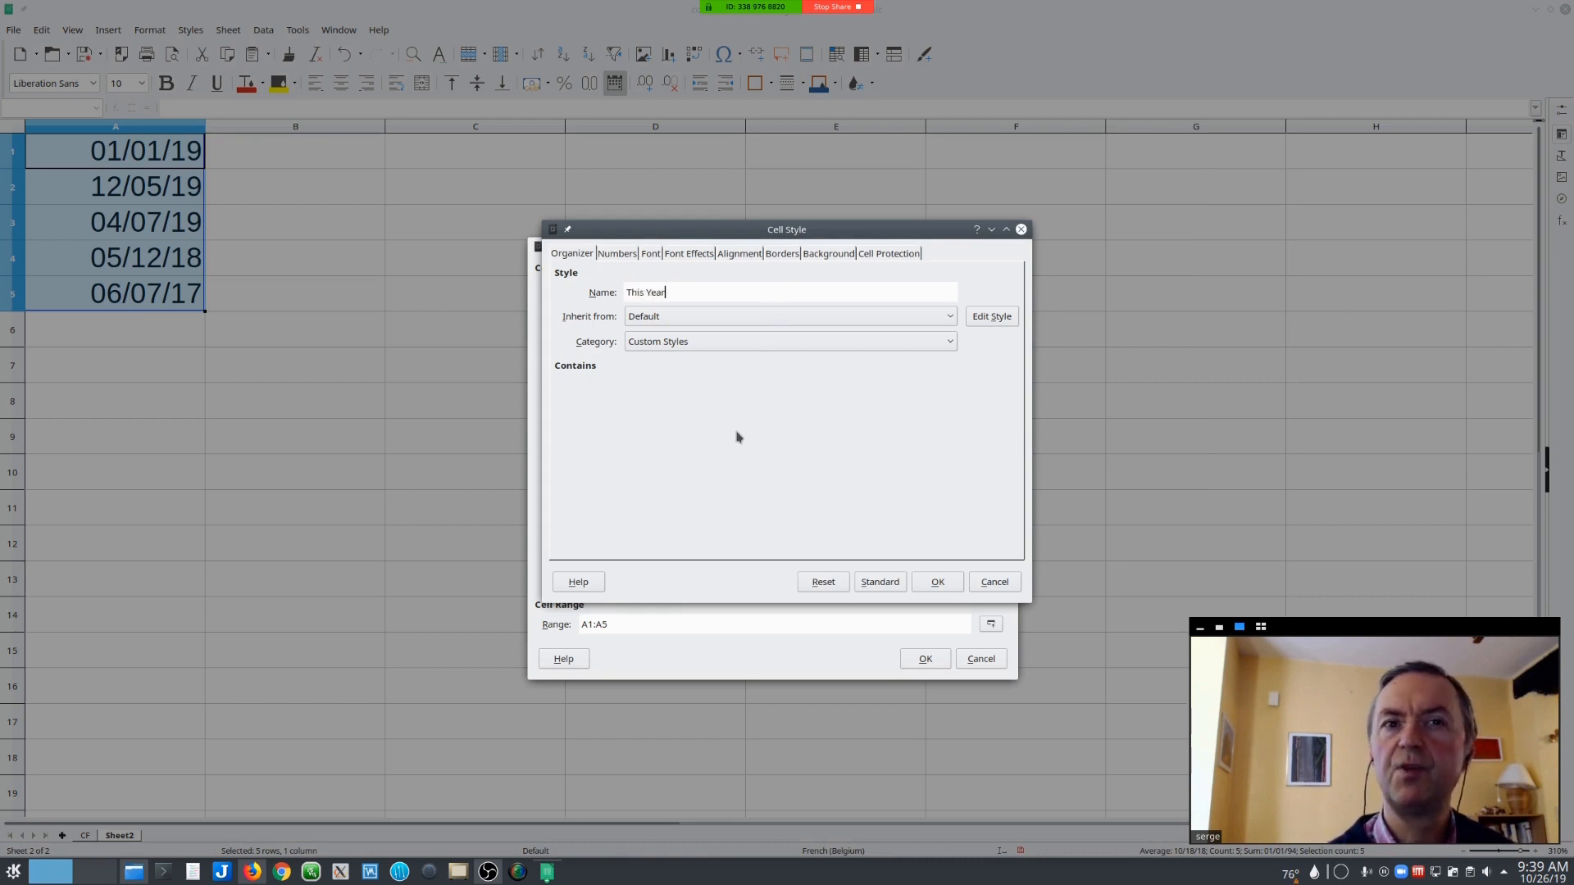
key("Left")
key("Left")
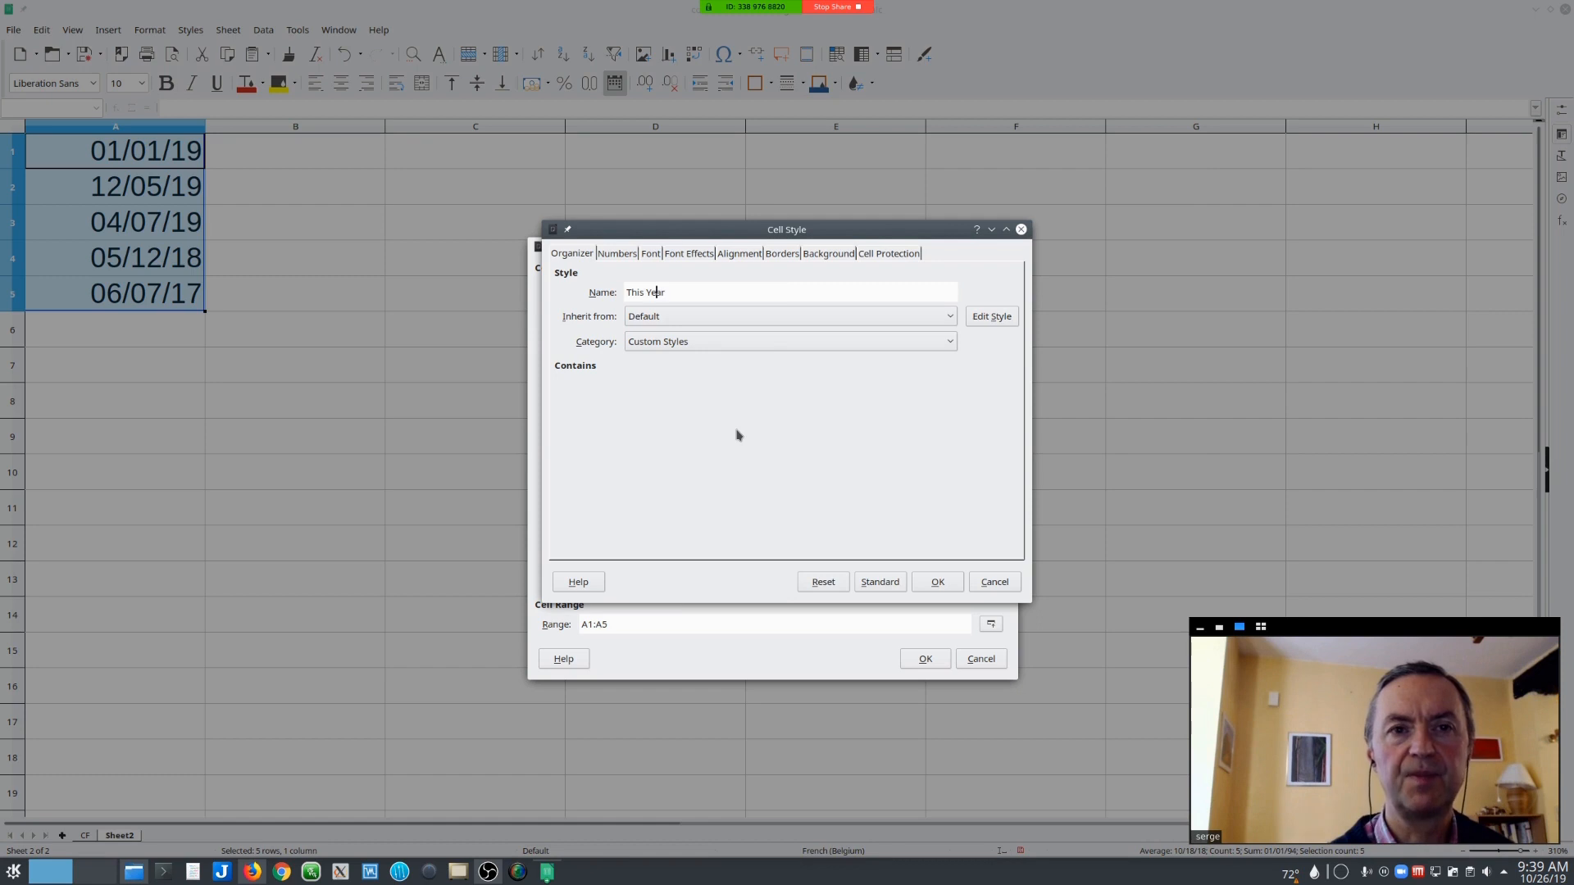
key("BackSpace")
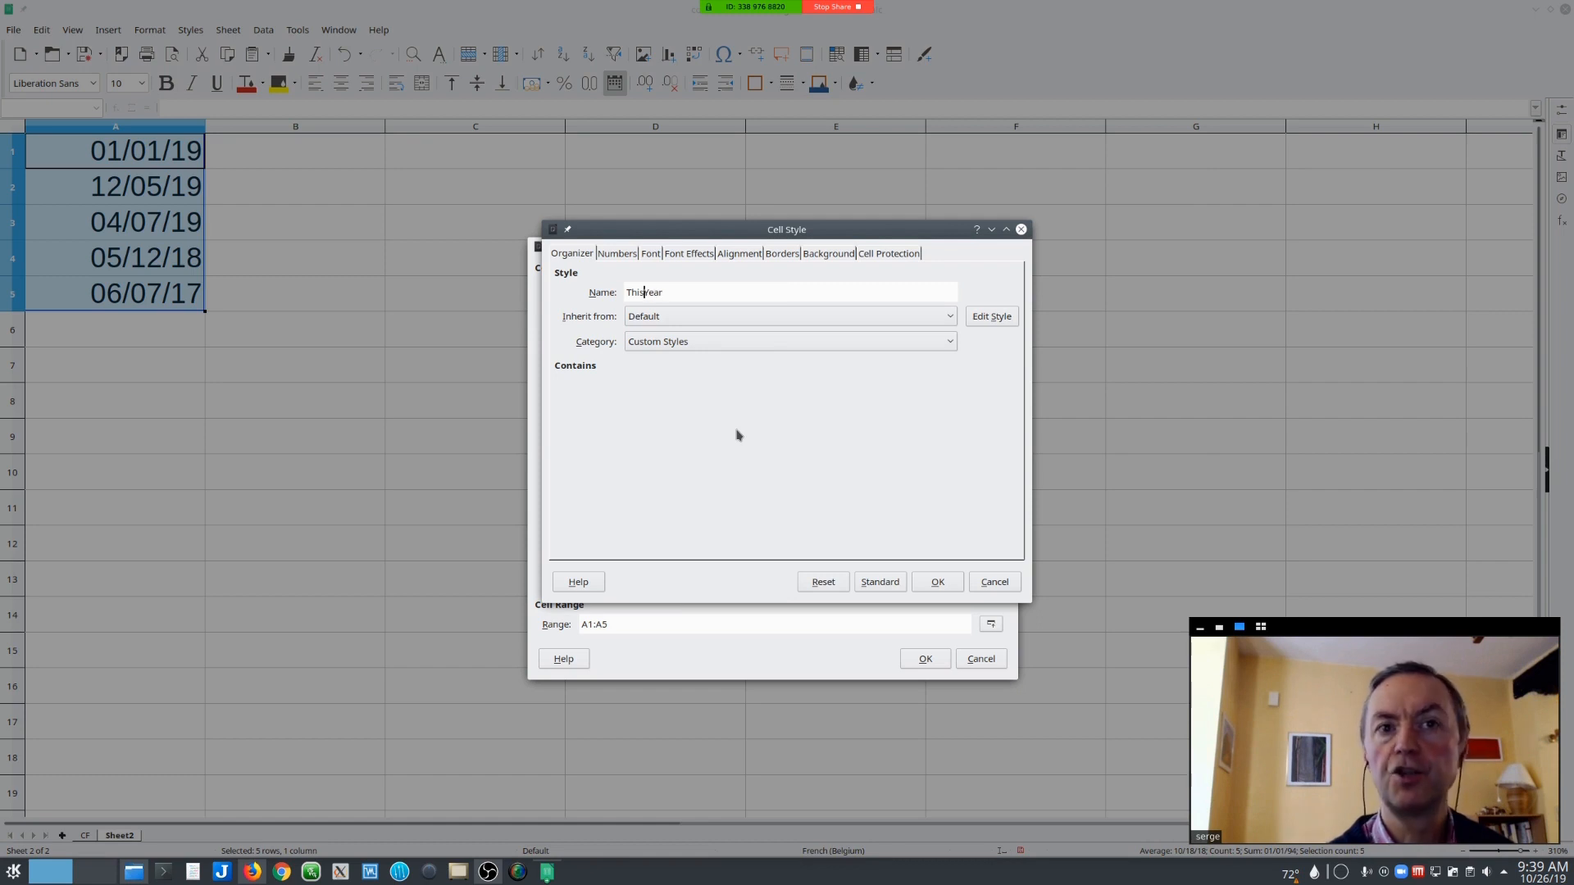
type("_")
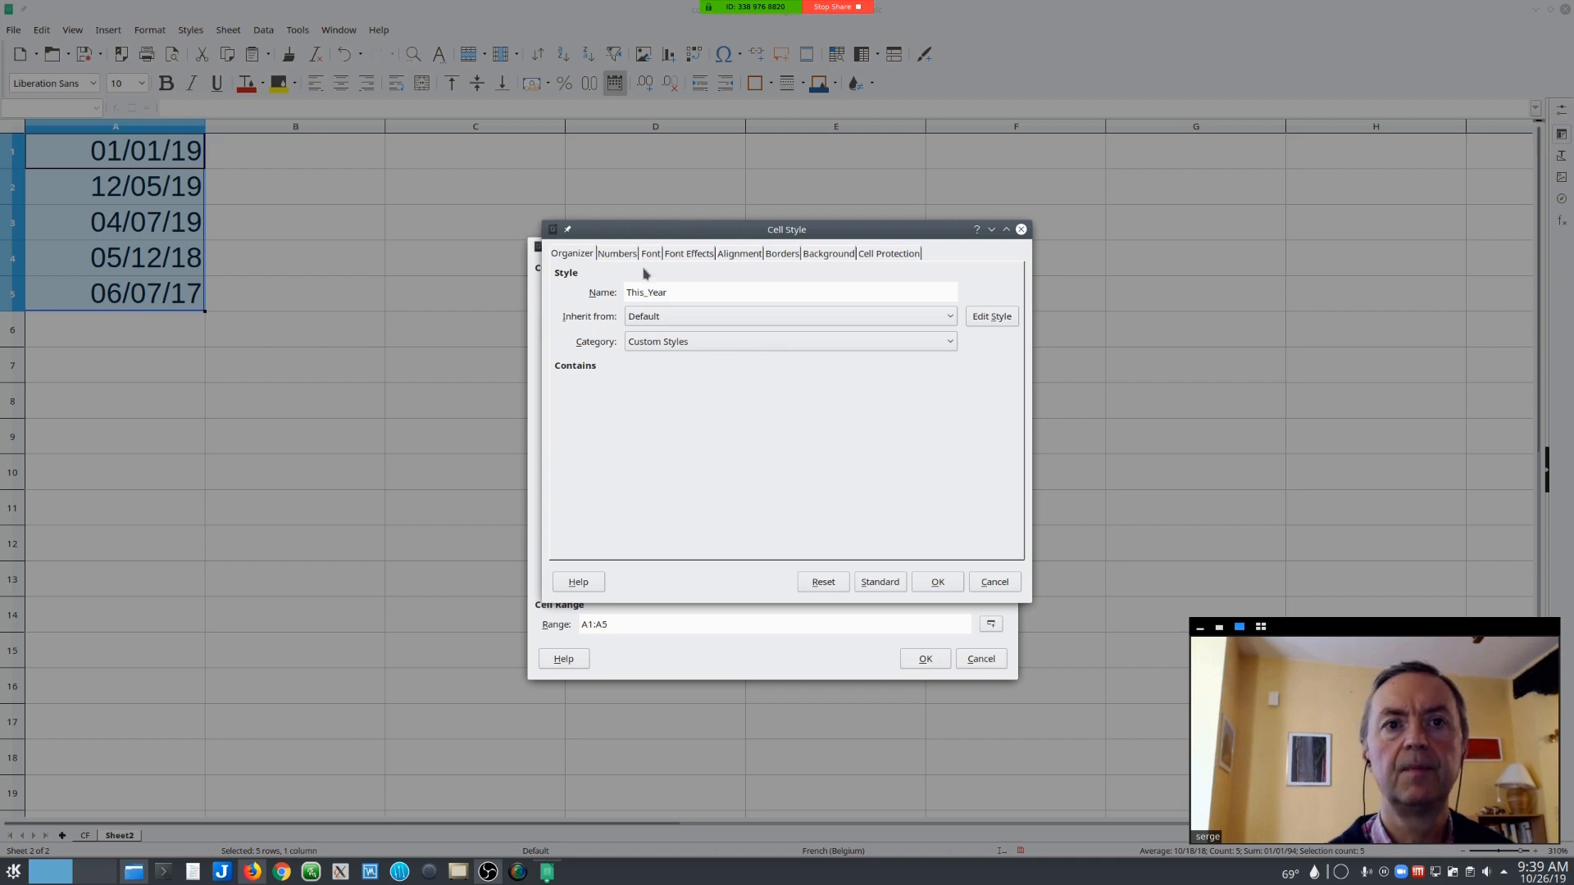
- Give the This_Year style a yellow background (hex ffff6d) and apply the conditional format to A1:A5
left_click(817, 255)
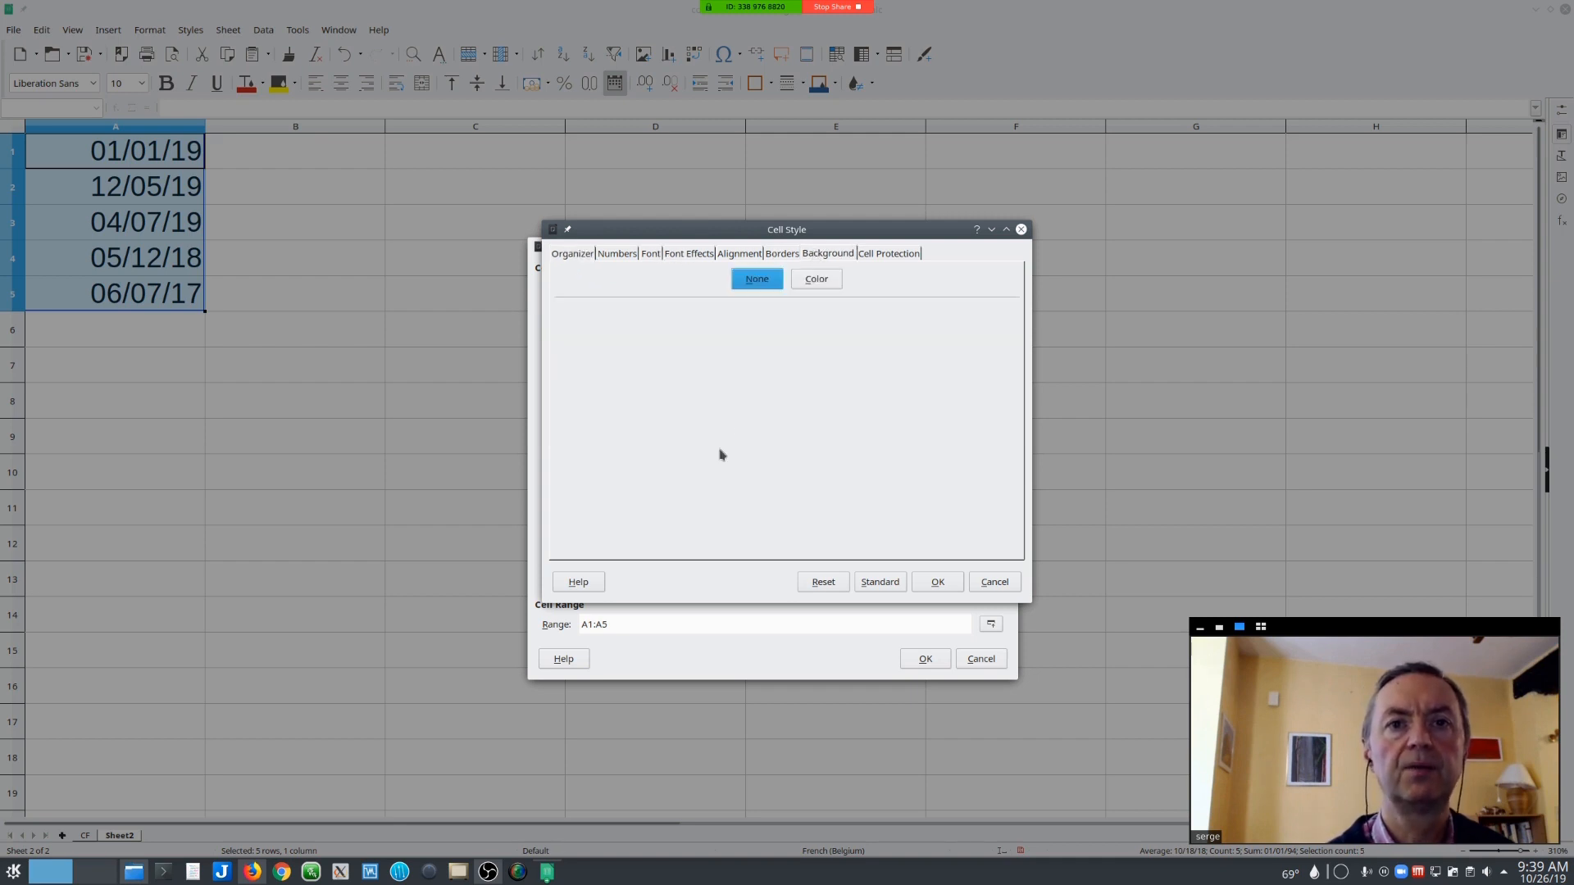
left_click(826, 285)
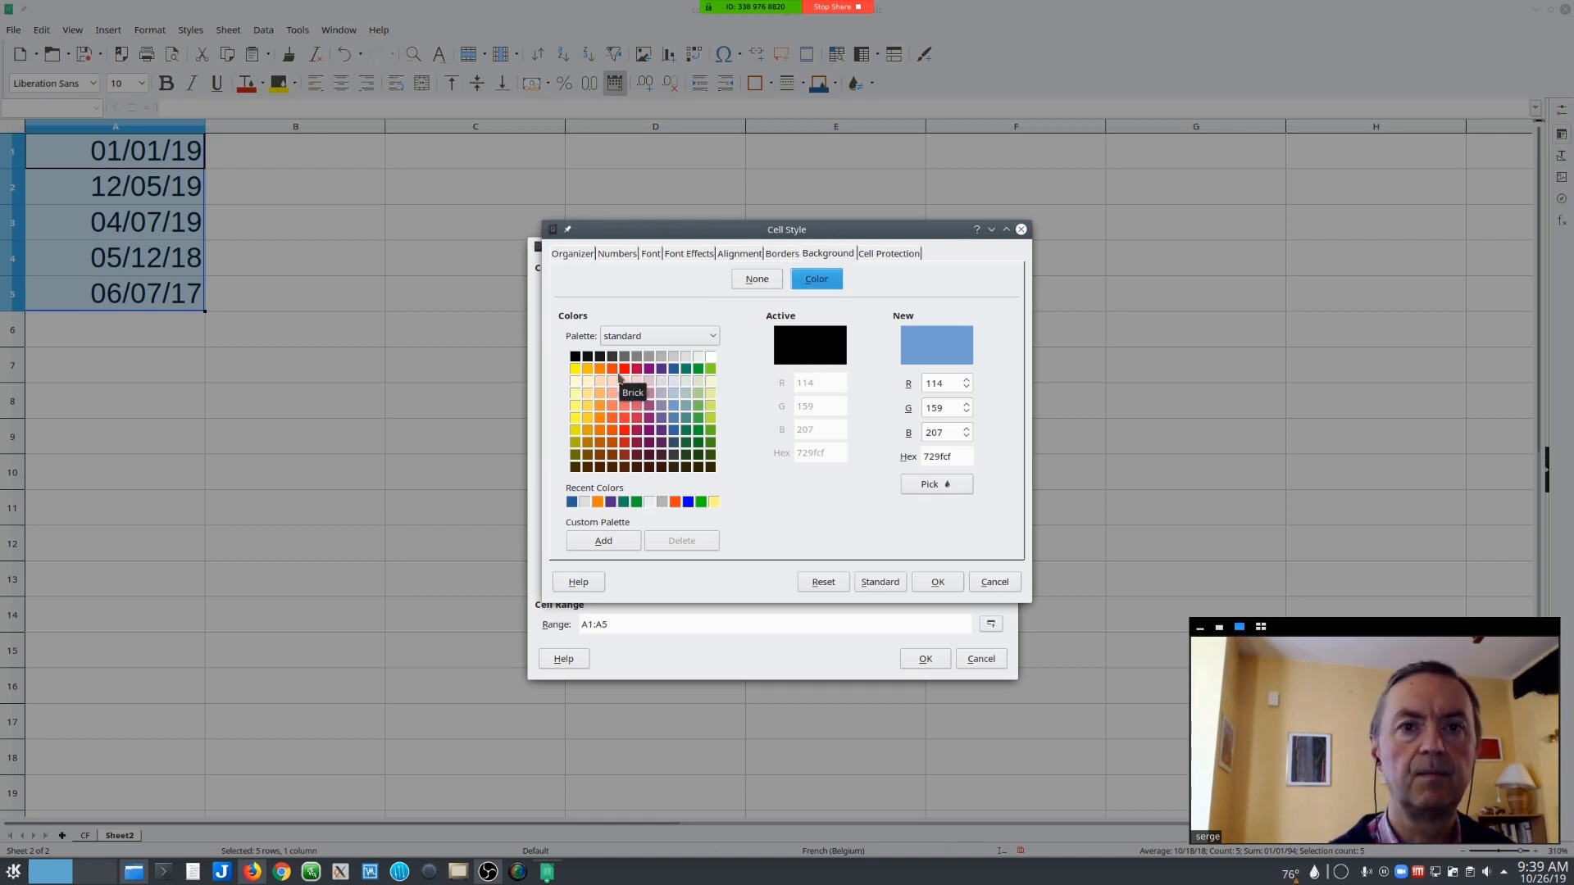
left_click(576, 406)
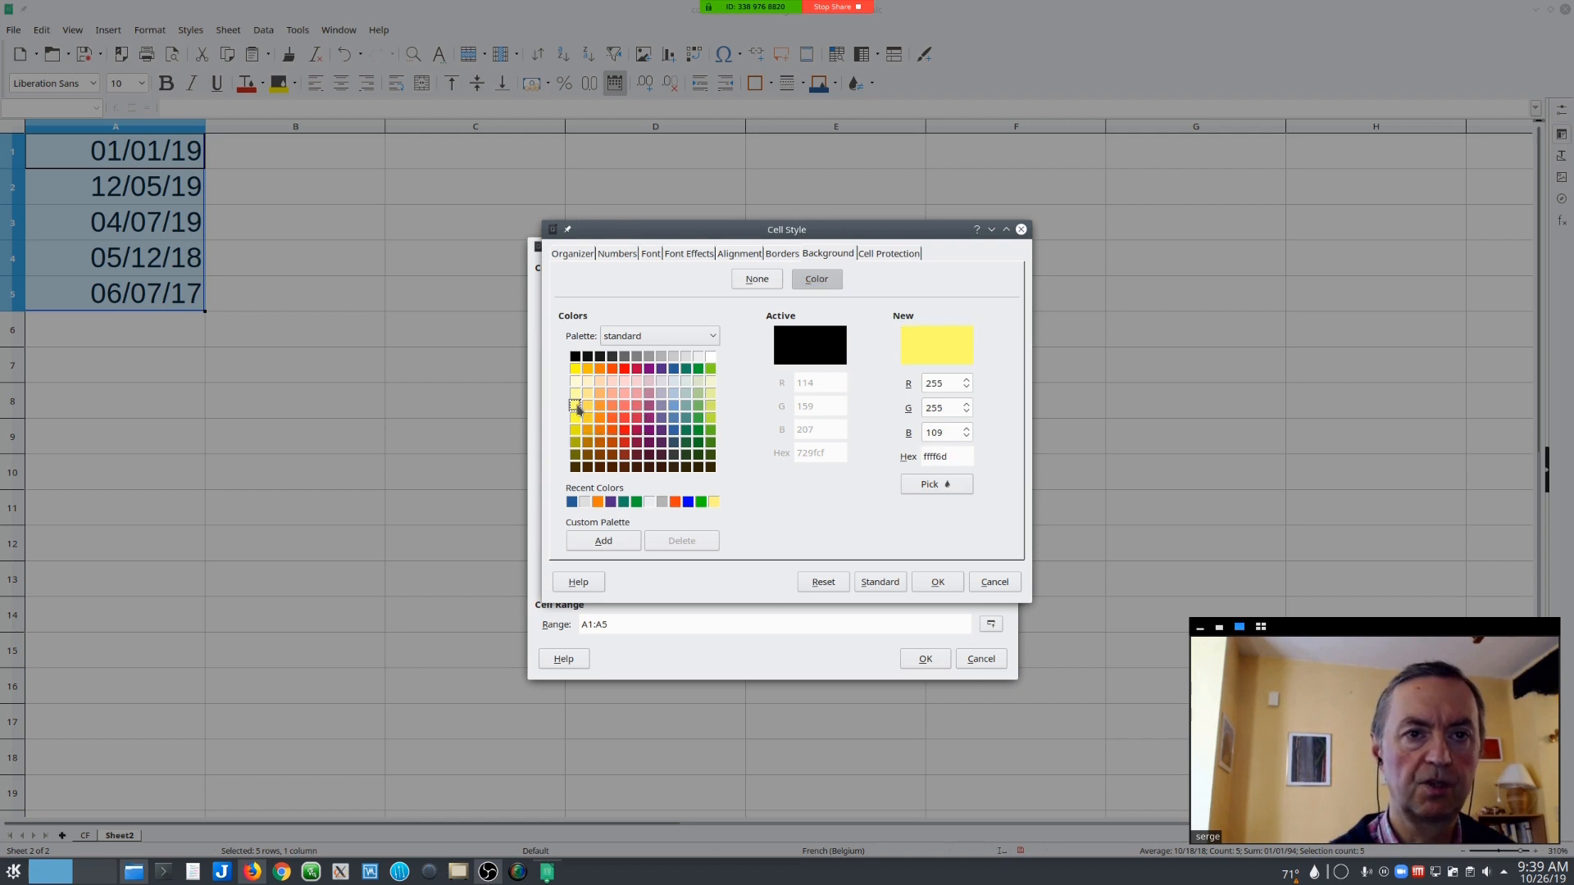
left_click(934, 582)
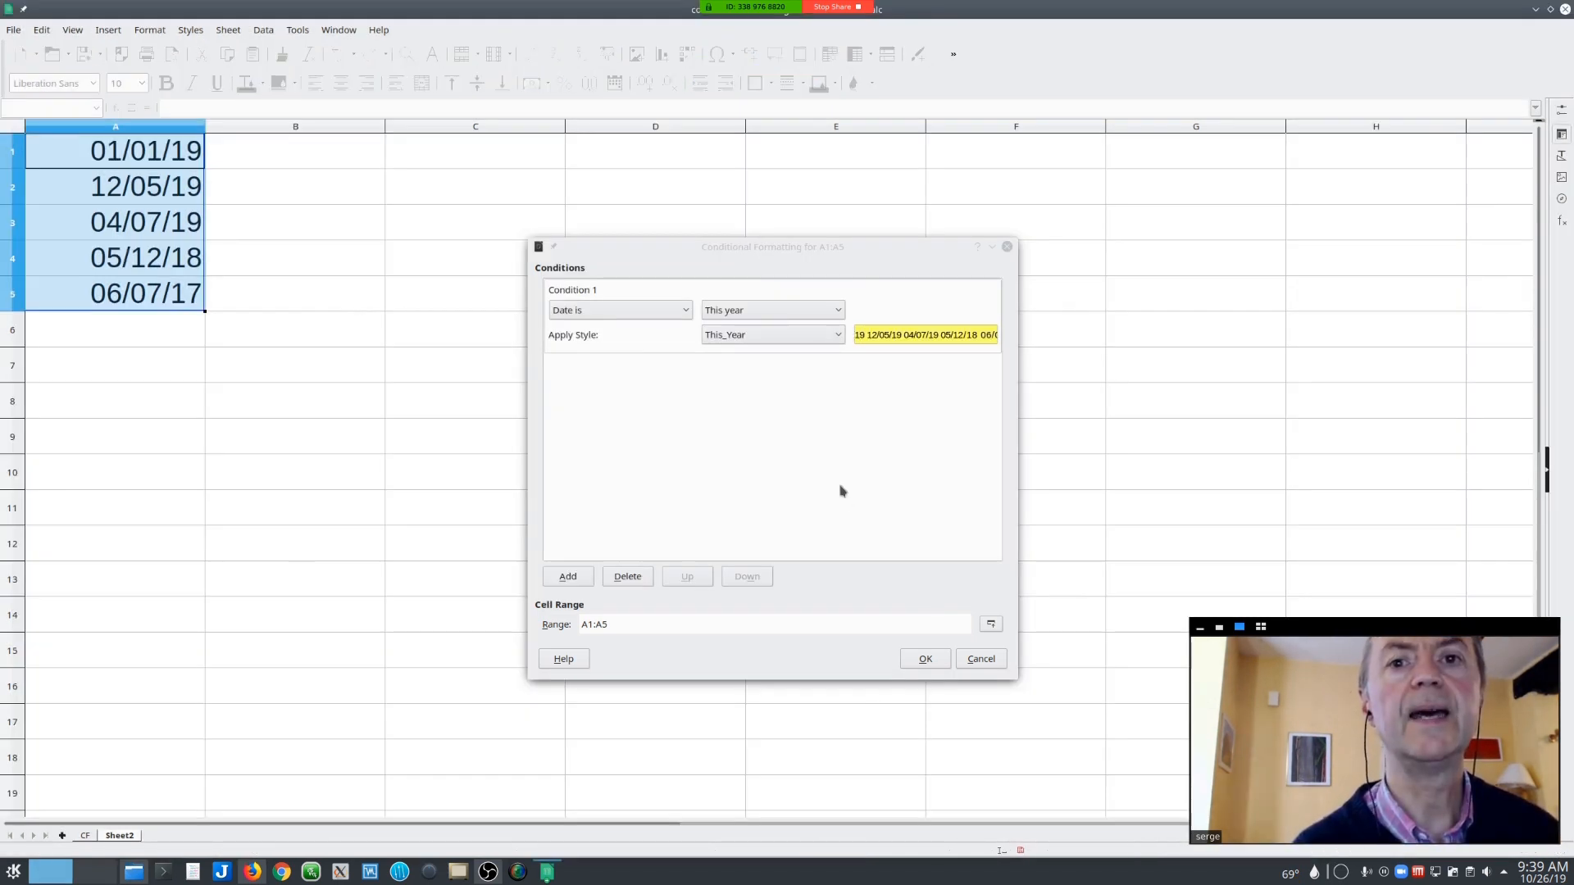
left_click(927, 659)
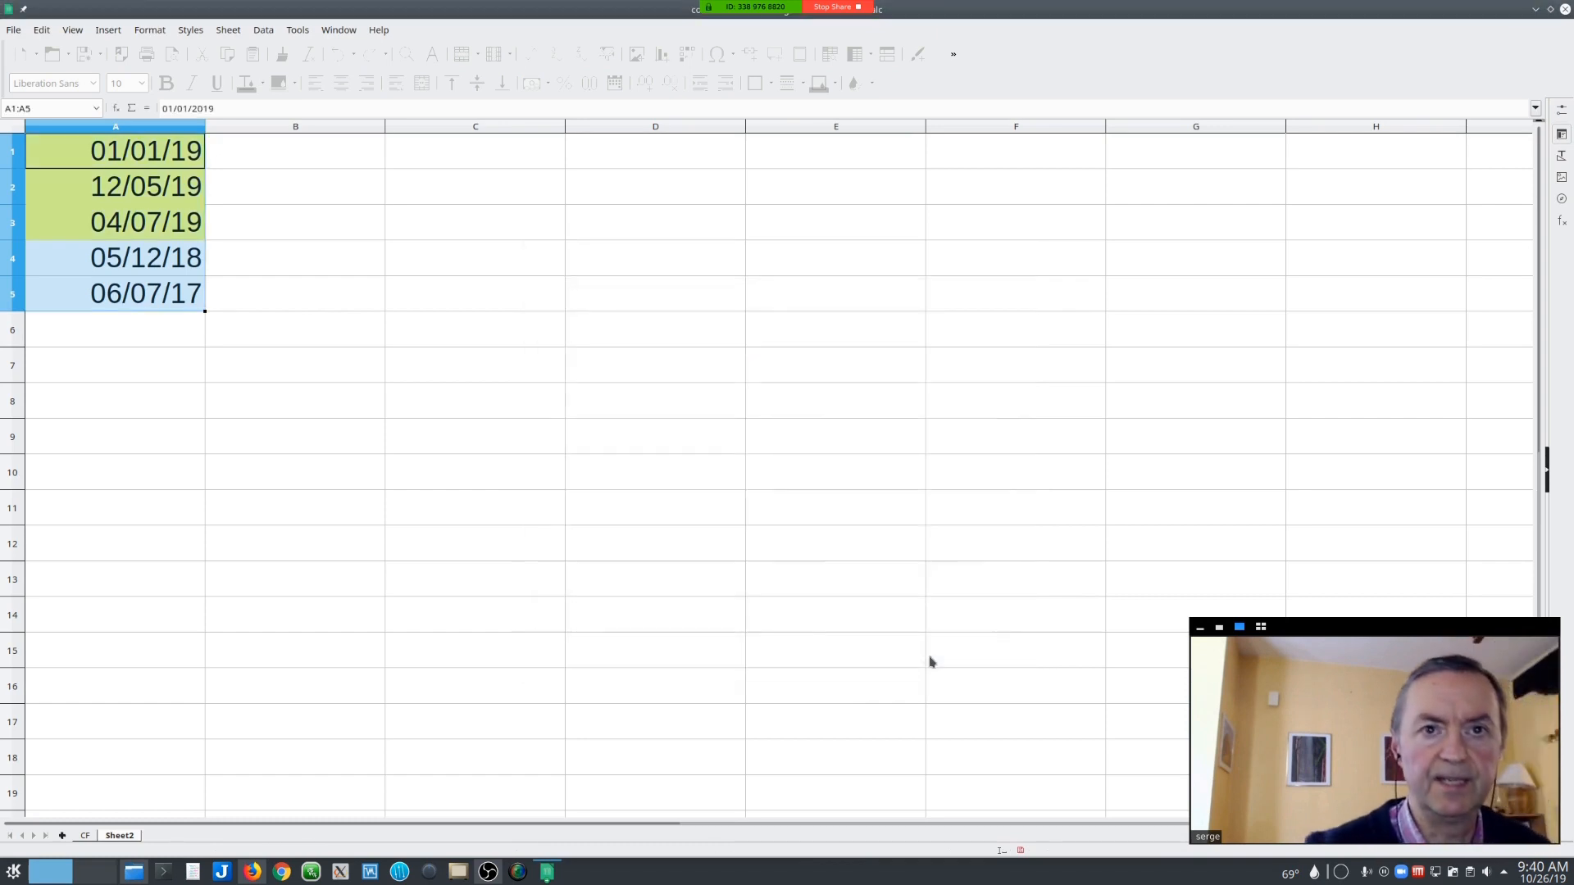
left_click(335, 318)
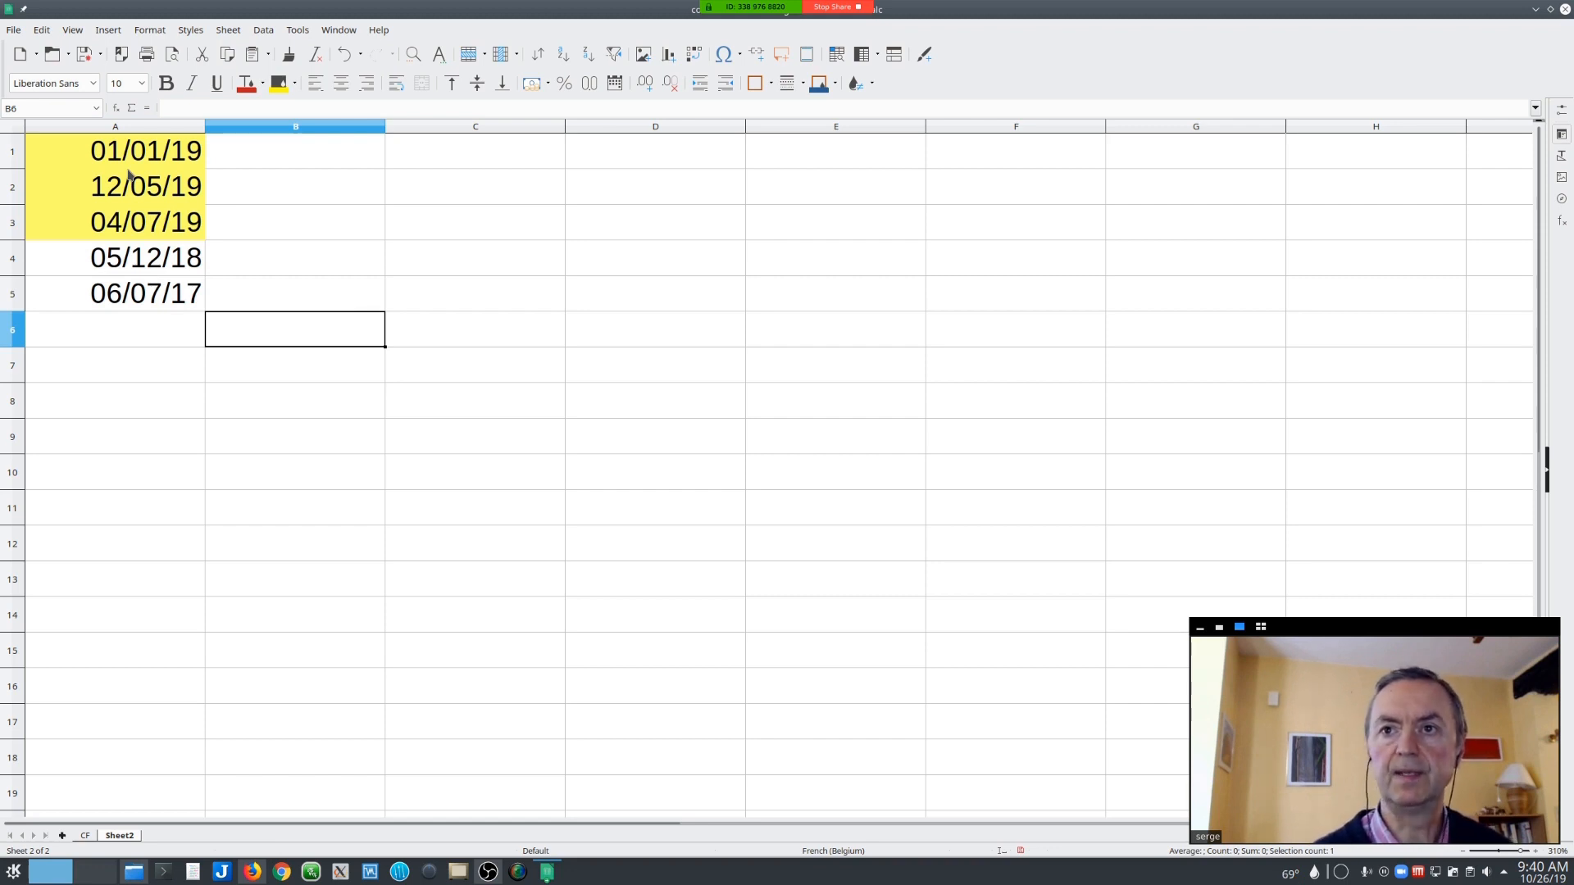
left_click(284, 155)
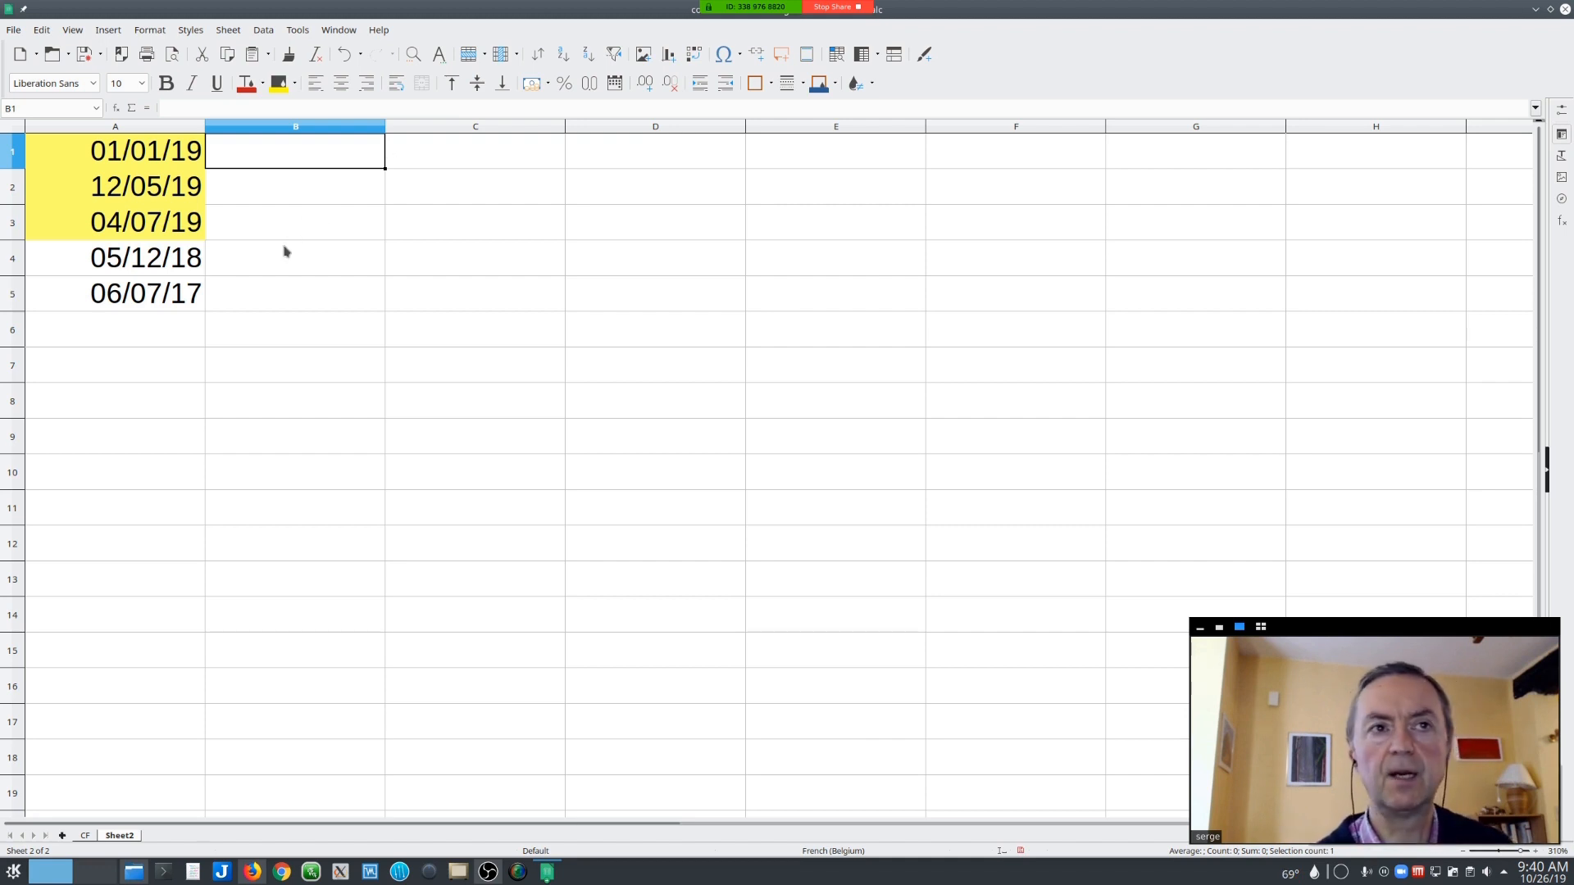
- Open the existing conditional format of A1:A5 for editing and review the available date period options
left_click_drag(122, 150, 124, 291)
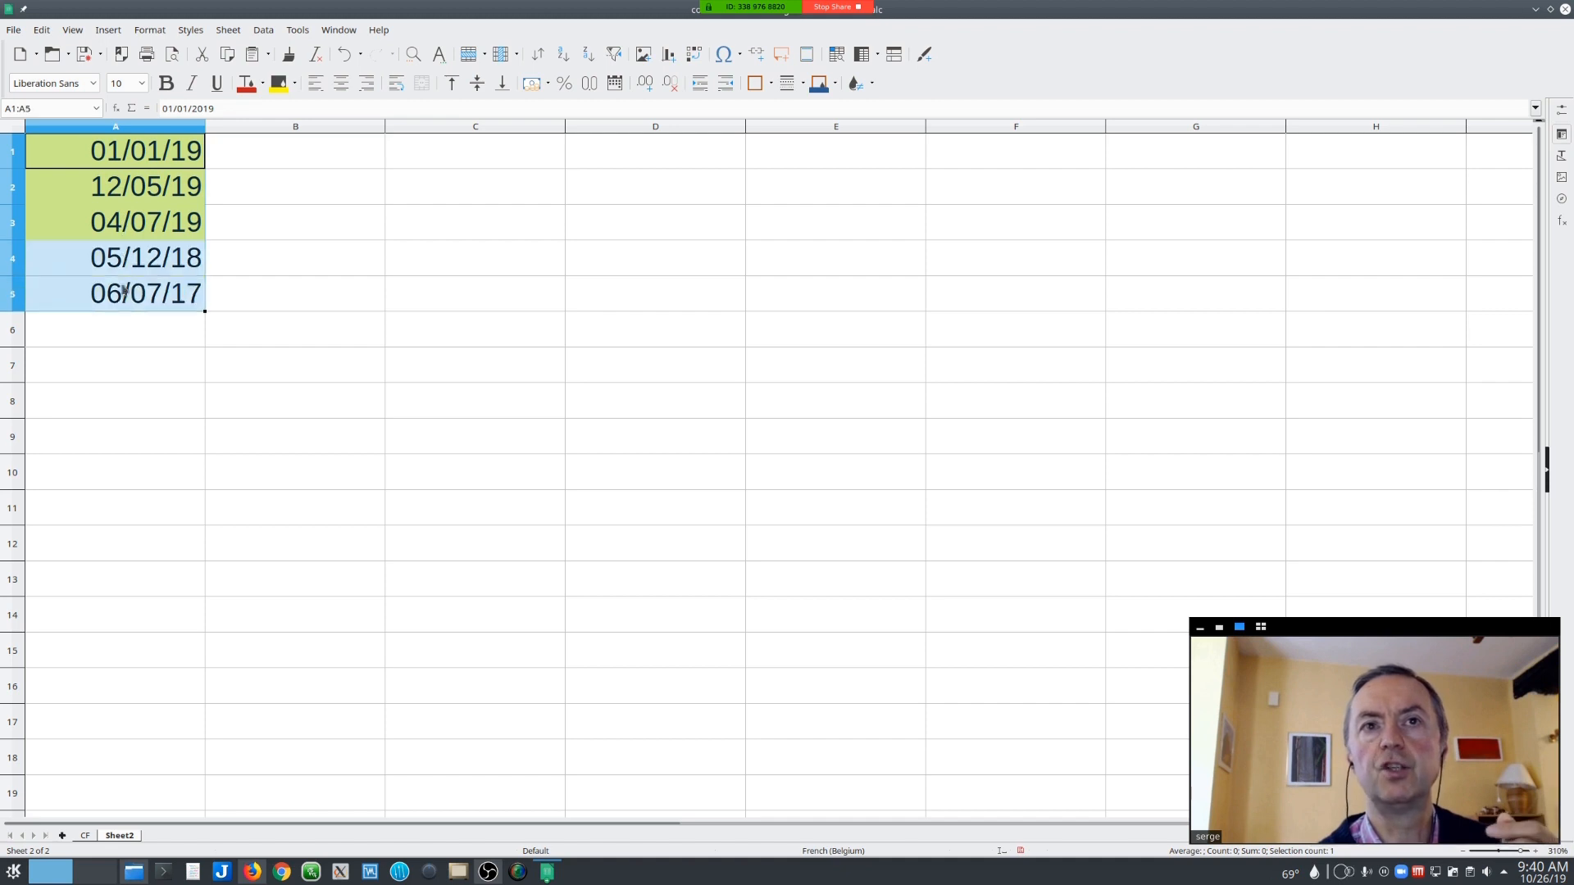
left_click(871, 88)
left_click(881, 163)
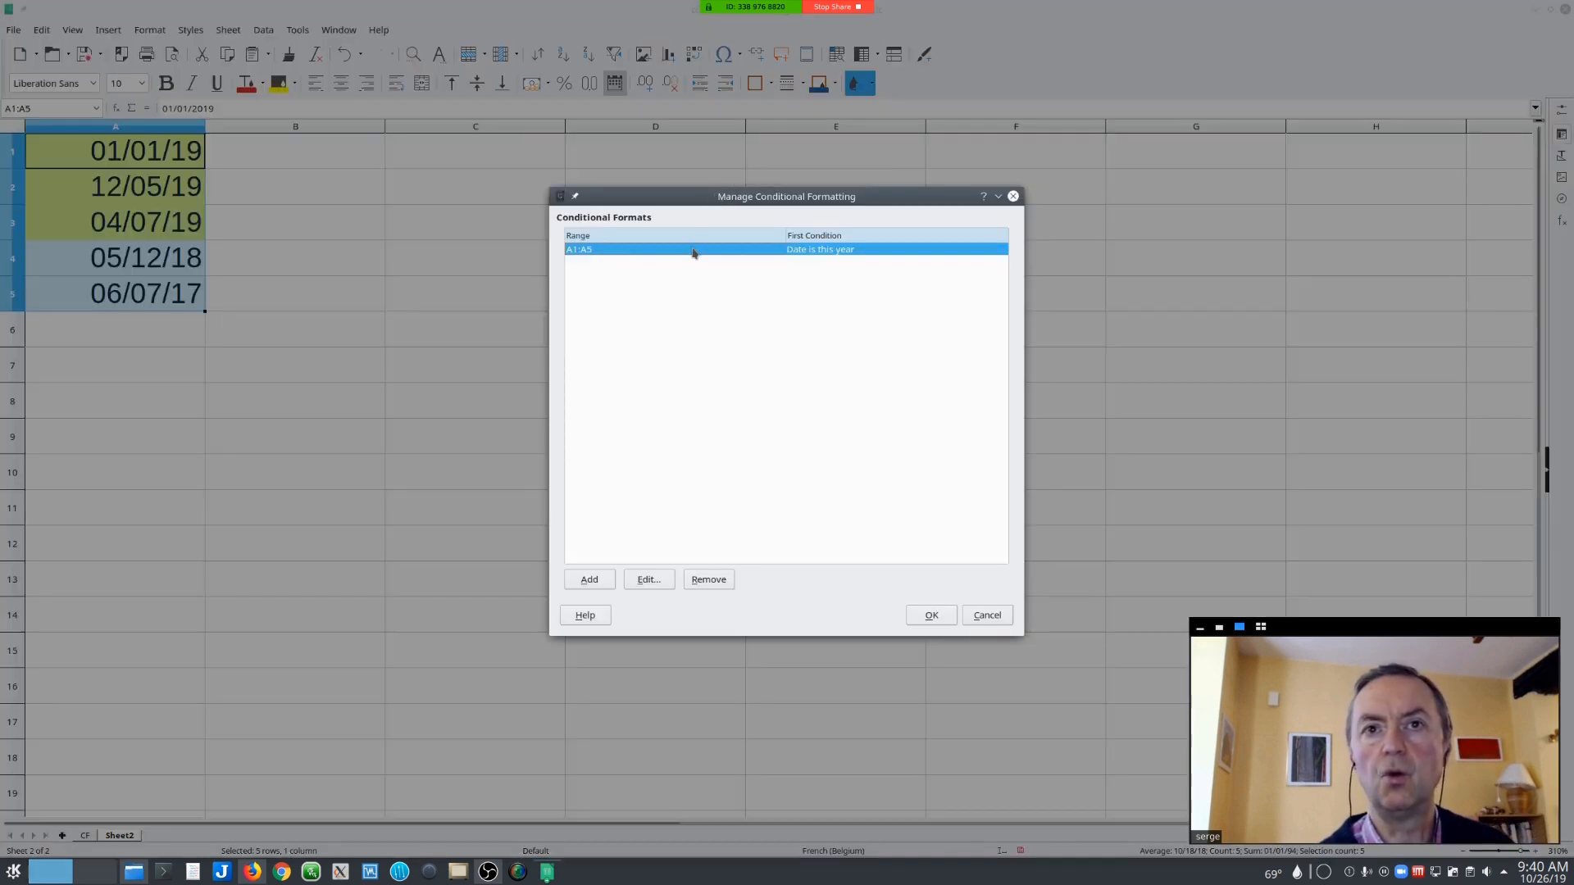
double_click(693, 252)
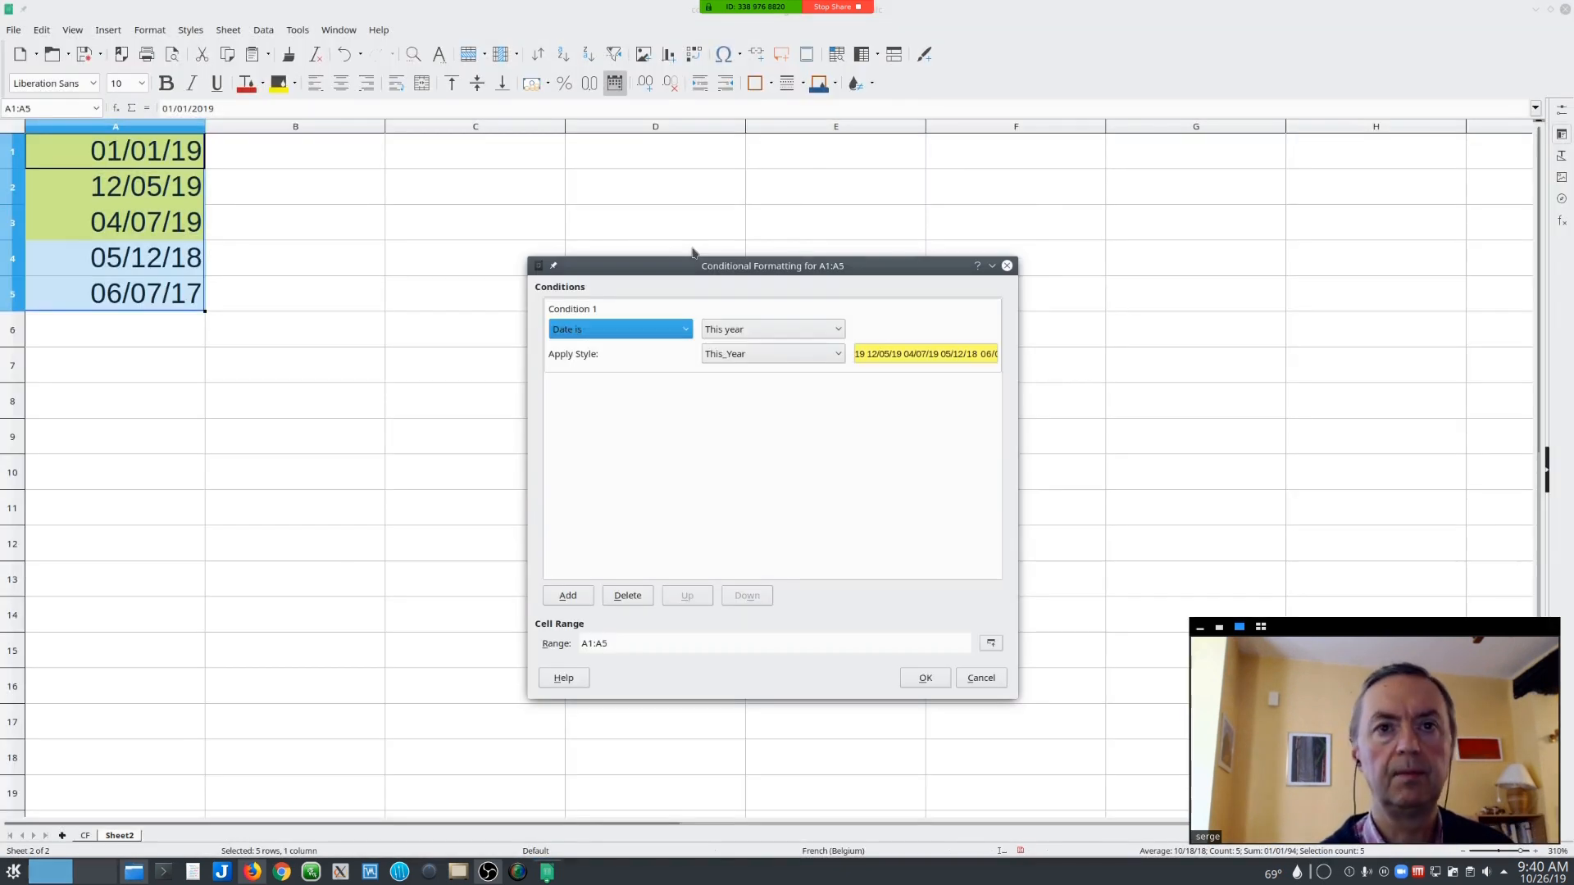
left_click(744, 331)
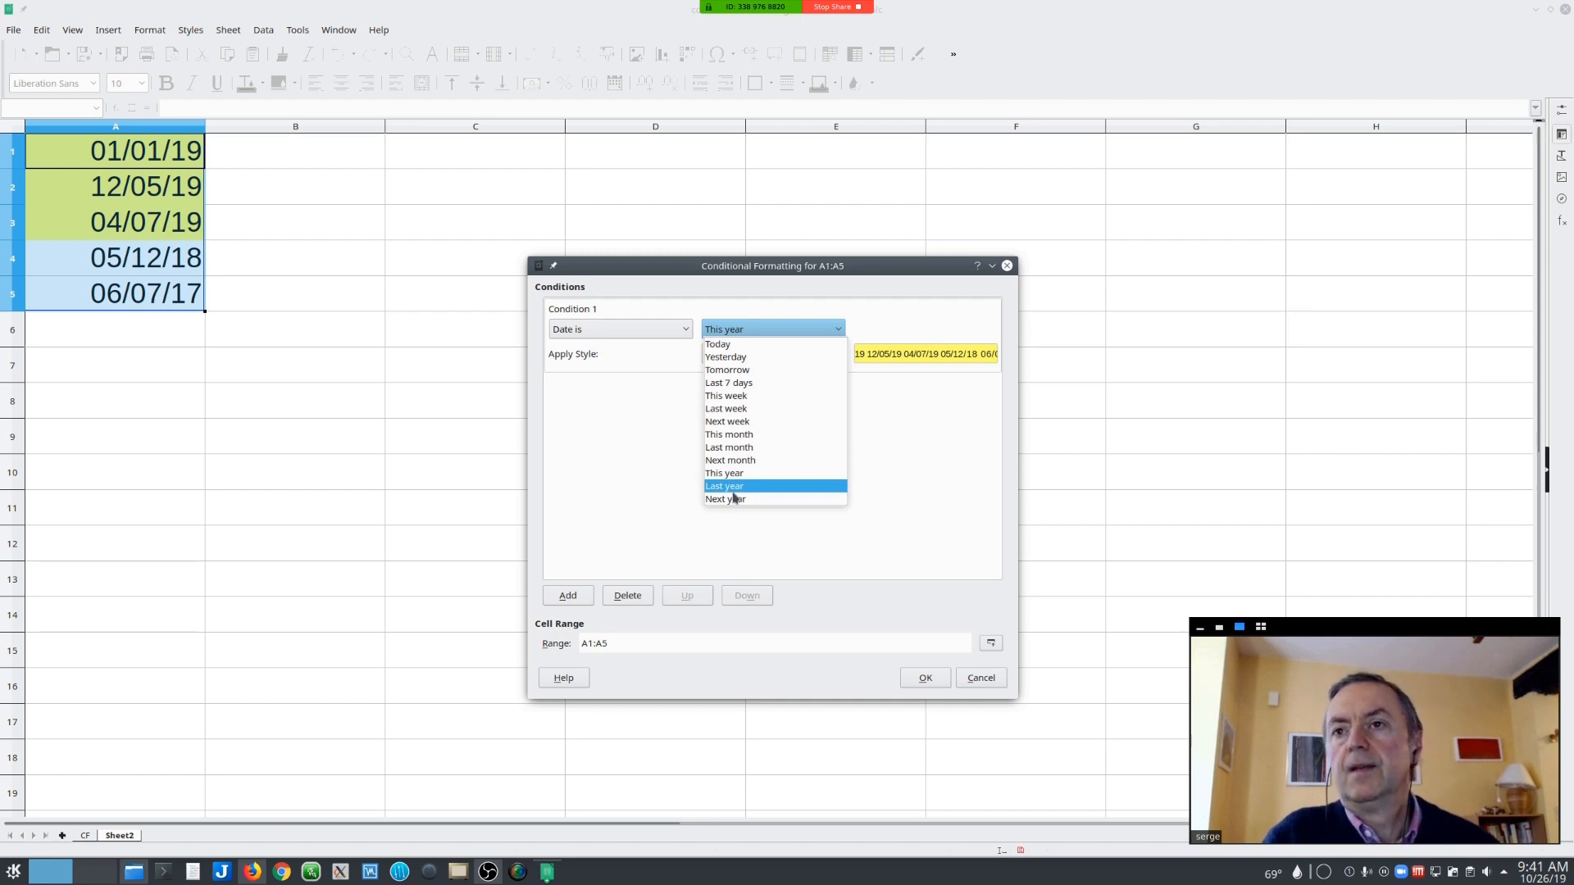
left_click(587, 401)
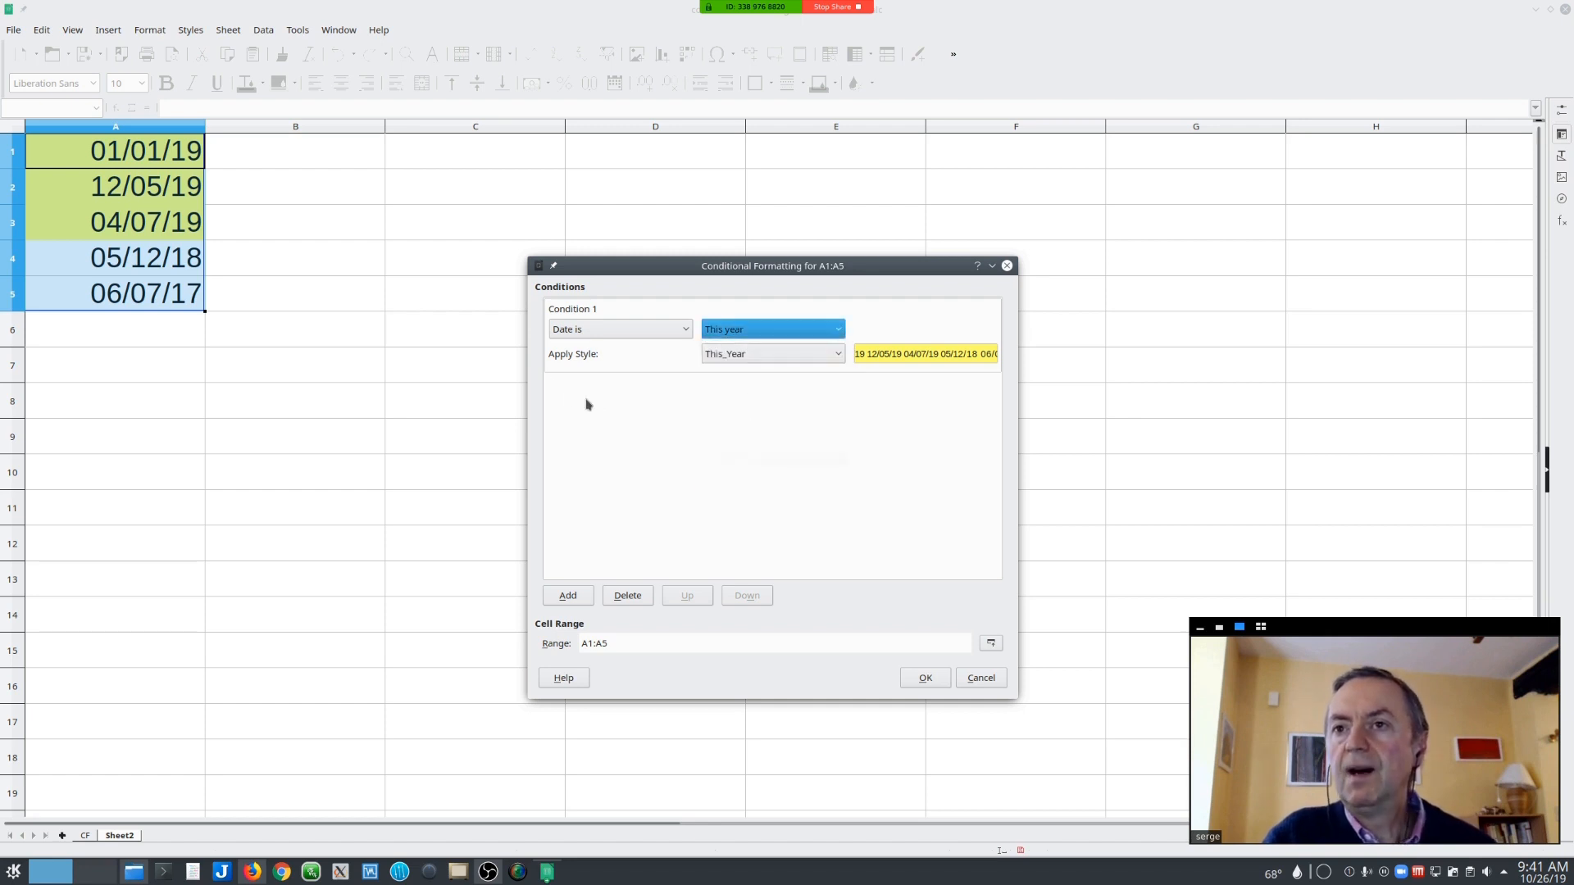
- Try adding a second condition to the A1:A5 rule, delete it again, and cancel out of managing conditional formats
left_click(567, 595)
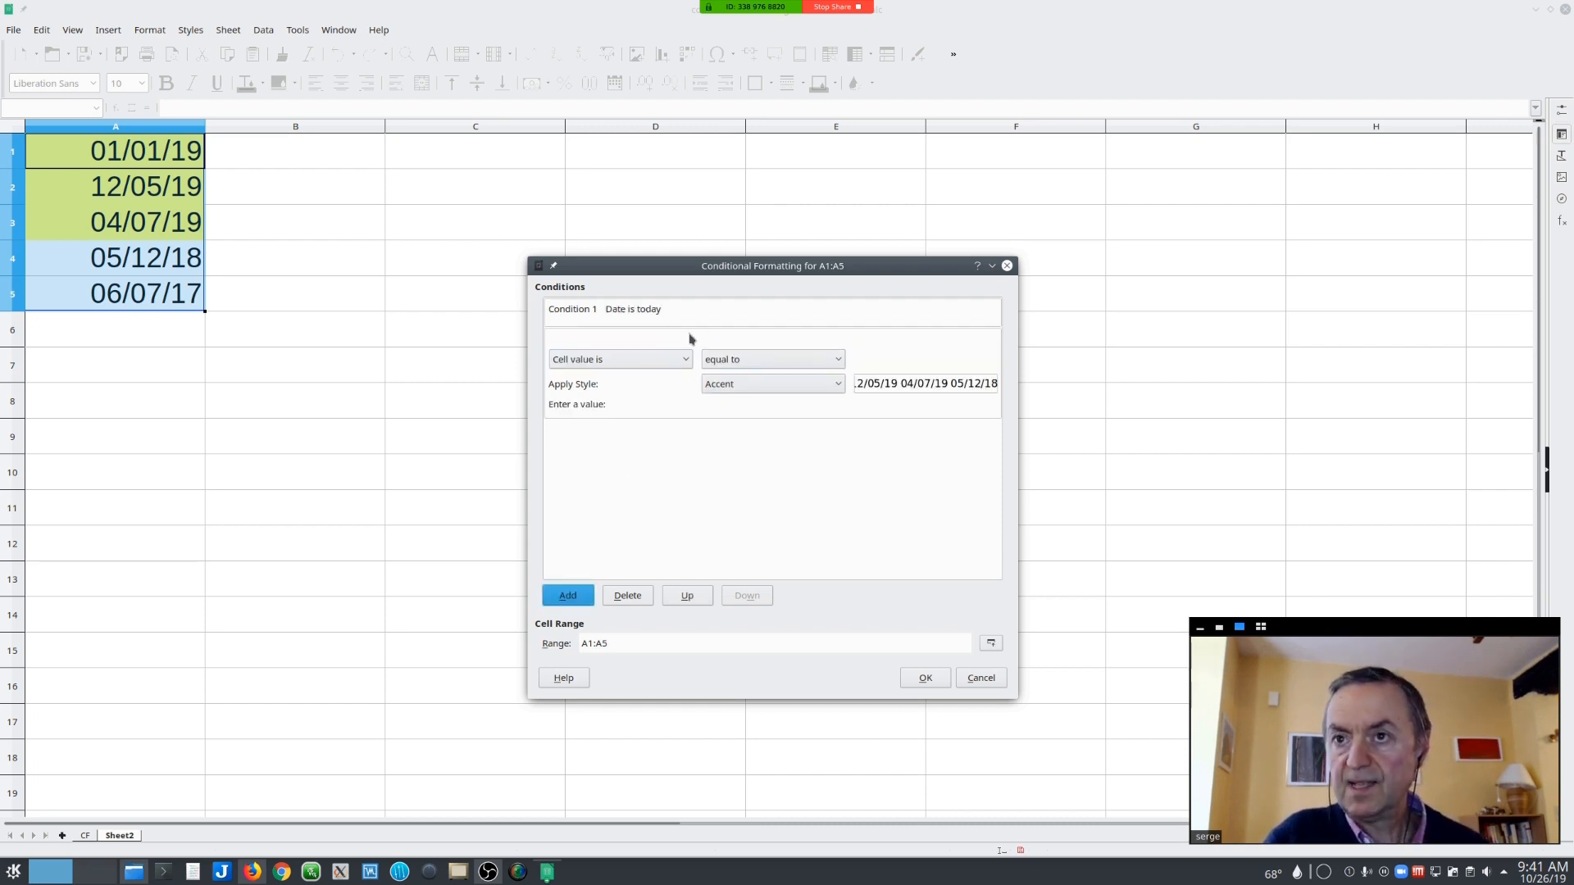
left_click(627, 313)
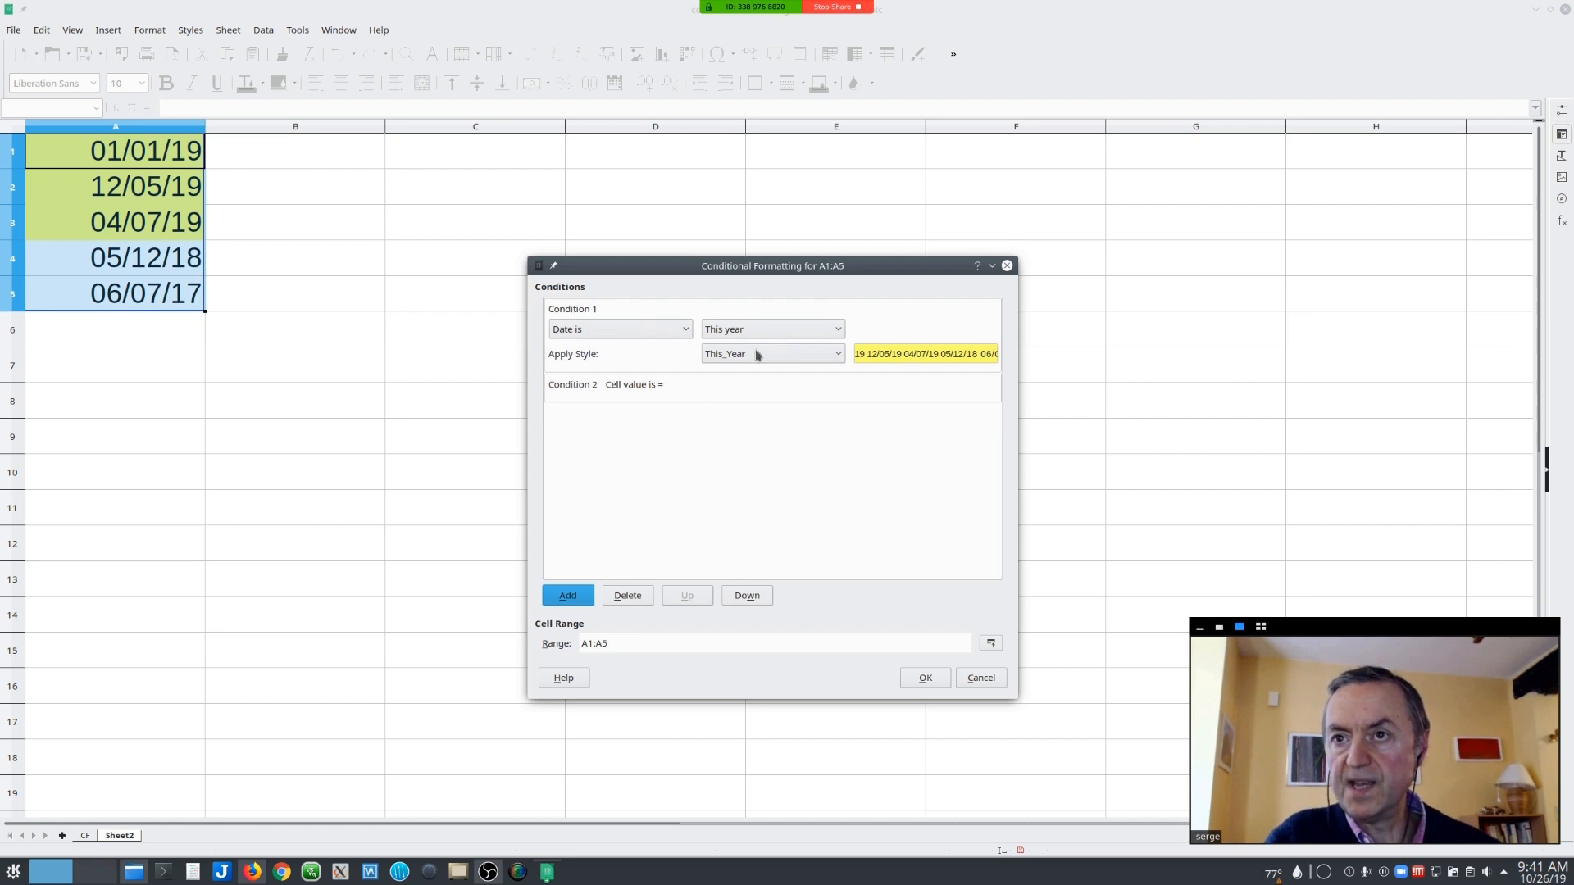
left_click(687, 395)
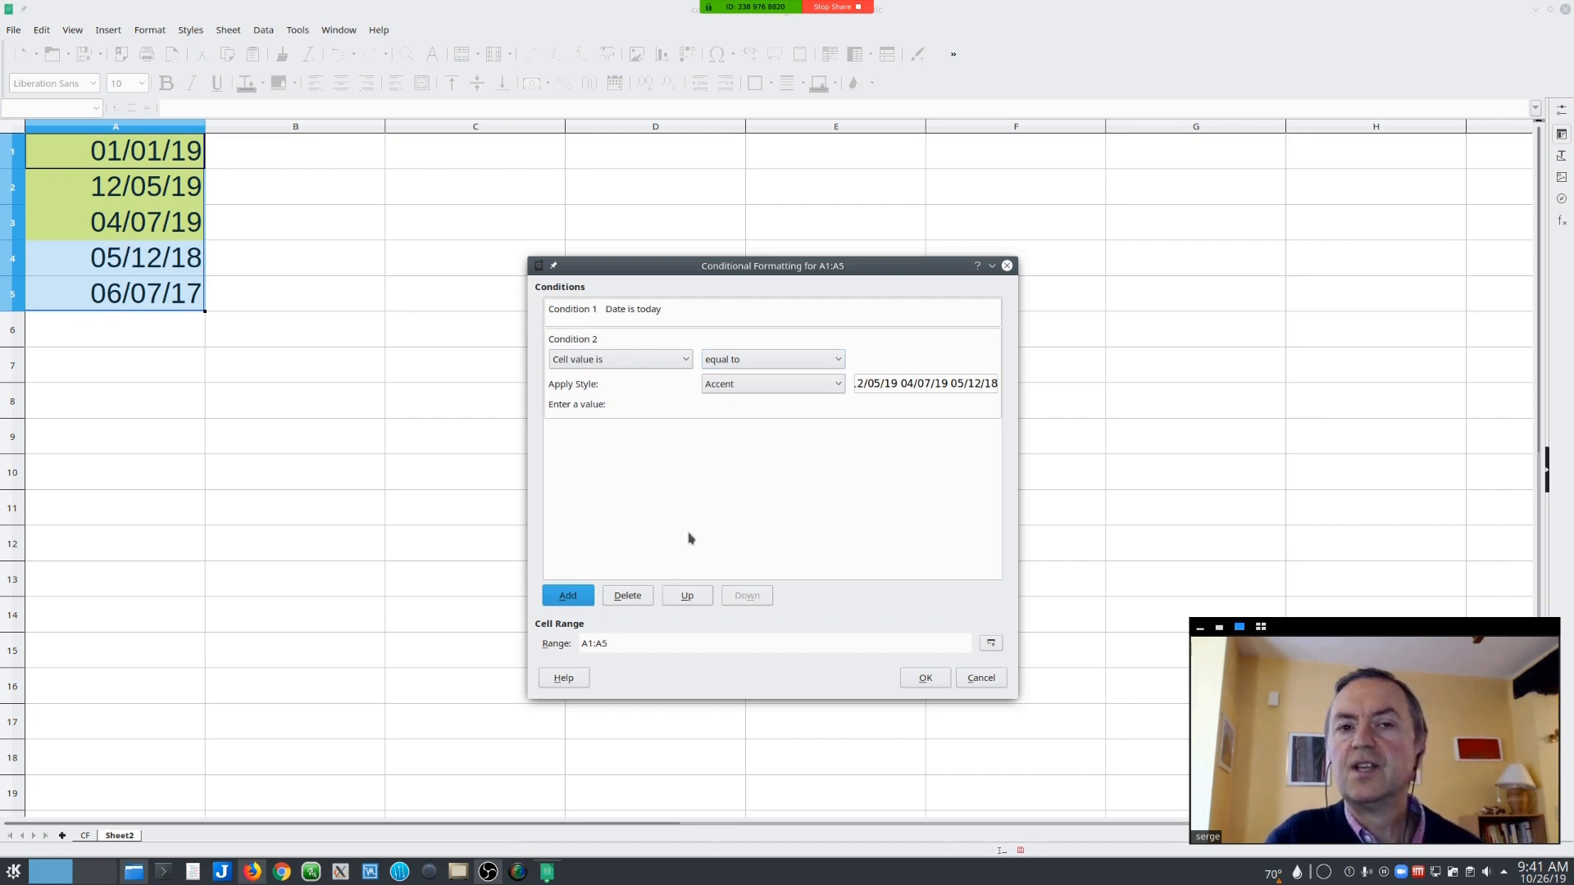
left_click(747, 361)
left_click(741, 375)
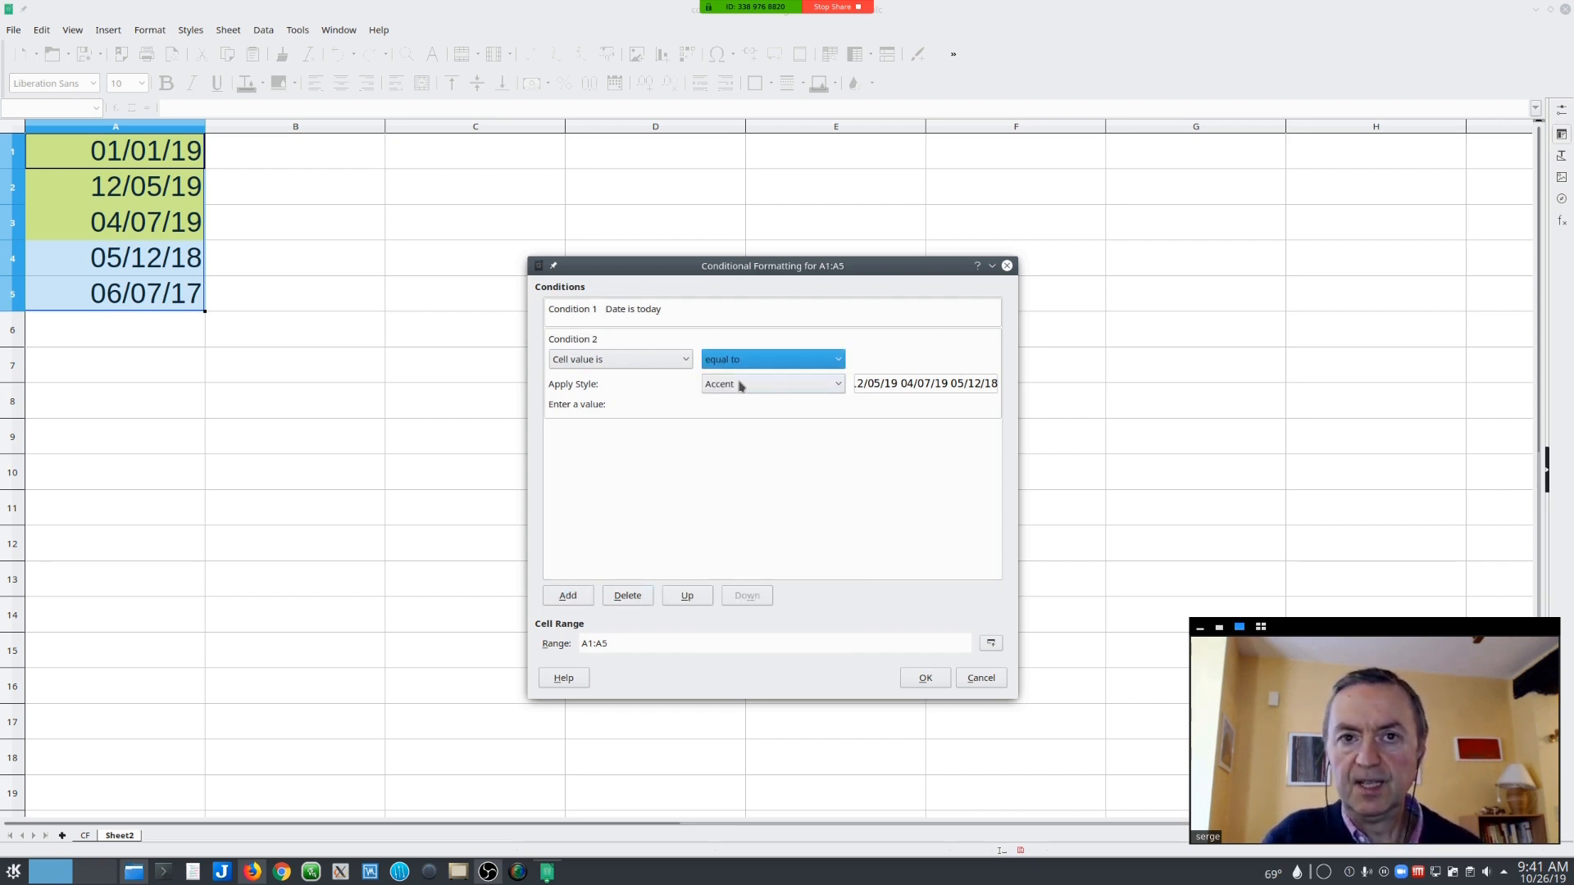
left_click(741, 382)
left_click(741, 404)
left_click(627, 596)
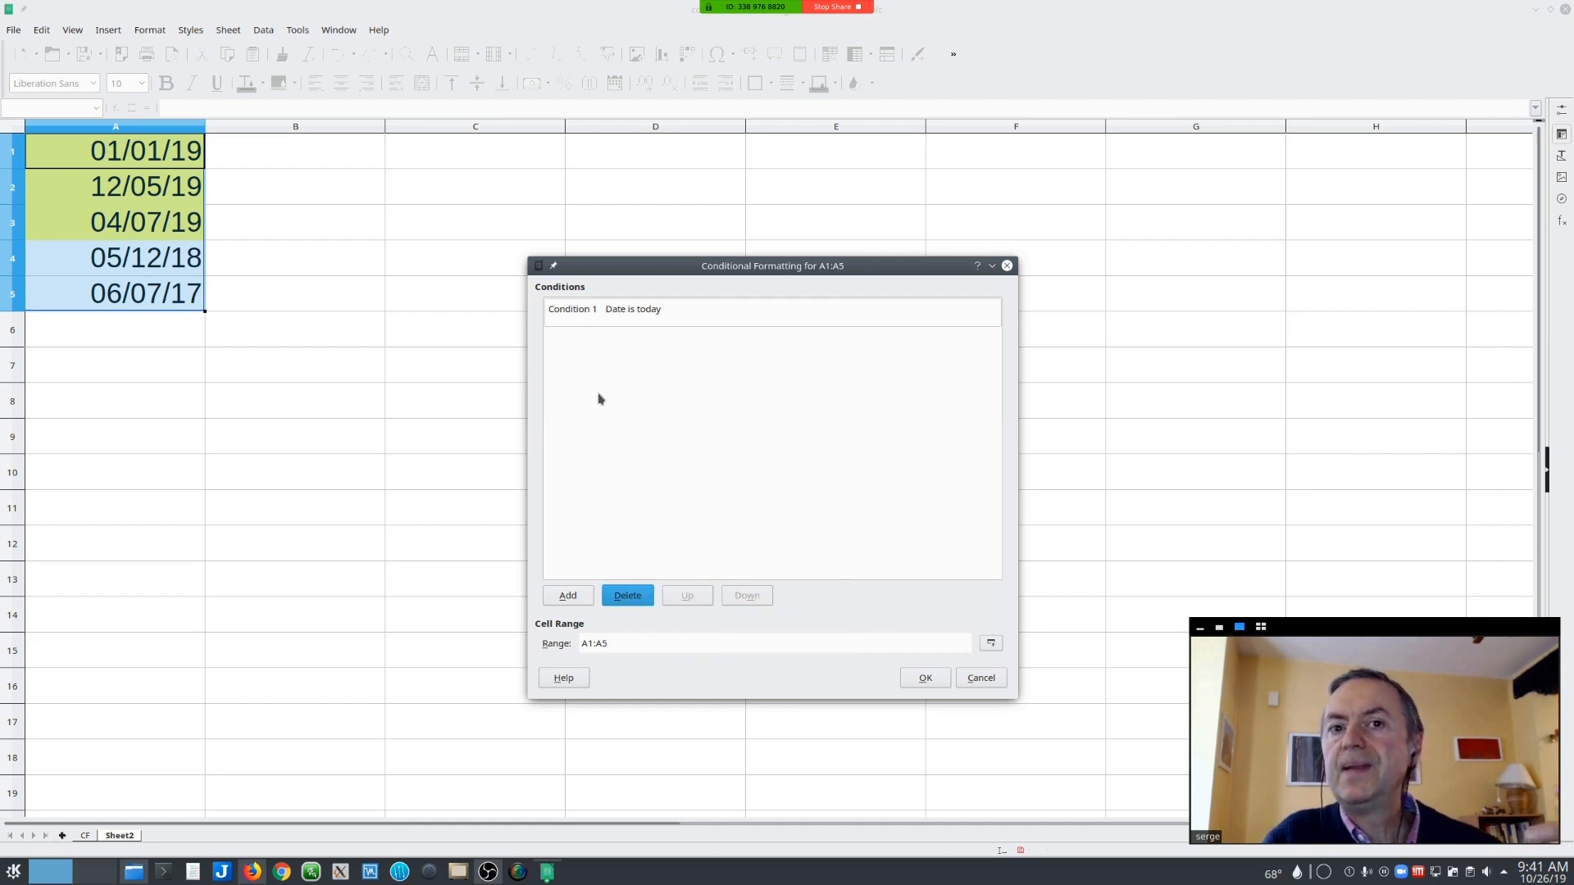
left_click(607, 310)
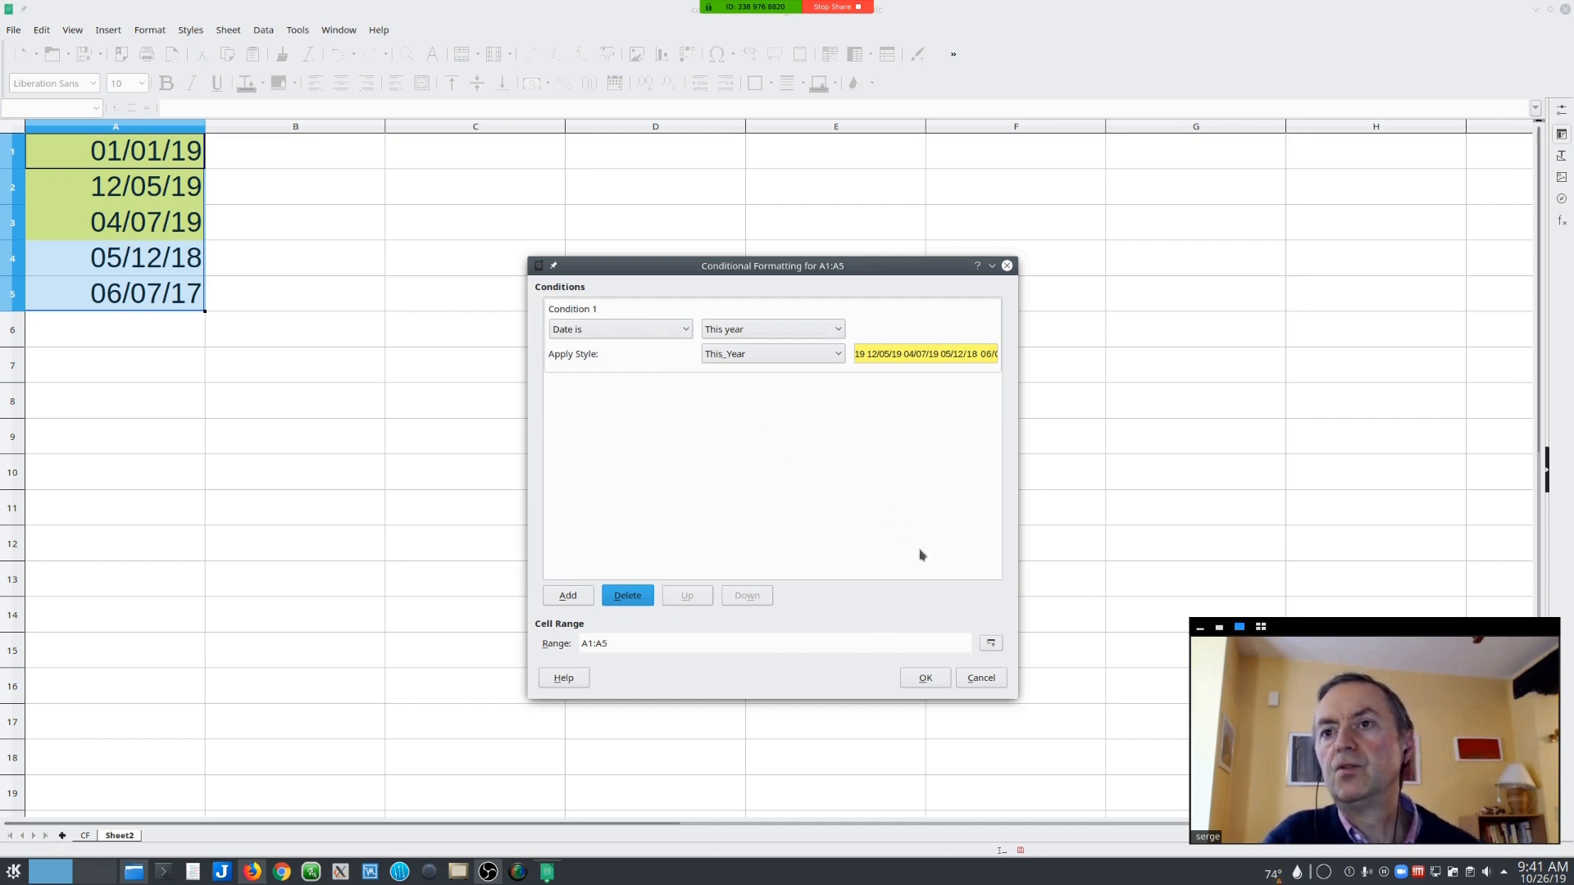
left_click(988, 682)
left_click(993, 616)
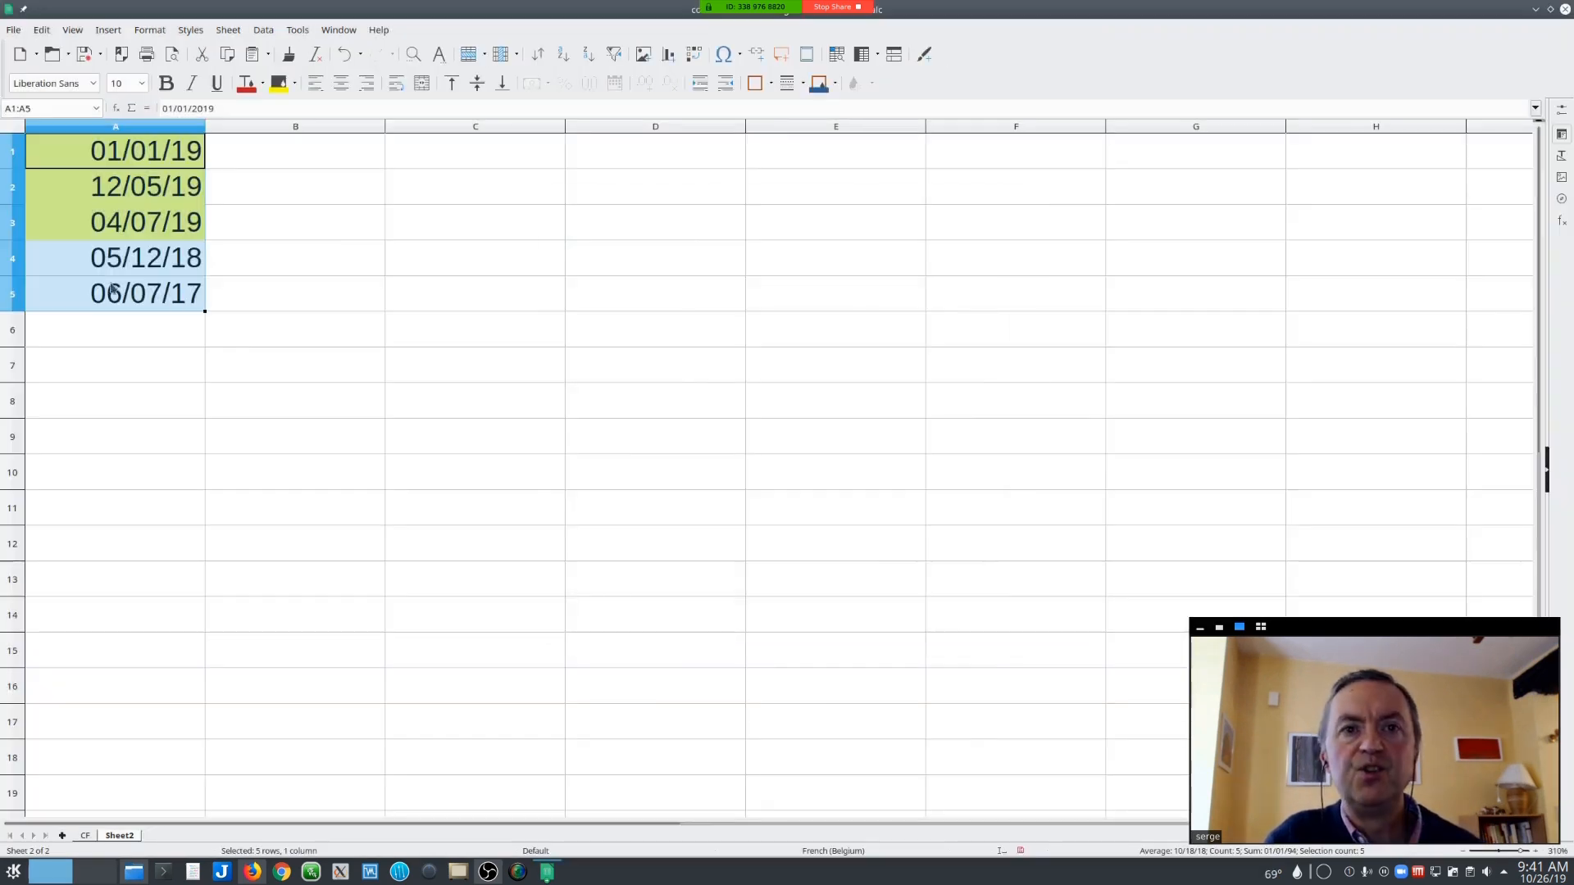
- Clear the direct formatting of cells A1:A5
right_click(94, 157)
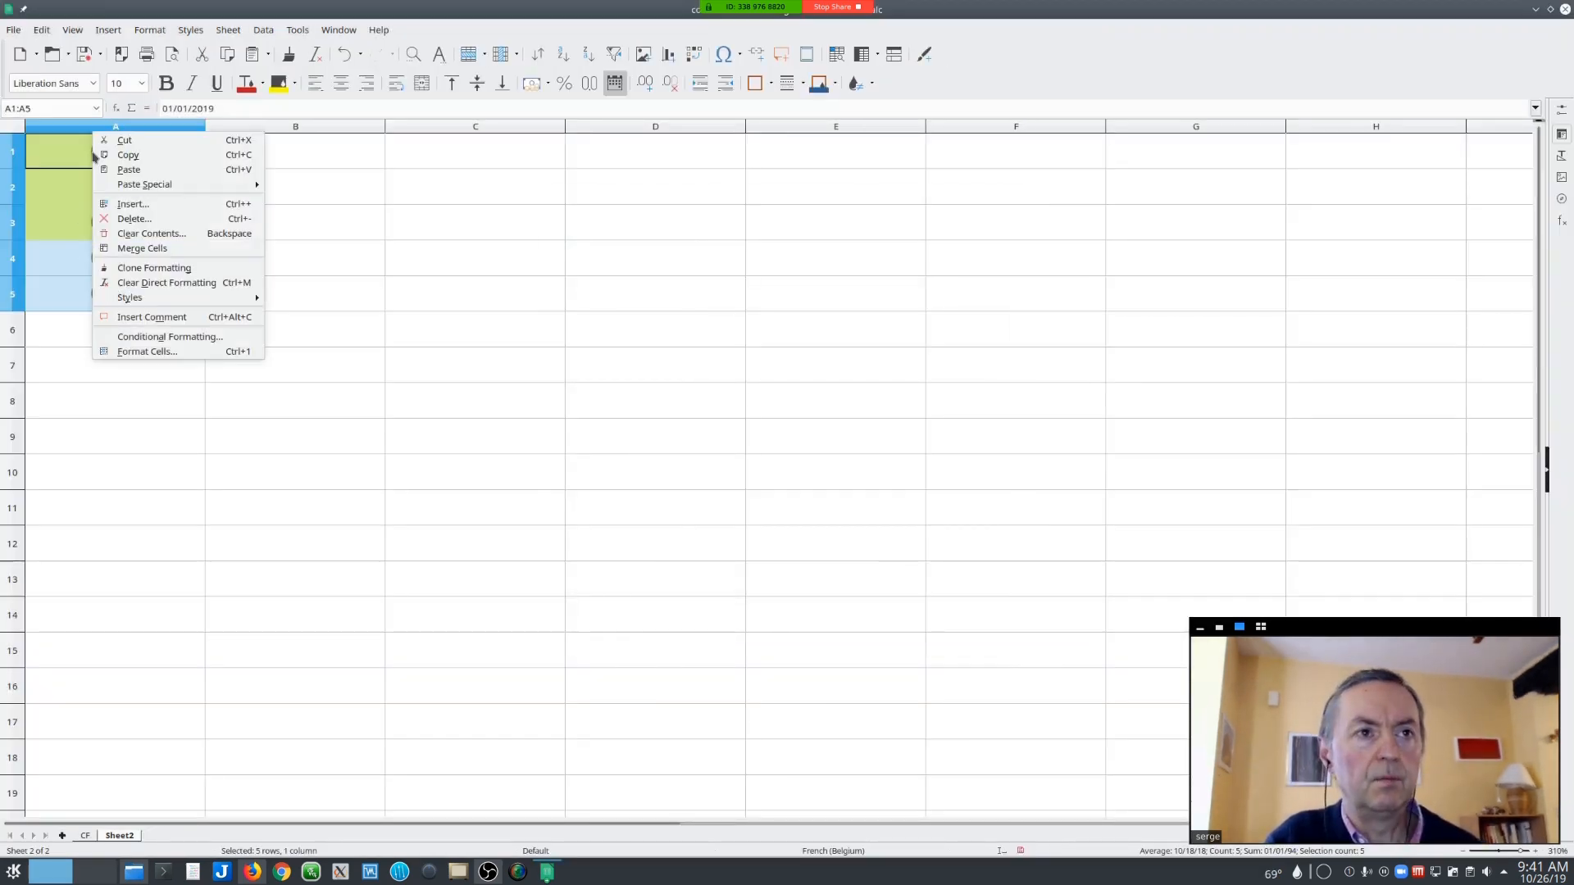
left_click(131, 283)
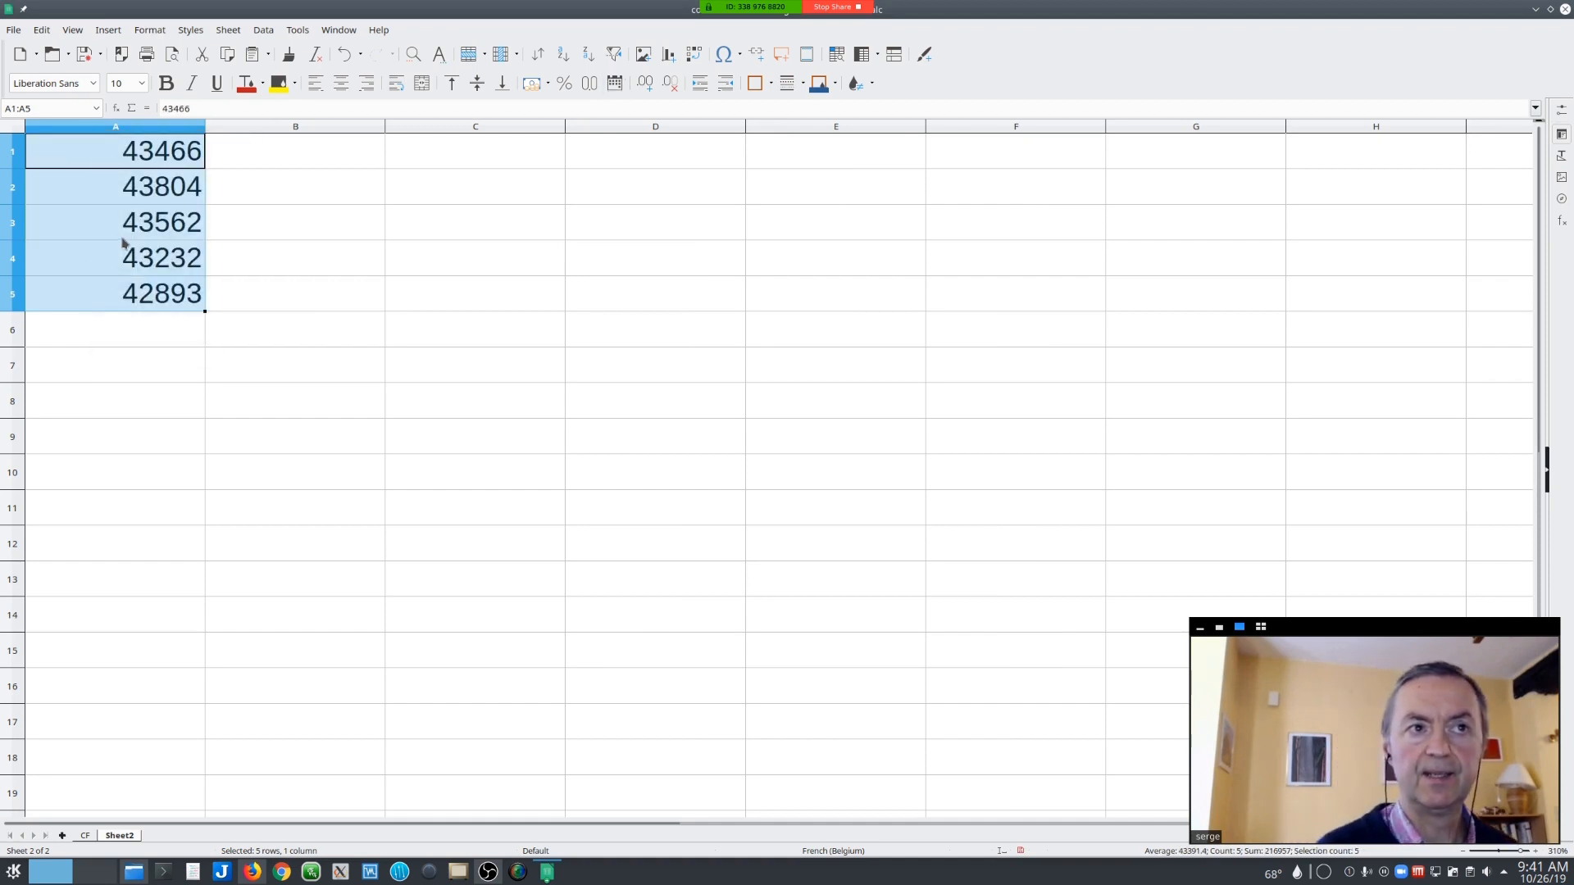
- Delete the contents of A1:A5, undo the deletion, and reselect the five cells
key("Delete")
left_click(120, 158)
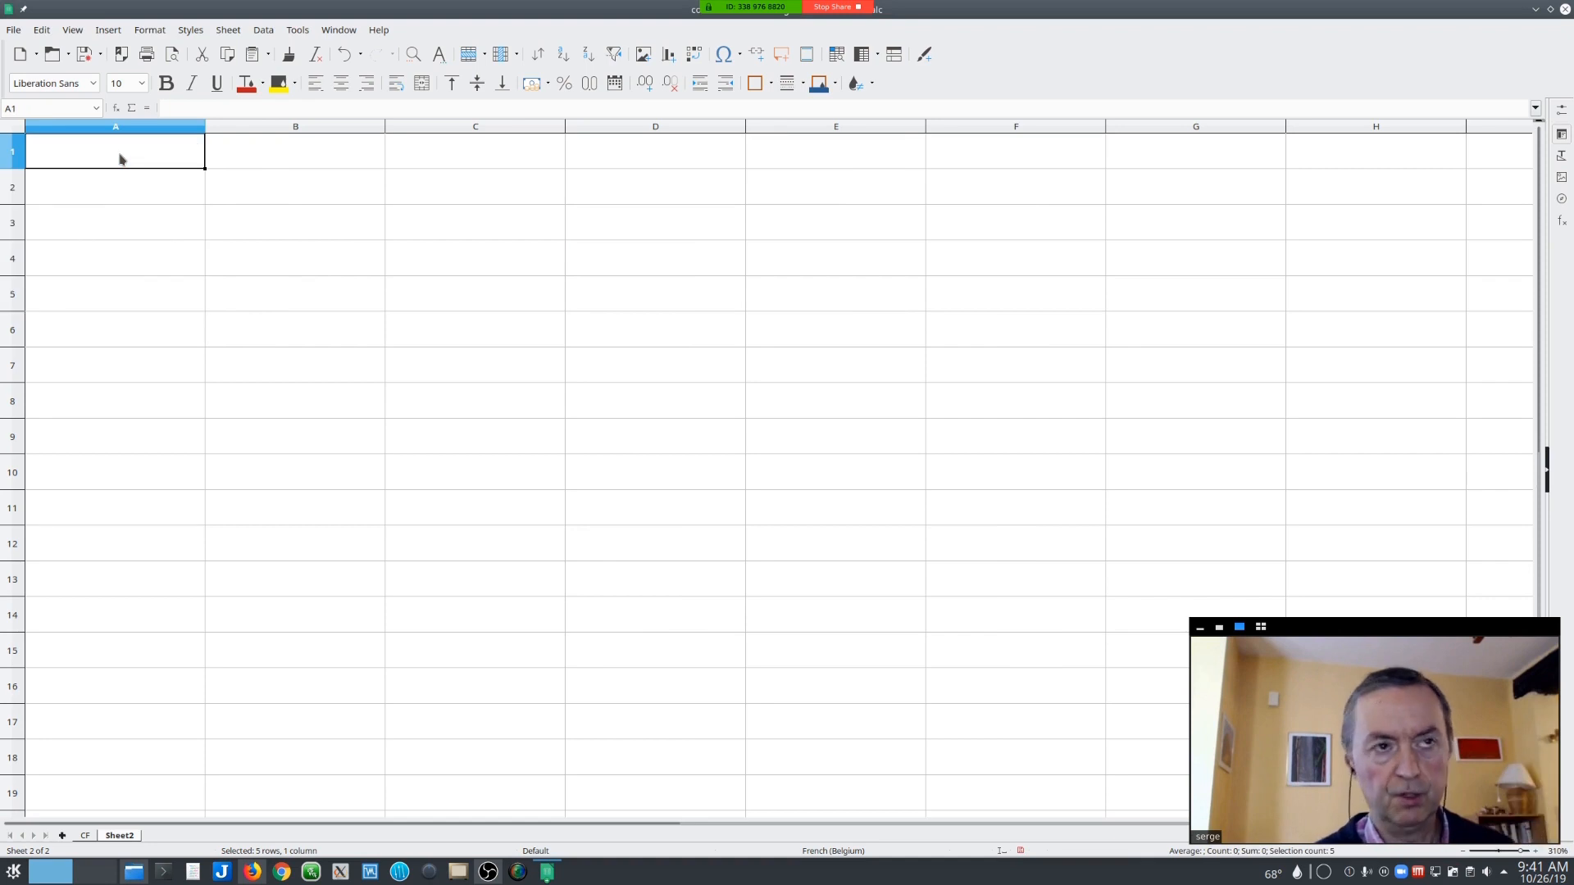
key("ctrl+z")
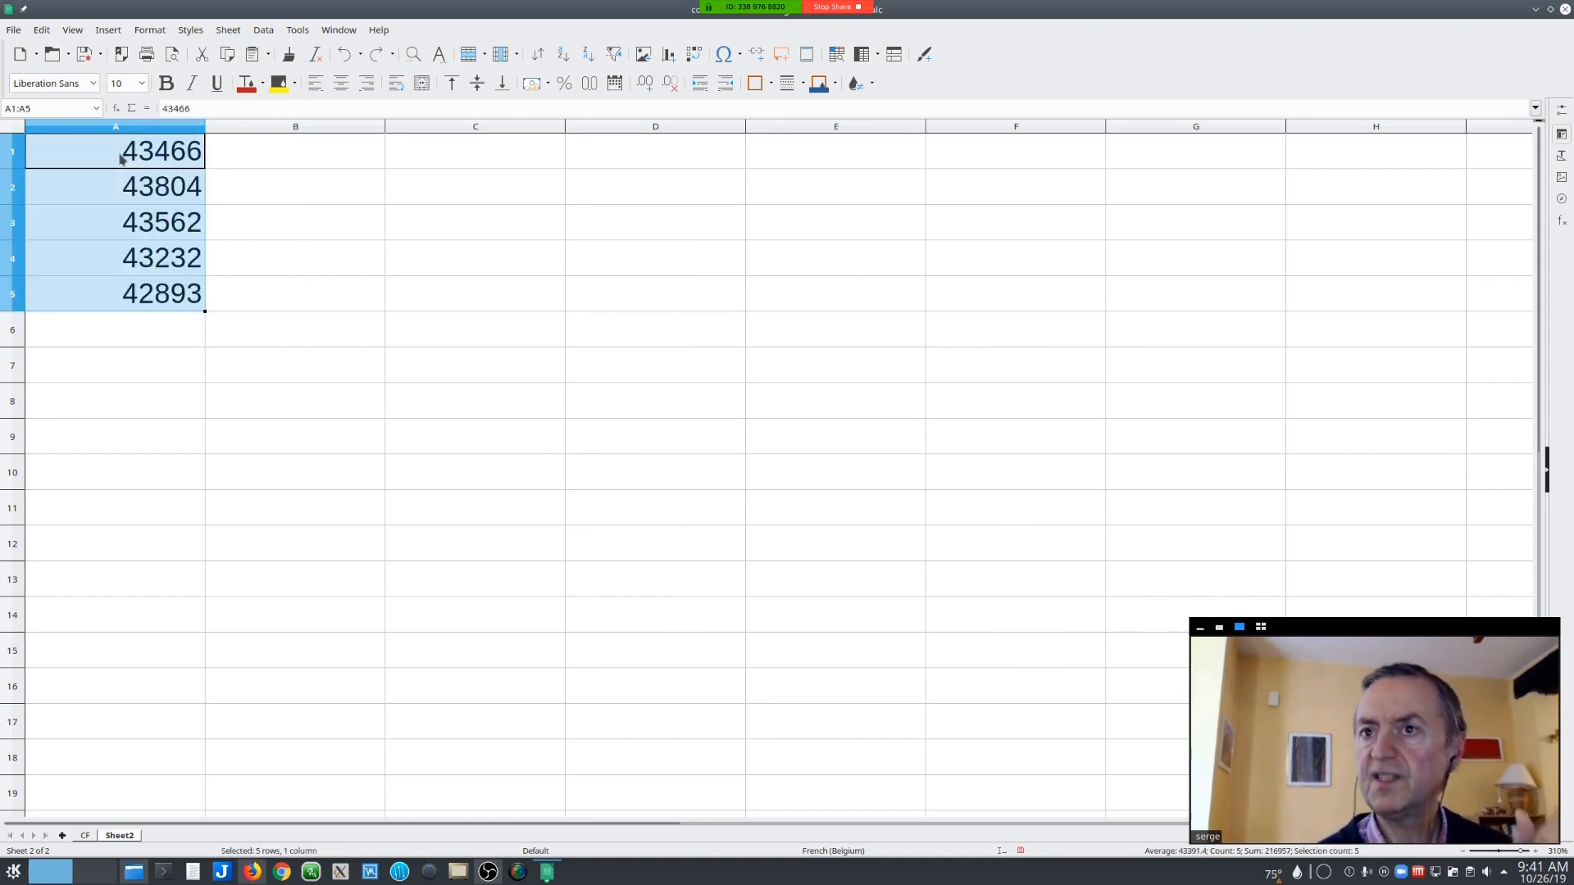
left_click(116, 185)
key("shift+Up")
left_click_drag(114, 219, 116, 298)
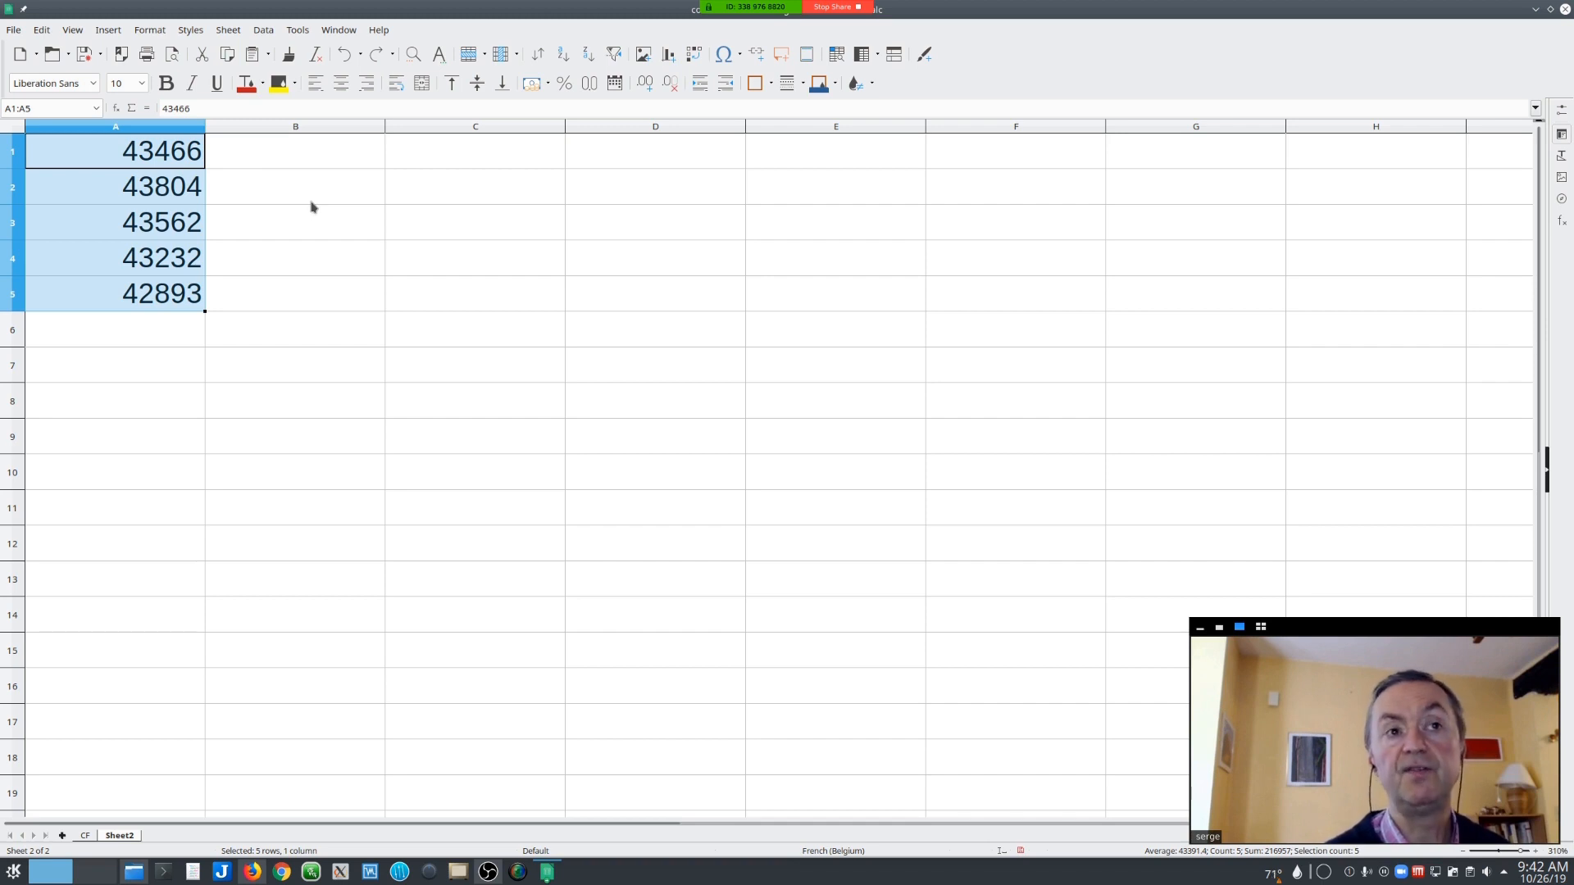
- Format cells A1:A5 as dates with the format code MM/DD/YY
right_click(105, 146)
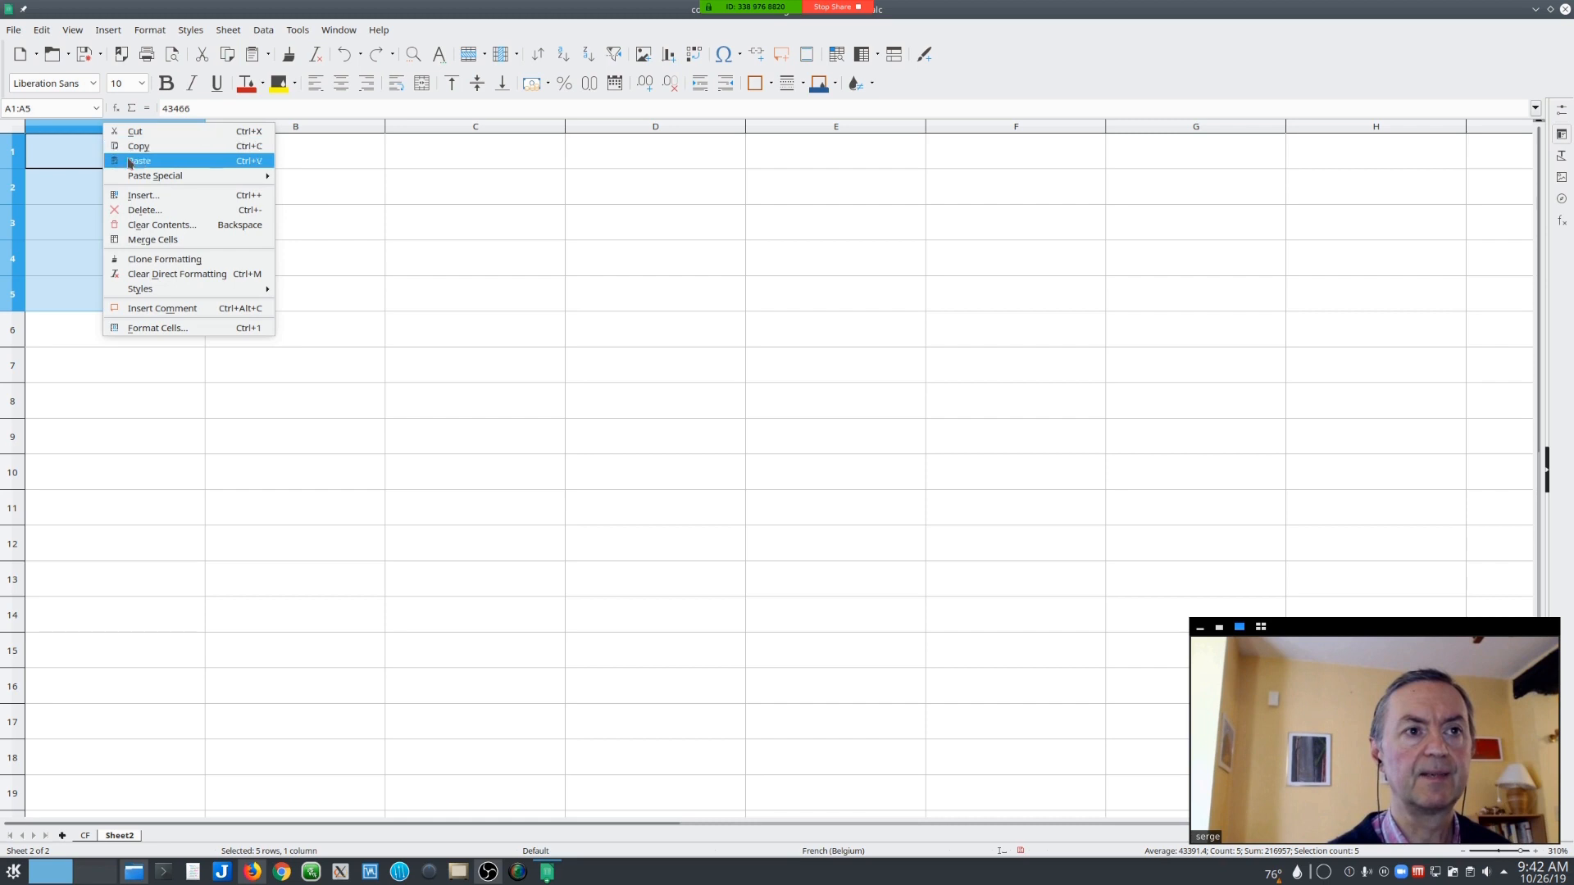
left_click(193, 328)
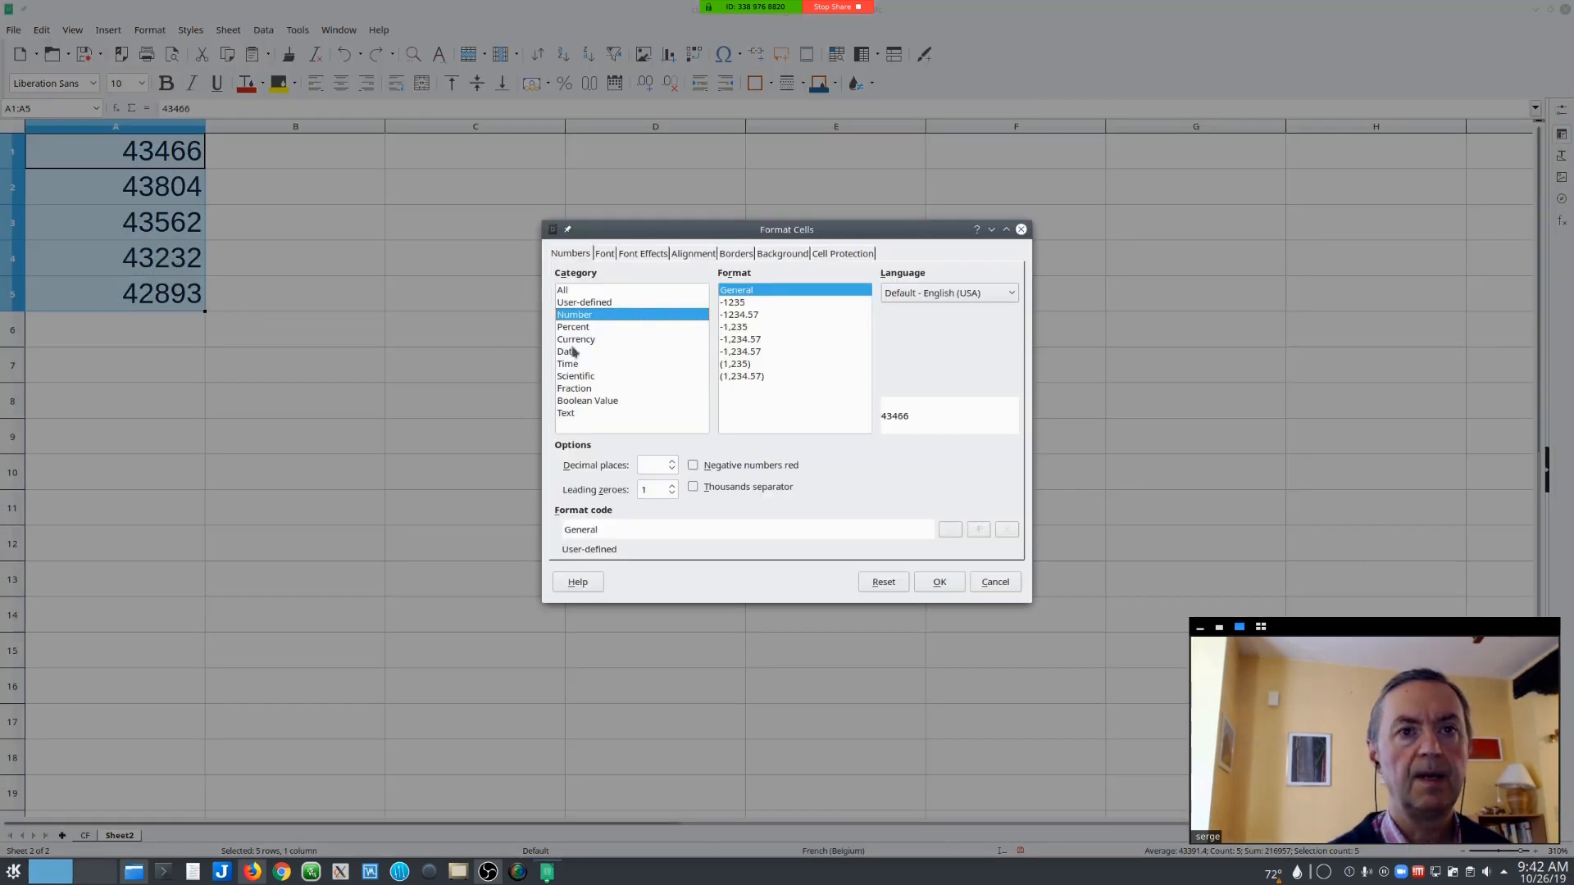
left_click(574, 352)
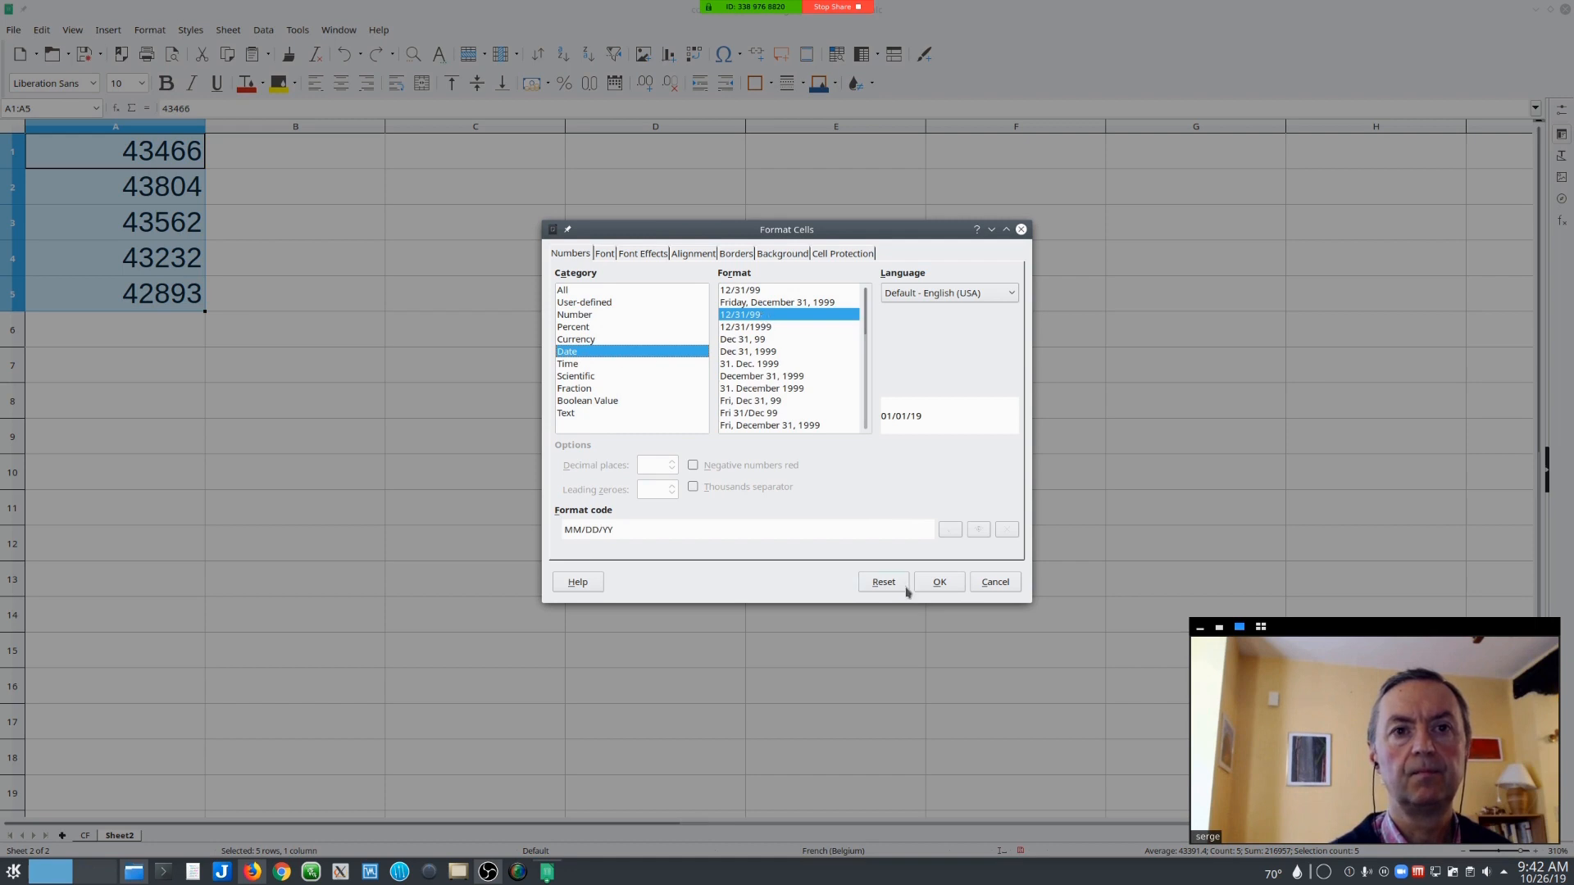
left_click(939, 582)
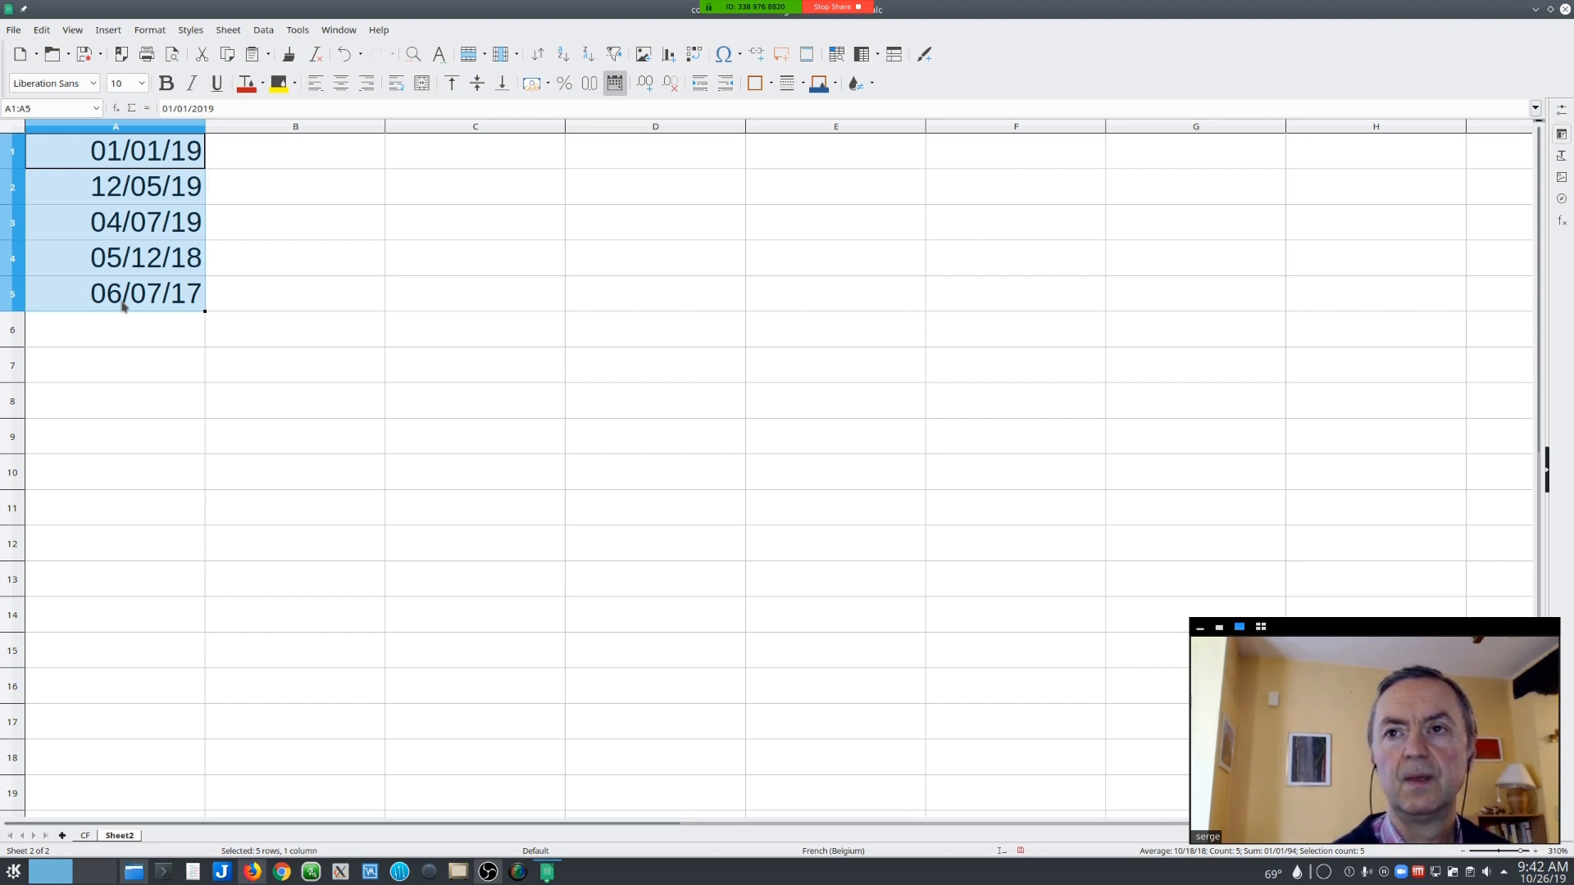
- Delete the dates in A1:A5 and select cell A1
right_click(100, 226)
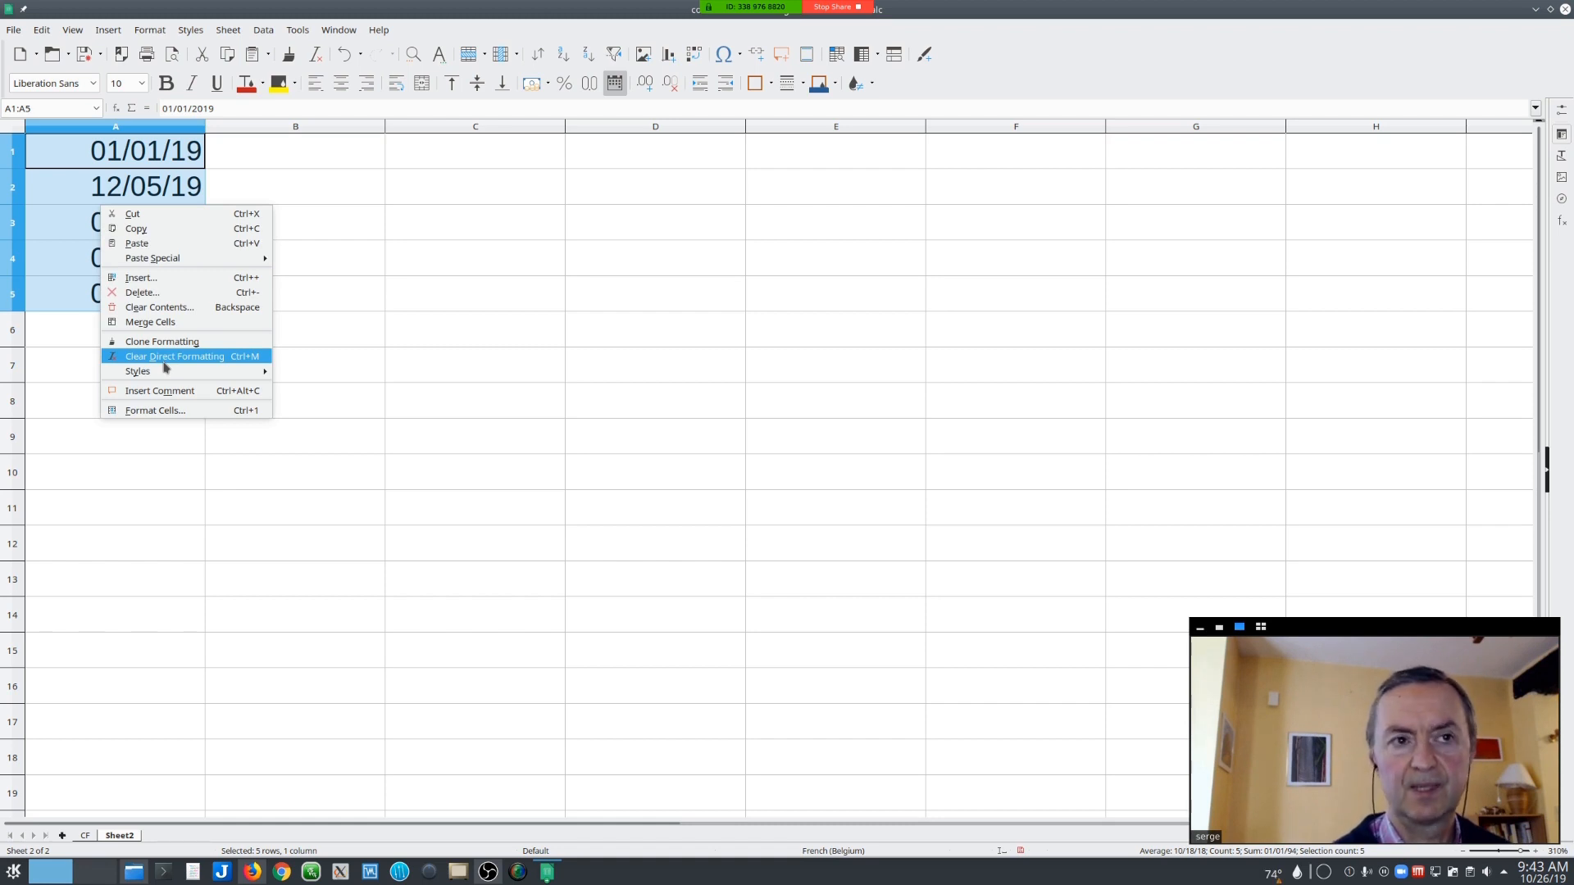
left_click(324, 285)
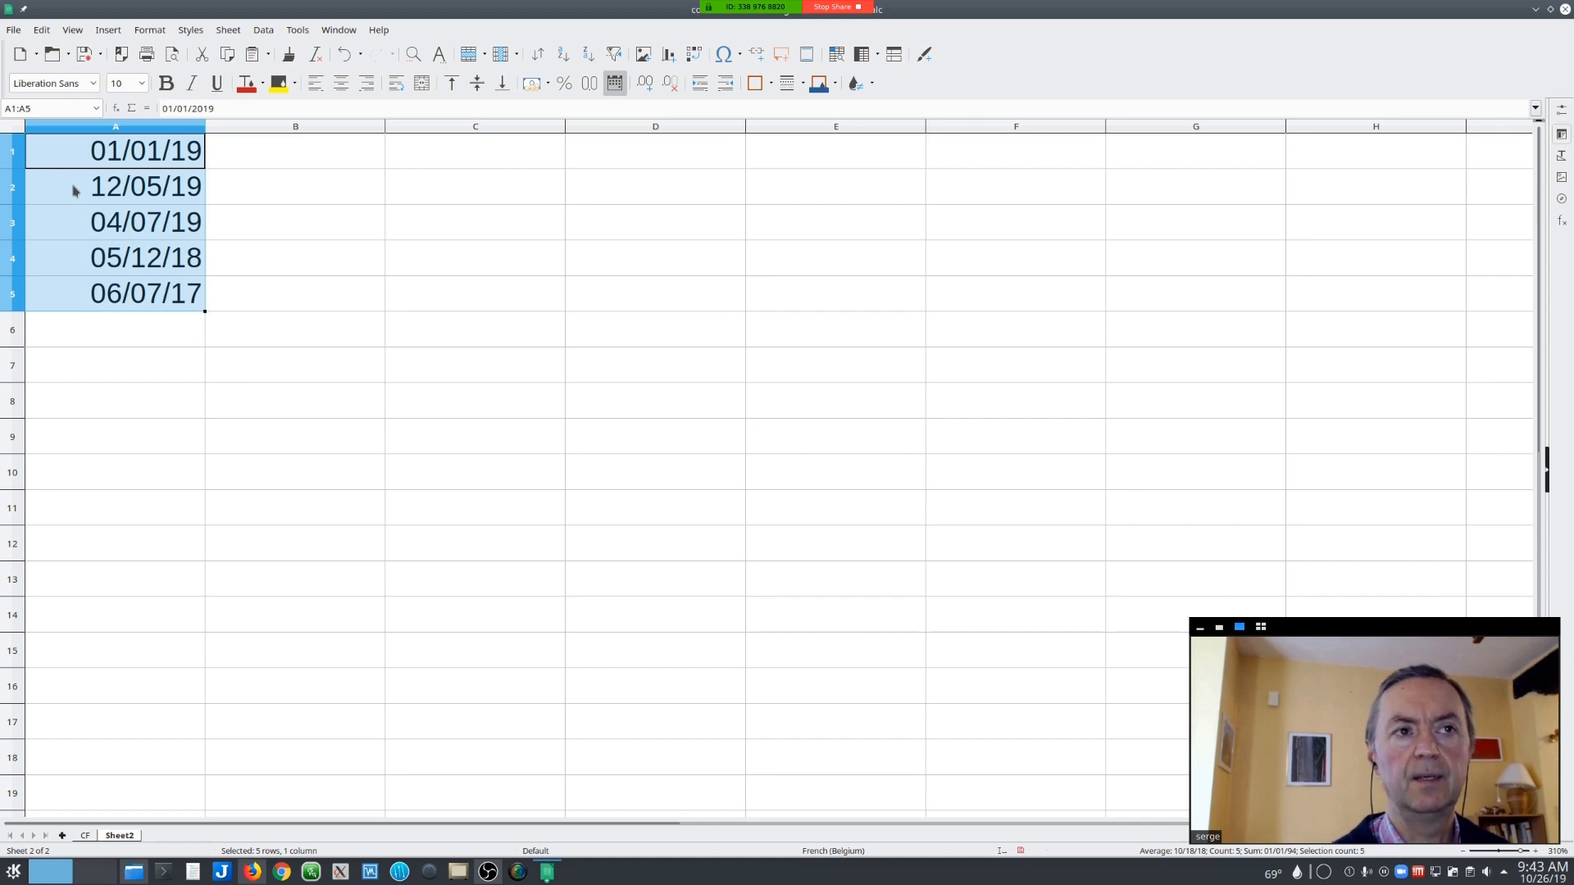
key("Delete")
left_click(101, 154)
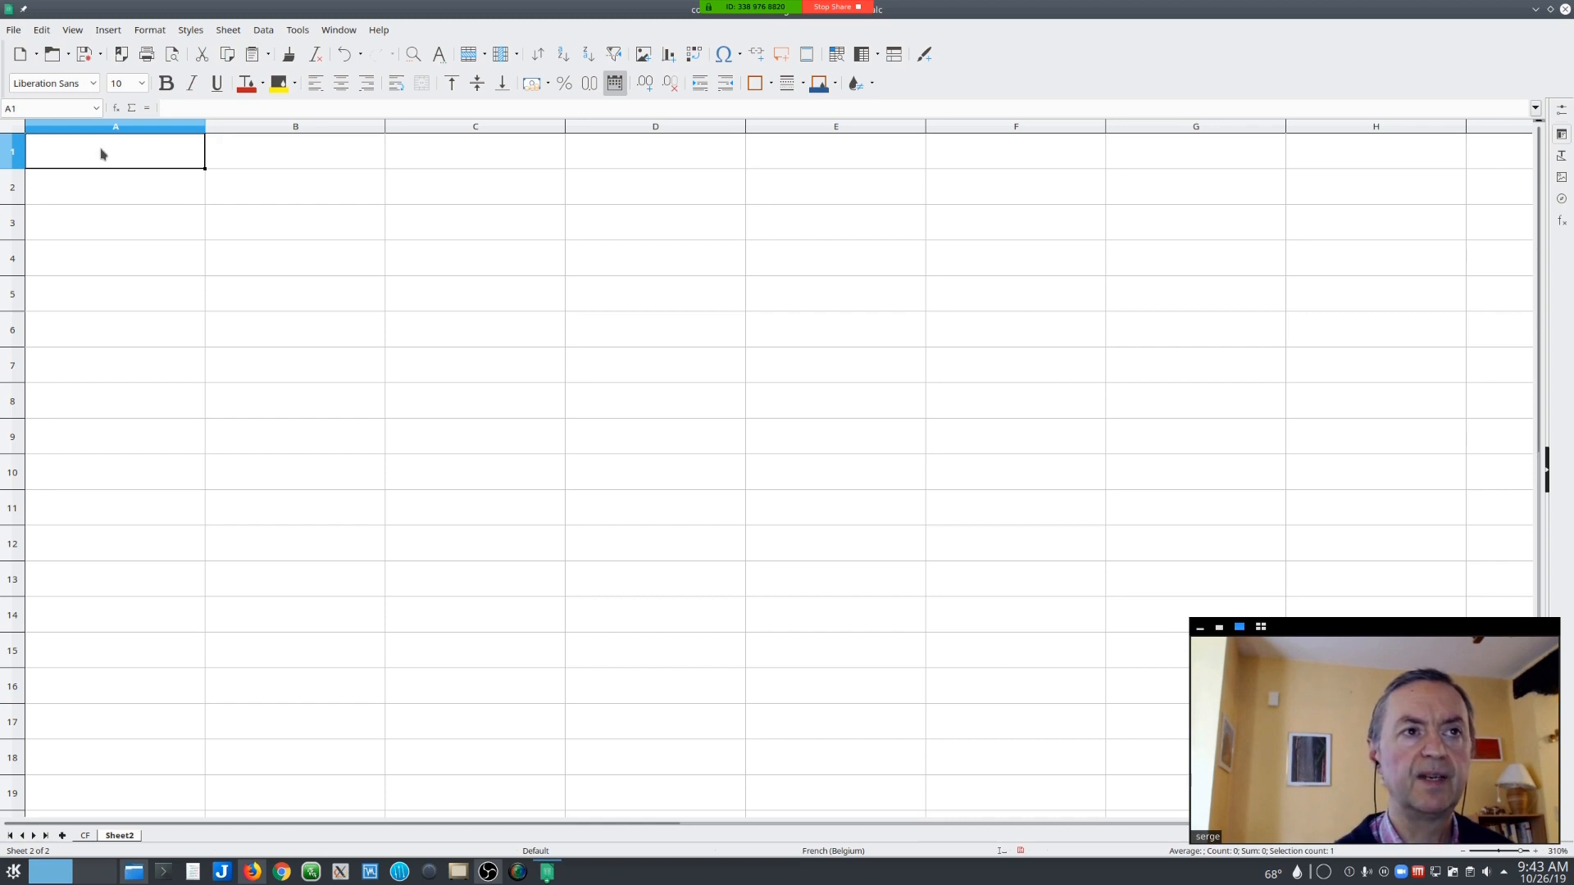
- Insert the RANDBETWEEN function in cell A1 with Bottom 1 and Top 100, using the Function Wizard
left_click(116, 107)
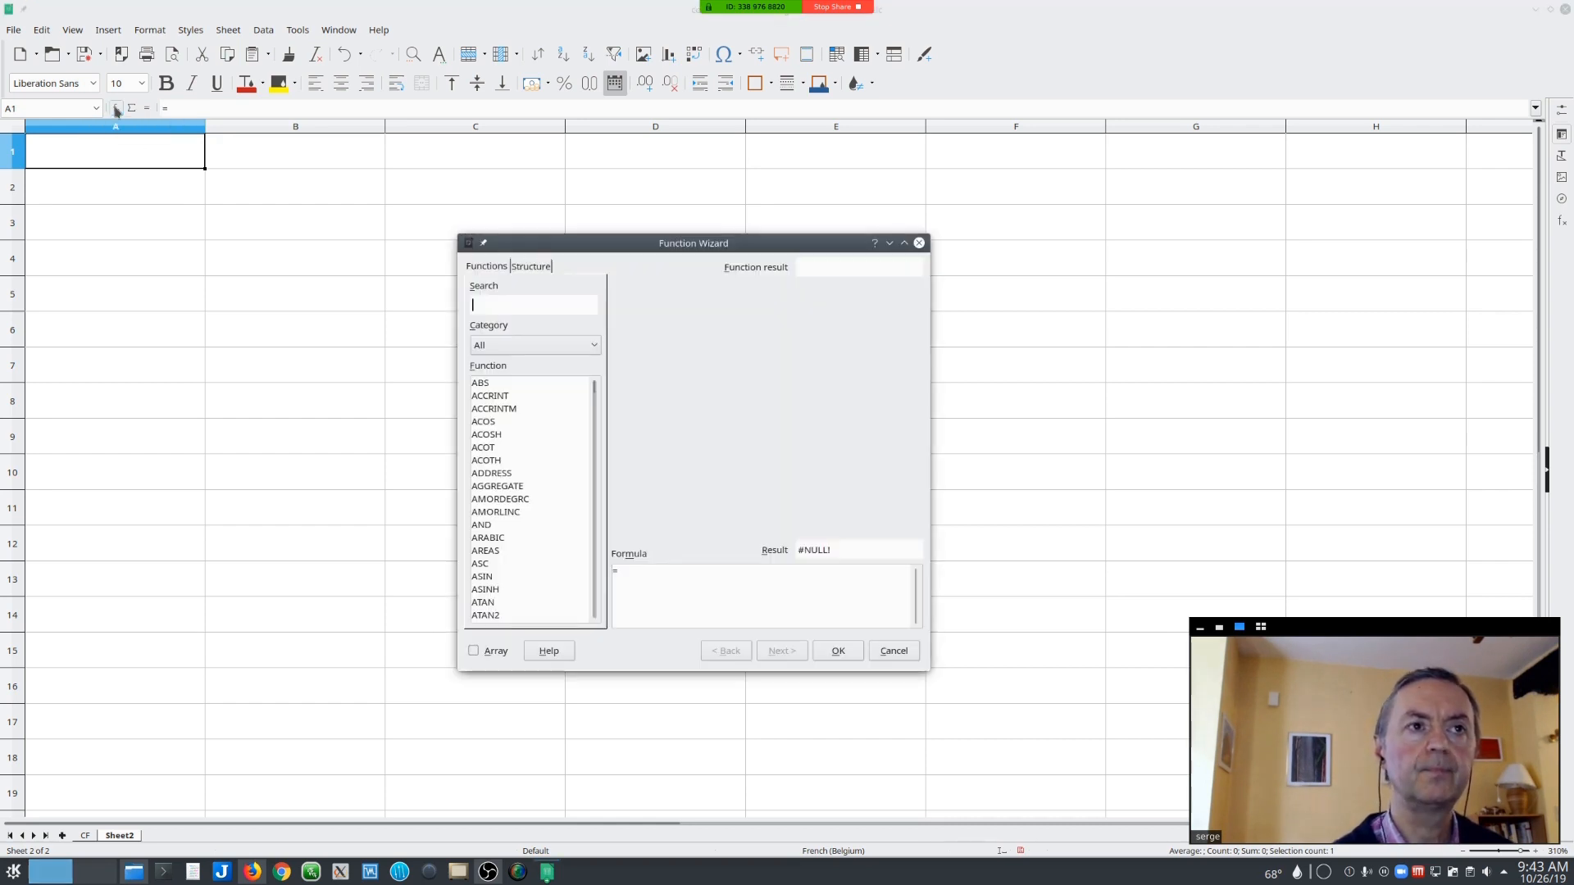
type("ras")
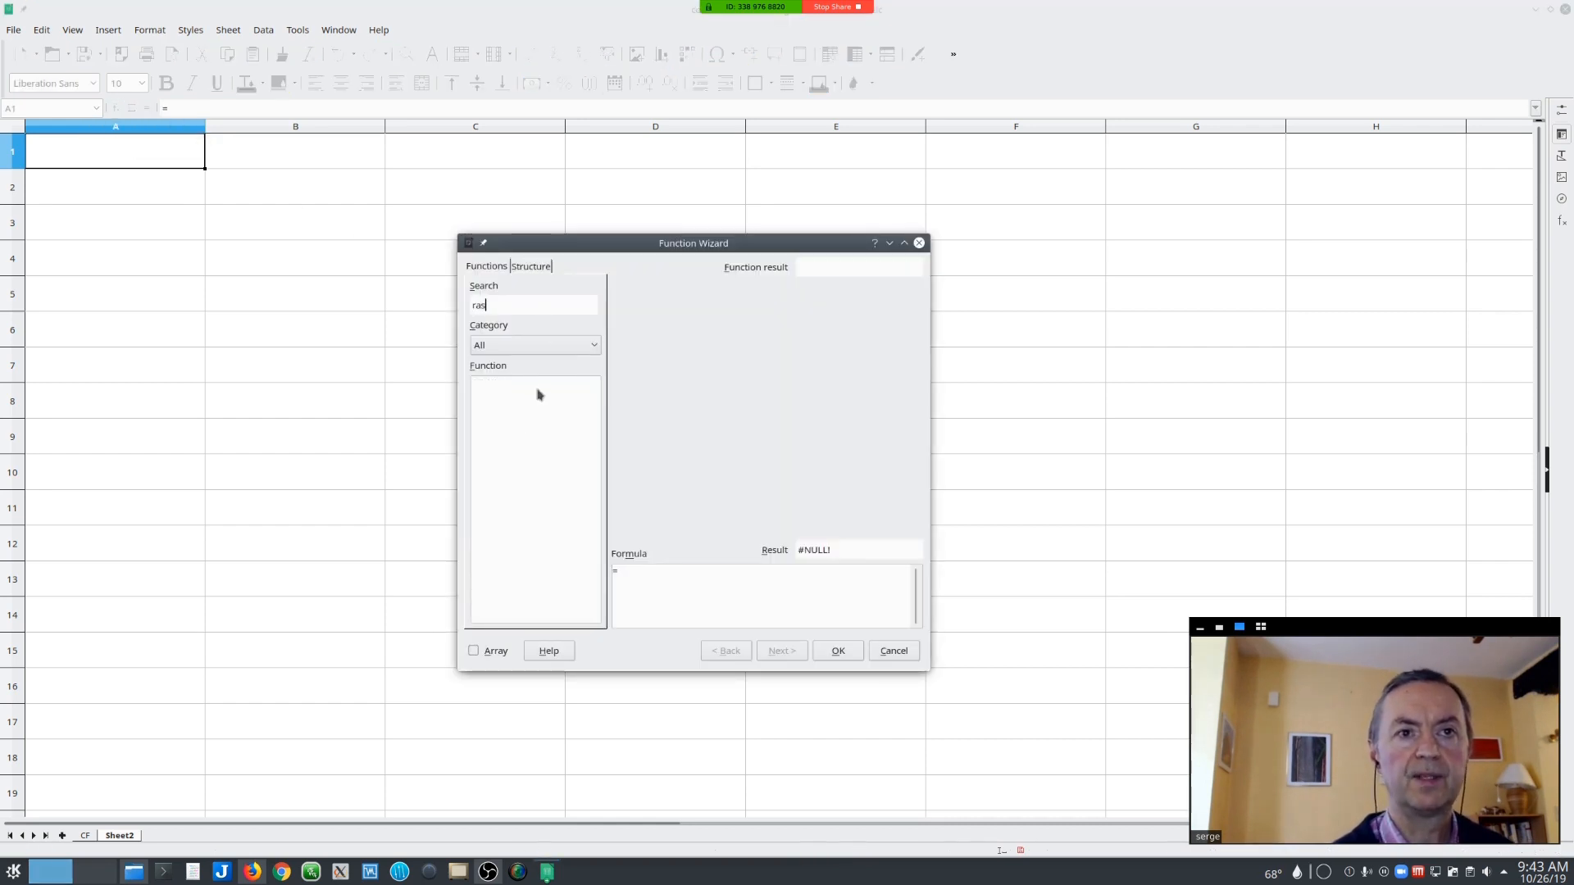
key("BackSpace")
type("n")
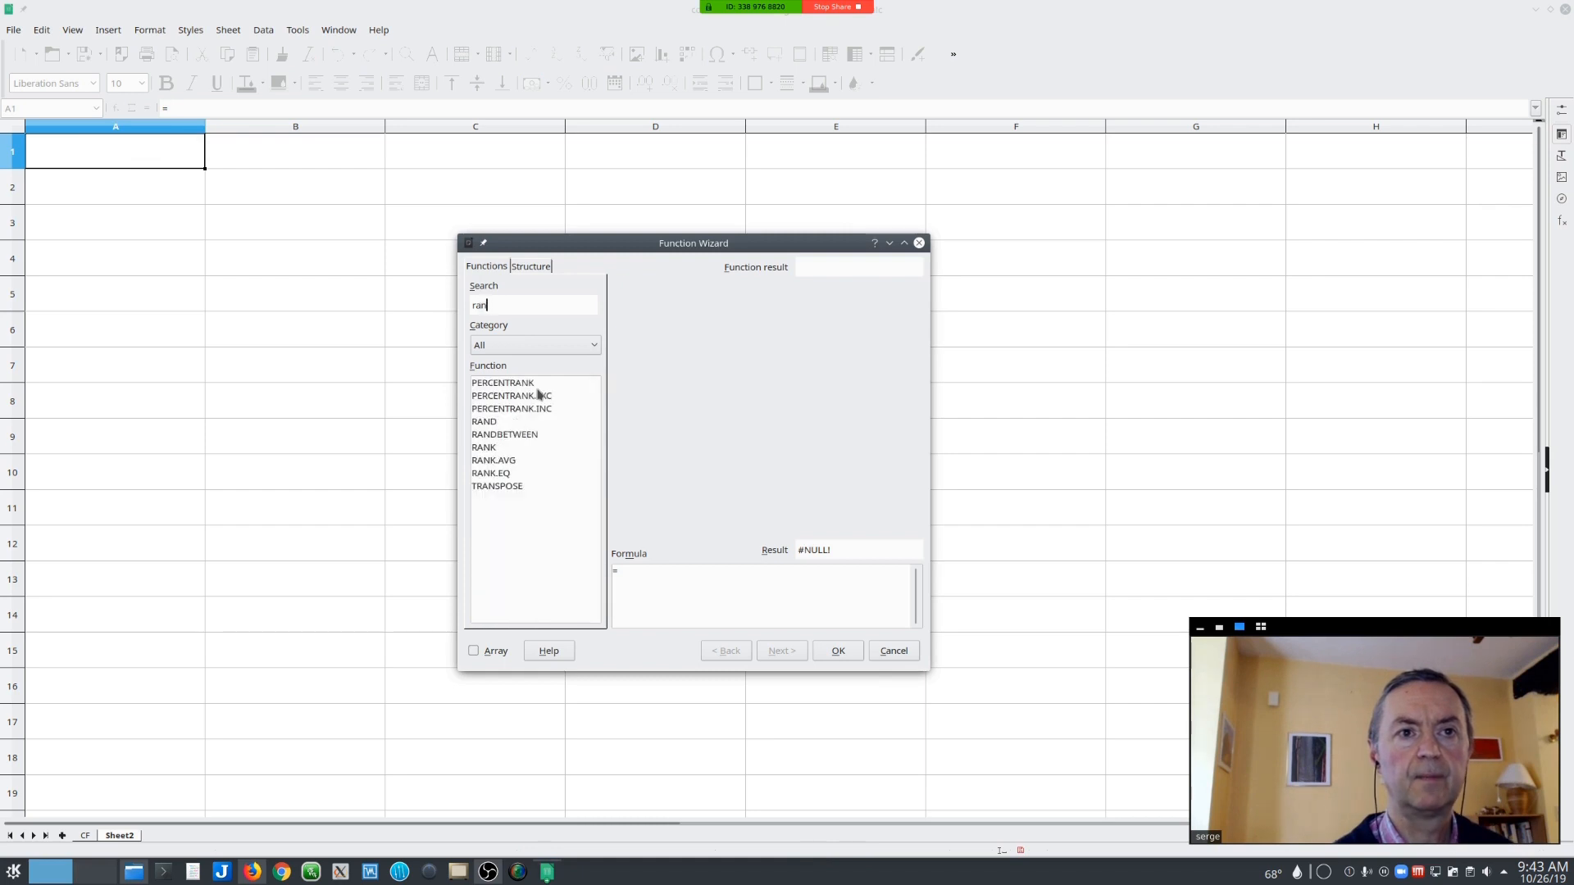
left_click(538, 435)
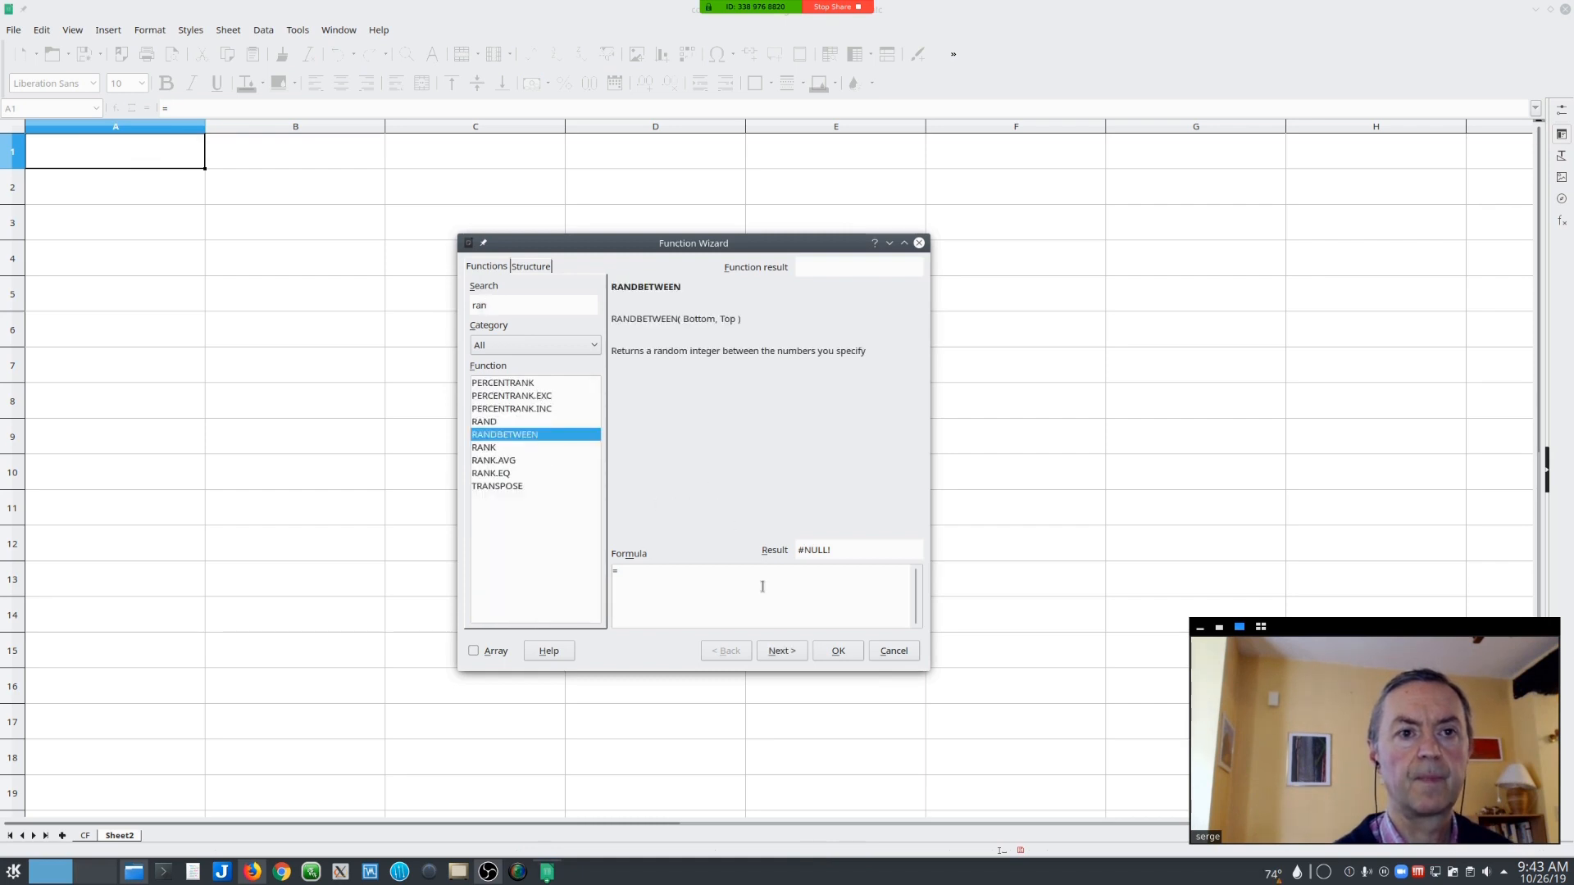
left_click(783, 652)
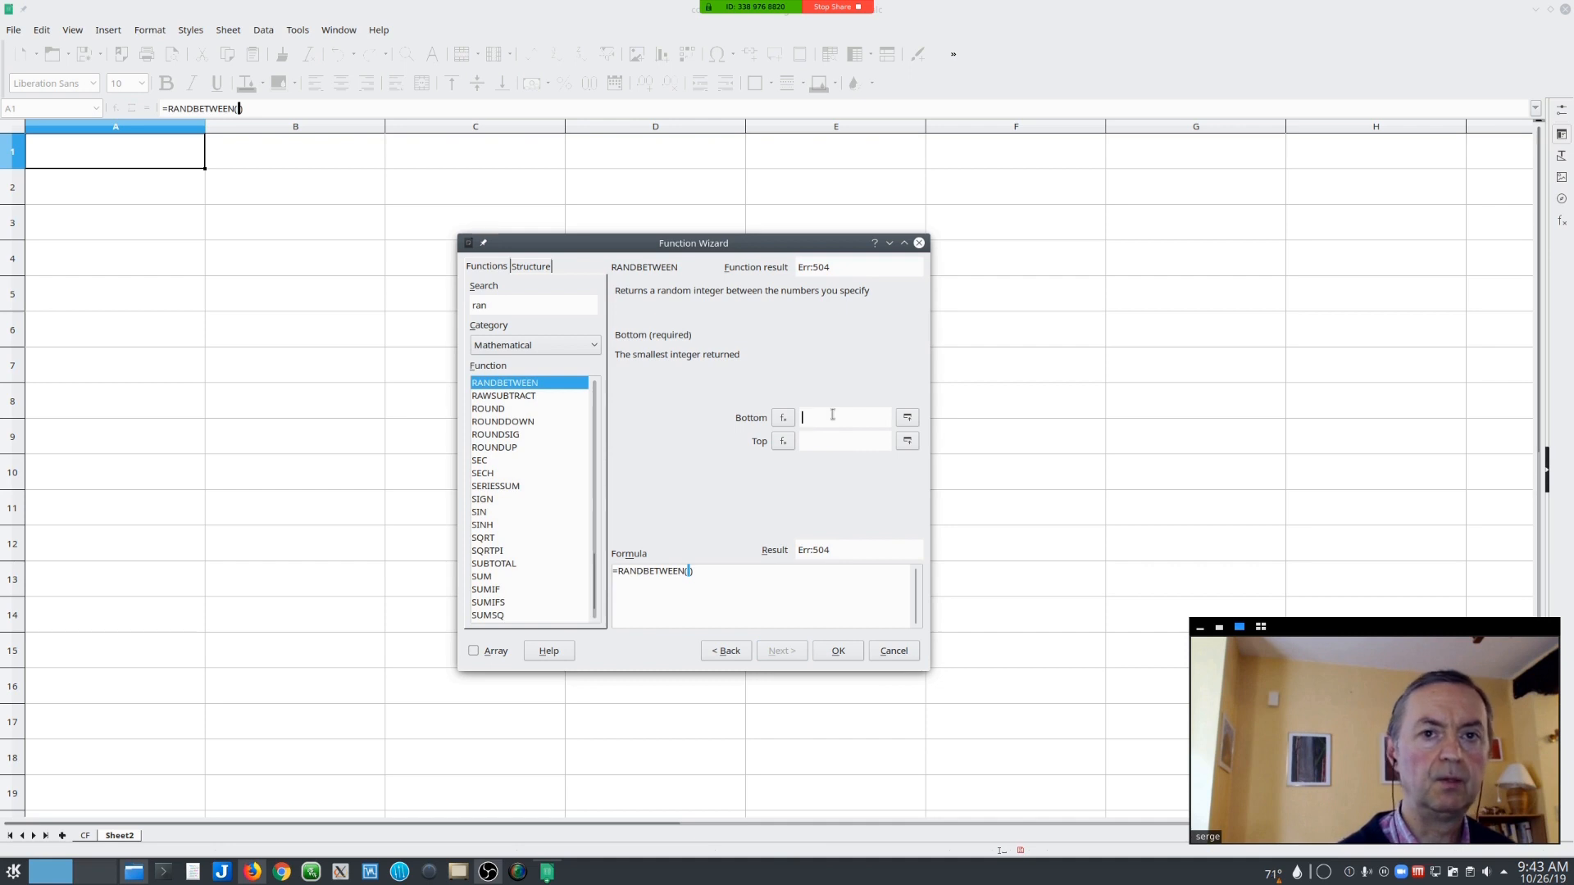
type("1")
left_click(822, 445)
type("100")
left_click(838, 651)
- Clear the direct formatting of cell A1 so the random number is not formatted as a date
right_click(182, 159)
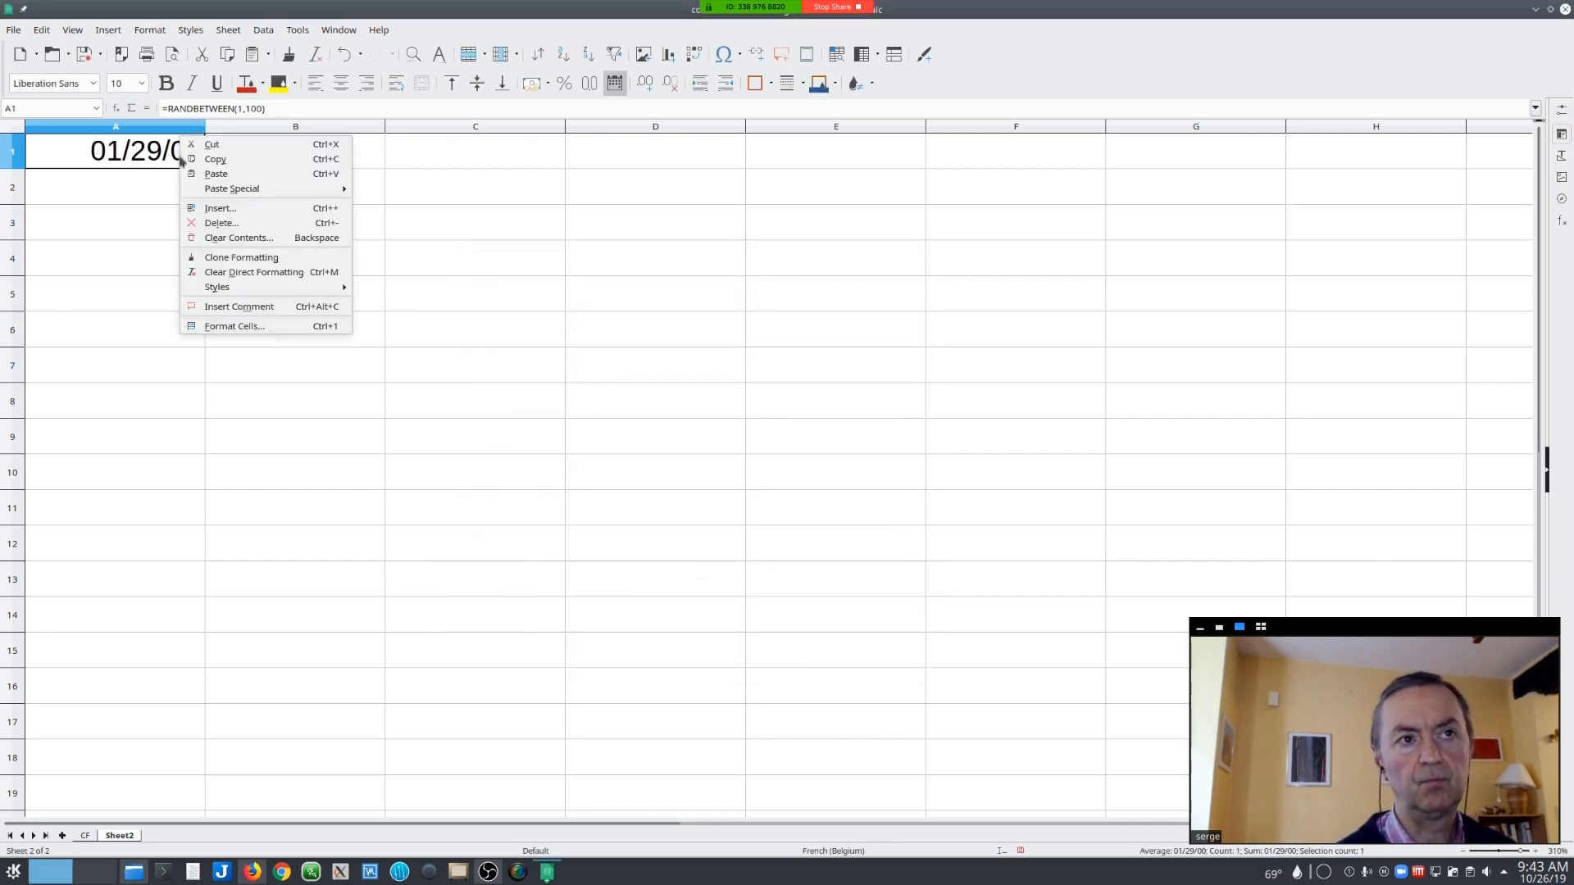
left_click(234, 276)
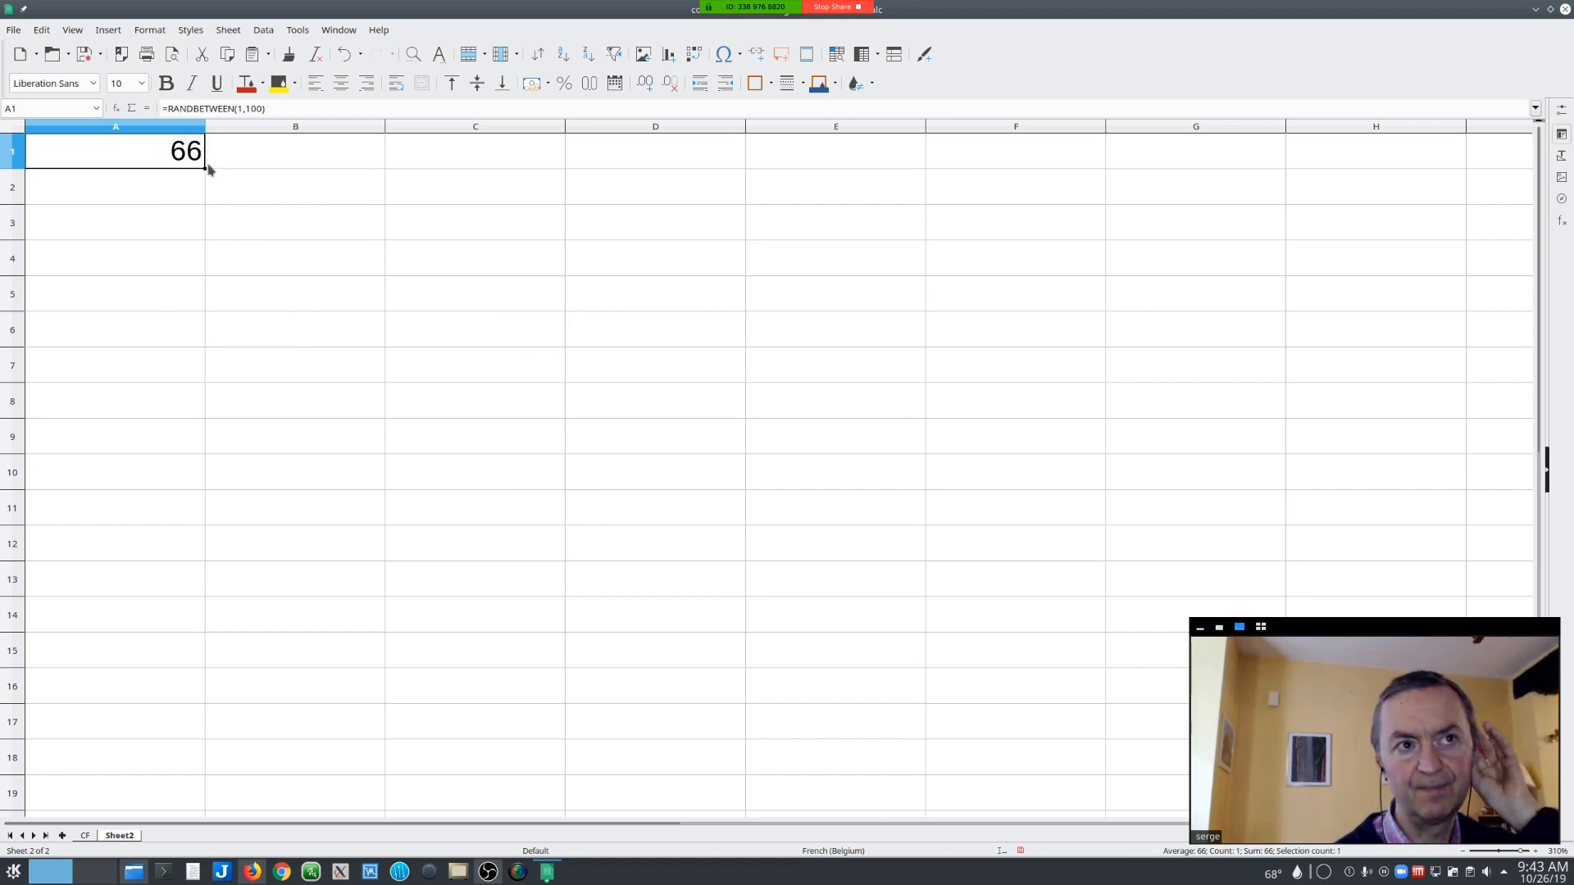
right_click(188, 152)
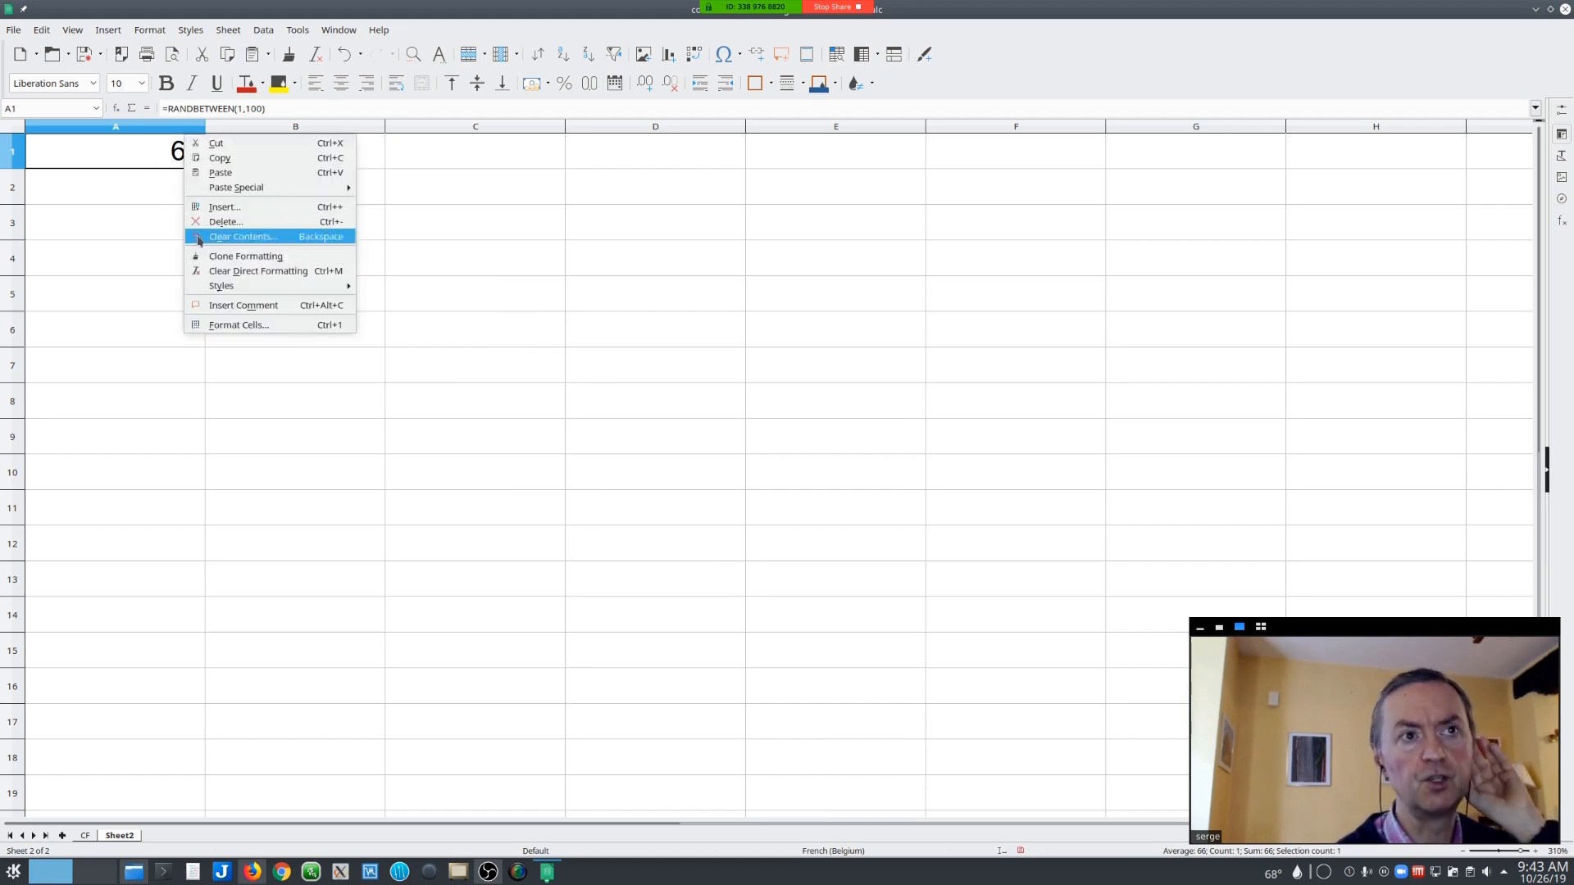
left_click(114, 216)
- Fill the RANDBETWEEN formula from A1 down to A25 and deselect the range
left_click_drag(206, 168, 151, 795)
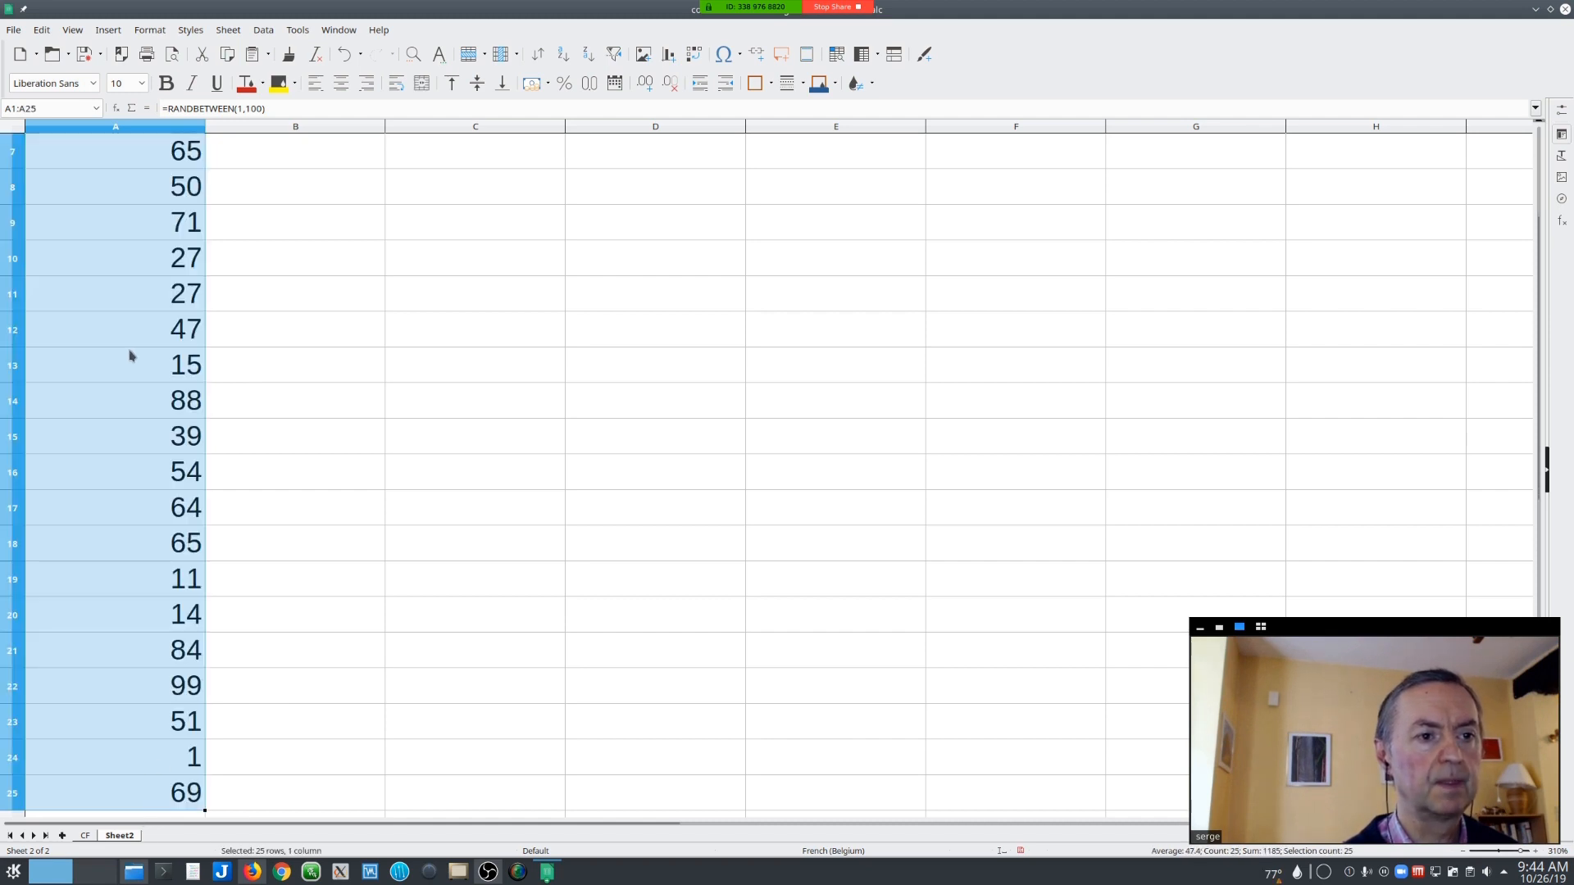
scroll(128, 356, "down", 2)
scroll(131, 355, "up", 2)
scroll(131, 355, "down", 1)
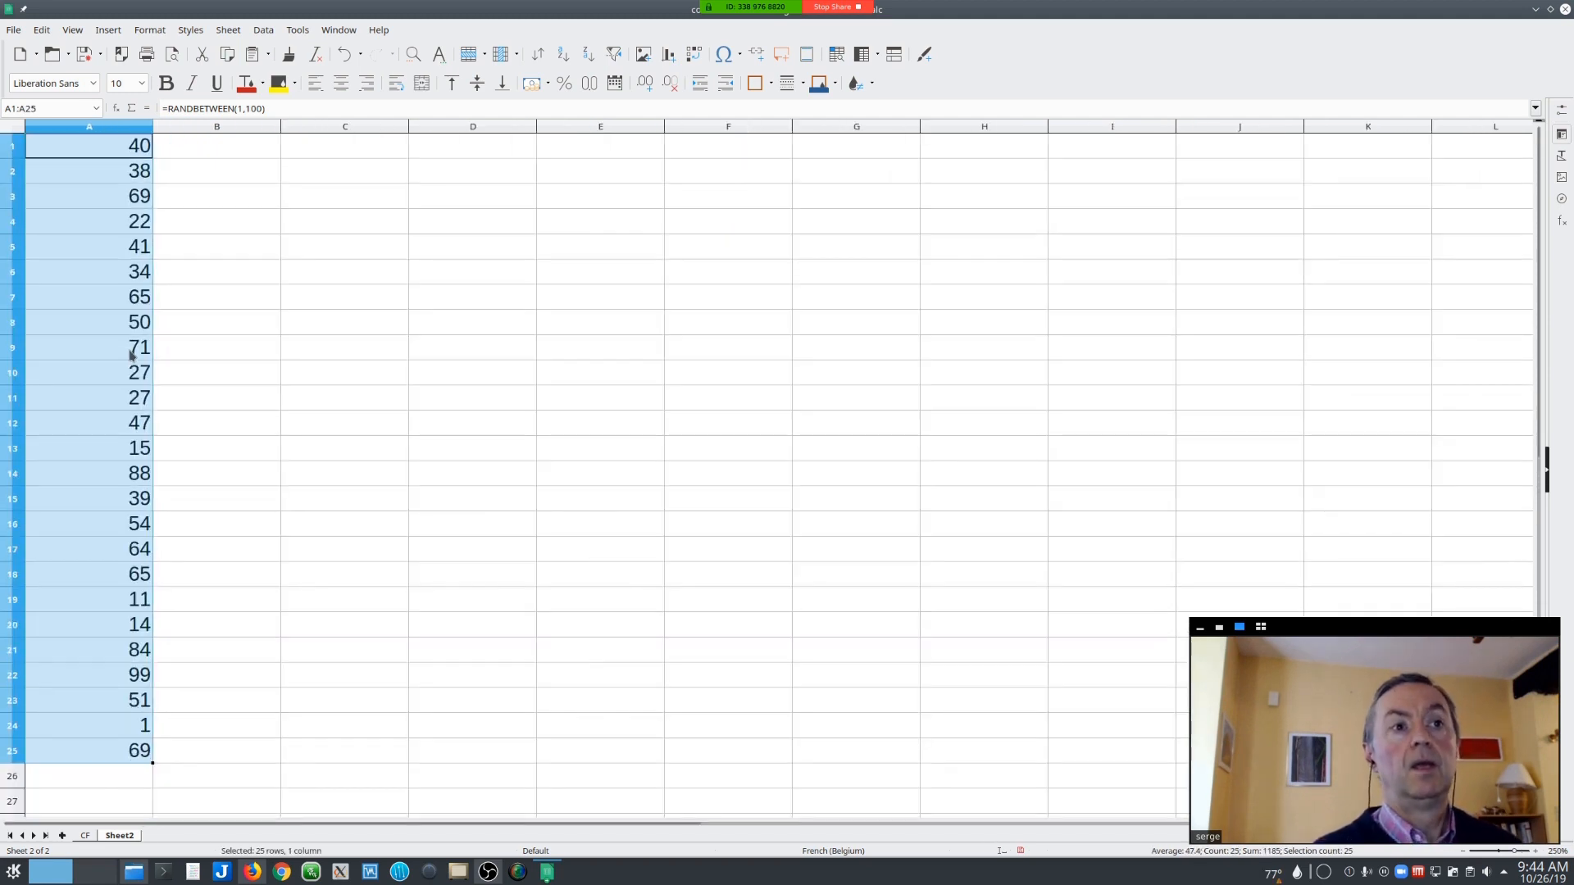
left_click(200, 350)
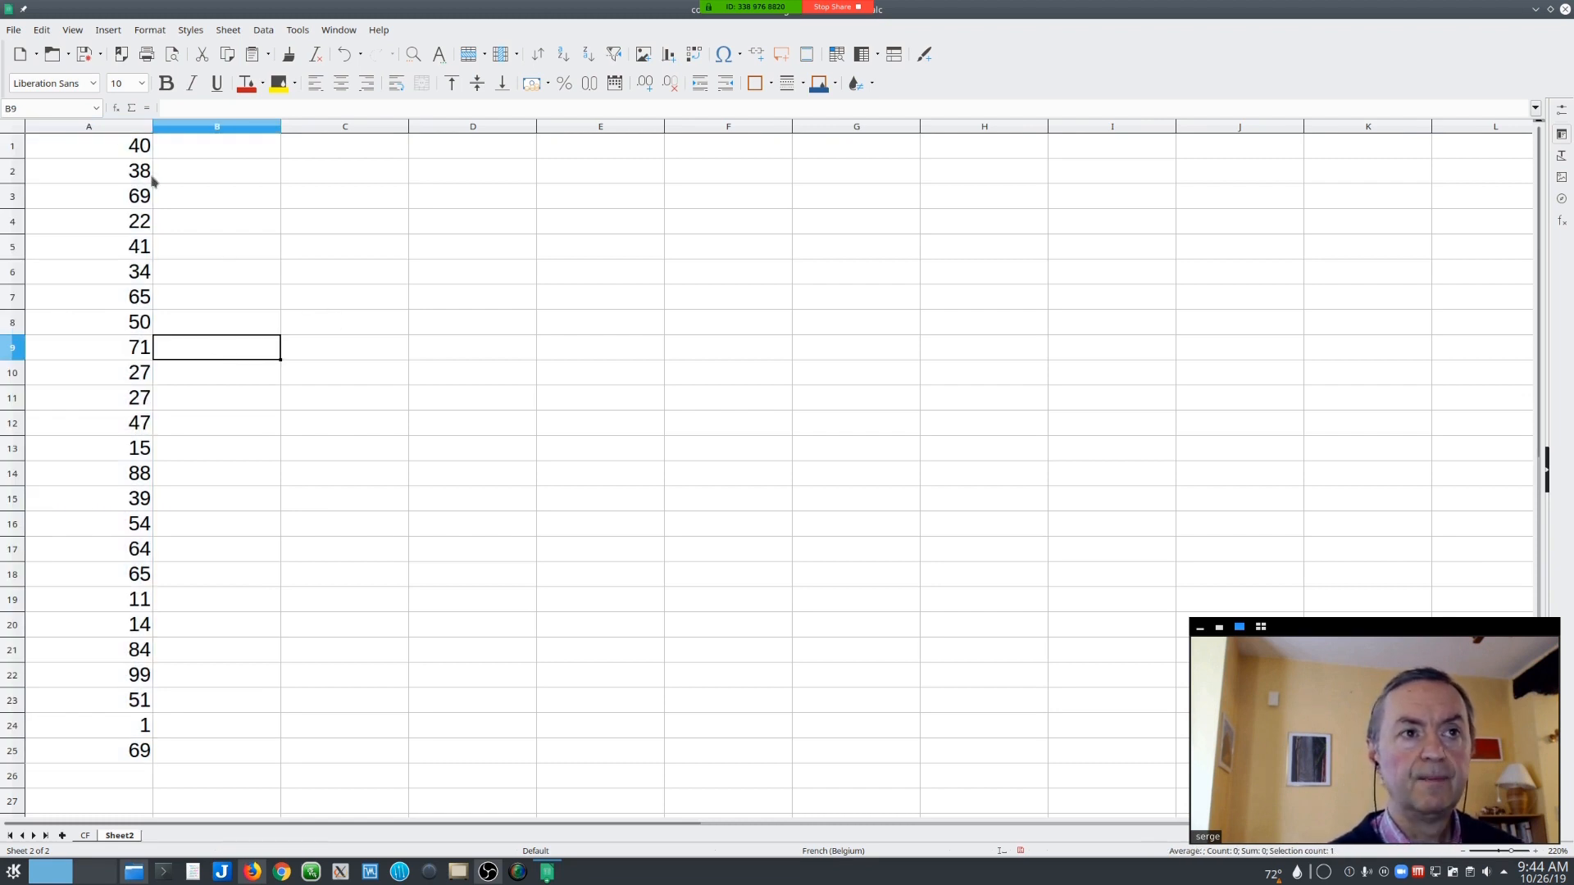
- Replace the RANDBETWEEN formulas in A1:A25 with their fixed values by copying the range and pasting only numbers over it
left_click(83, 133)
left_click(56, 498)
left_click_drag(56, 147, 135, 745)
key("ctrl+c")
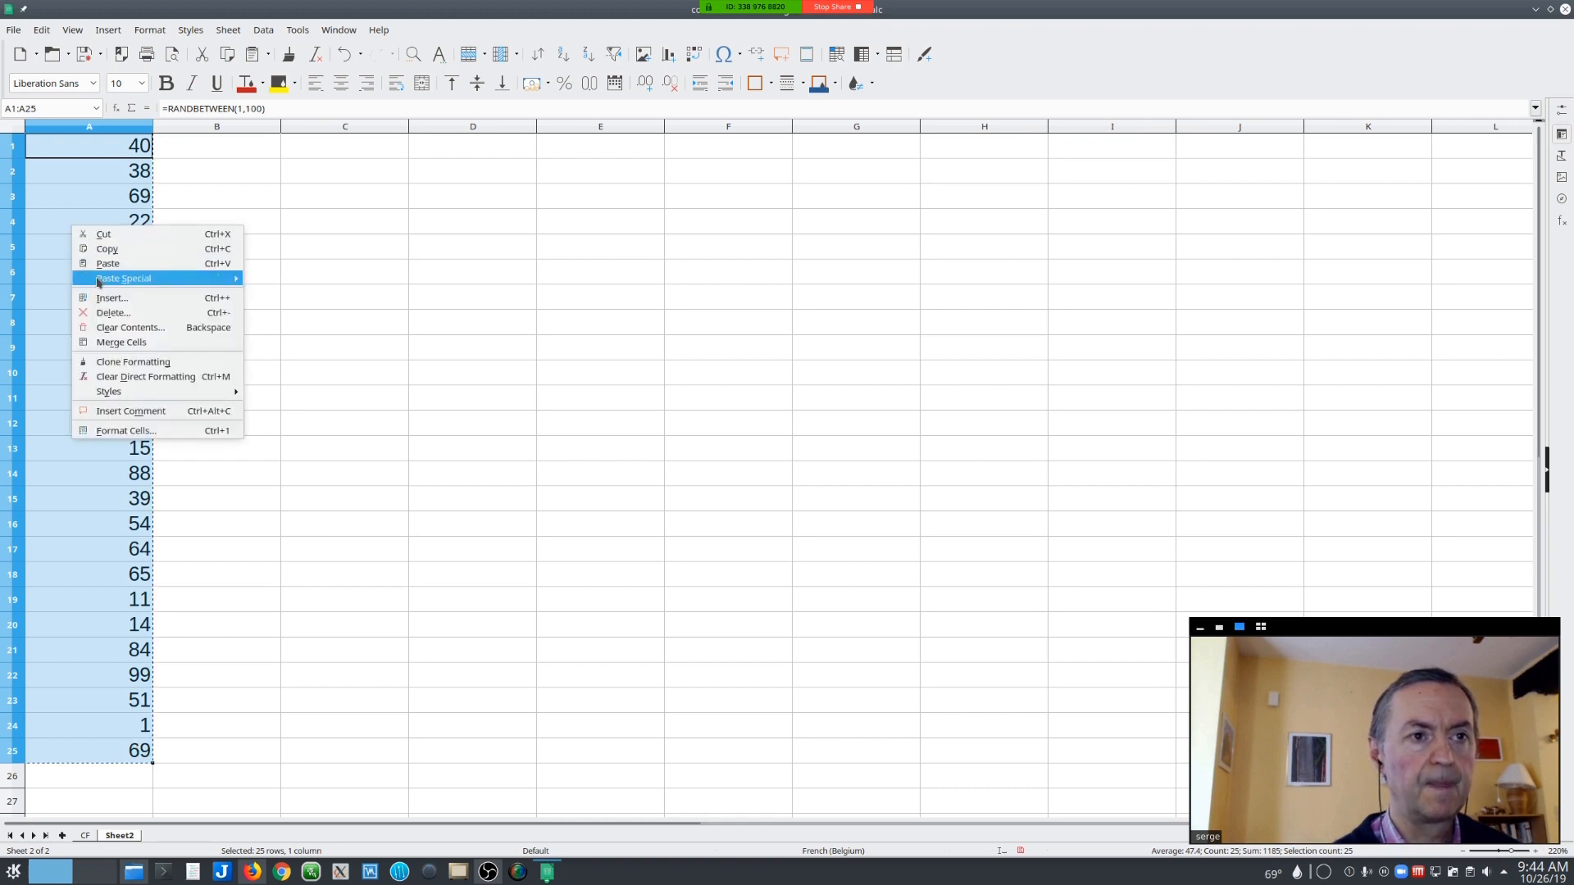
mouse_move(205, 279)
left_click(281, 312)
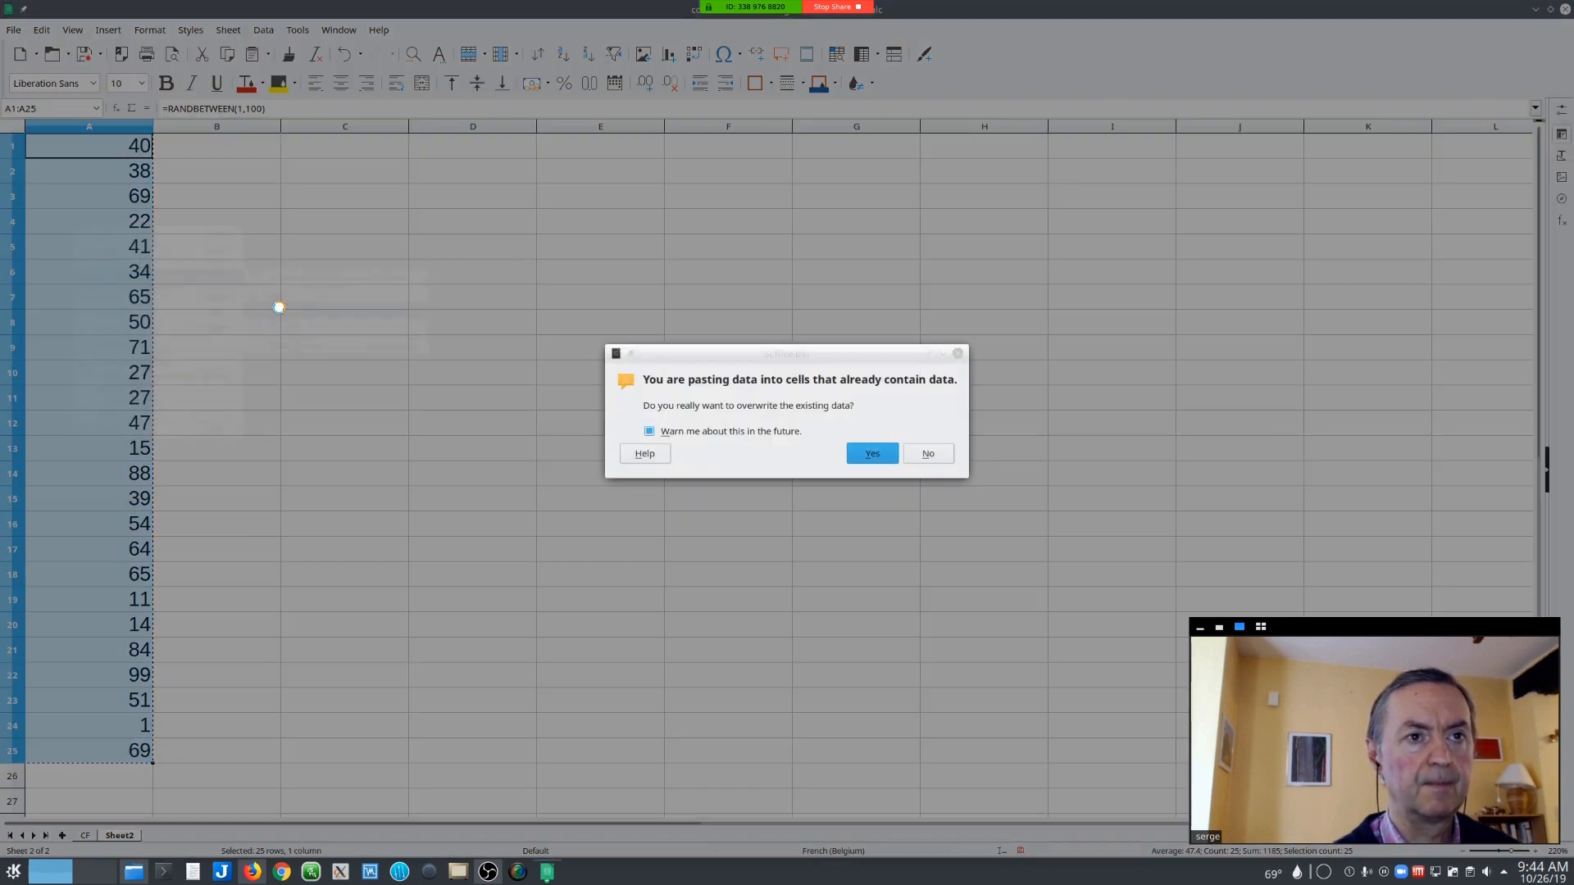
left_click(867, 451)
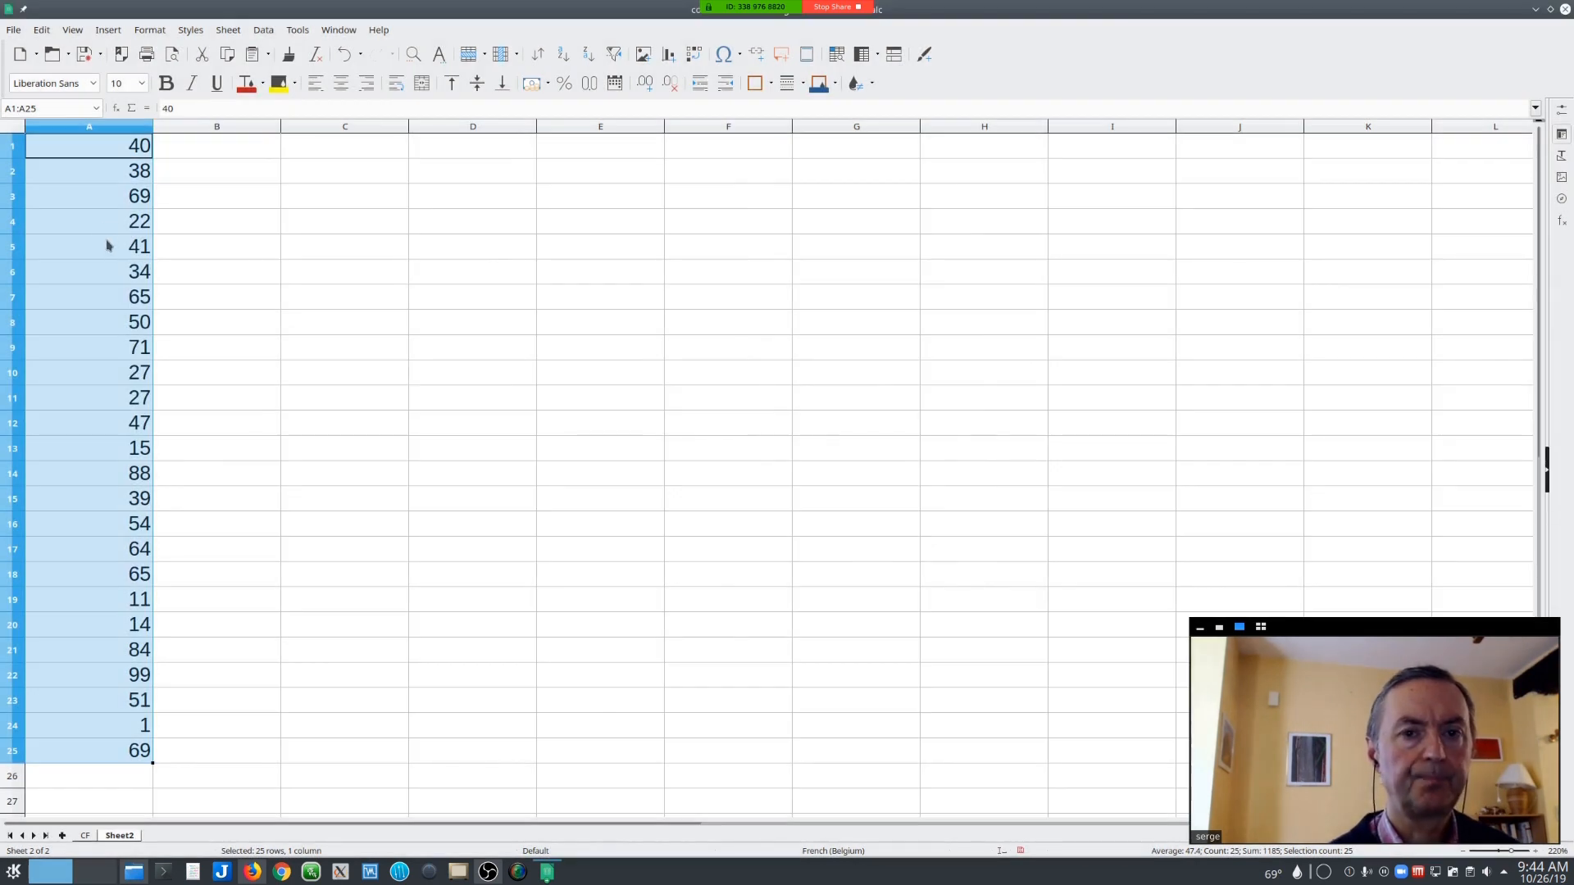
- Start a conditional formatting rule for A1:A25 with the condition cell value greater than 50
left_click(93, 149)
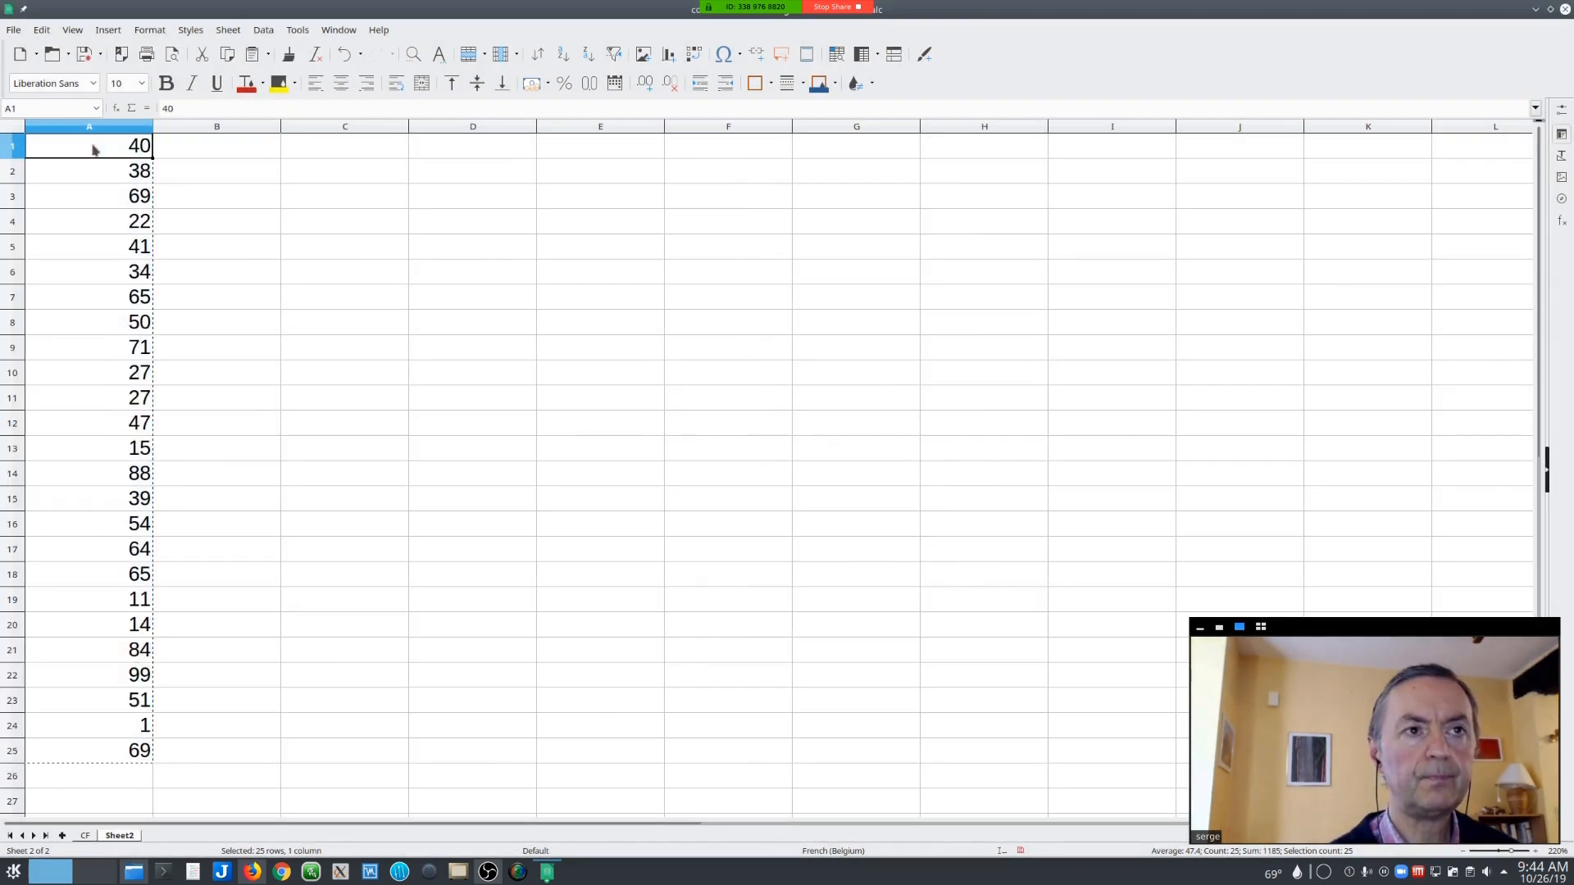
left_click(97, 748, "shift")
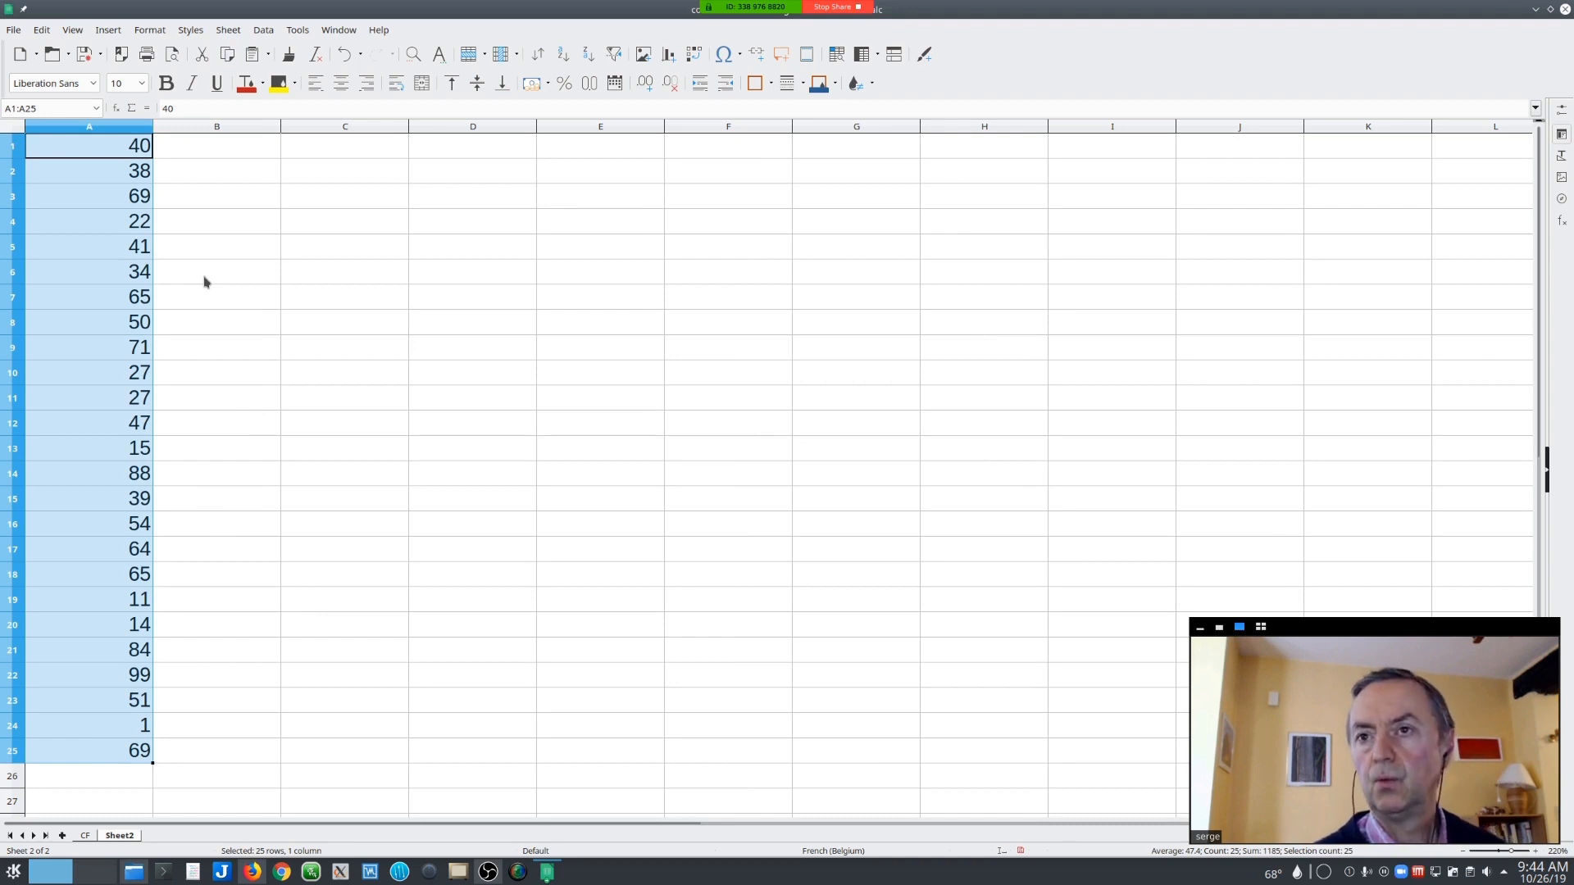
left_click(873, 91)
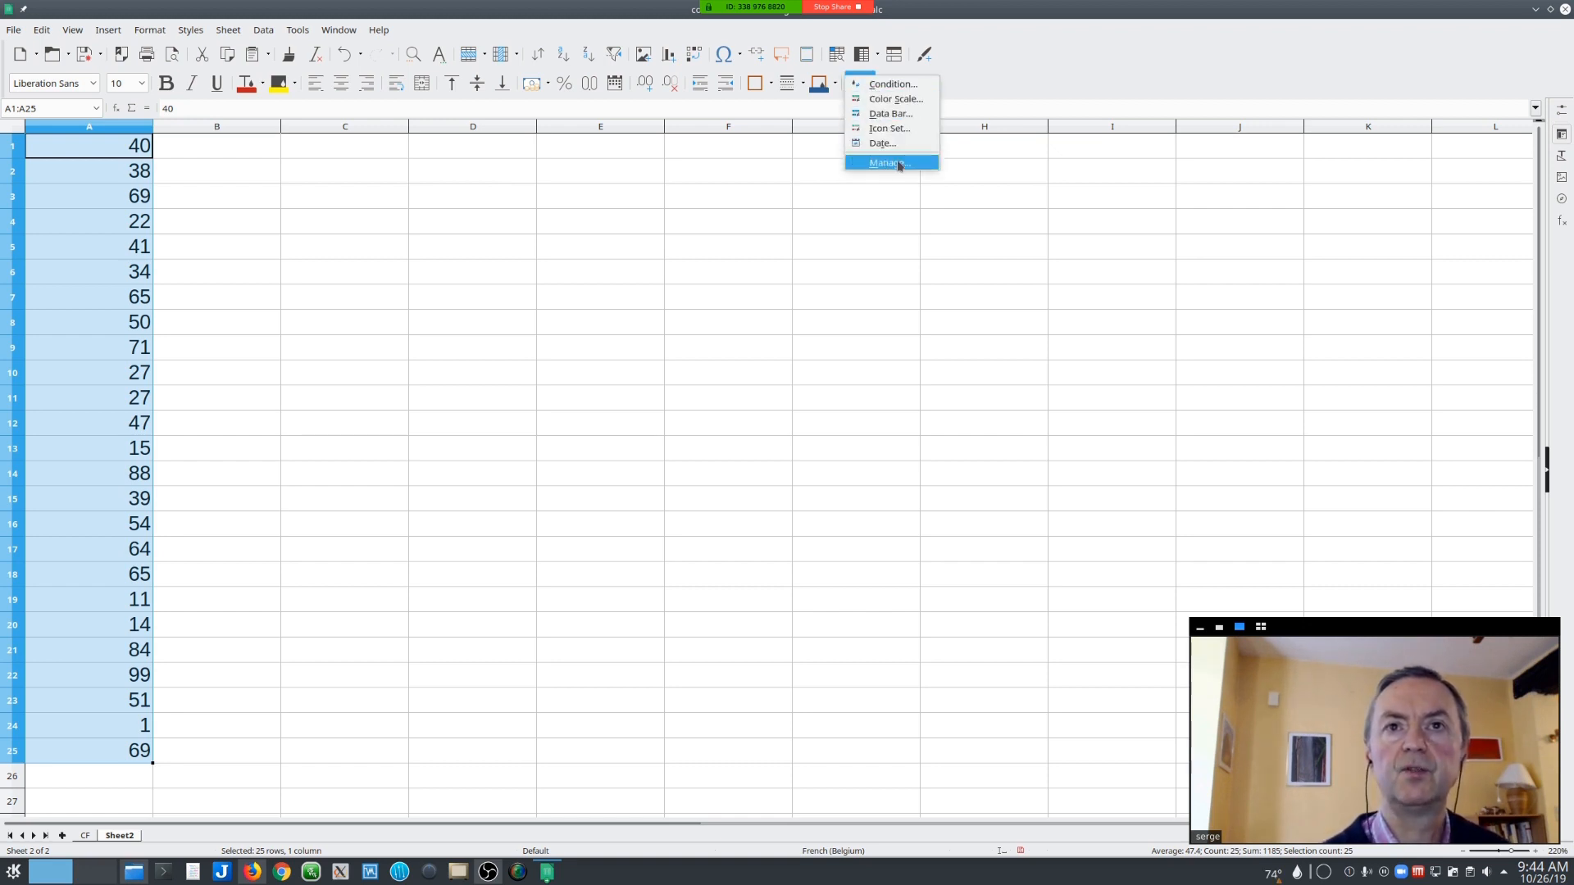
left_click(894, 85)
left_click_drag(758, 290, 687, 204)
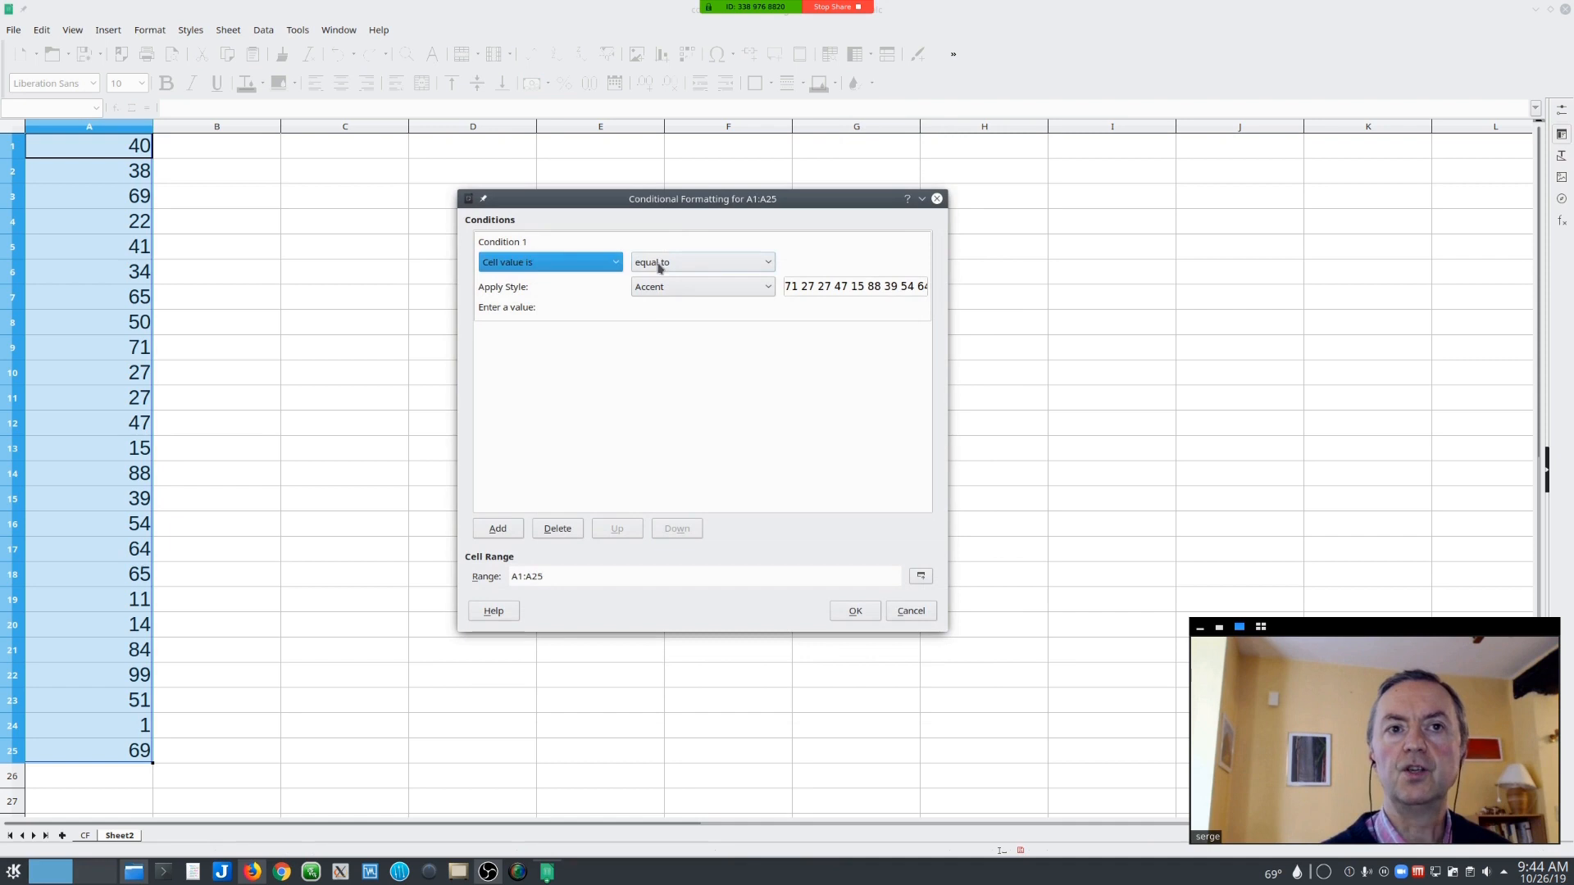
left_click(699, 262)
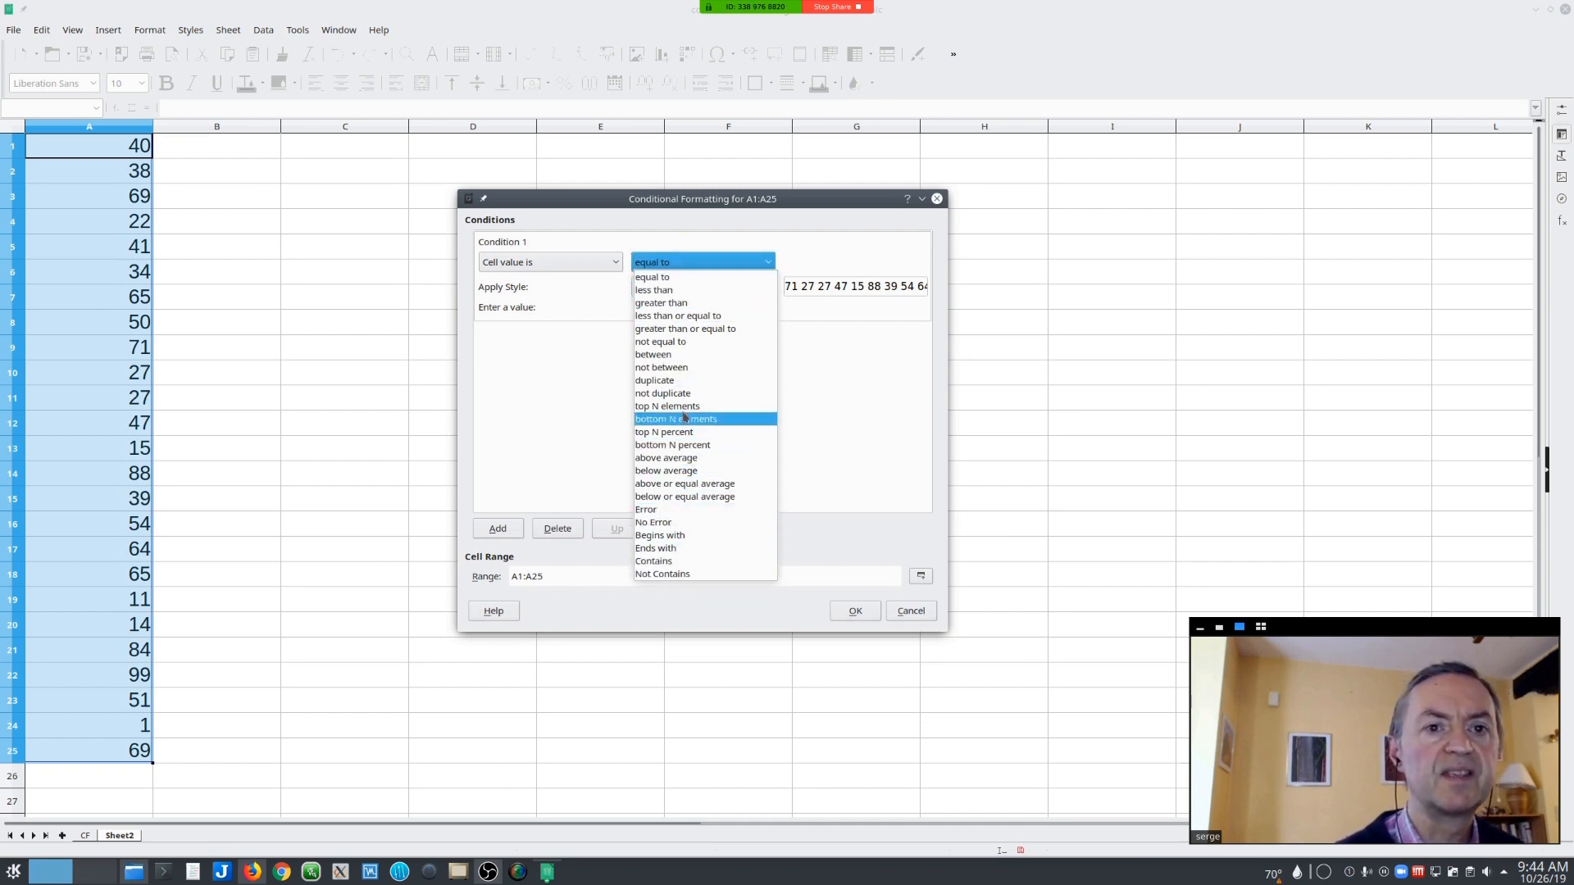
left_click(672, 305)
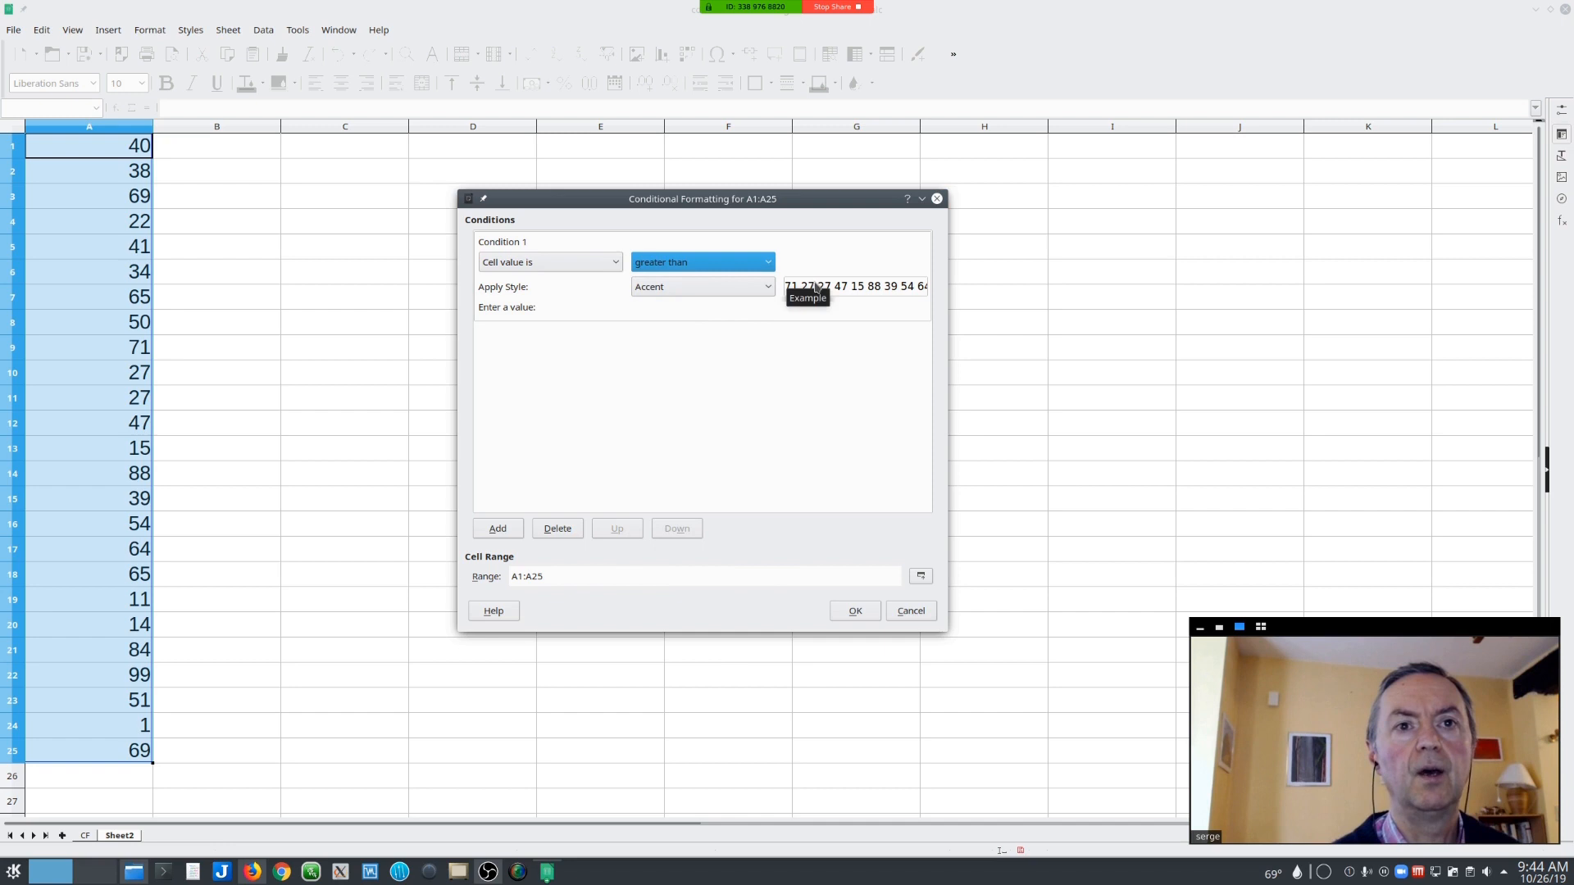
left_click(799, 263)
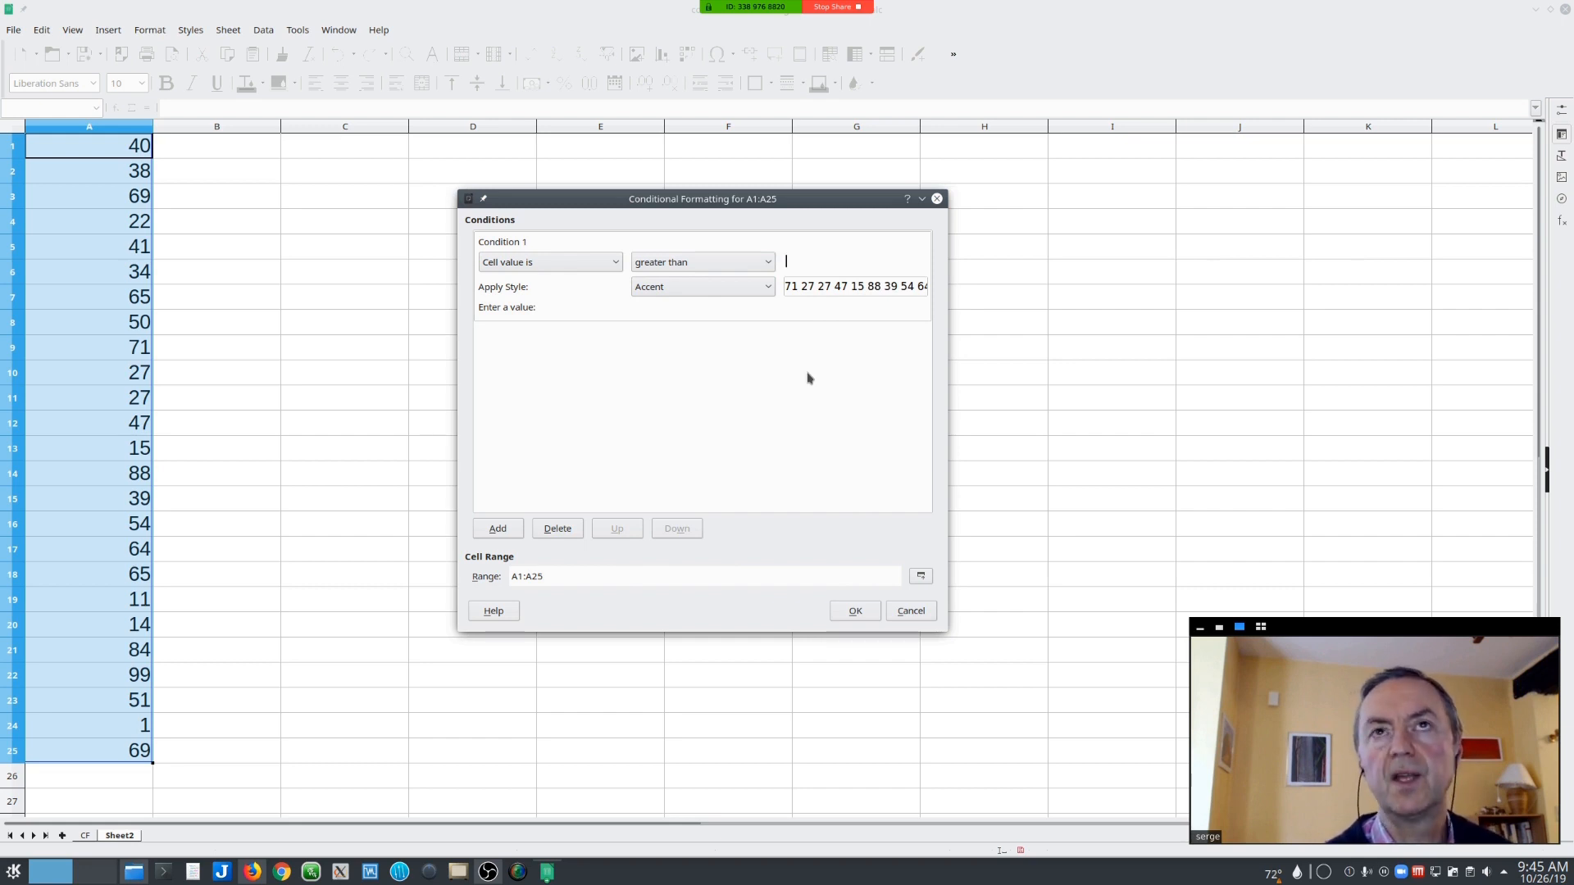
type("50")
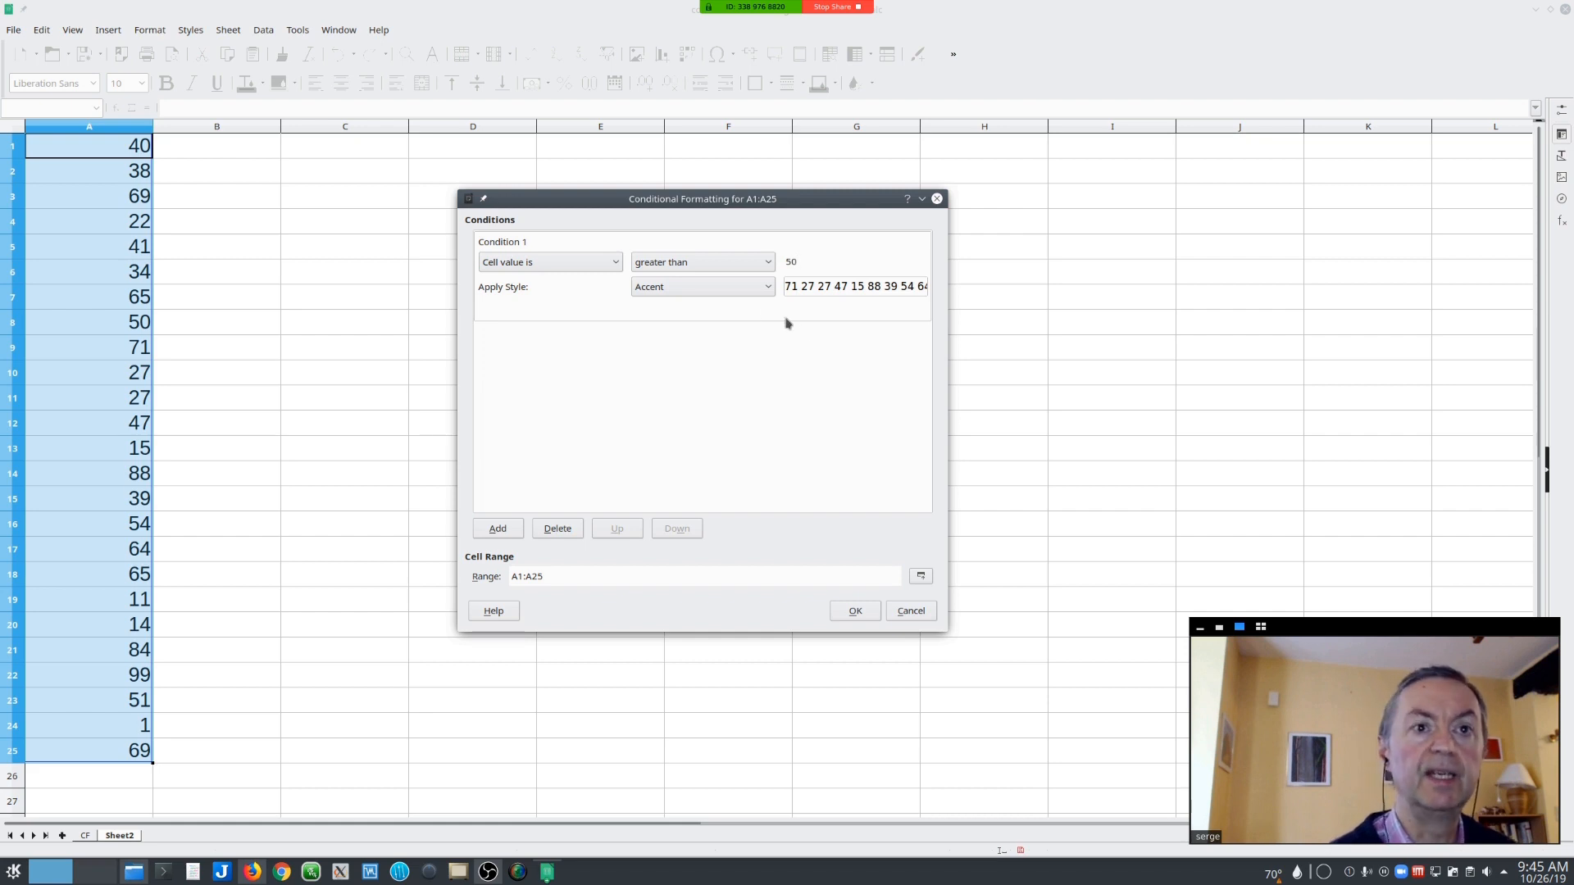
- Assign the This_Year style to the greater-than-50 condition, apply the rule and deselect the range
left_click(730, 286)
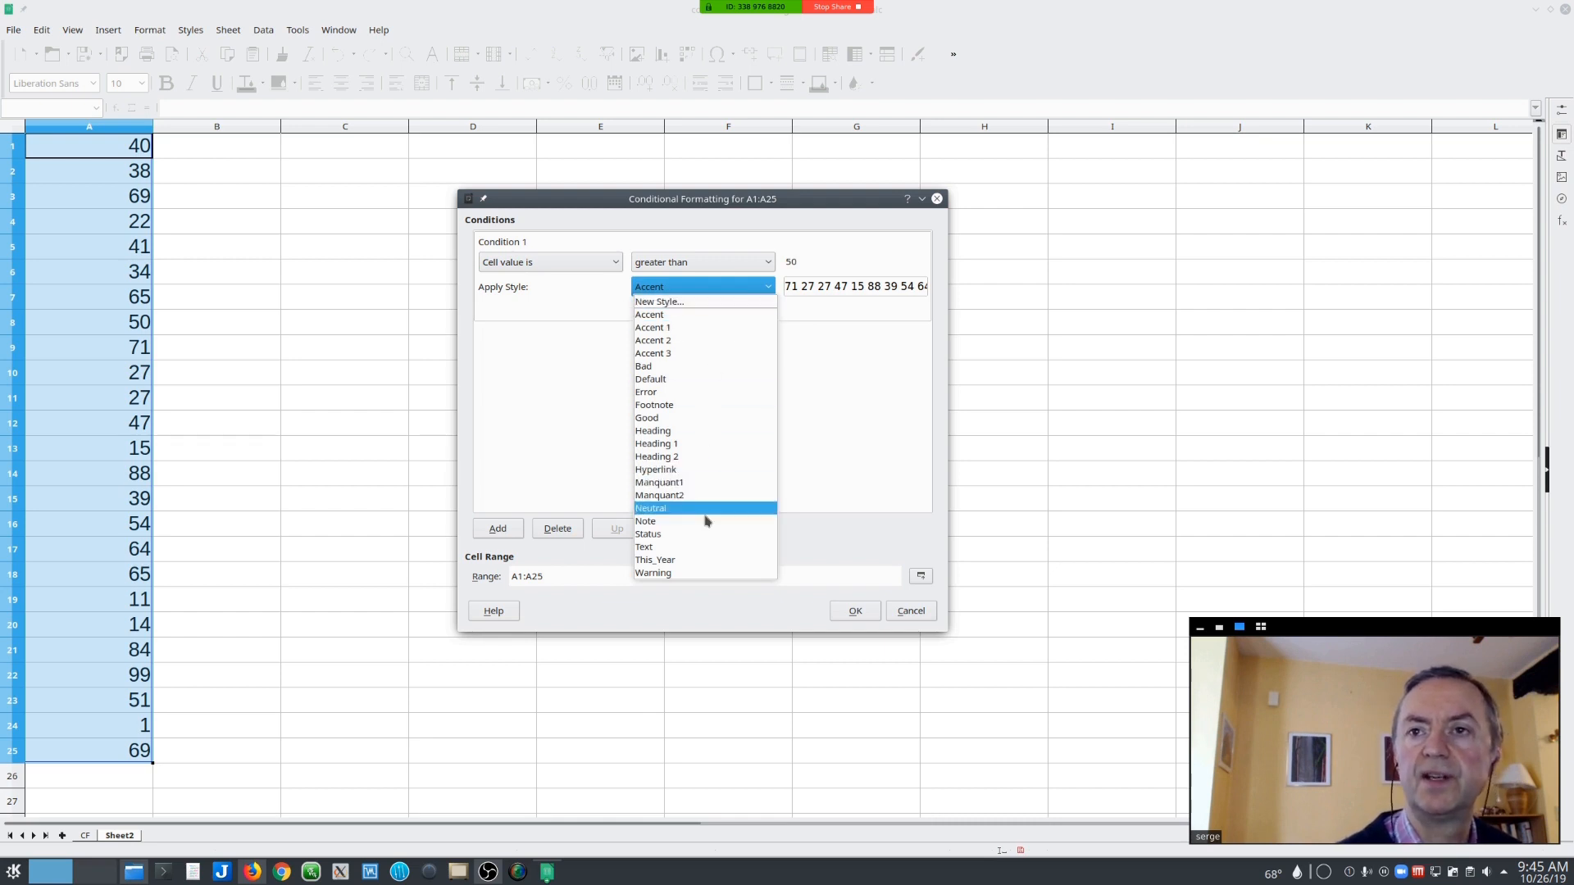
left_click(699, 560)
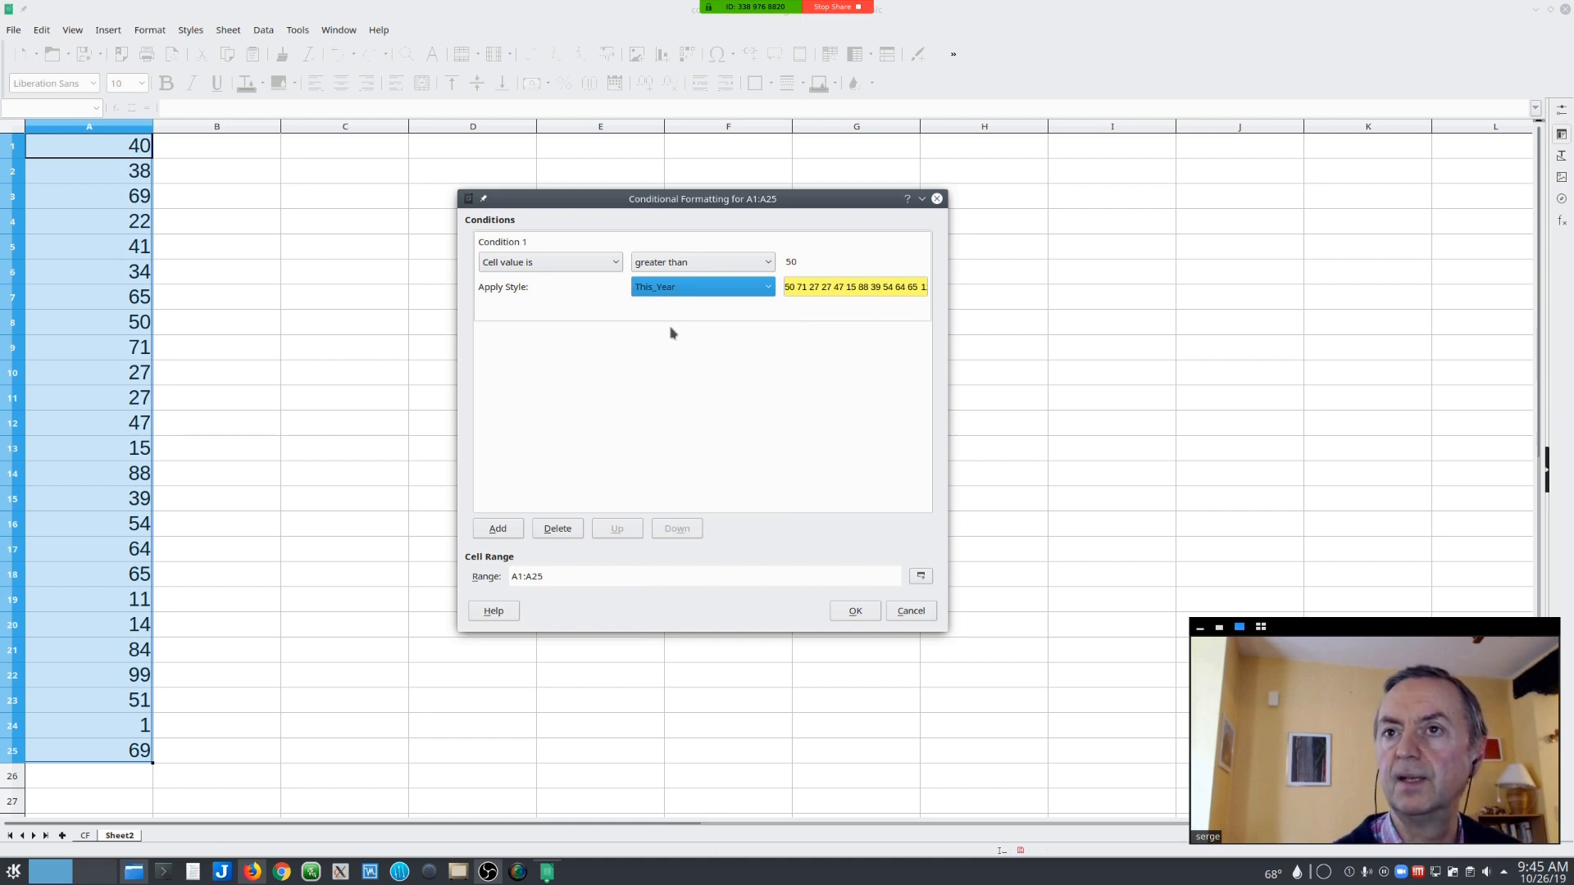
left_click(844, 608)
left_click(262, 351)
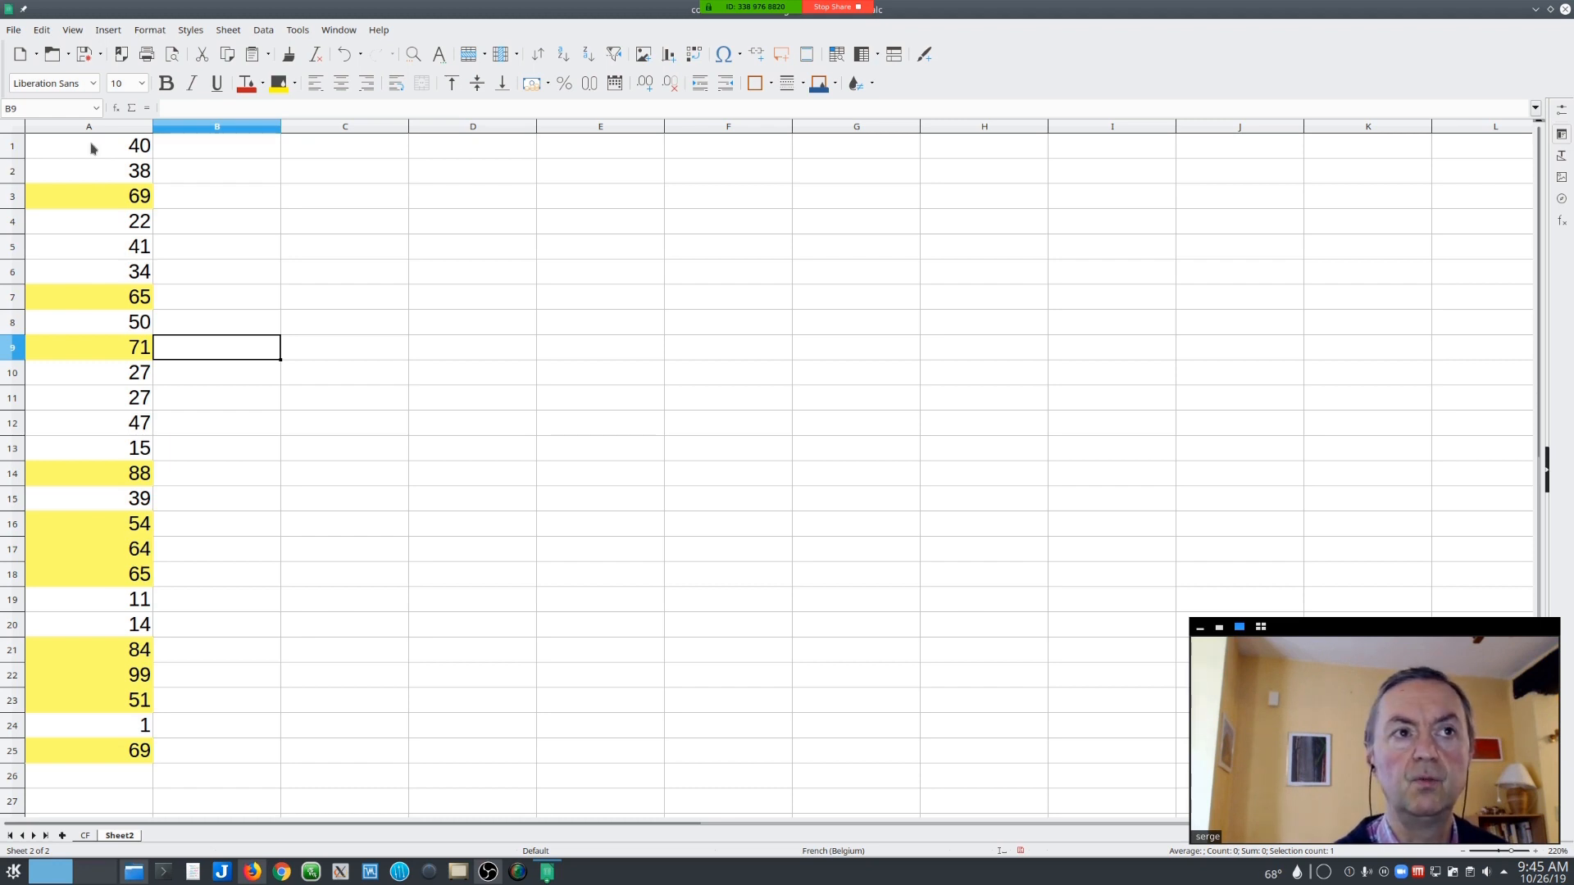
- Clear the direct formatting of A1:A25 to remove its conditional highlighting
left_click_drag(91, 149, 152, 752)
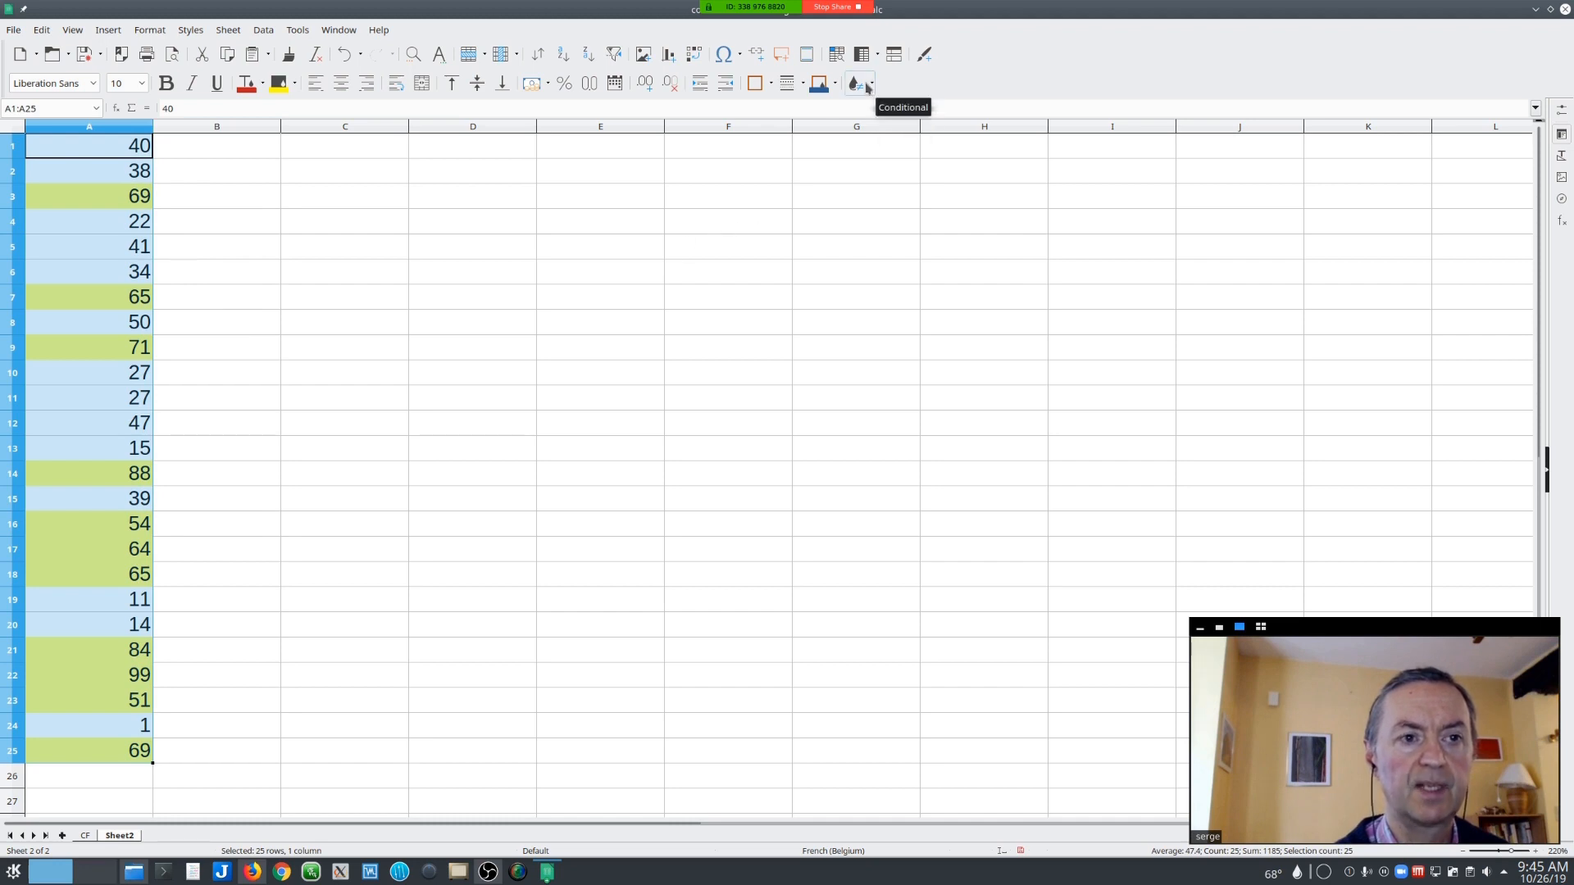
right_click(73, 353)
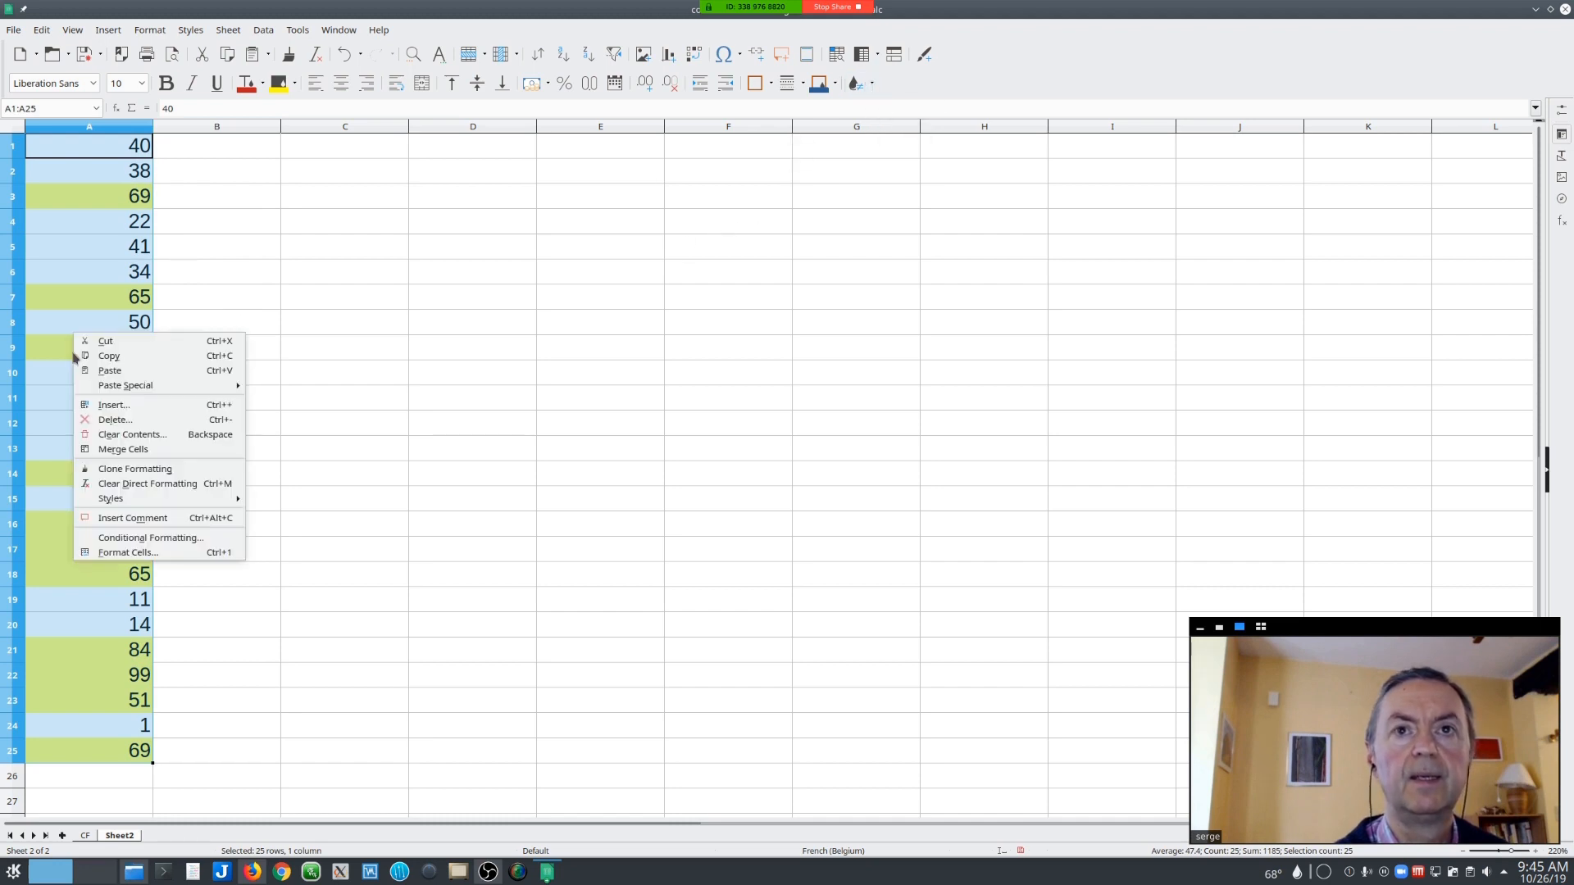
left_click(125, 485)
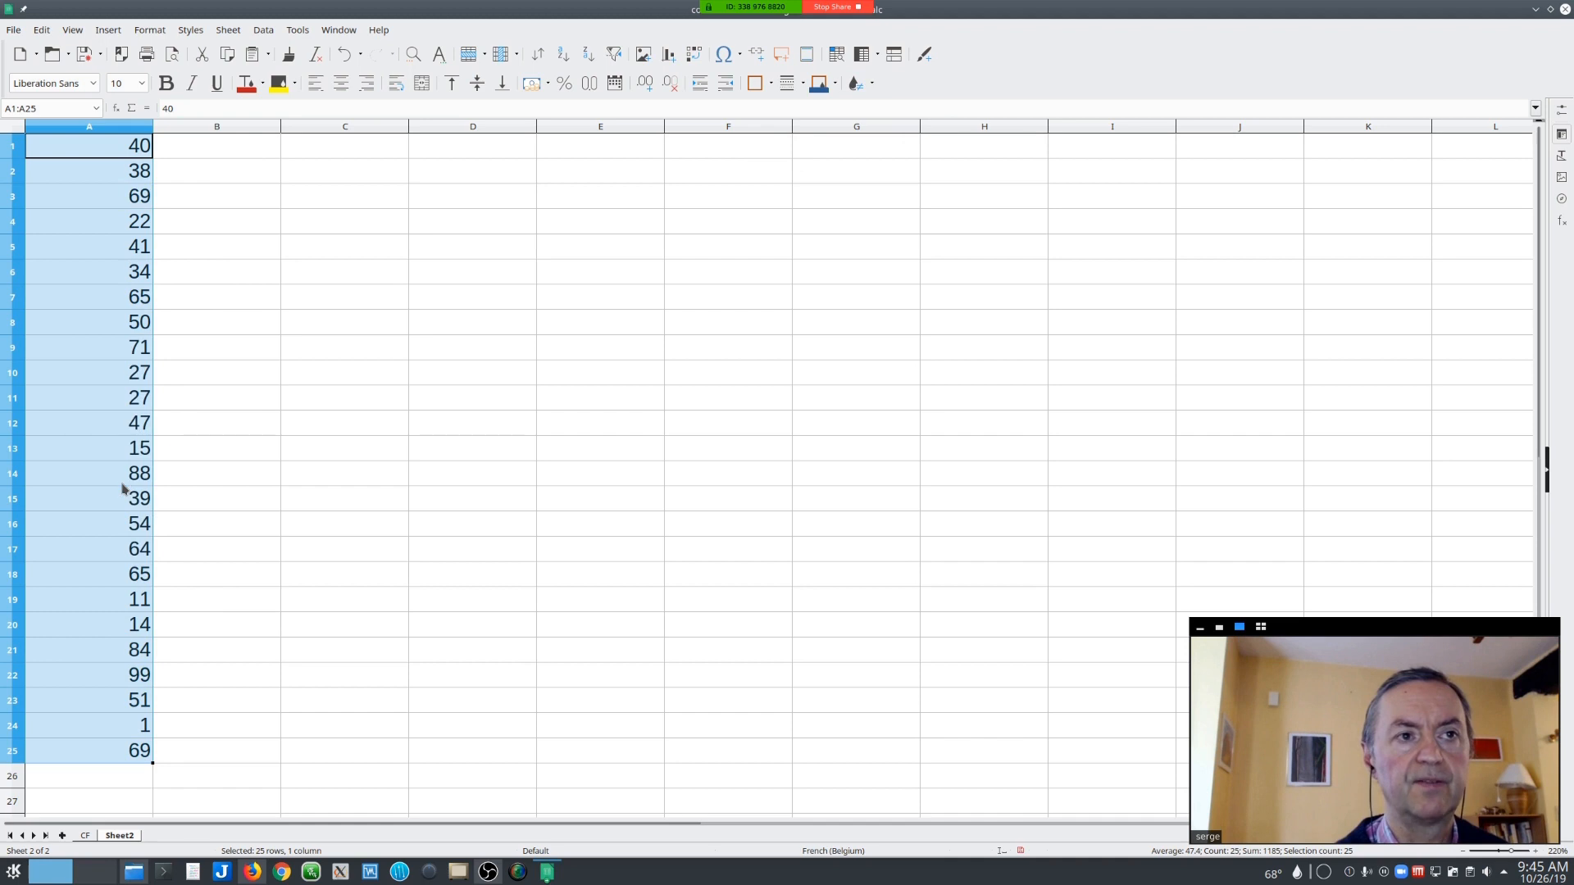
- Start a new conditional formatting rule for A1:A25 with the condition cell value is duplicate
left_click(872, 84)
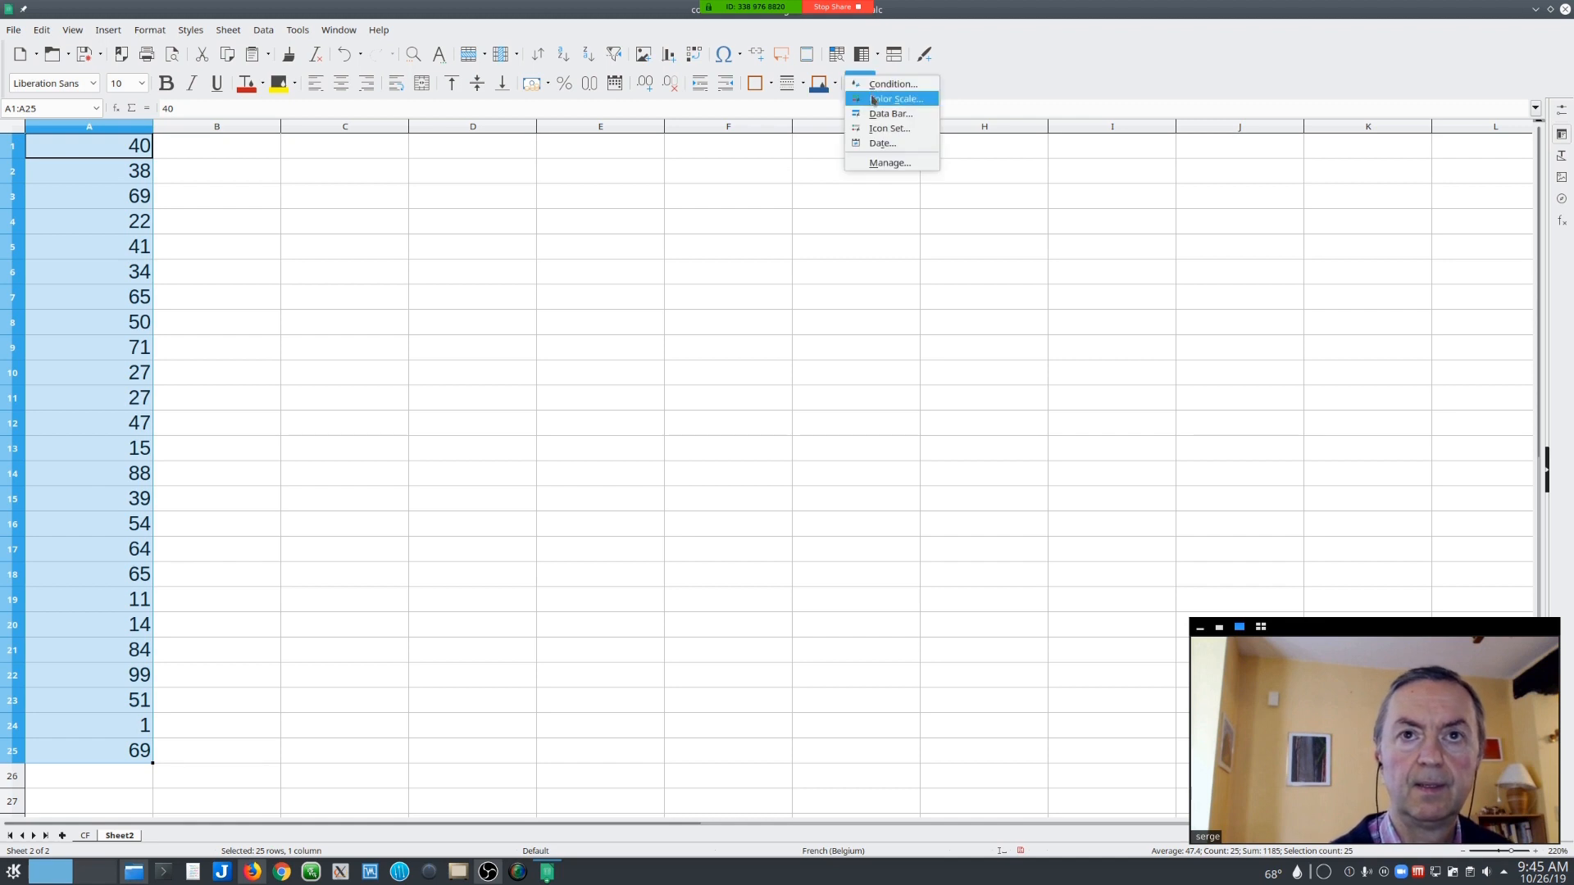
left_click(874, 87)
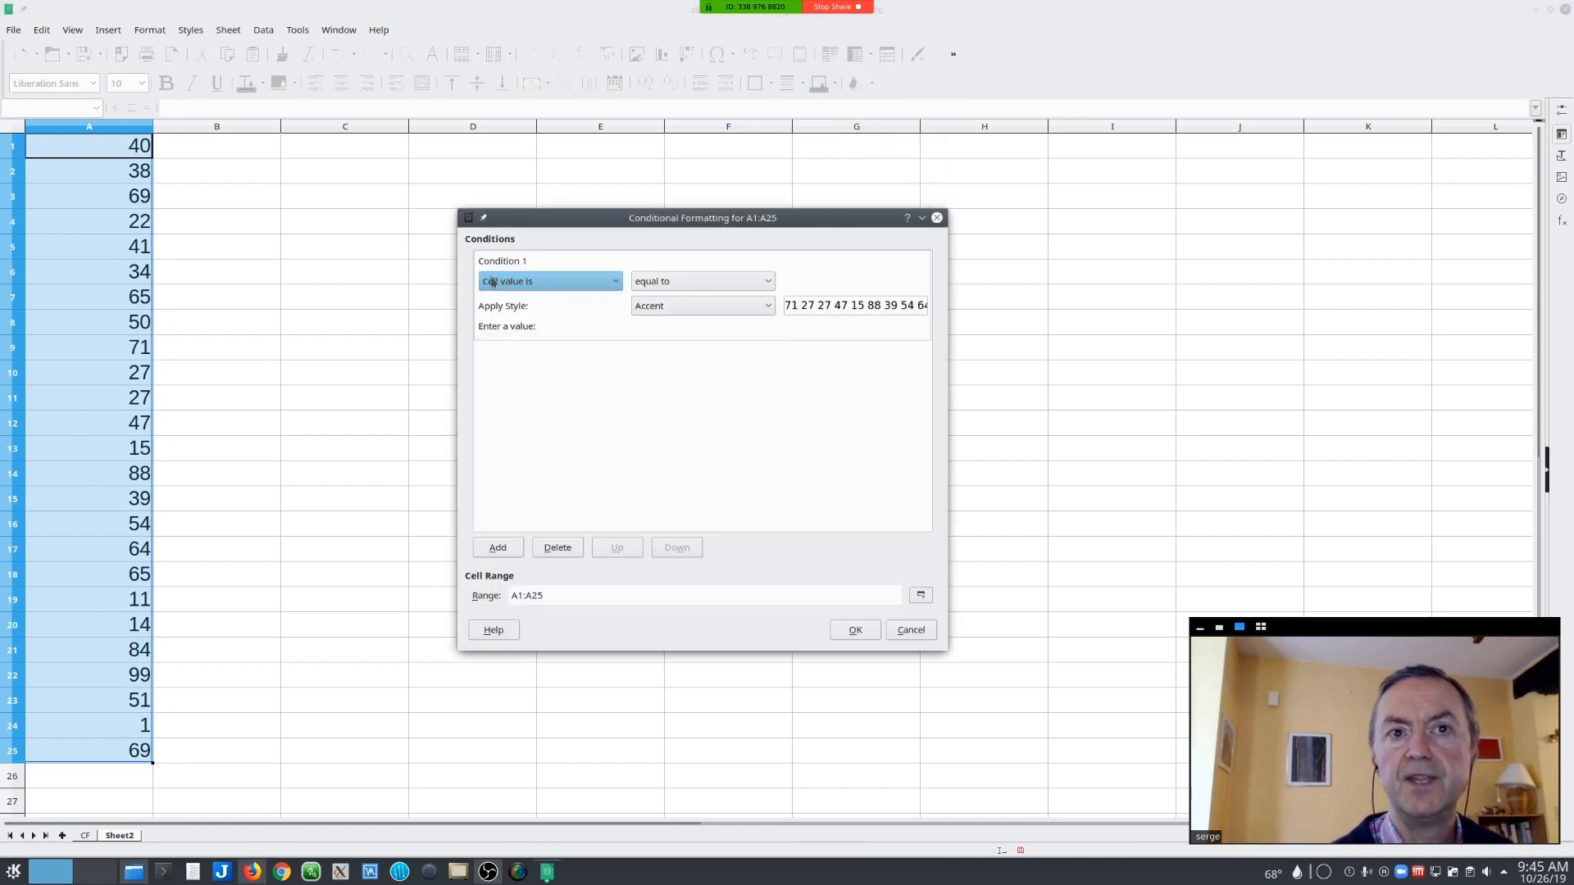
left_click(522, 284)
left_click(523, 283)
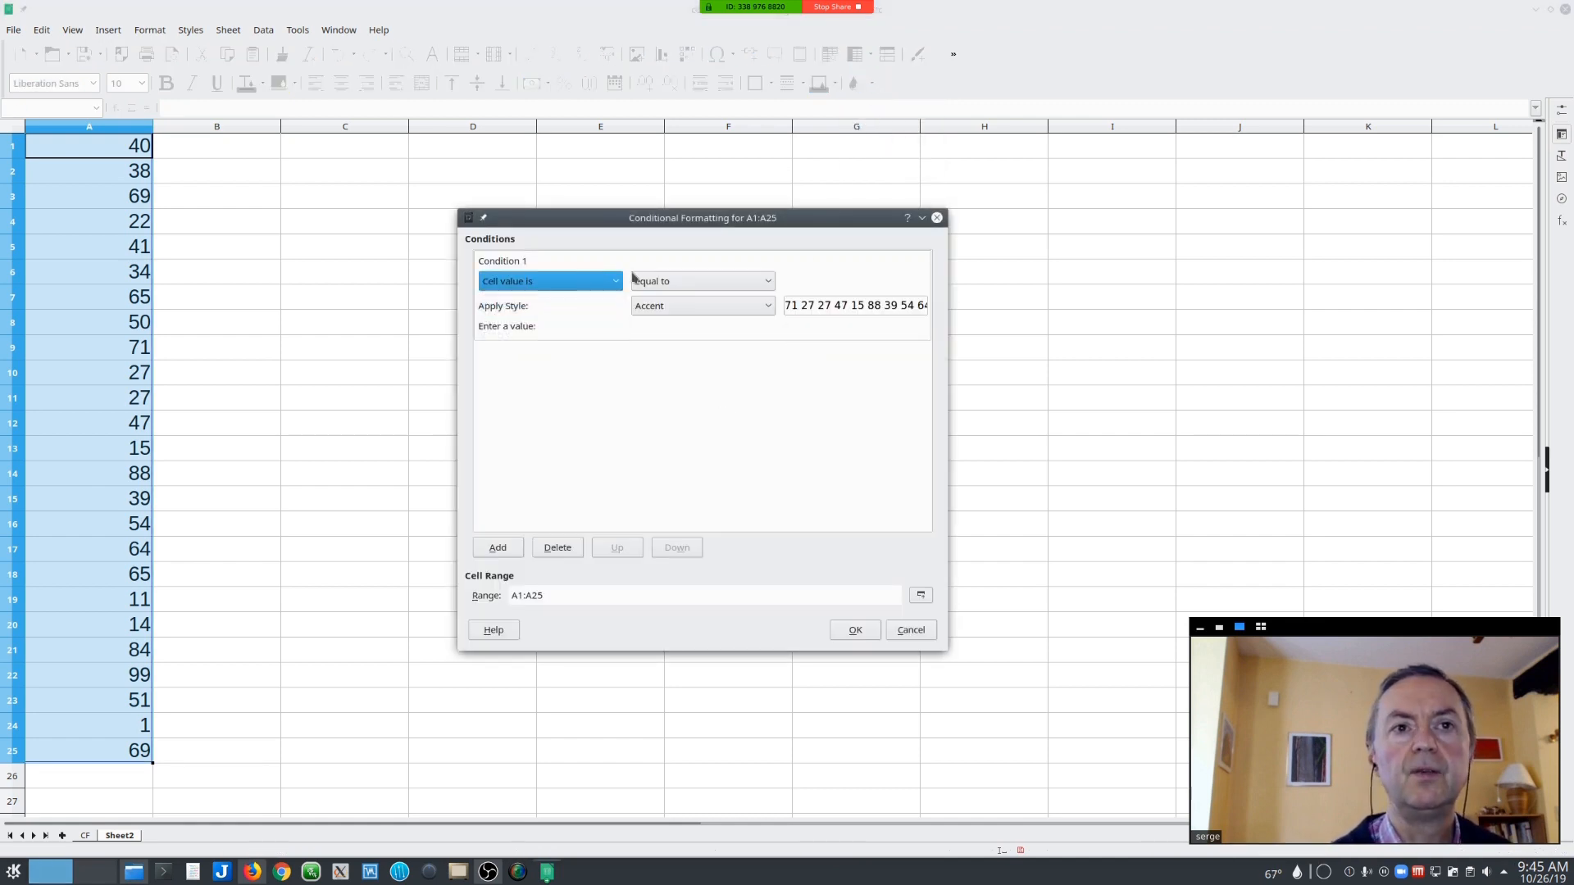
left_click(662, 281)
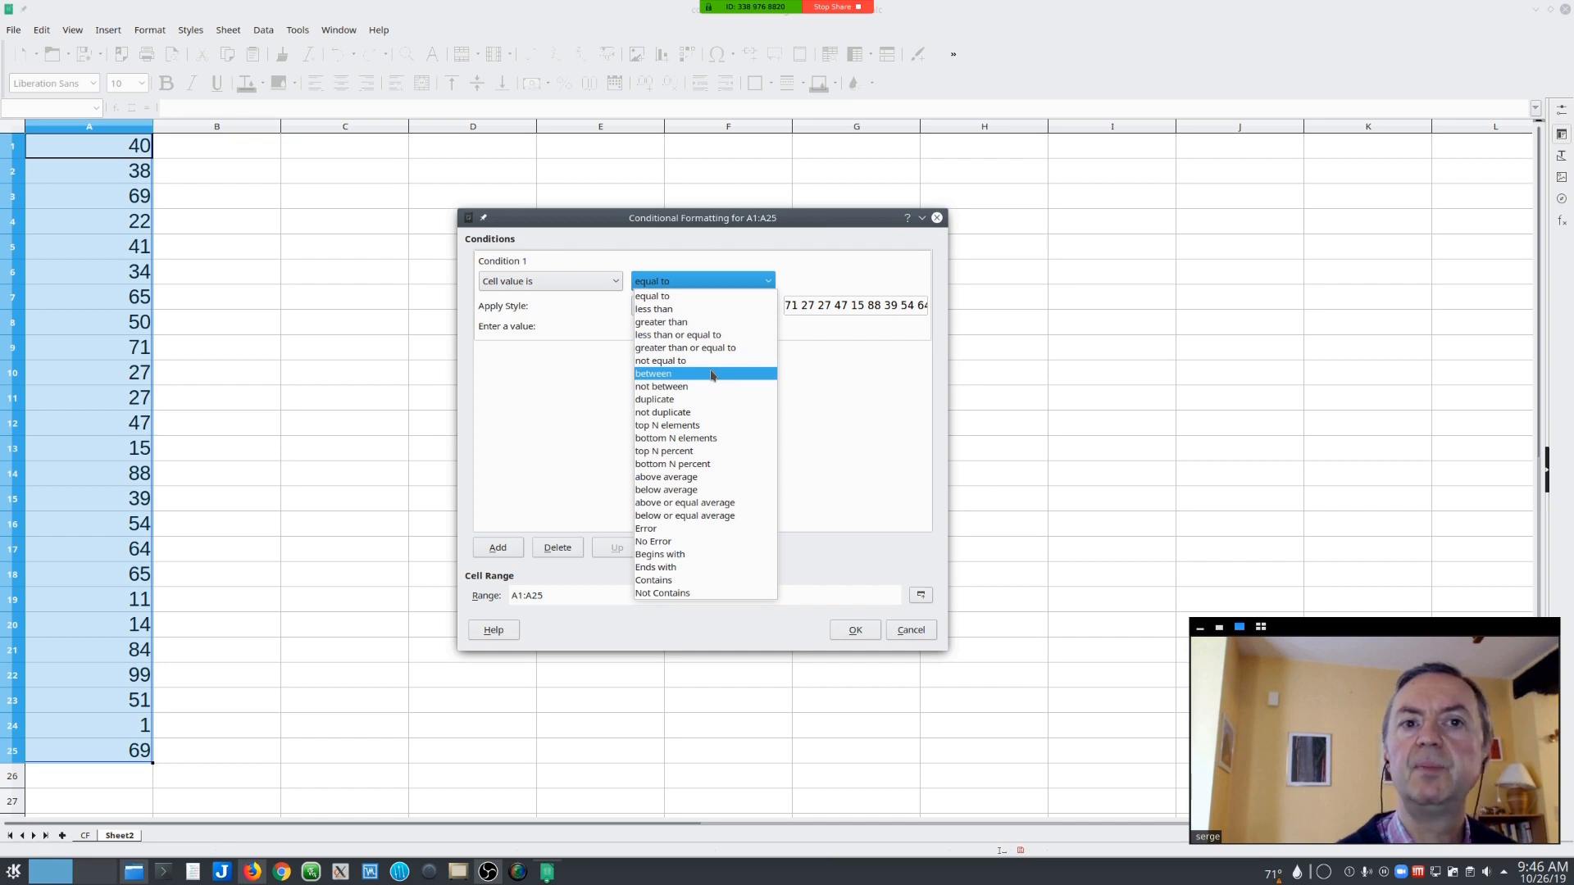
left_click(701, 400)
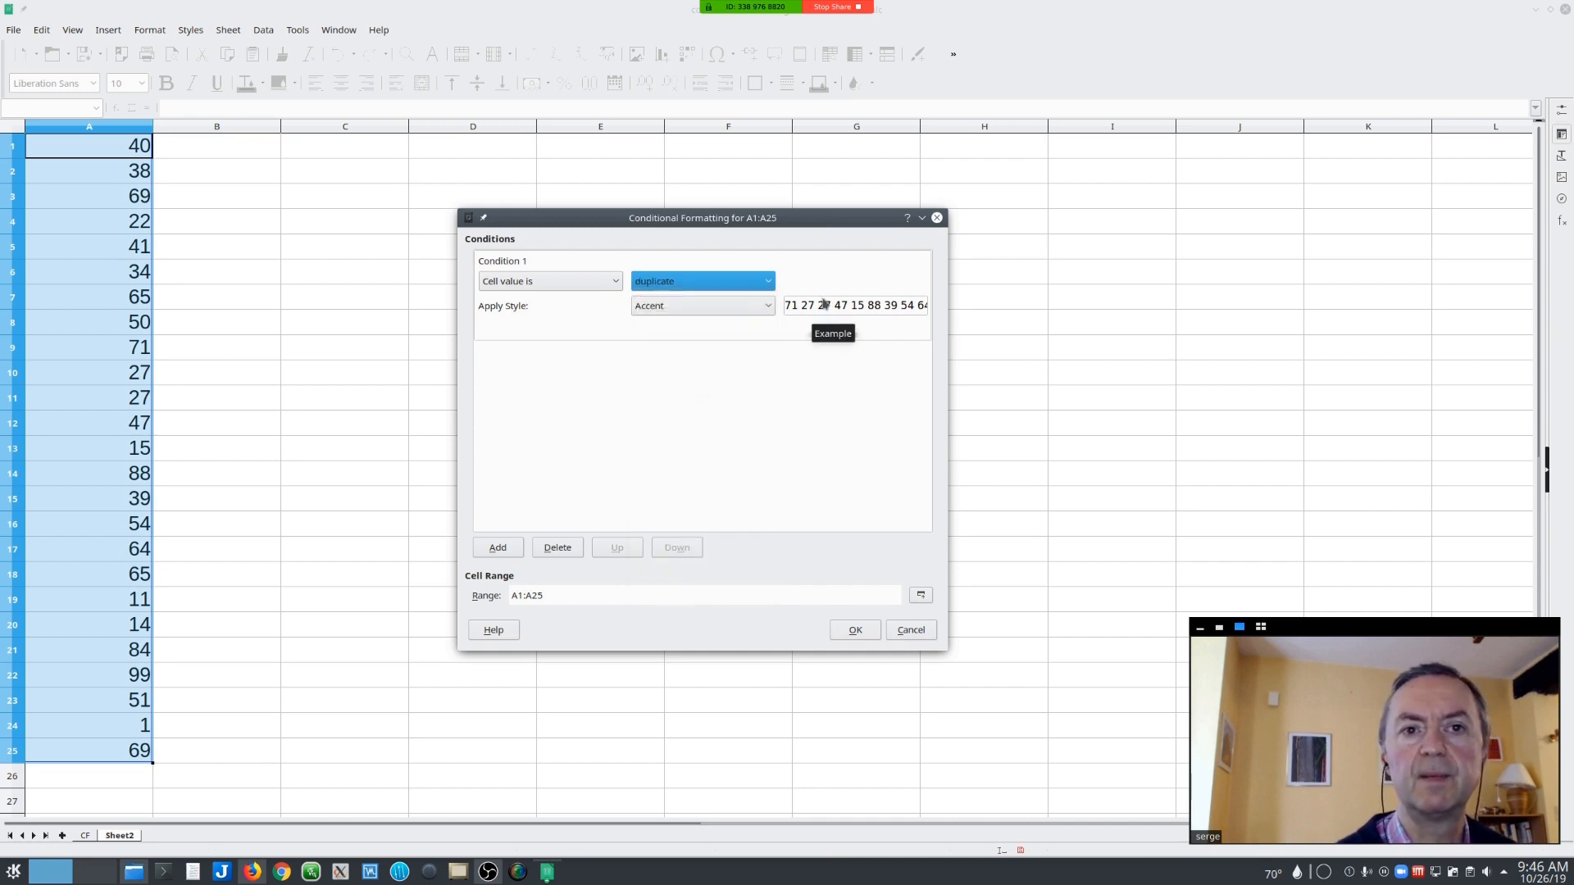
- Create a new cell style for the duplicate condition and name it Duplicate
left_click(683, 305)
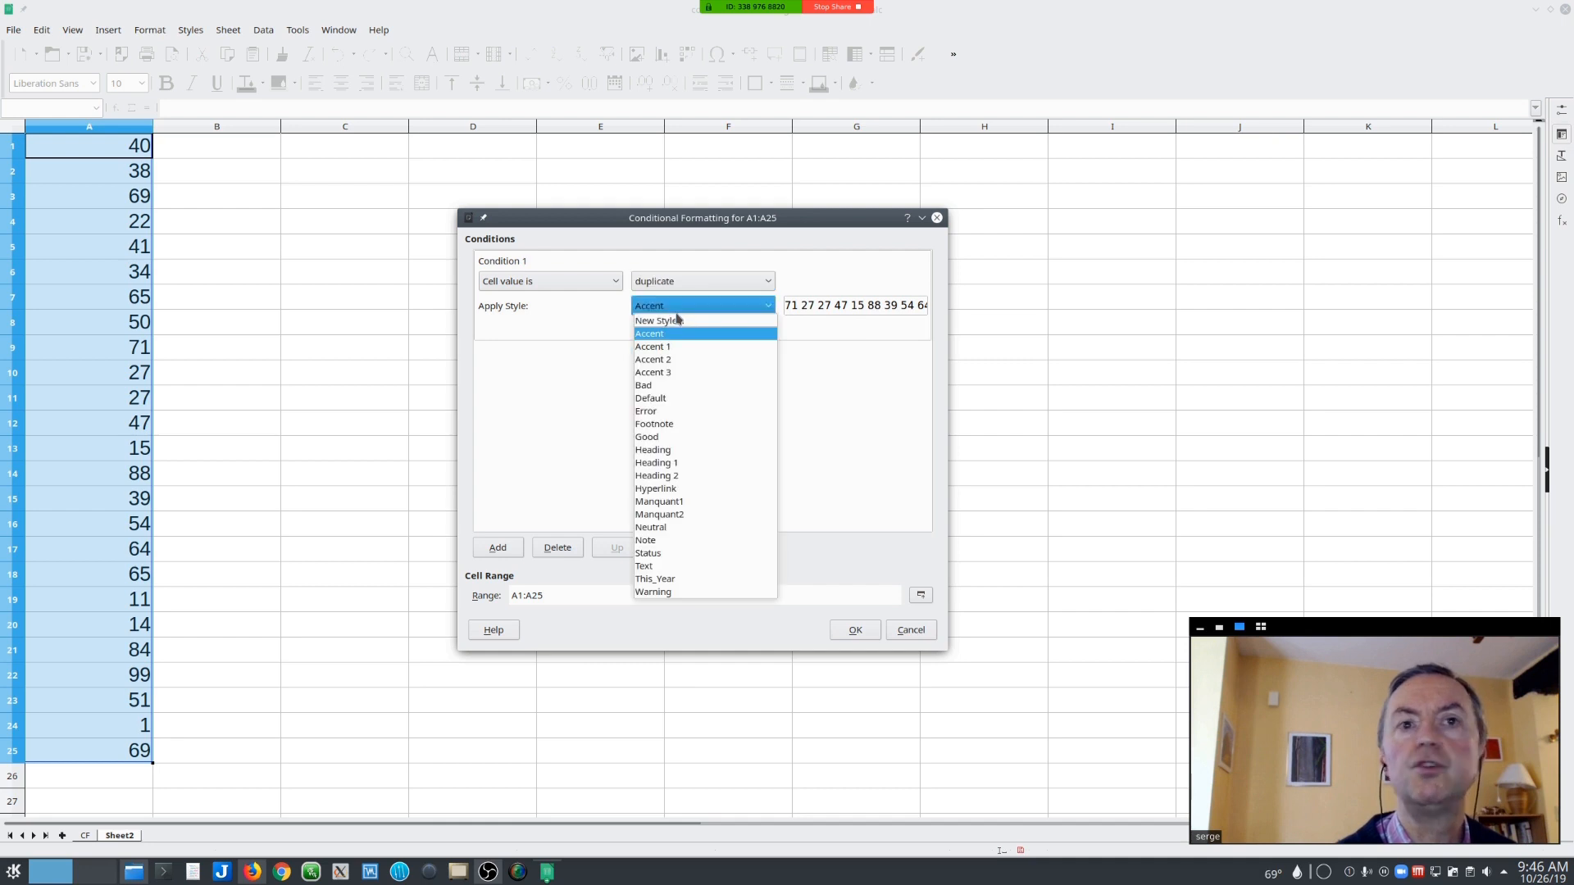
left_click(677, 323)
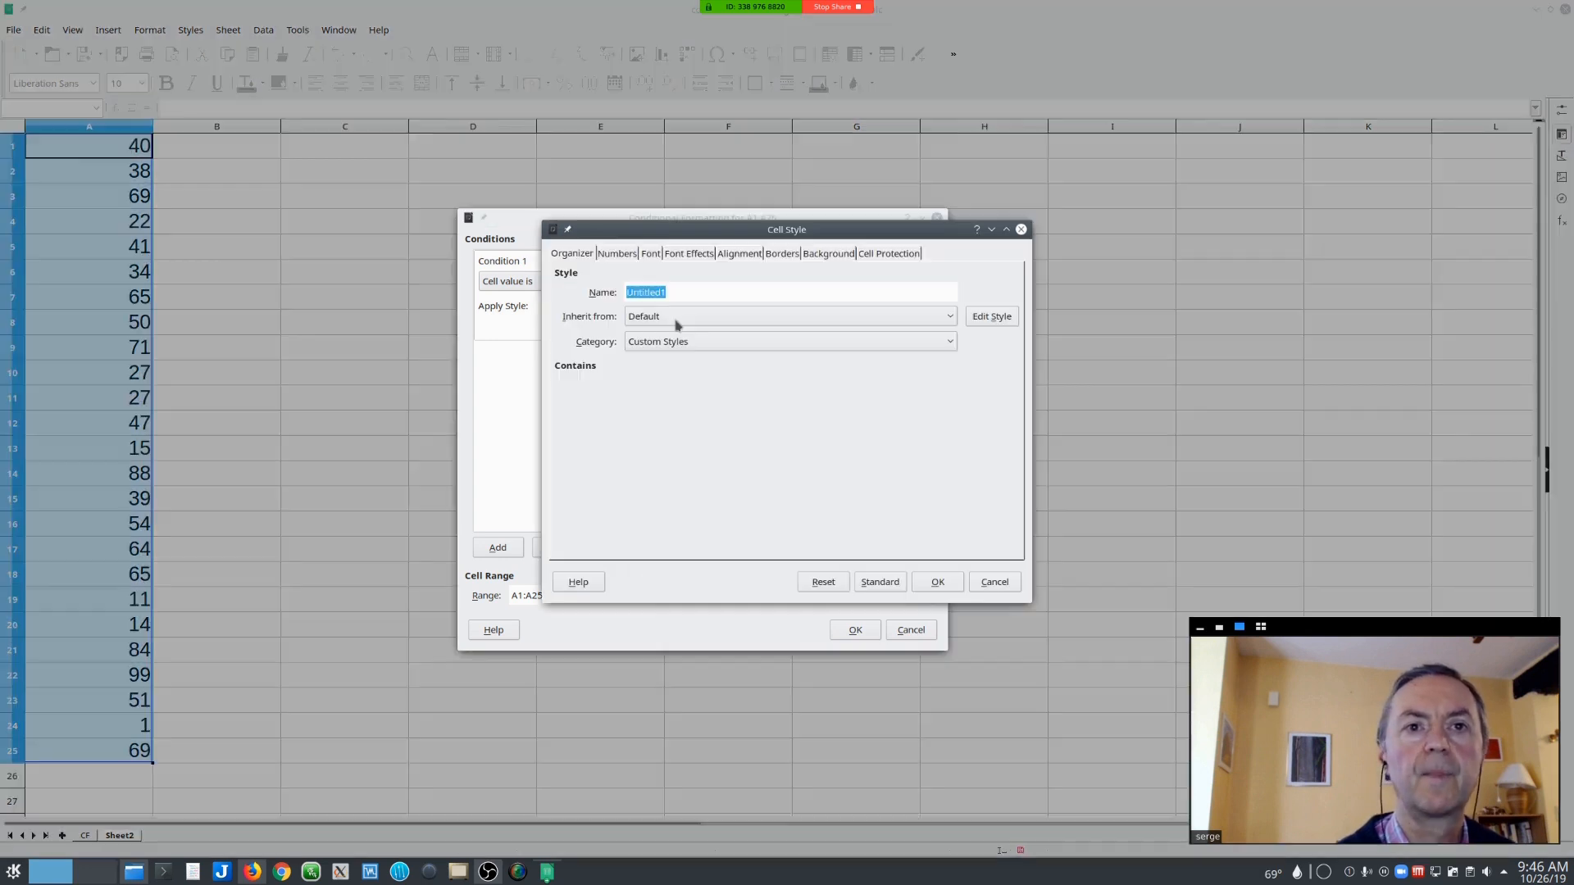
left_click(784, 254)
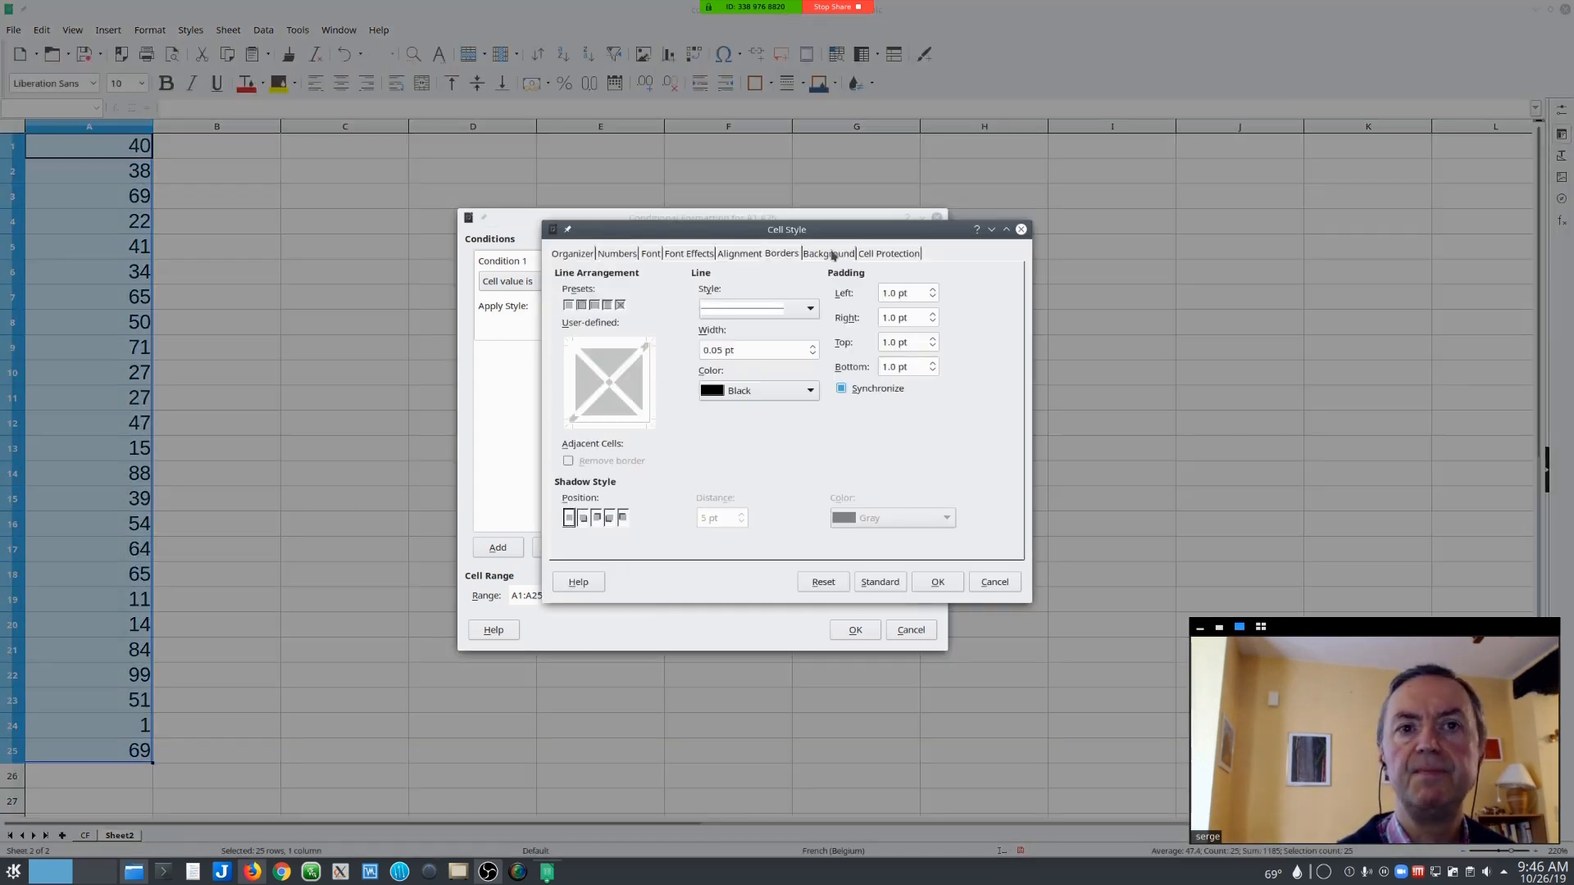
left_click(573, 254)
left_click(681, 287)
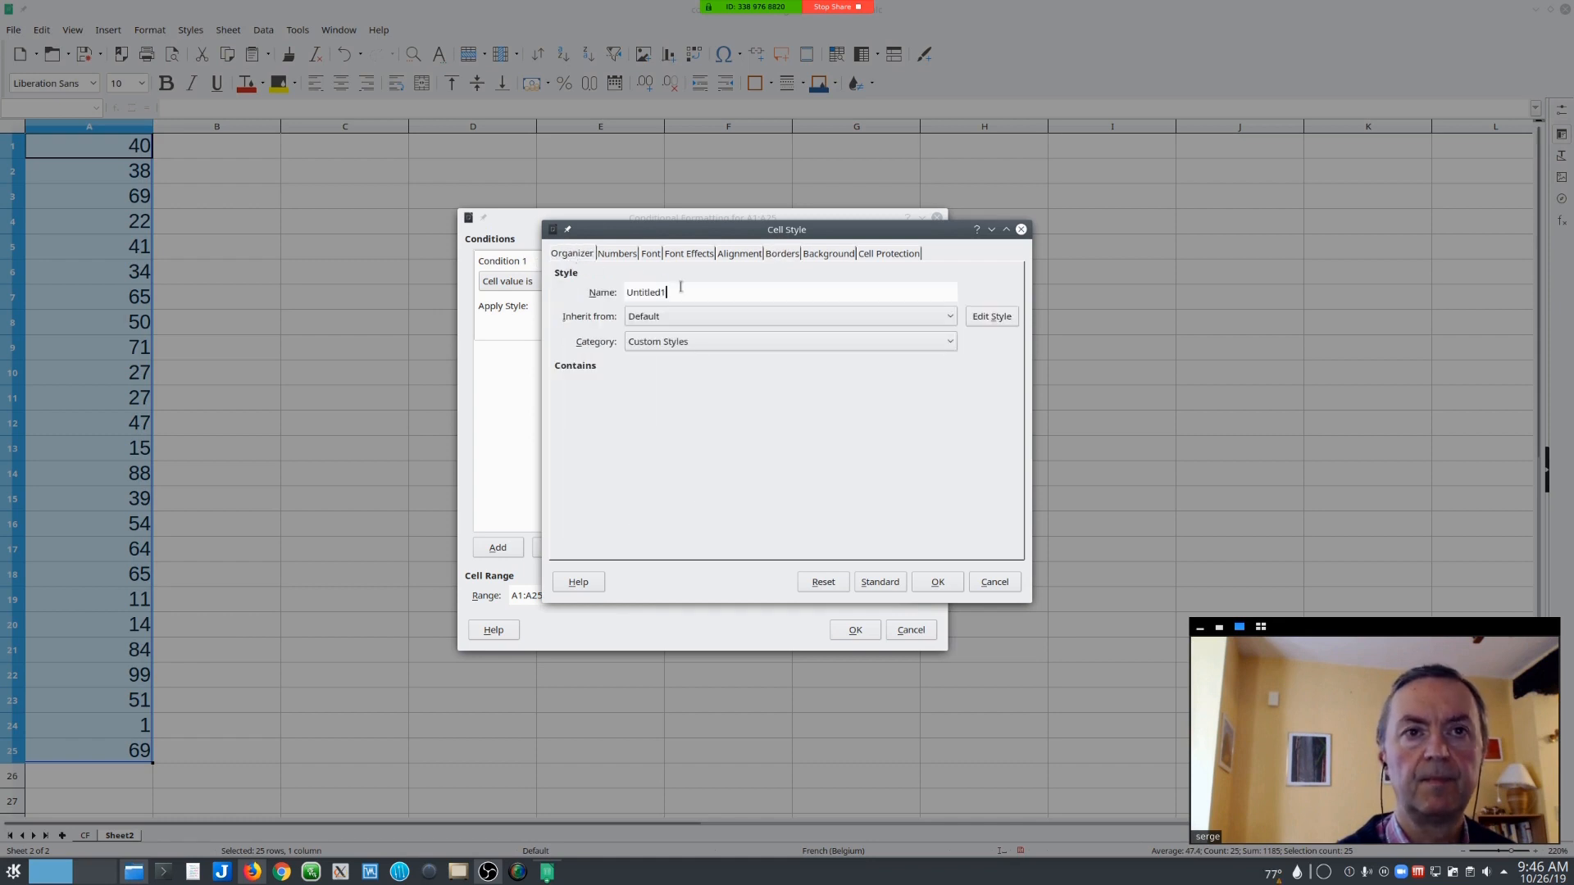
double_click(681, 287)
type("Du")
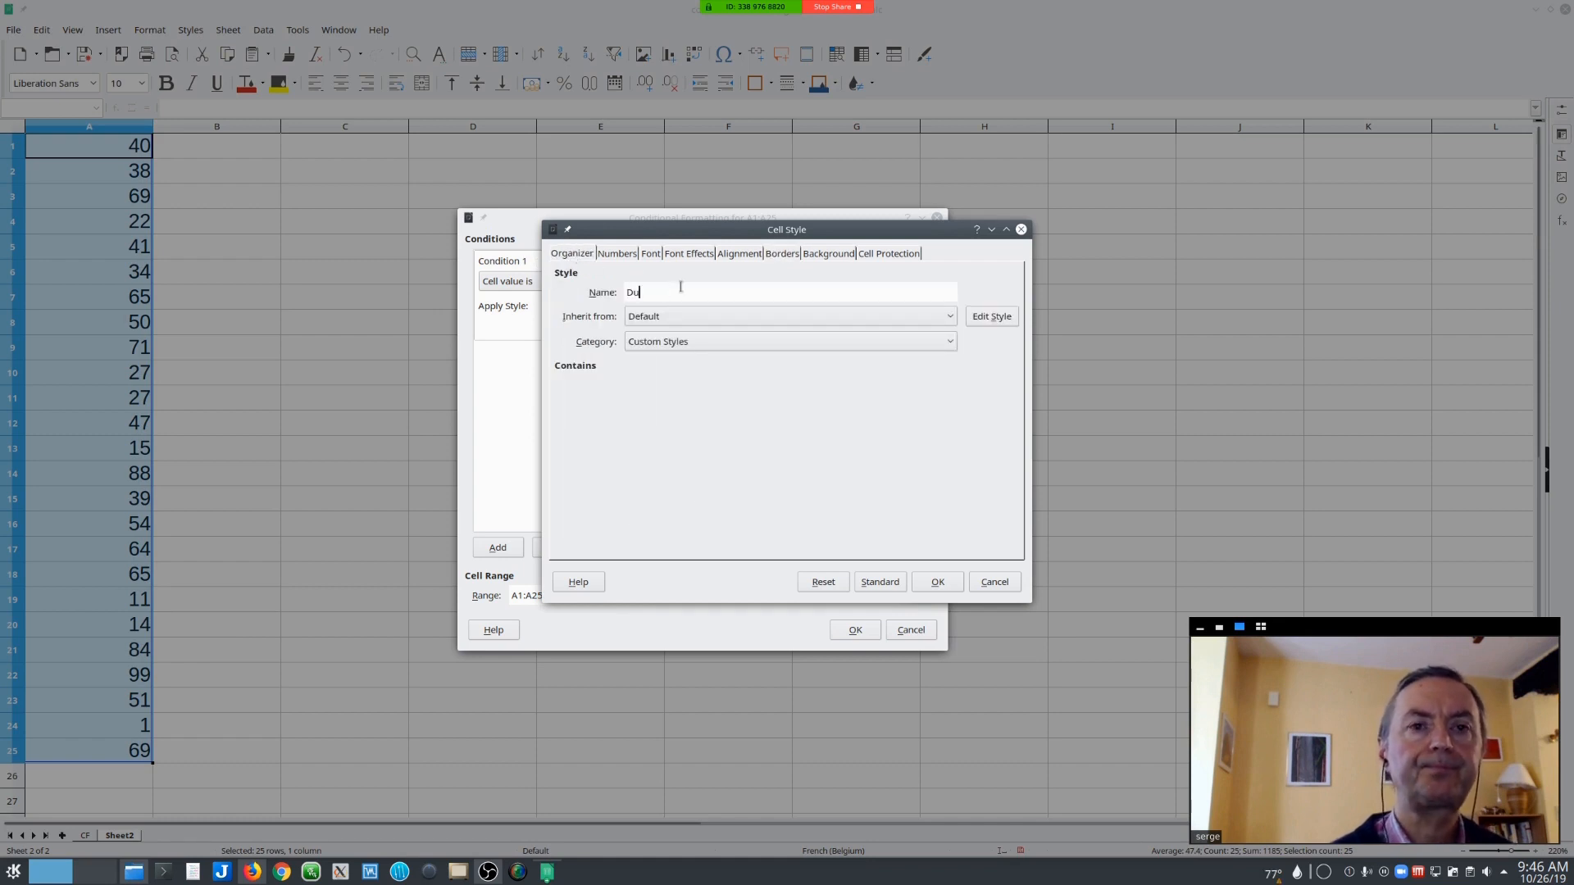
type("plicate")
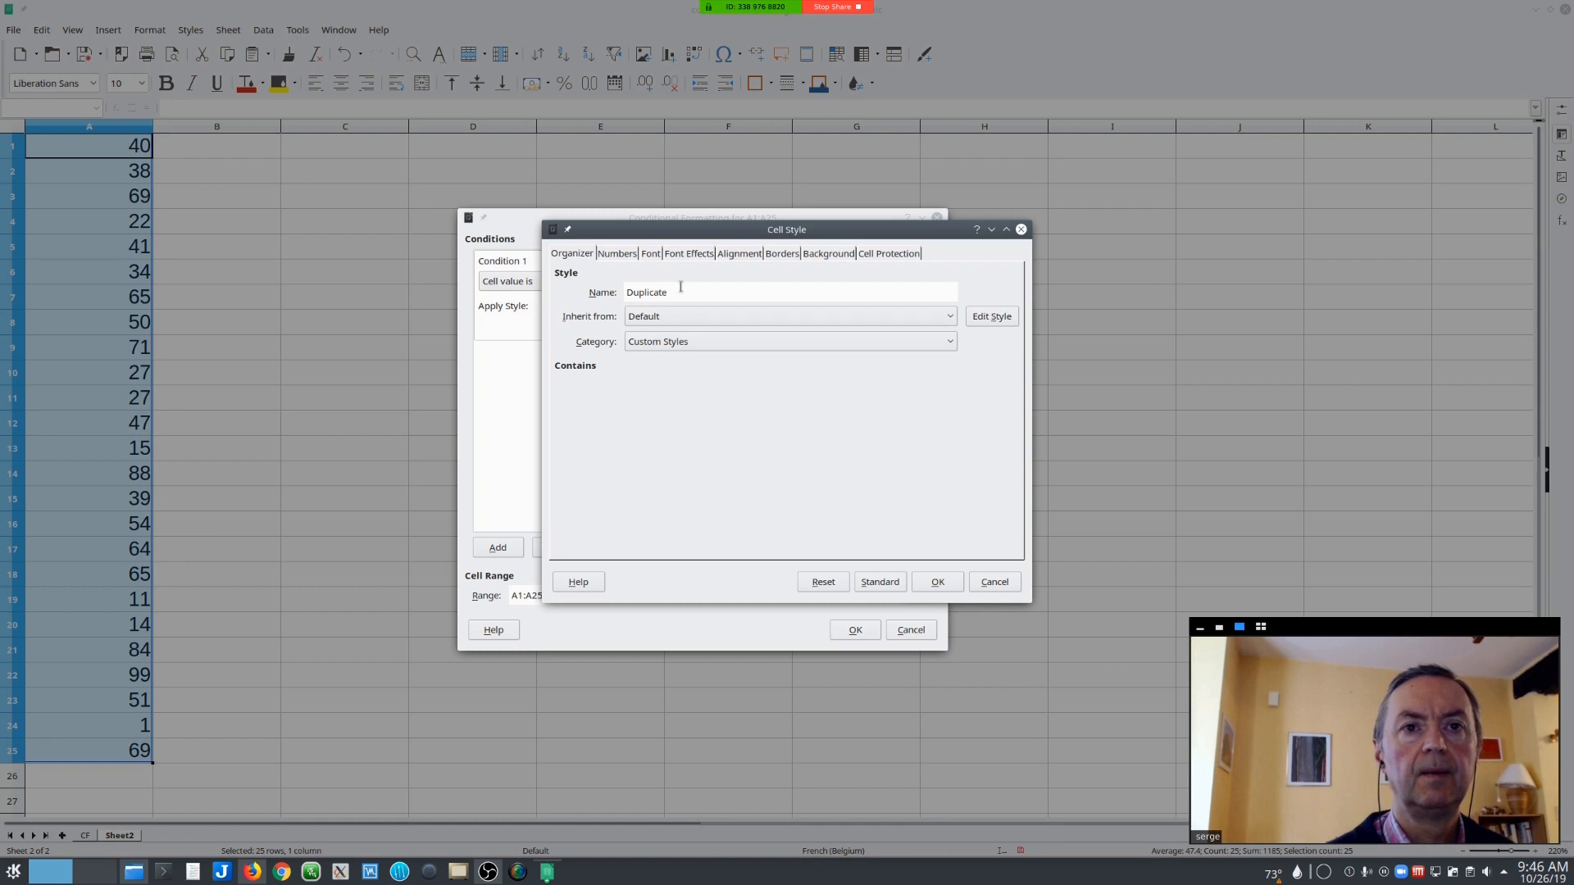
- Give the Duplicate style a Double strikethrough, apply the conditional formatting to A1:A25 and deselect the range
left_click(840, 254)
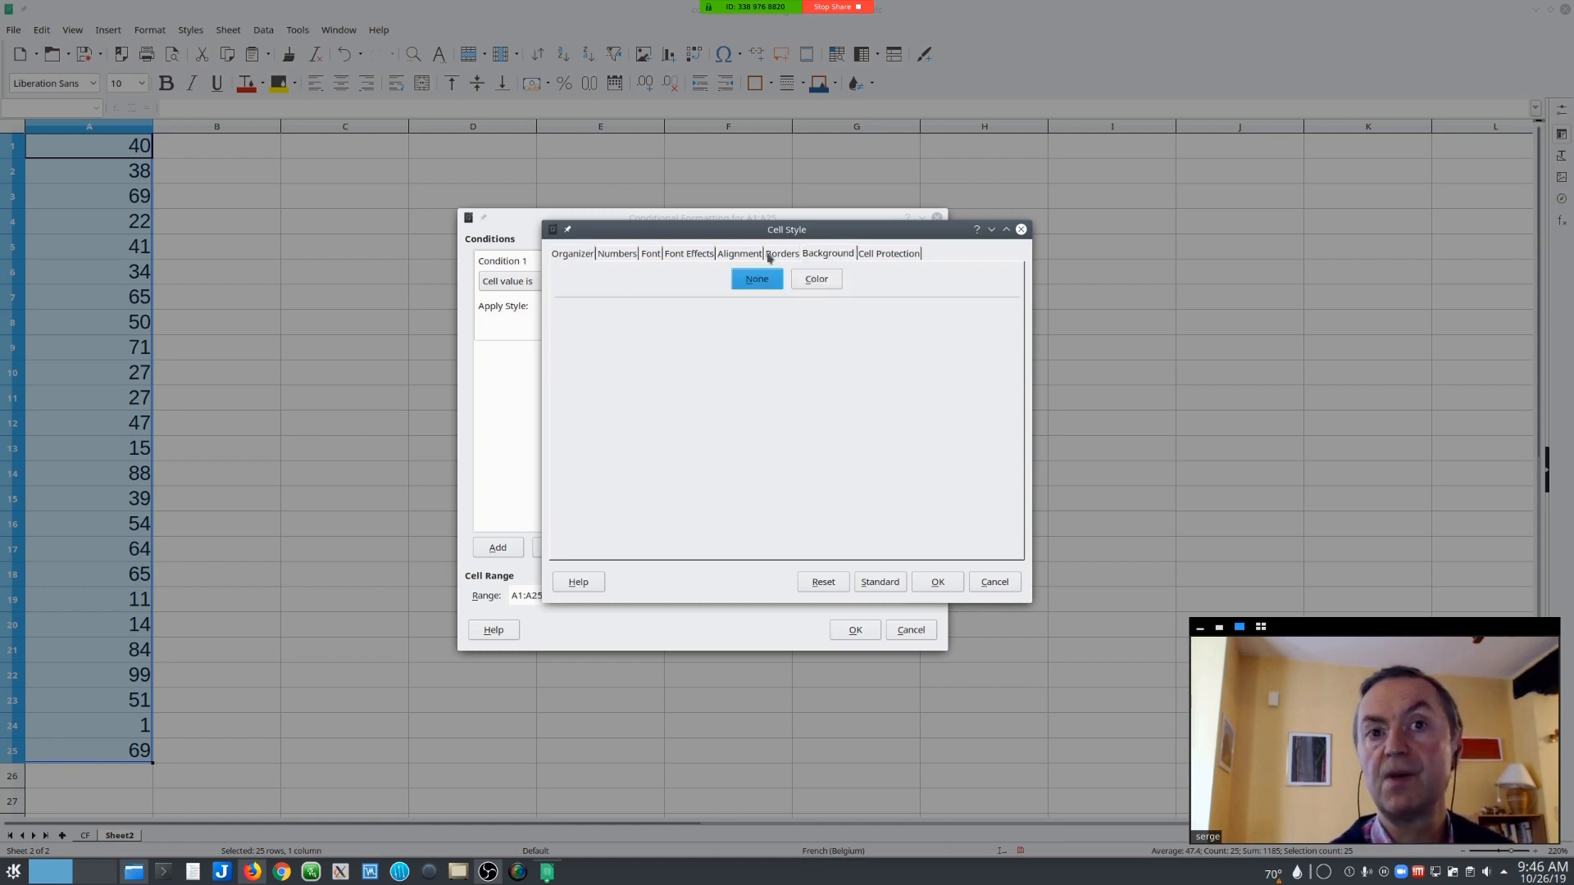
left_click(665, 258)
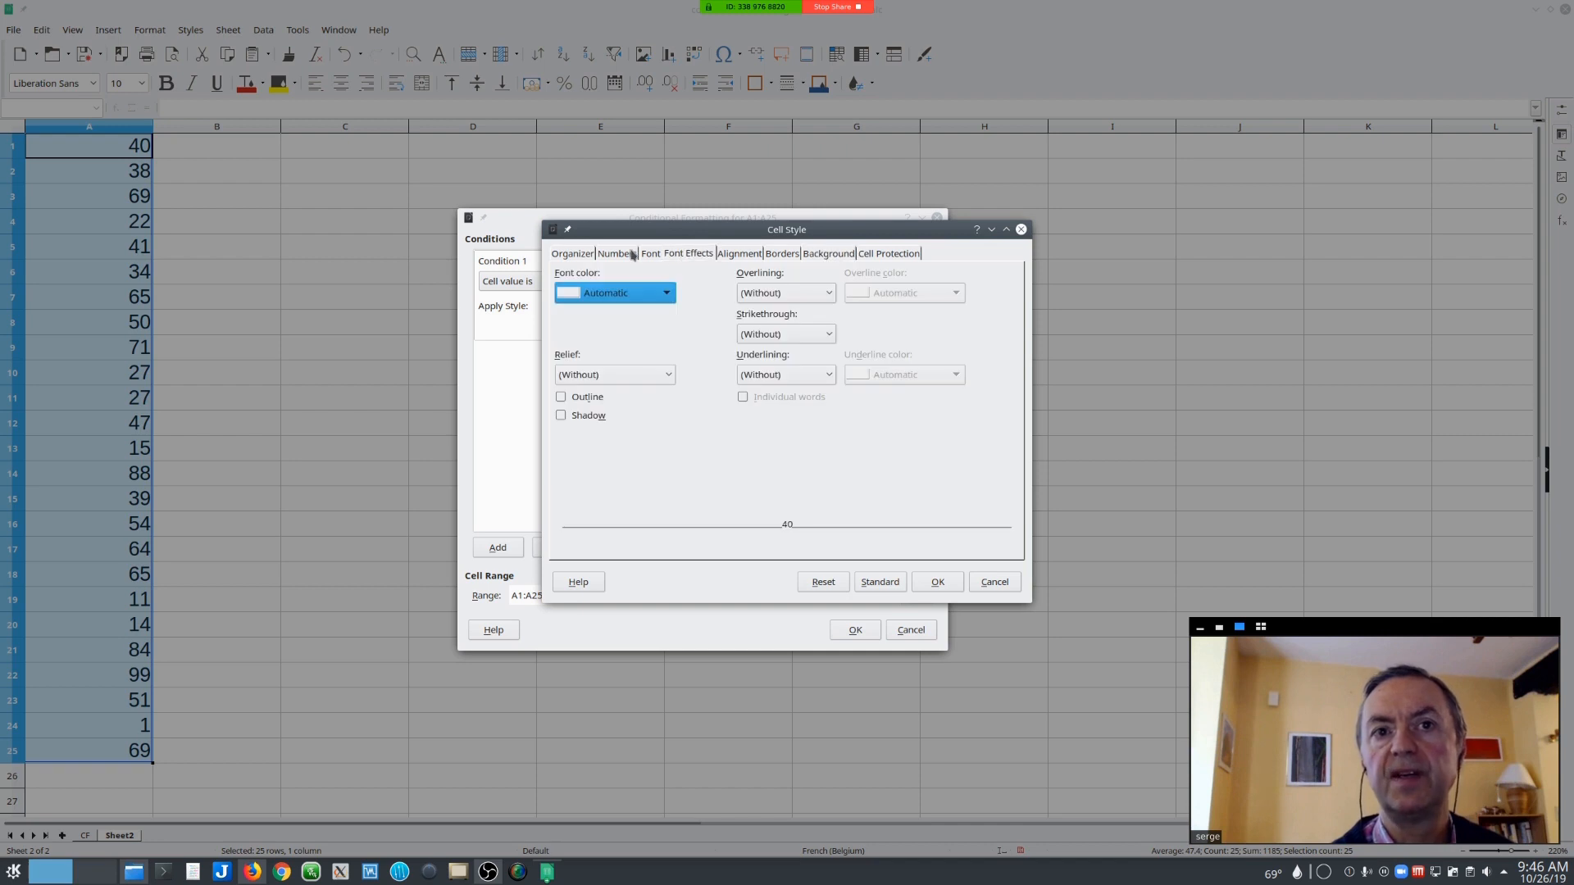
left_click(643, 295)
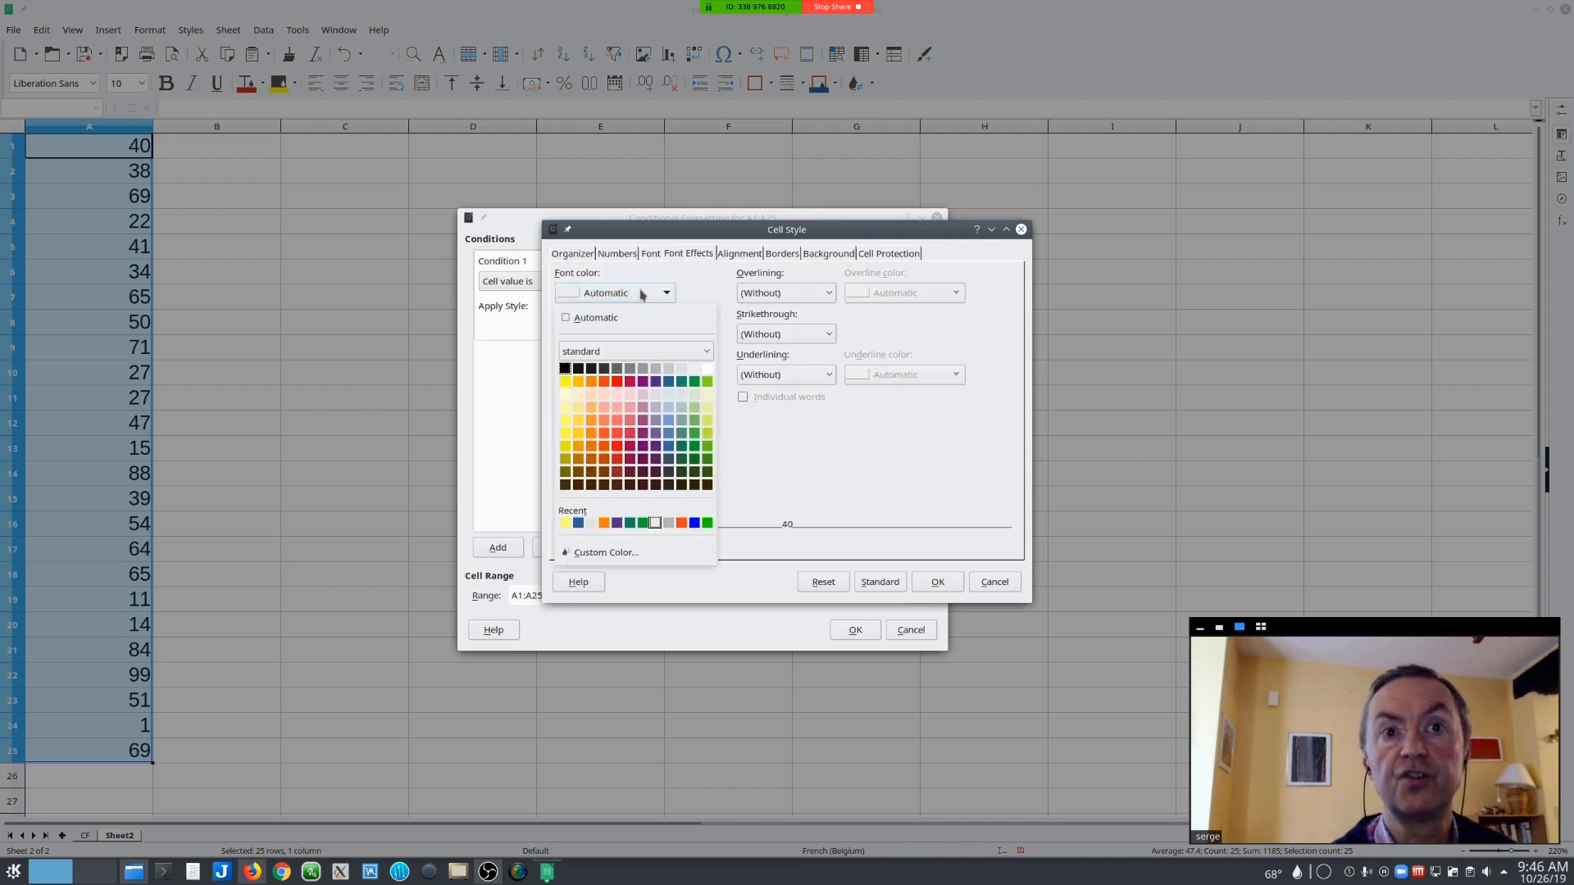
left_click(643, 295)
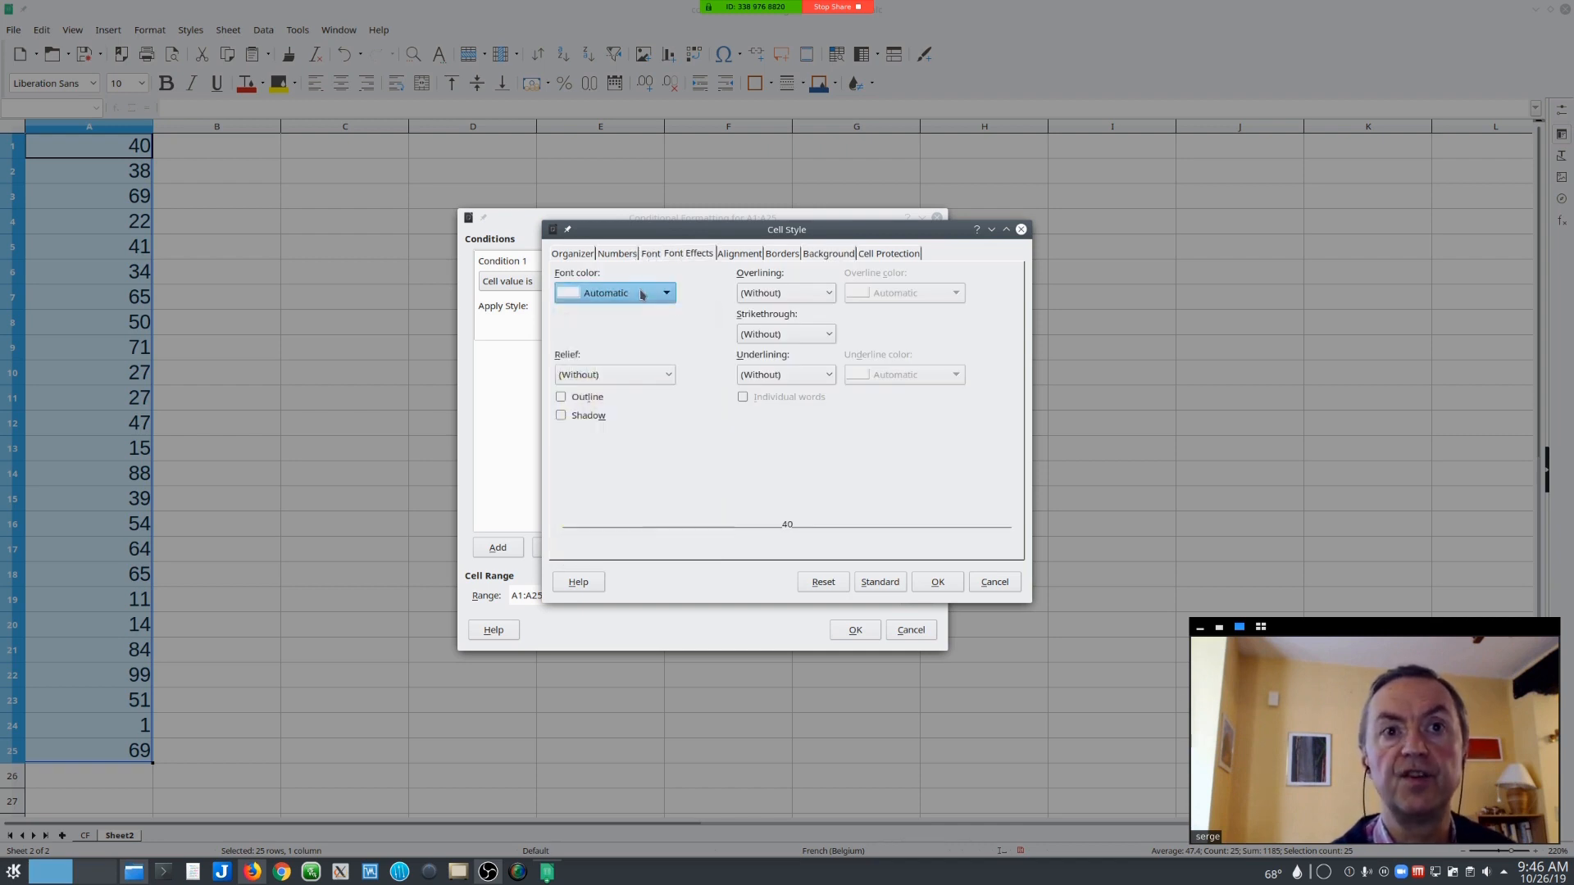
left_click(768, 333)
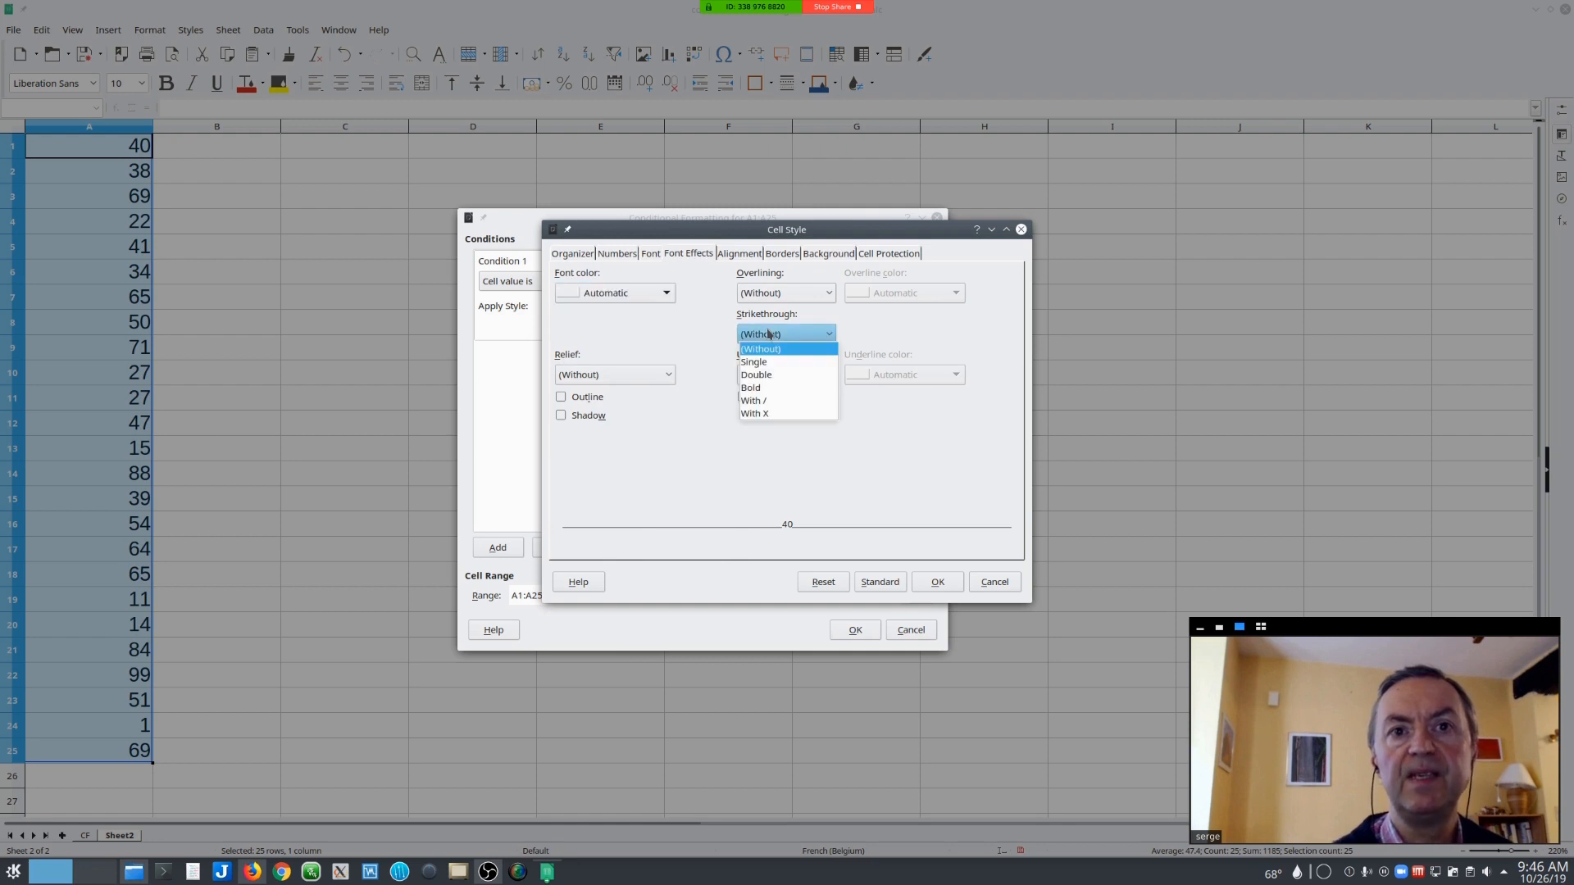
left_click(758, 376)
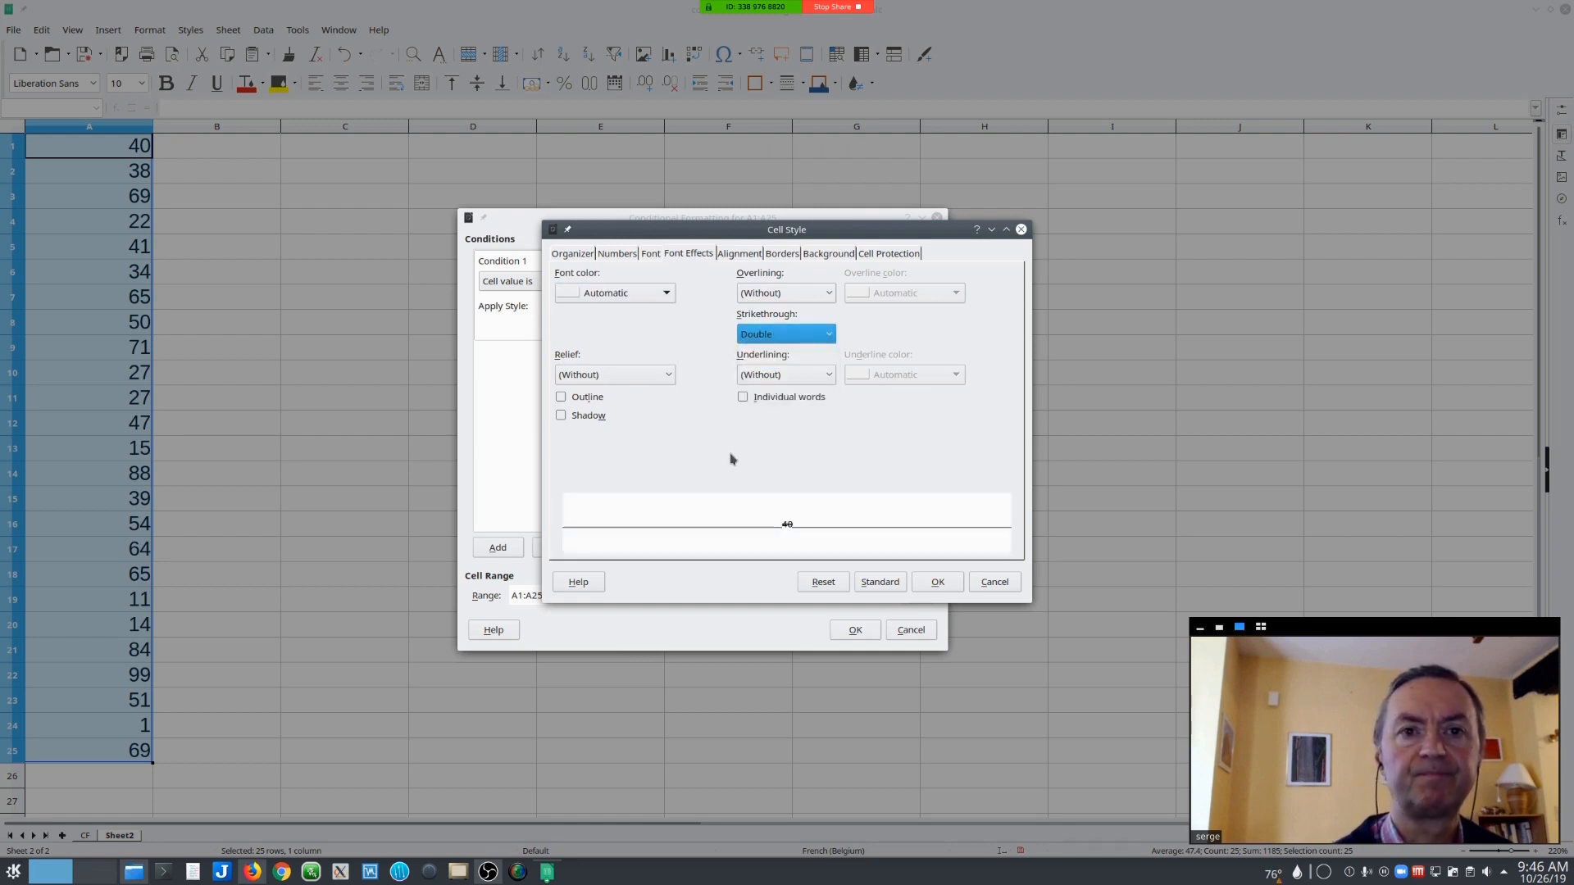
left_click(932, 583)
left_click(855, 630)
left_click(218, 293)
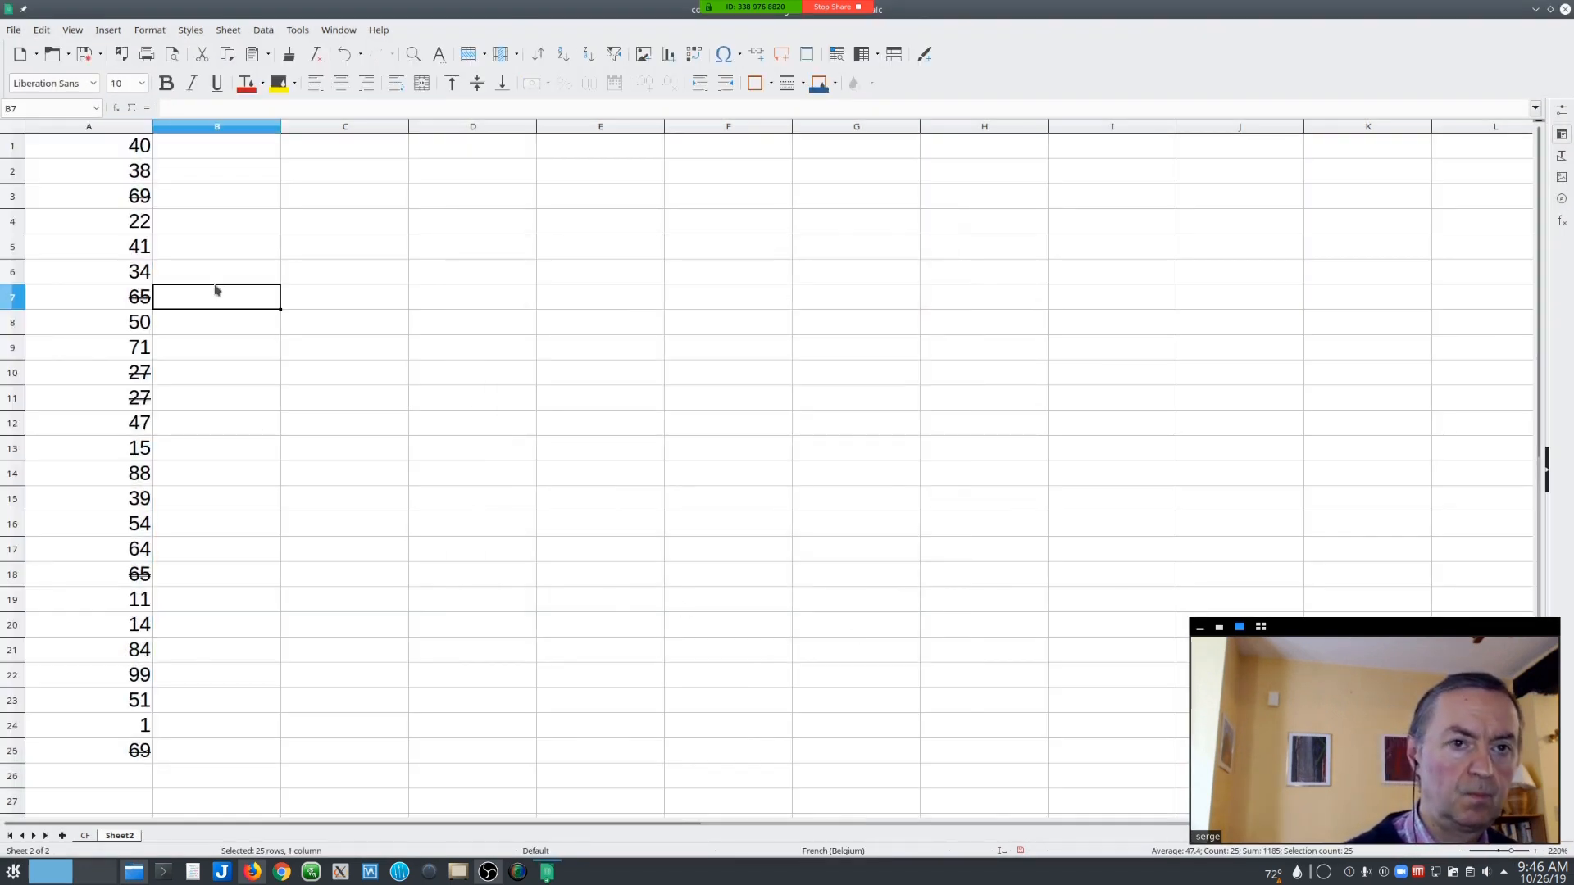
- Inspect the values marked as duplicates in column A by selecting the cells one by one
left_click(129, 195)
left_click(115, 296)
left_click(121, 373)
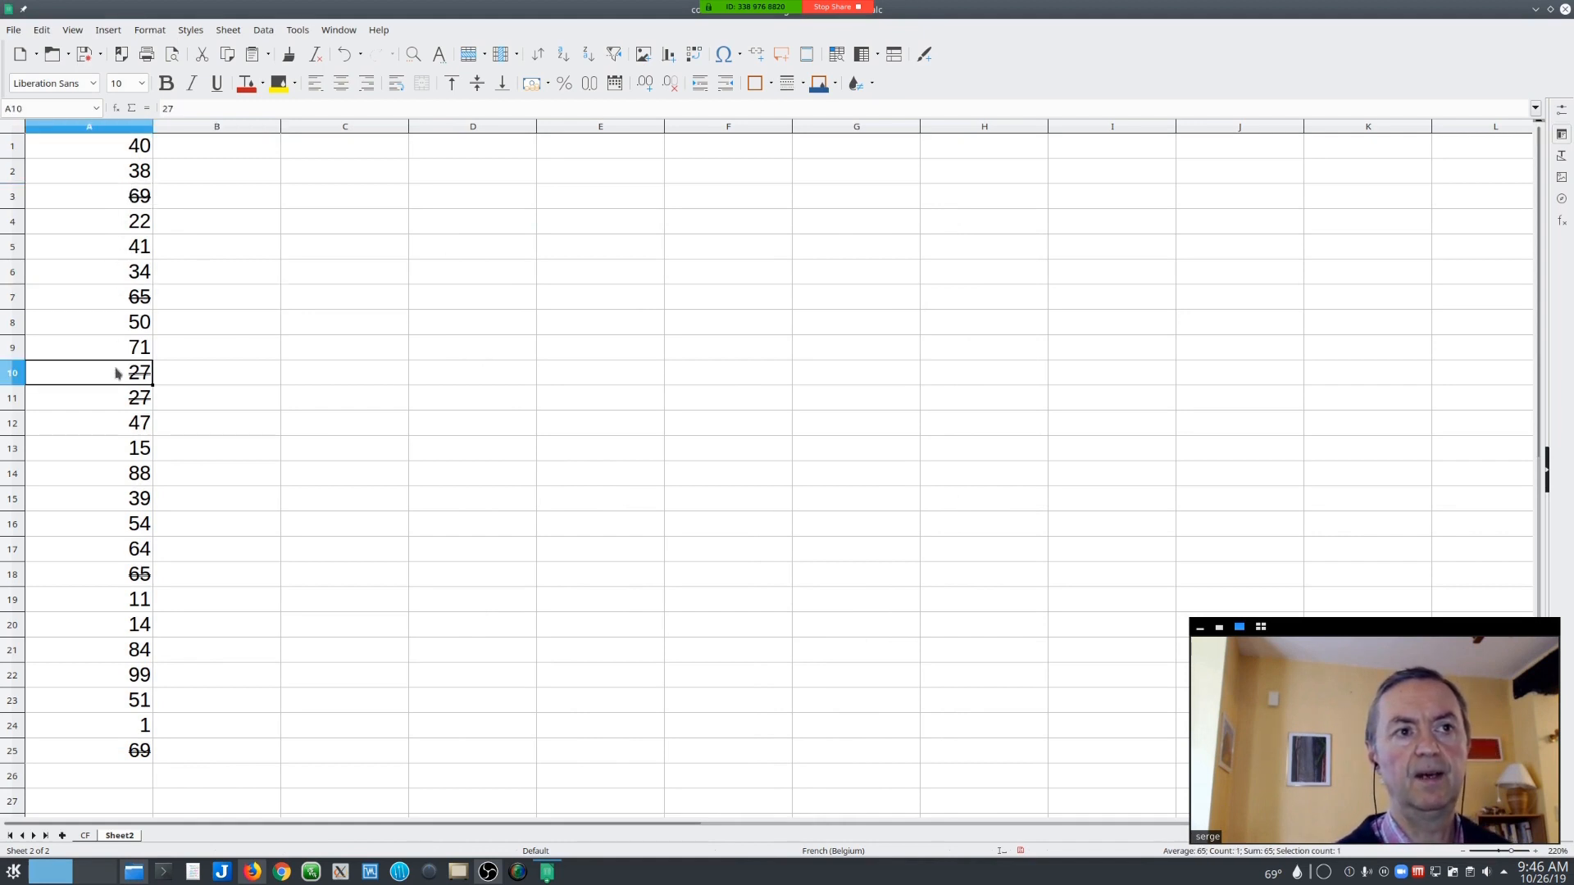
left_click(117, 400)
left_click(122, 574)
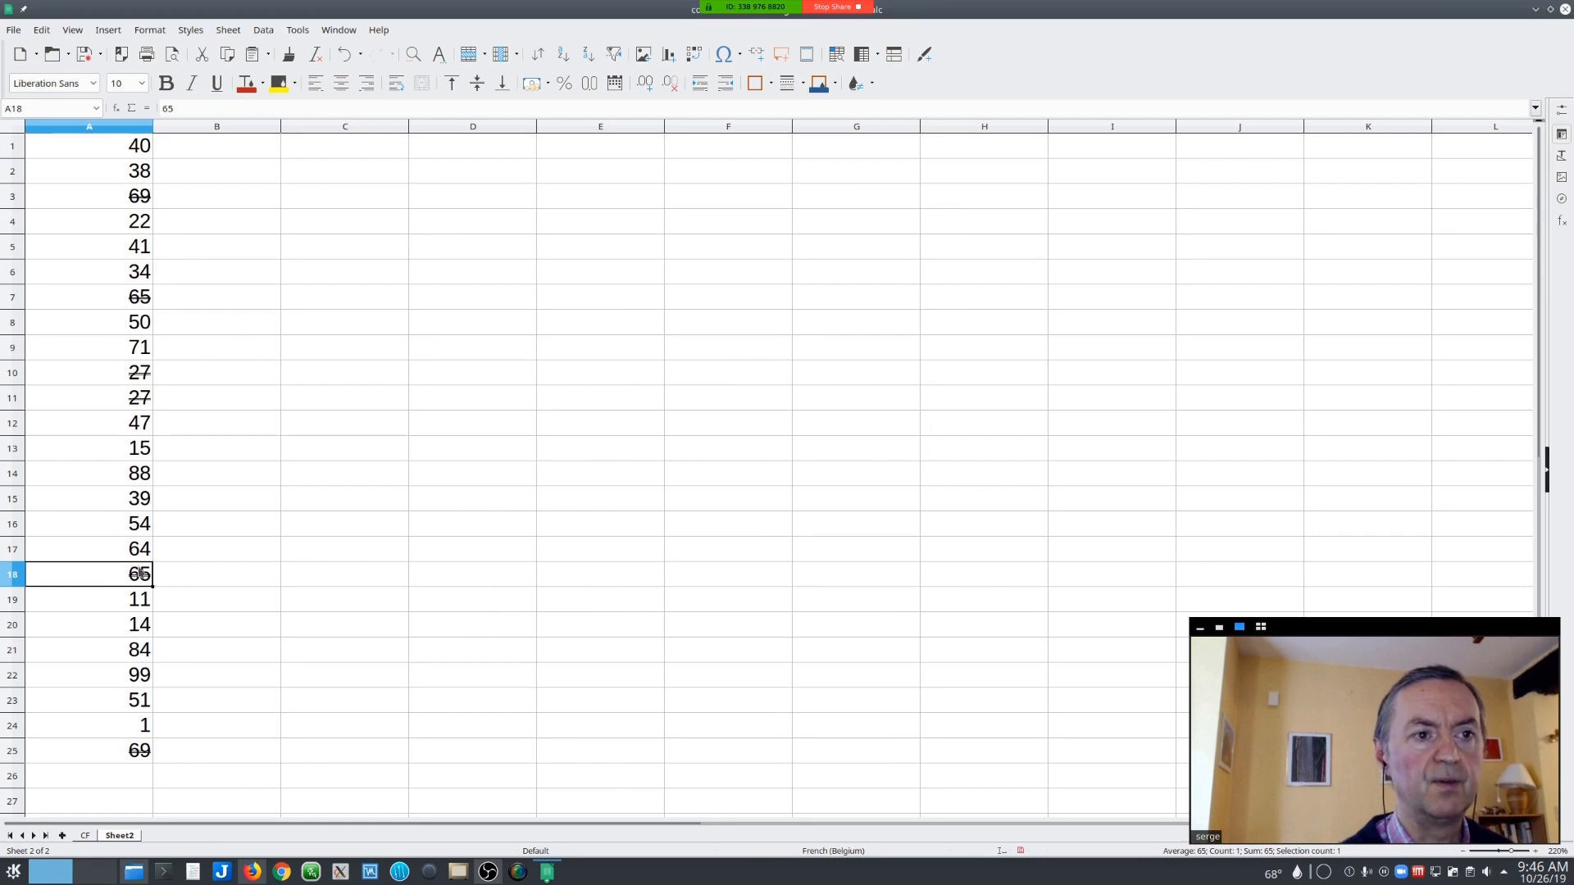
- Select A1:A25 and open its duplicate rule for editing through conditional formatting management
left_click(123, 146)
left_click(119, 752, "shift")
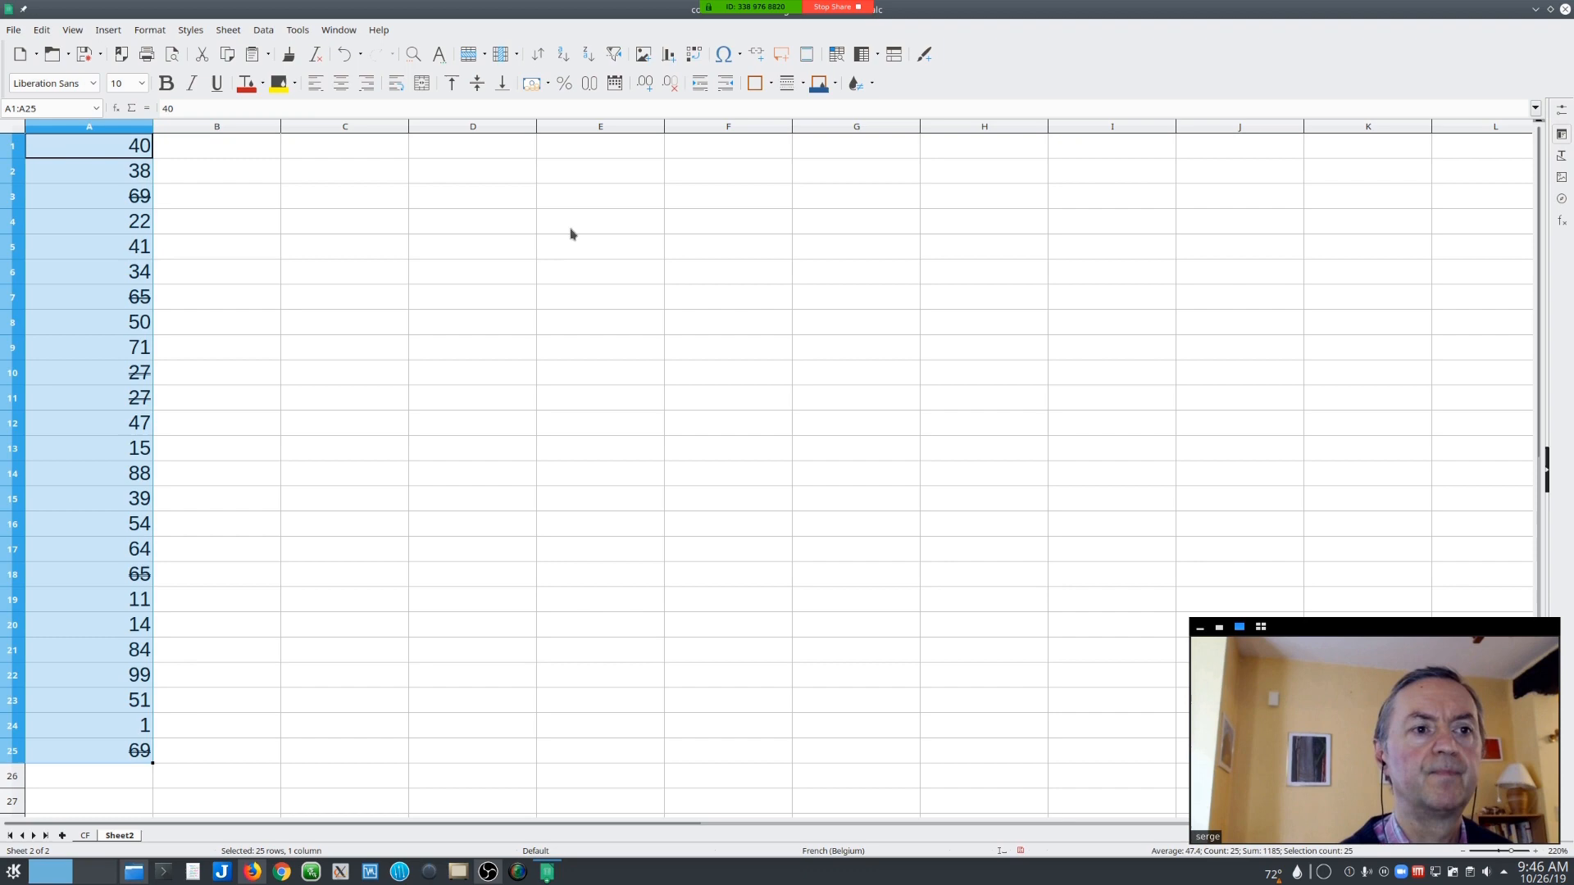
left_click(871, 84)
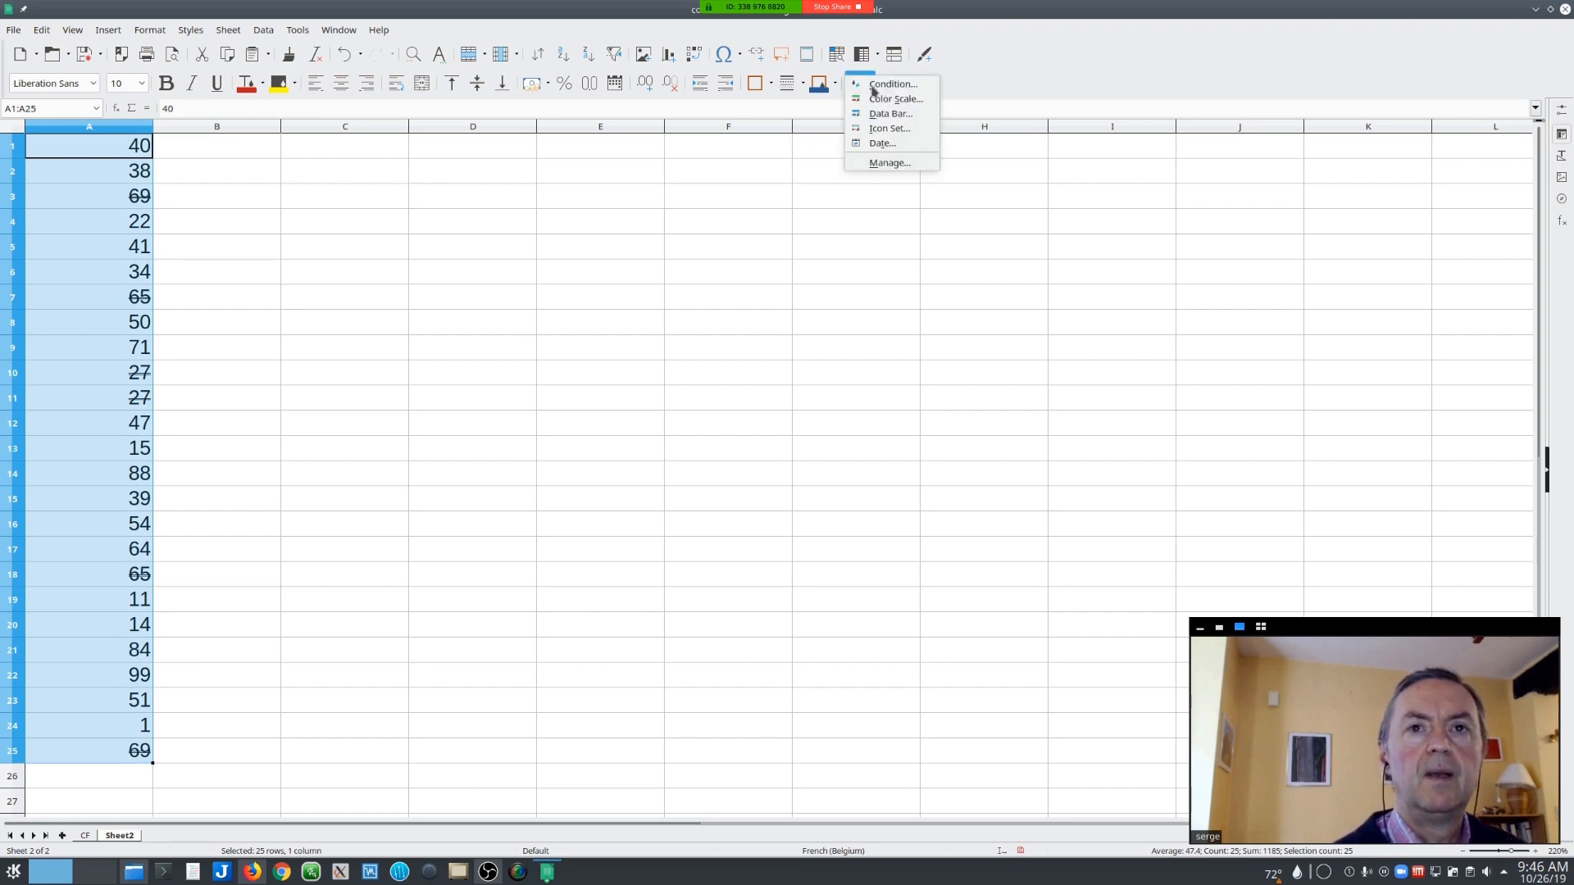
left_click(885, 162)
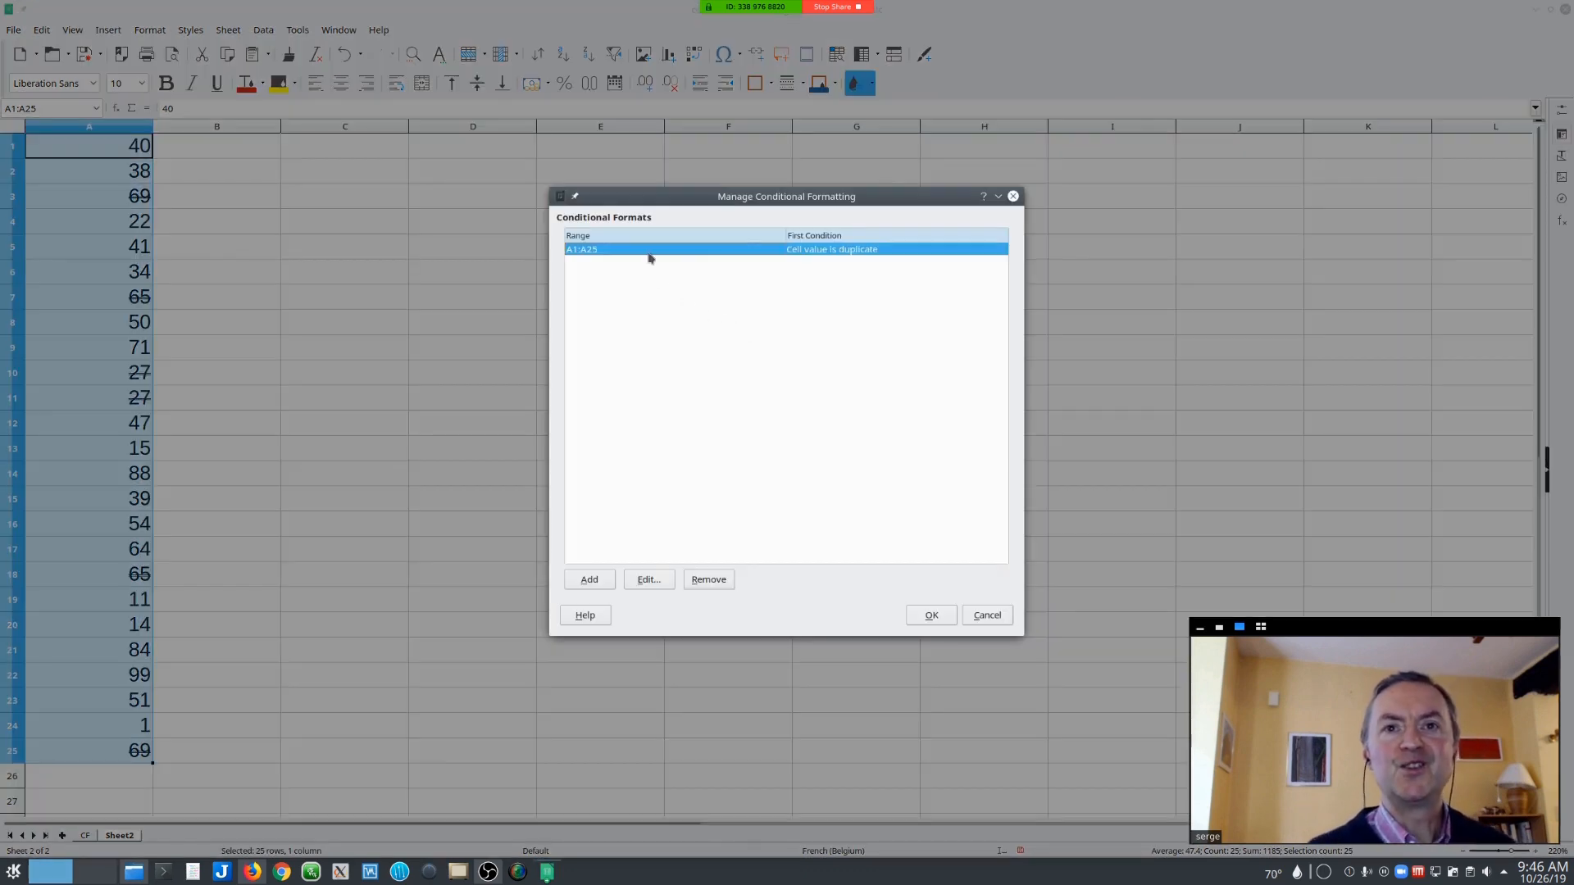
key("Escape")
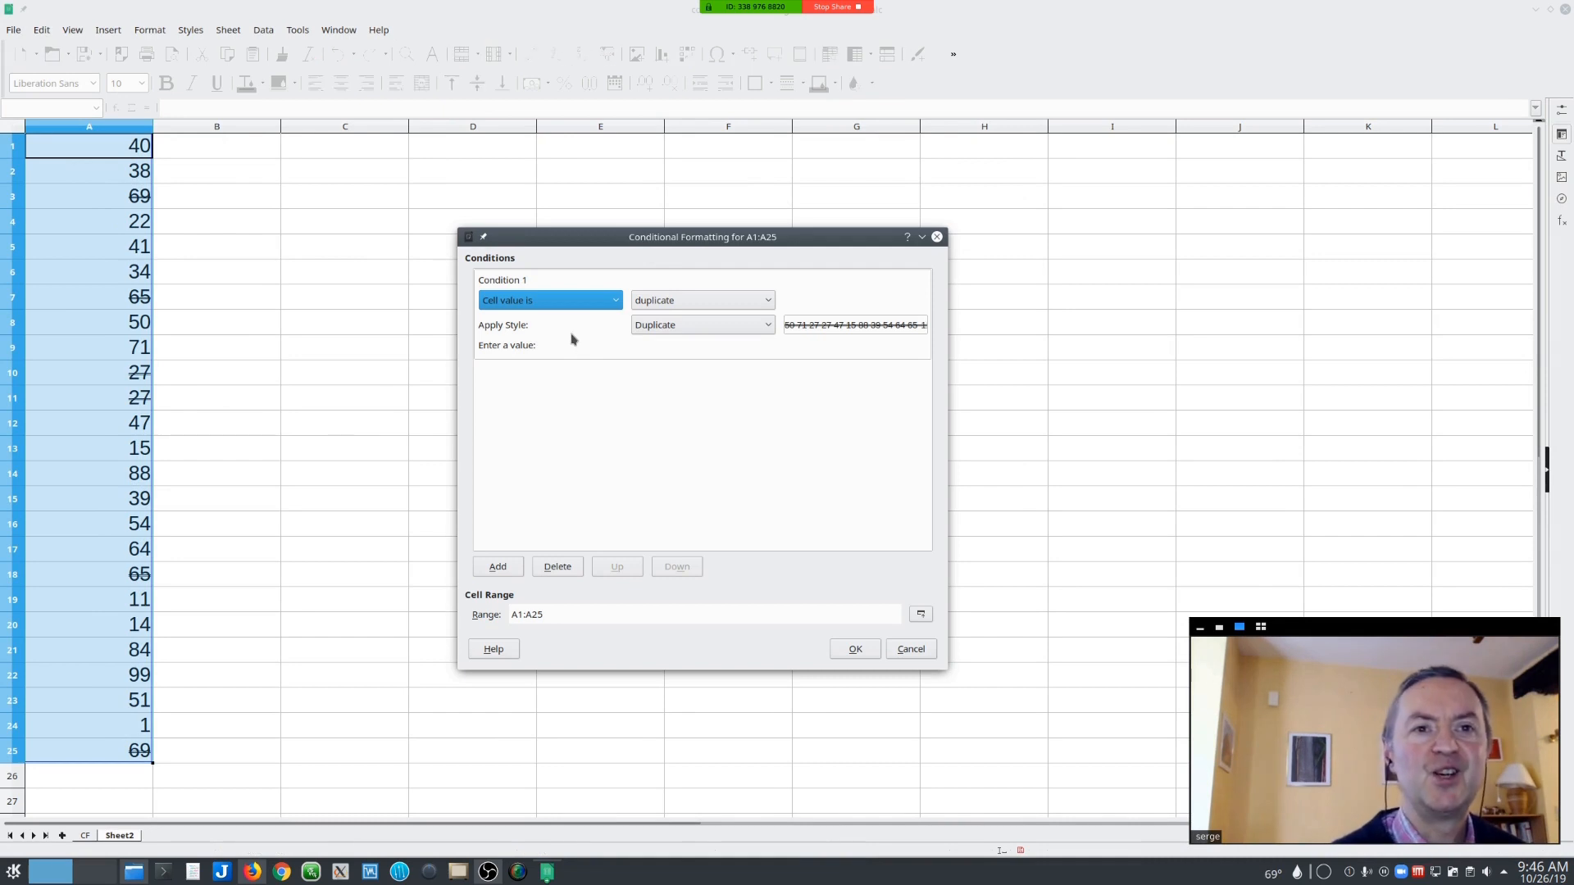
- Try the Accent style on the duplicate condition for A1:A25
left_click(658, 328)
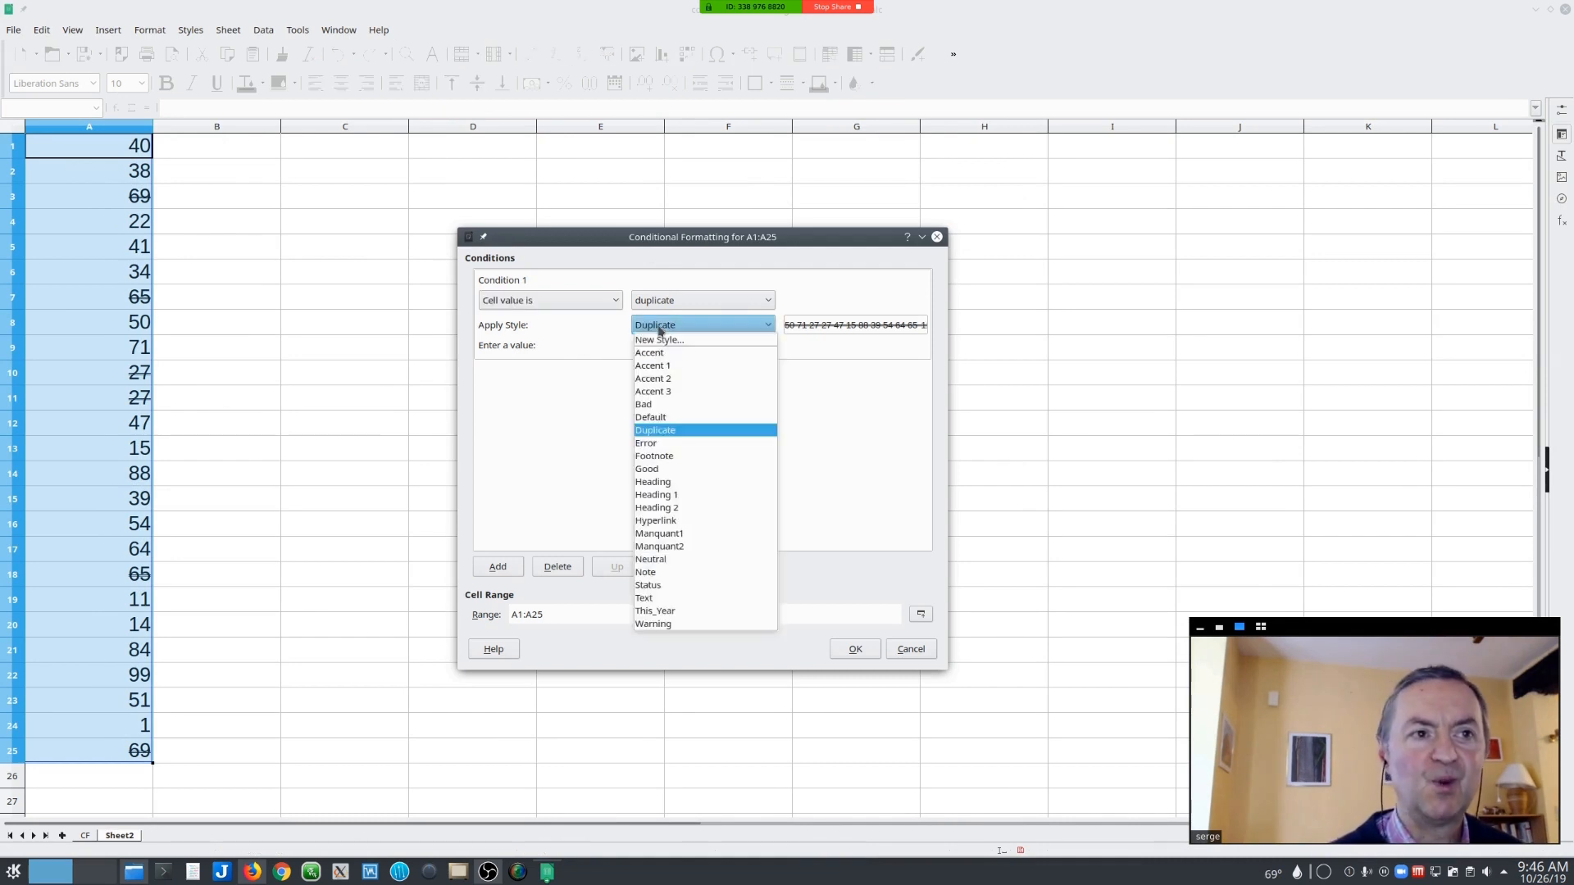
left_click(672, 431)
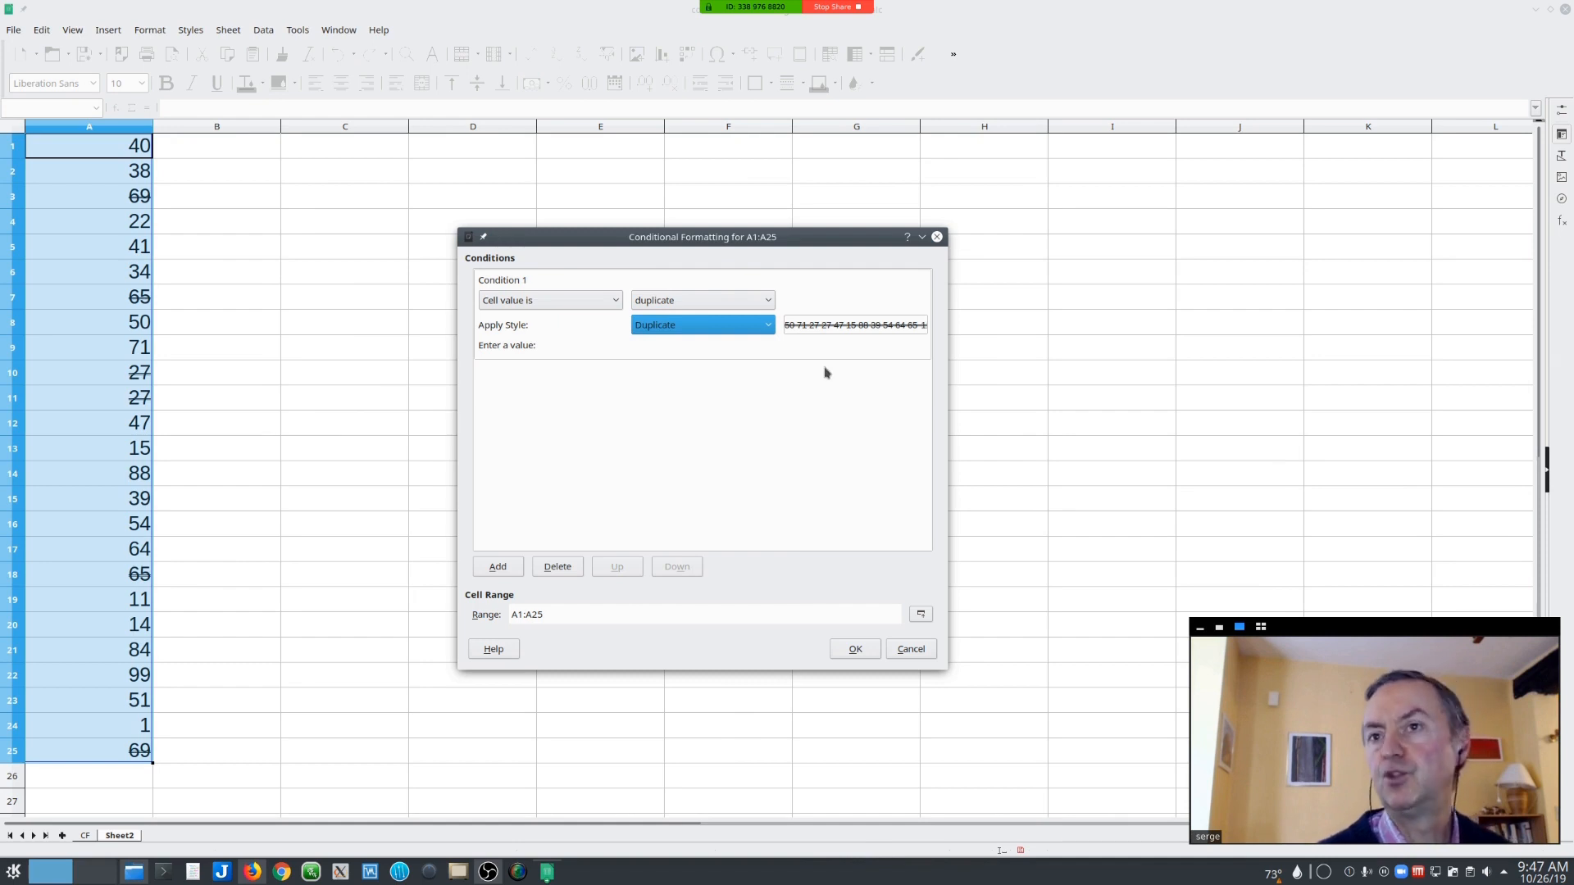
left_click(653, 332)
left_click(660, 353)
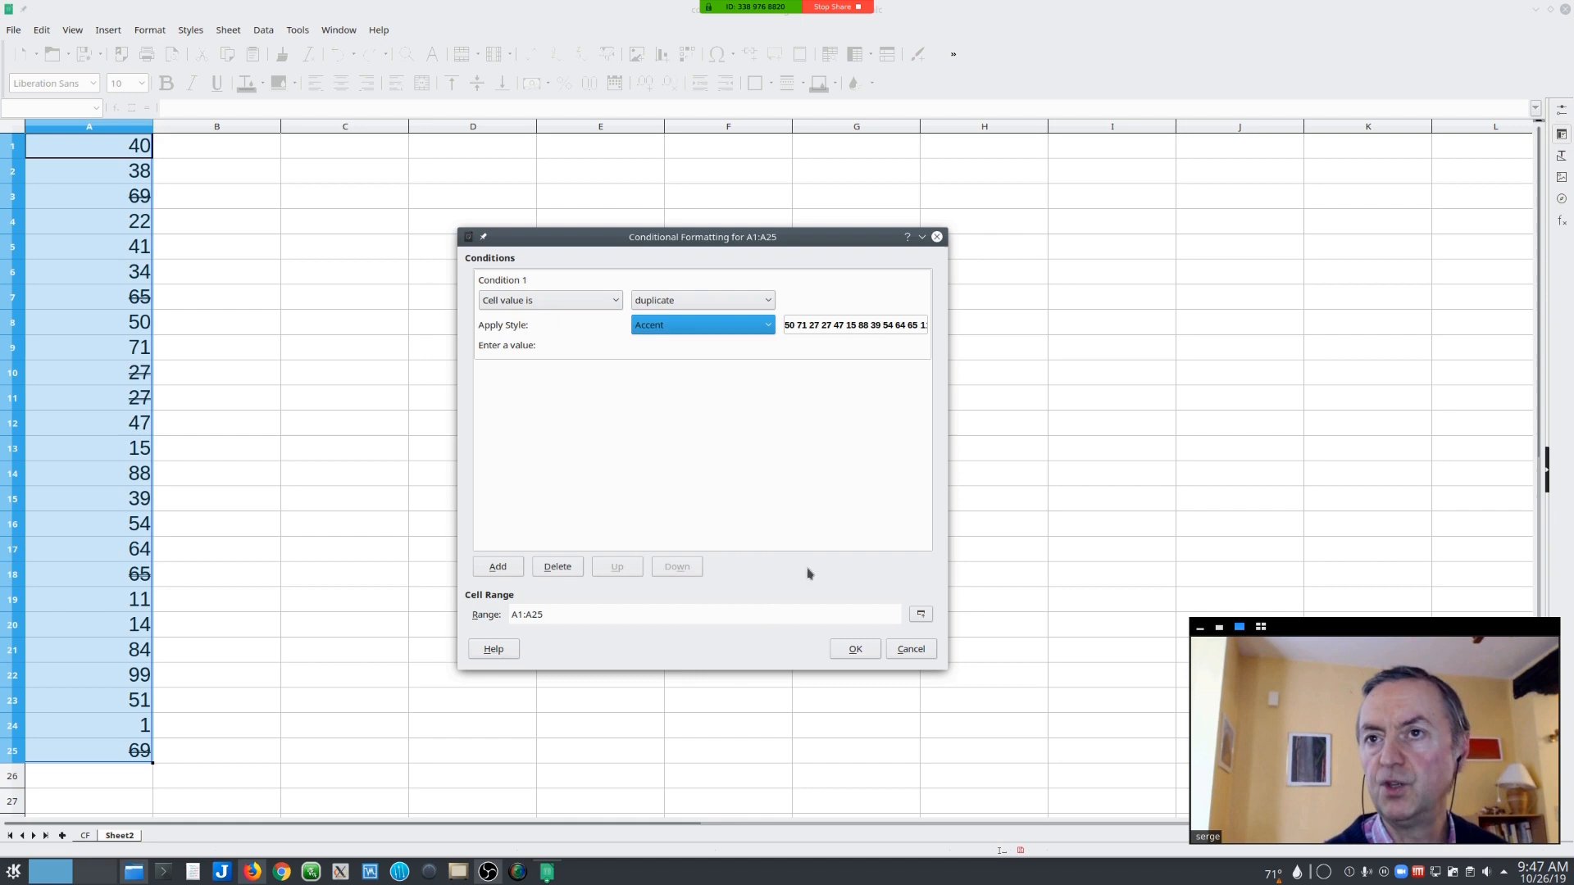
- Set the duplicate condition's style to Error, apply the conditional formatting to A1:A25 and deselect the range
left_click(729, 327)
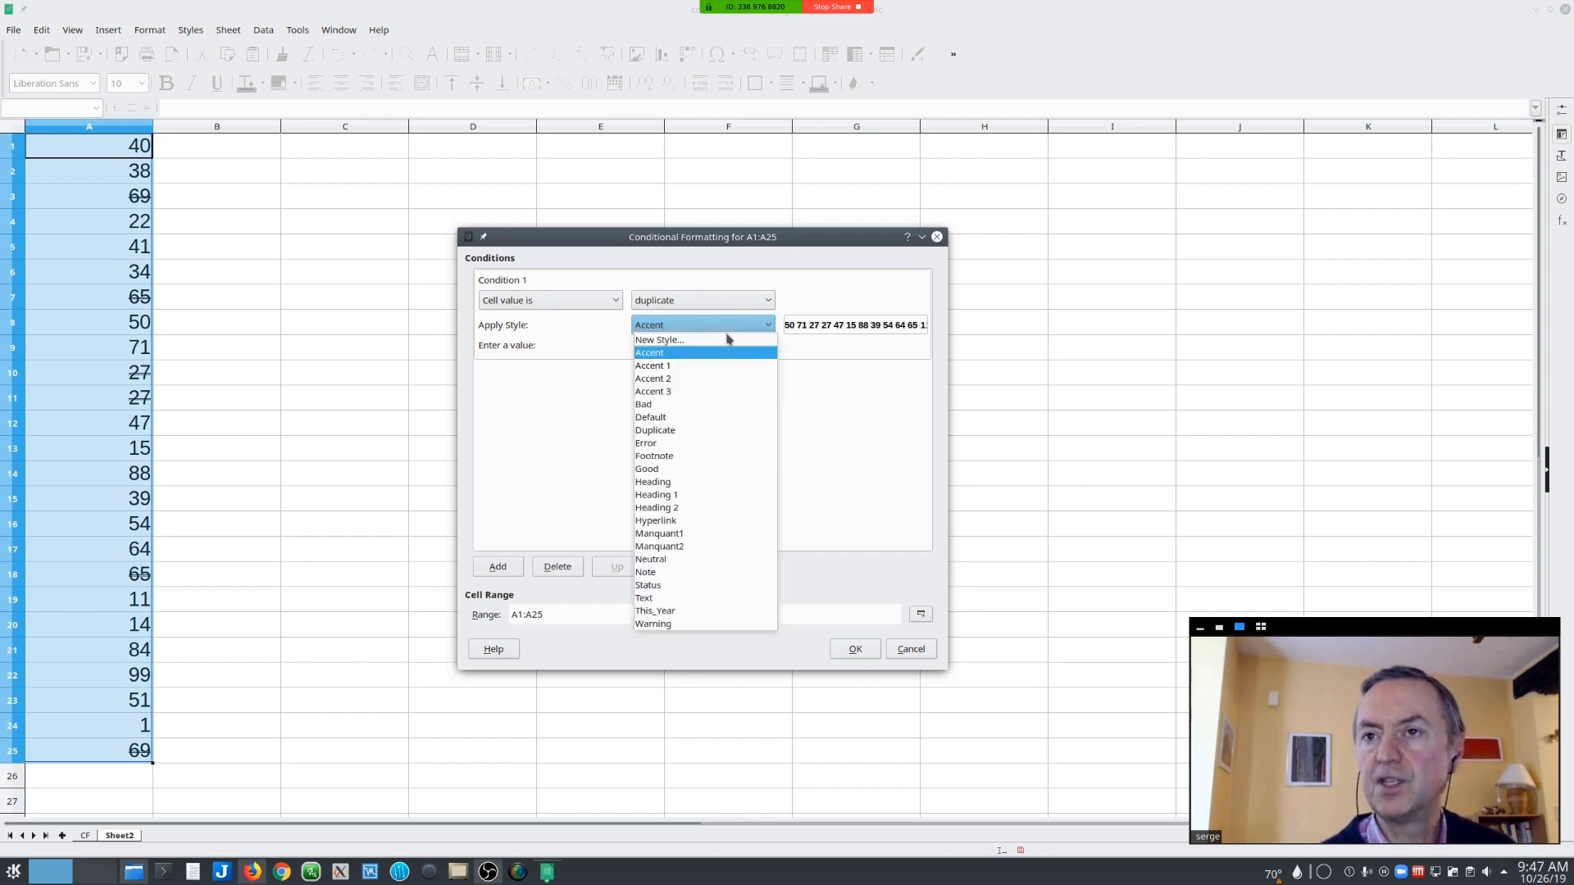
left_click(705, 443)
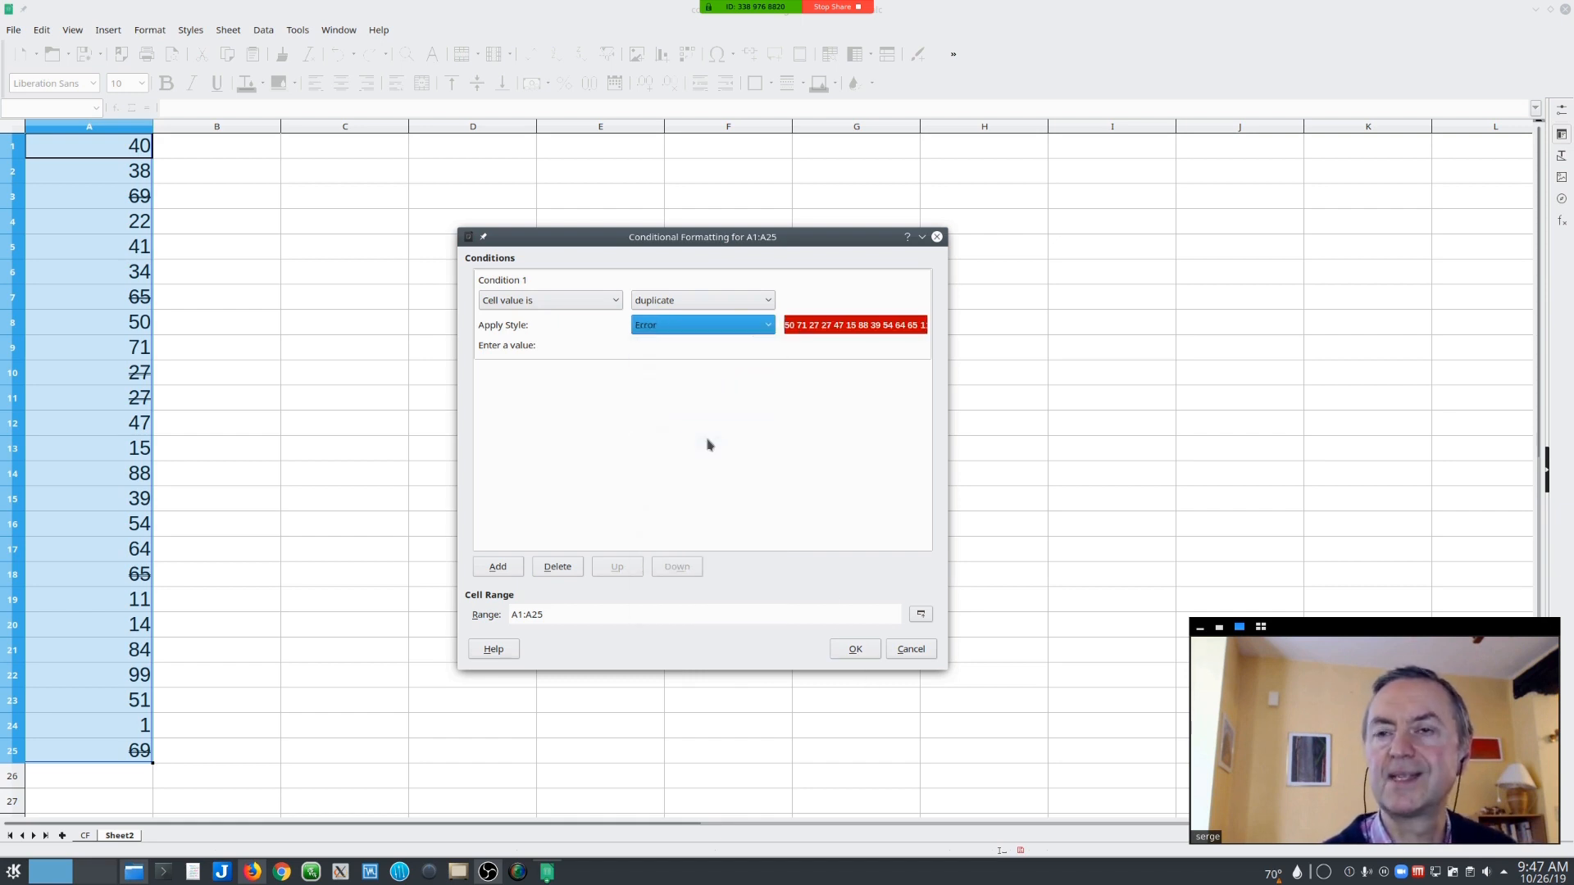
left_click(848, 649)
left_click(927, 619)
left_click(240, 257)
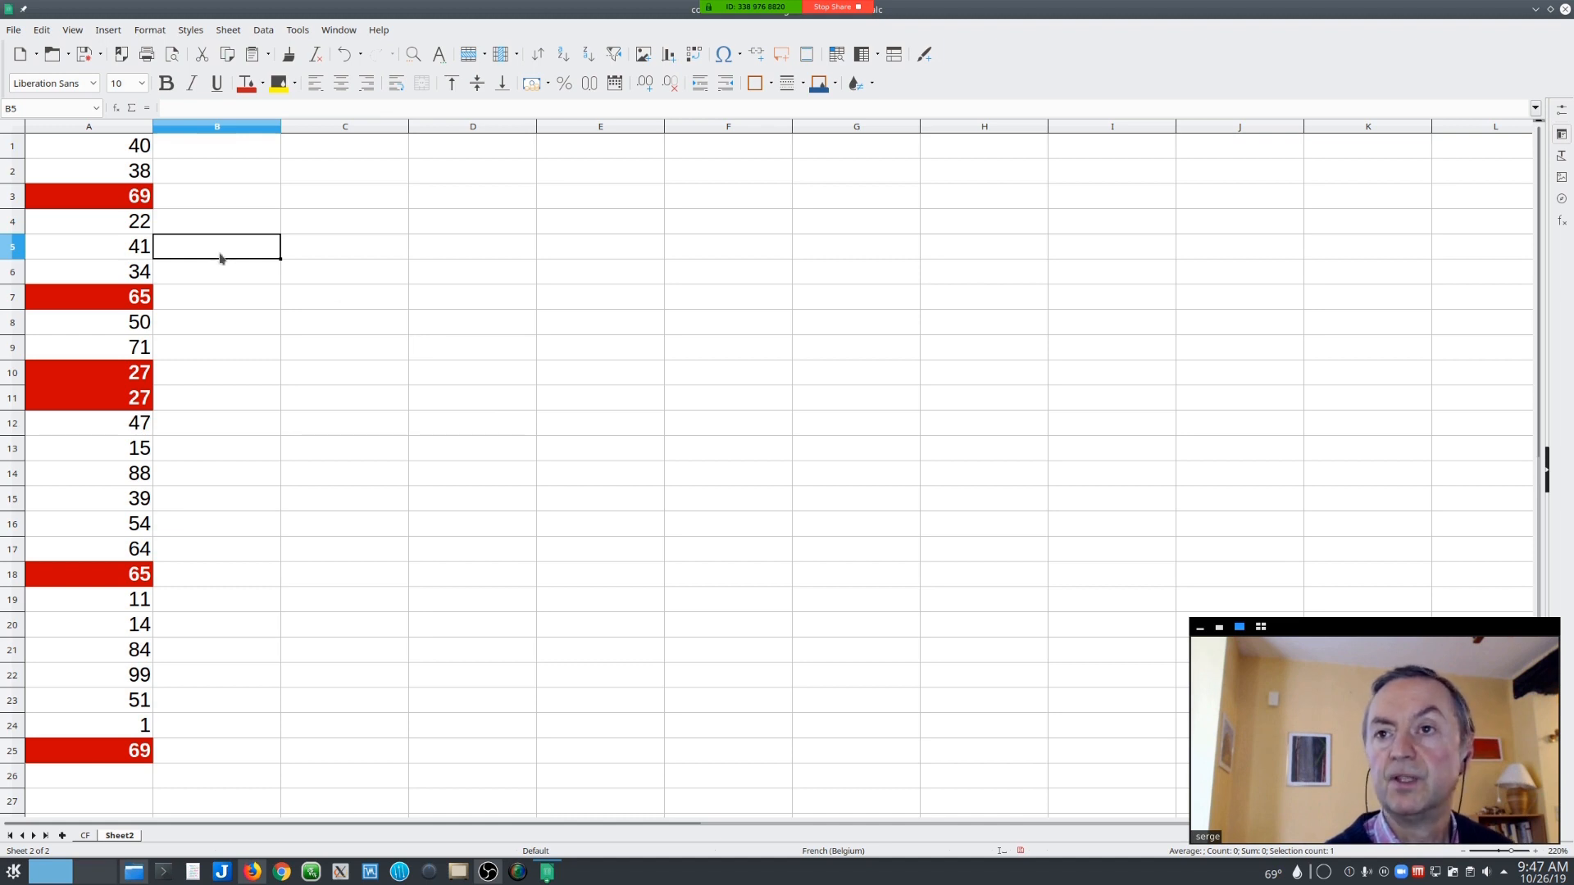
- Clear the direct formatting of A1:A25 to remove the Error highlighting of duplicates
left_click(108, 149)
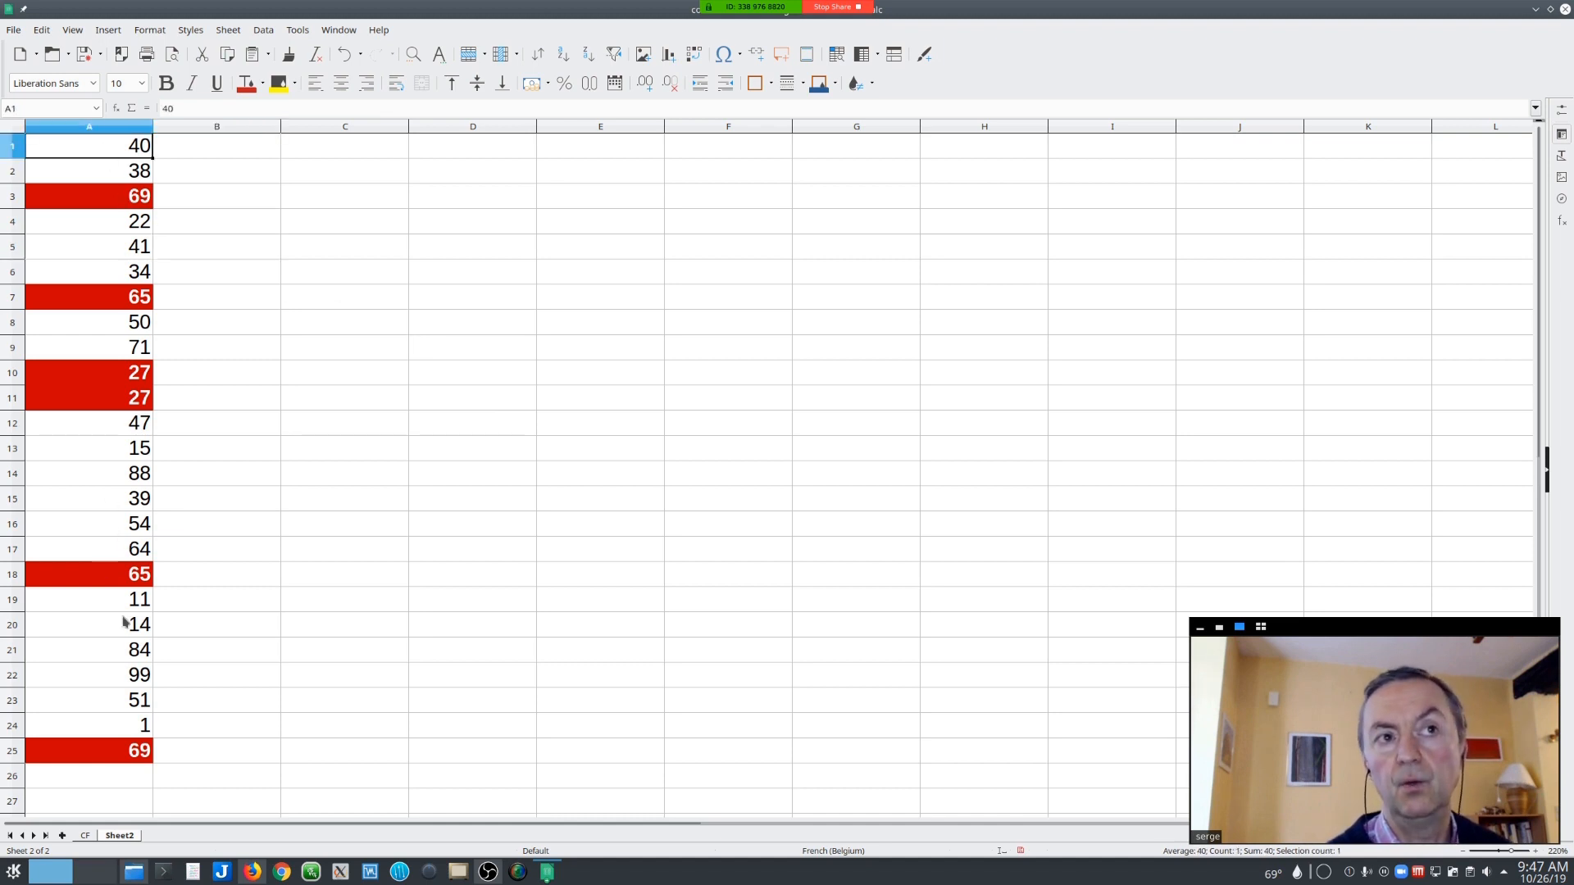
left_click(103, 748, "shift")
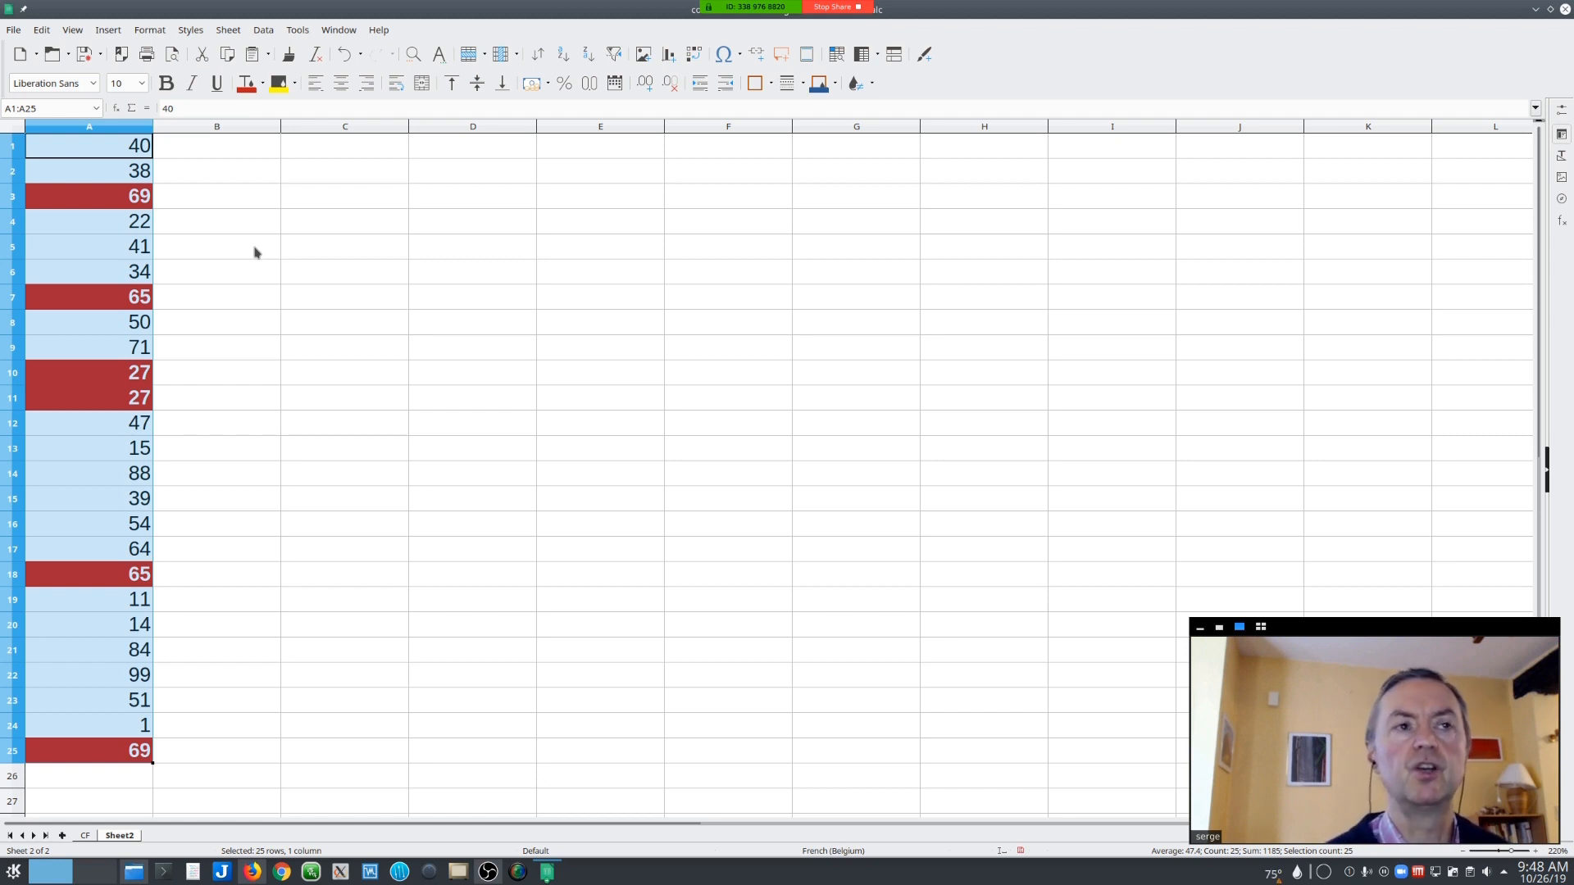
right_click(59, 210)
left_click(225, 334)
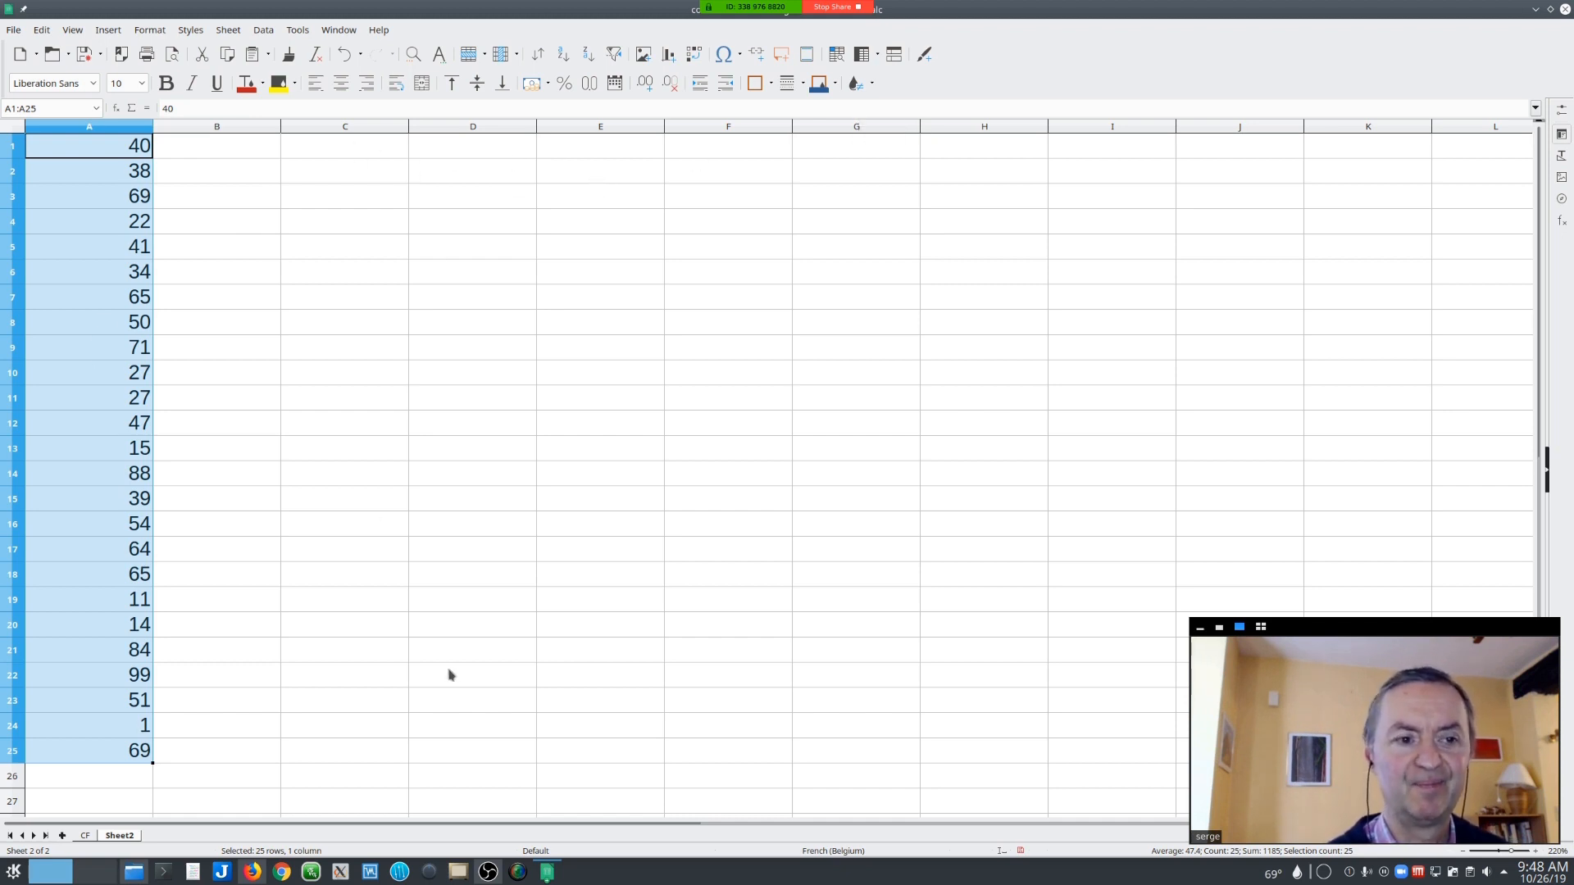
- Switch to the CF sheet and survey its conditional formatting examples, focusing on the two name lists in A1:B5
left_click(92, 837)
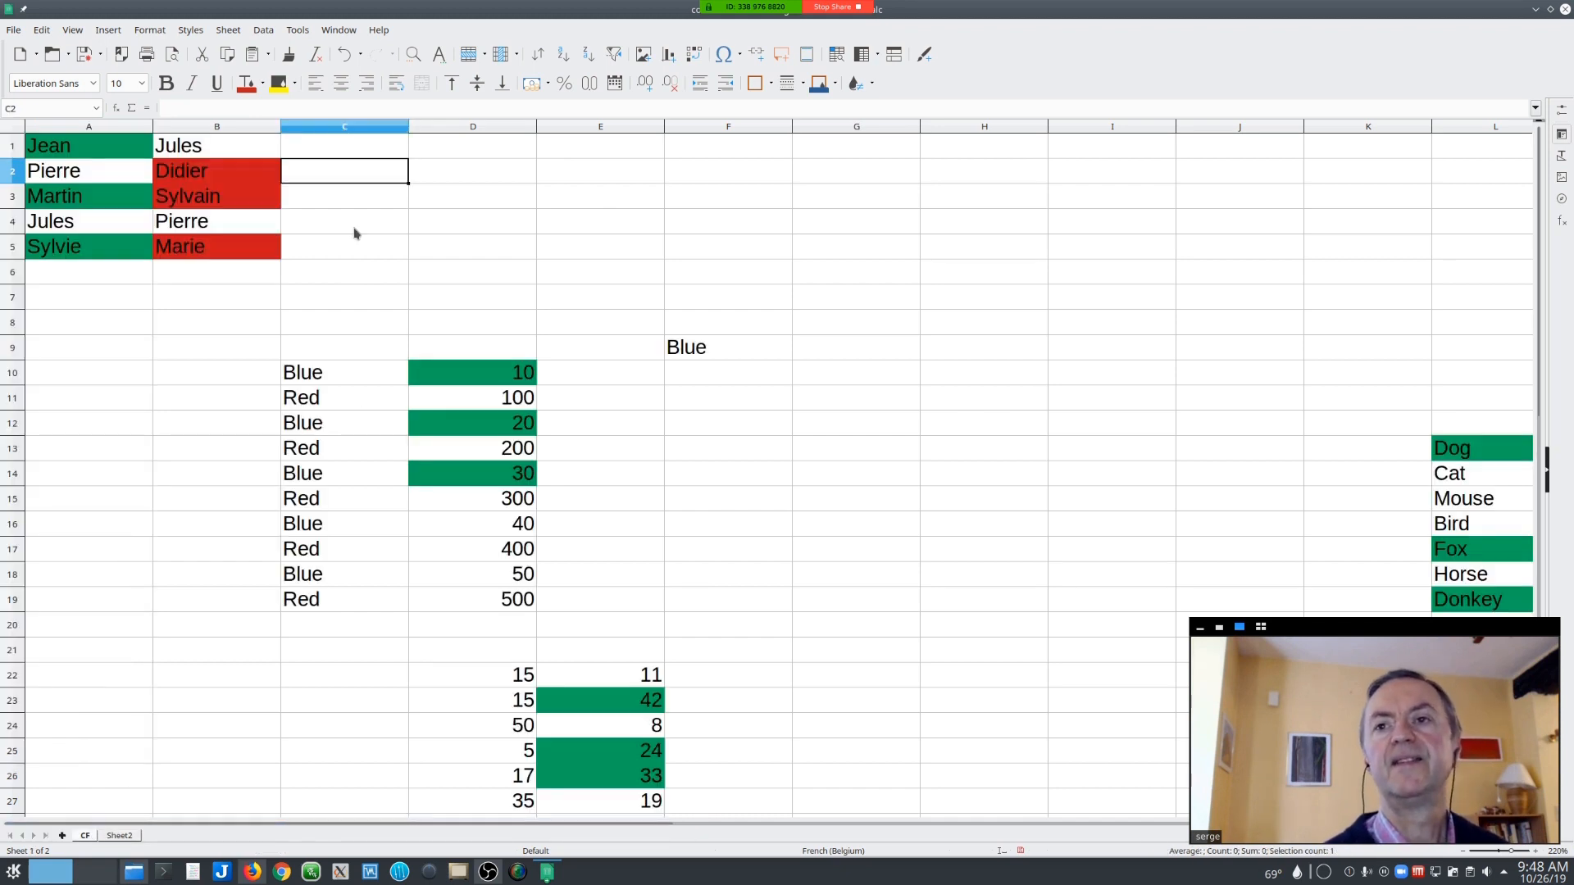
scroll(354, 233, "down", 1)
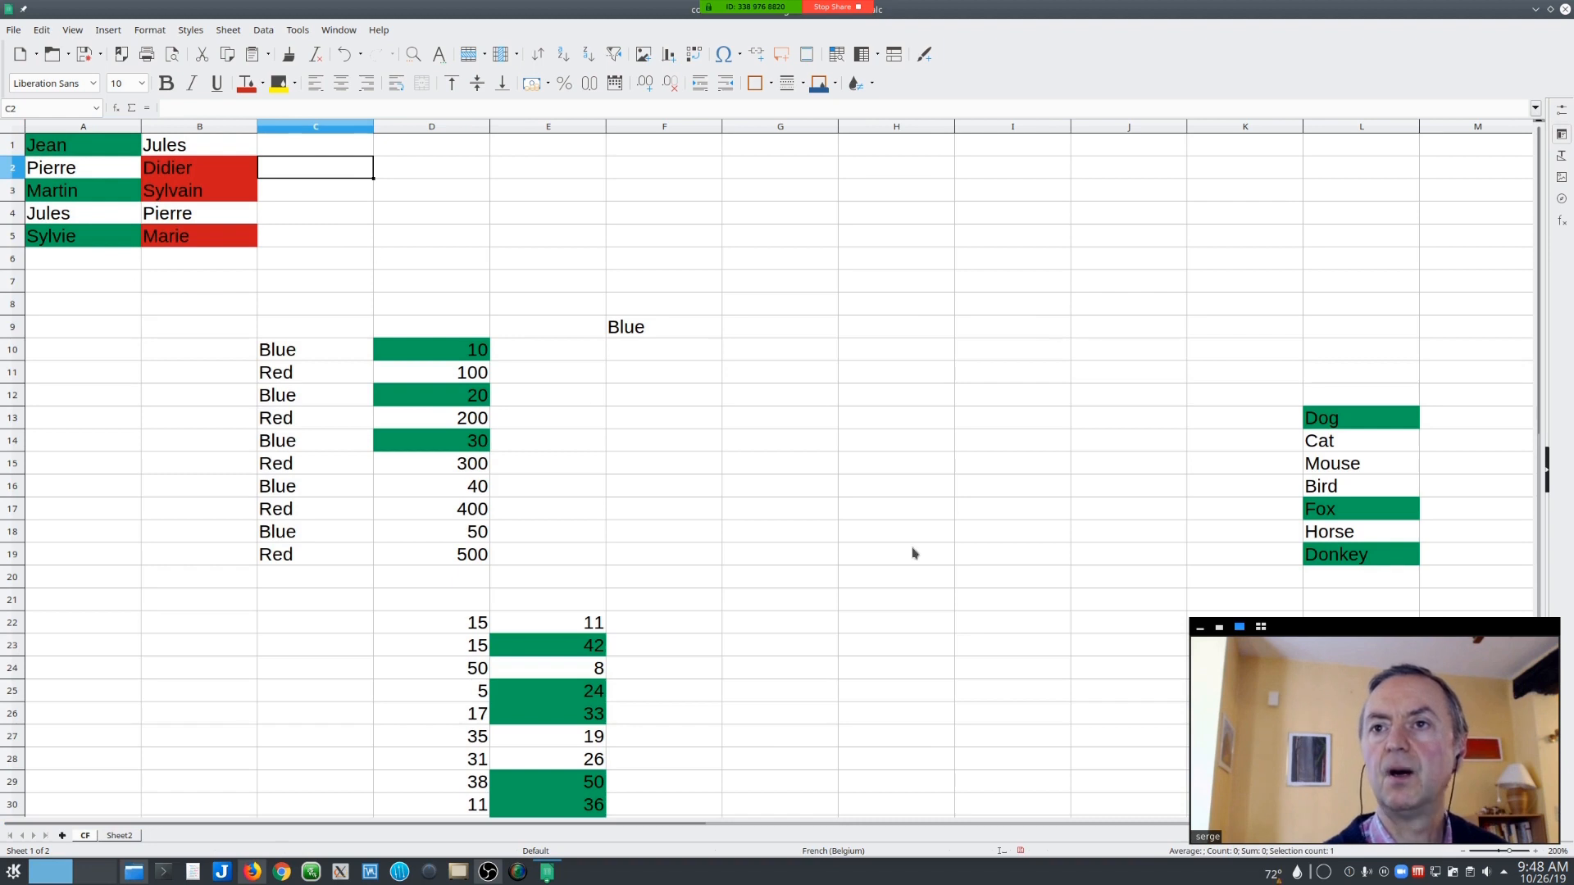
left_click_drag(1323, 638, 1333, 46)
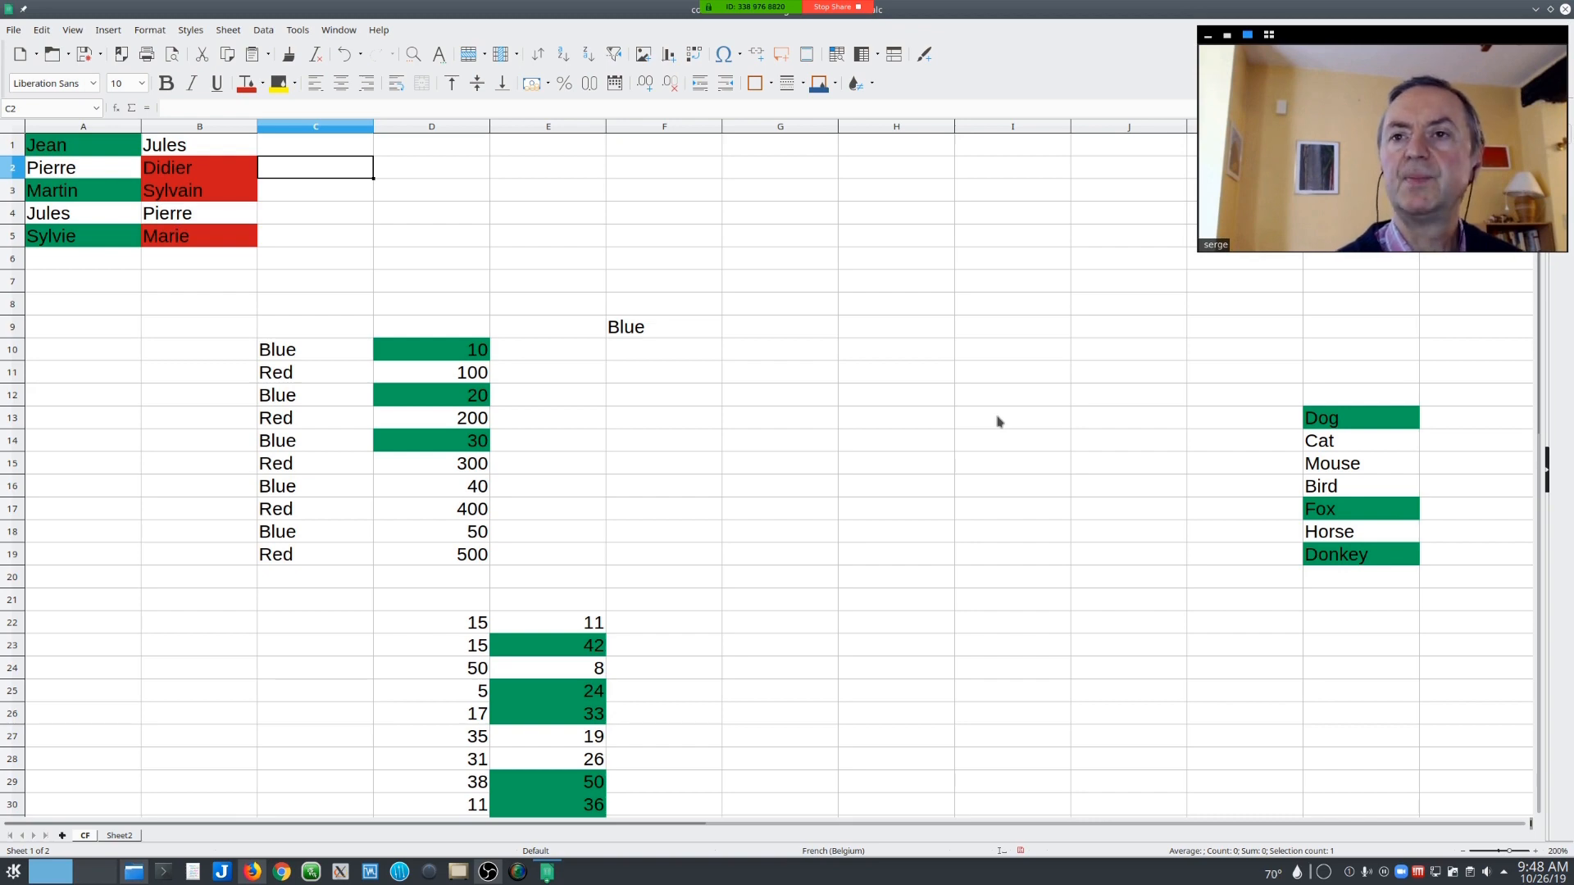
scroll(997, 421, "down", 1)
scroll(998, 421, "down", 1)
scroll(998, 421, "up", 1)
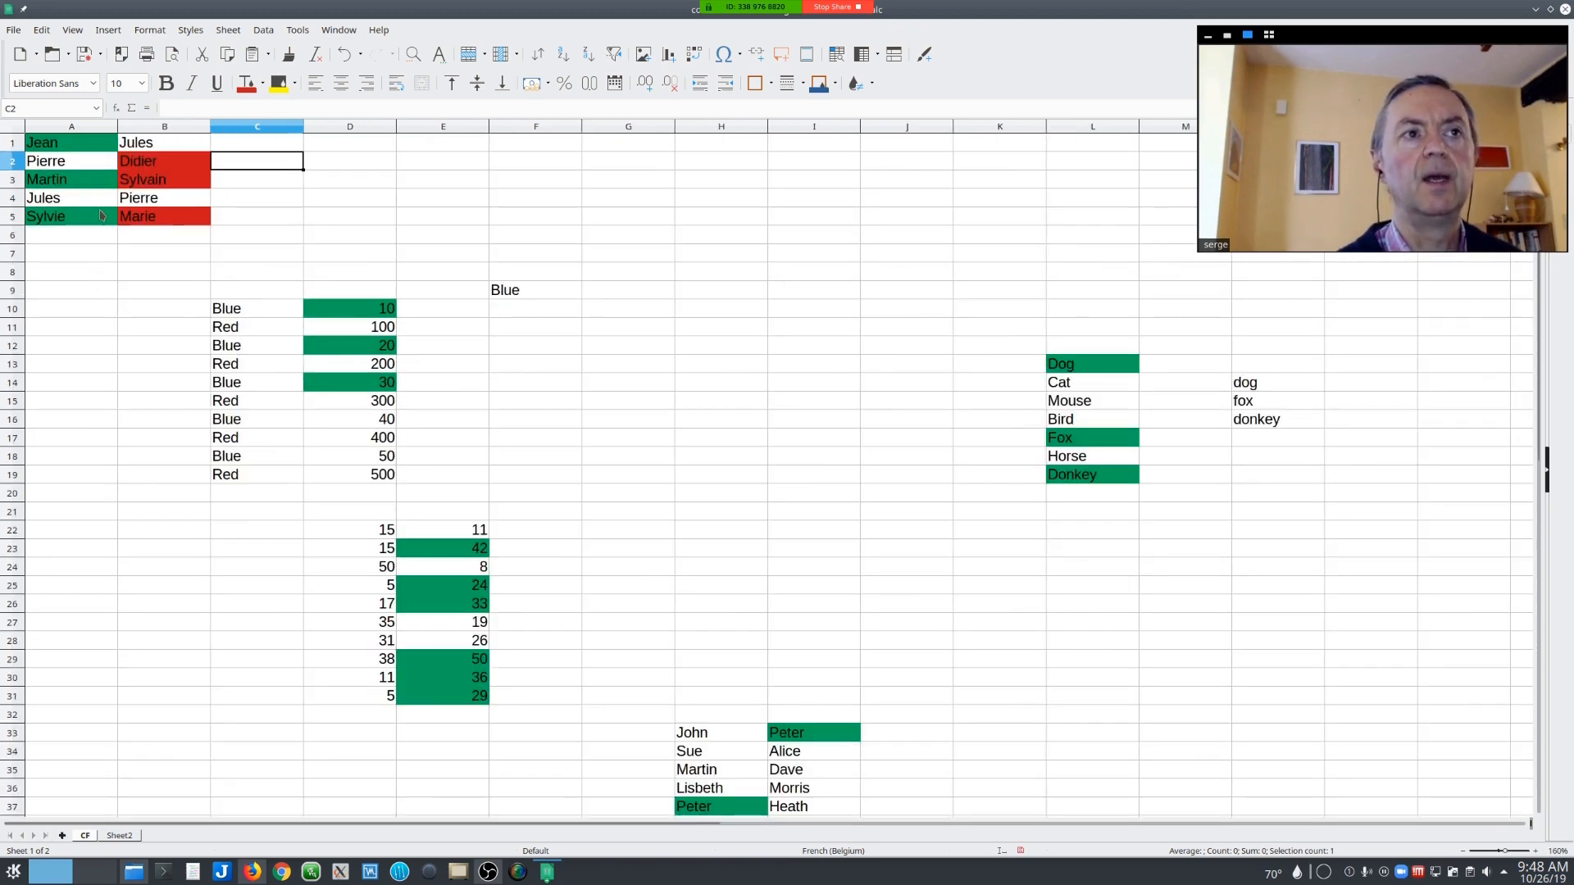
left_click_drag(67, 147, 136, 221)
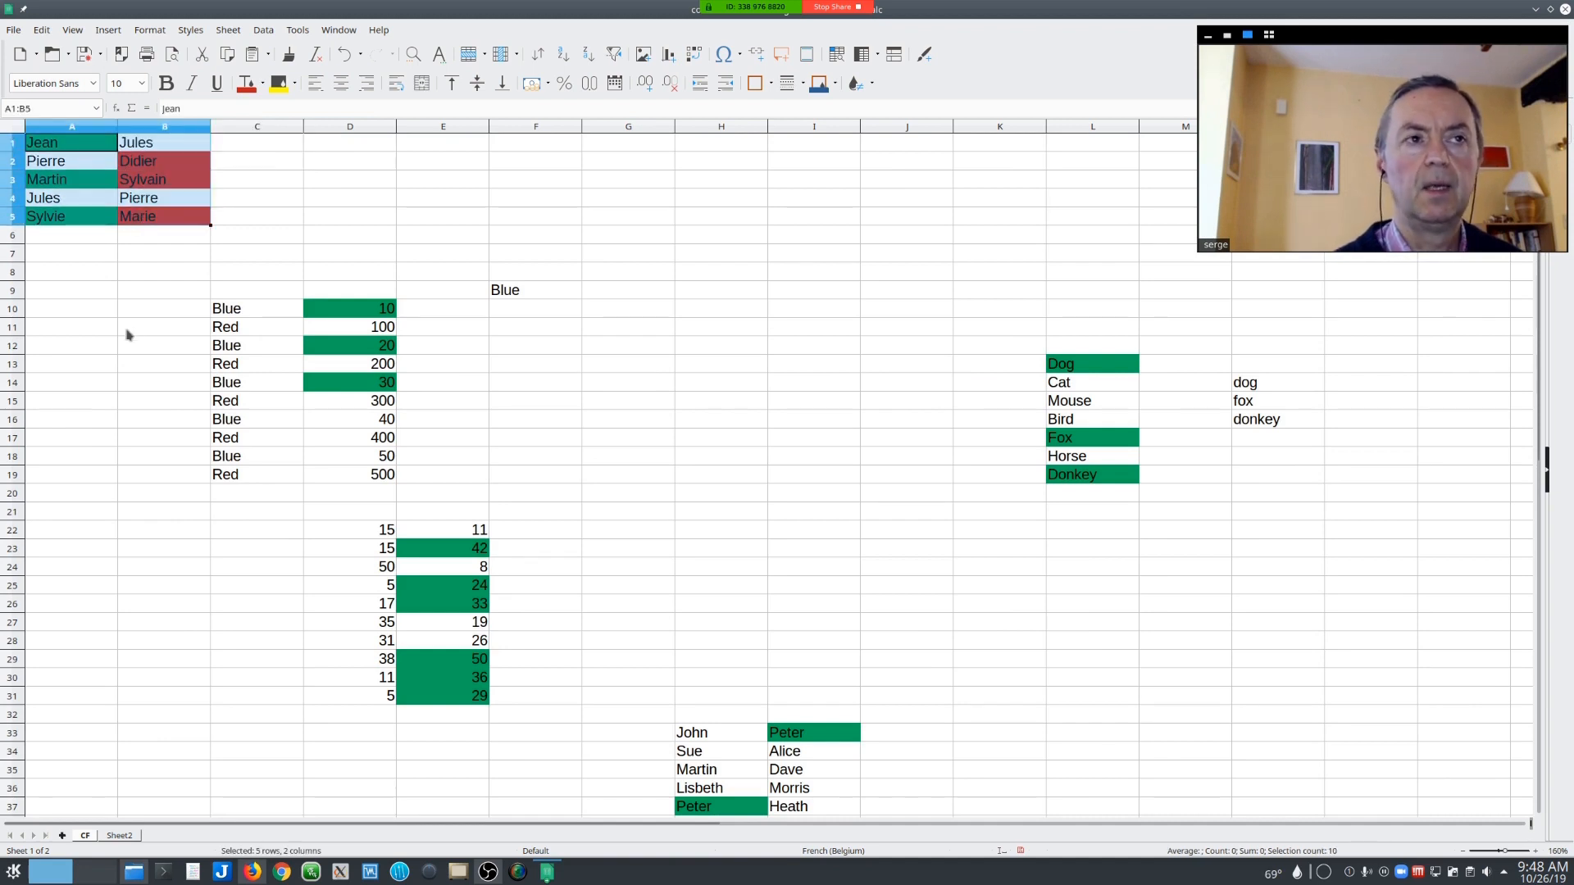
left_click(68, 235)
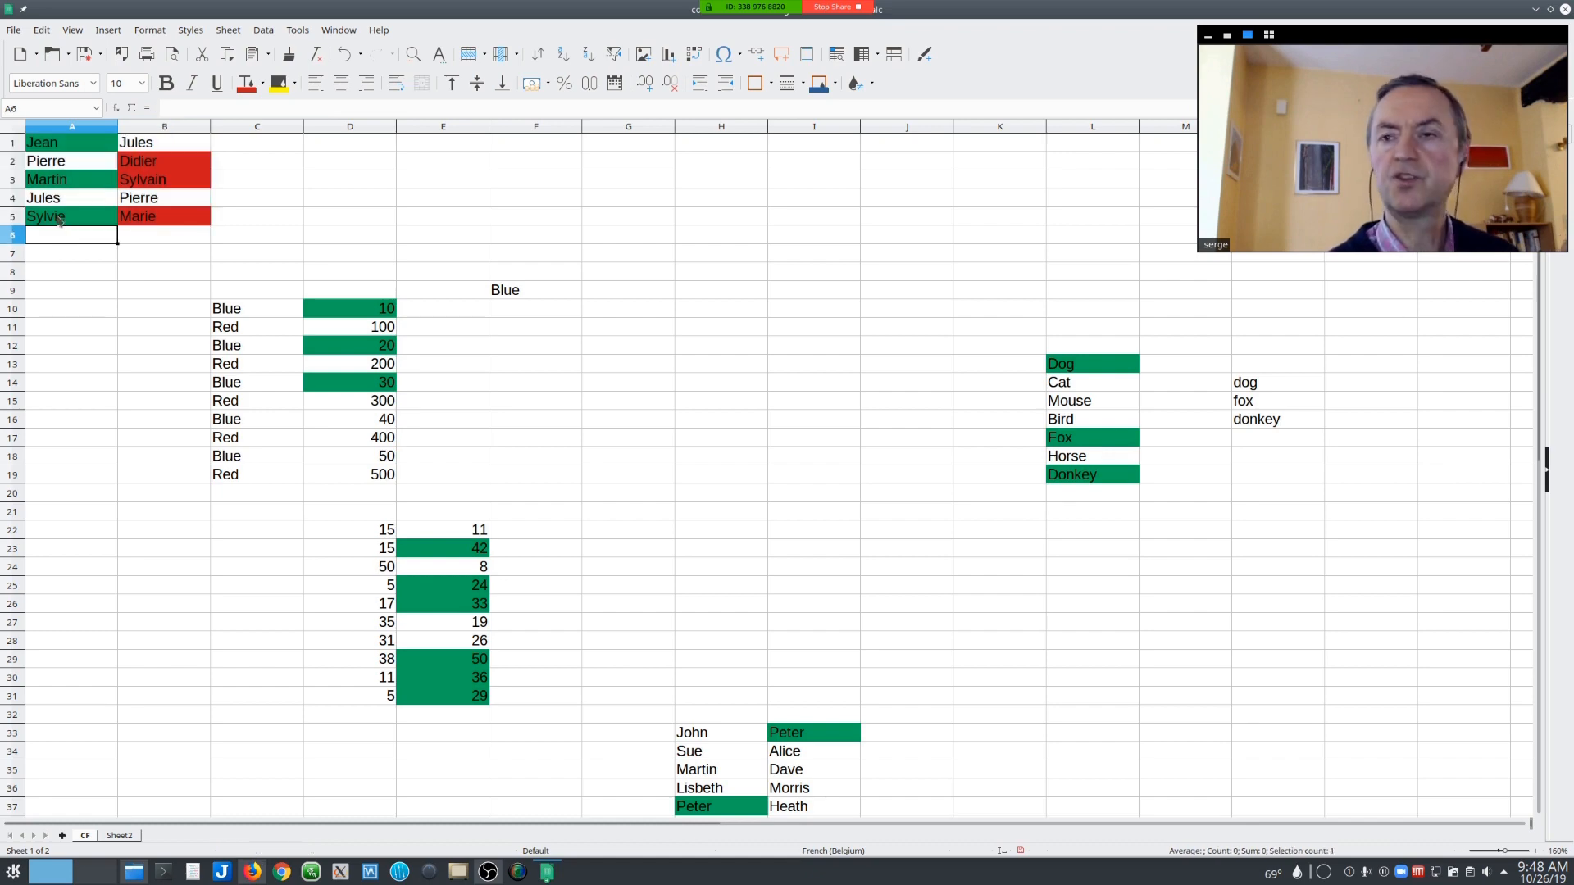
scroll(87, 201, "up", 2)
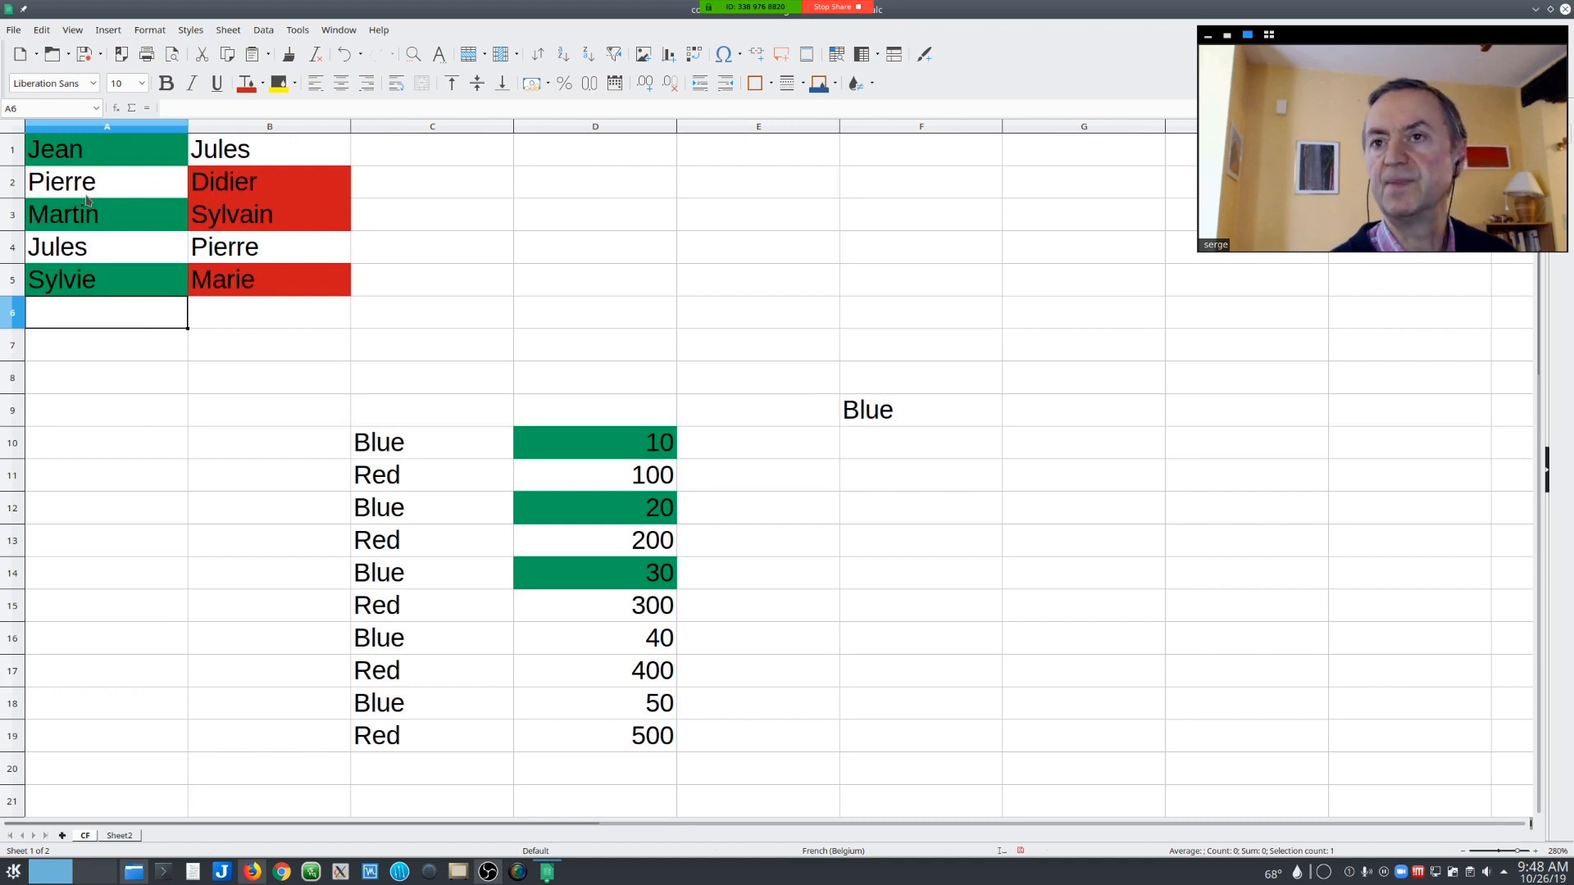
scroll(87, 201, "up", 1)
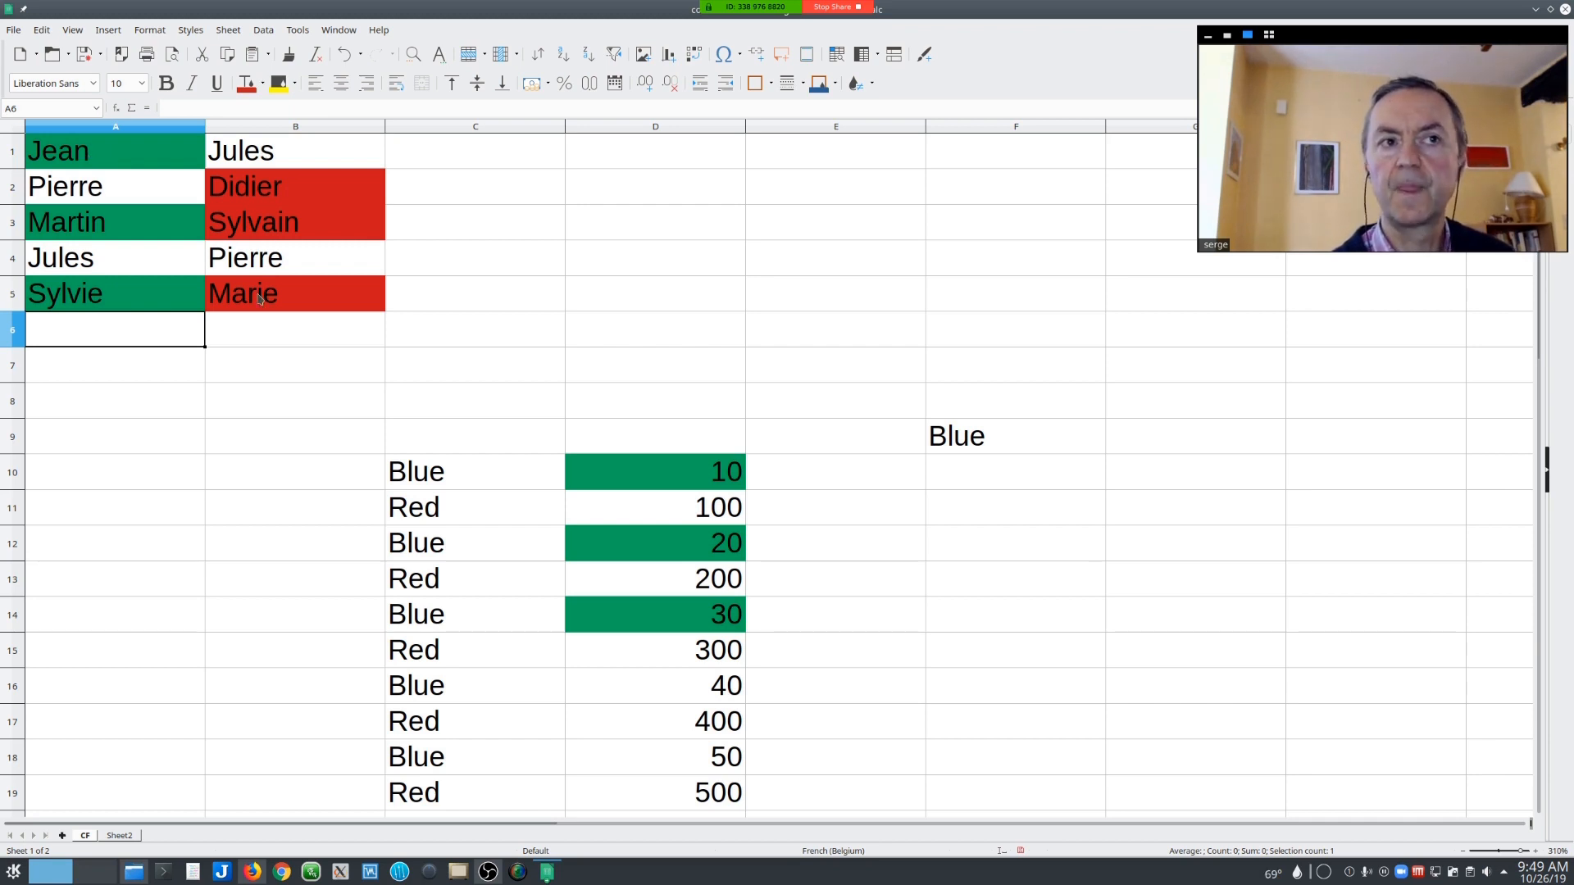
- Compare the names in A1:A5 with those in B1:B5 to check which ones occur in both lists
left_click(227, 164)
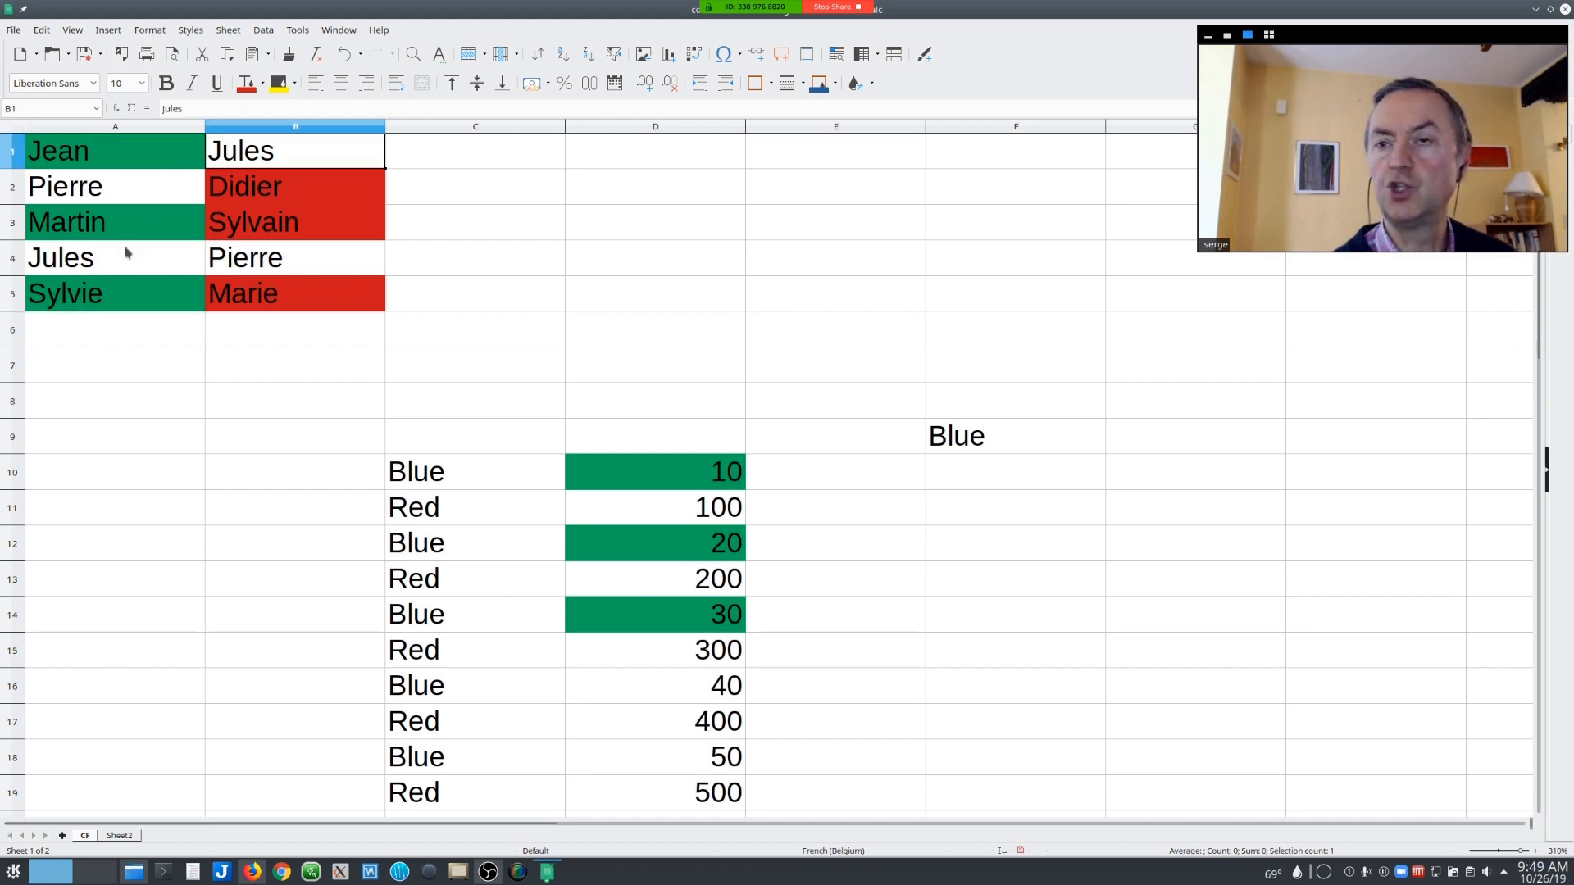
left_click(126, 190)
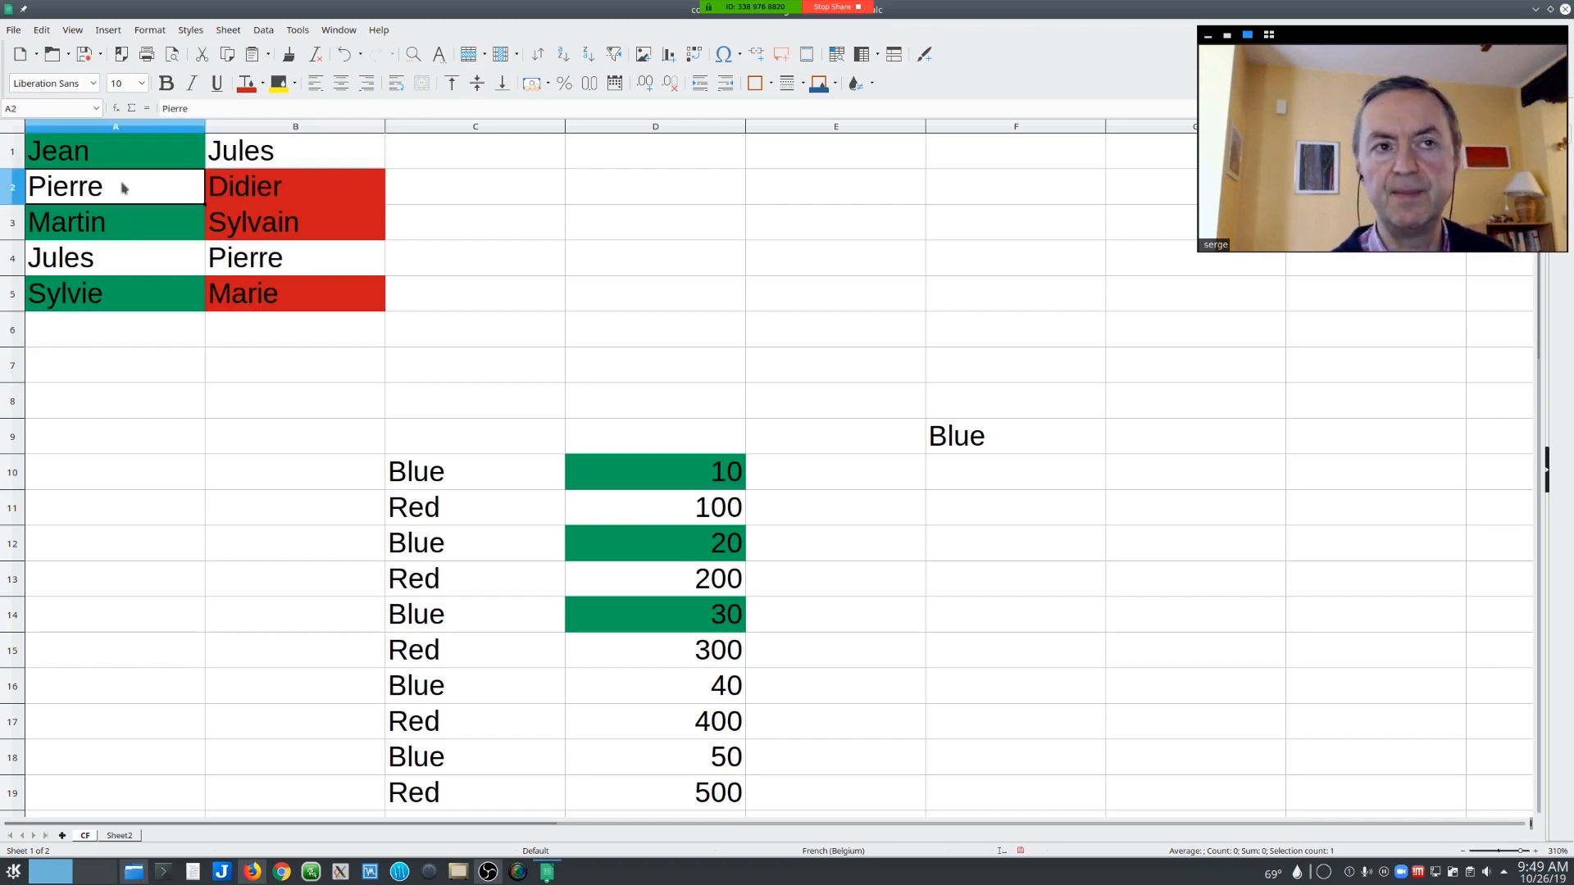
left_click(263, 273)
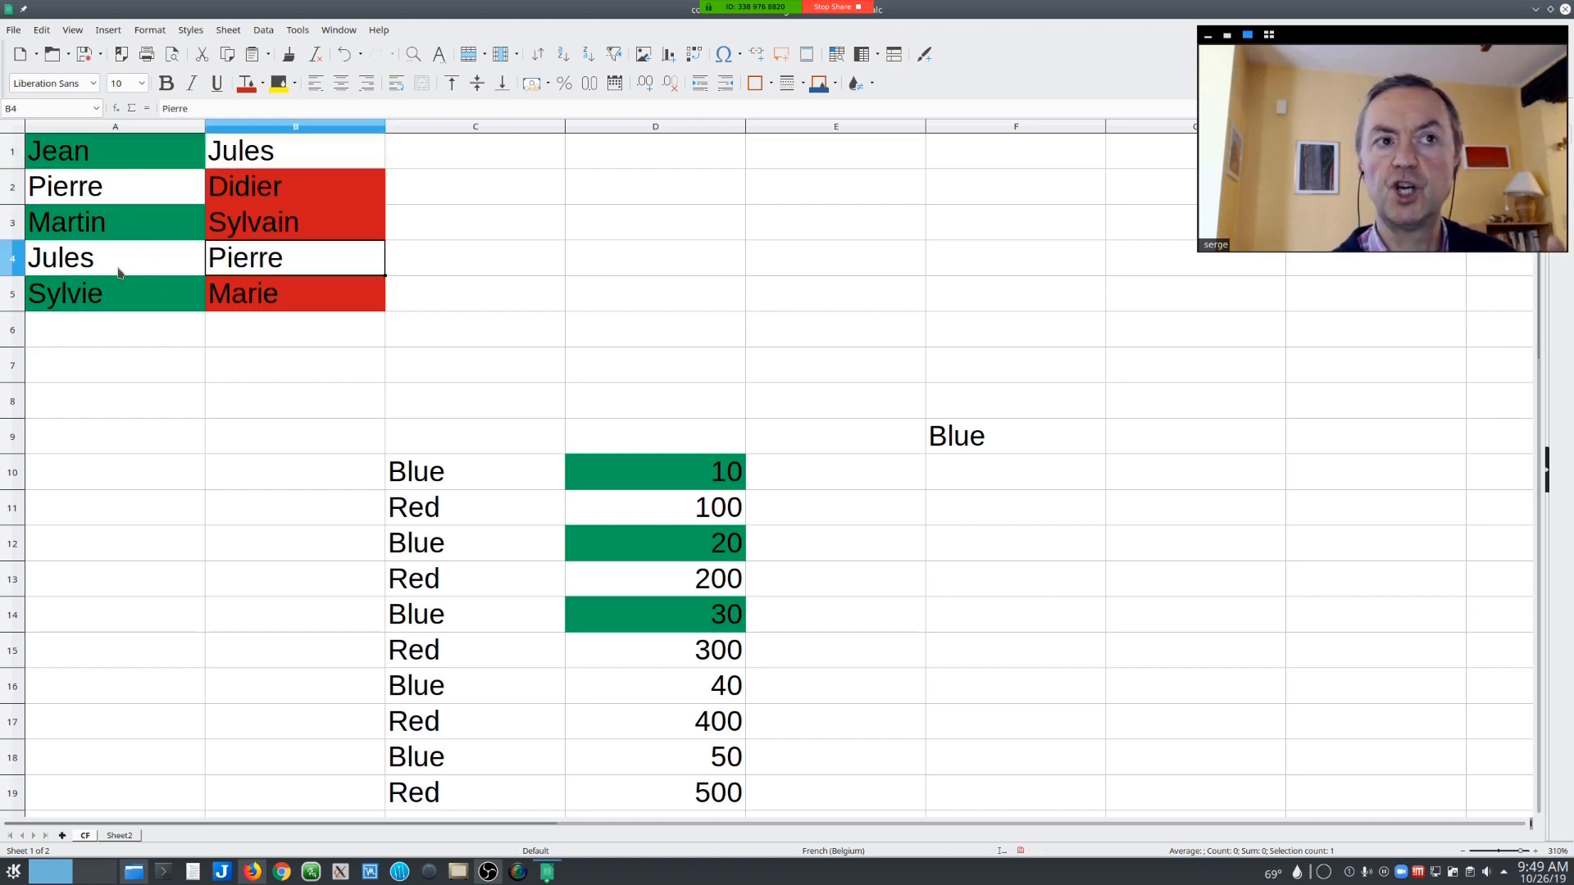
left_click(127, 164)
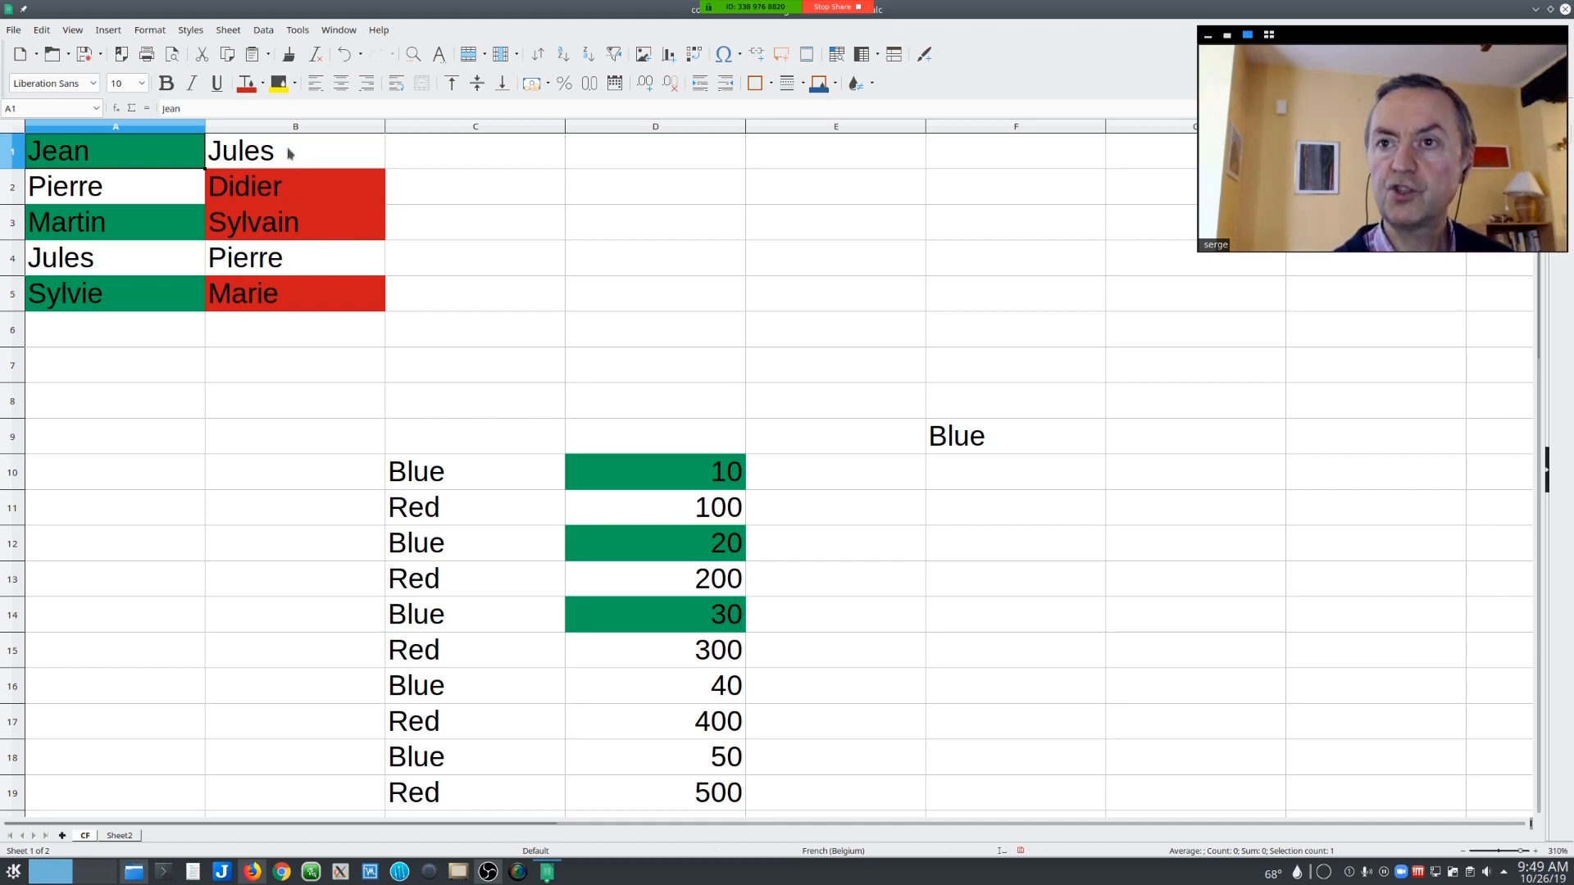
left_click(127, 185)
left_click(242, 255)
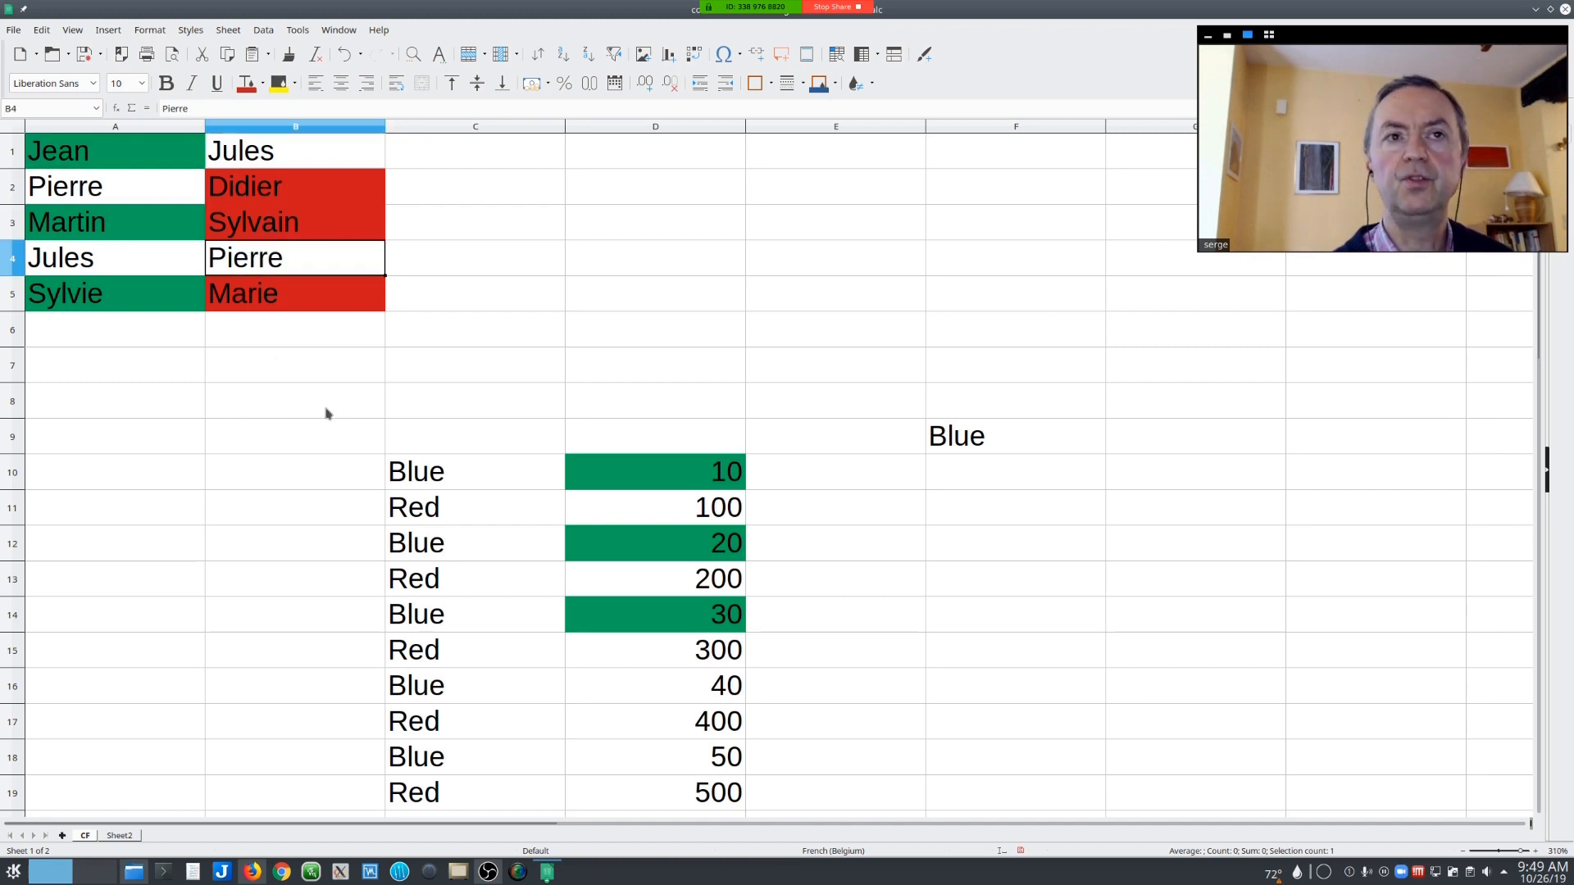
- Select A1:B5 and review the CF sheet's list of conditional formats, including the B1:B5 entry
left_click_drag(146, 156, 268, 297)
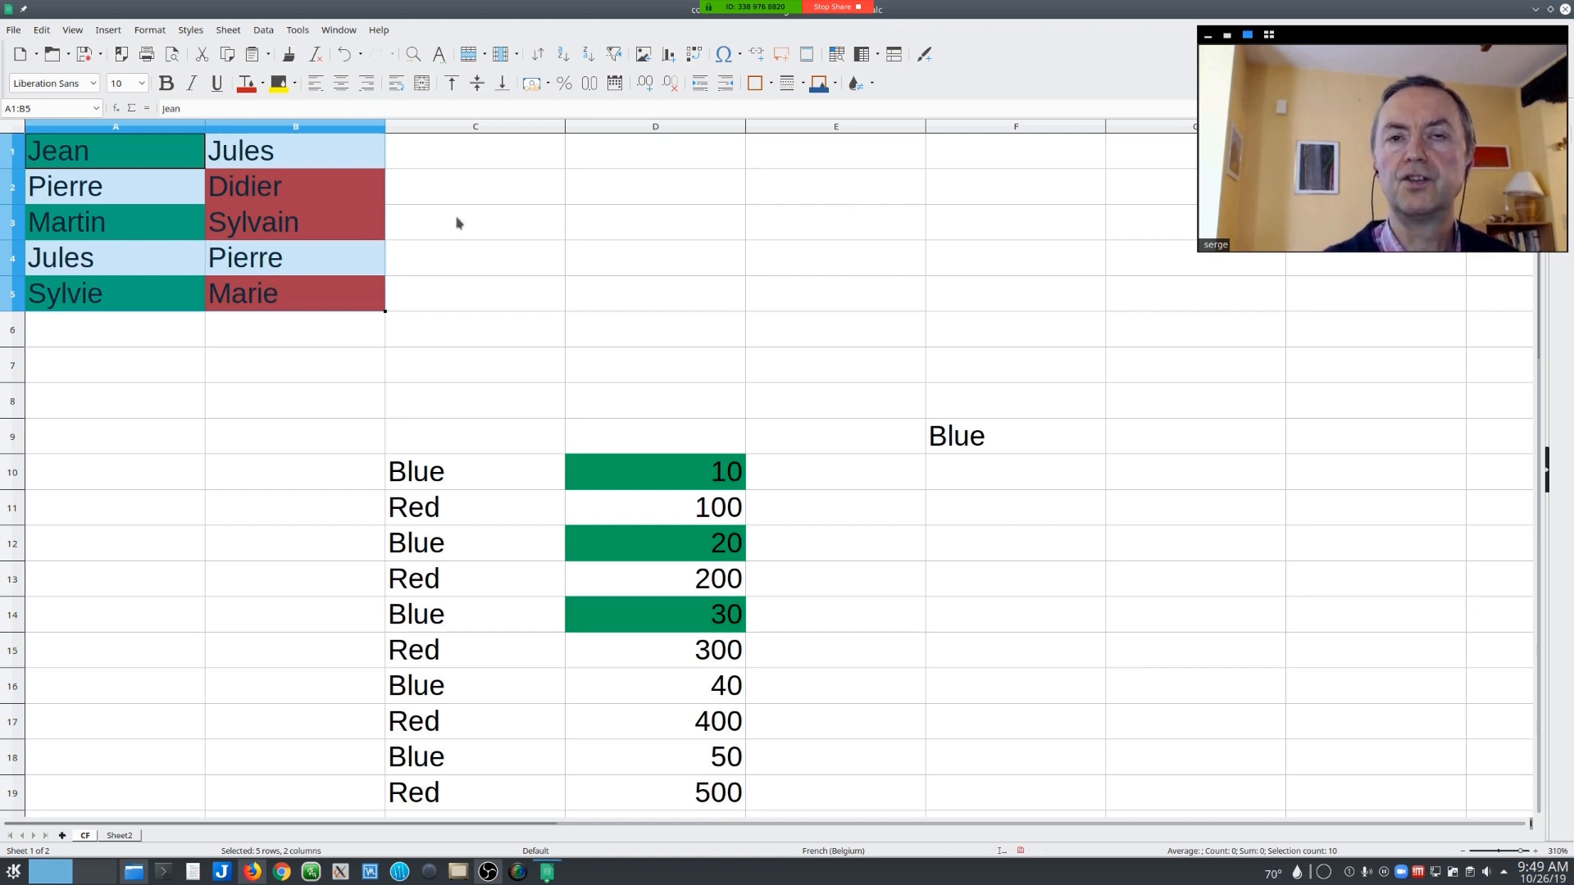
left_click(872, 85)
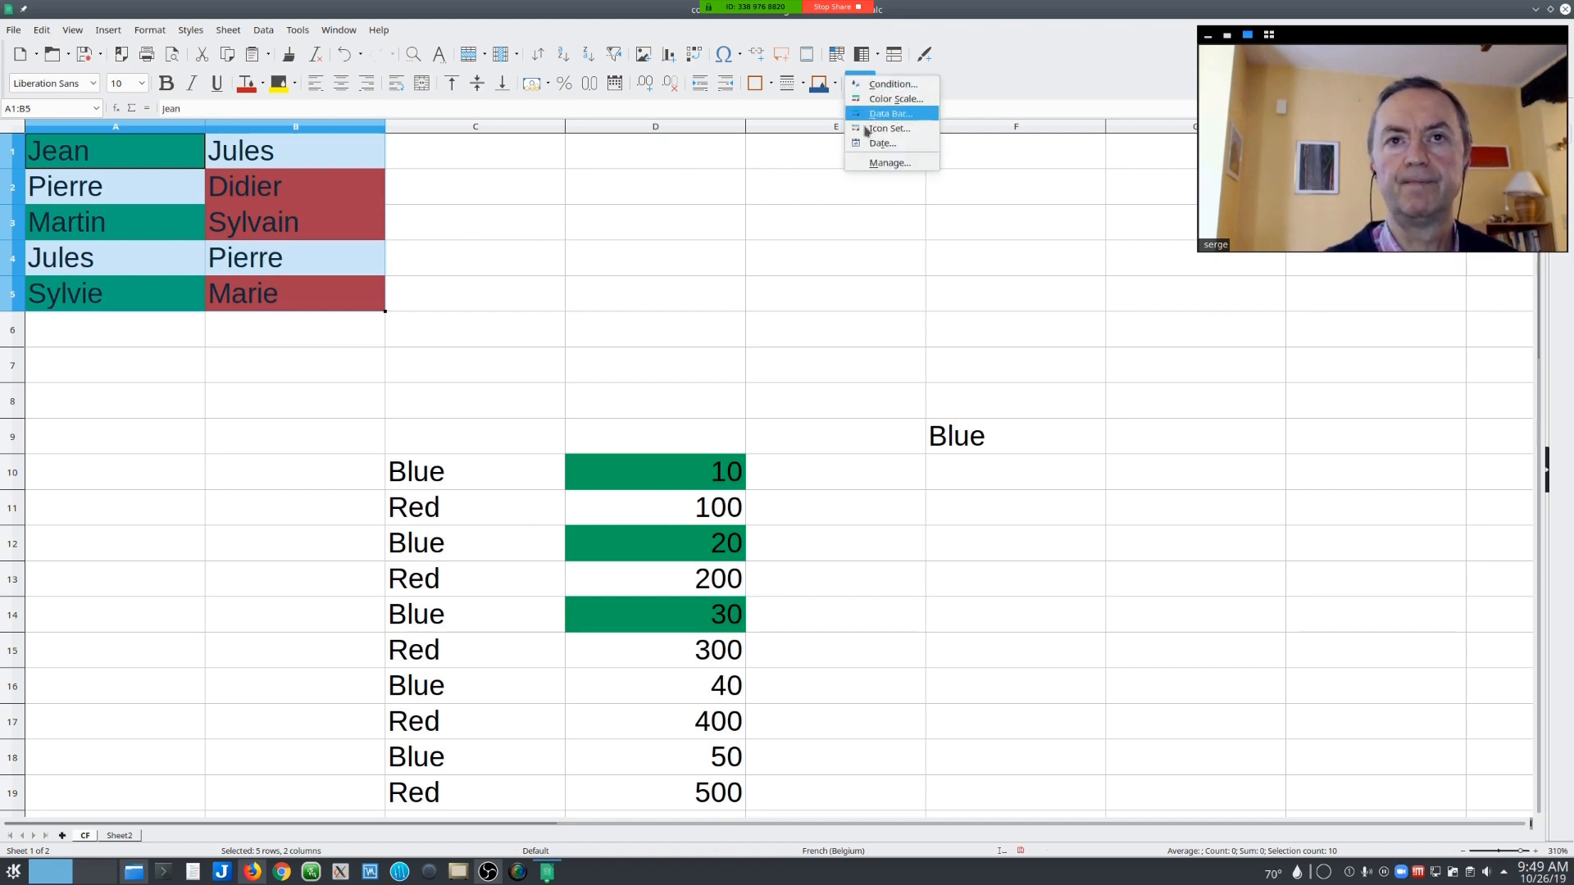
left_click(870, 162)
left_click_drag(711, 207, 571, 125)
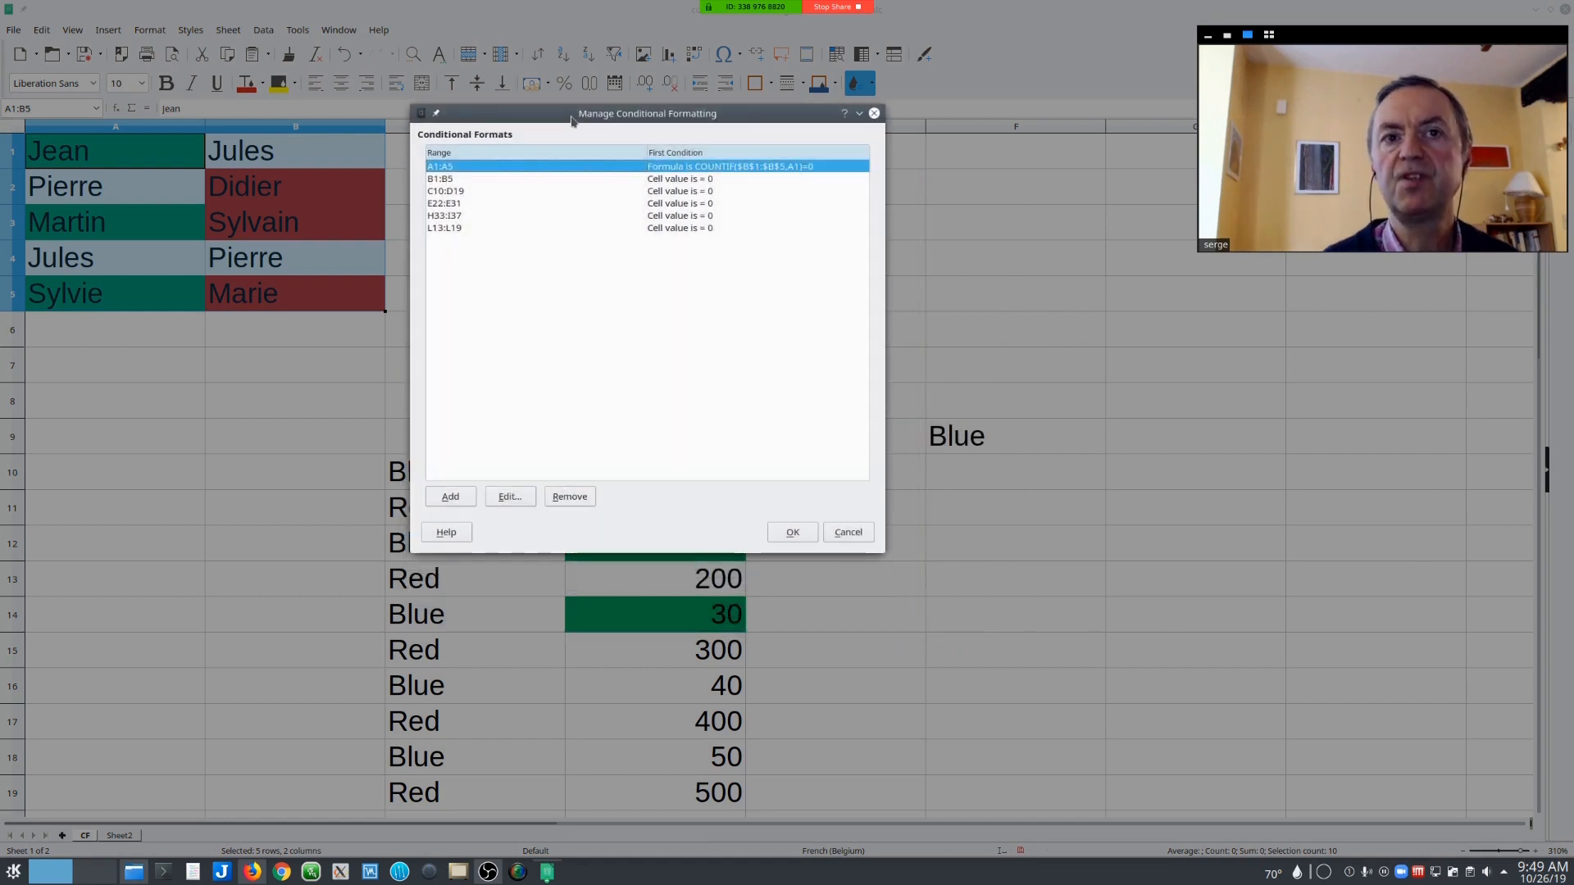
left_click(509, 180)
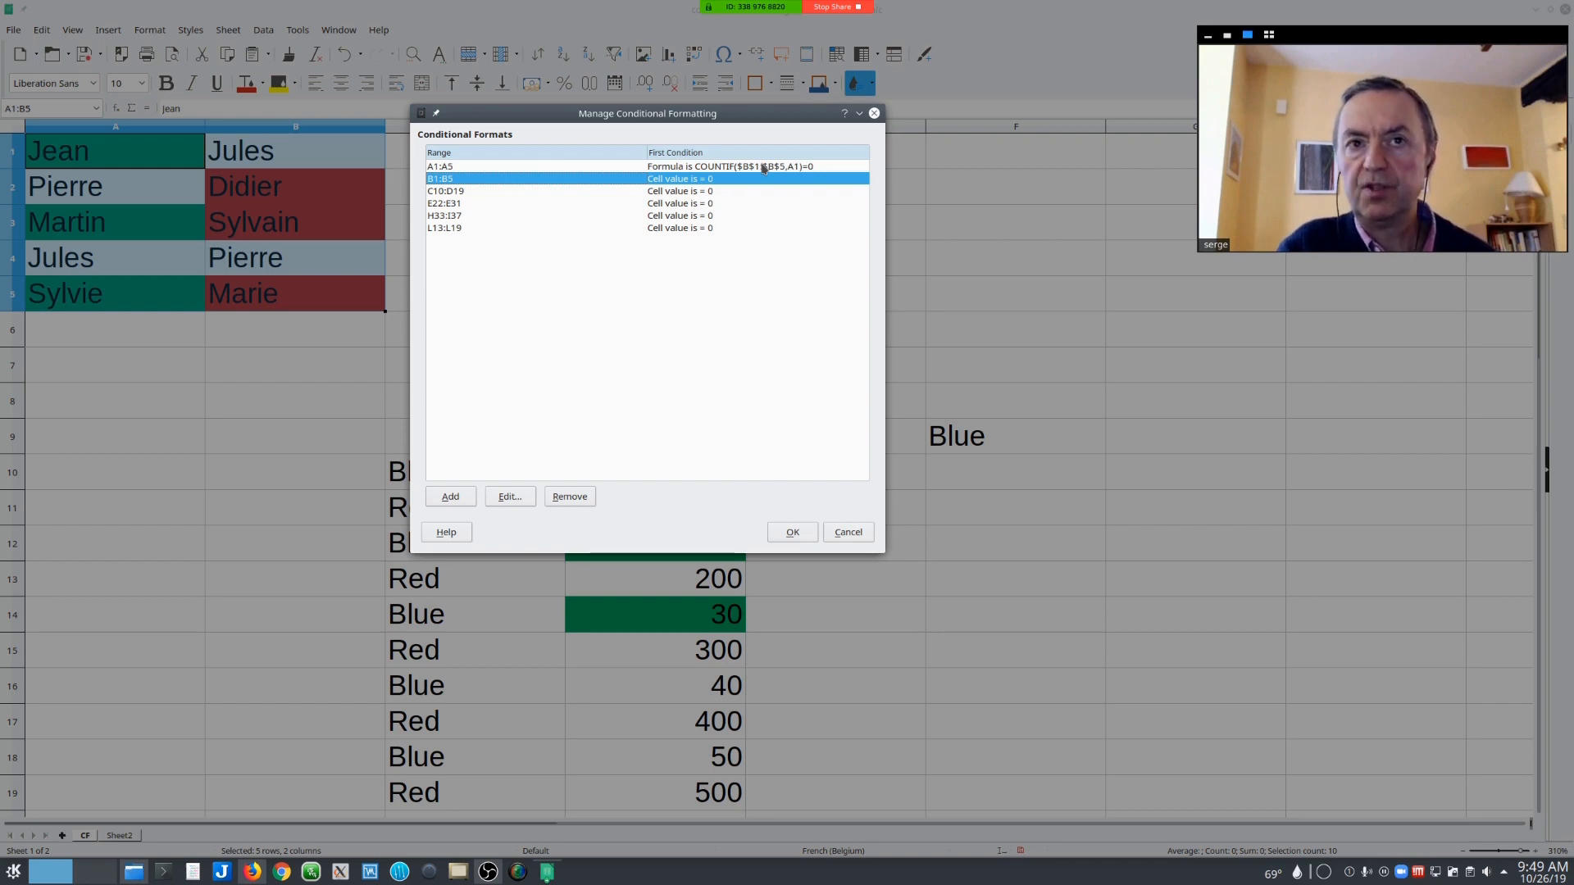
- Open the A1:A5 conditional format for editing and examine its COUNTIF formula and applied style
double_click(608, 168)
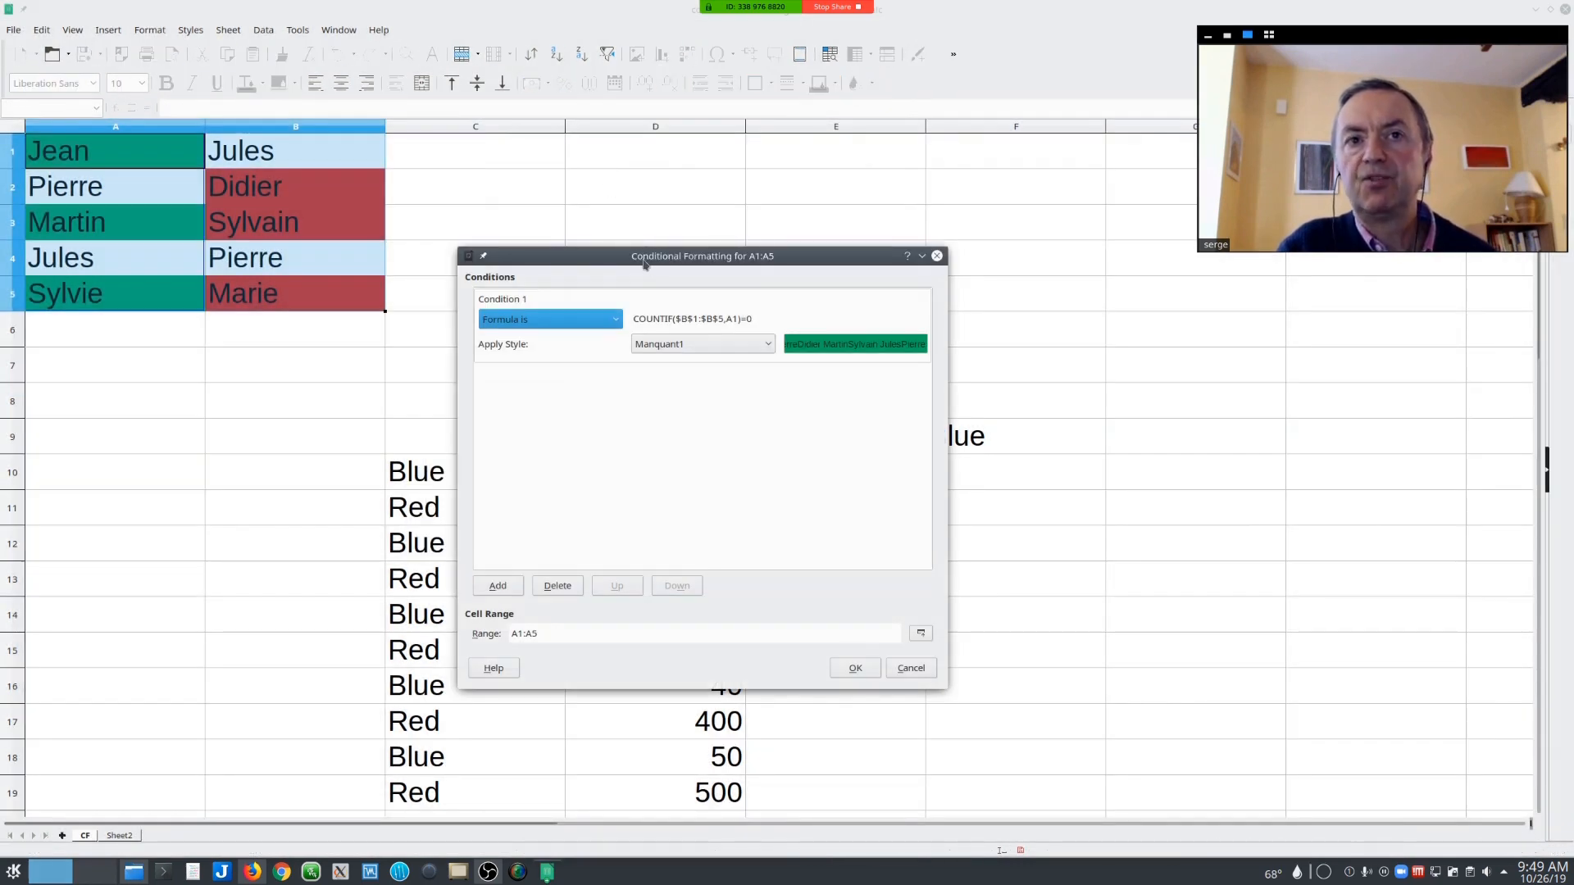
left_click_drag(645, 263, 601, 147)
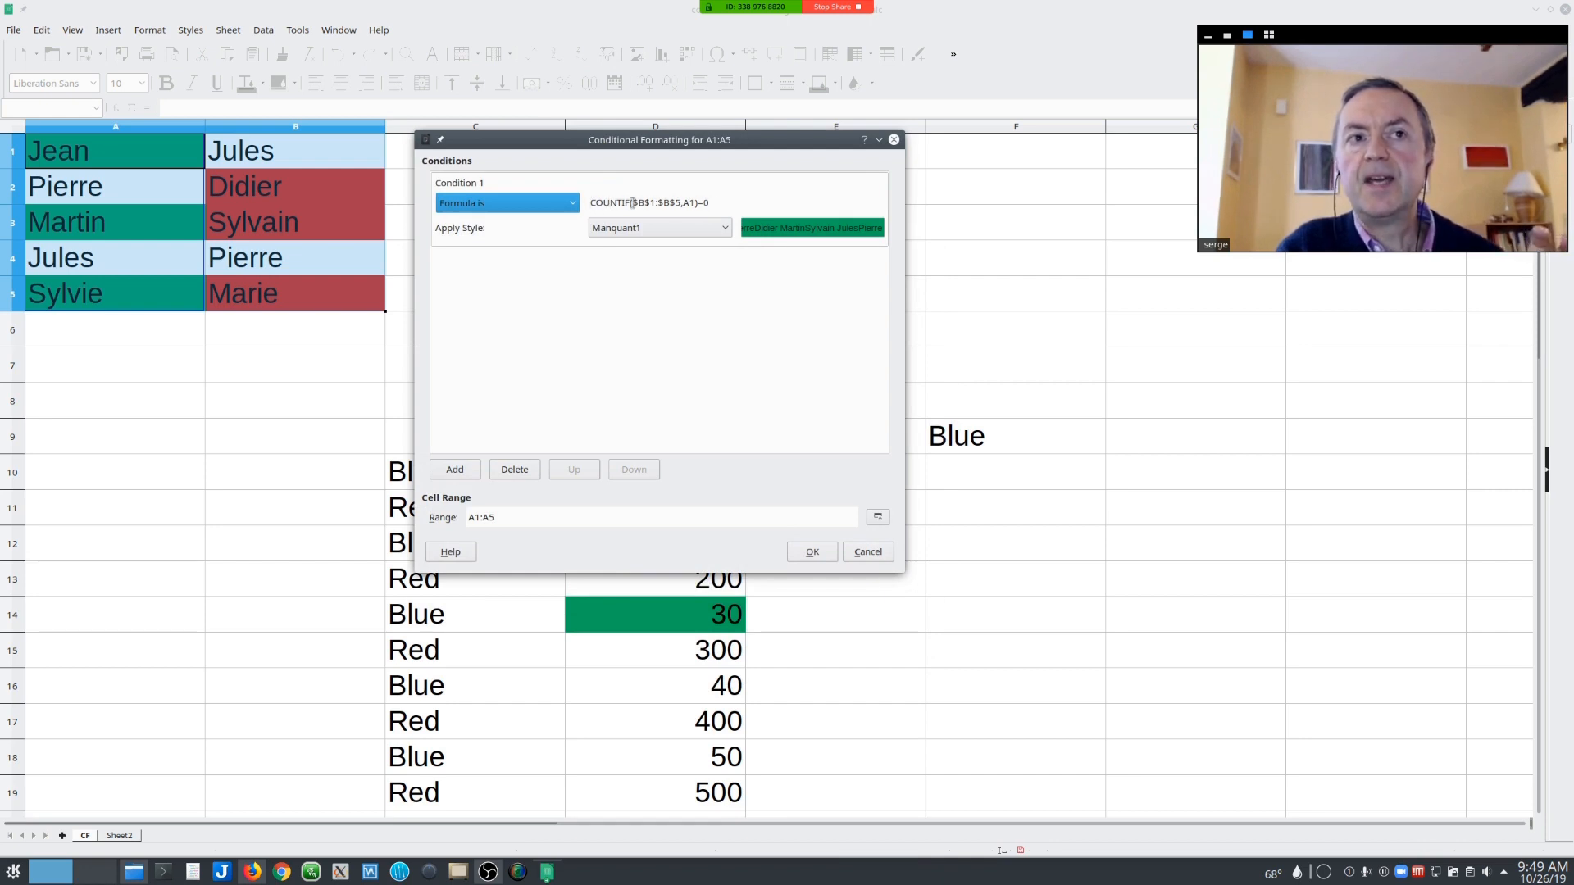
left_click(712, 201)
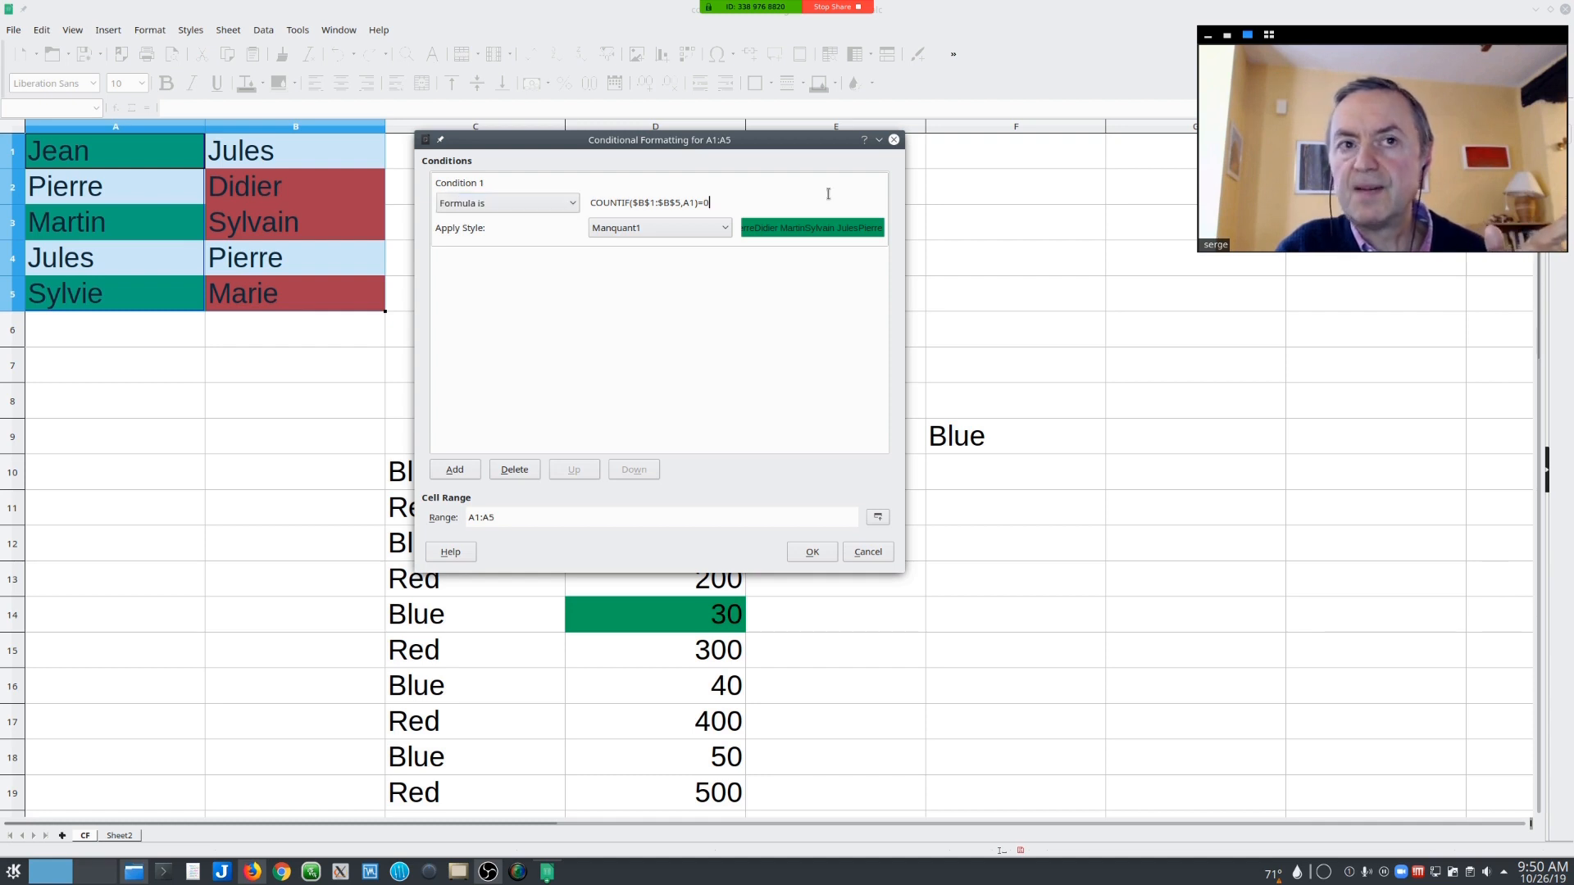
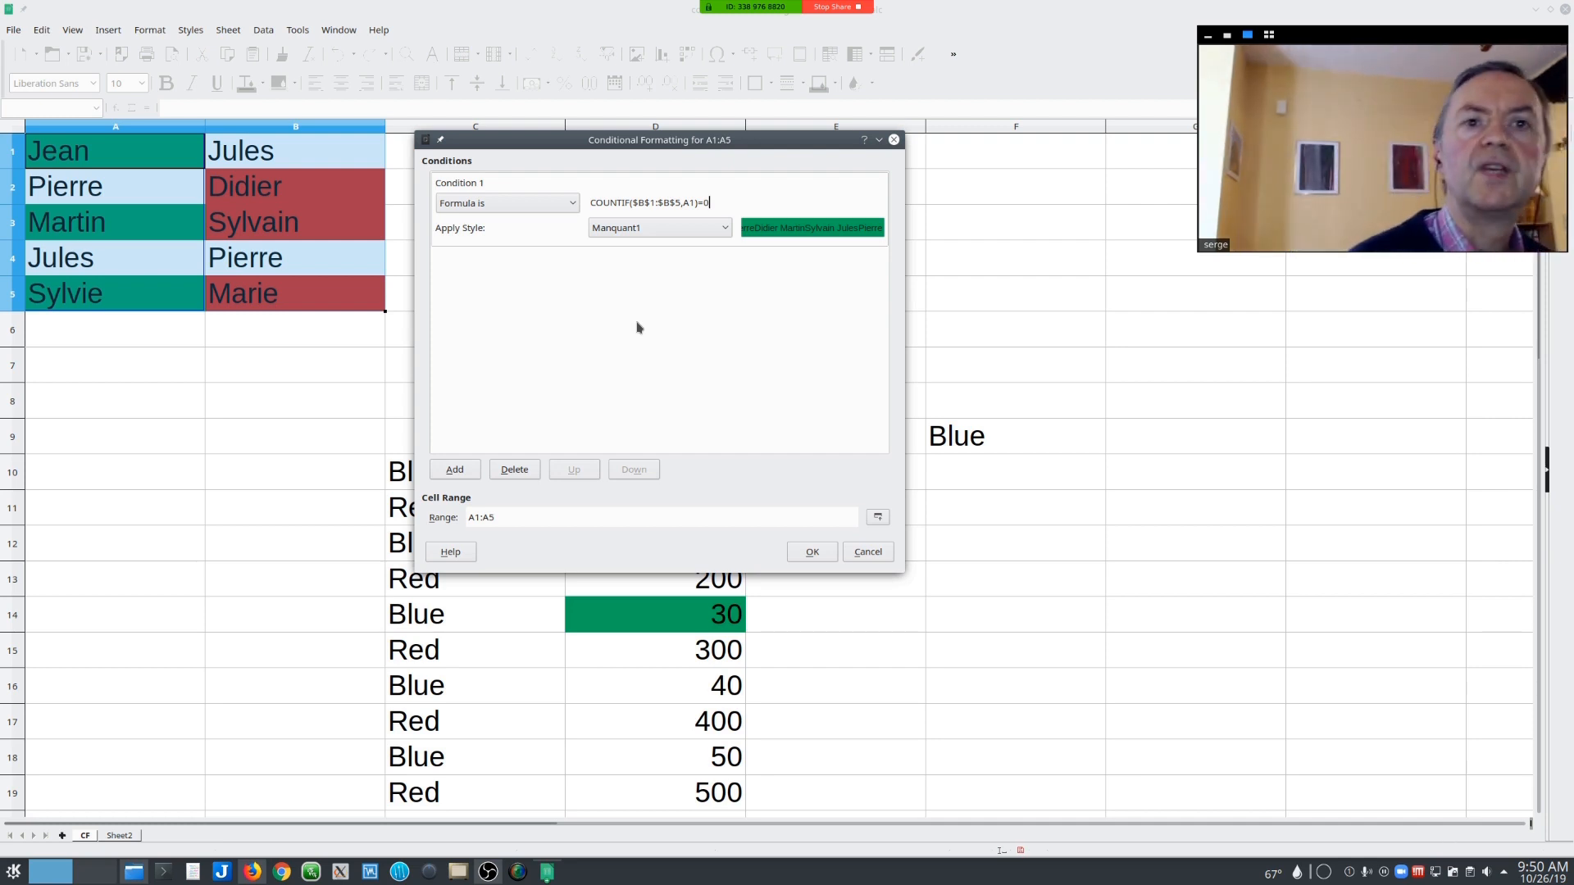
- Open the B1:B5 conditional format and examine the COUNTIF formula and style of its second condition
left_click(811, 551)
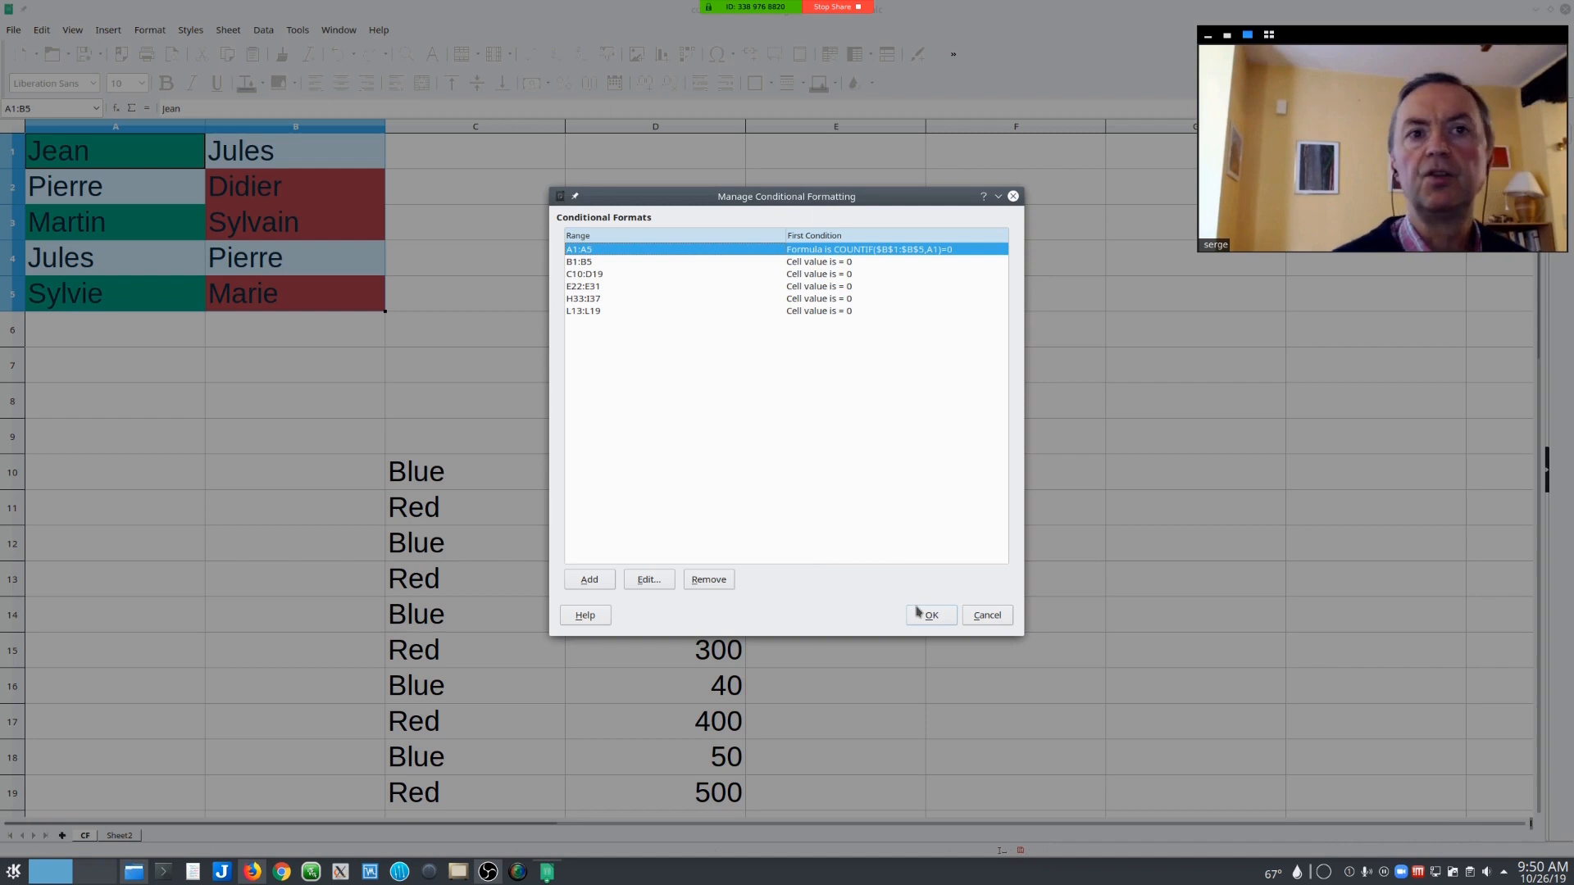
left_click(616, 262)
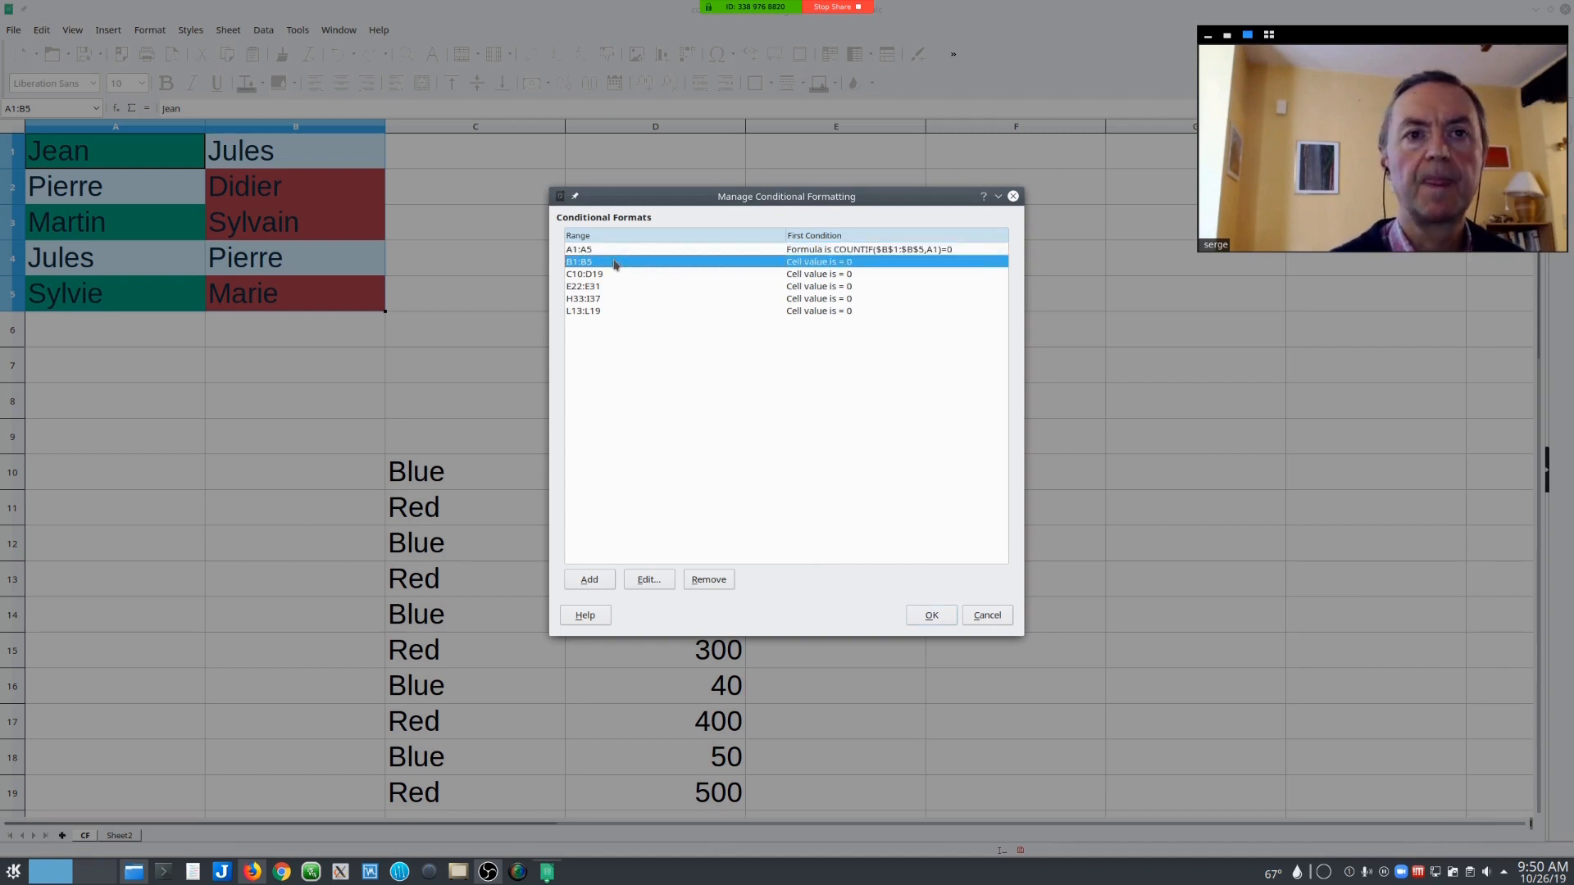
double_click(616, 263)
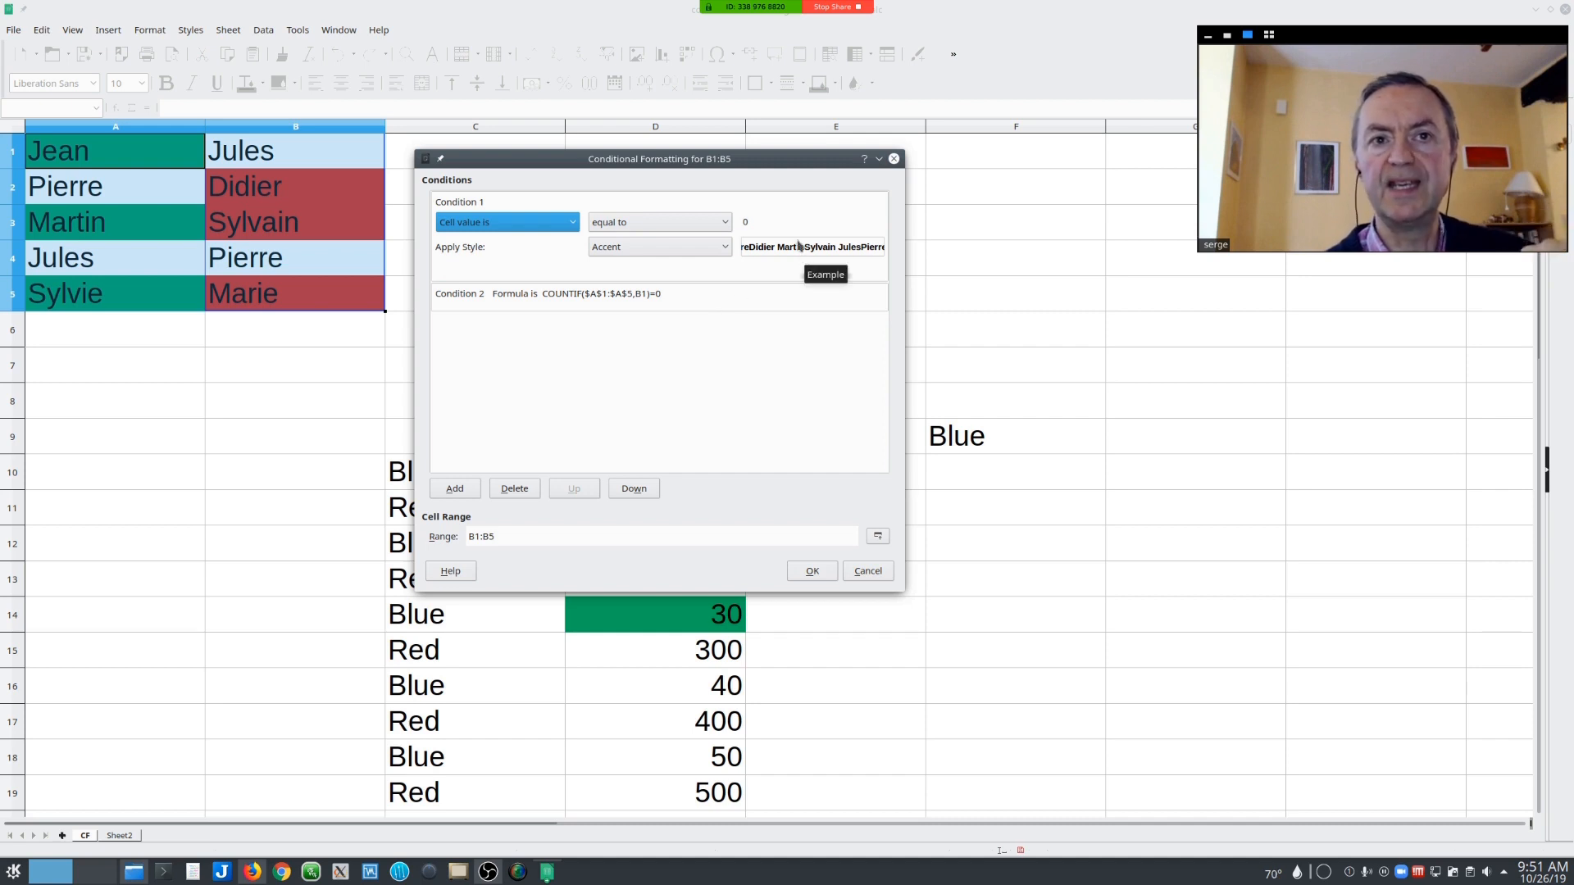
left_click(629, 300)
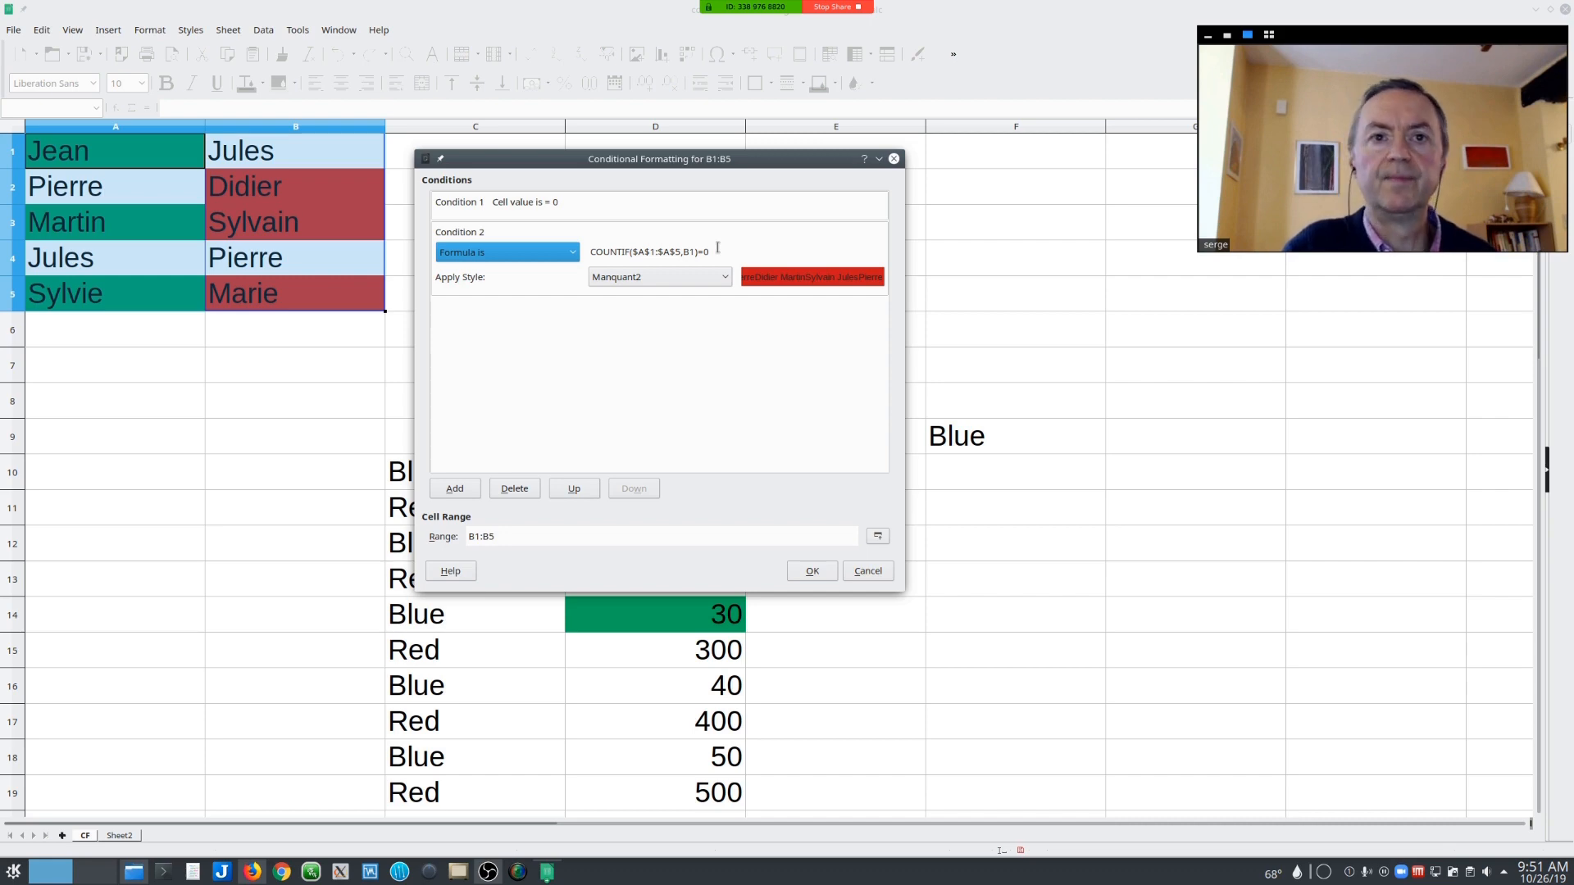
left_click(814, 571)
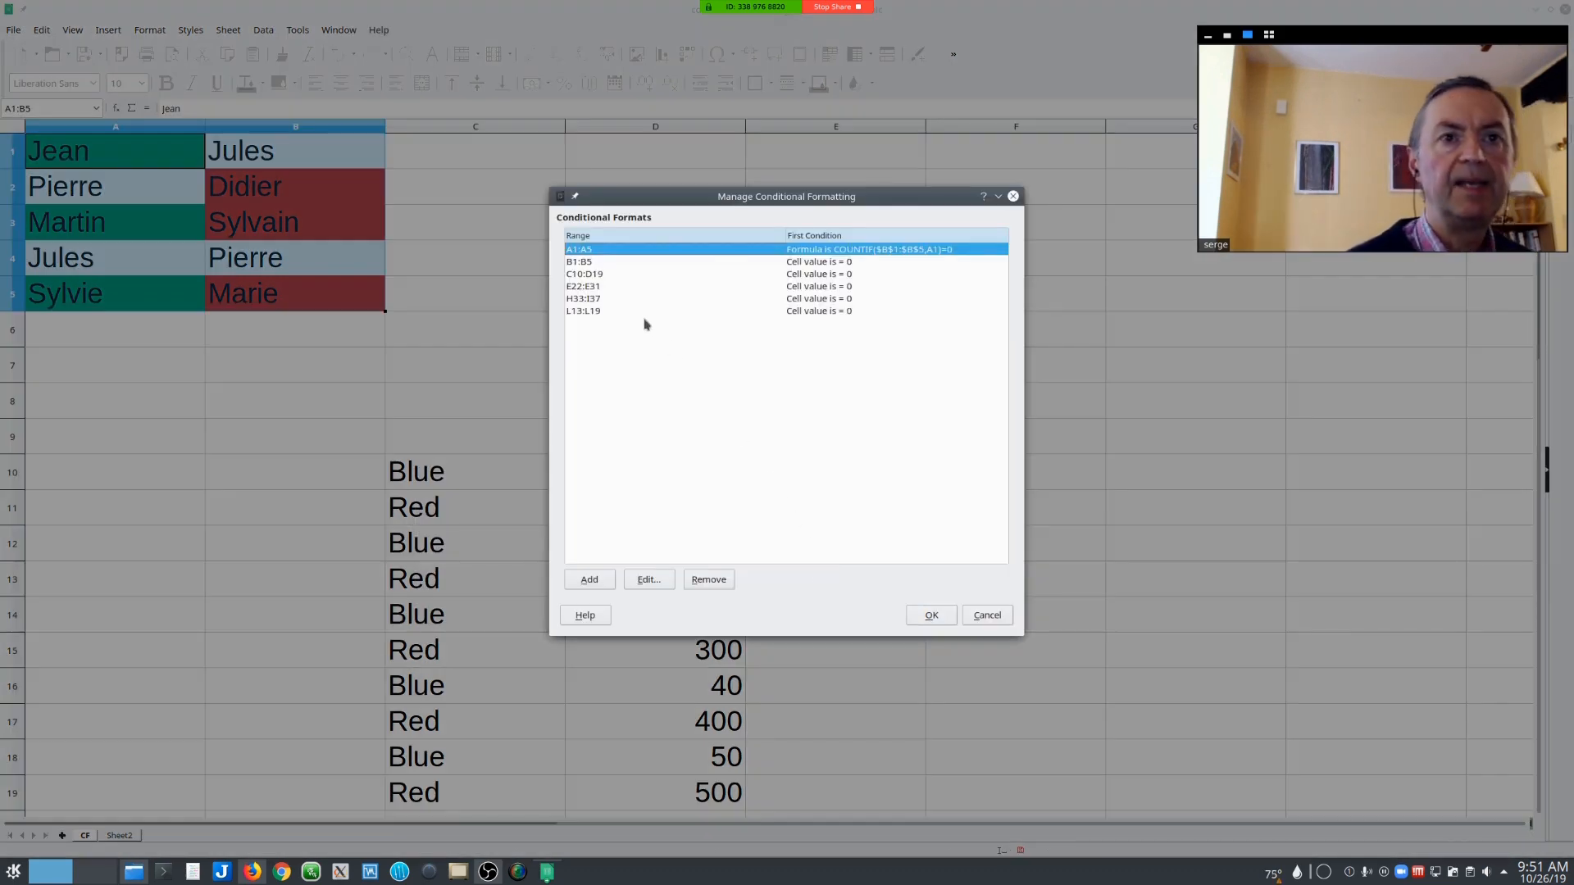
- Open the C10:D19 conditional format and copy the AND/SMALL formula from its third condition
double_click(597, 275)
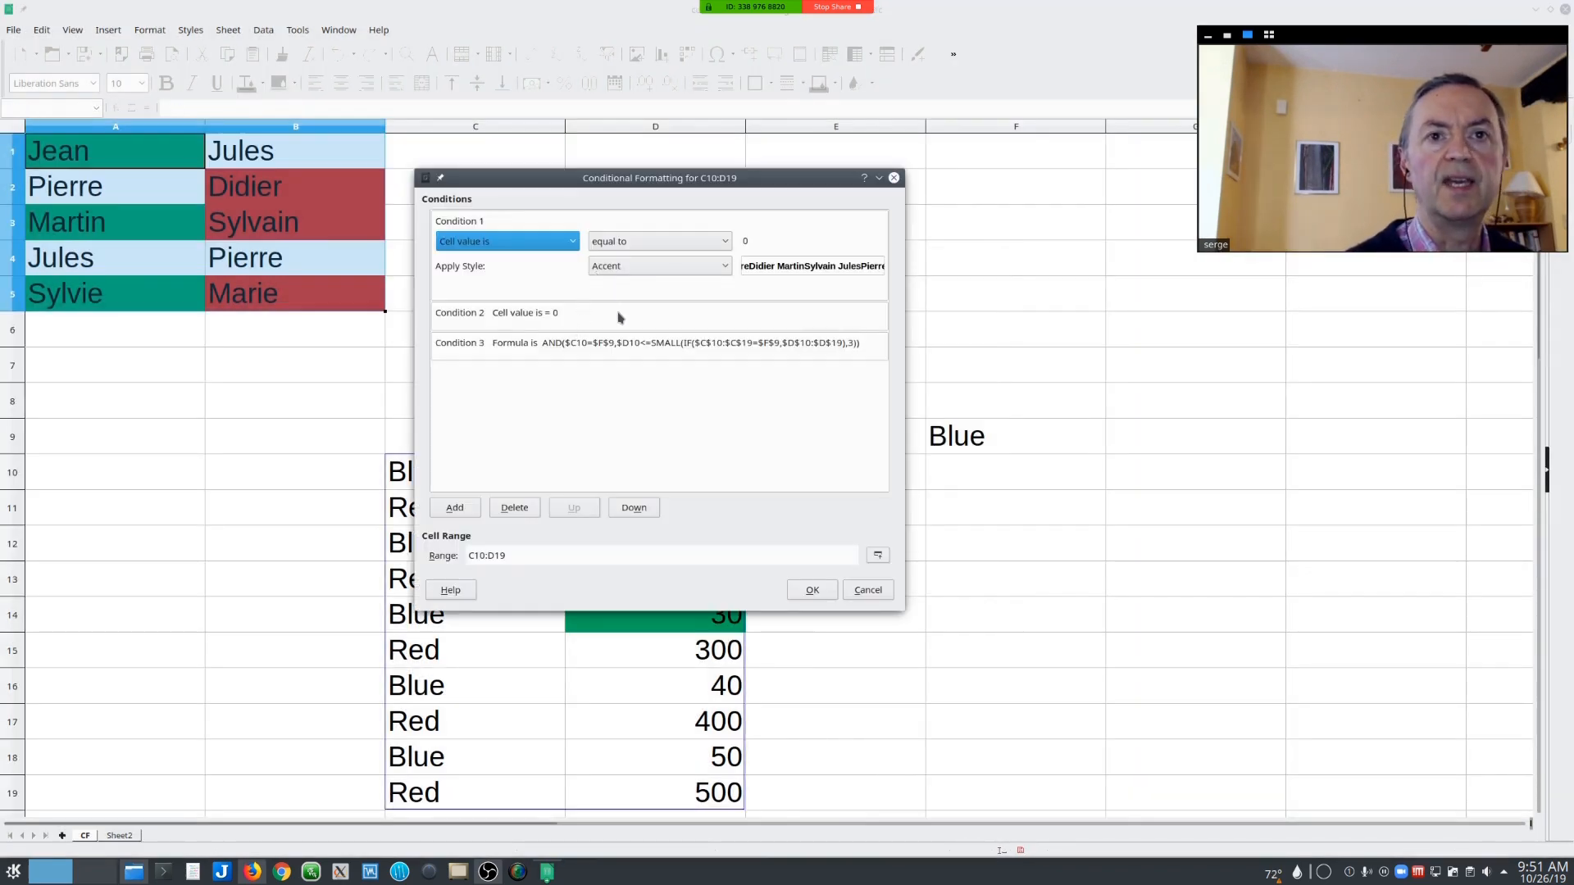
left_click(617, 342)
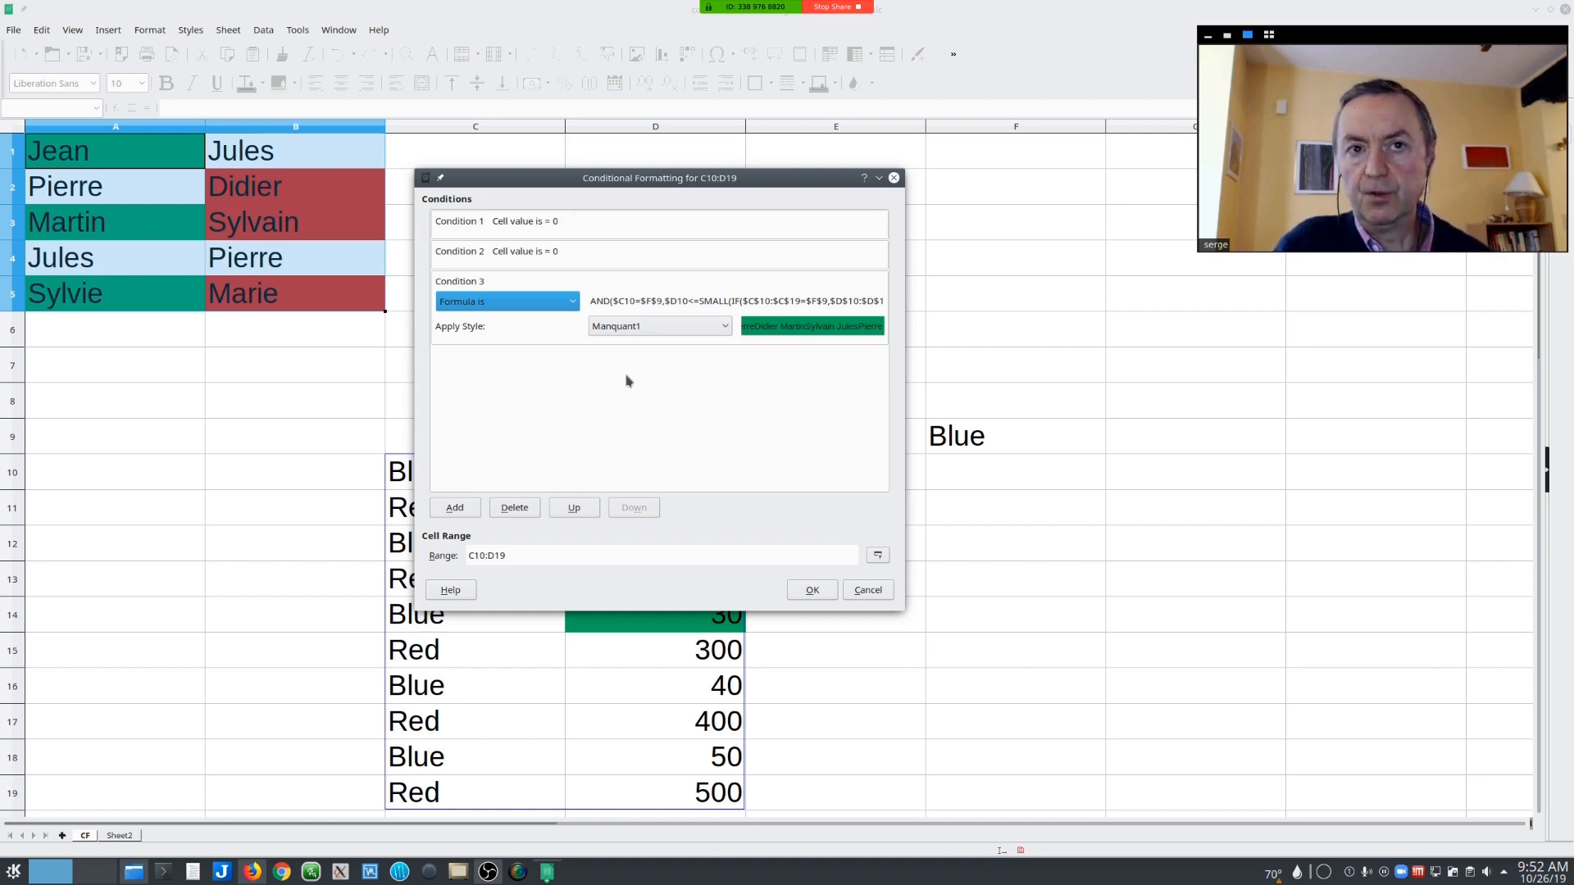
left_click(629, 301)
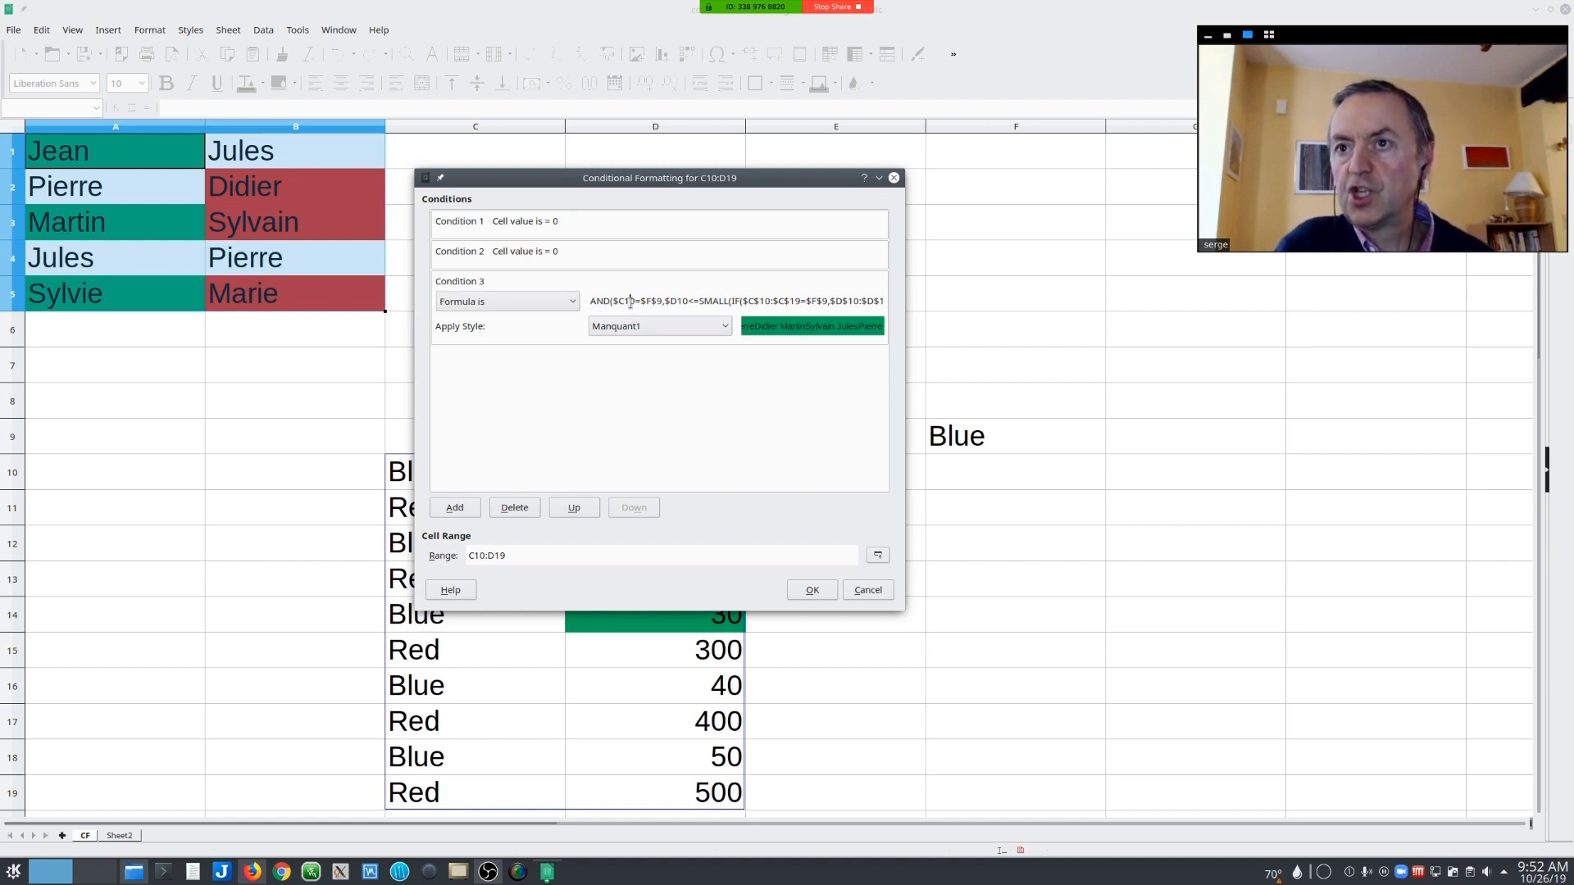
triple_click(629, 302)
key("ctrl+c")
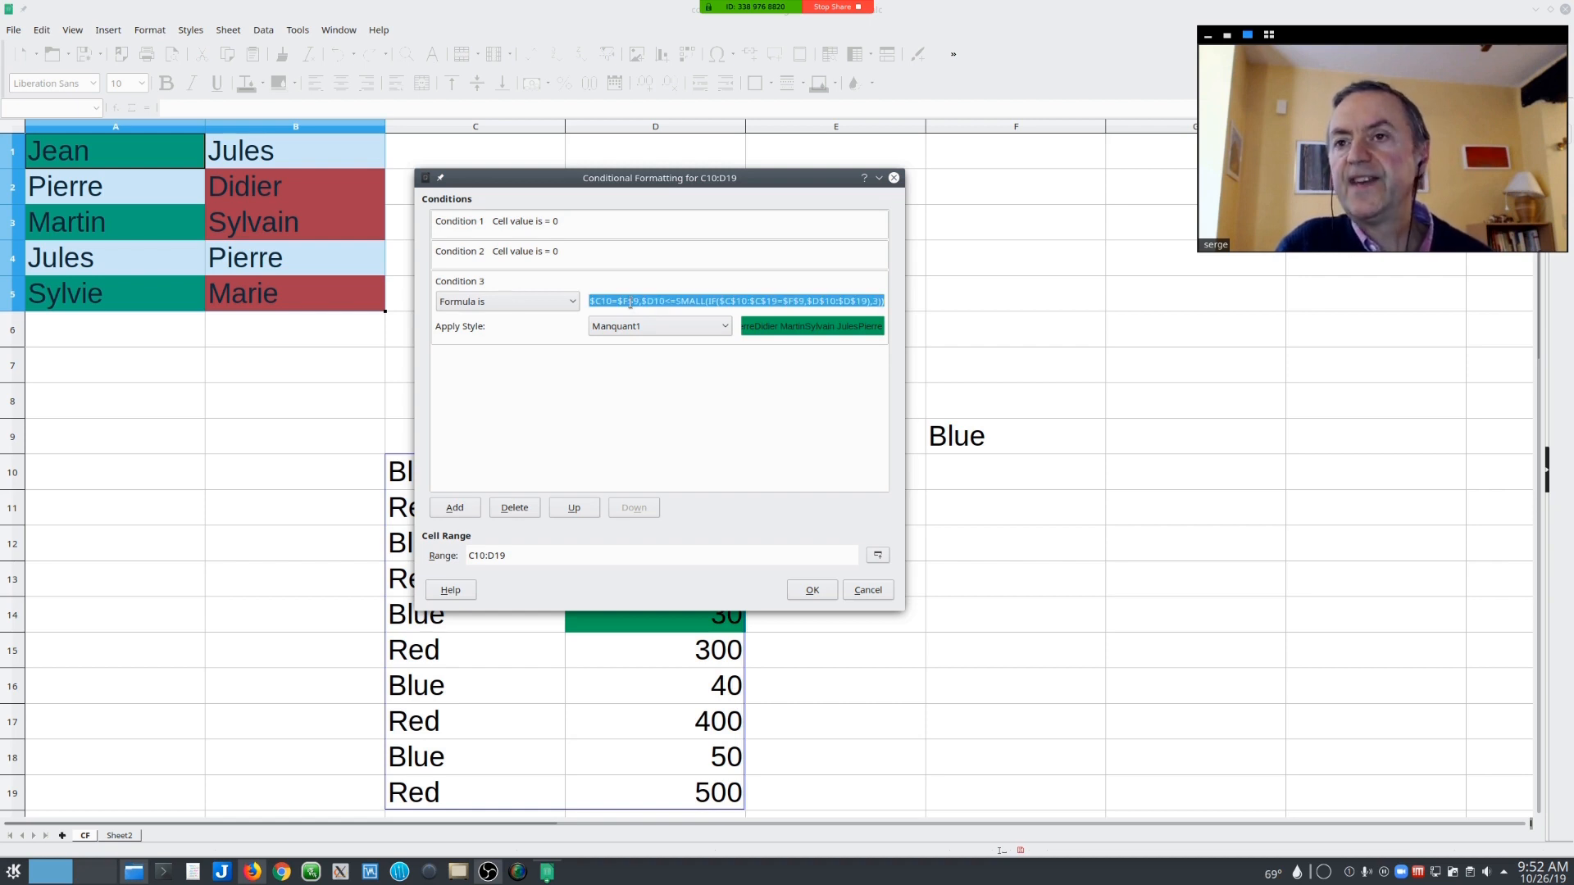
- Switch to Kate, paste the formula into the empty document, and enlarge the window and text to read it
left_click(191, 873)
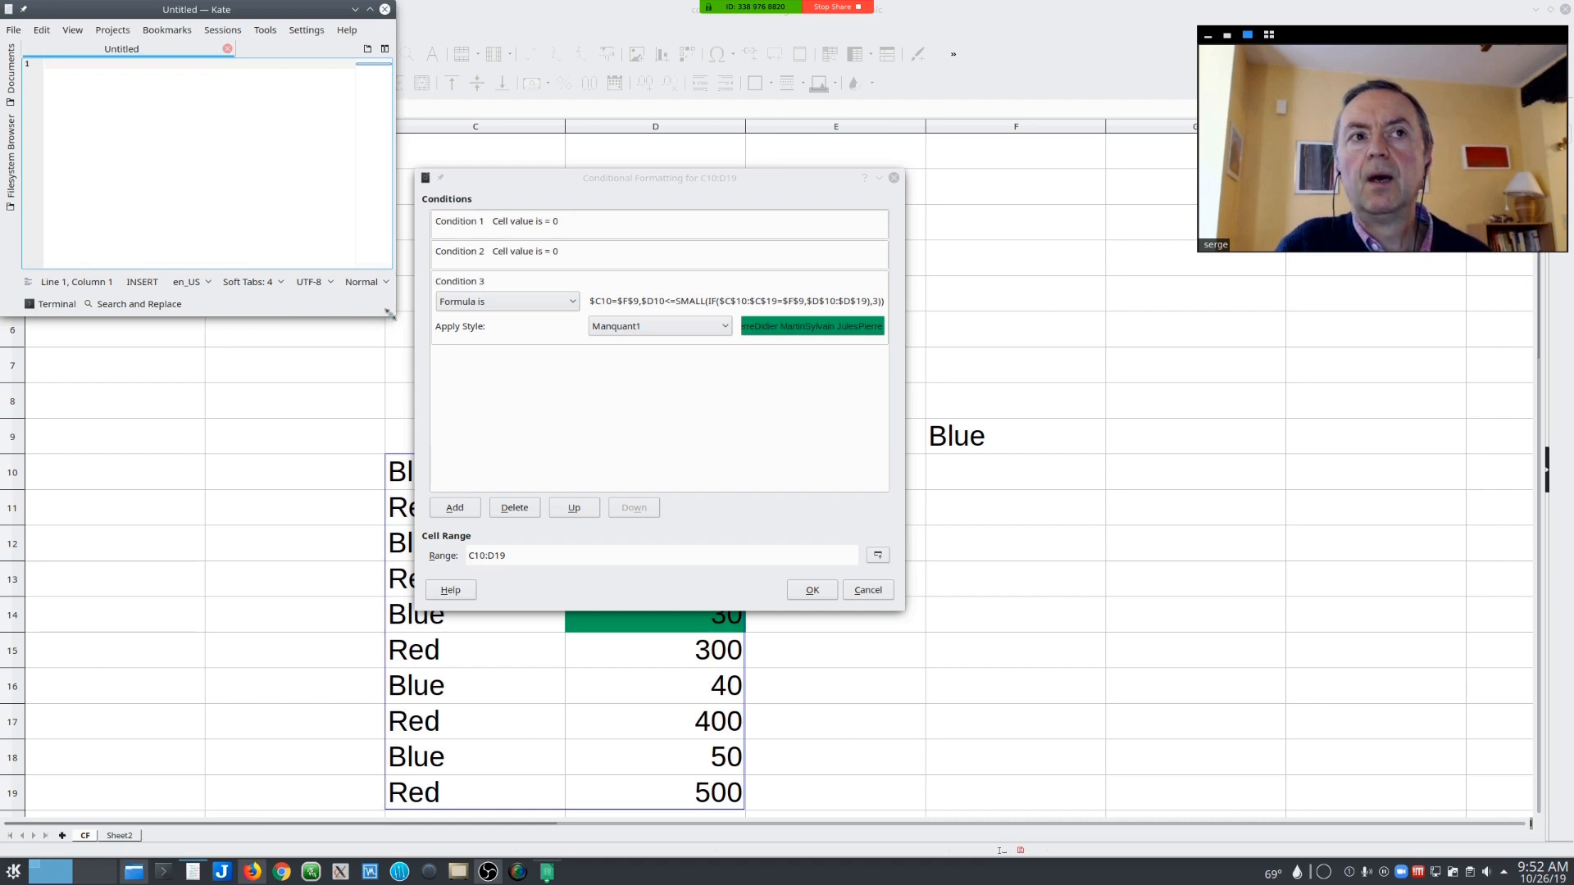
left_click_drag(395, 316, 740, 584)
key("ctrl+v")
scroll(445, 386, "up", 10)
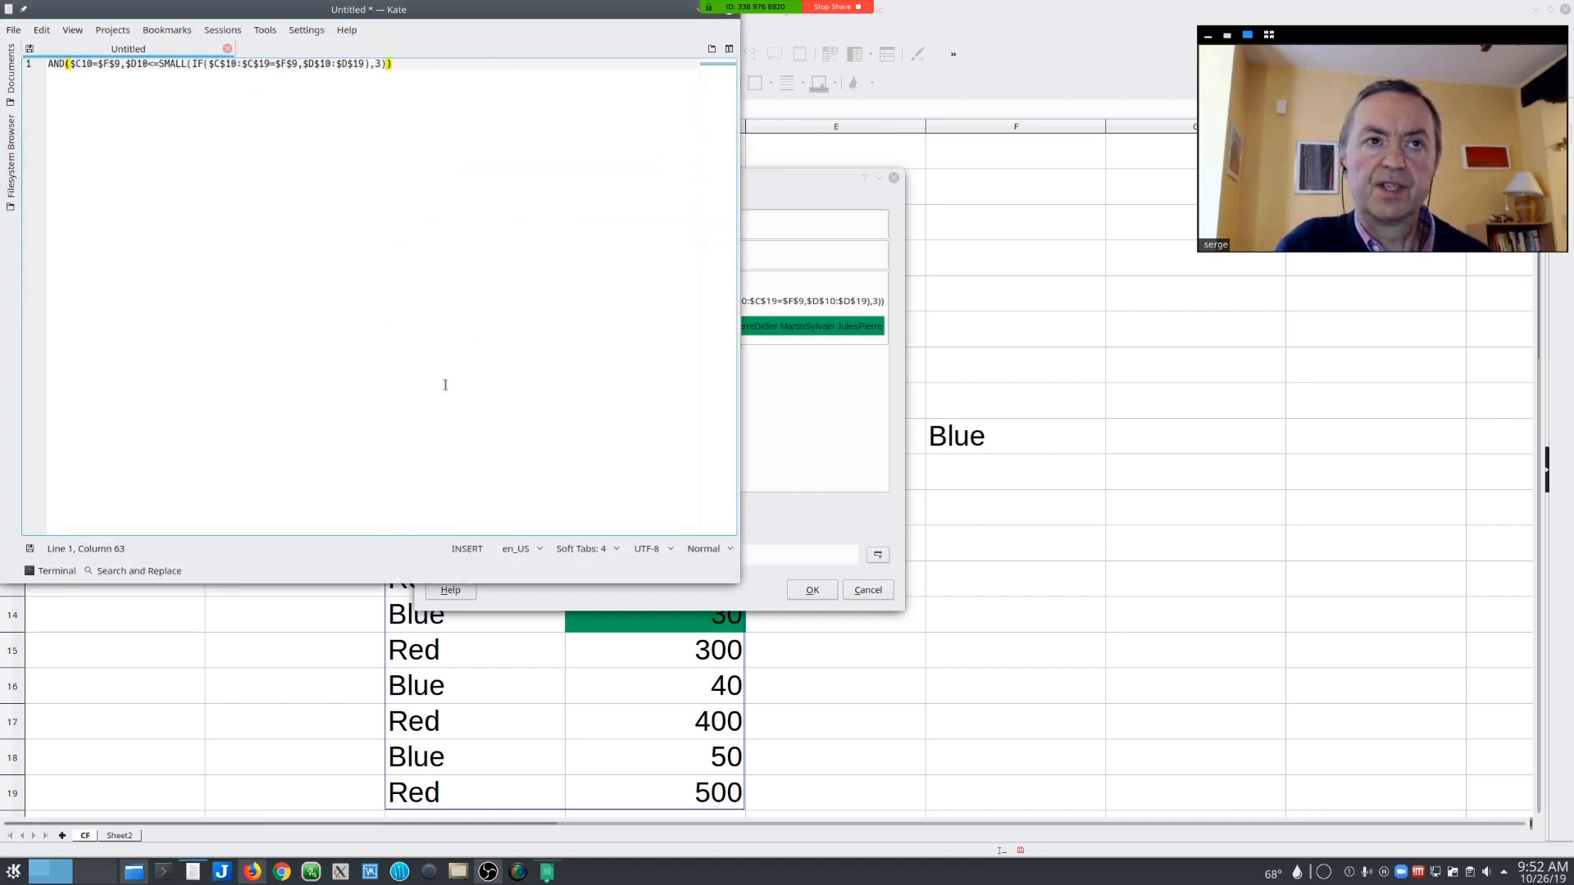
scroll(514, 394, "down", 2)
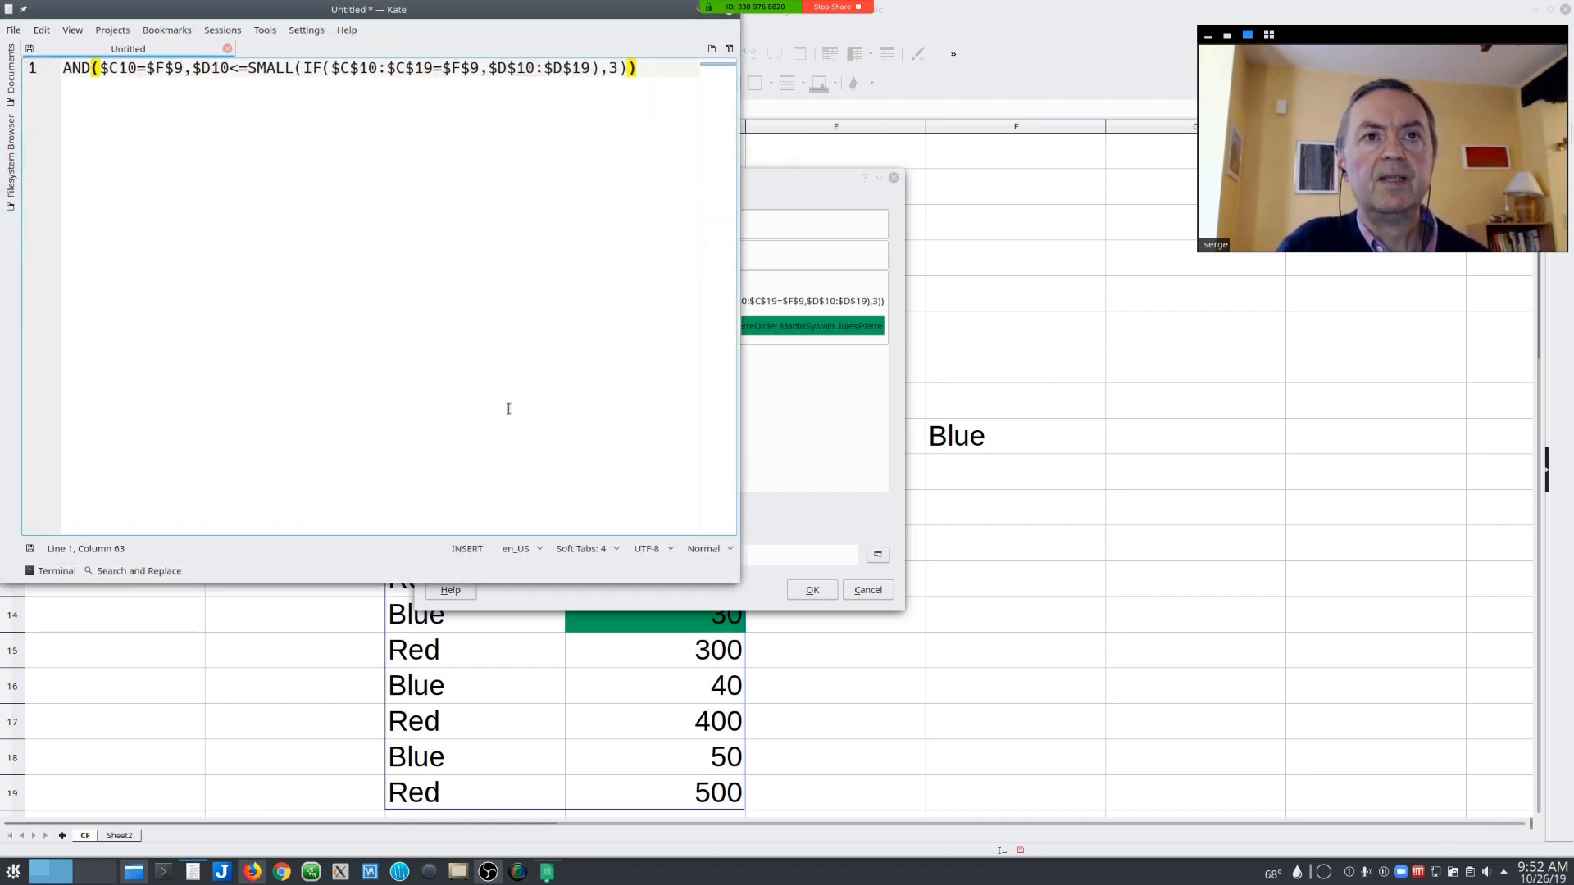
left_click_drag(738, 579, 1028, 755)
scroll(758, 533, "up", 2)
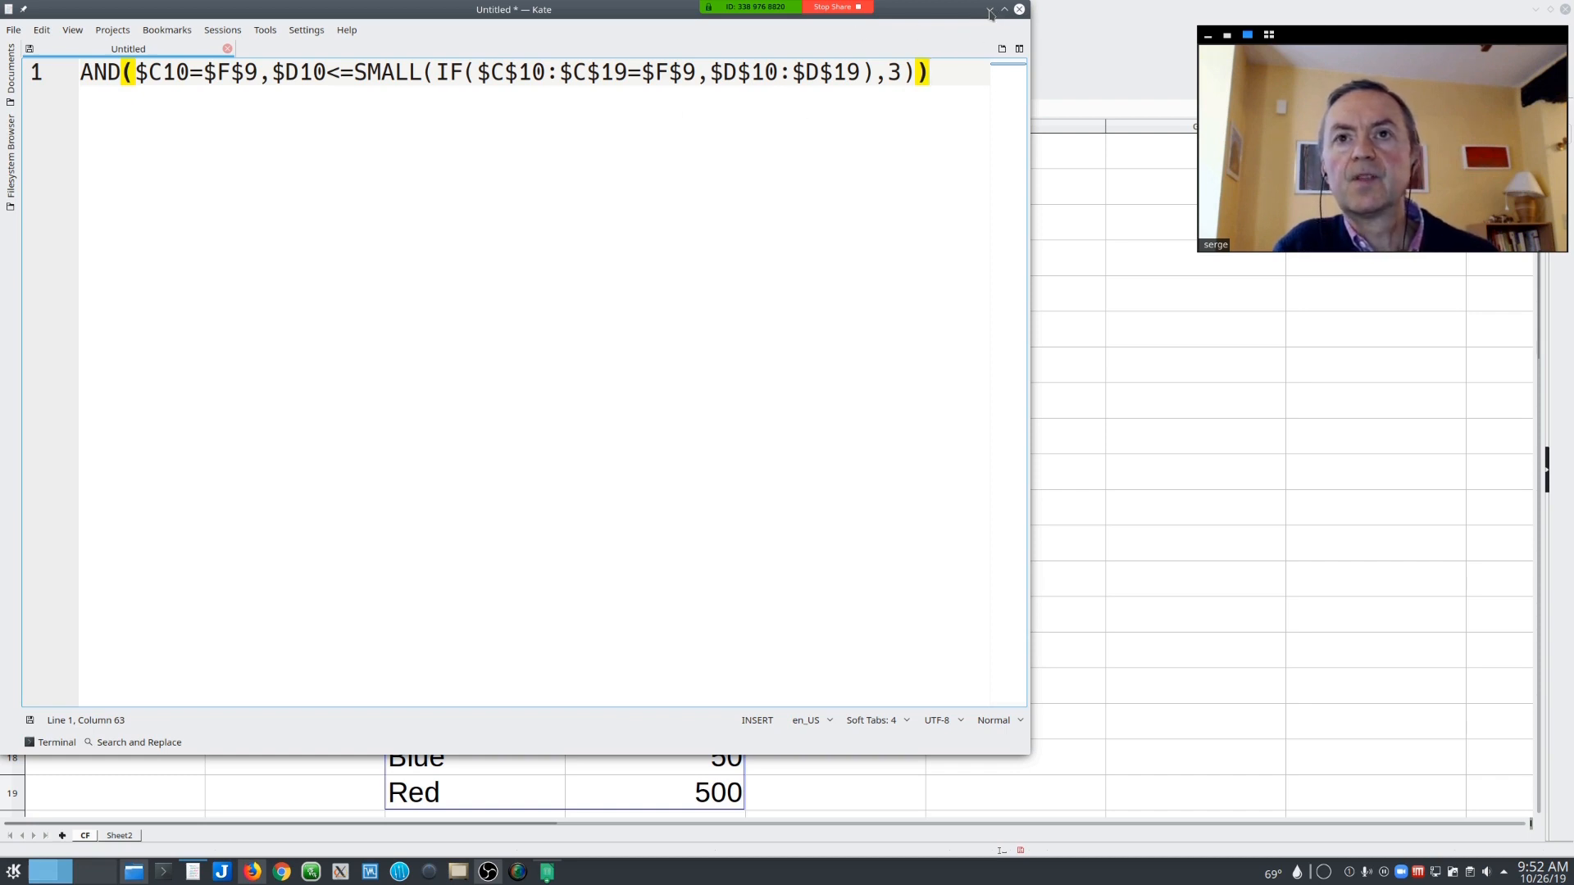
left_click_drag(706, 16, 725, 123)
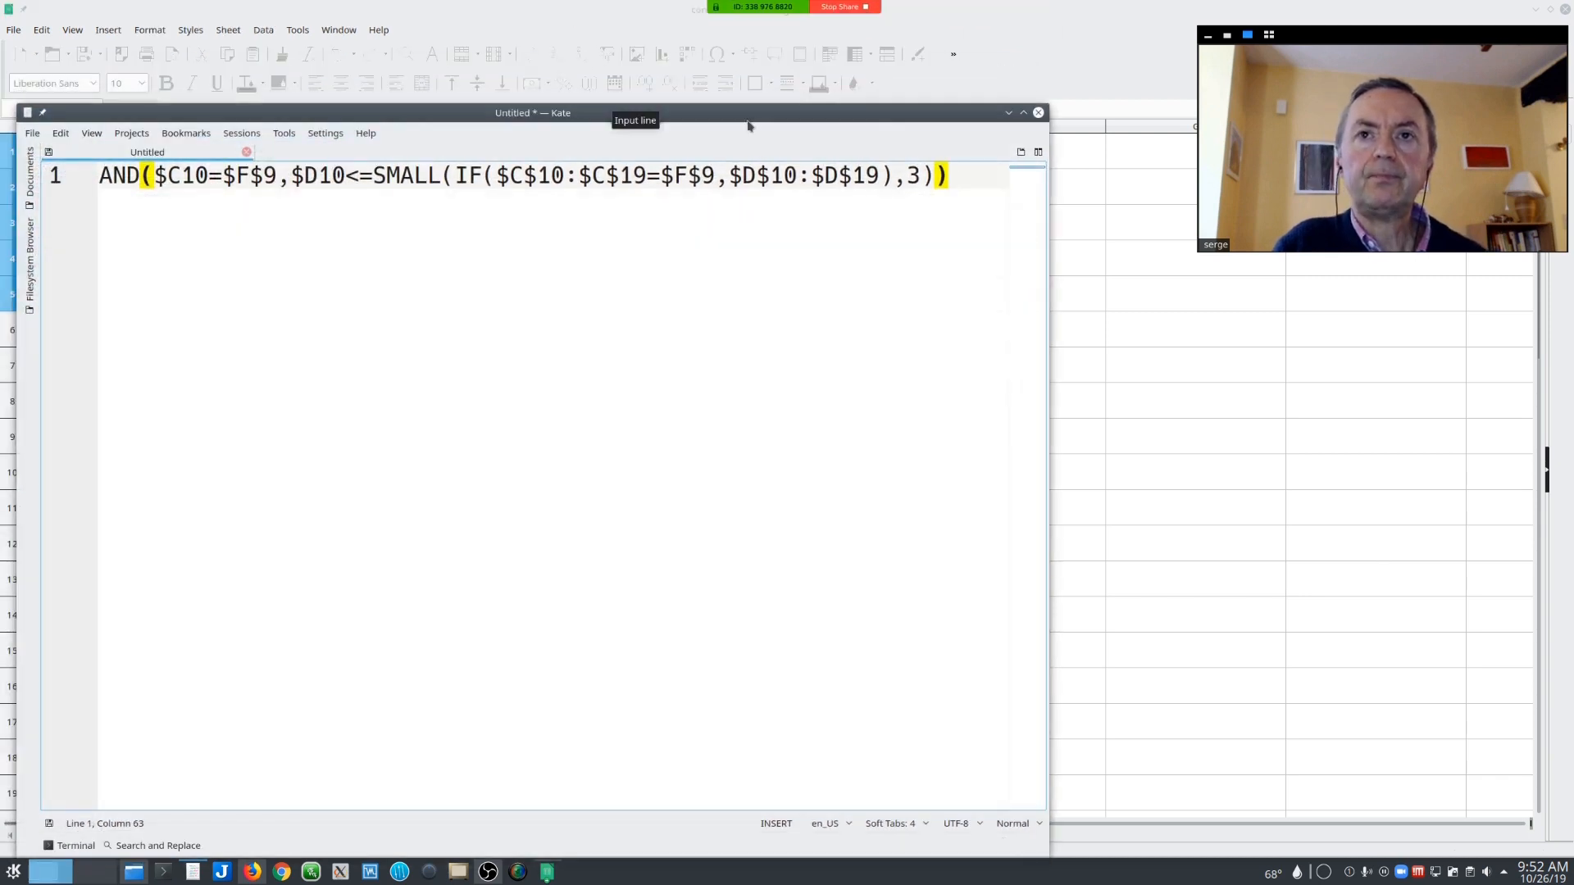
left_click(1009, 113)
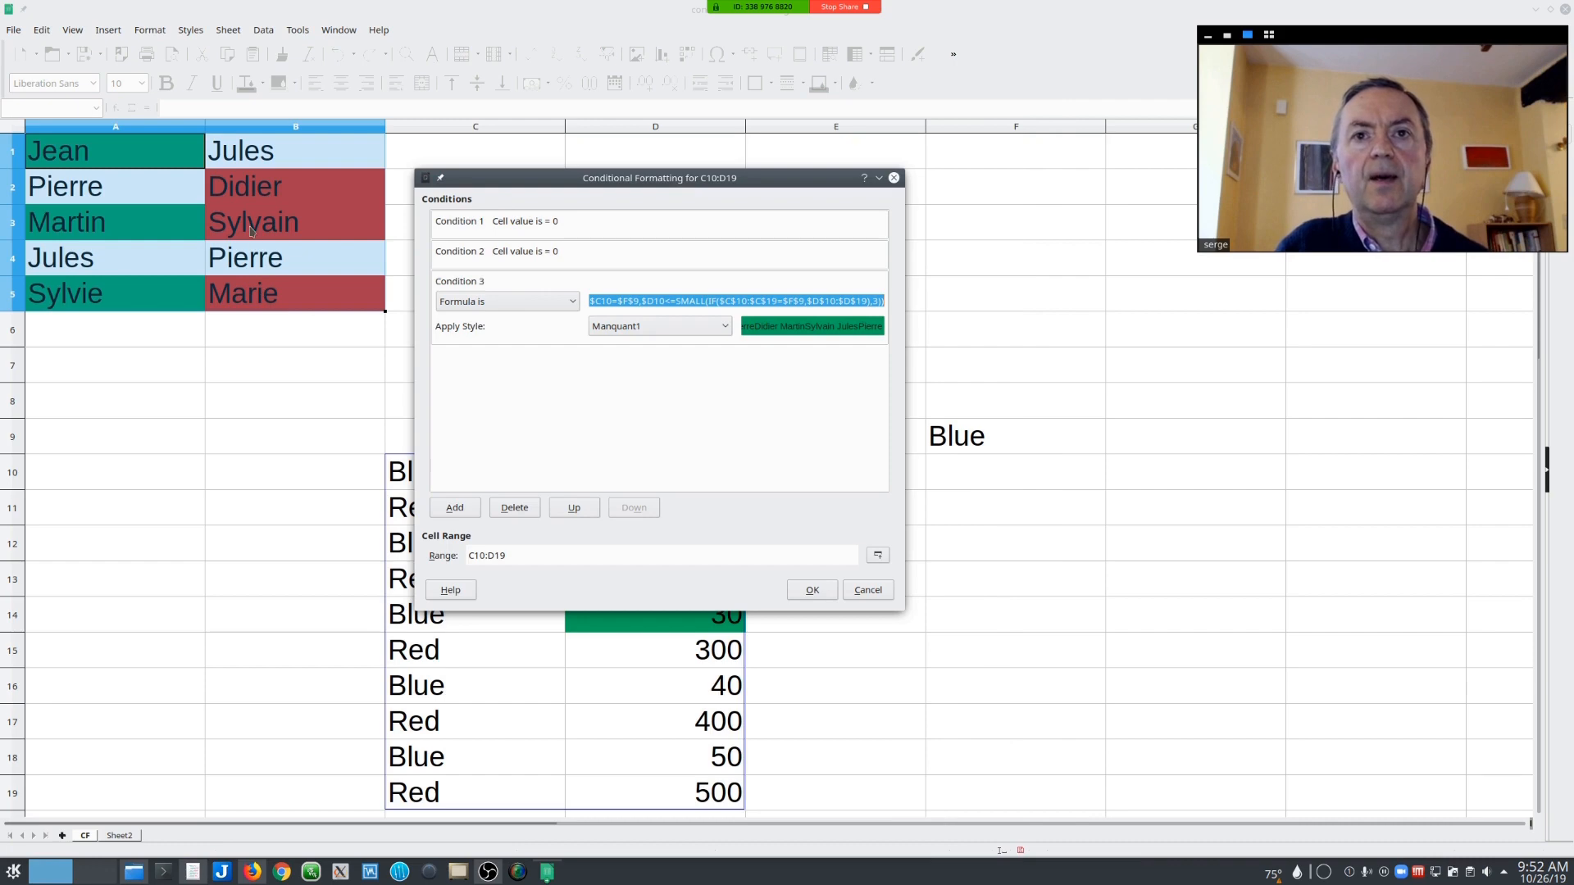
- Move the conditional formatting dialog clear of the D10:D19 values and examine which of them are highlighted
left_click(587, 161)
left_click_drag(579, 182, 1052, 366)
scroll(656, 426, "down", 3)
scroll(653, 415, "up", 1)
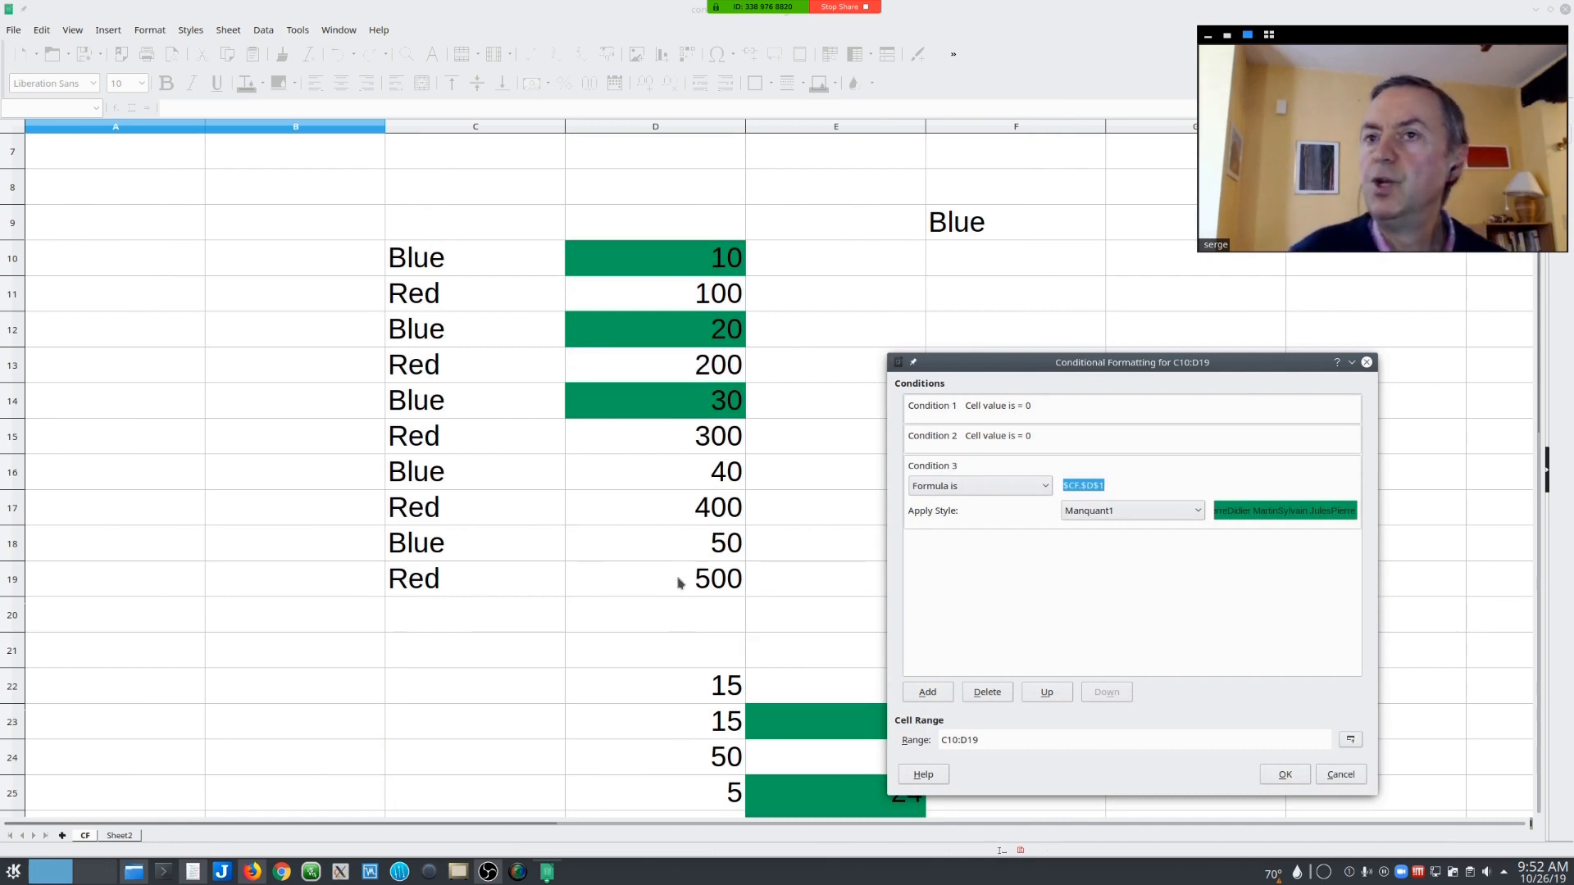
left_click_drag(976, 363, 131, 362)
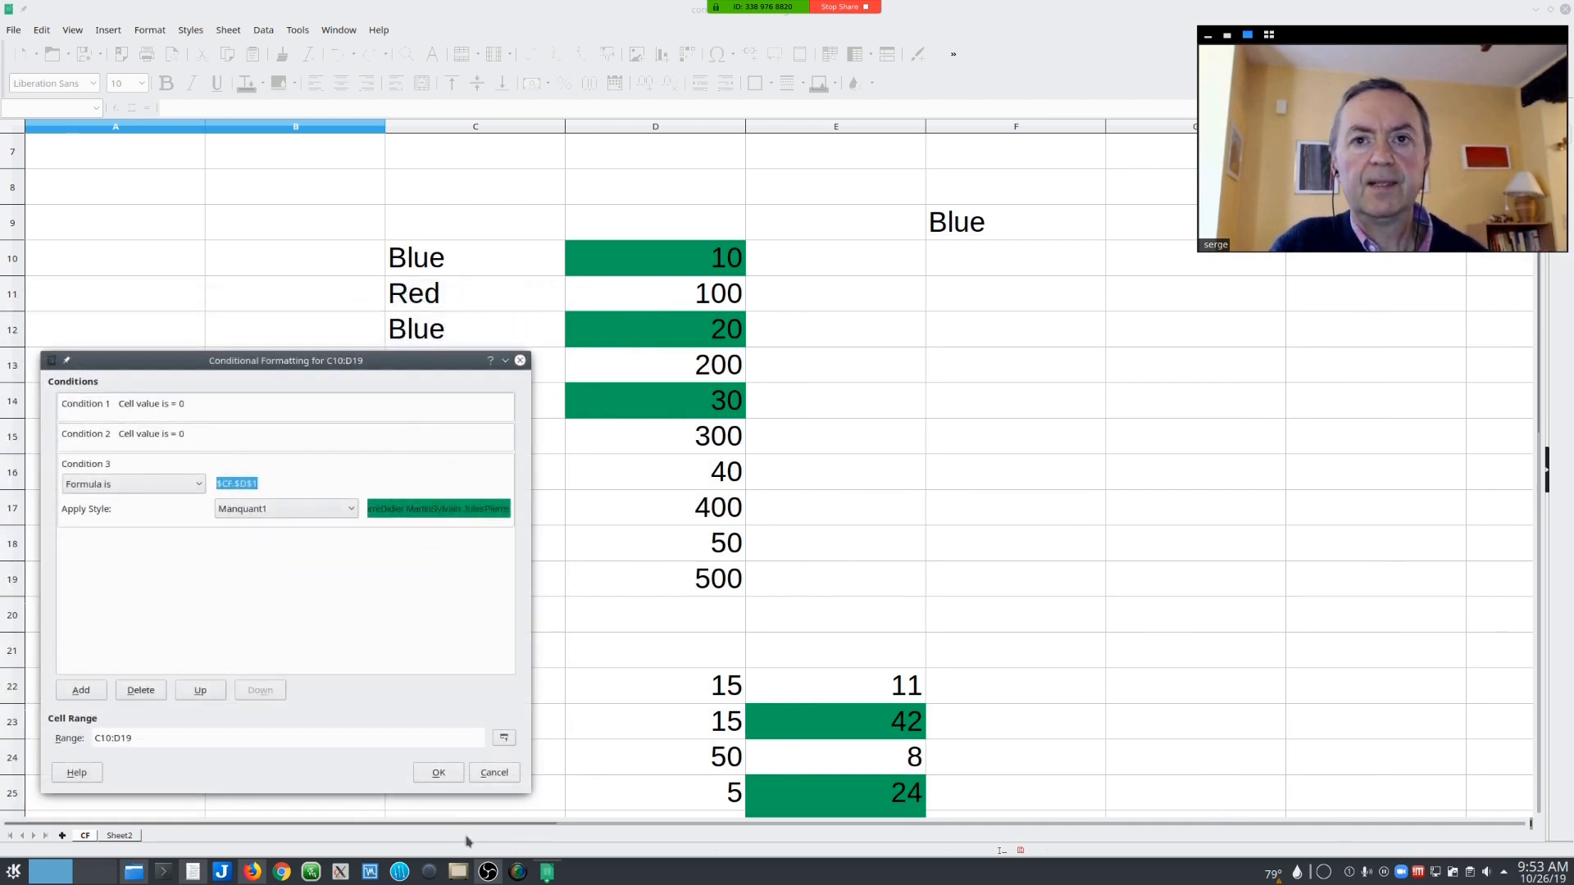
- Bring Kate back below the Blue/Red data and highlight the formula's SMALL(IF(...)) part and its argument 3
left_click(195, 872)
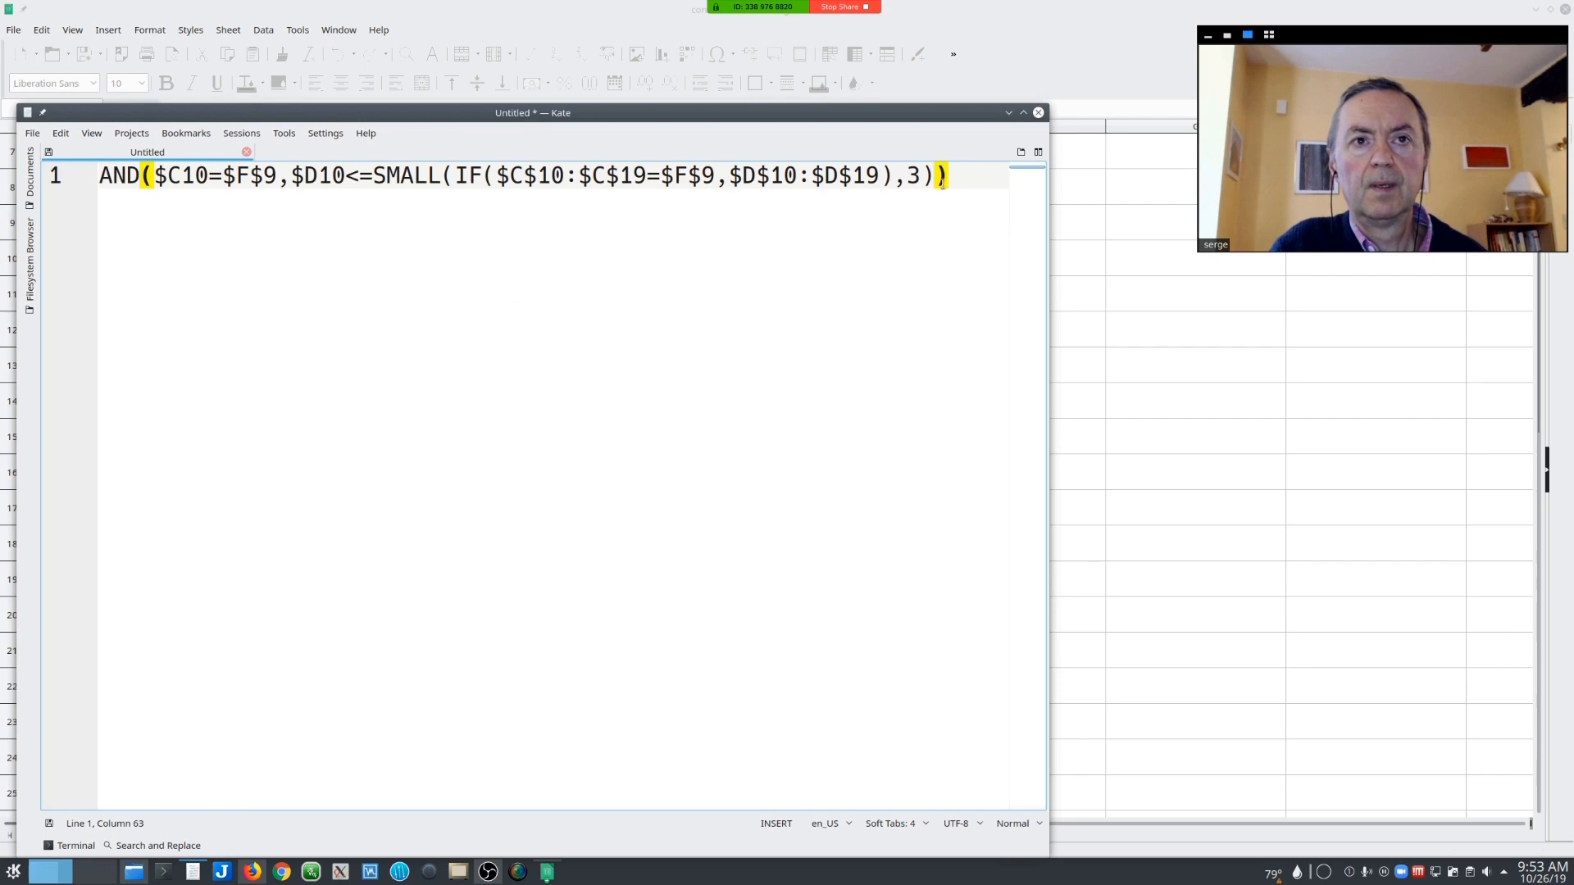
left_click_drag(1046, 121, 1169, 580)
left_click_drag(1006, 584, 1126, 560)
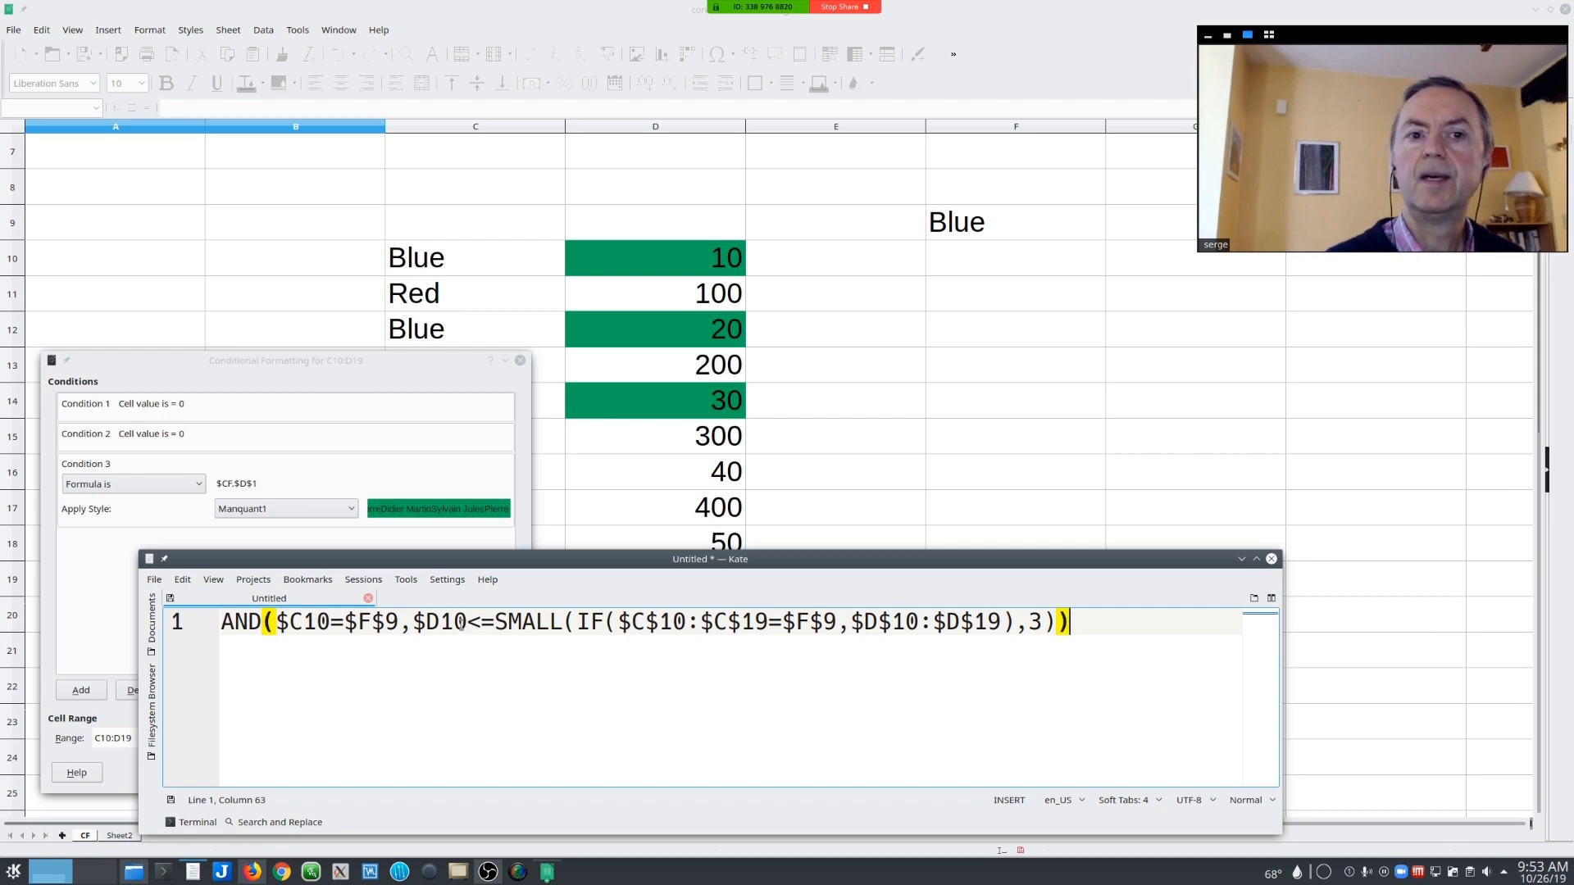
left_click_drag(467, 622, 1016, 627)
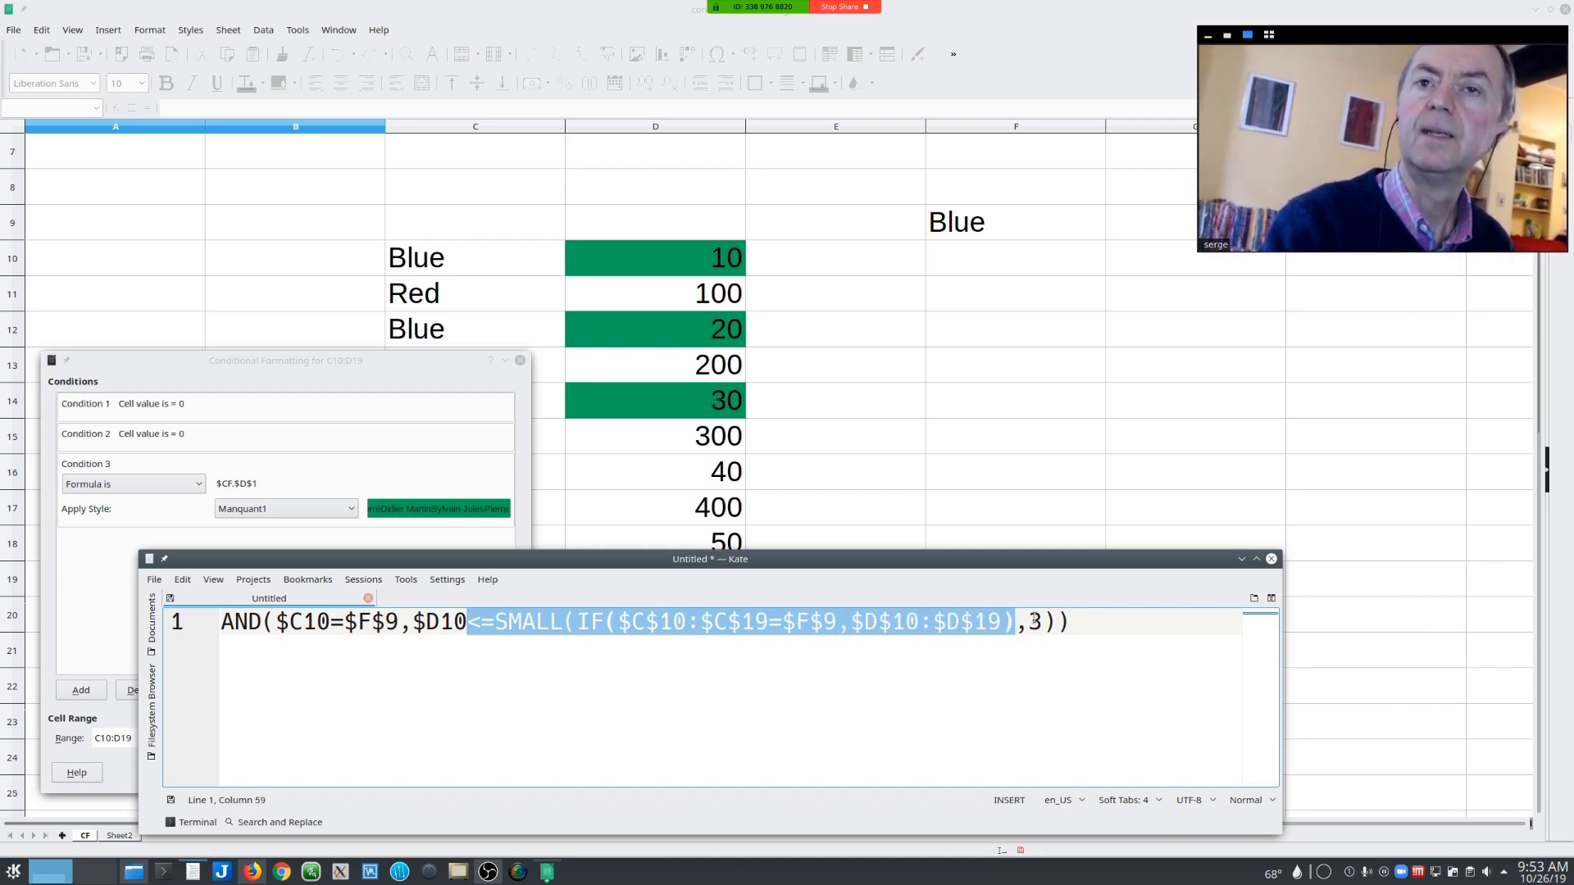
left_click_drag(1042, 620, 1029, 625)
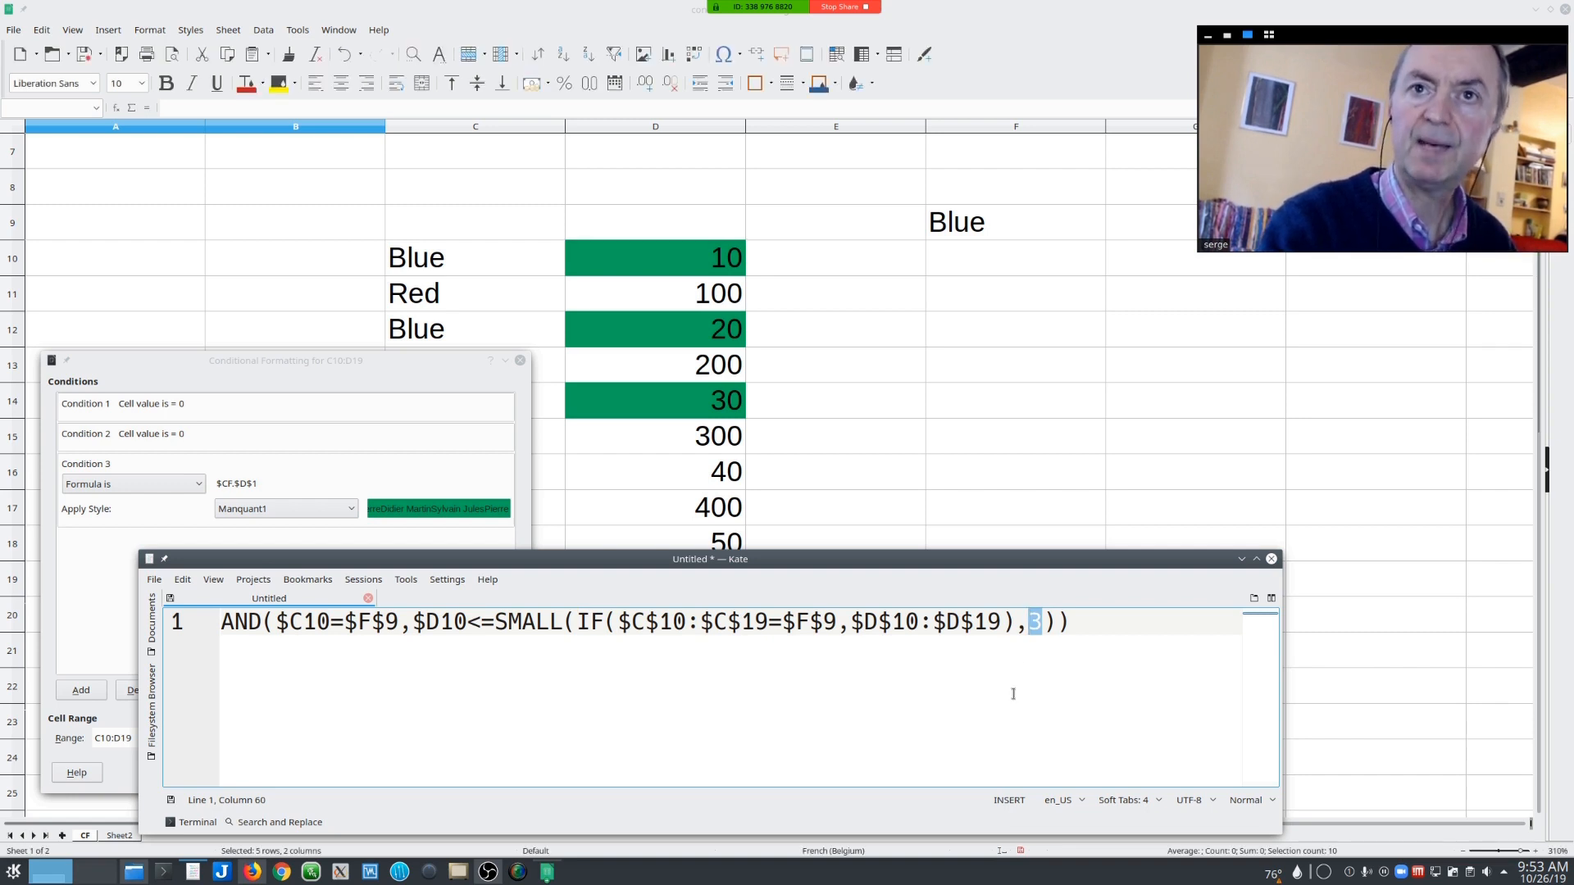
- Zoom the CF sheet out to 220% and move the C10:D19 conditional formatting dialog clear of columns C to E
left_click(650, 312)
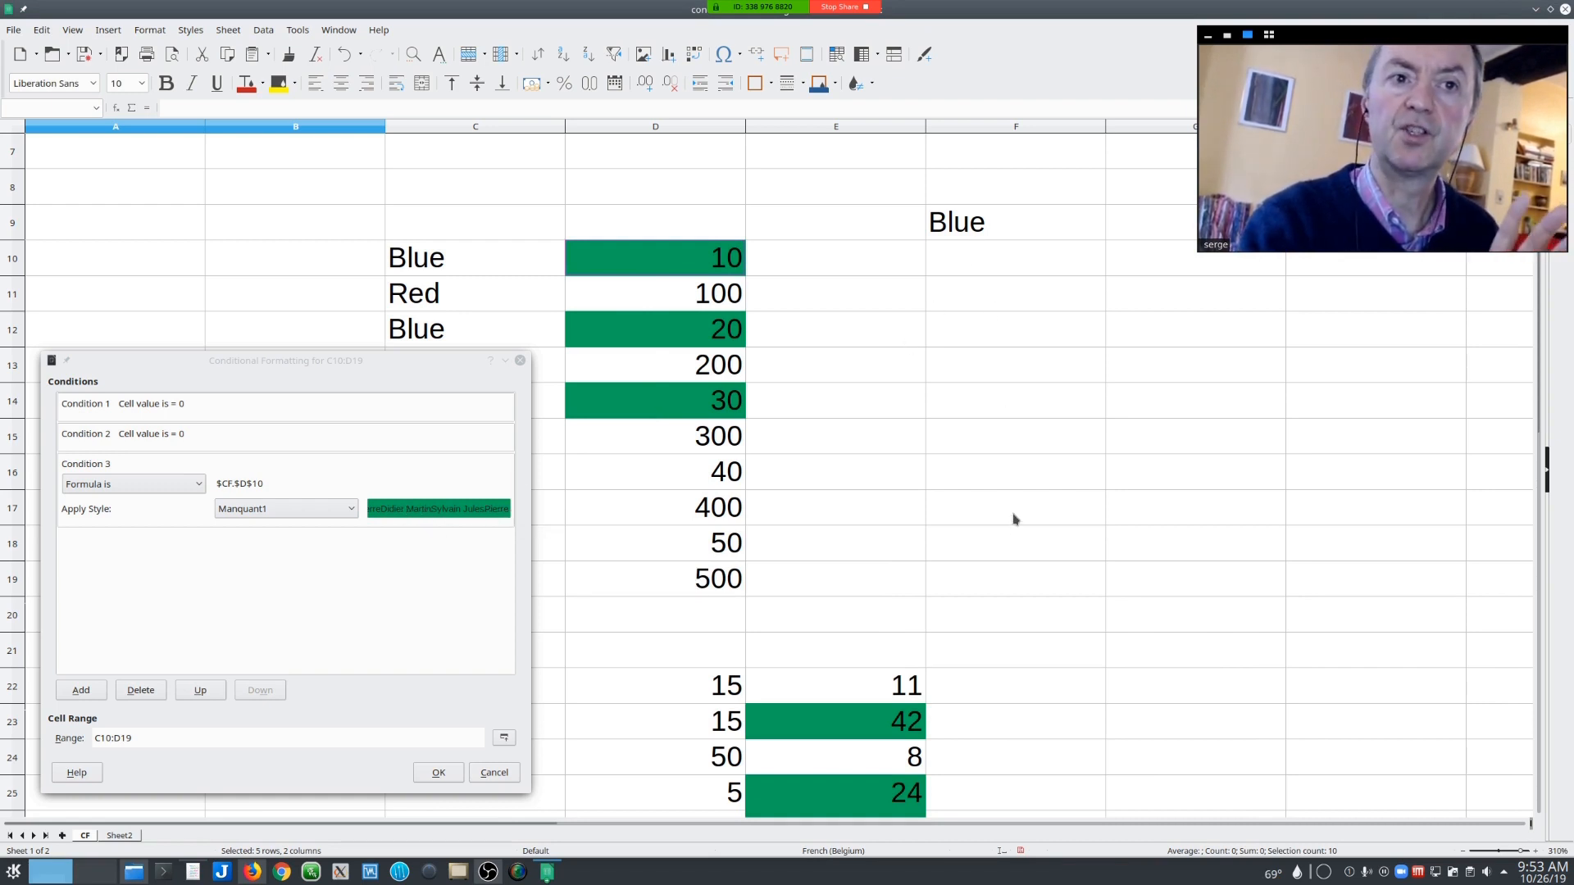
scroll(1003, 489, "down", 1)
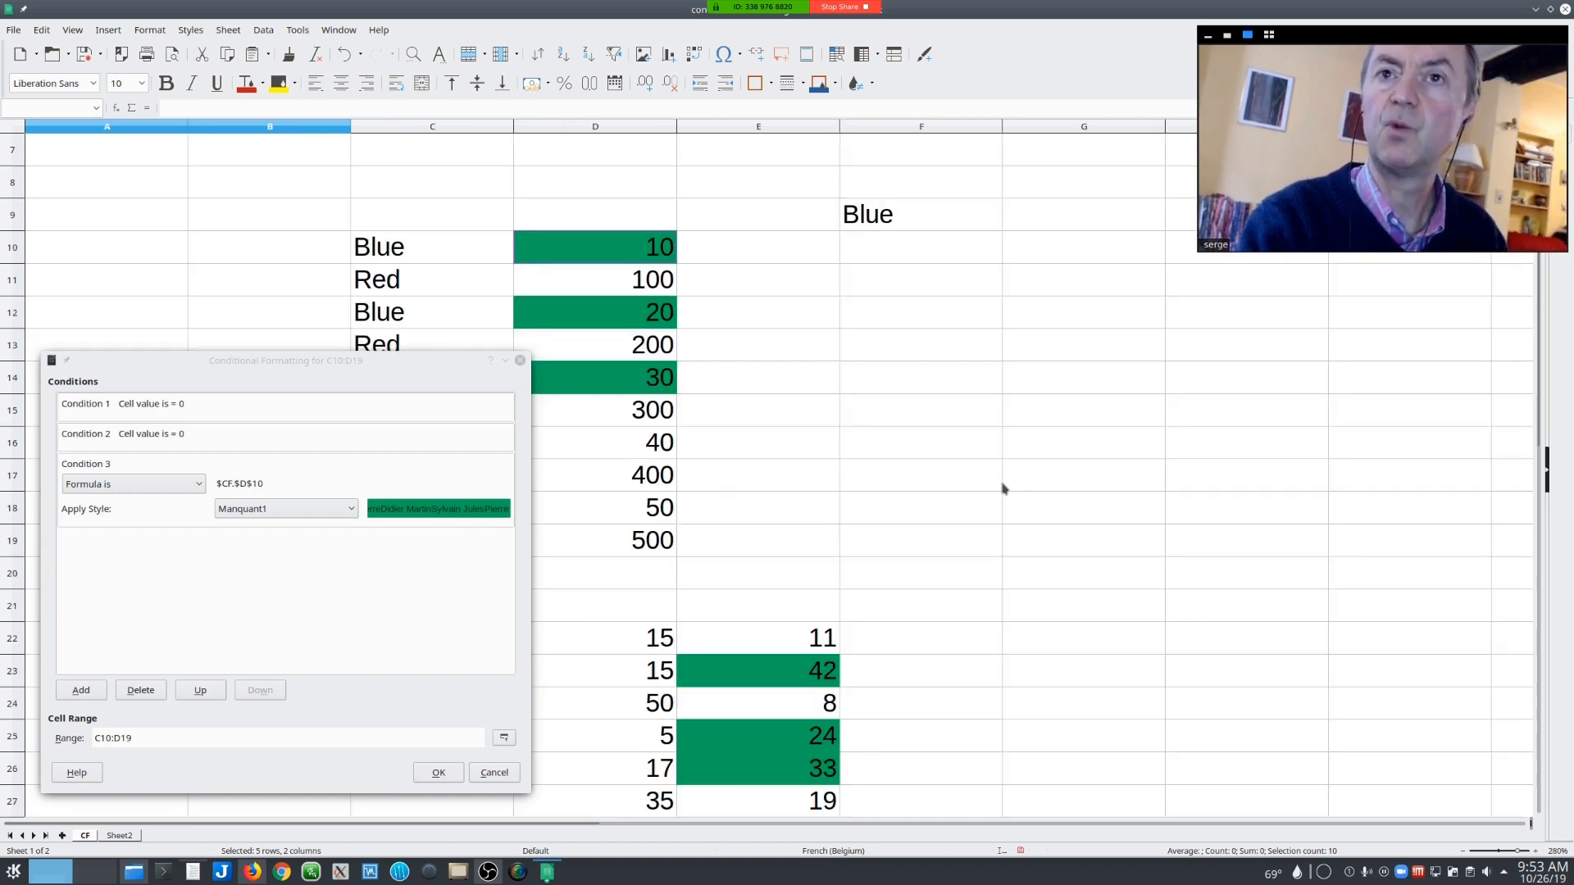
scroll(1002, 489, "down", 1)
scroll(1003, 488, "down", 1)
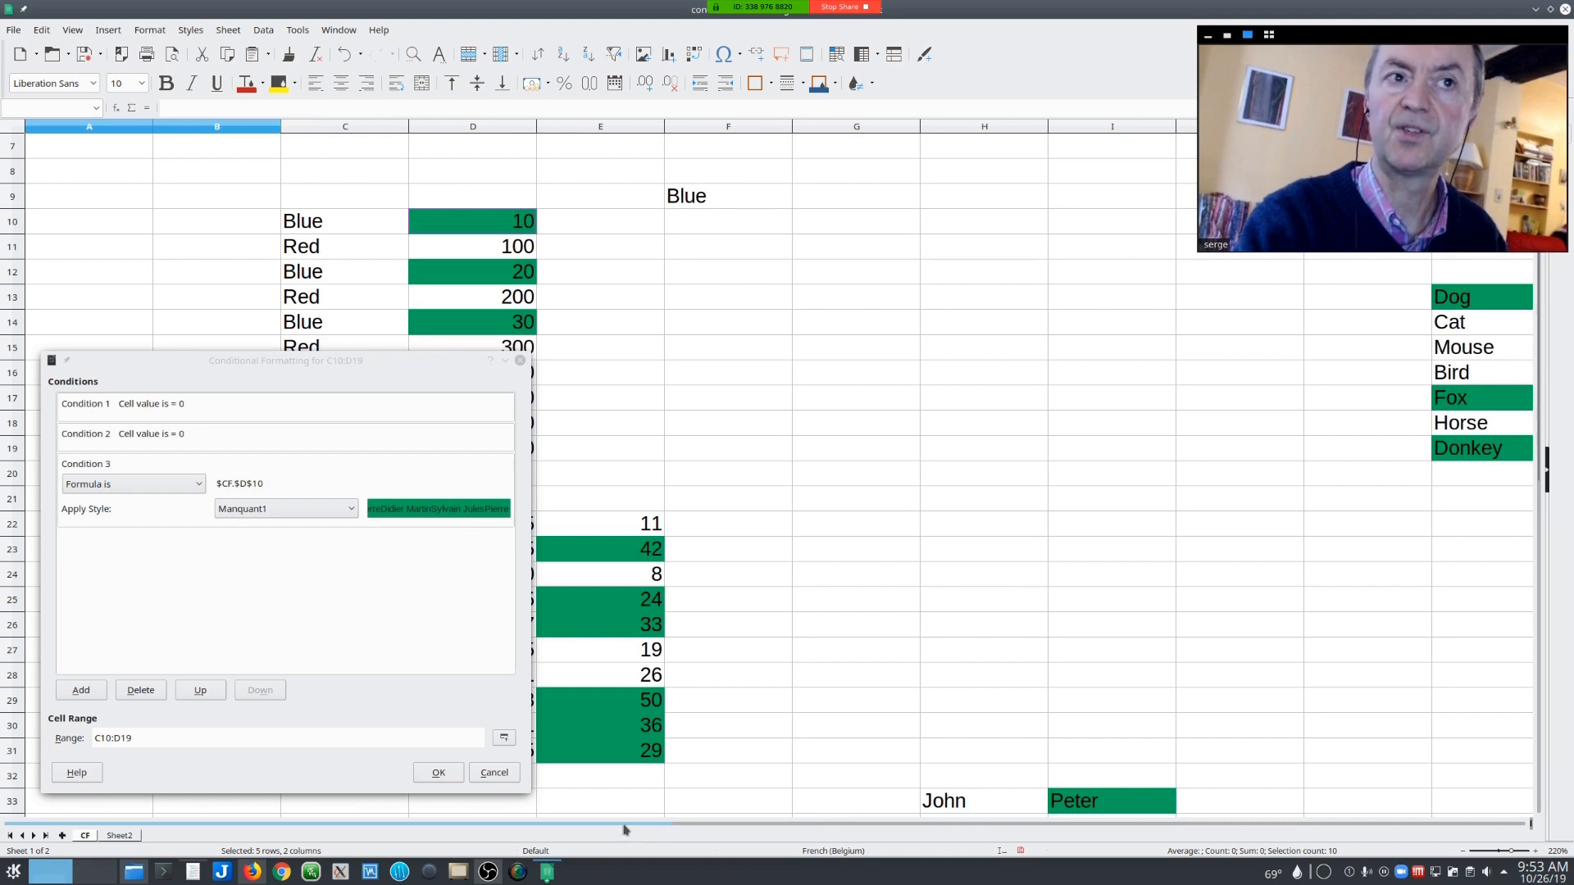
left_click_drag(345, 361, 1031, 325)
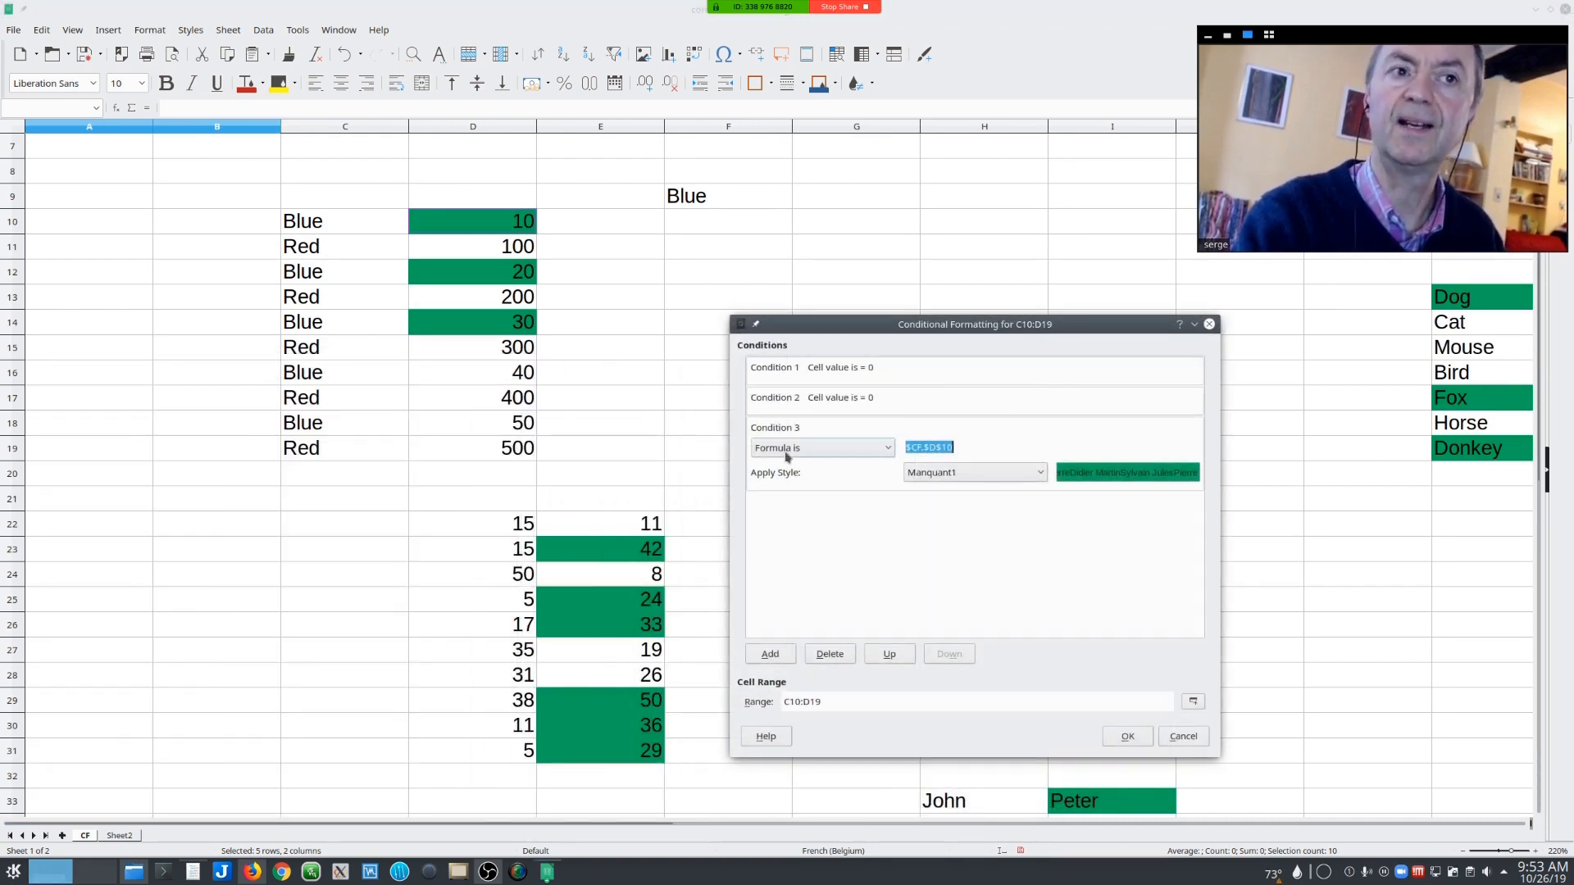
left_click_drag(788, 326, 839, 276)
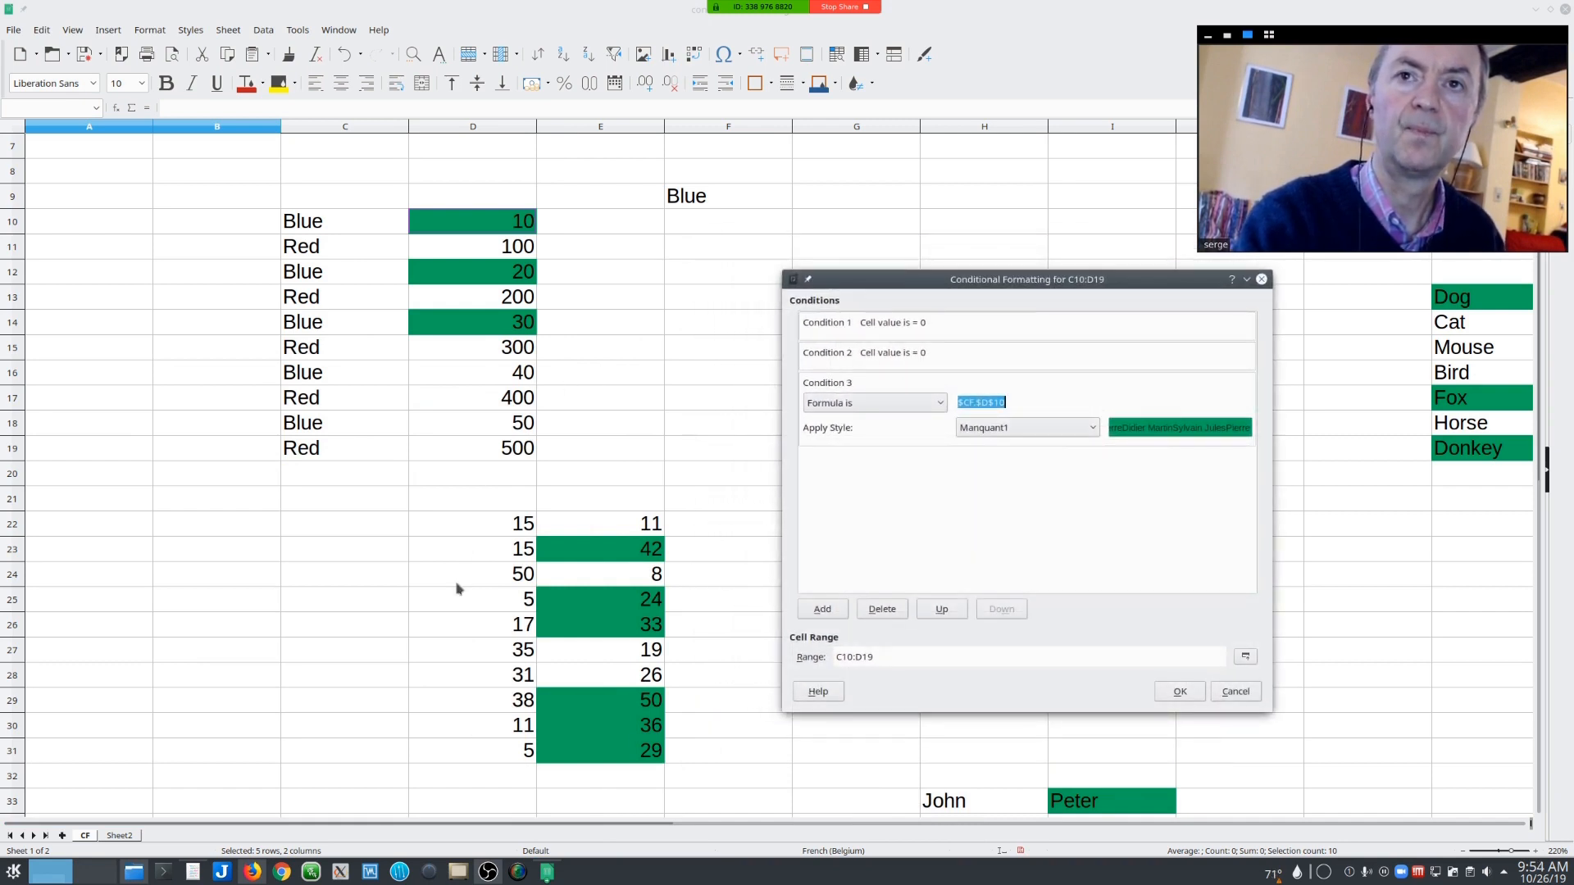
- Review the SMALL formula in Kate once more and confirm the C10:D19 conditional format
left_click(194, 873)
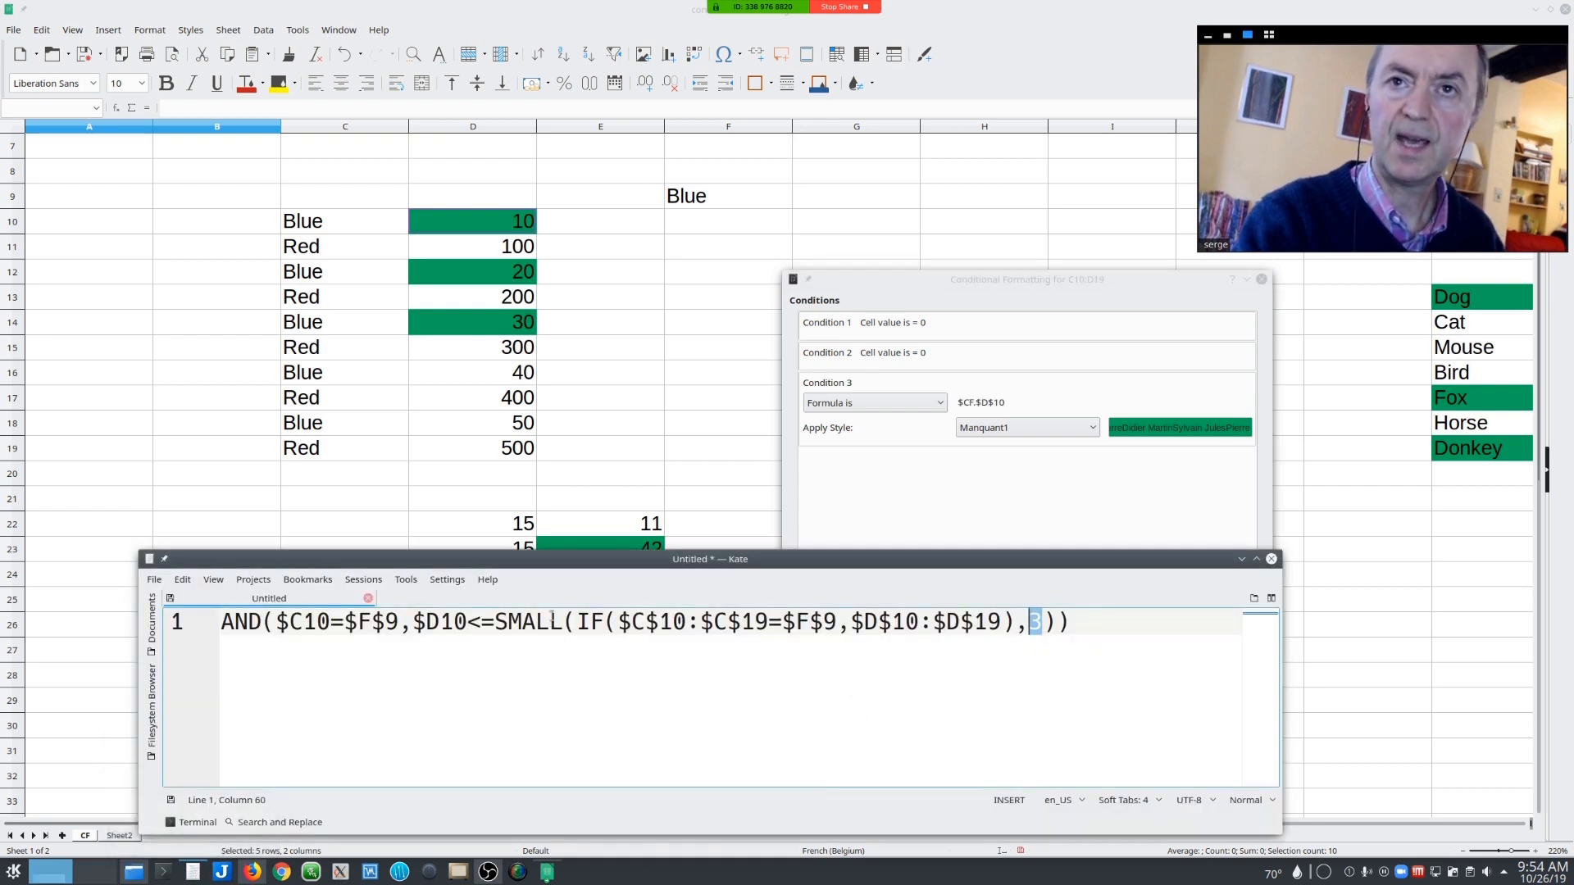
left_click(460, 756)
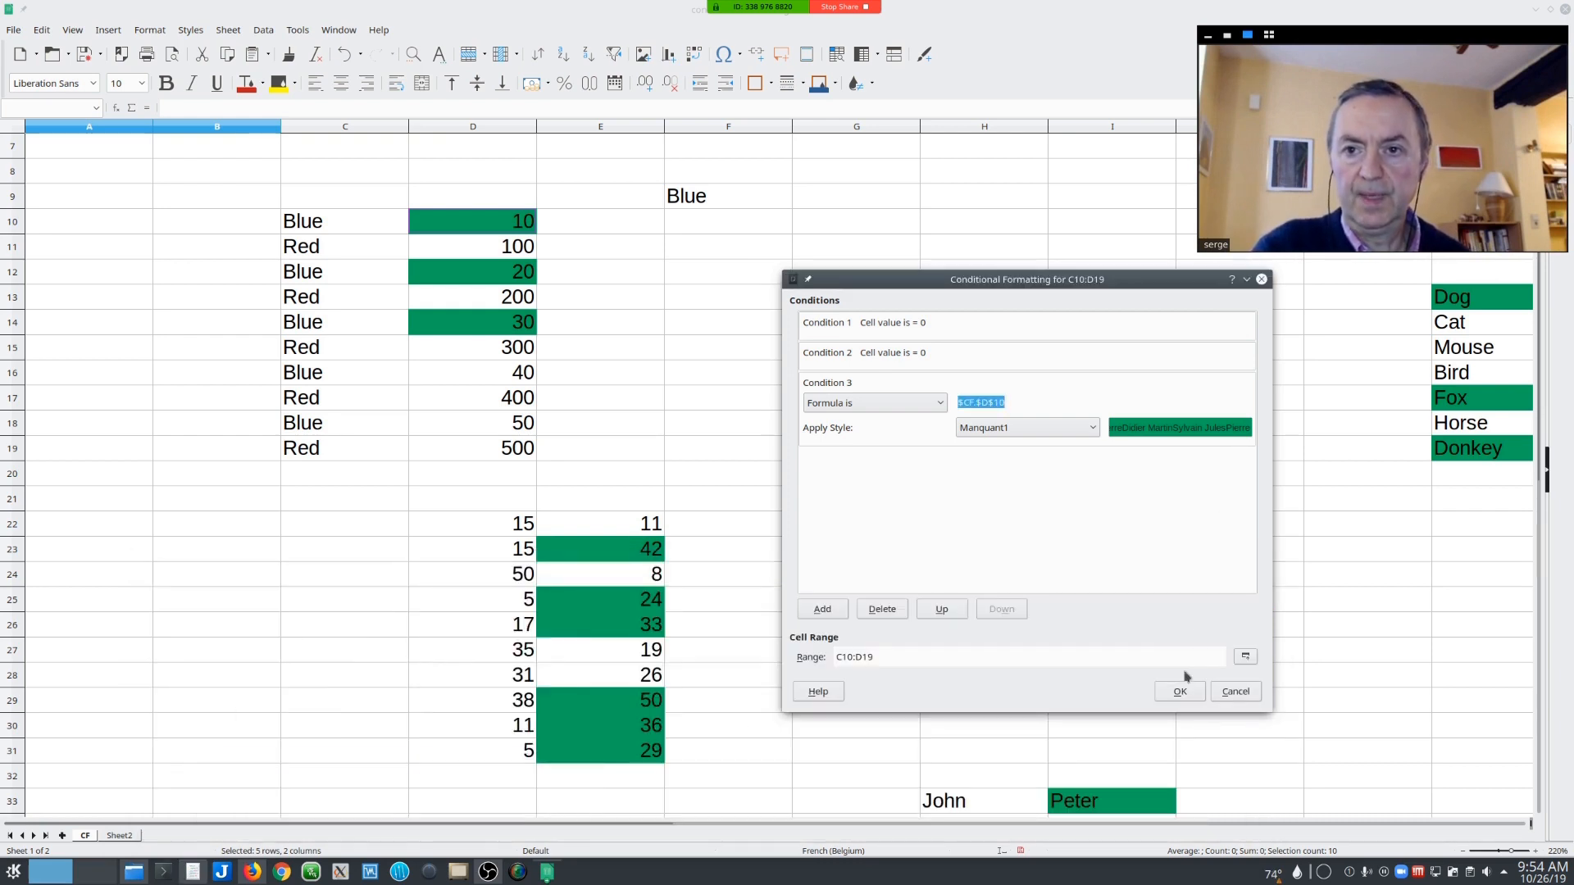
left_click(1178, 699)
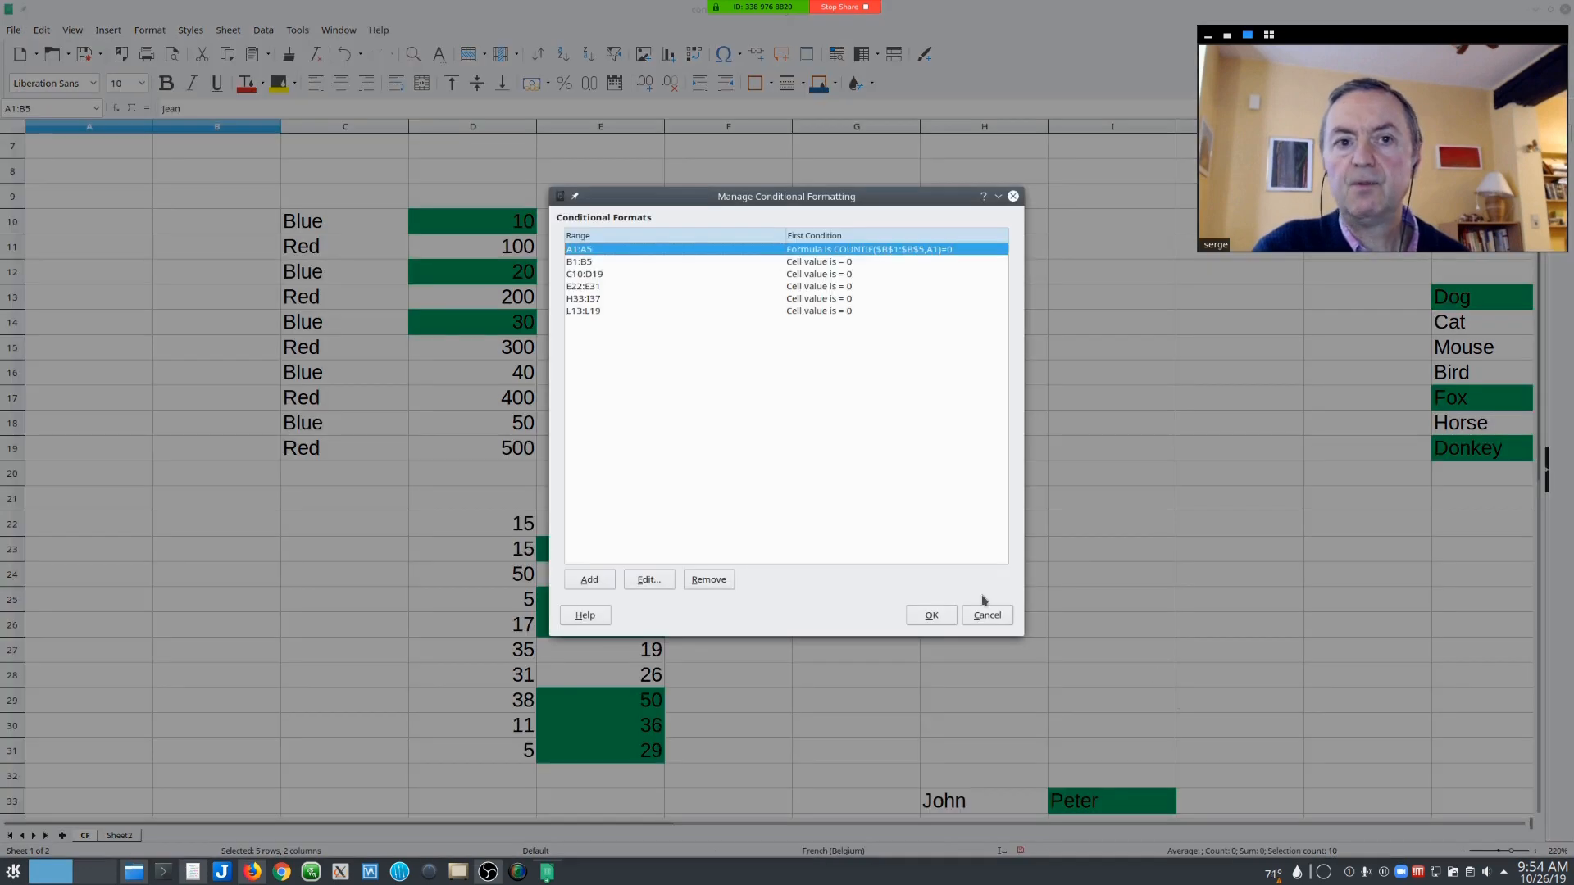
- Open the E22:E31 conditional format and compare its $E22>$D22 formula with the values in columns D and E
left_click(591, 289)
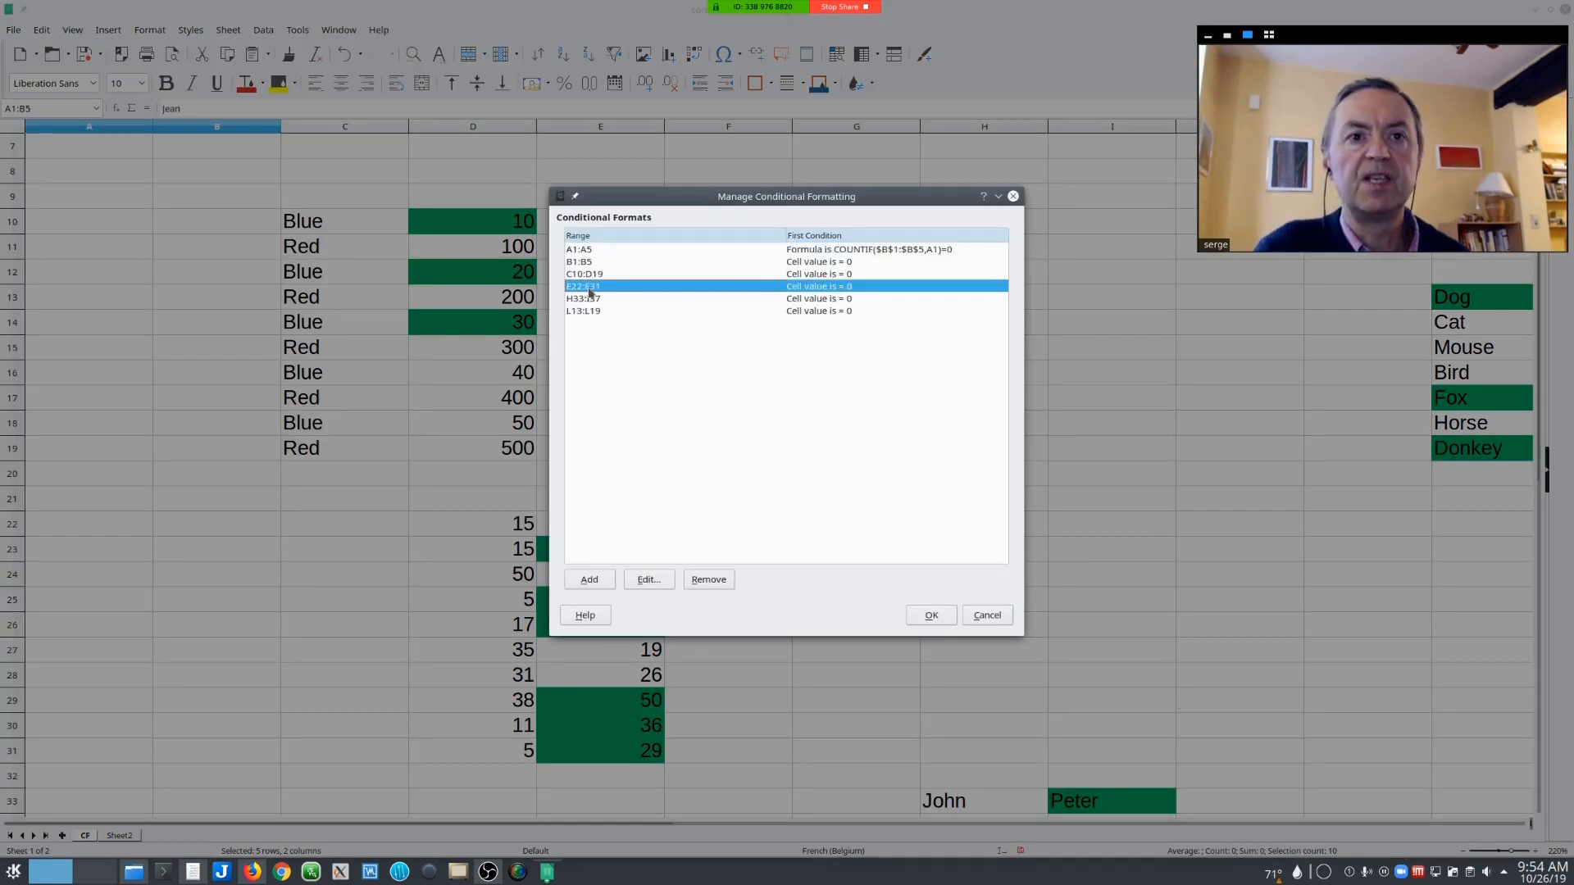
double_click(590, 289)
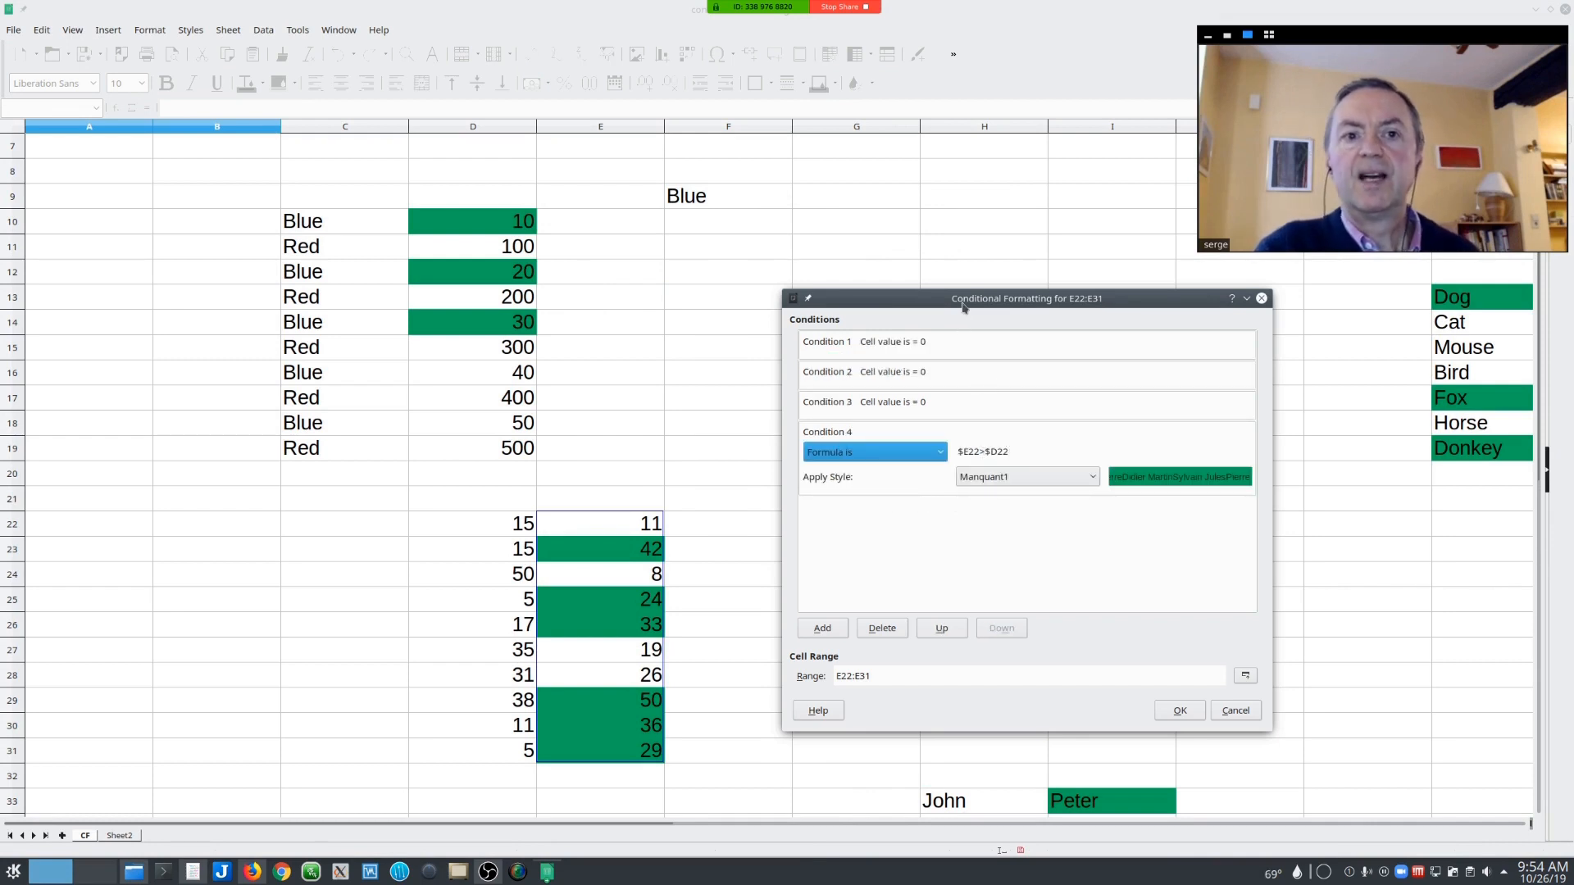
left_click_drag(968, 304, 217, 308)
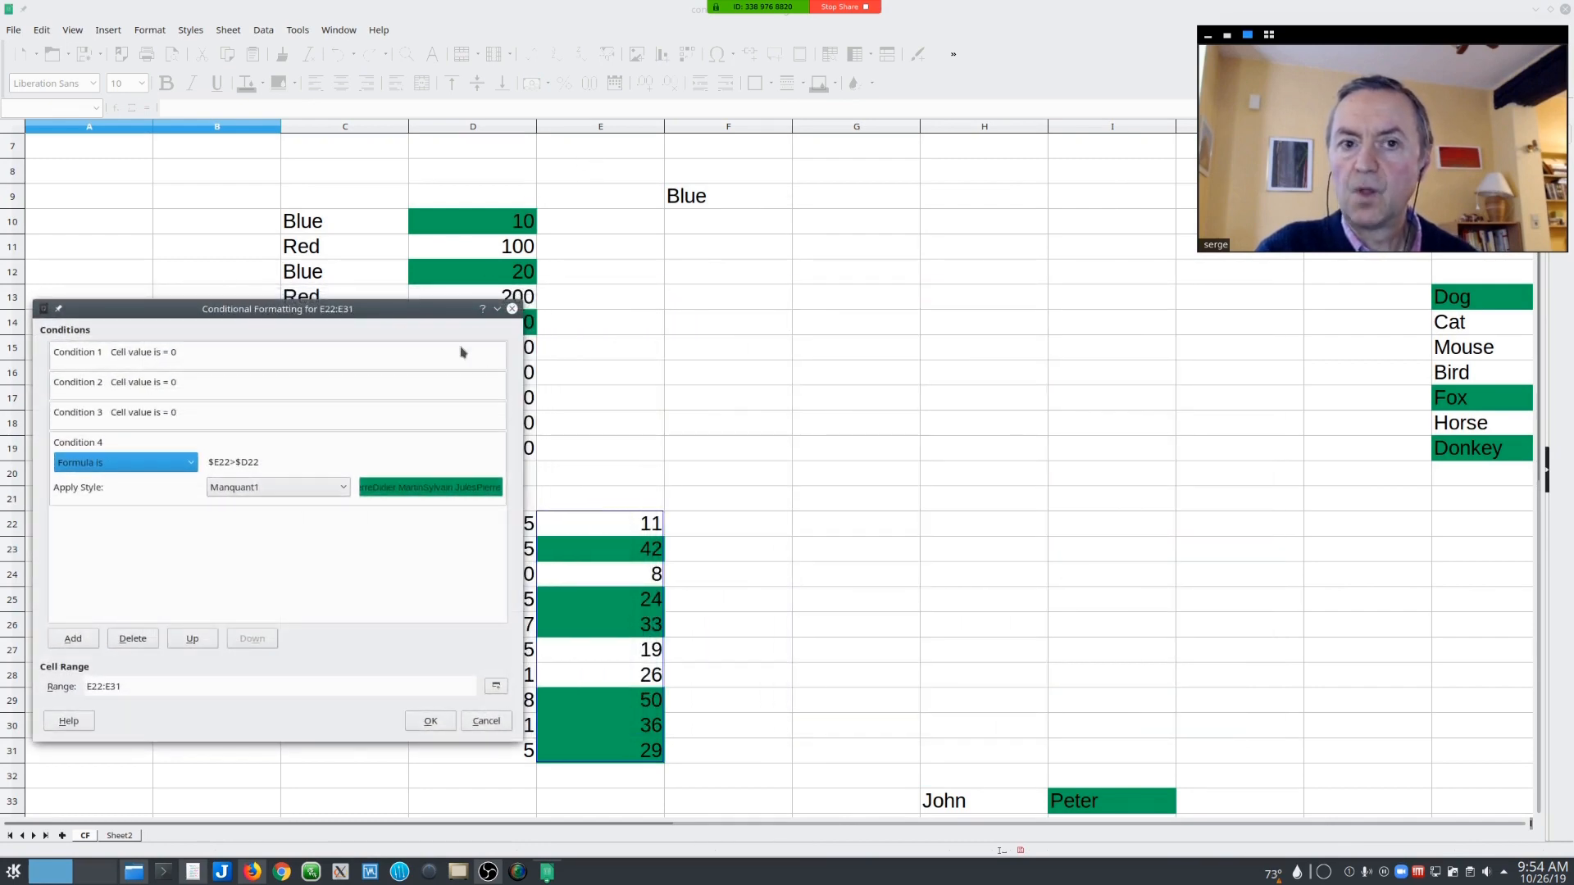
left_click_drag(370, 309, 1230, 343)
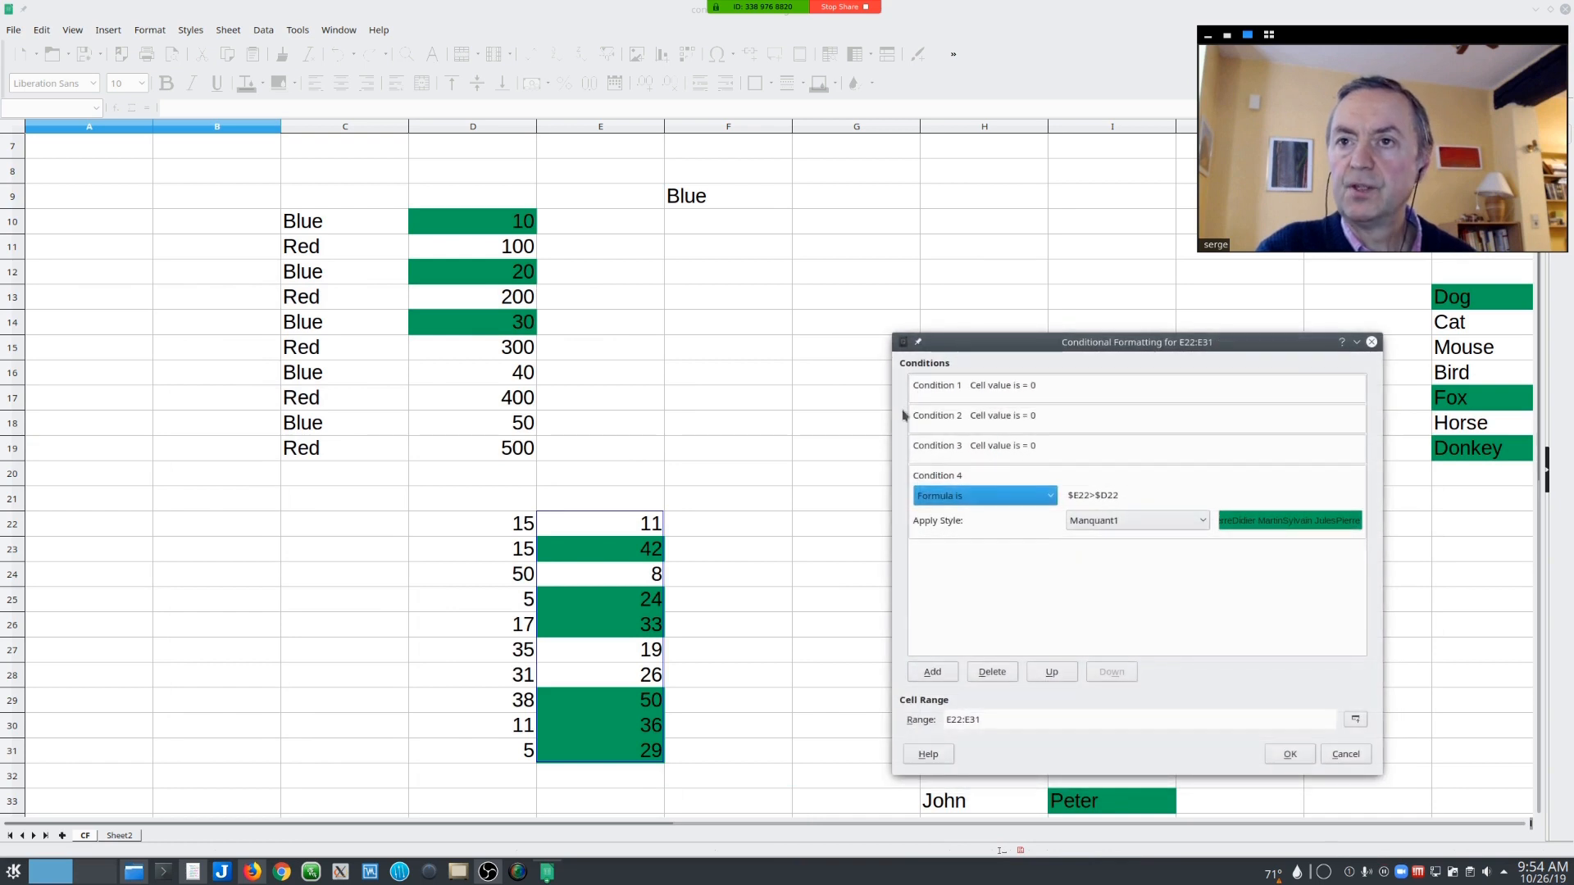
left_click(591, 549)
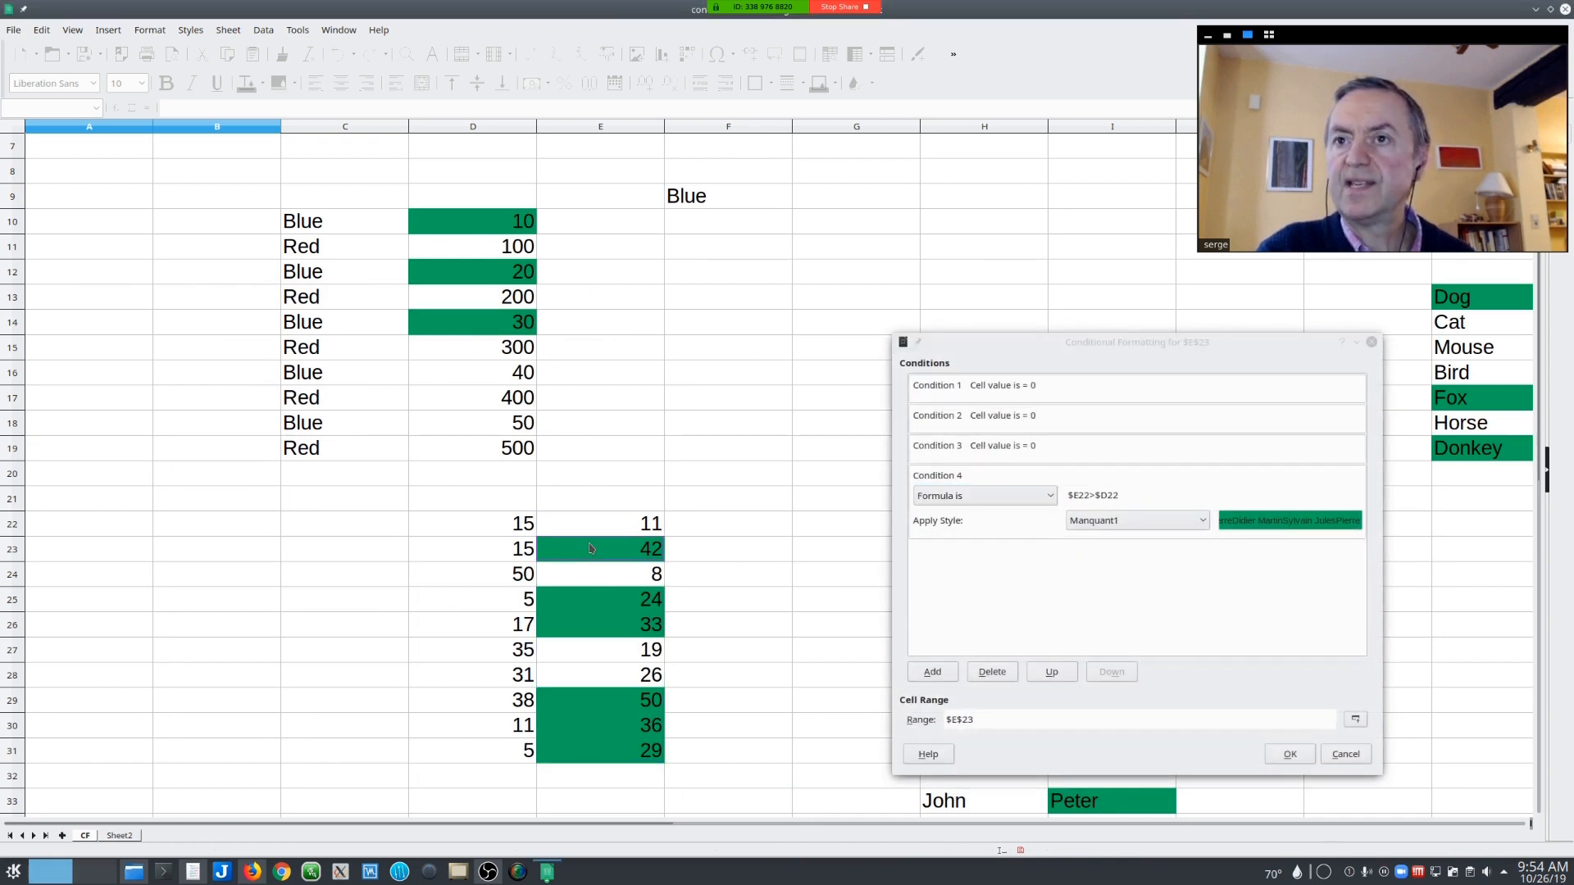
- Mark D23:E23 for comparison and replace Kate's text with the formula $E22>$D22 copied from Condition 4
left_click(455, 560)
left_click_drag(453, 560, 616, 560)
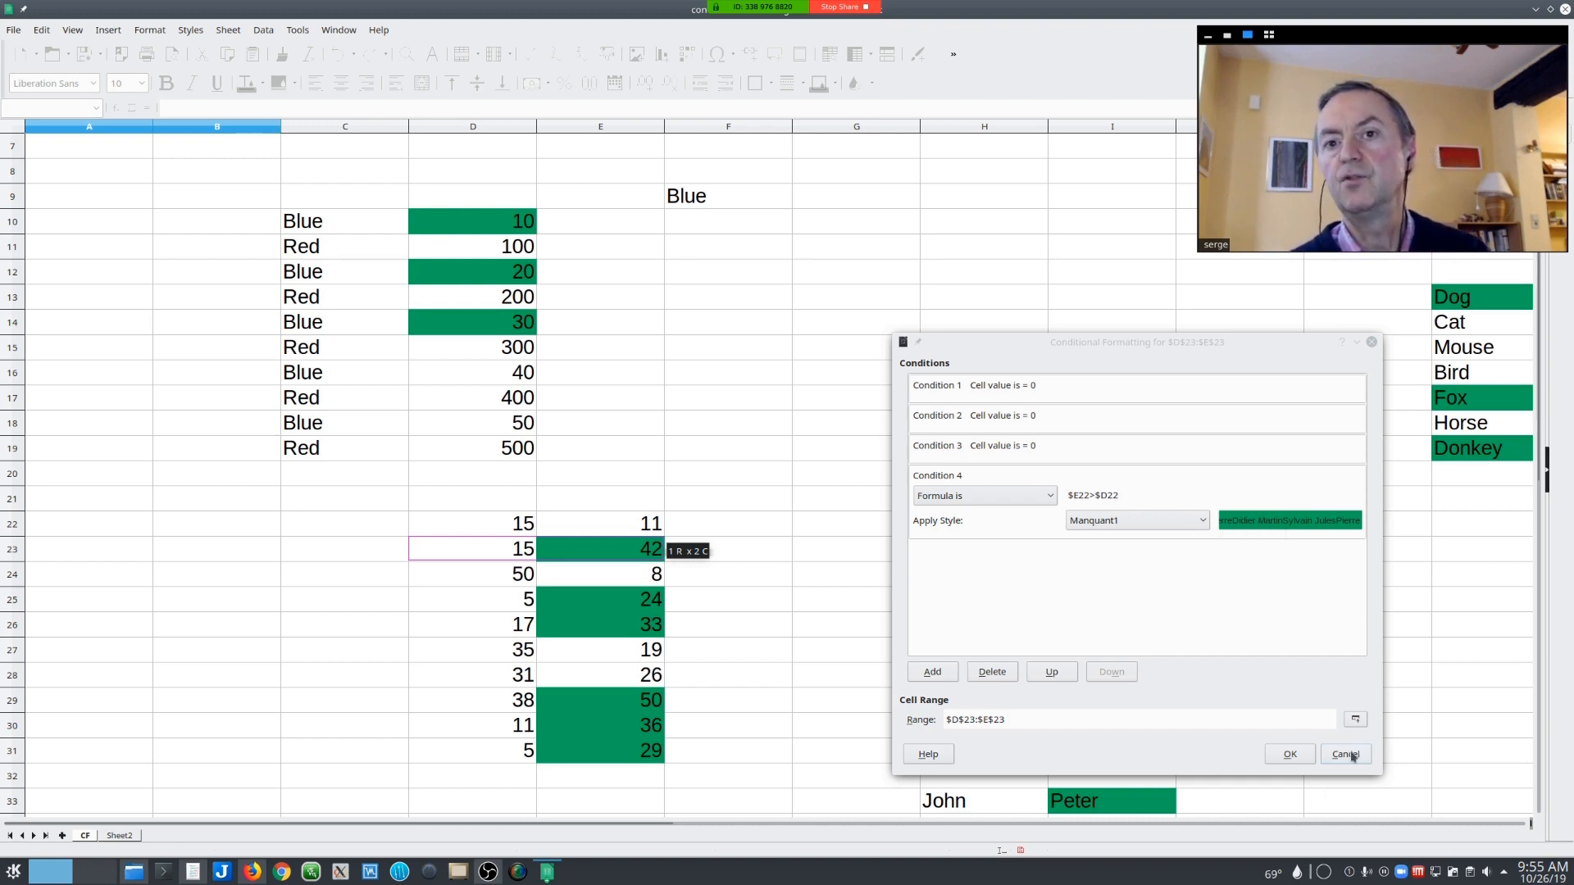
left_click(1136, 490)
key("ctrl+c")
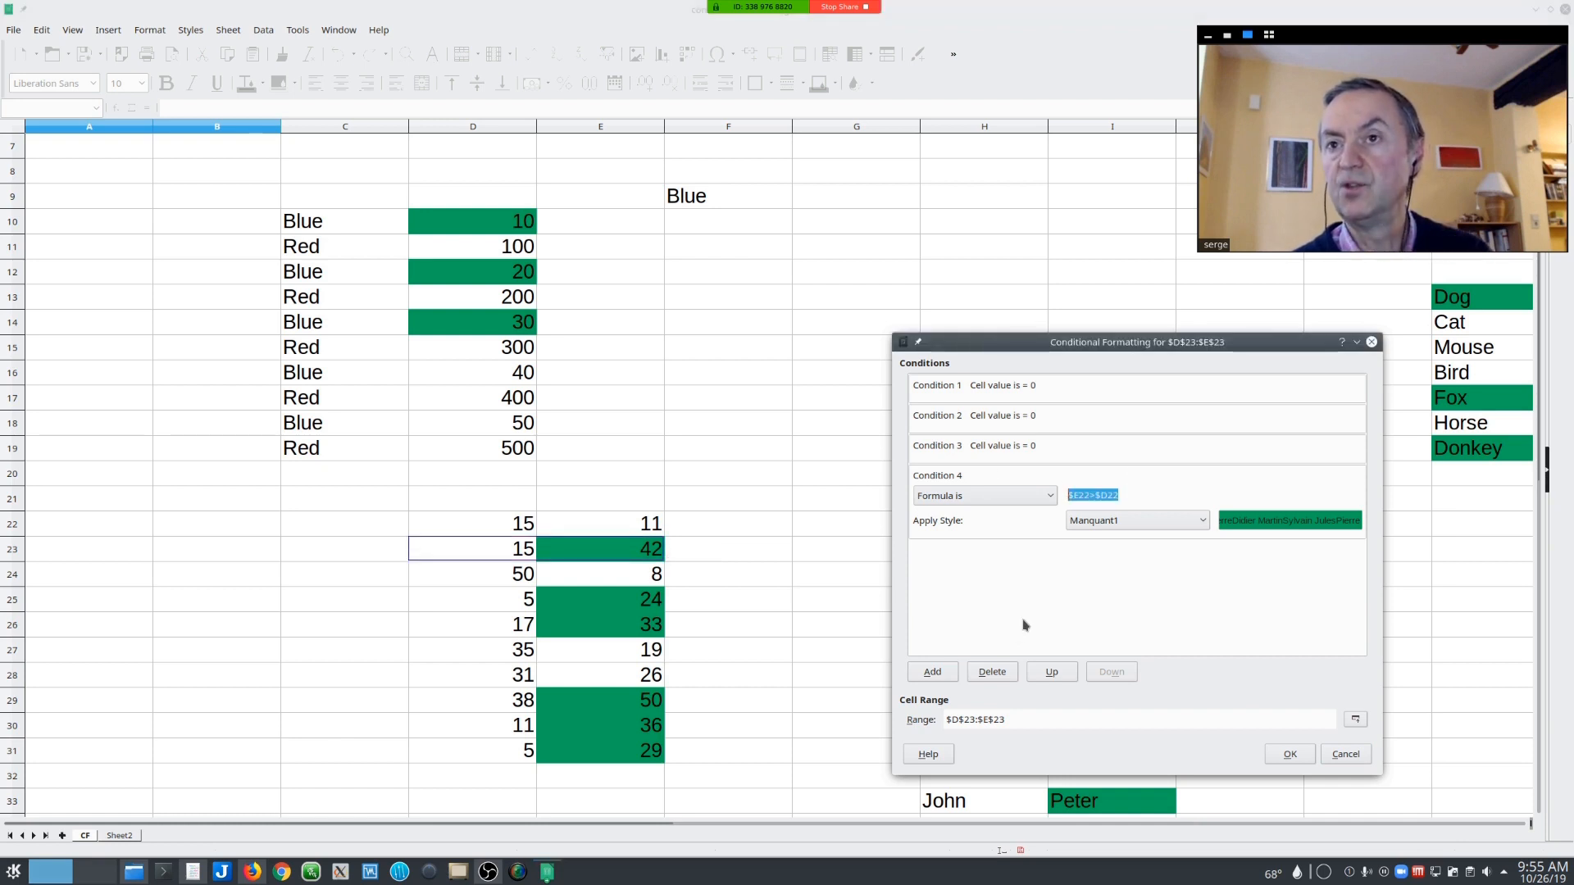
left_click(204, 874)
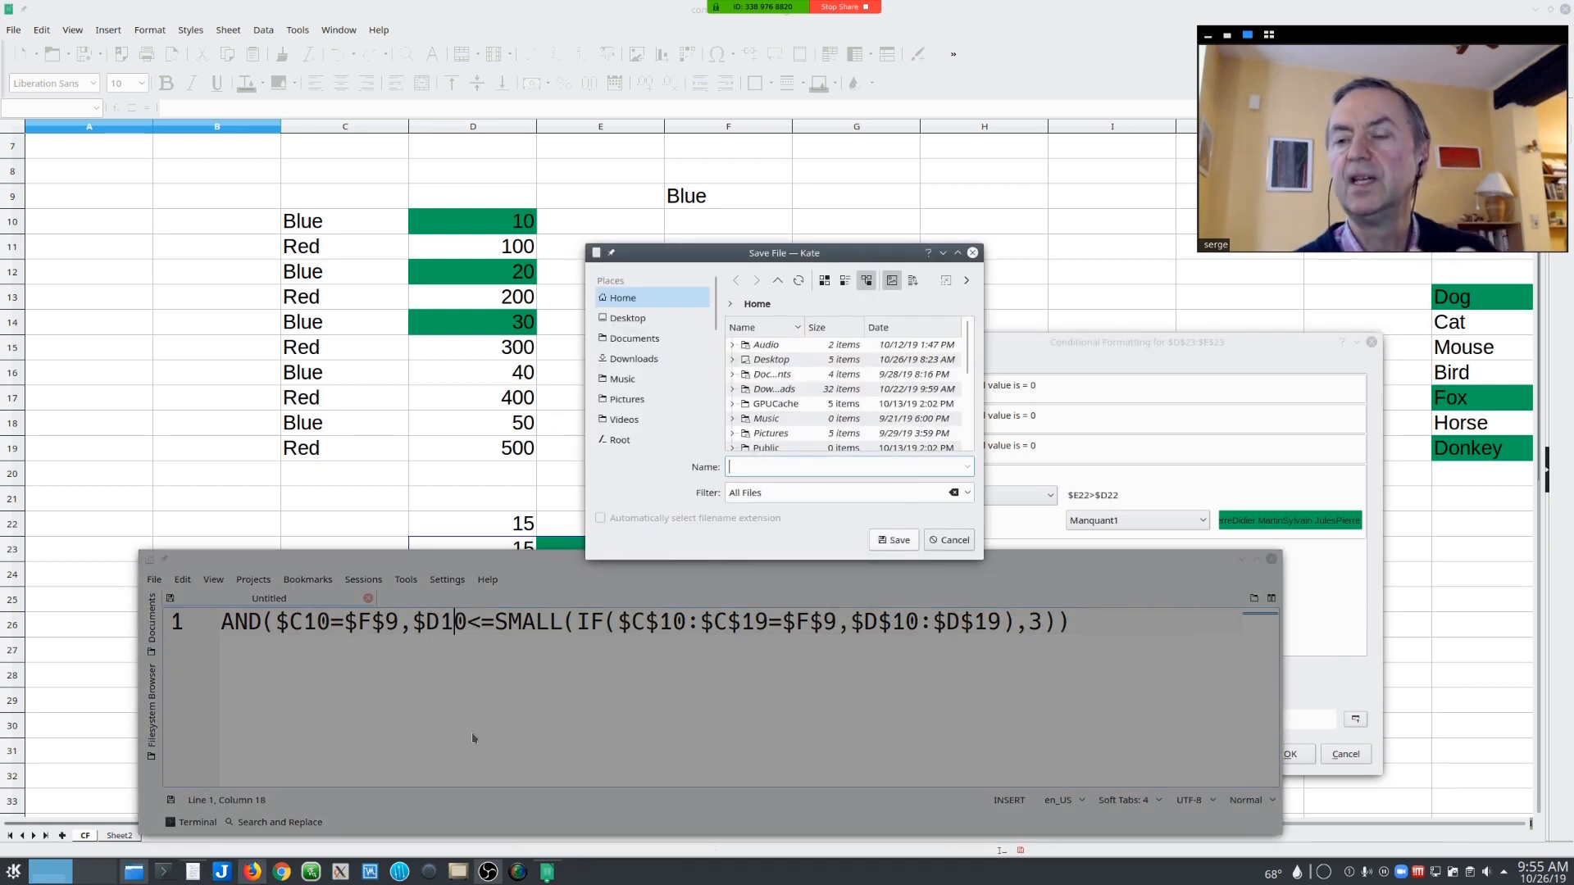
key("Escape")
key("ctrl+a")
key("ctrl+v")
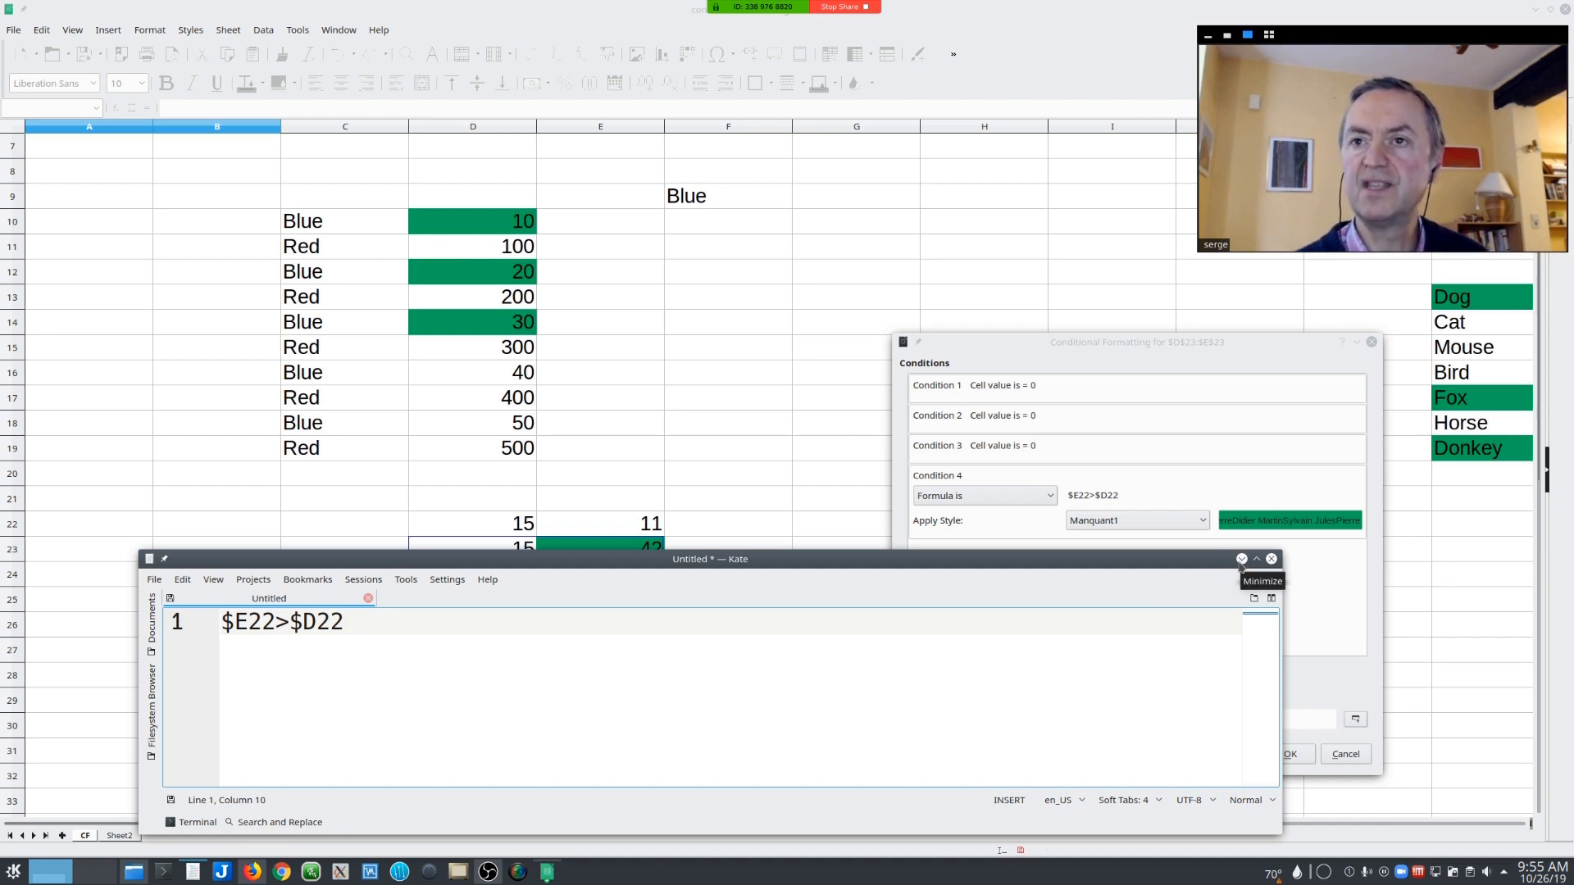
left_click(1241, 559)
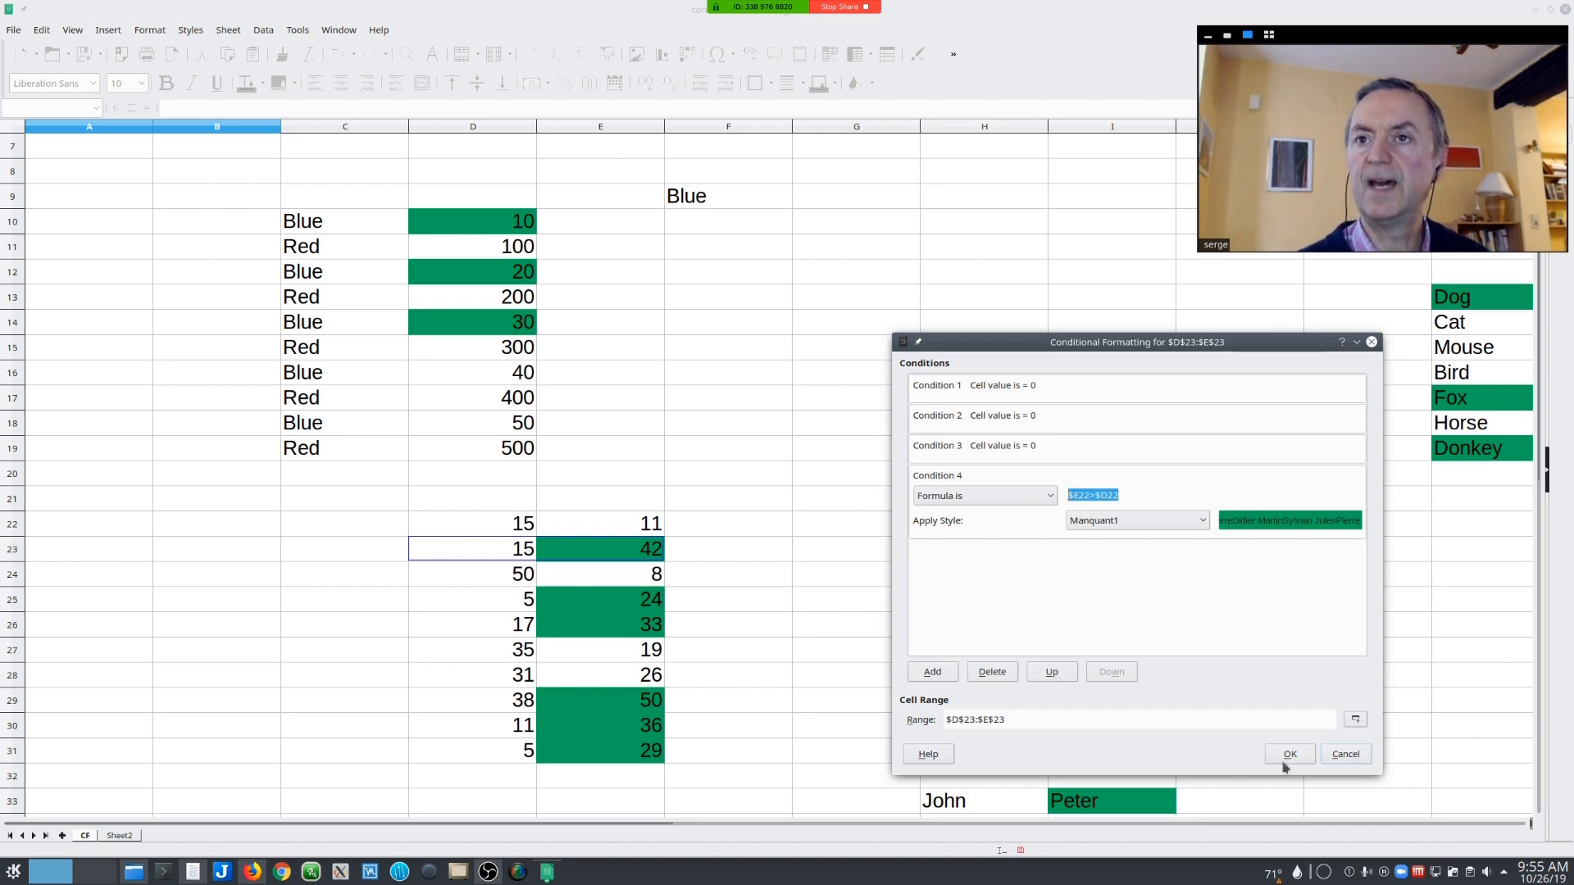
- Bring Kate back and highlight the $ sign and the column letter E in $E22>$D22
left_click(193, 871)
left_click_drag(231, 611, 211, 621)
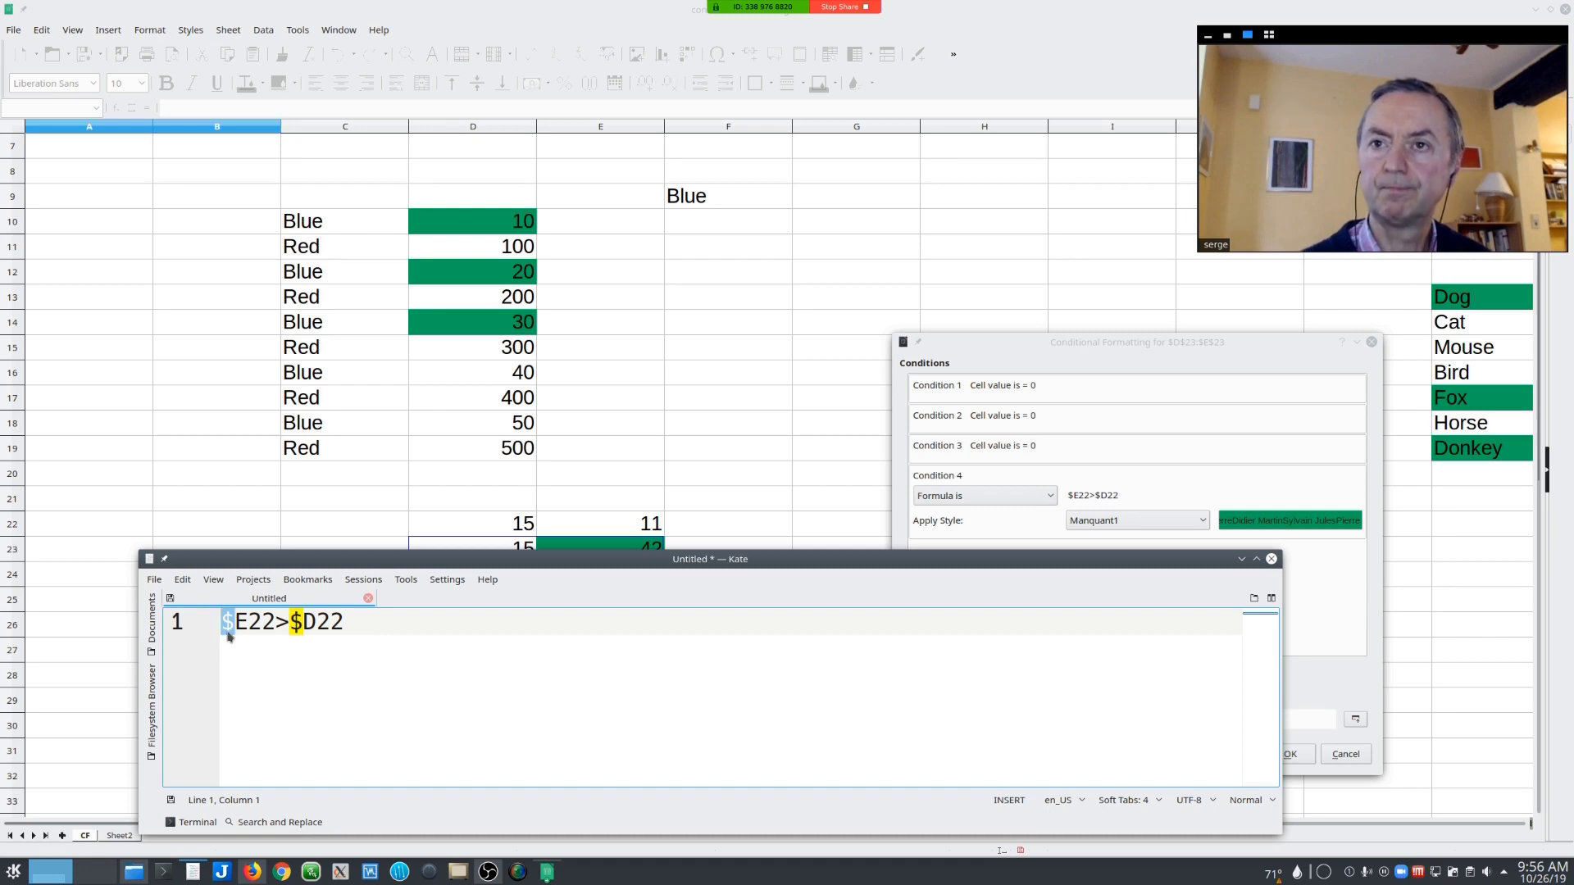
key("Right")
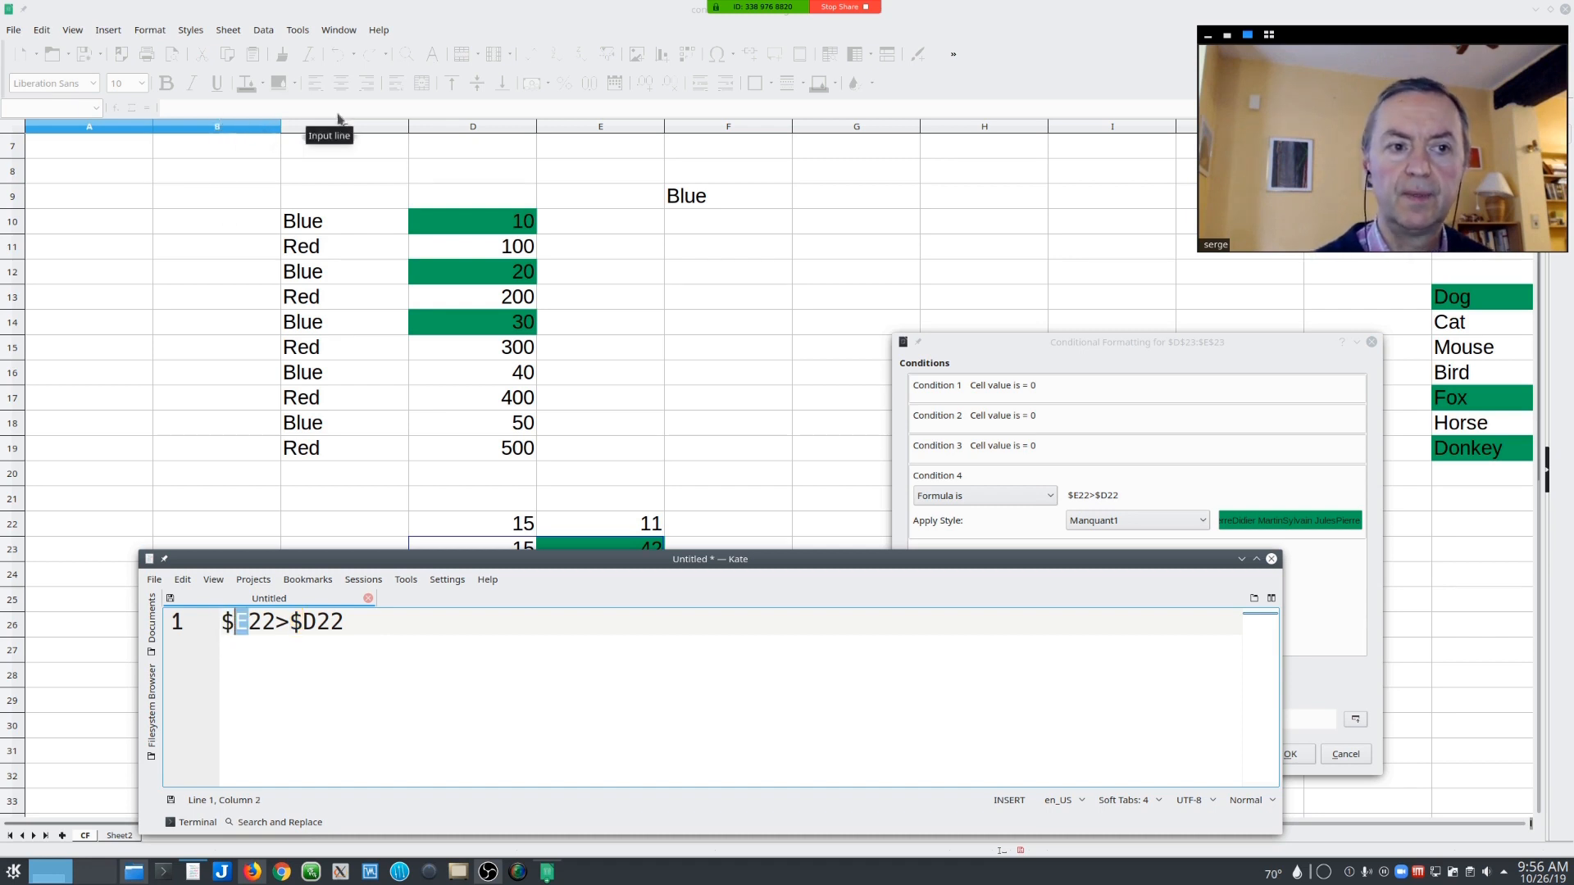
mouse_move(245, 623)
left_mouse_down()
mouse_move(260, 627)
mouse_move(239, 639)
left_mouse_up()
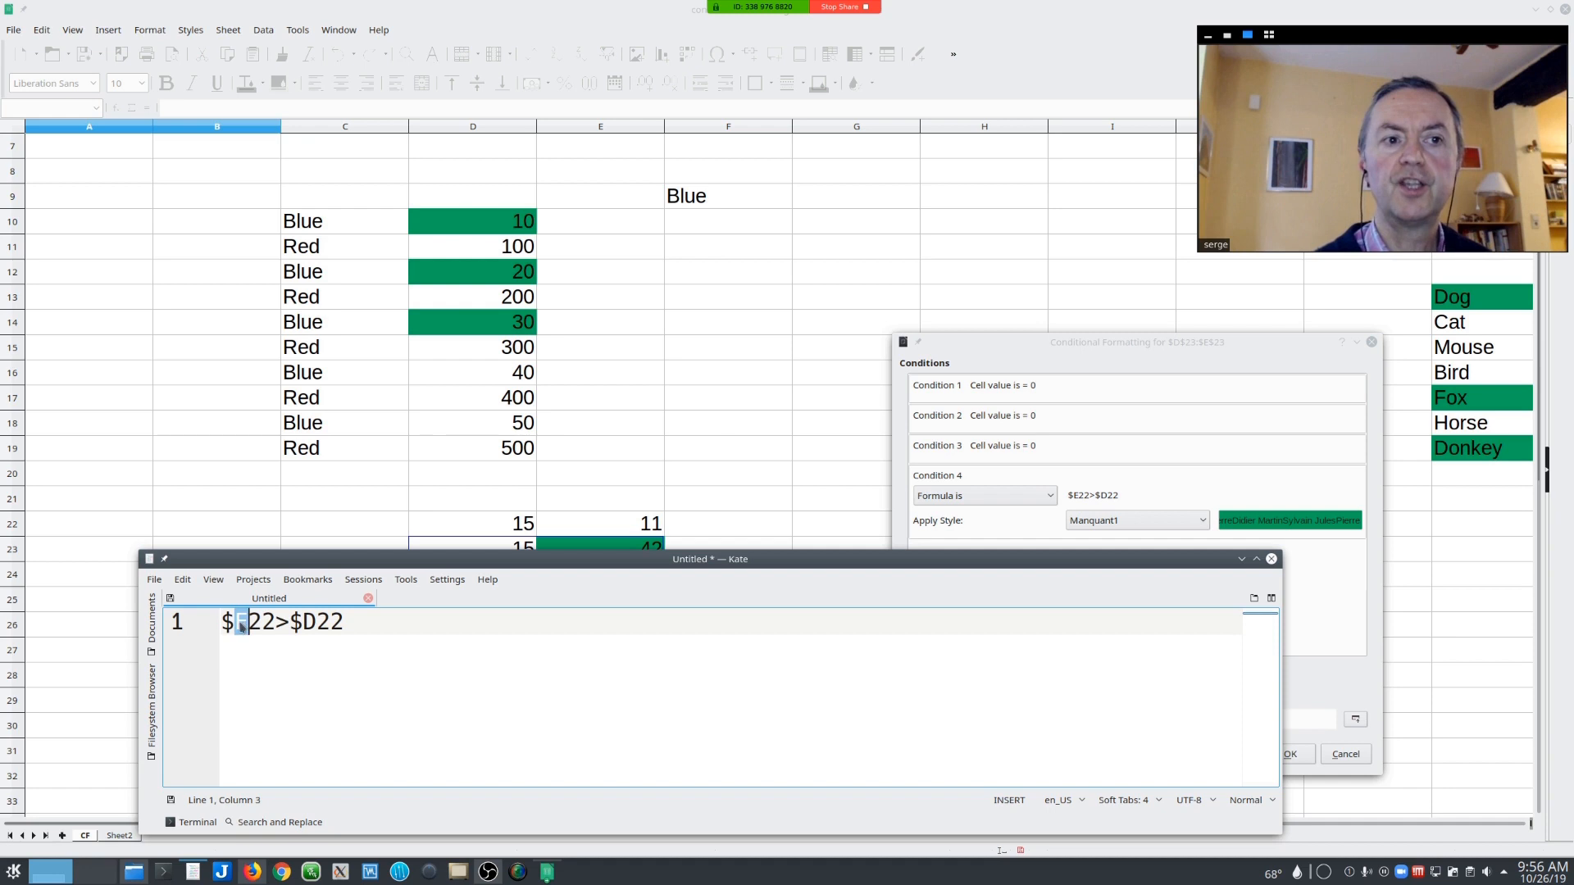
- Try a $ before the row number of $E22 in Kate, making it $E$22, and remove it again
left_click(245, 623)
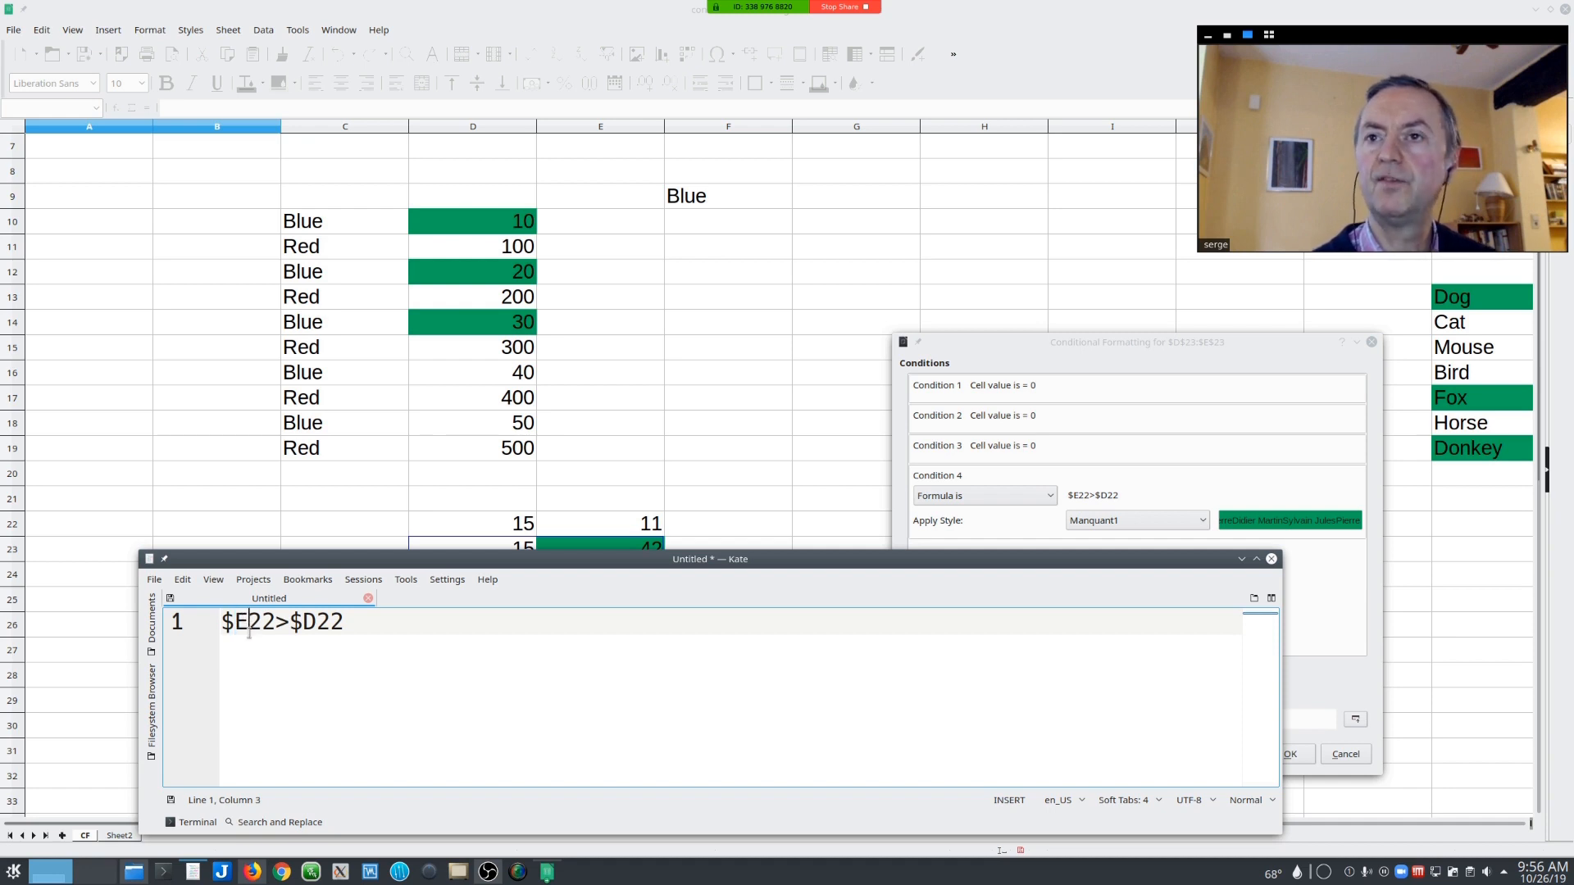
type("$")
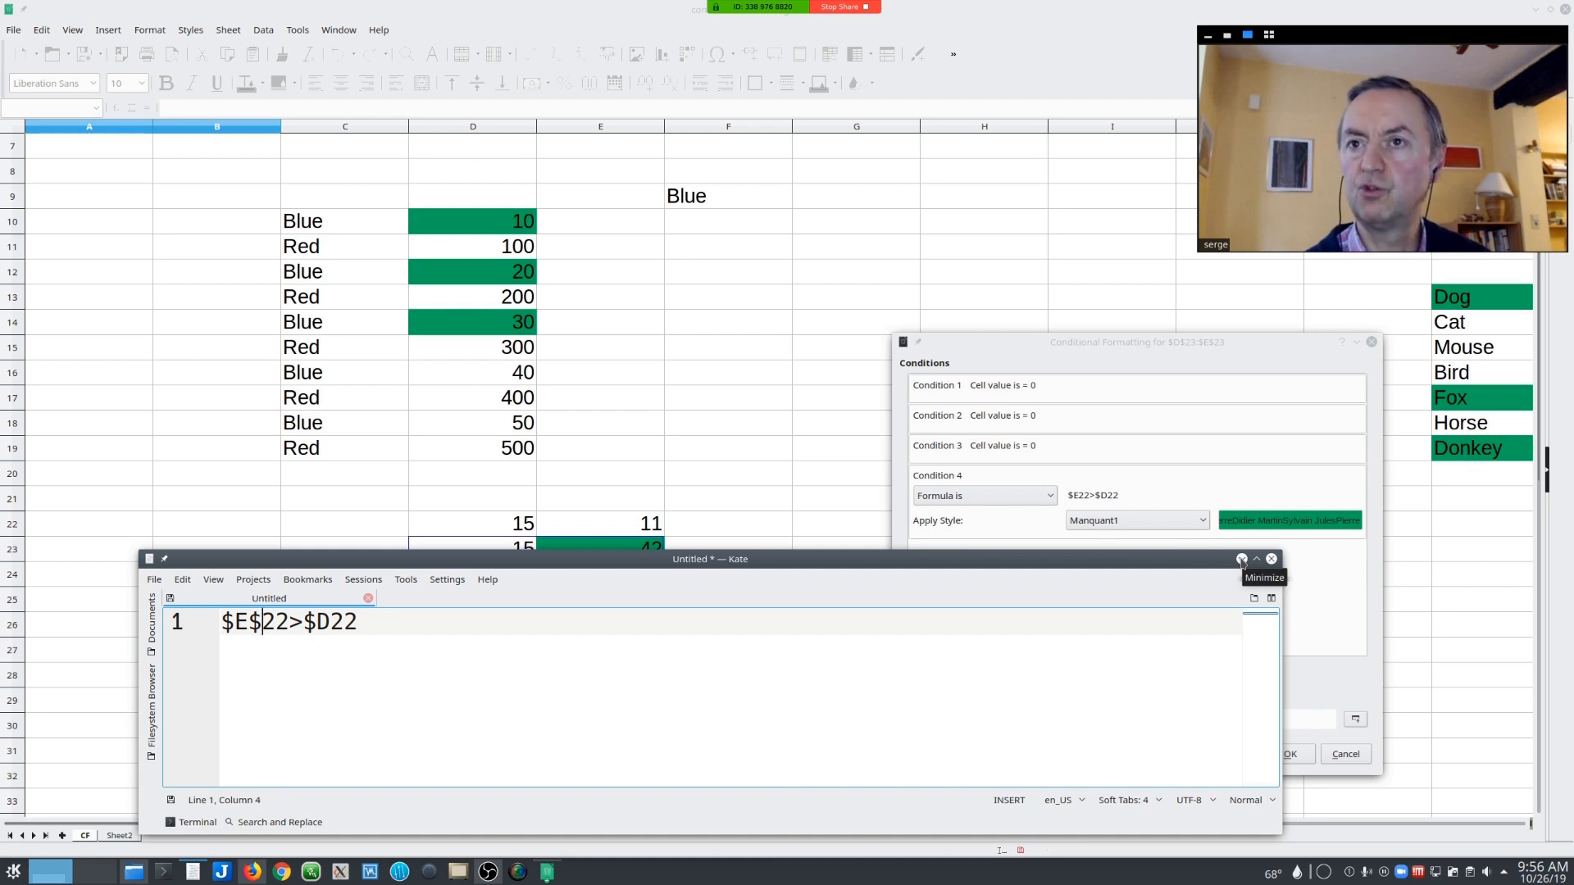
key("BackSpace")
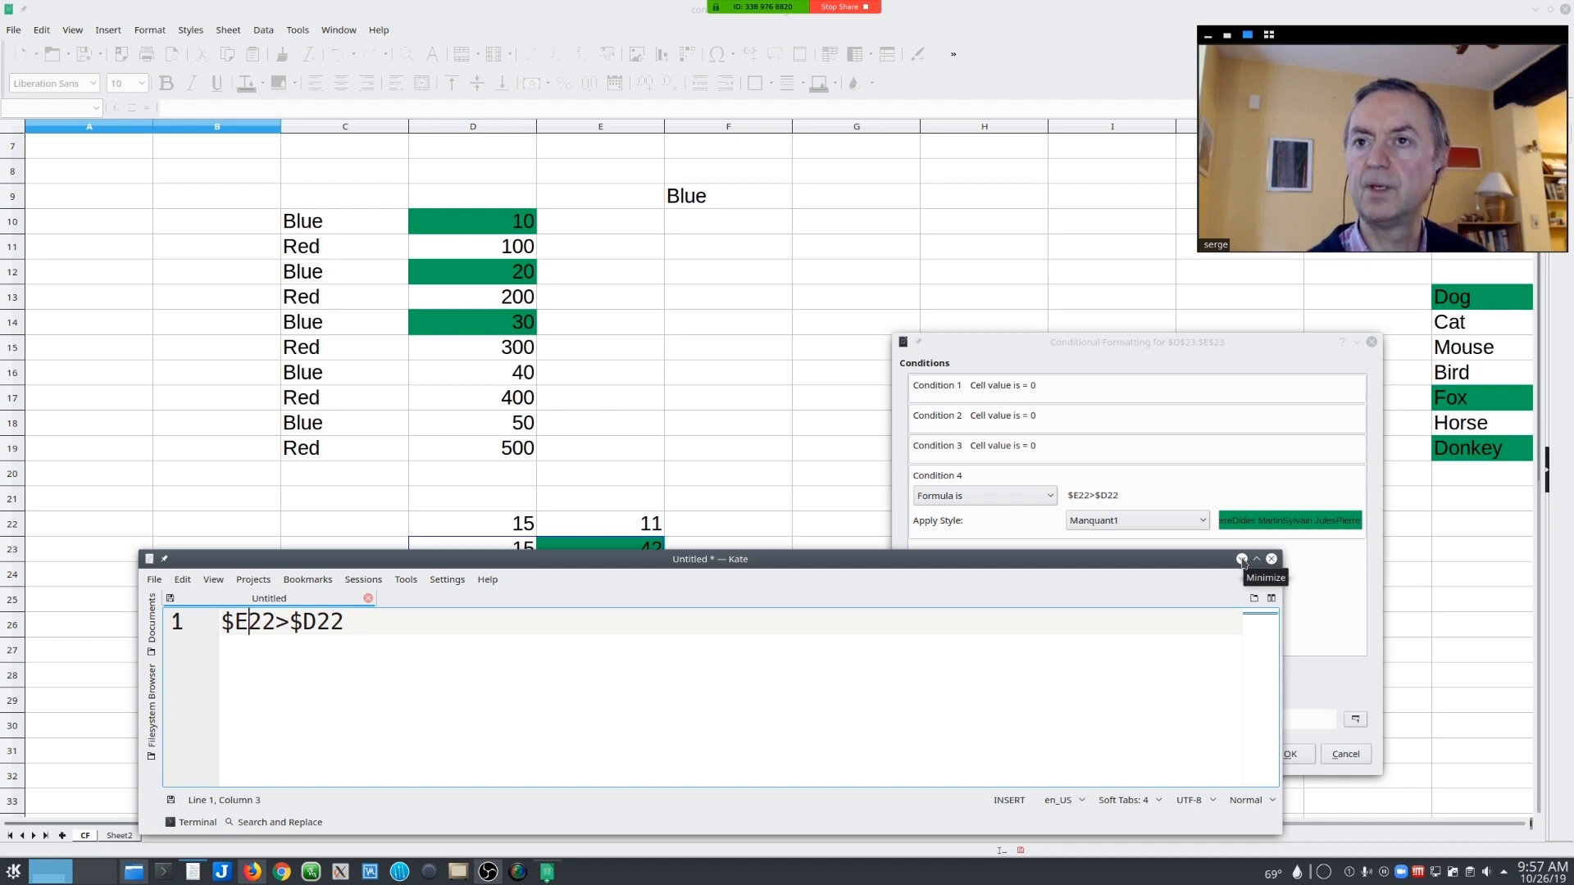
left_click(1242, 561)
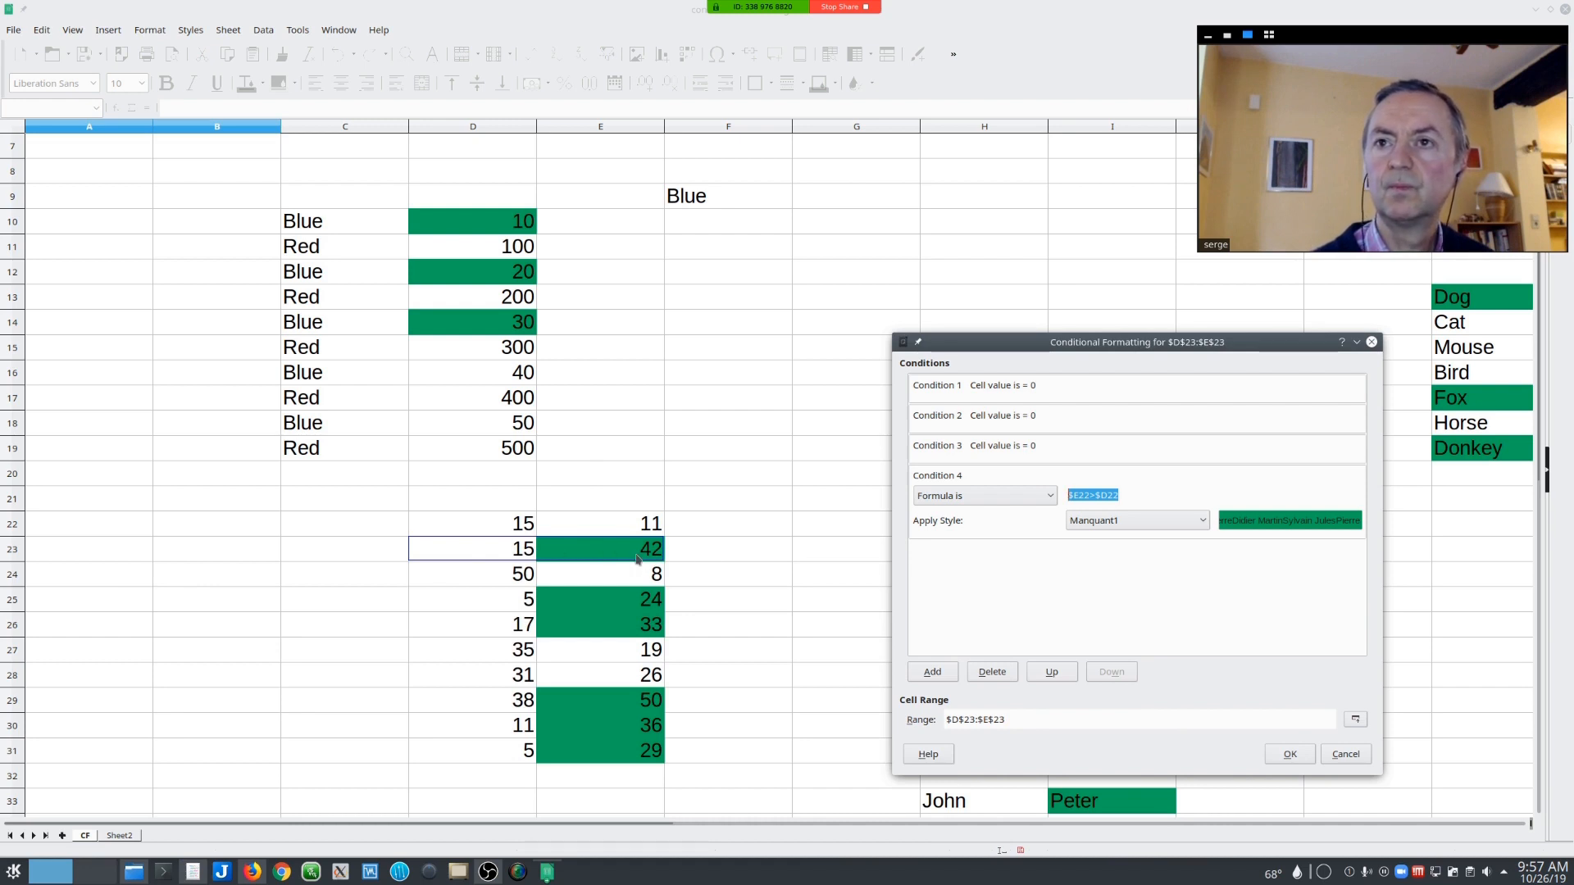
- Discard the edits to the E22:E31 conditional format and close the conditional format manager
left_click(1080, 494)
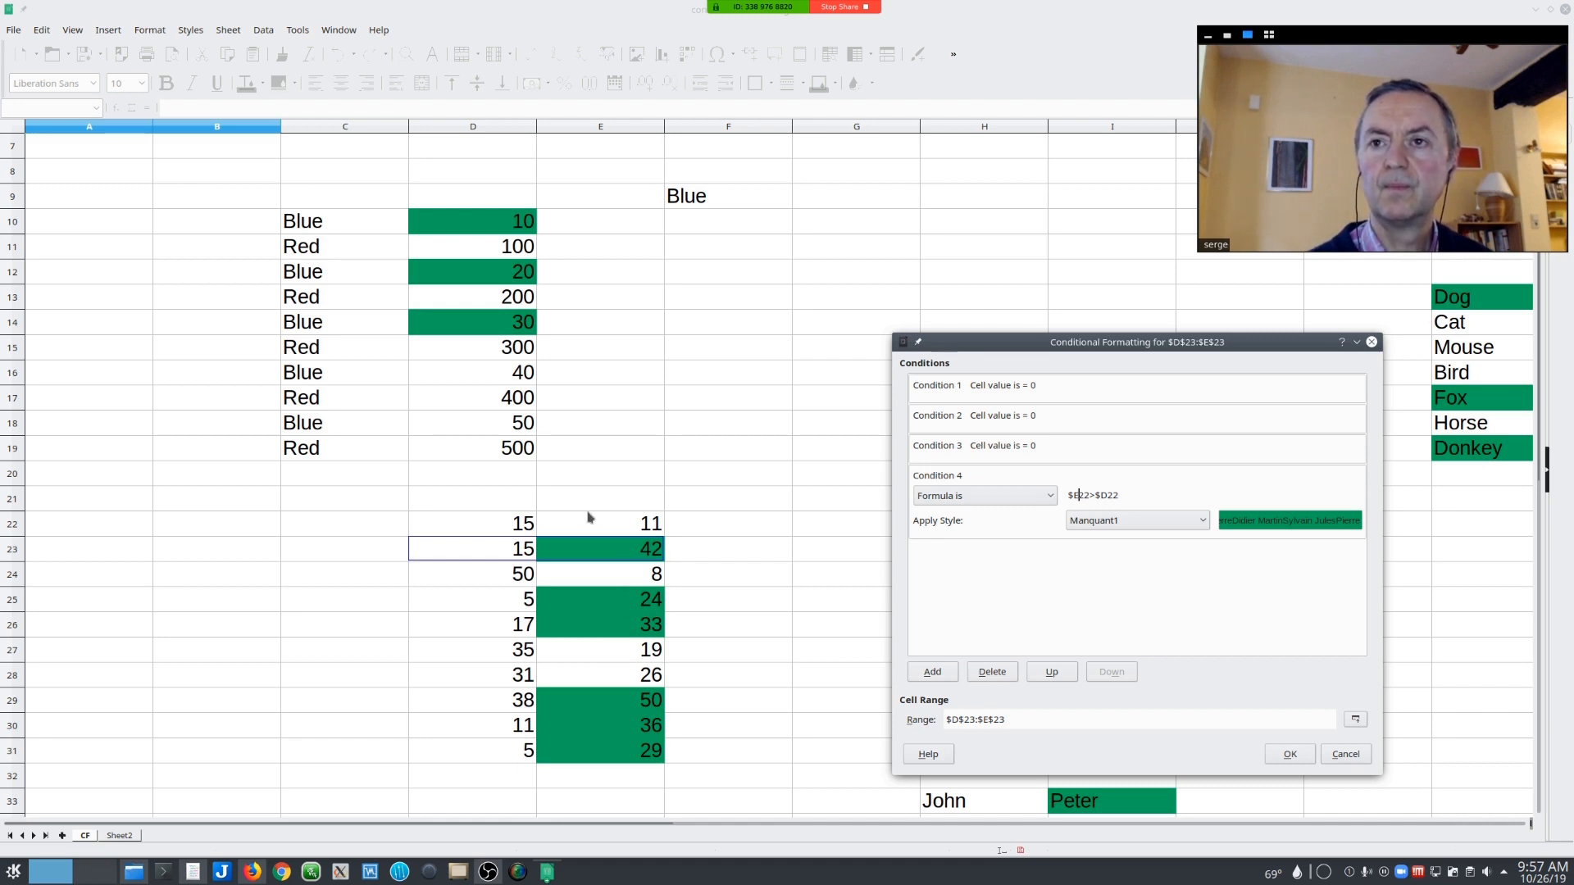
left_click(613, 558)
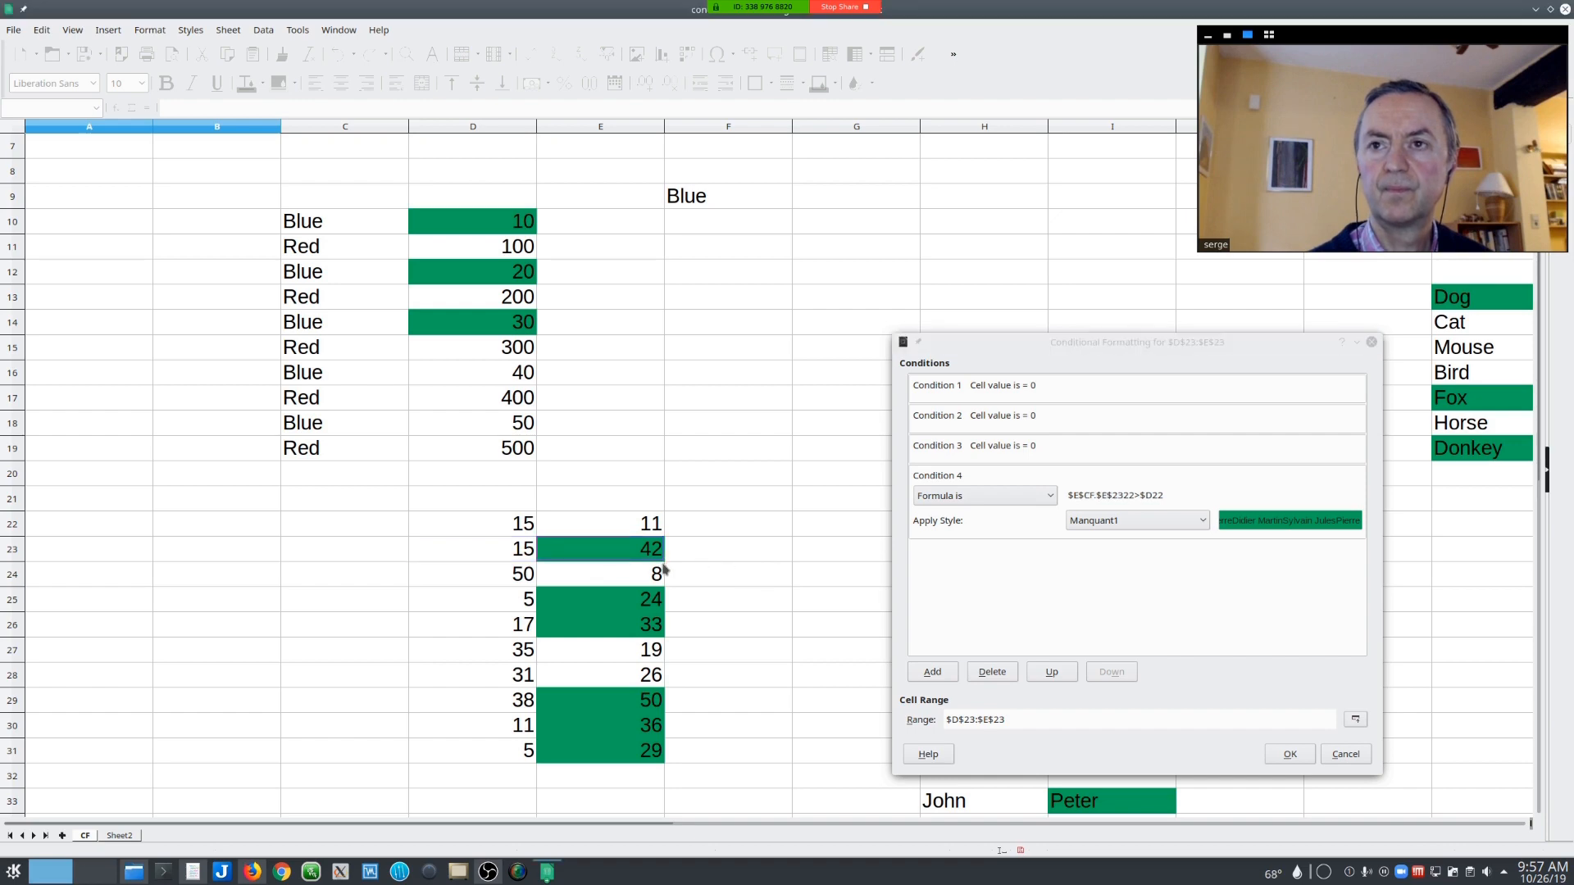
left_click(1329, 752)
left_click(980, 615)
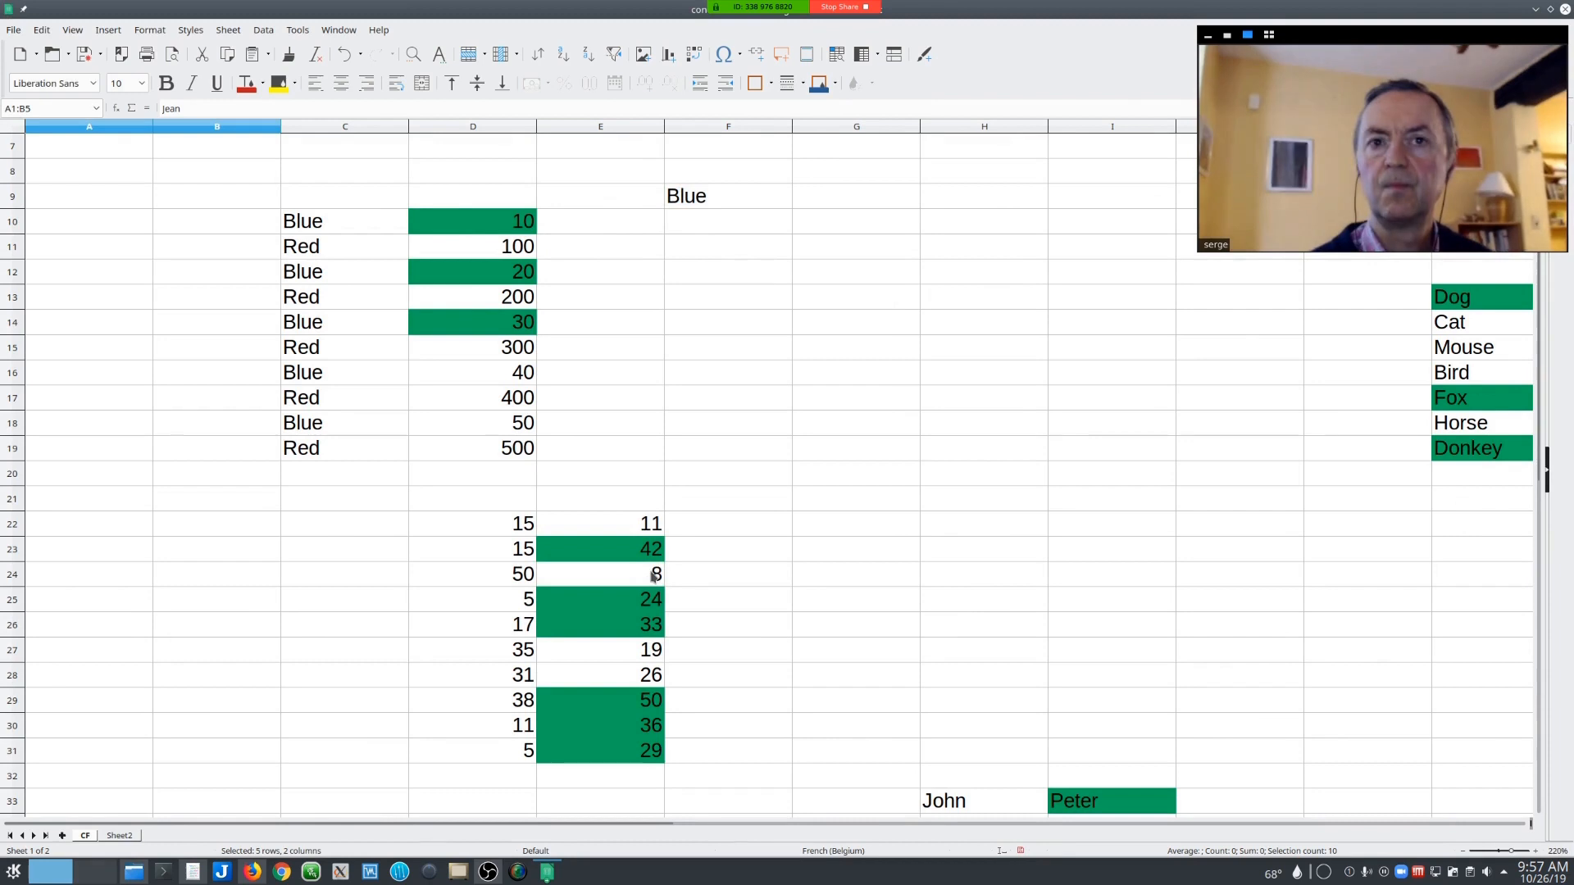
- Select E23, F23, D22 and E22 in turn to compare the values in rows 22 and 23
left_click(659, 557)
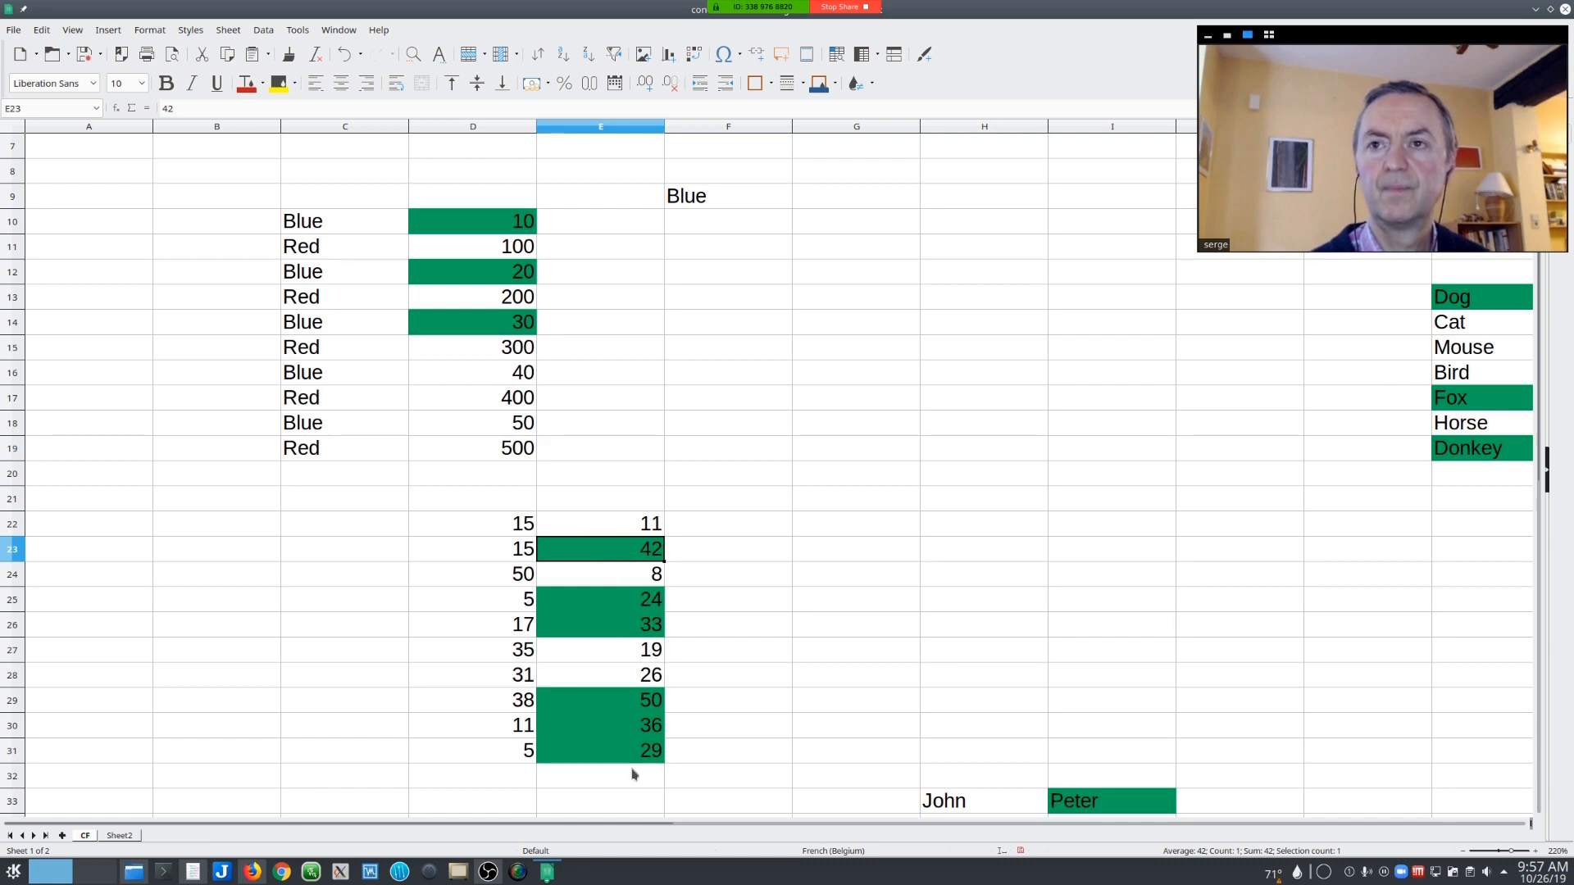
left_click(723, 559)
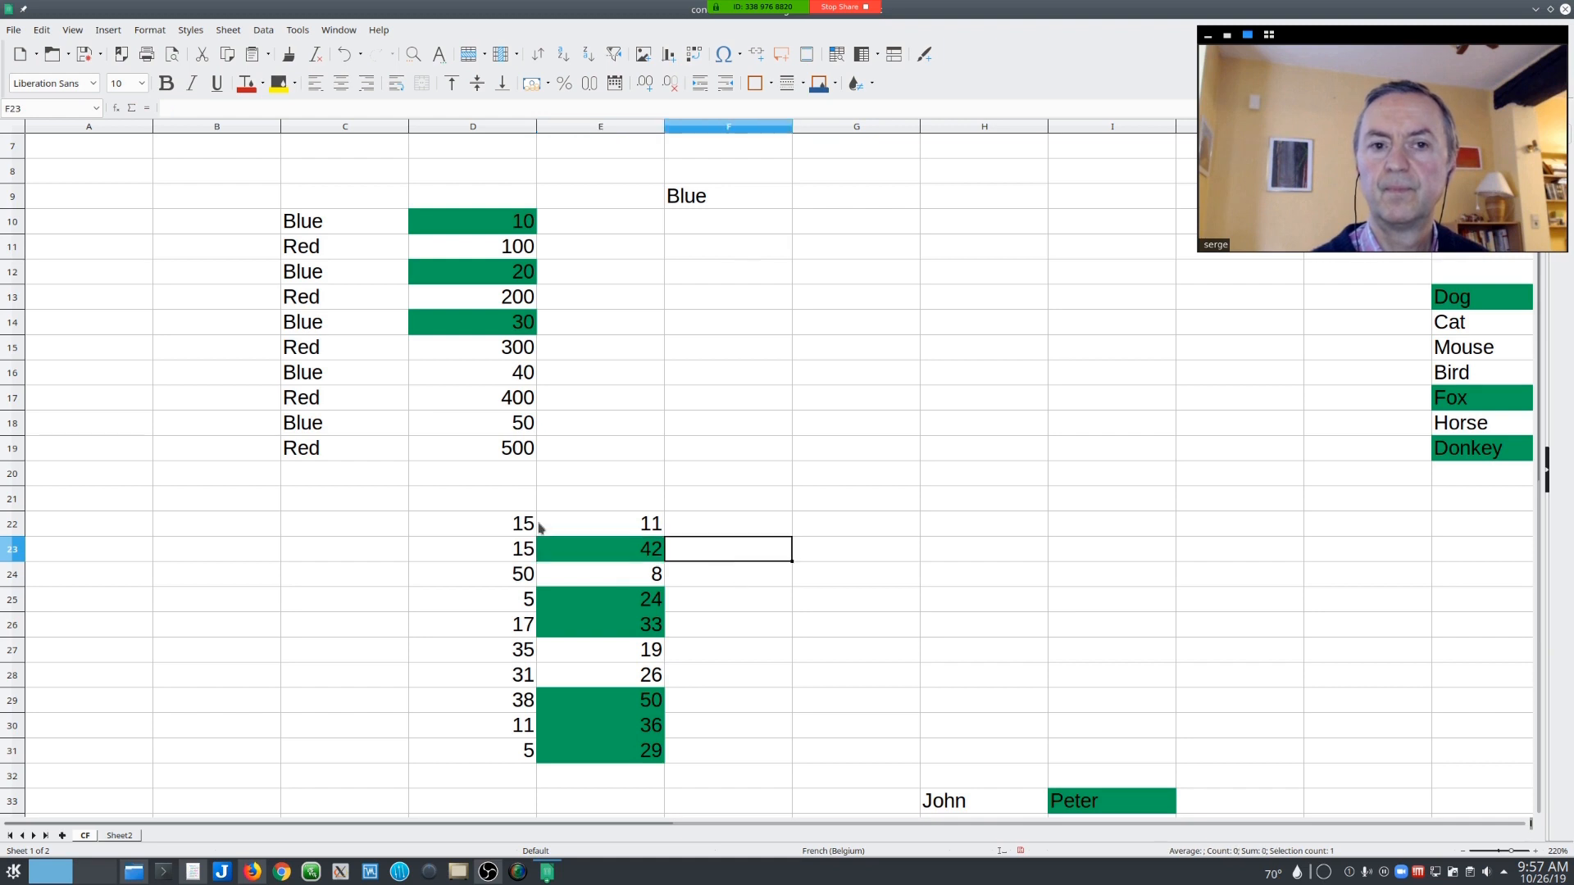
left_click(522, 527)
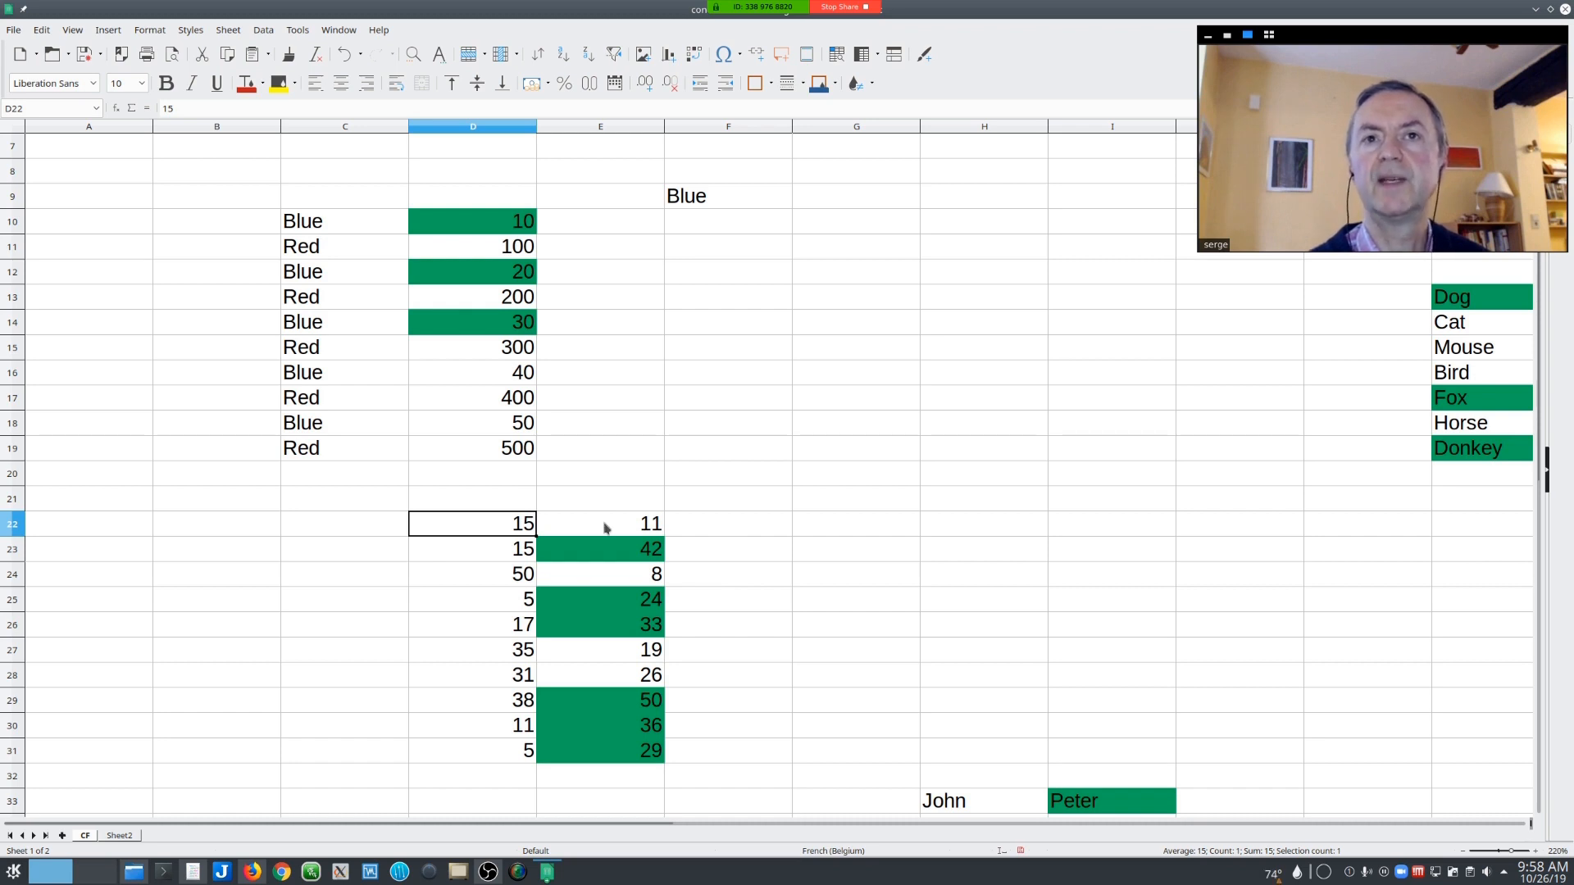
left_click(605, 528)
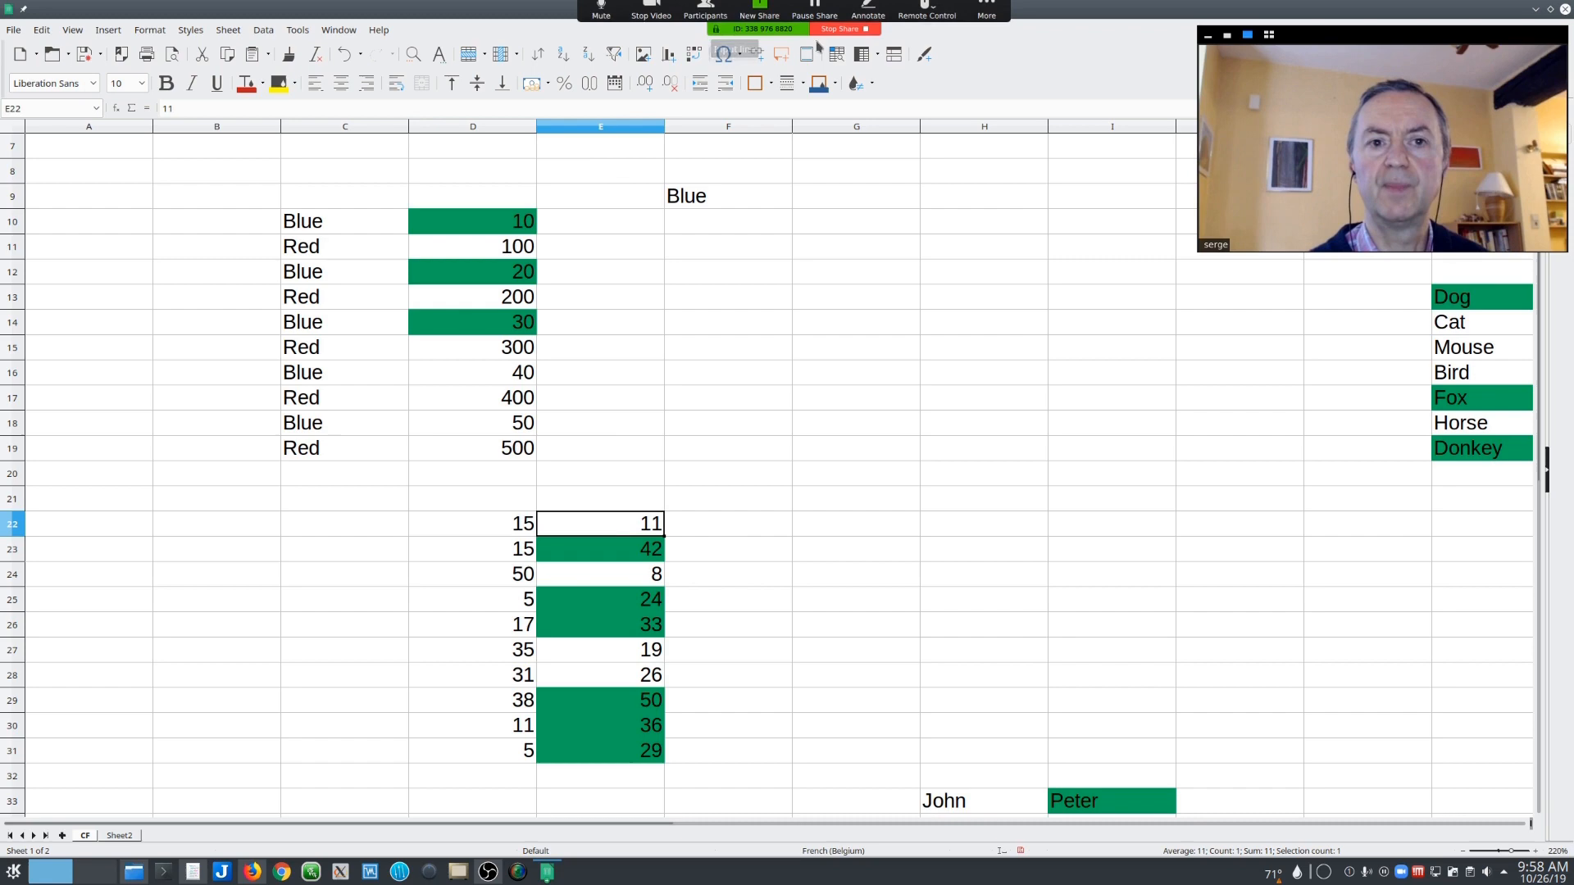
- Open the H33:I37 conditional format for editing and expand its Condition 6
left_click(873, 85)
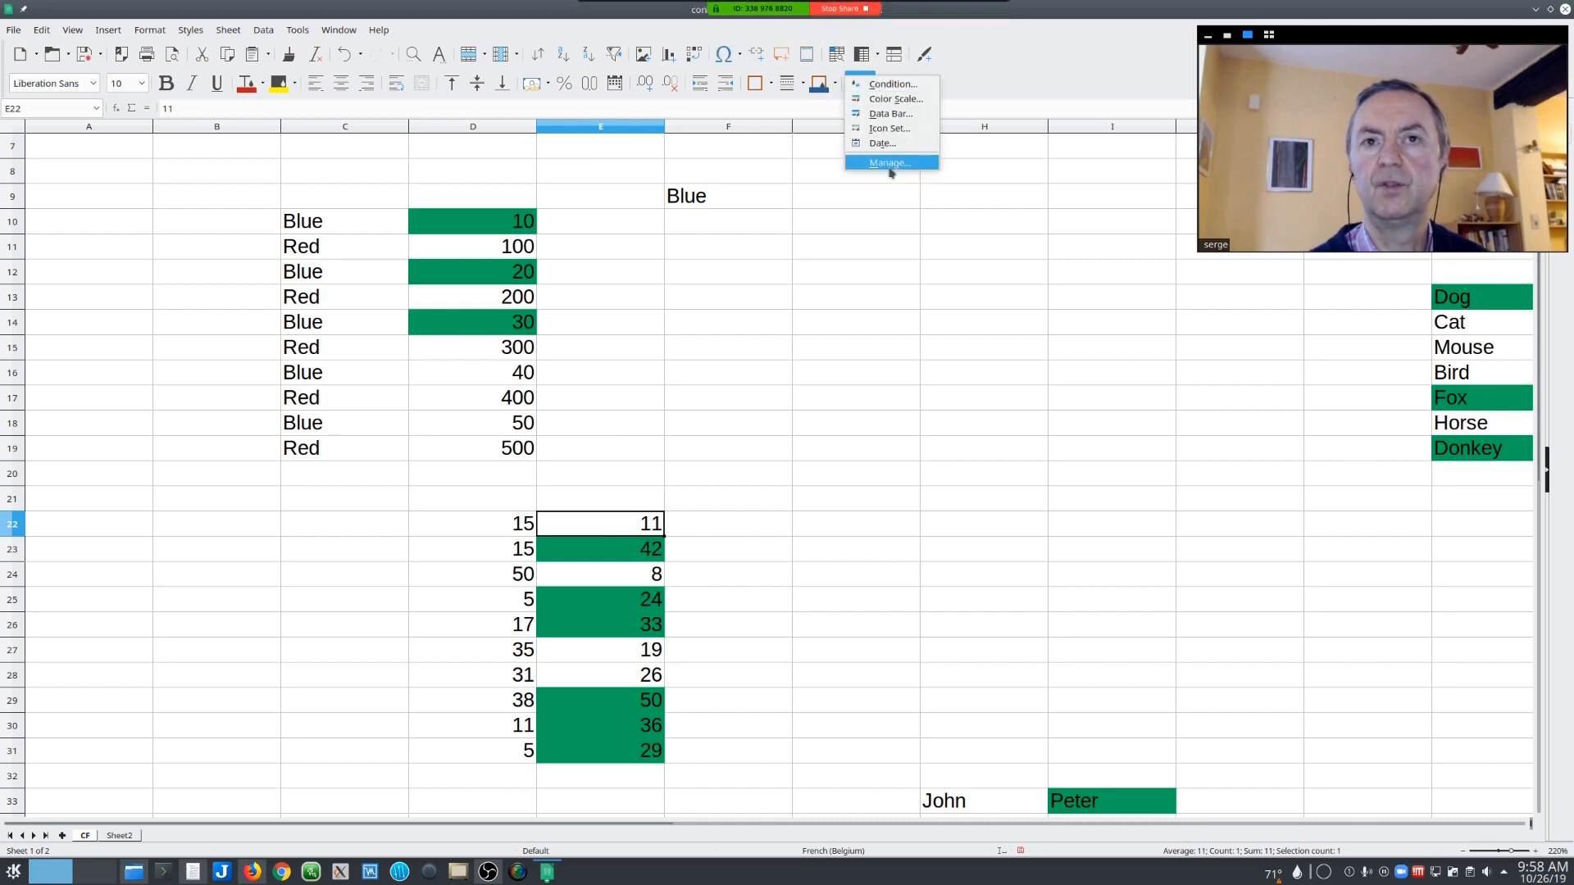
left_click(889, 168)
left_click(579, 300)
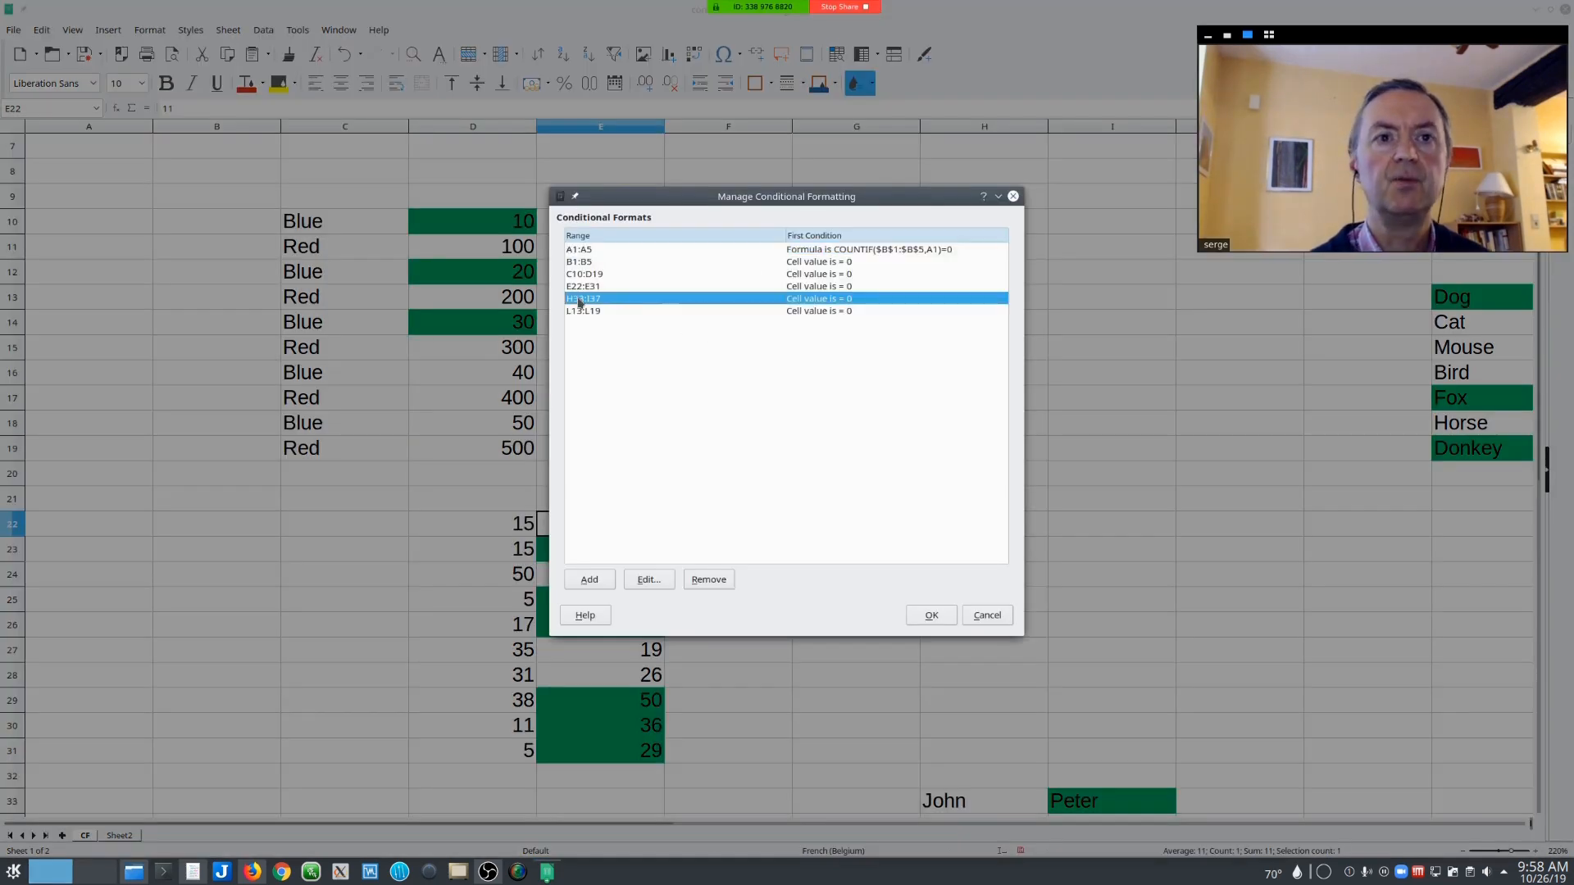
double_click(579, 300)
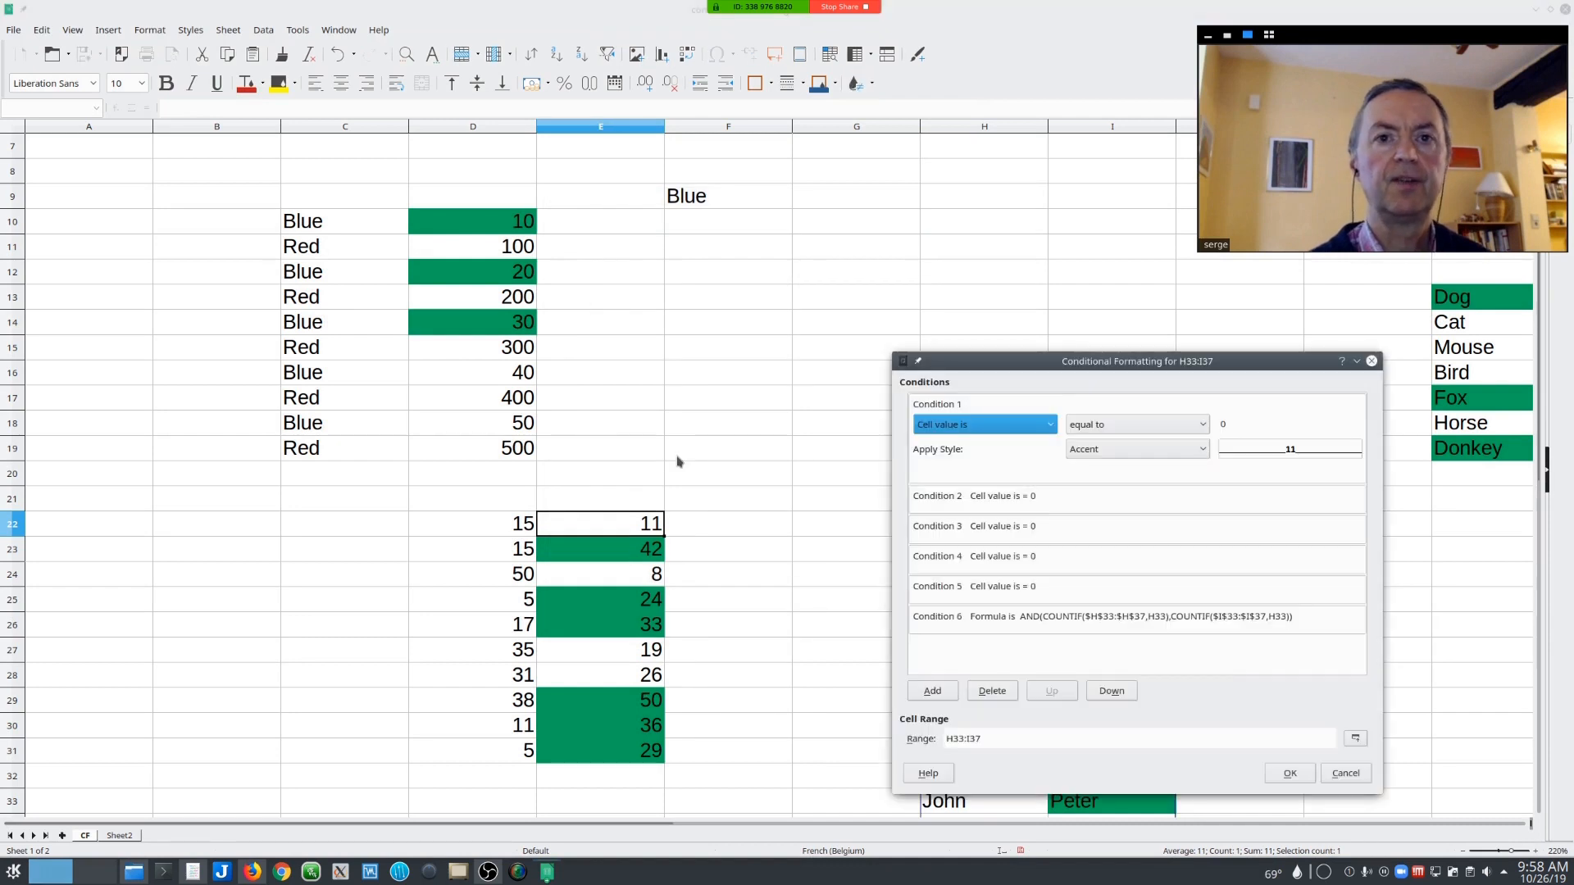
left_click(1074, 616)
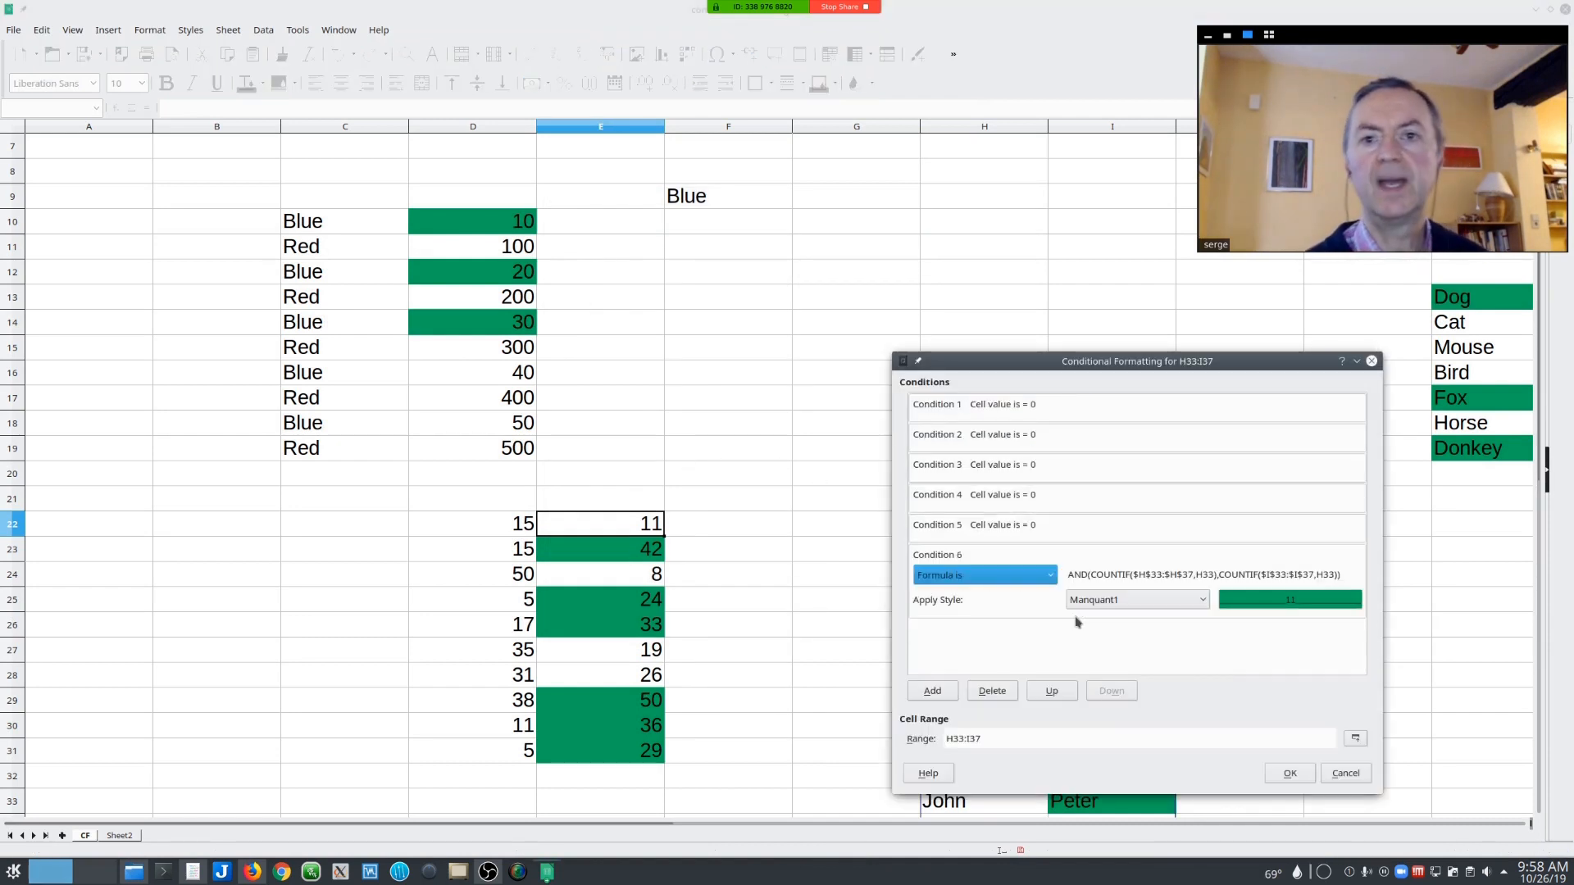
- Replace Kate's text with Condition 6's formula AND(COUNTIF($H$33:$H$37,H33),COUNTIF($I$33:$I$37,H33))
triple_click(1103, 576)
key("ctrl+c")
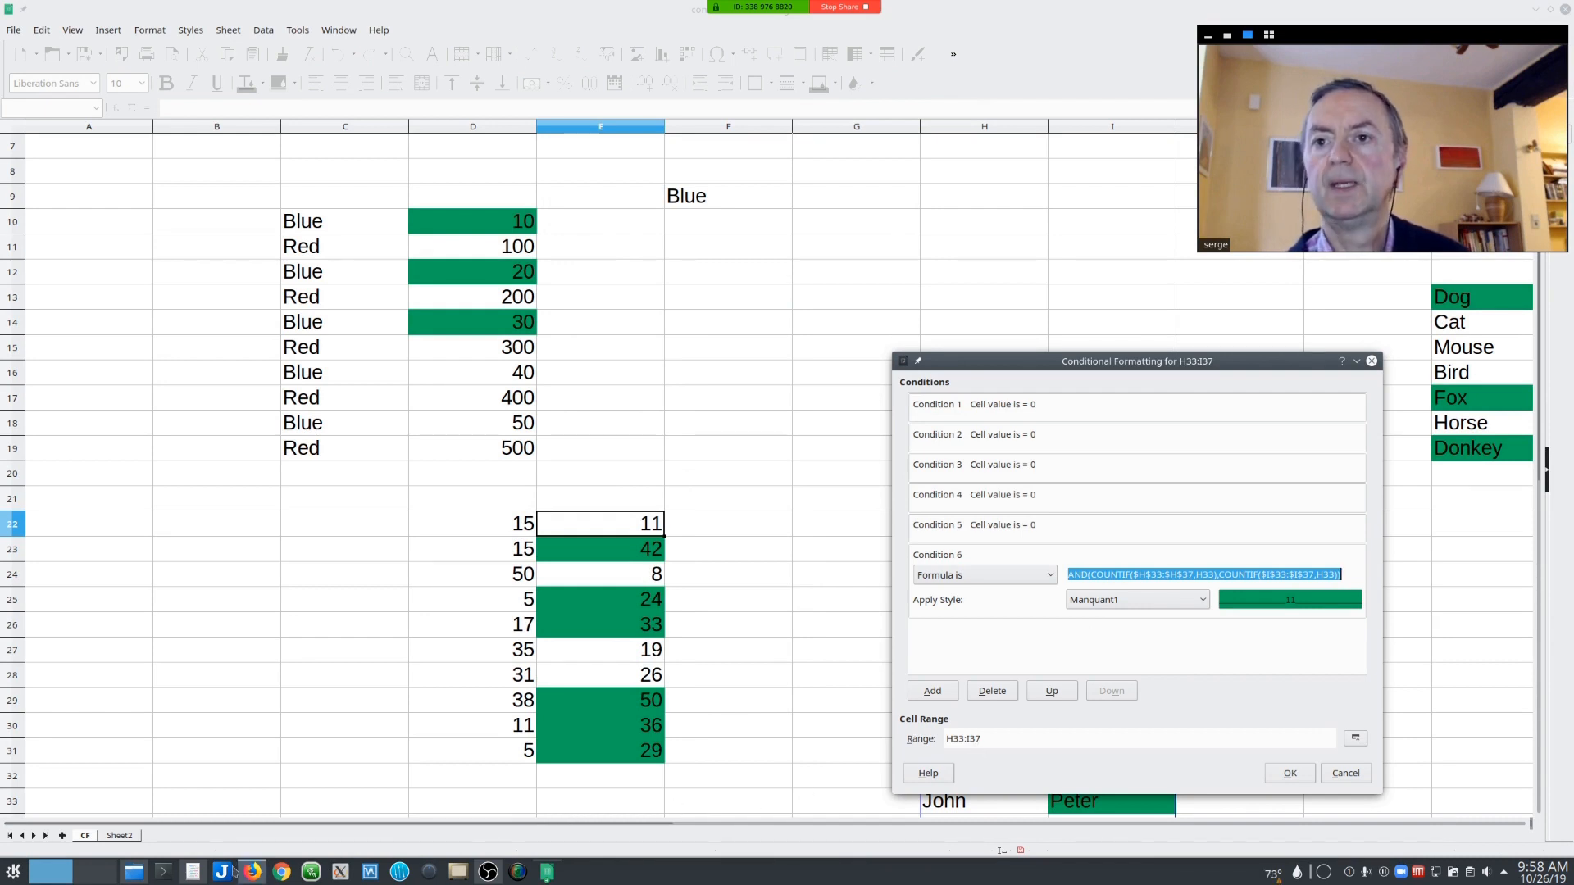
left_click(193, 871)
key("ctrl+a")
key("ctrl+v")
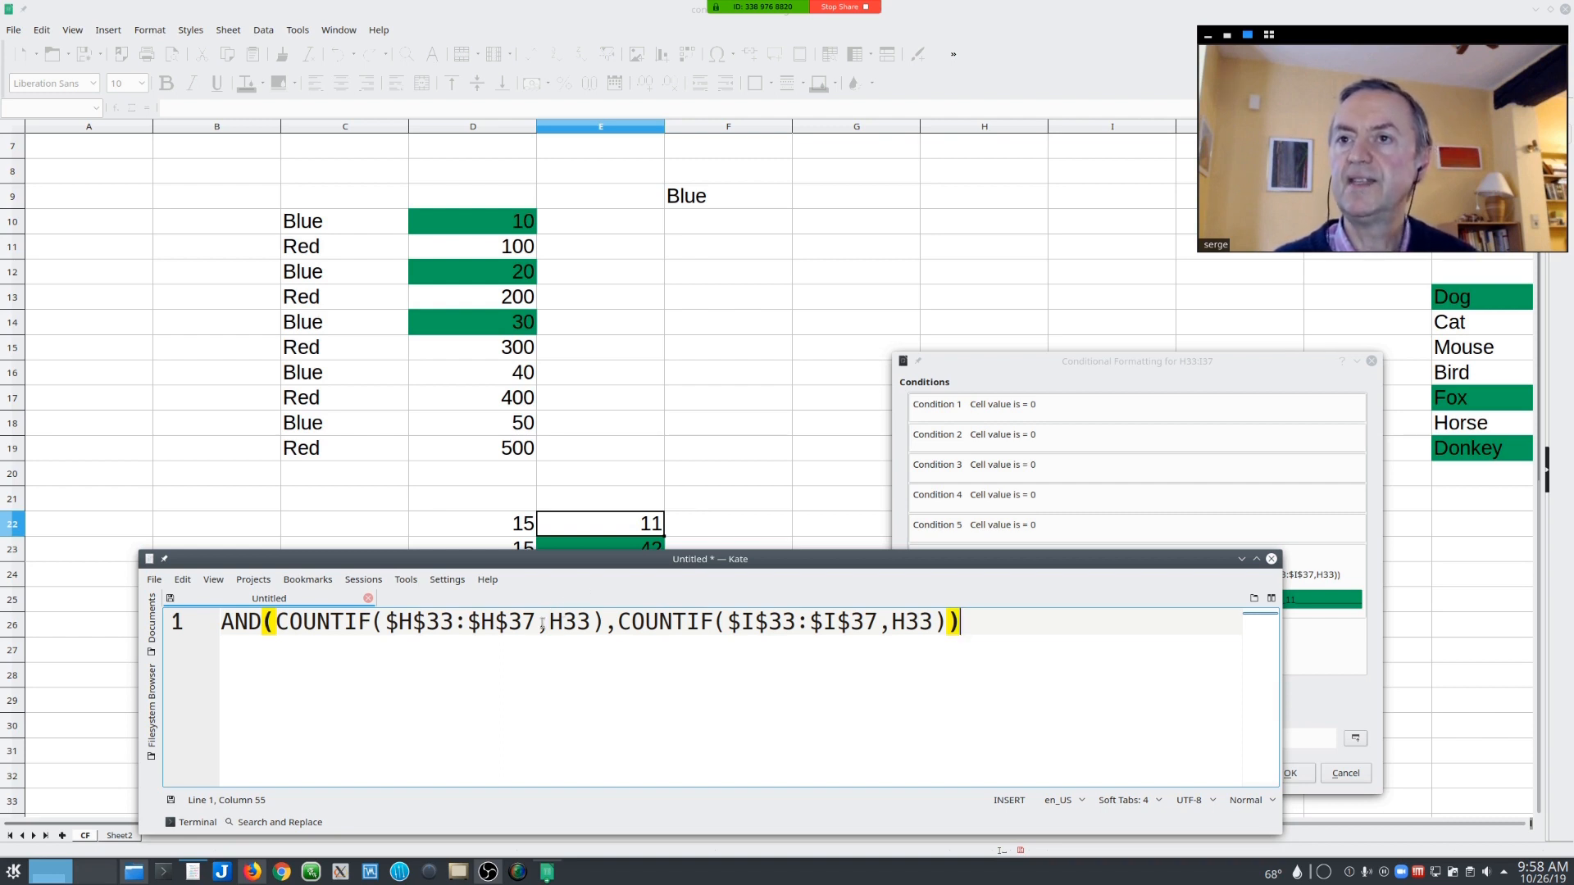
- Highlight the H and I column letters and the H33 criterion in Kate's COUNTIF formula, and minimize Kate
double_click(748, 622)
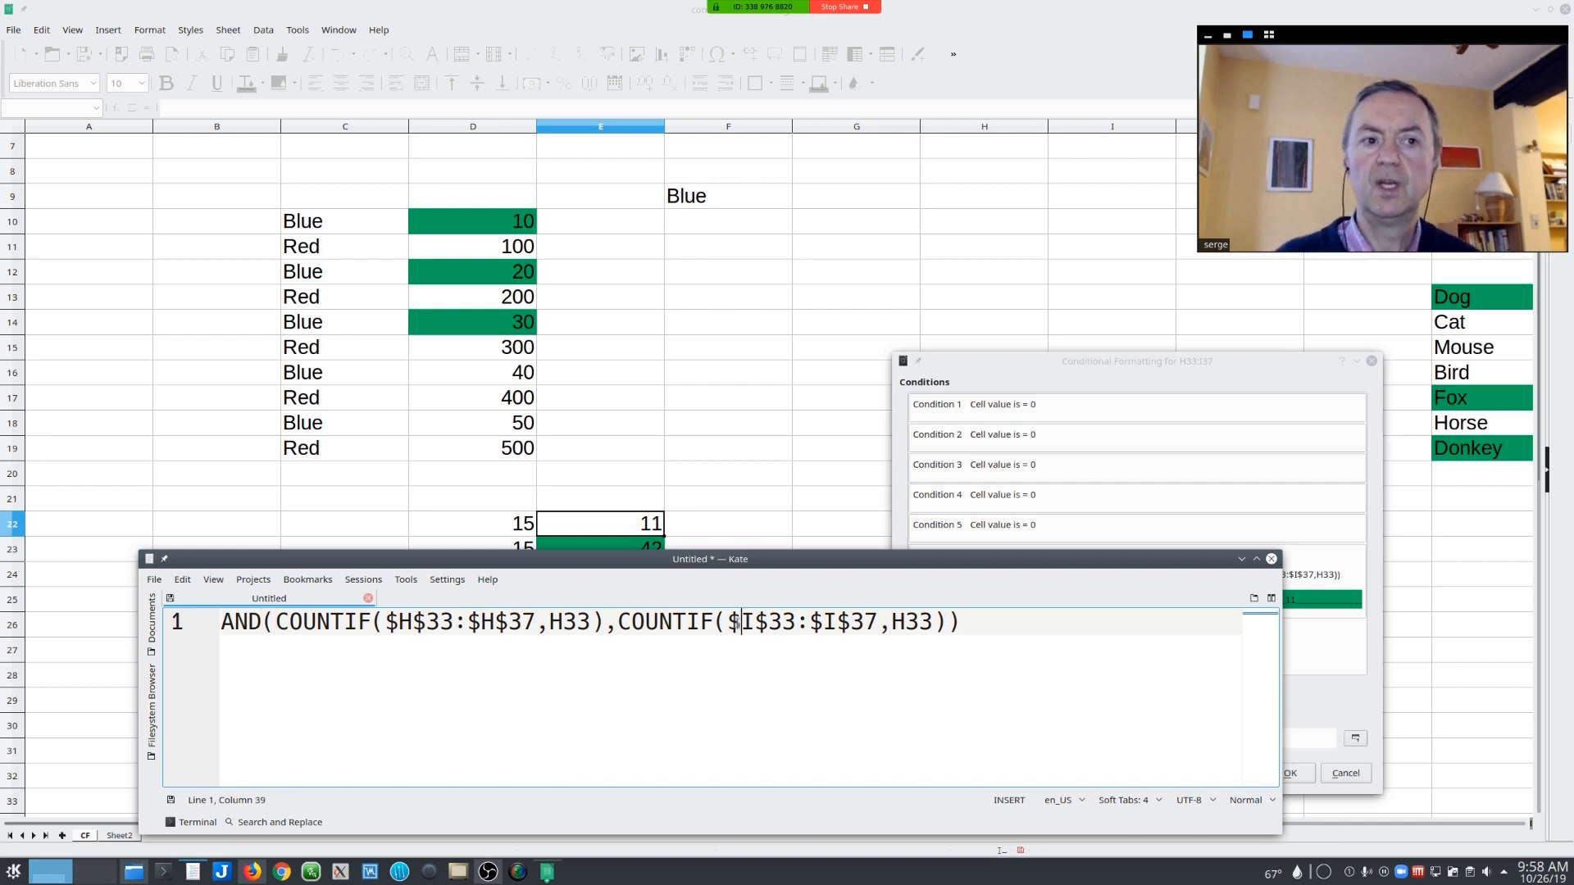
double_click(405, 622)
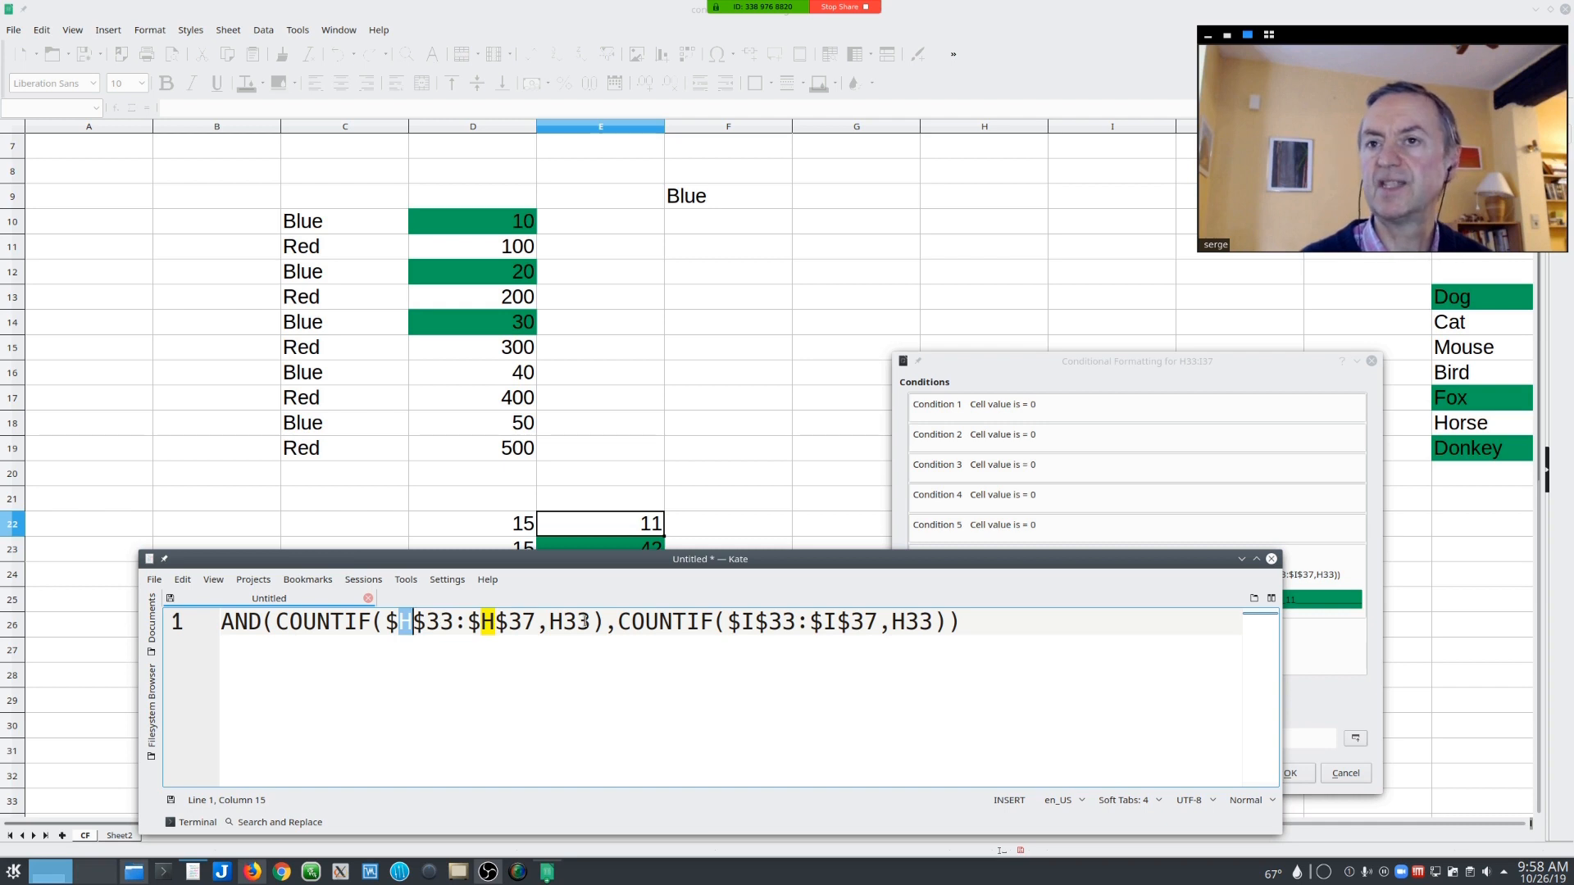
left_click_drag(564, 621, 587, 623)
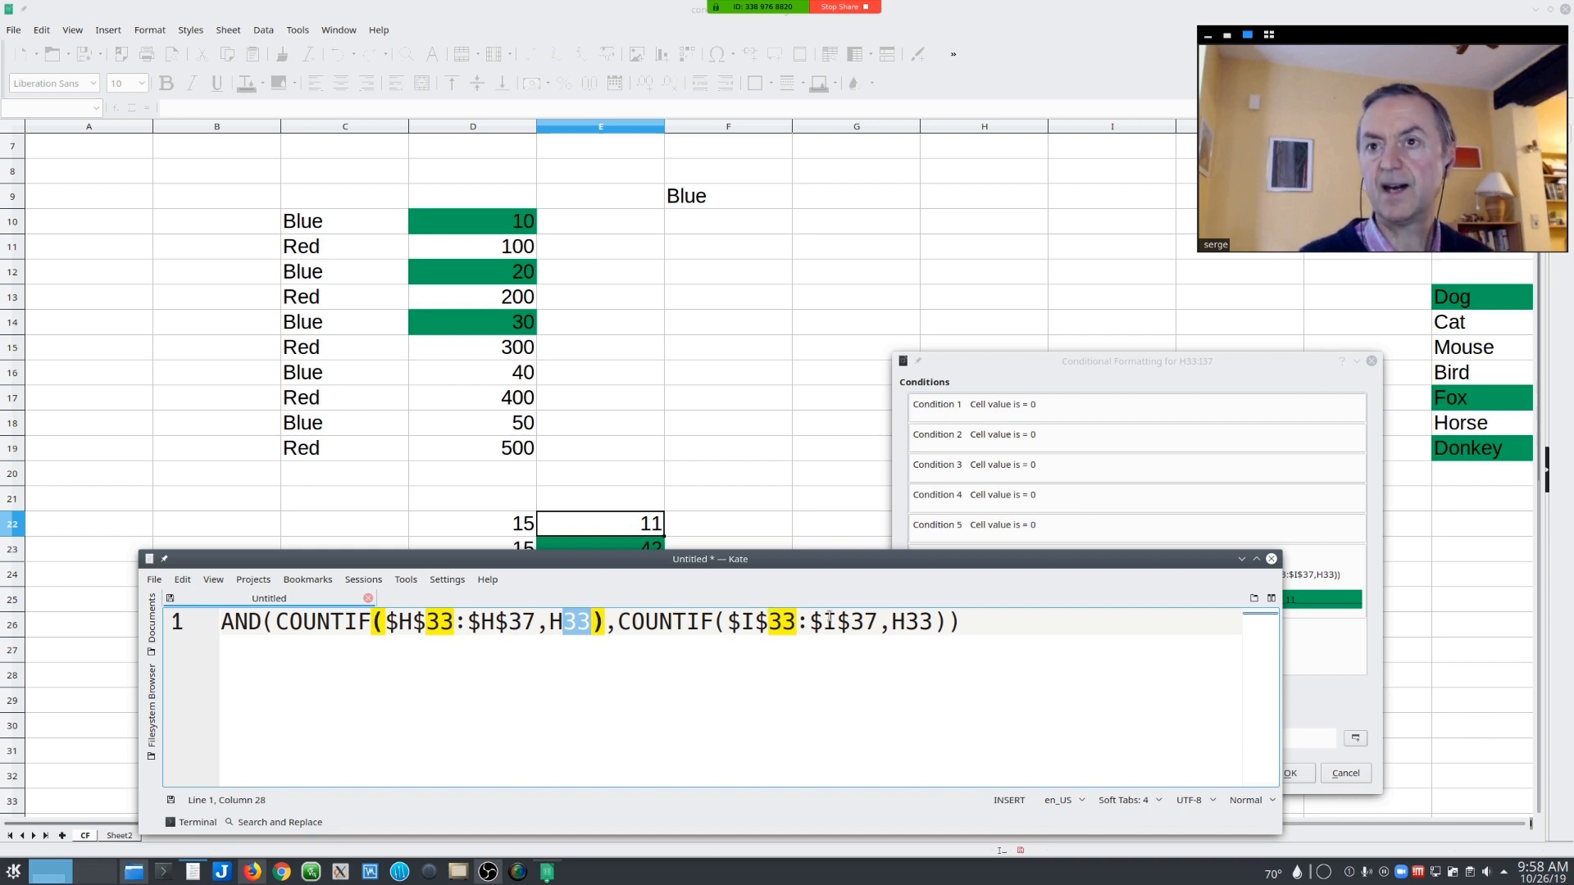
left_click(749, 621)
key("shift+Left")
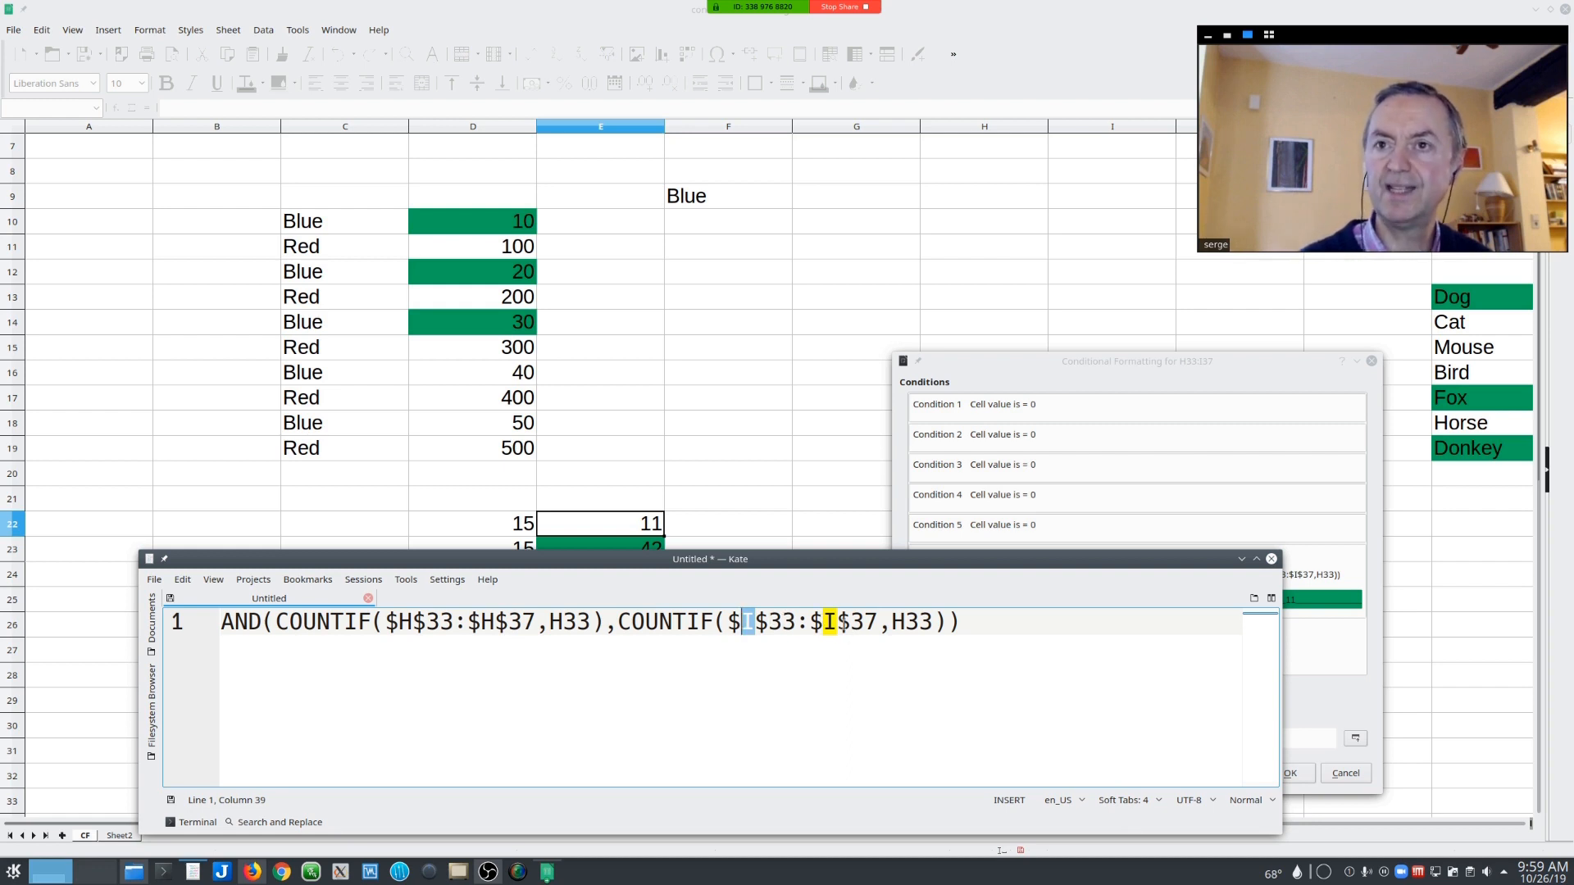
left_click_drag(549, 620, 591, 621)
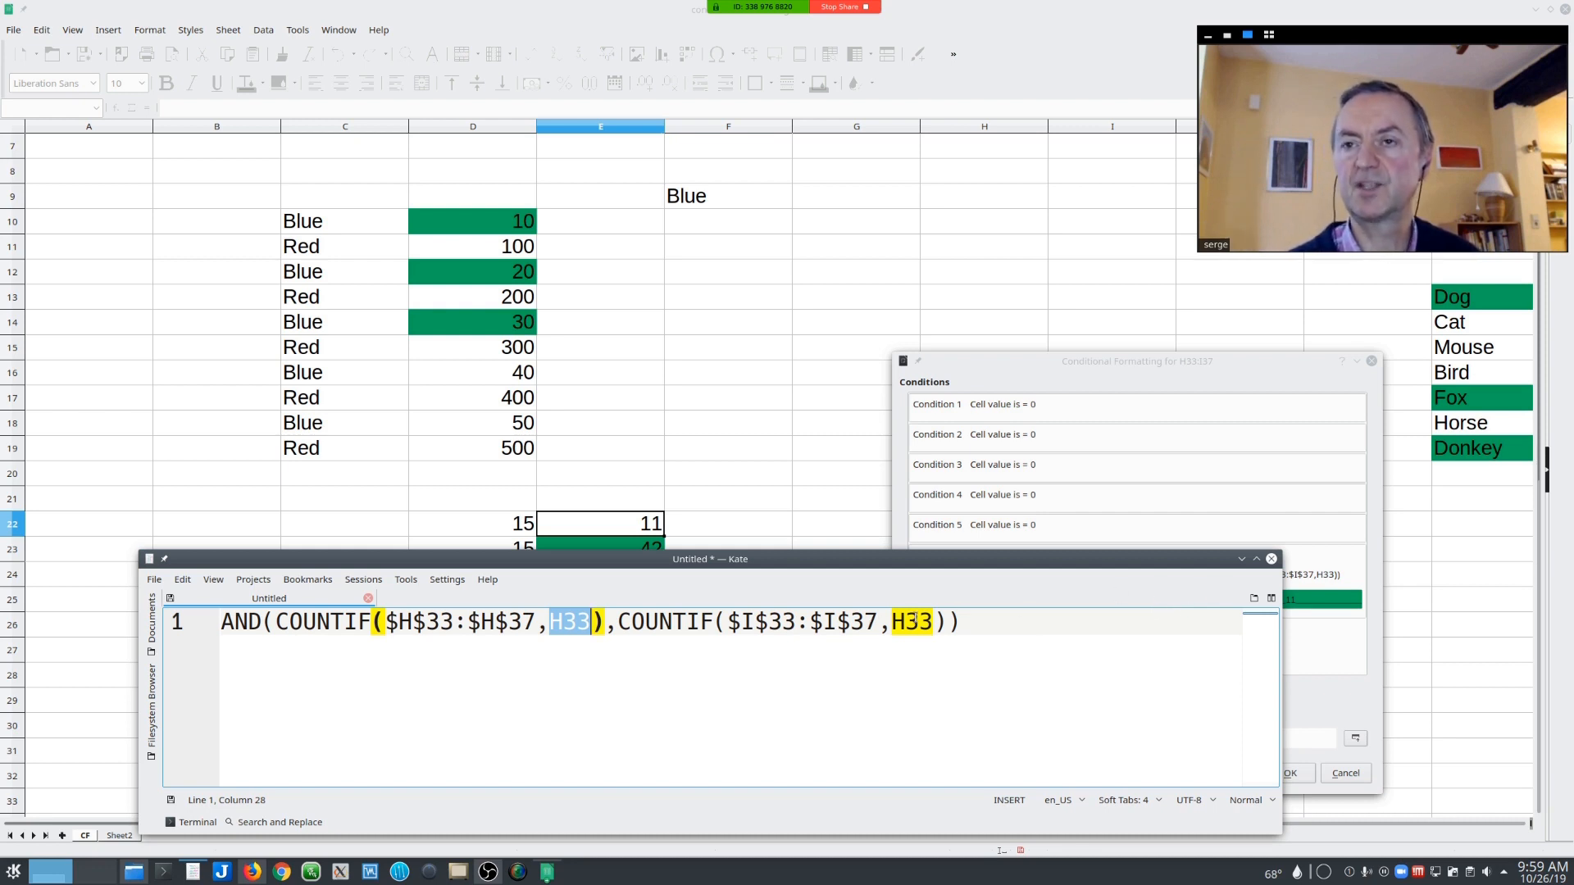
left_click(1242, 562)
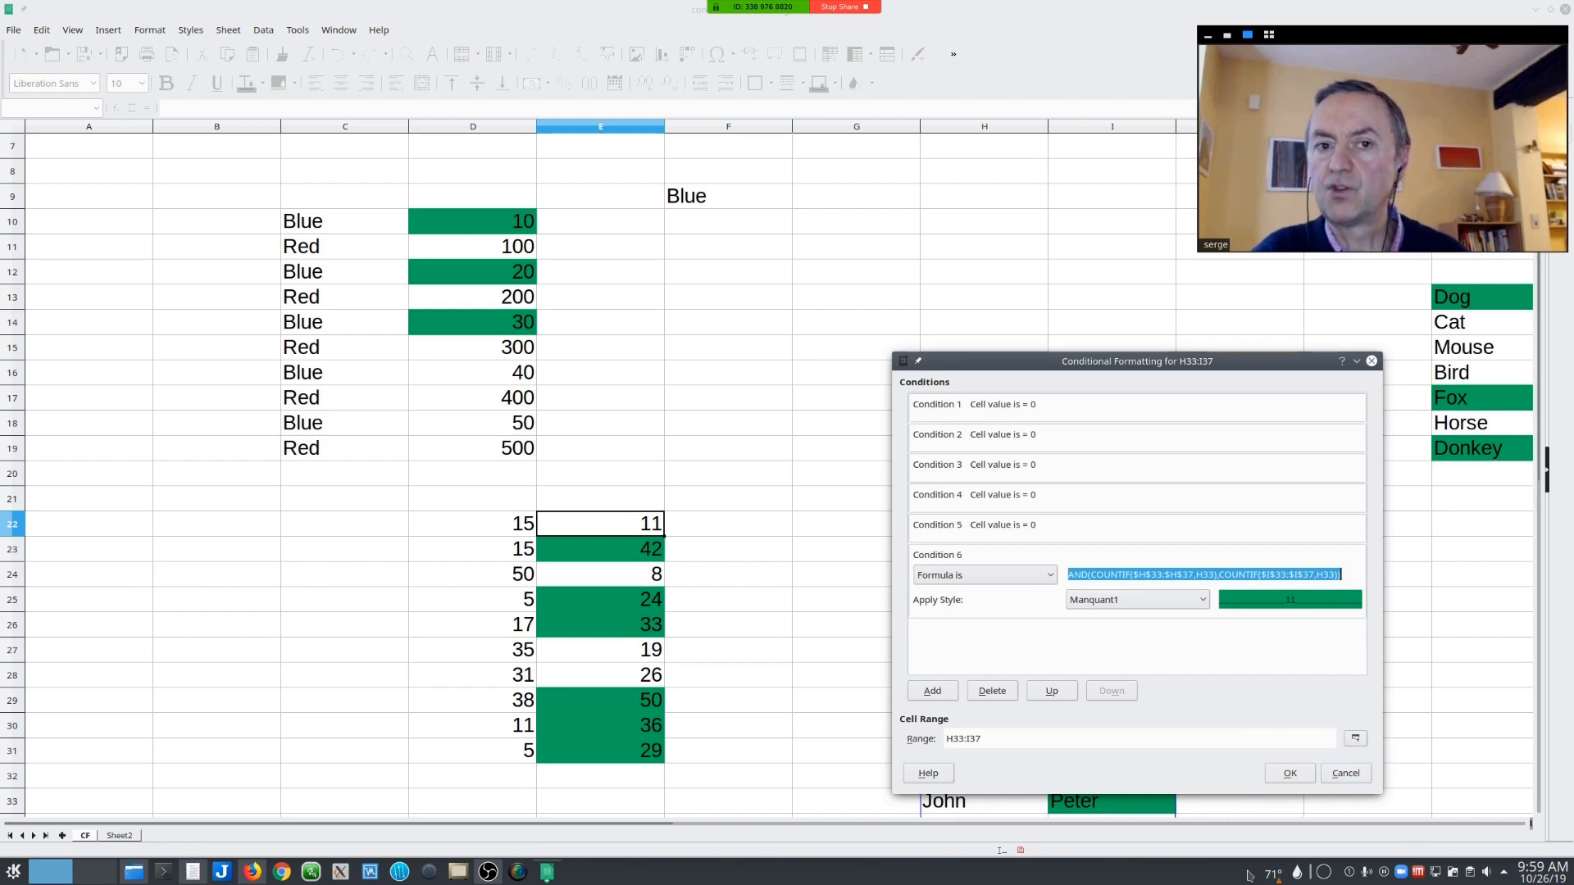
- Examine the name lists in H33:I37 and close the conditional formatting dialogs without saving changes
left_click_drag(299, 822, 554, 840)
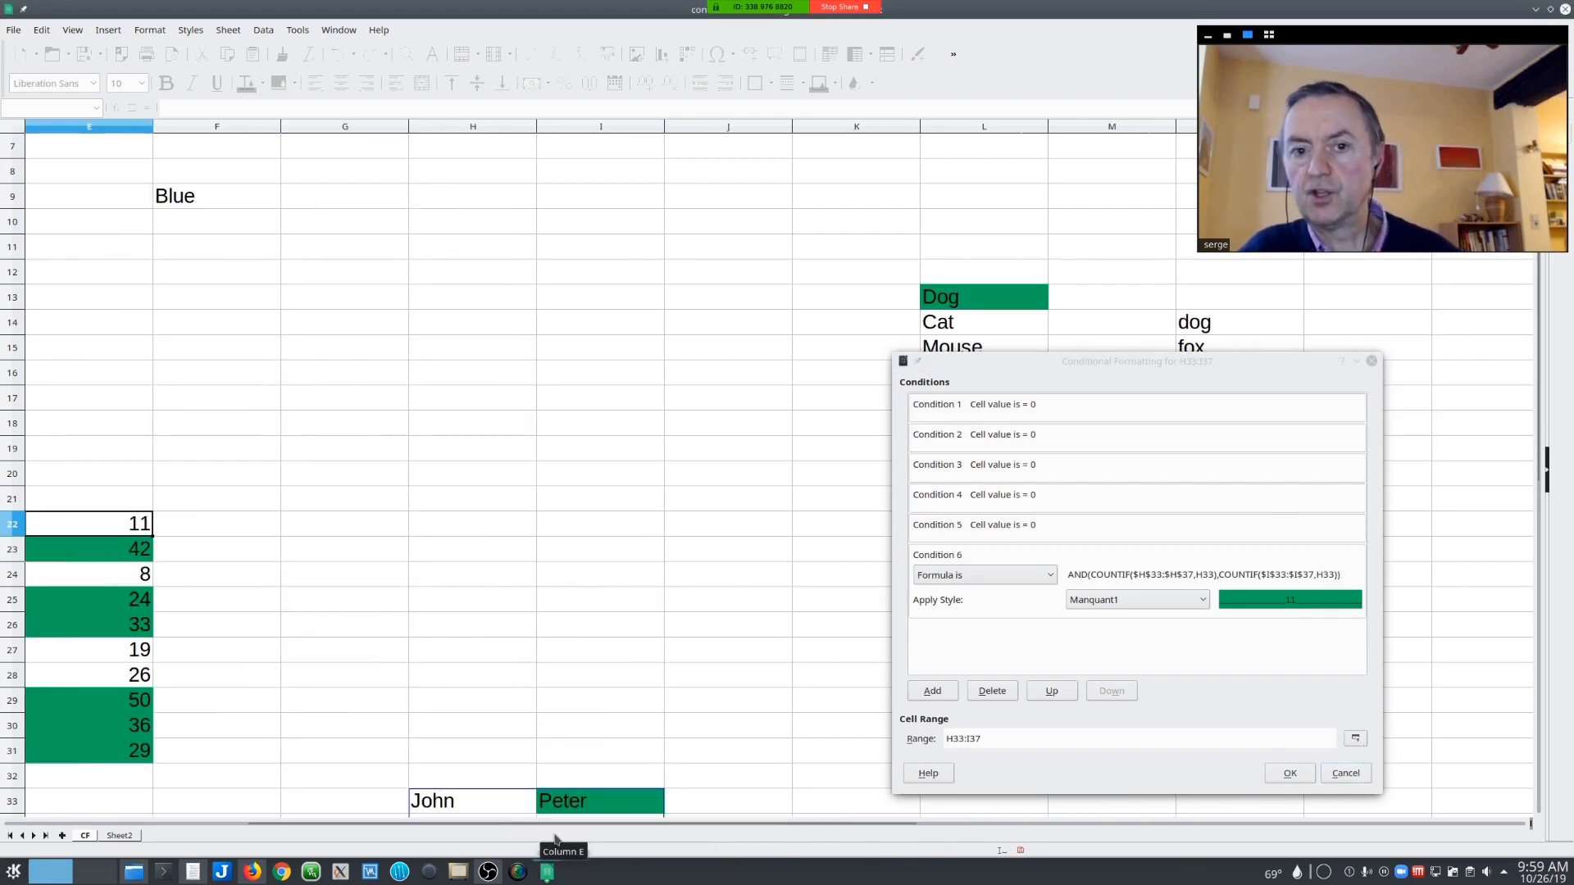
scroll(640, 537, "down", 8)
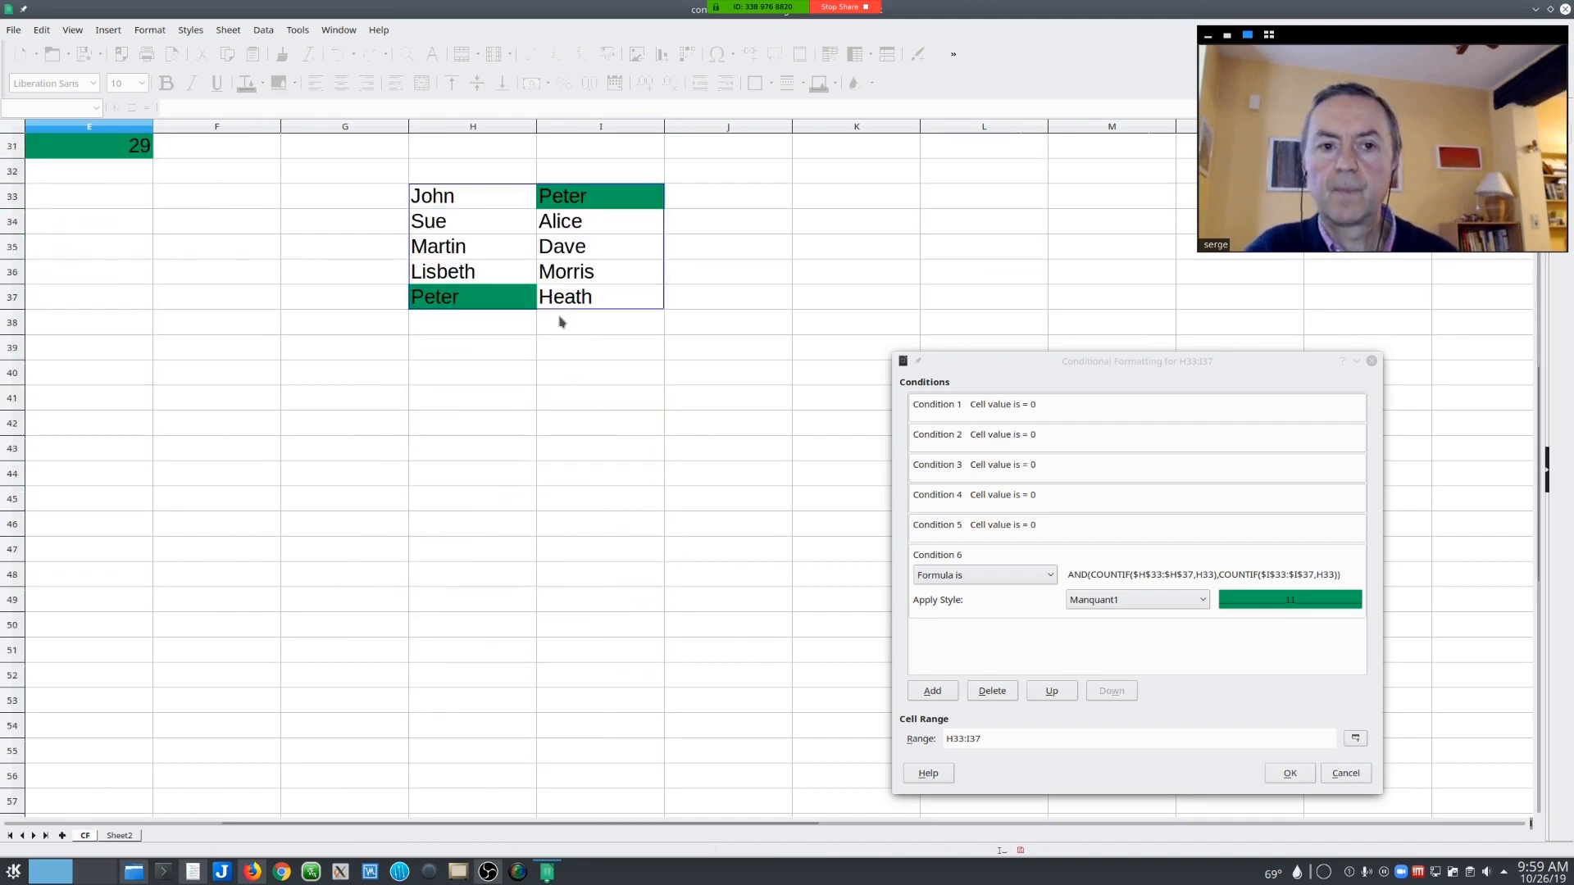
left_click(1381, 789)
left_click(1367, 780)
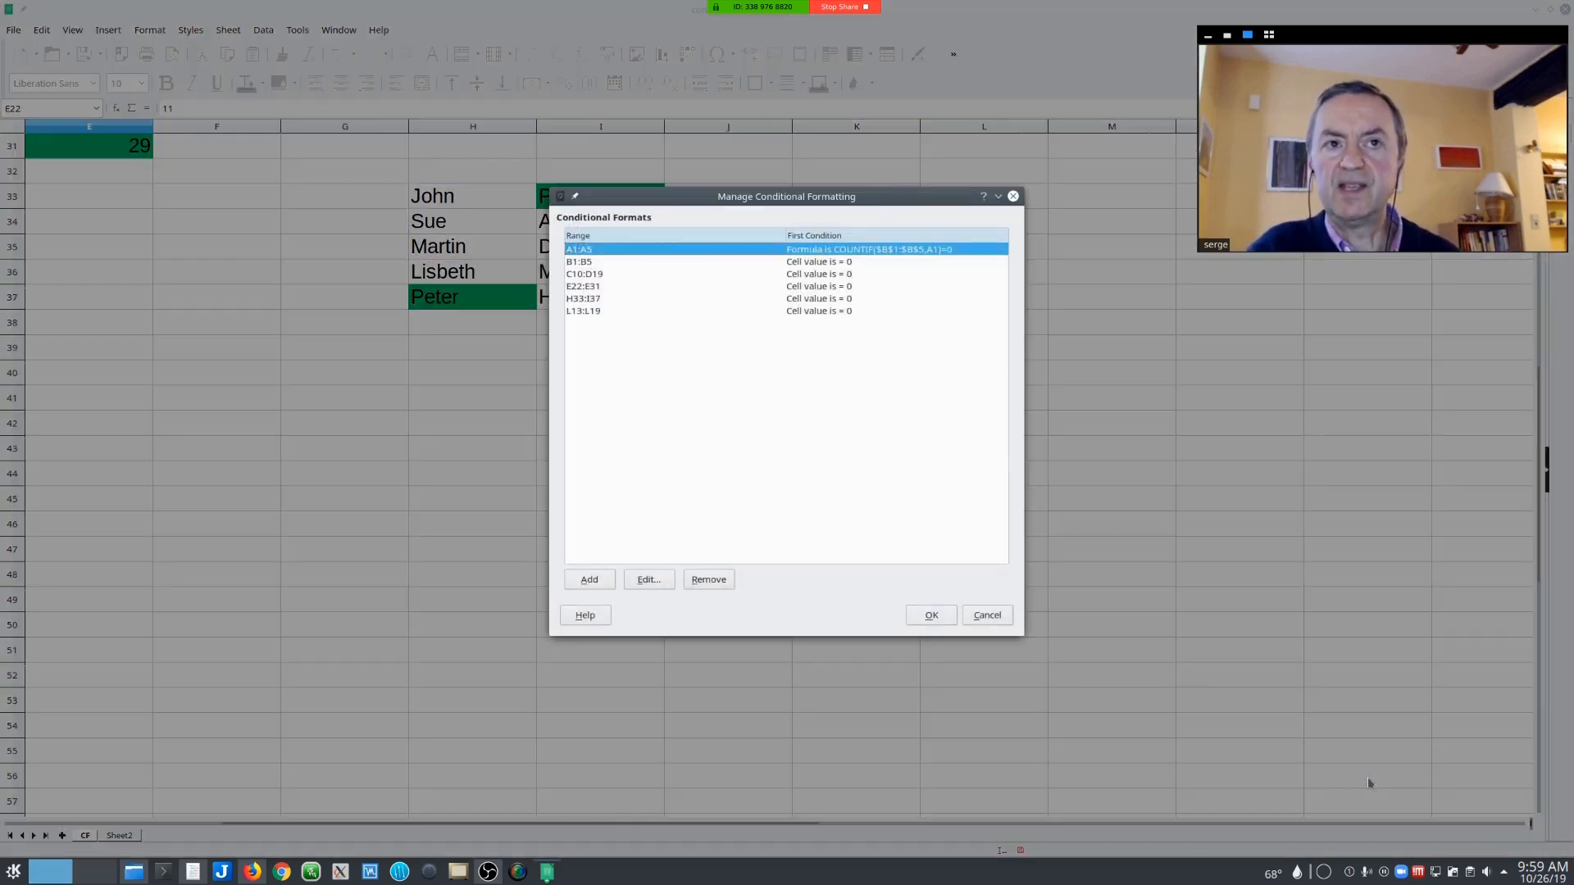
left_click(1001, 615)
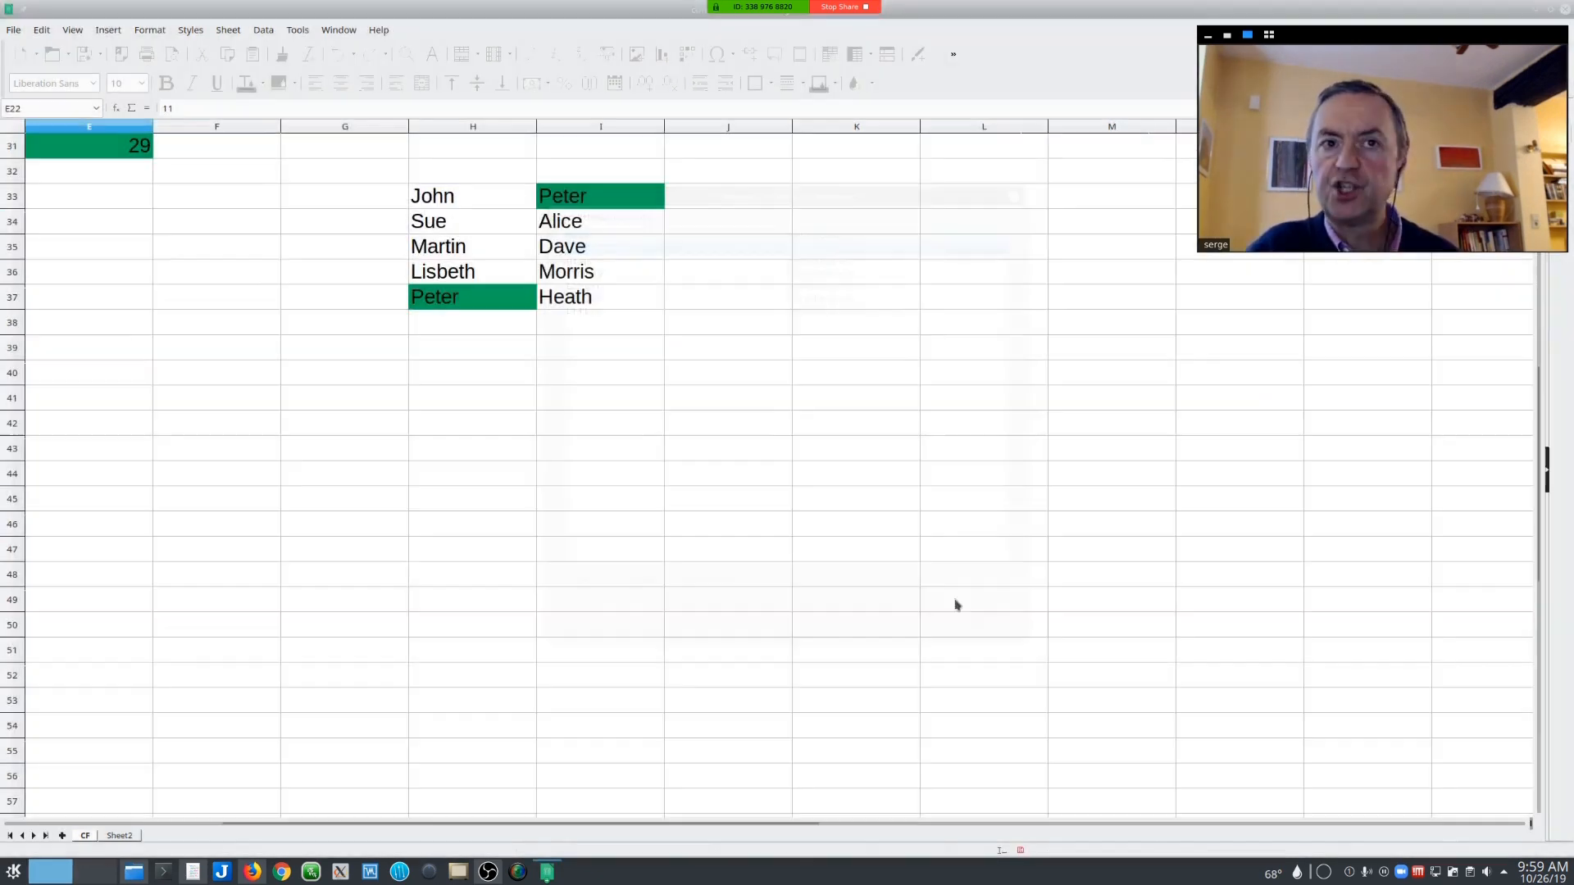
- Examine the matching name cells I33 and H37, and switch to Kate to review the AND and COUNTIF formula
left_click(553, 201)
left_click(480, 301)
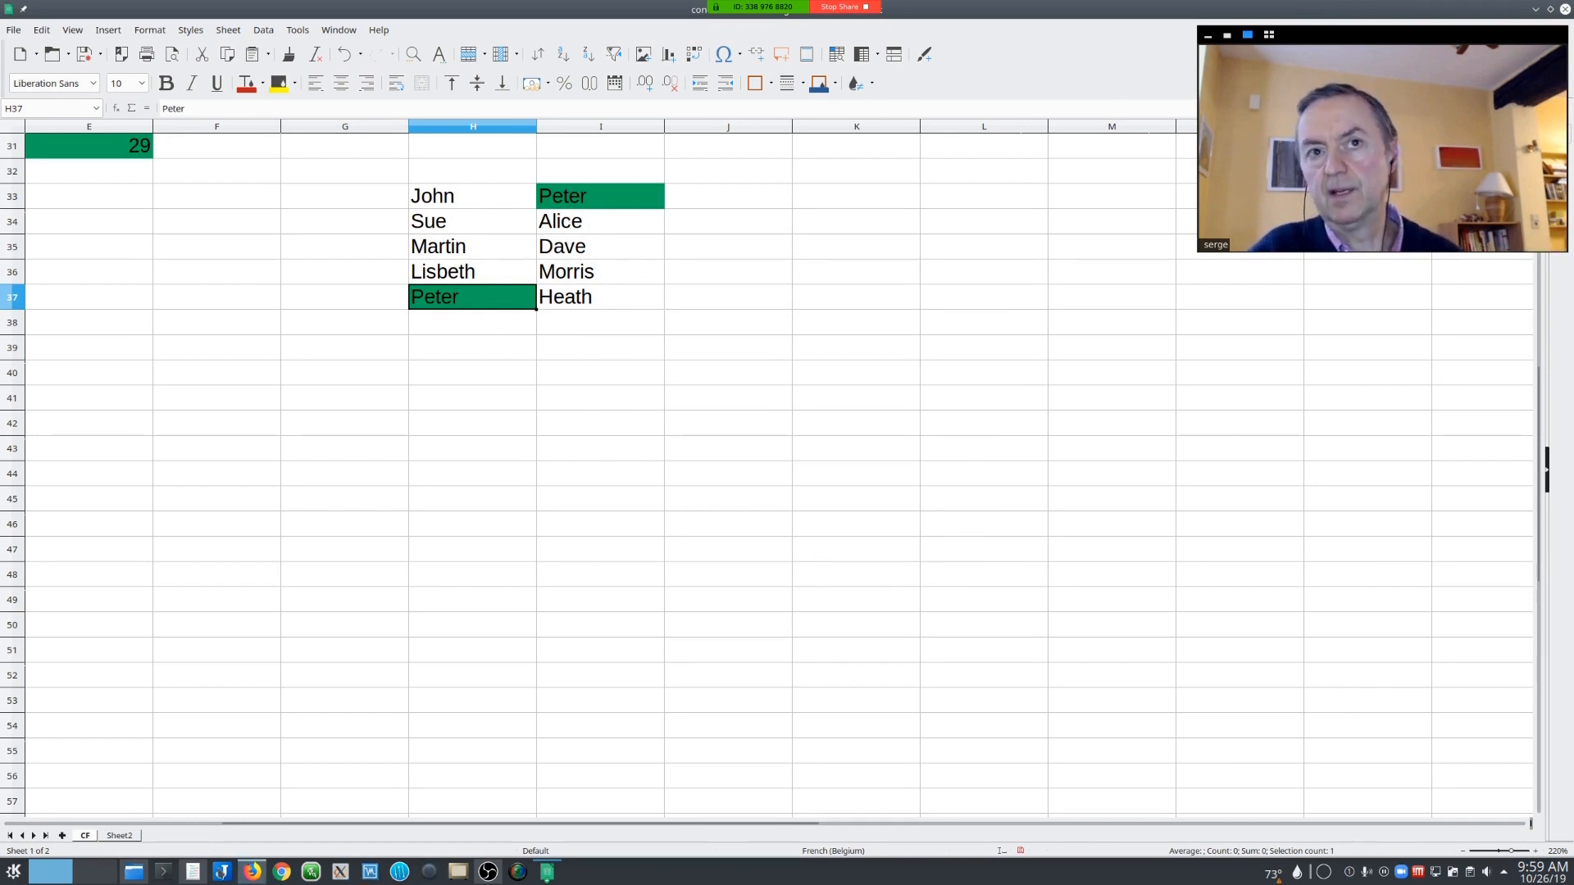
left_click(193, 872)
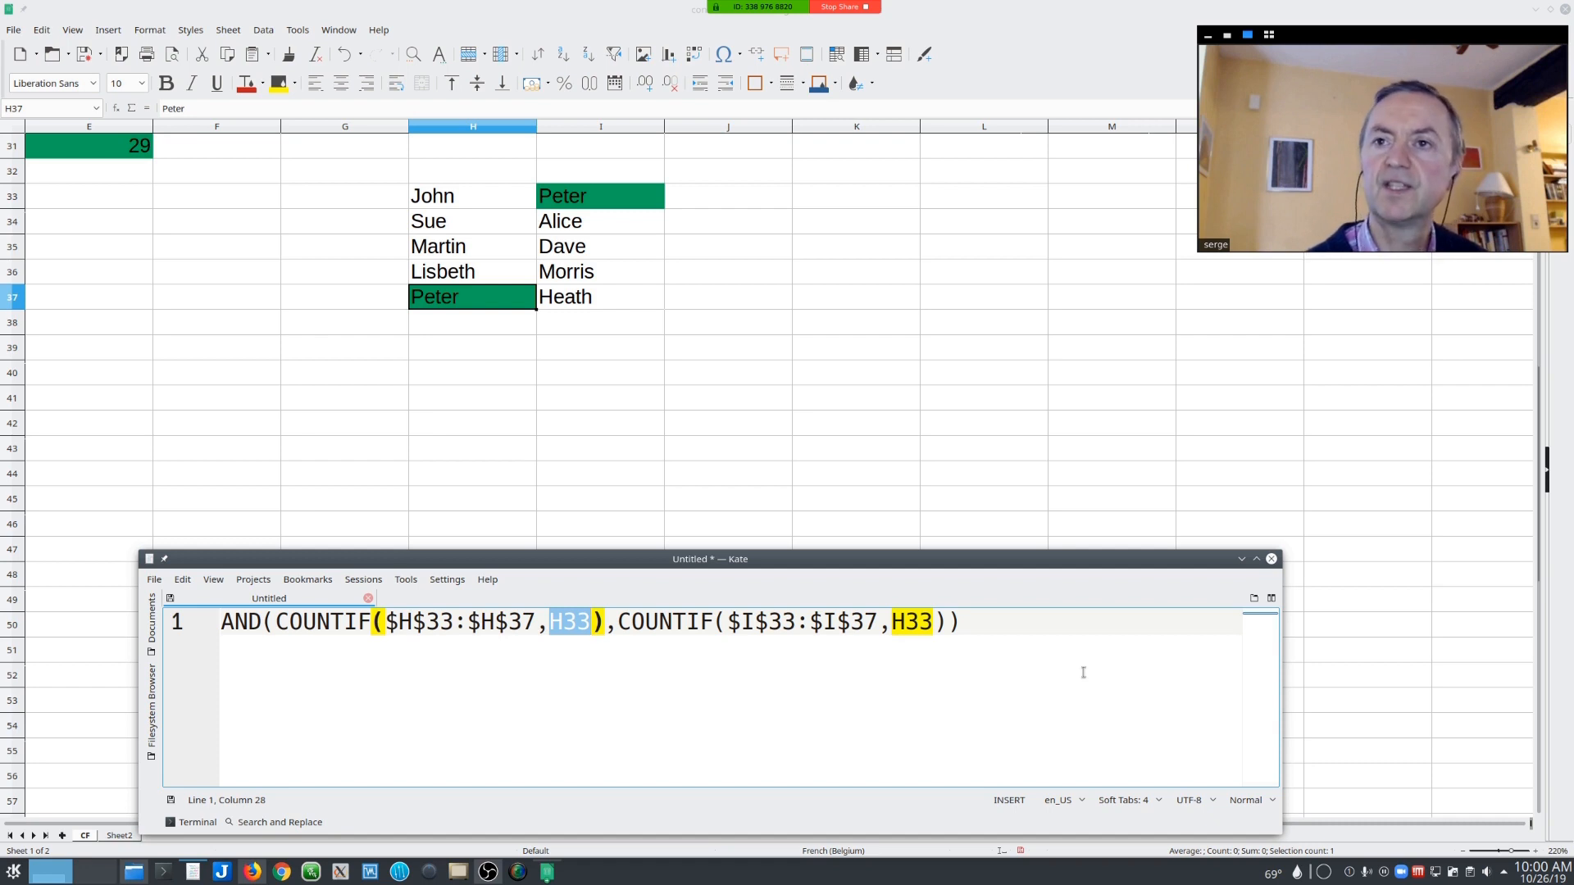
- Open the L13:L19 conditional format for editing and expand its Condition 7
left_click(867, 85)
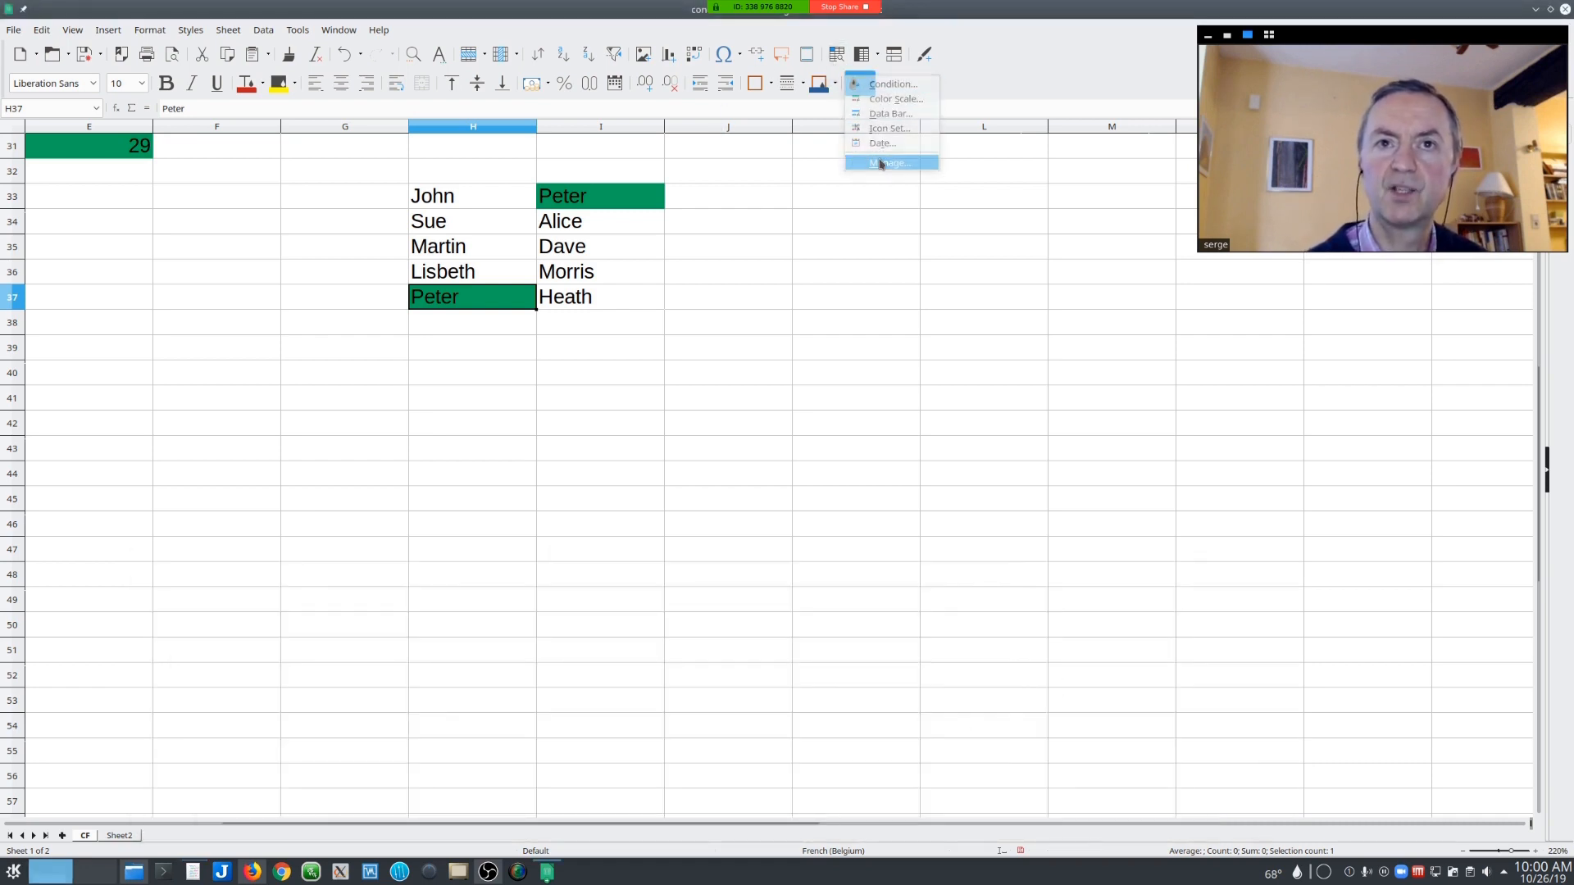
left_click(882, 165)
double_click(615, 314)
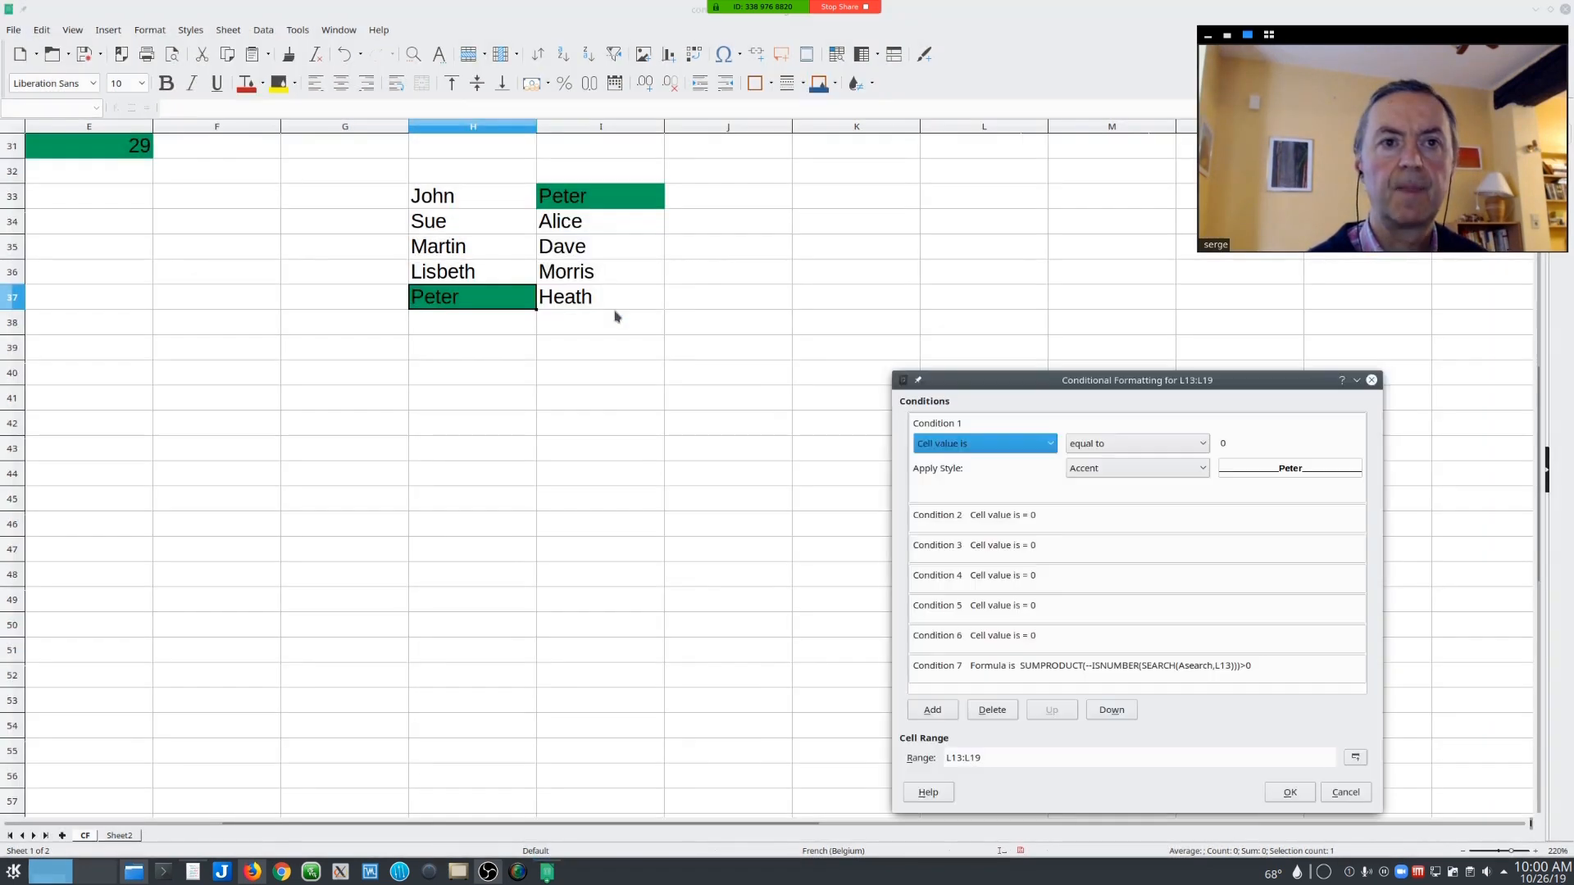
left_click(1052, 668)
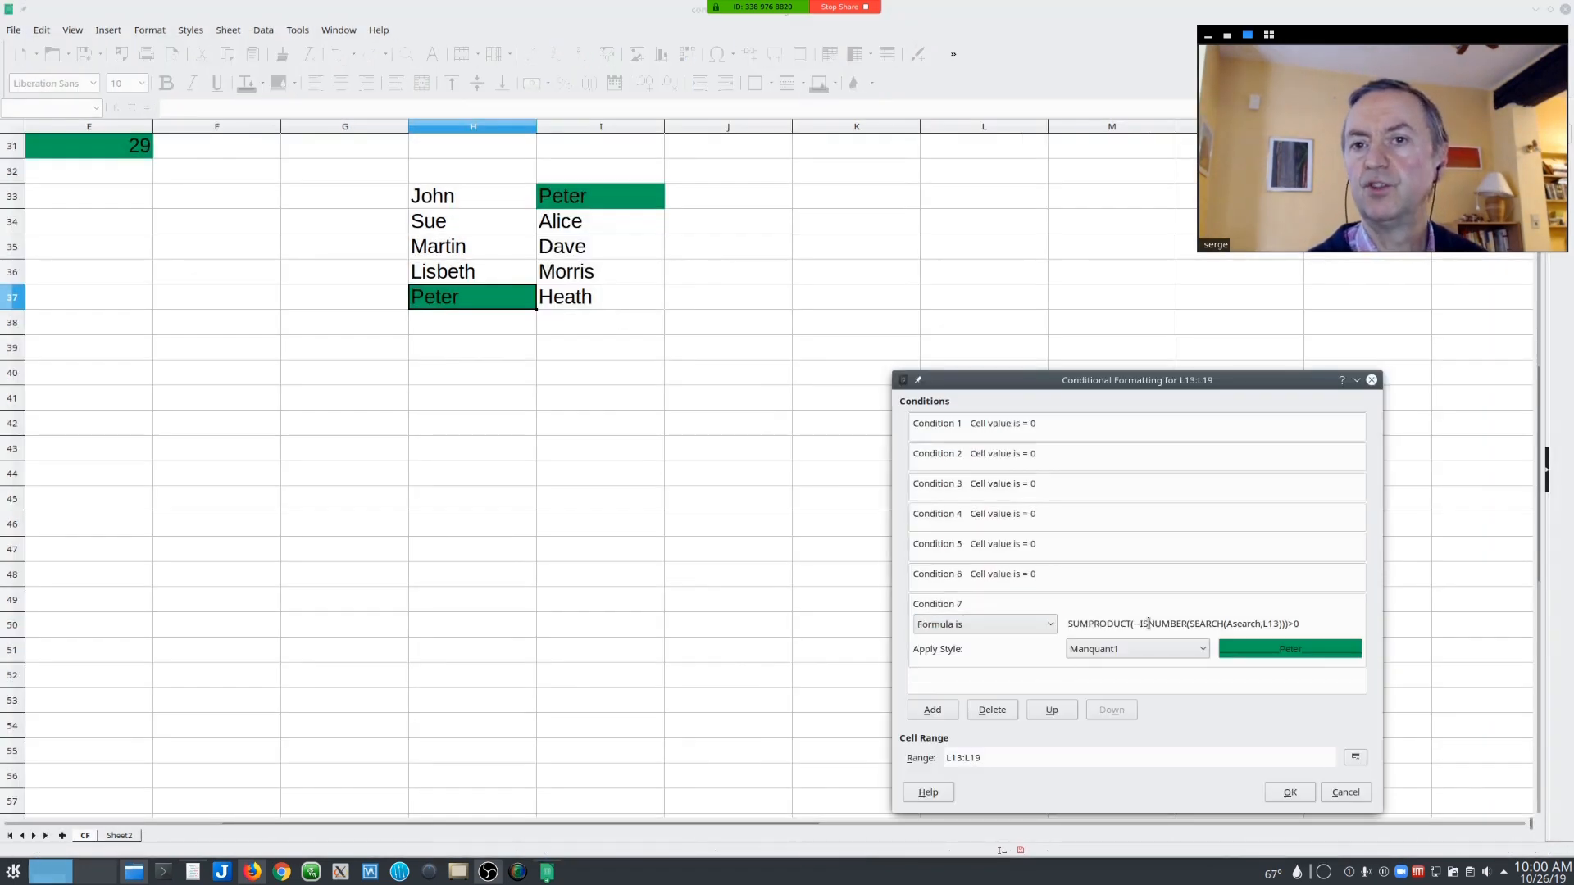
- Replace Kate's text with Condition 7's formula SUMPRODUCT(--ISNUMBER(SEARCH(Asearch,L13)))>0
triple_click(1148, 624)
key("ctrl+c")
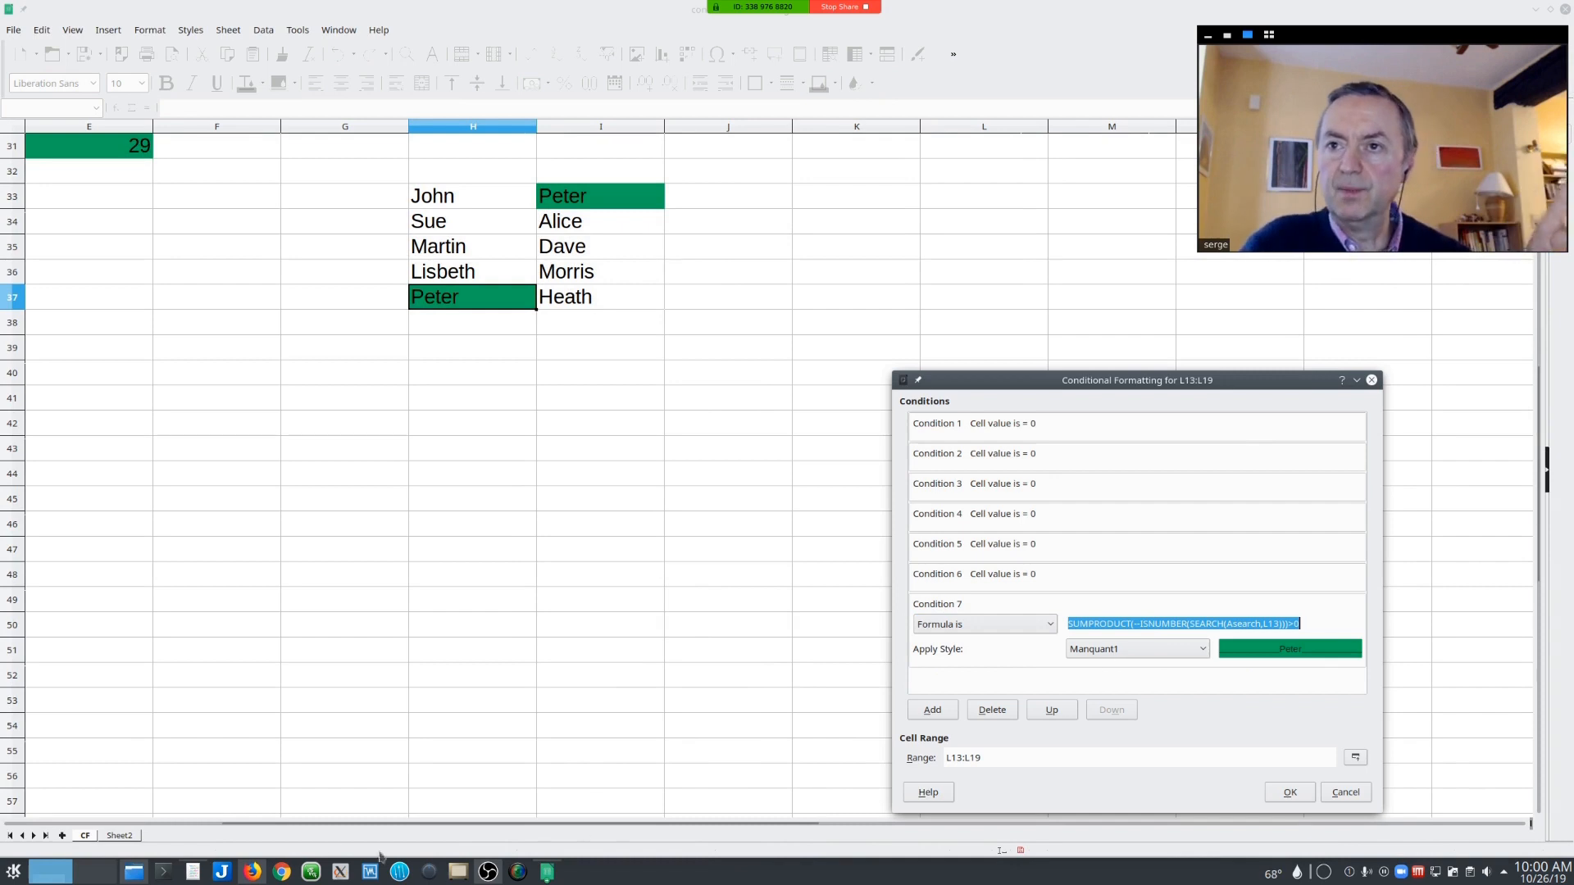
left_click(221, 871)
key("ctrl+a")
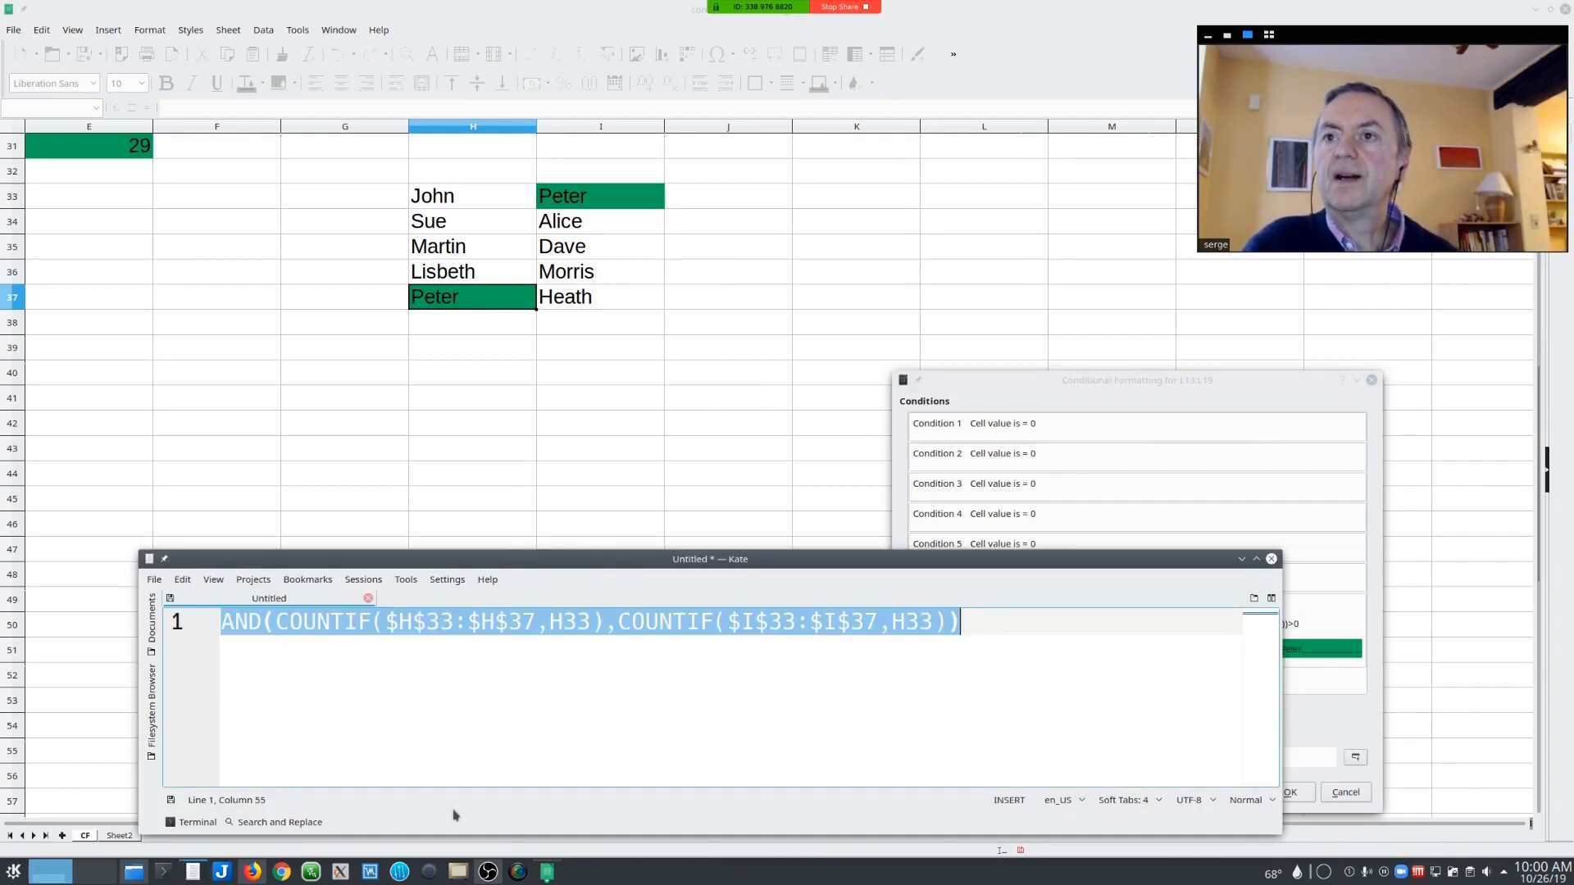
key("ctrl+v")
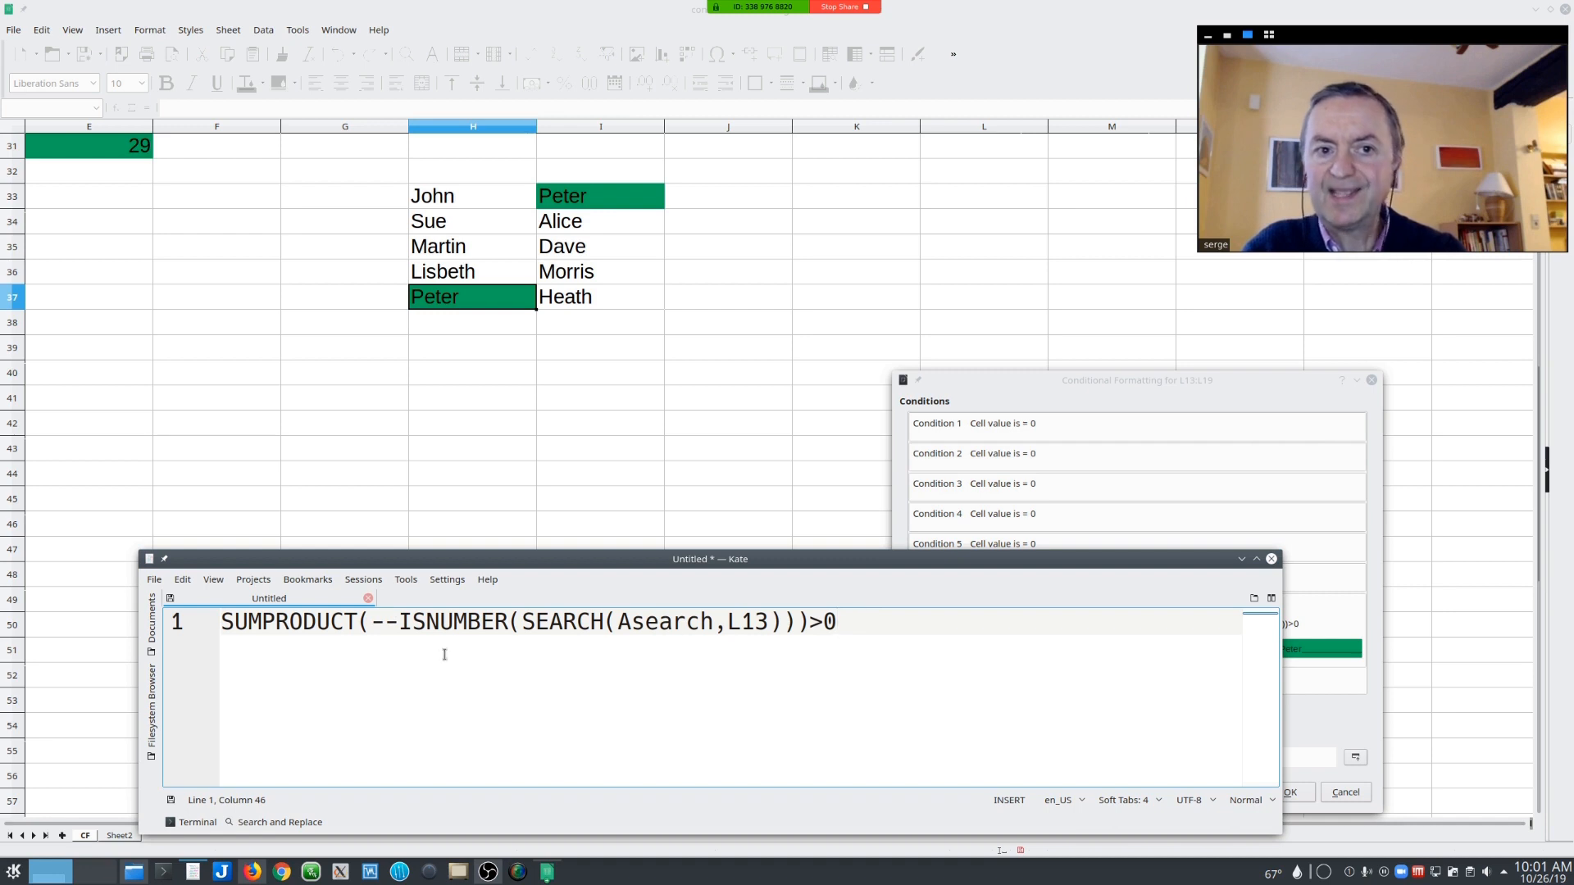
- Highlight ISNUMBER and the Asearch argument in Kate's formula, and place the cursor within the L13 reference
double_click(443, 619)
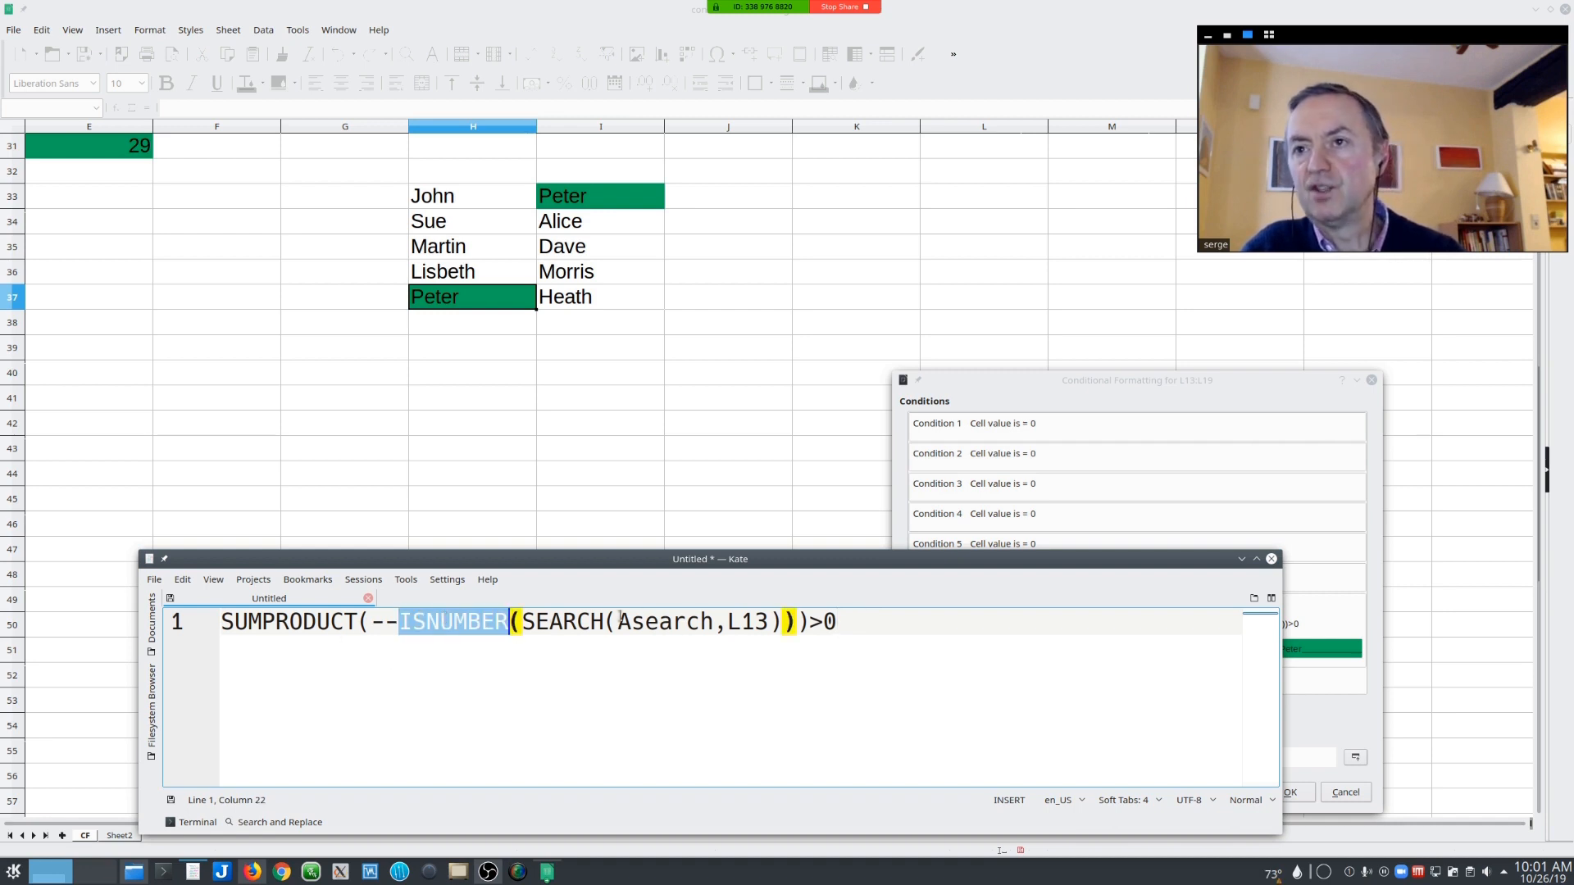
double_click(650, 620)
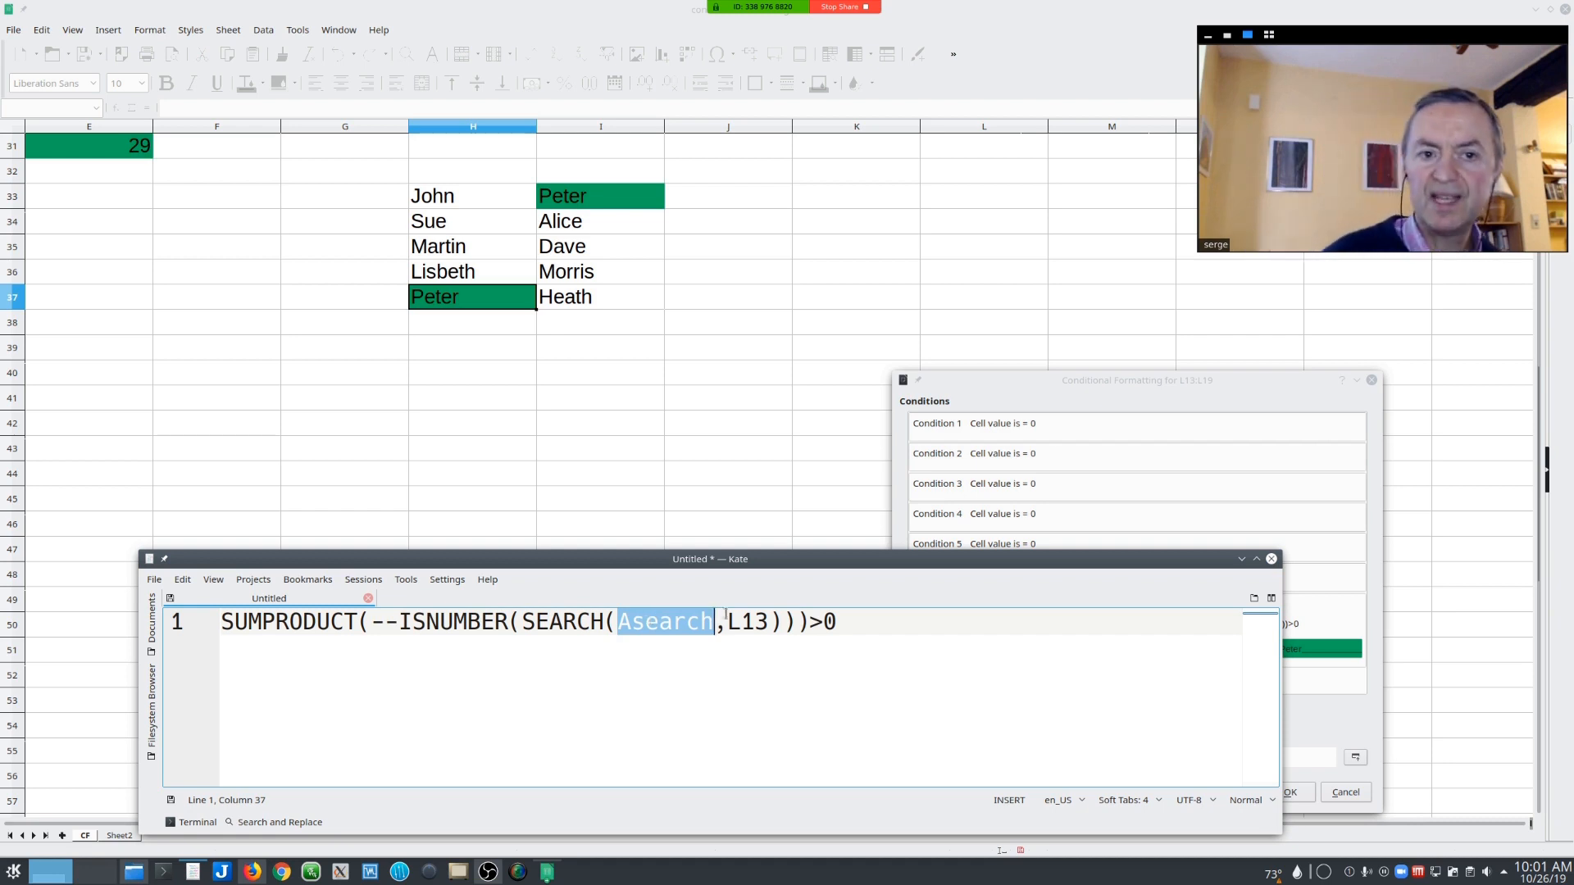
key("Right")
key("Right")
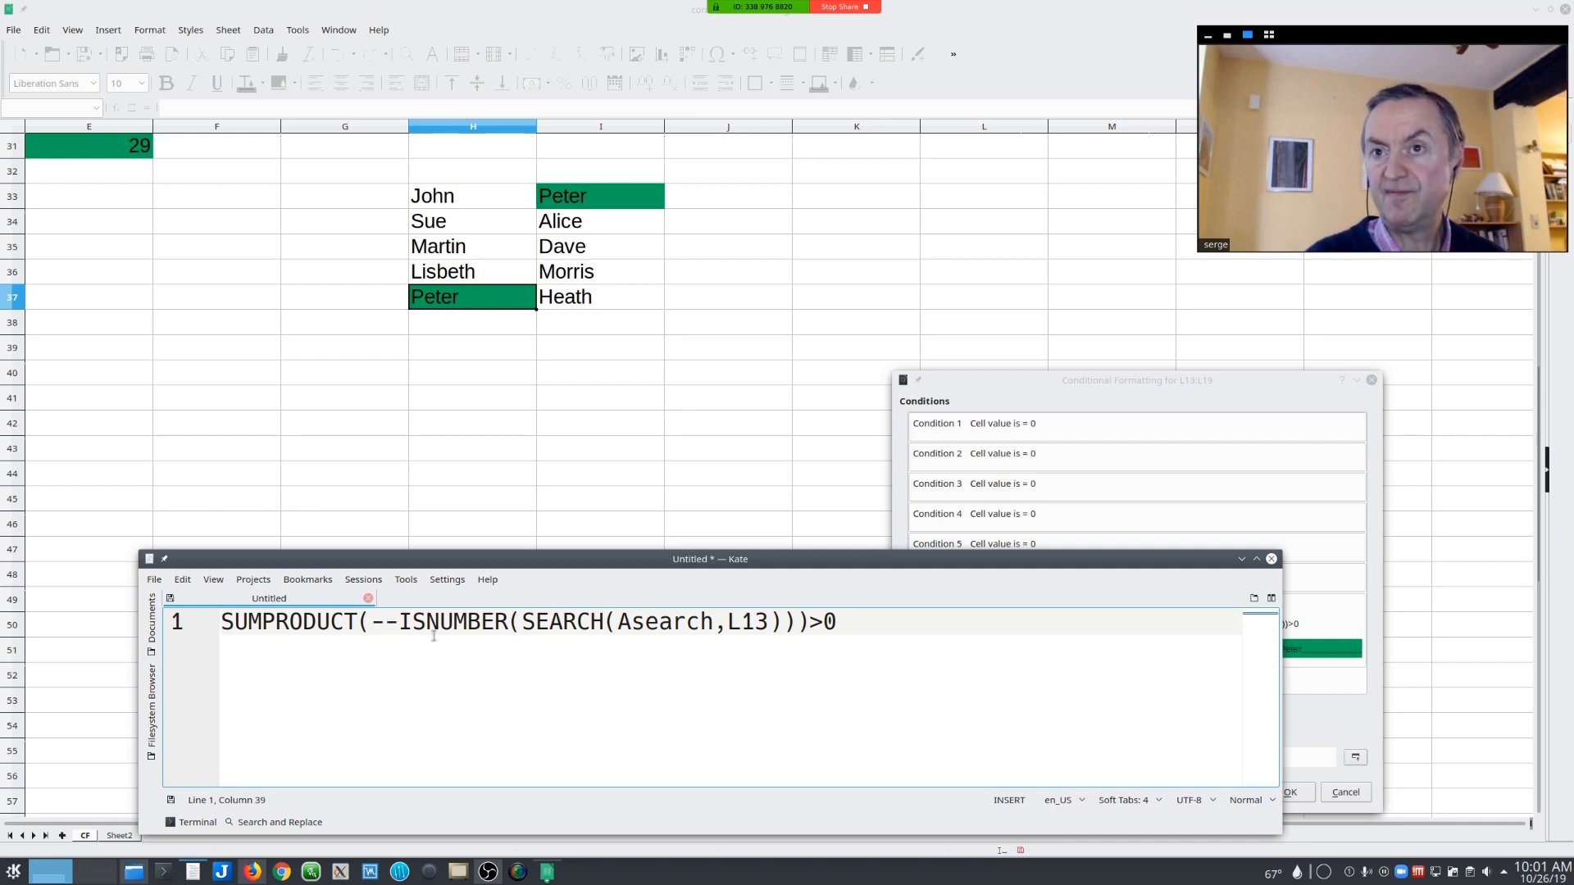
- Highlight ISNUMBER, the double minus, SUMPRODUCT and the 0 of the final comparison in Kate's formula
double_click(448, 627)
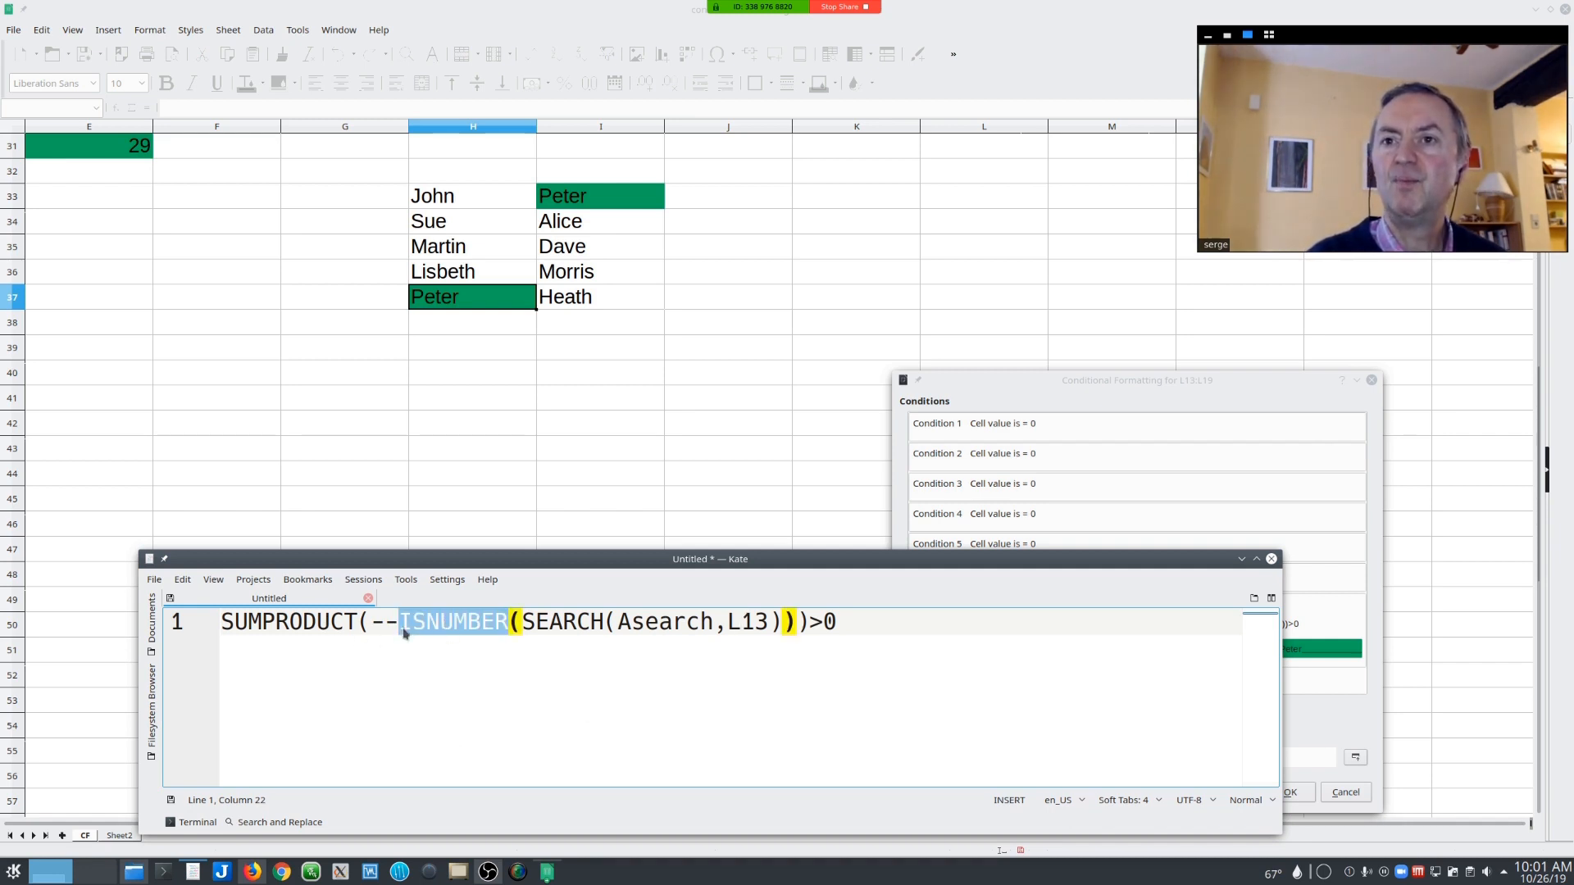
left_click(398, 622)
mouse_move(399, 622)
left_mouse_down()
mouse_move(381, 624)
mouse_move(398, 621)
left_mouse_up()
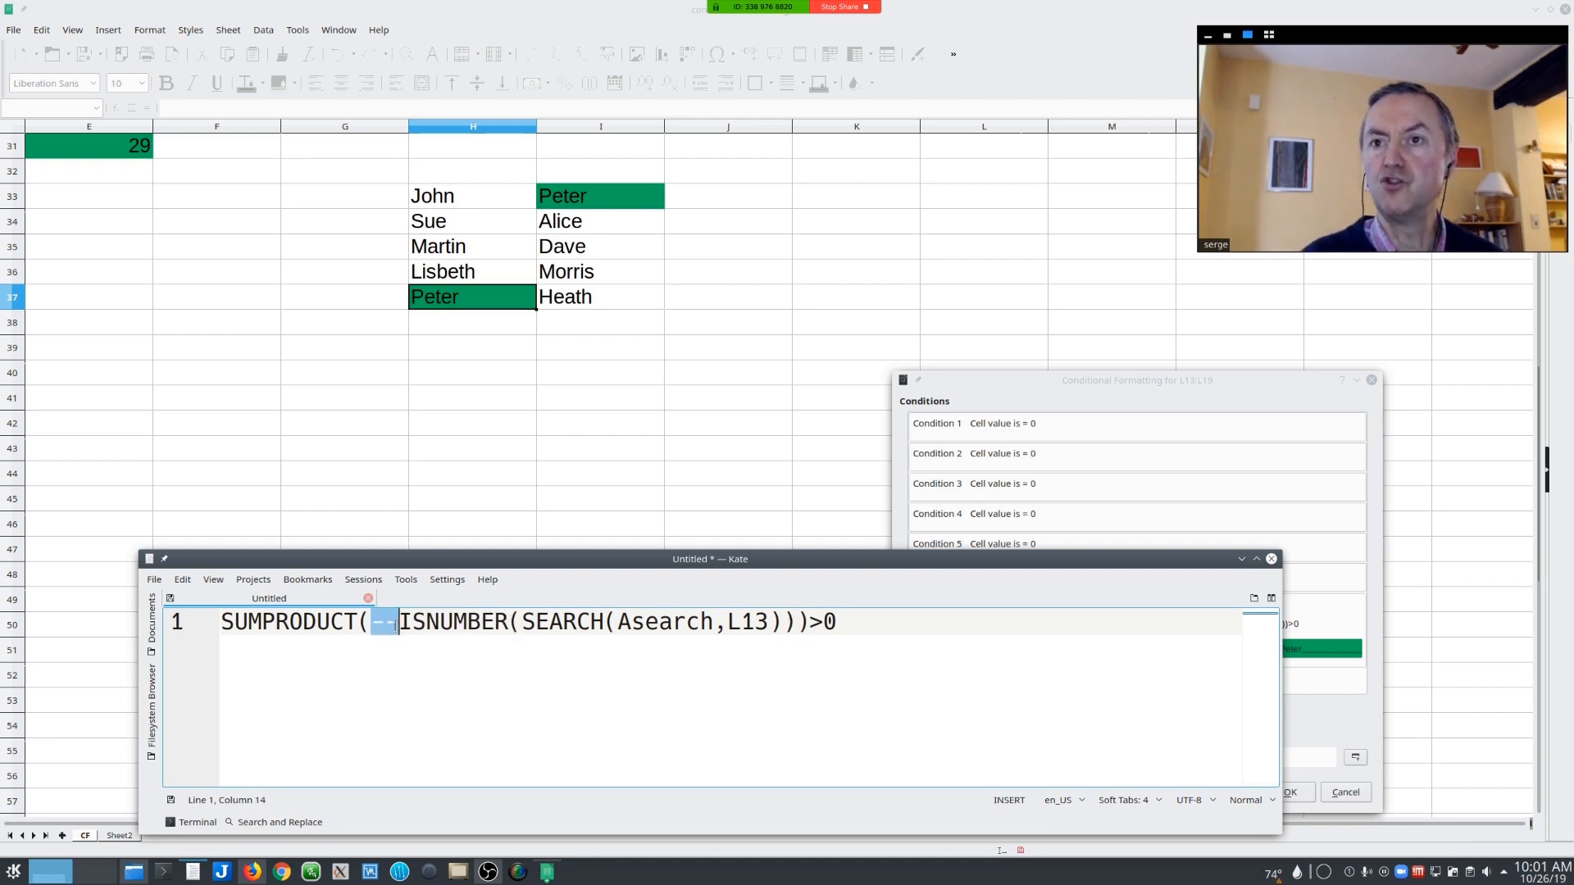
double_click(328, 620)
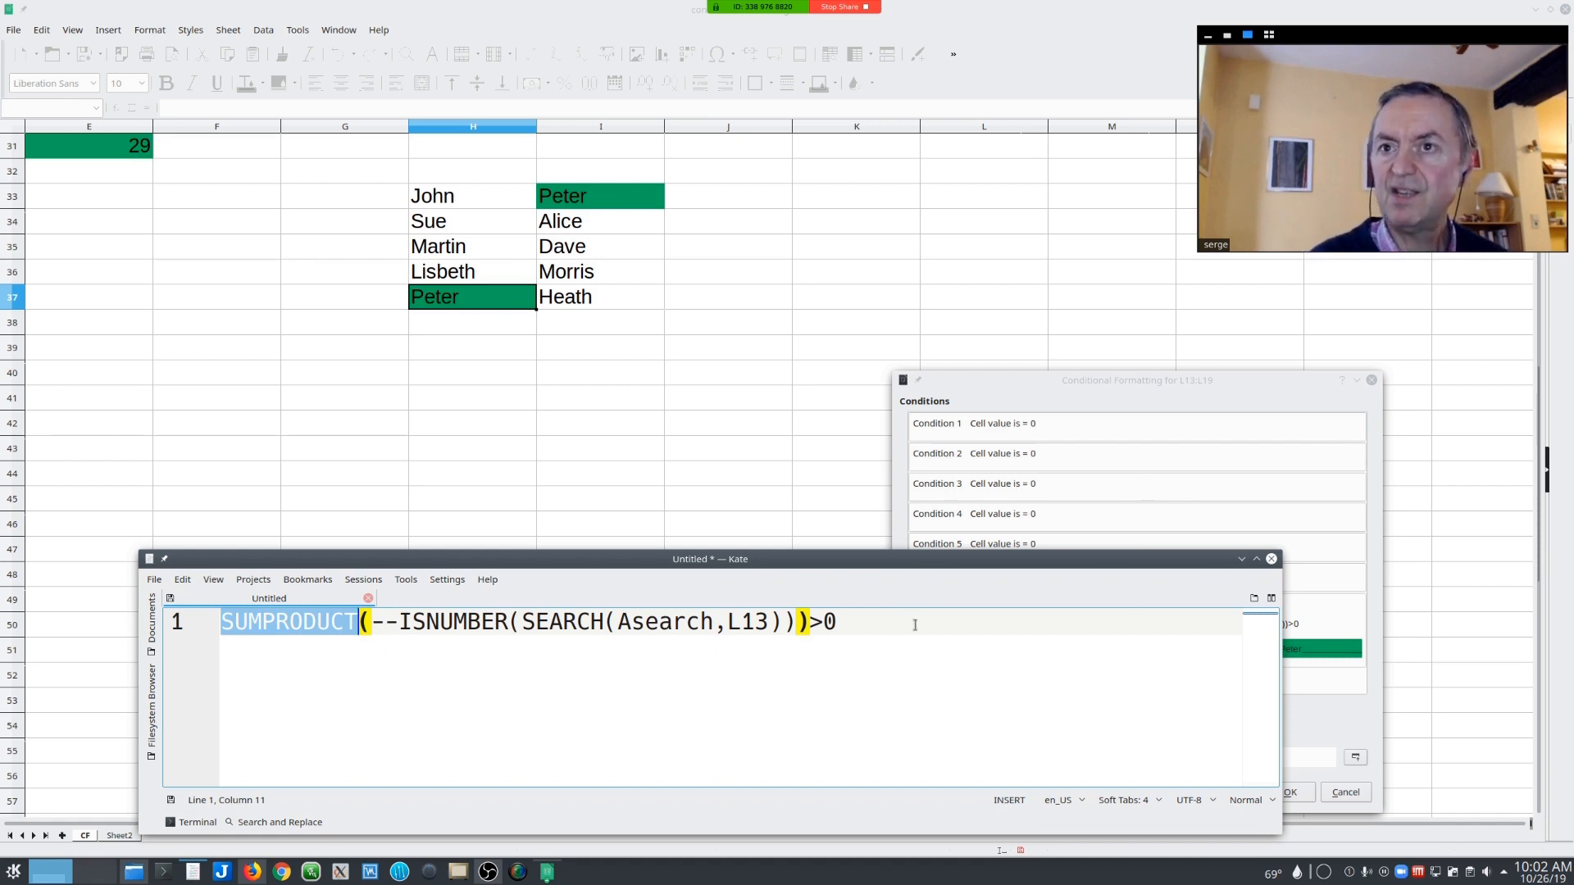
left_click(900, 628)
left_click_drag(823, 624, 972, 667)
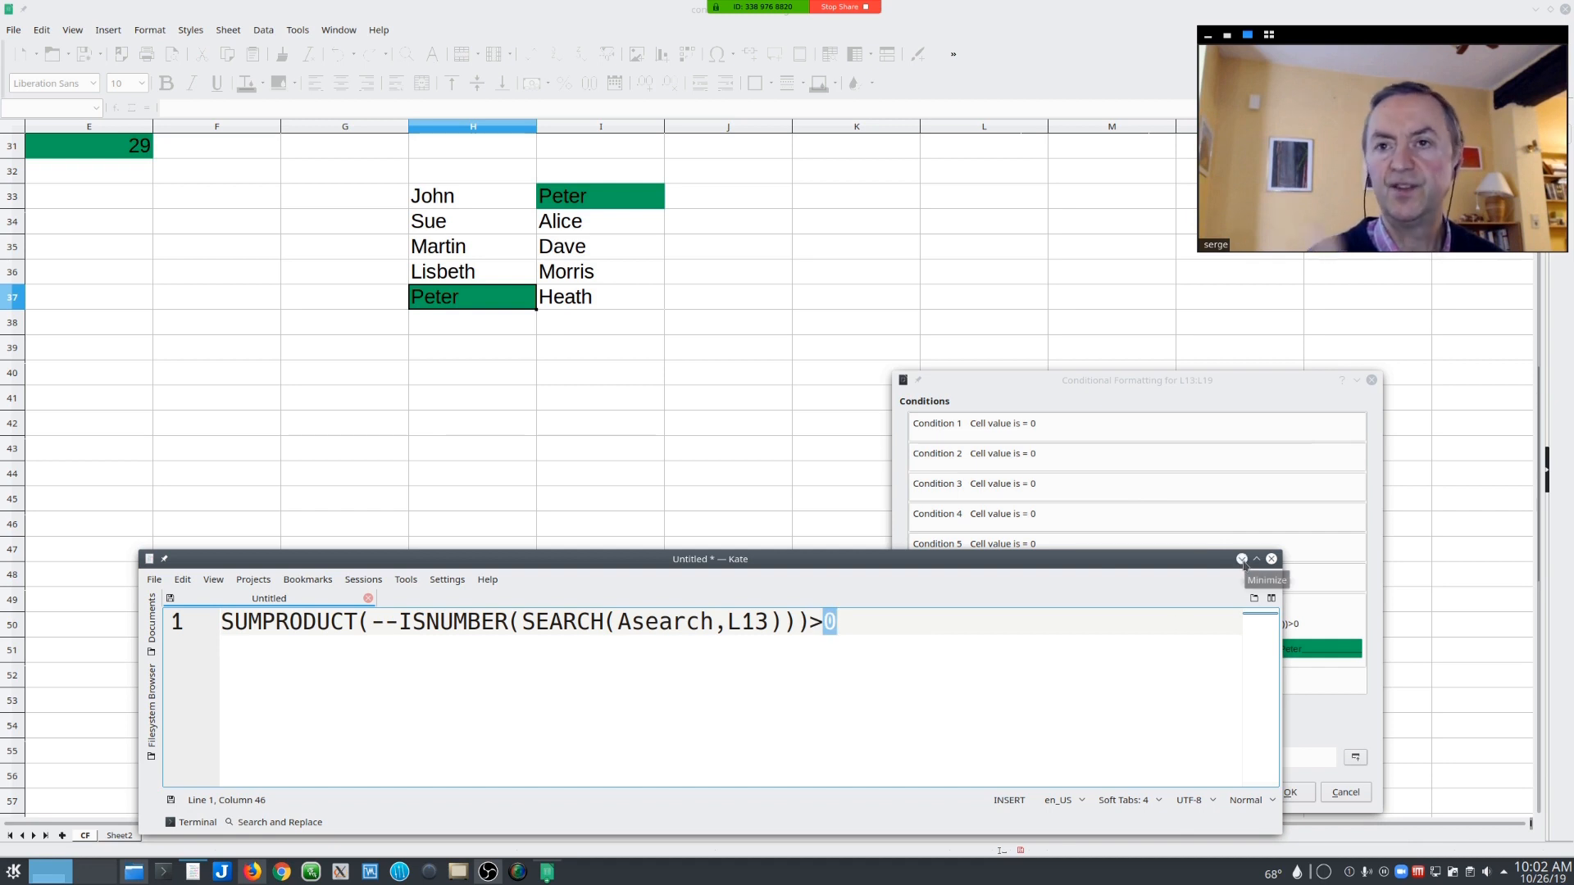
- Minimize Kate and close the conditional formatting dialogs without saving changes
left_click(1241, 559)
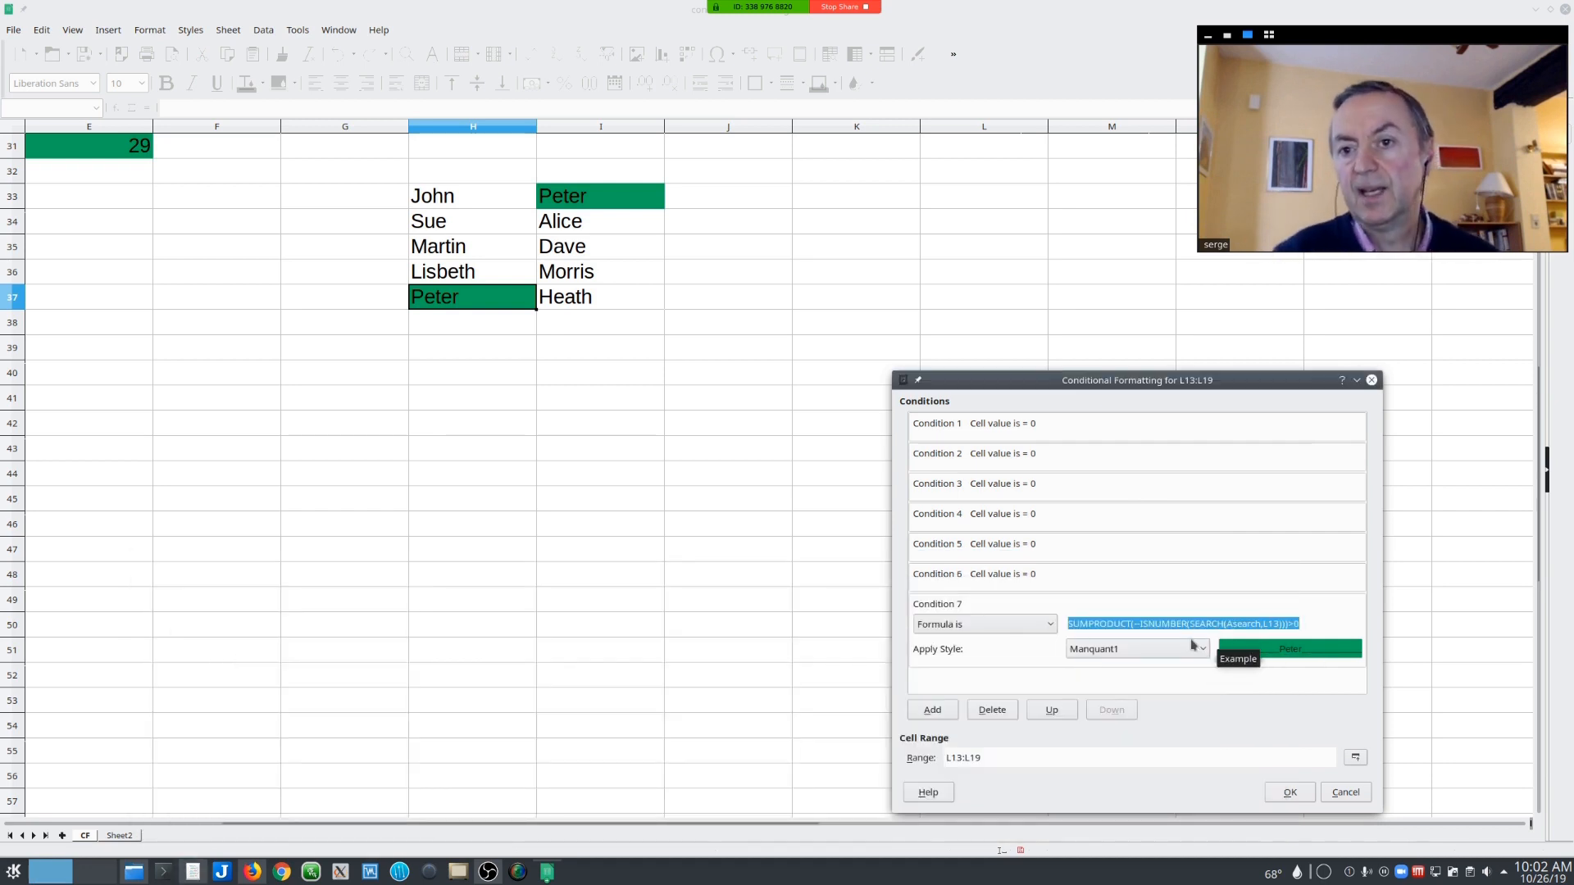
left_click(1349, 793)
left_click(984, 613)
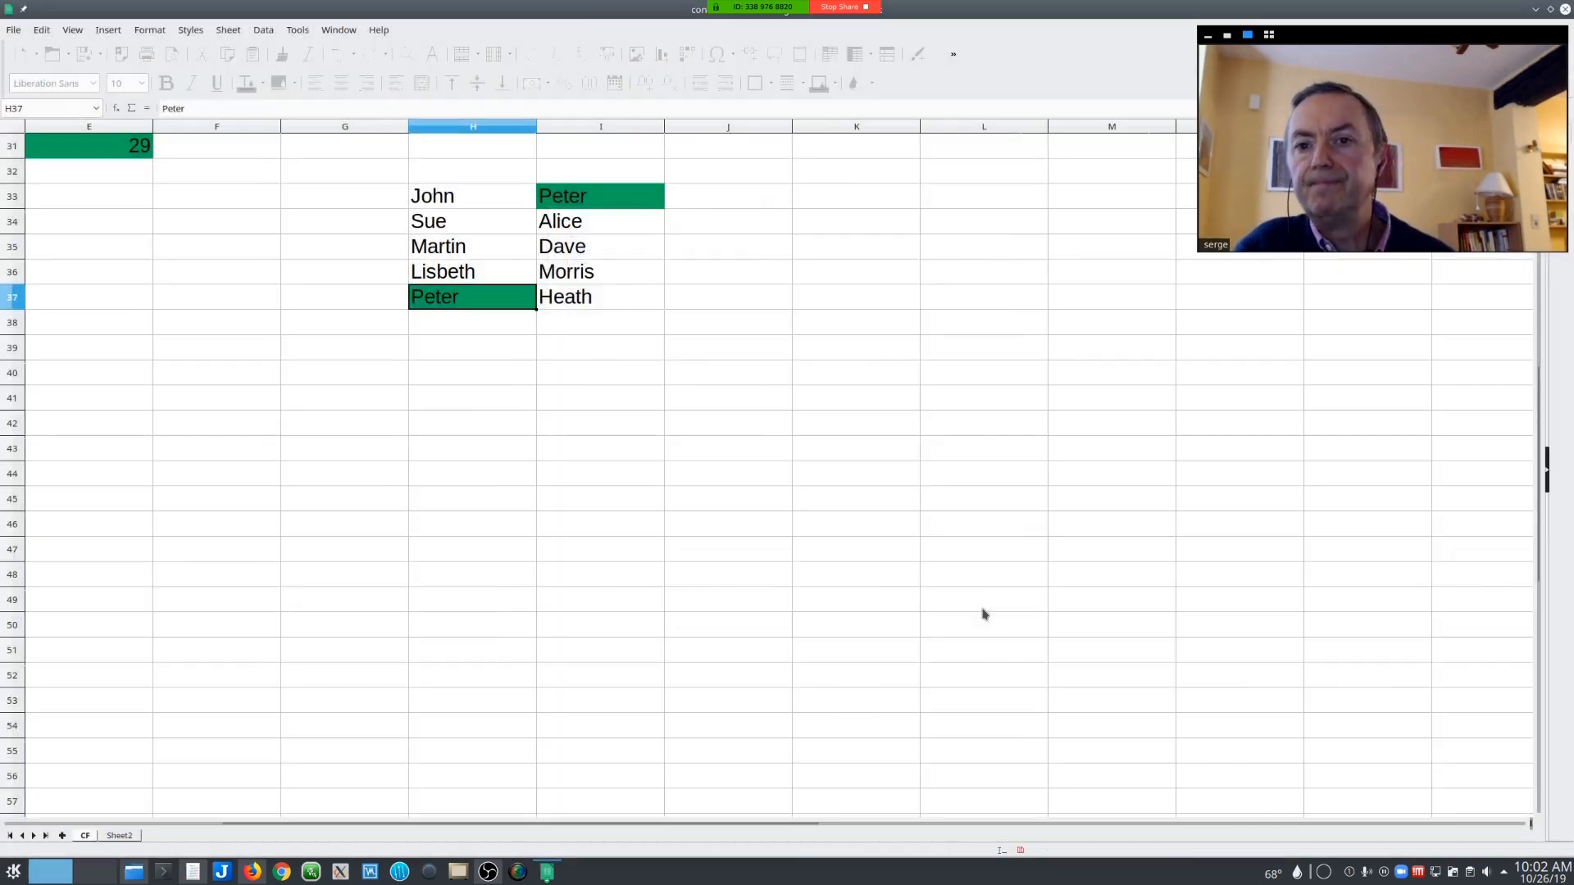
- Examine the animal list in L13:L19 against the search terms dog, fox and donkey in column N
scroll(943, 537, "up", 9)
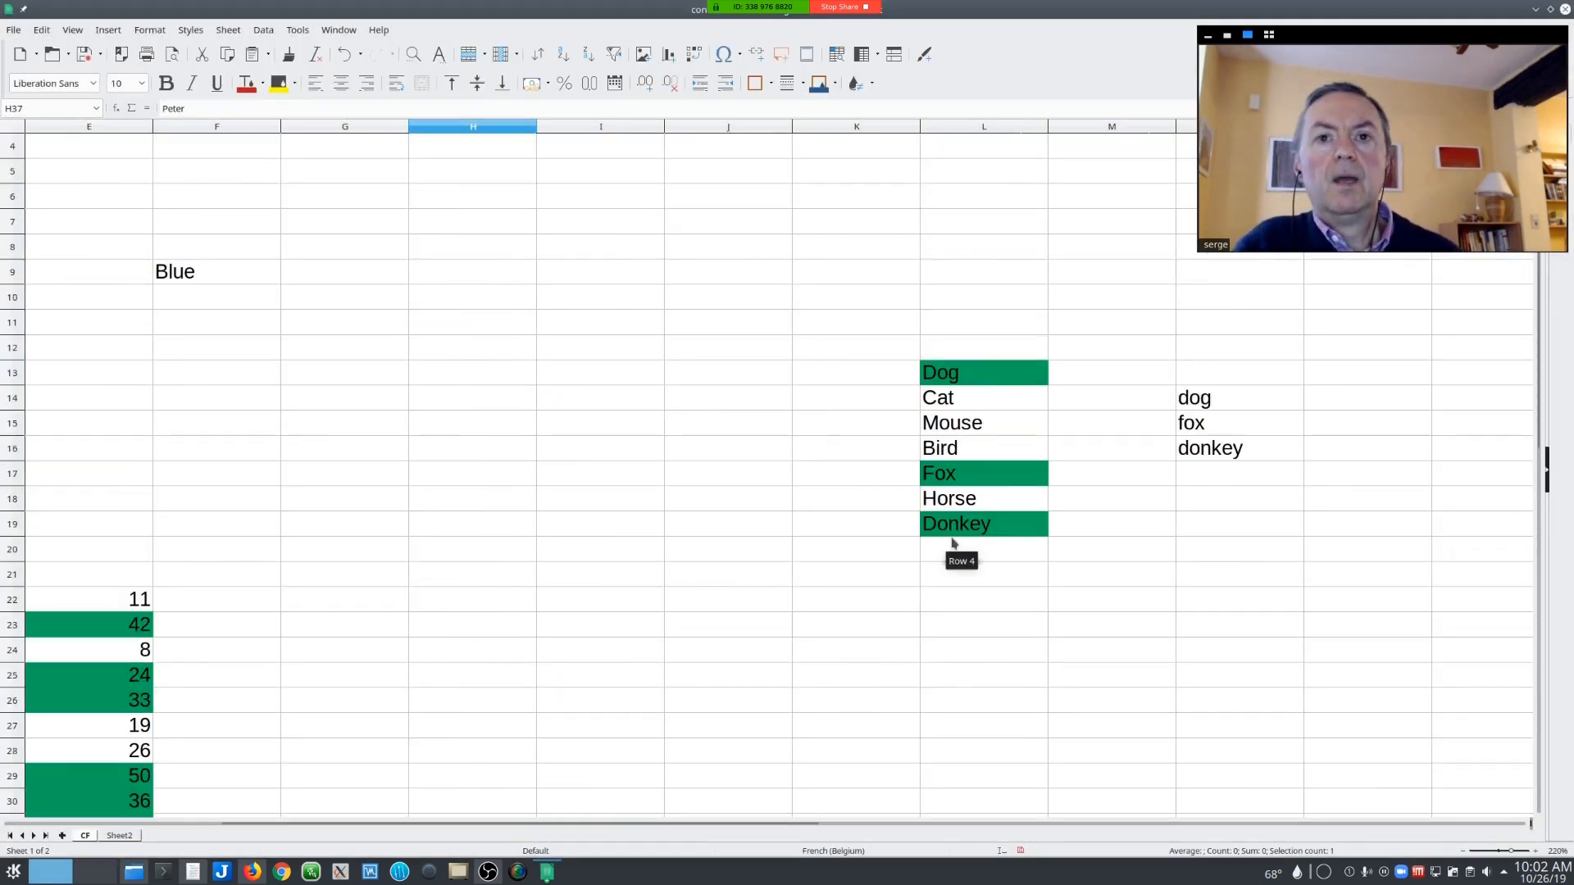
scroll(953, 544, "up", 1)
left_click_drag(959, 449, 1234, 607)
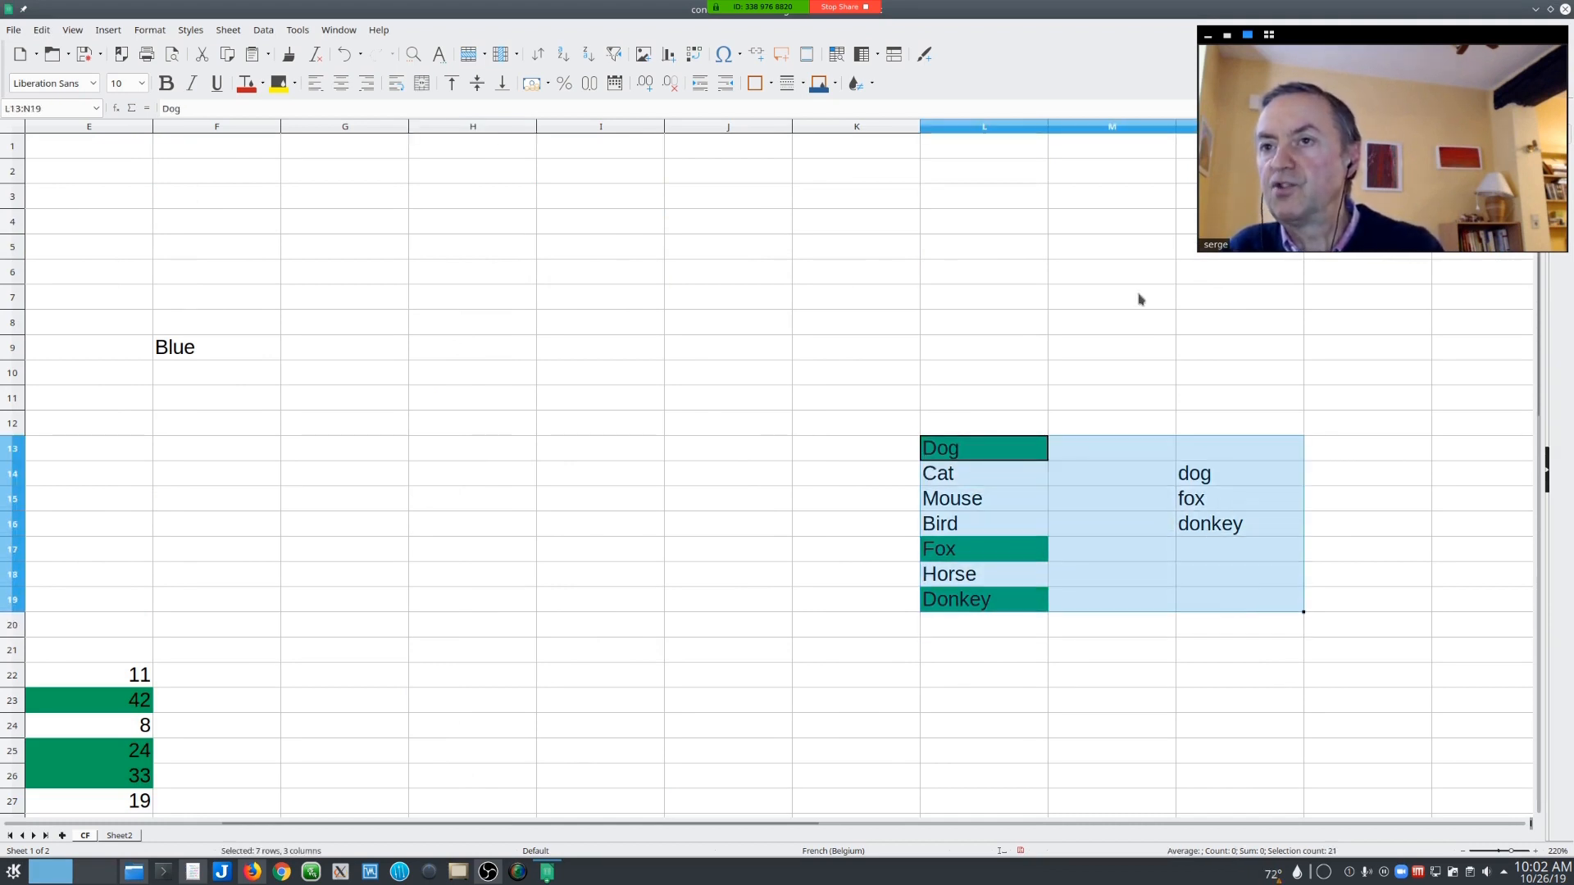
left_click(941, 456)
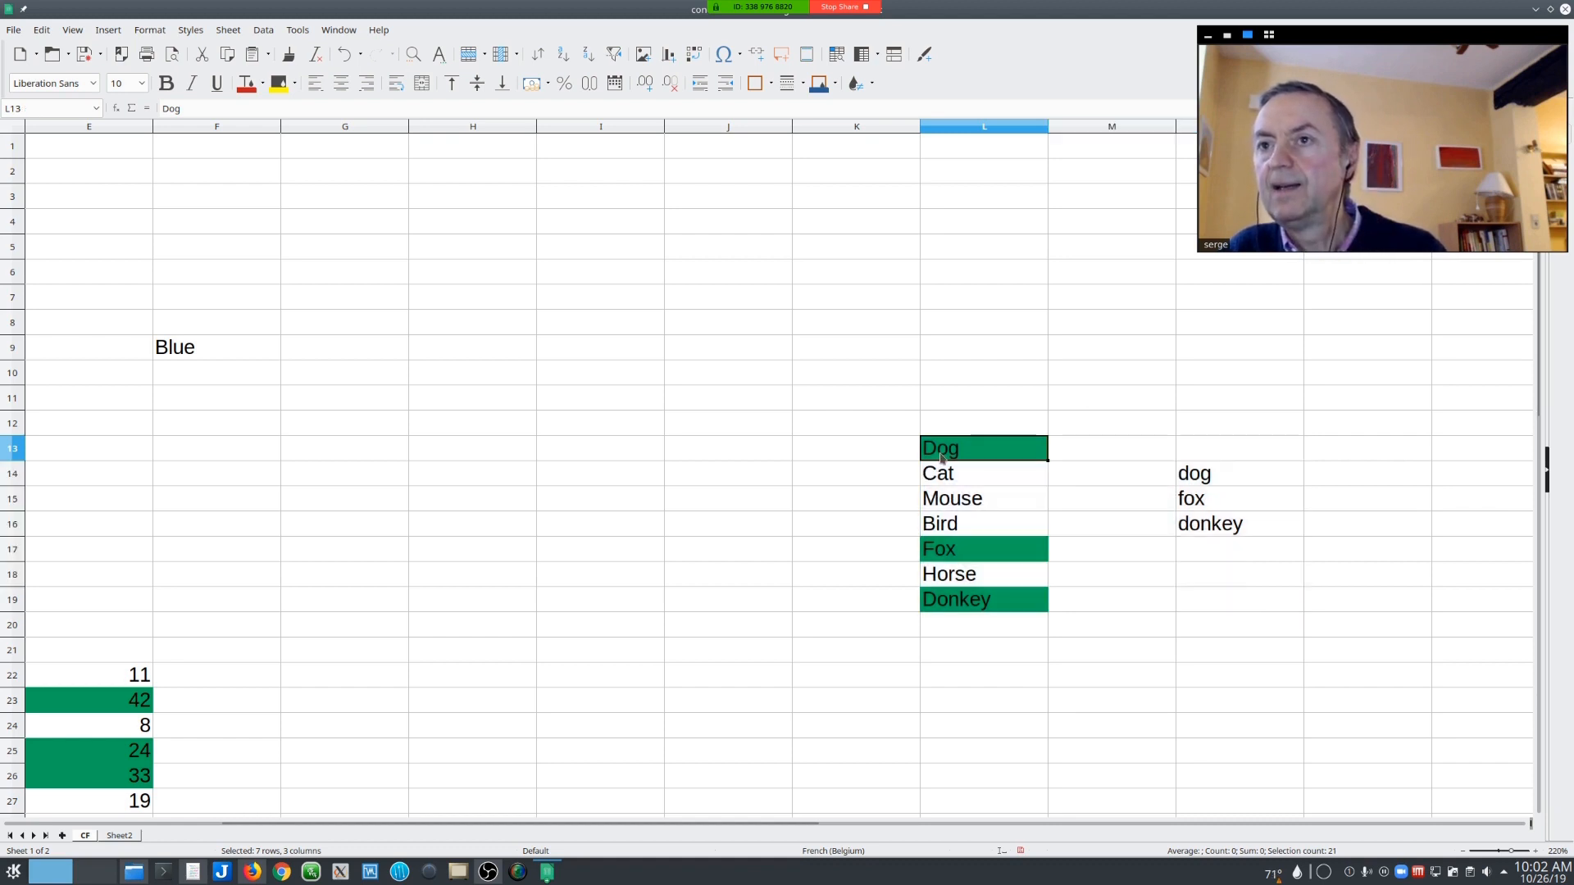
left_click(949, 553)
left_click(953, 601)
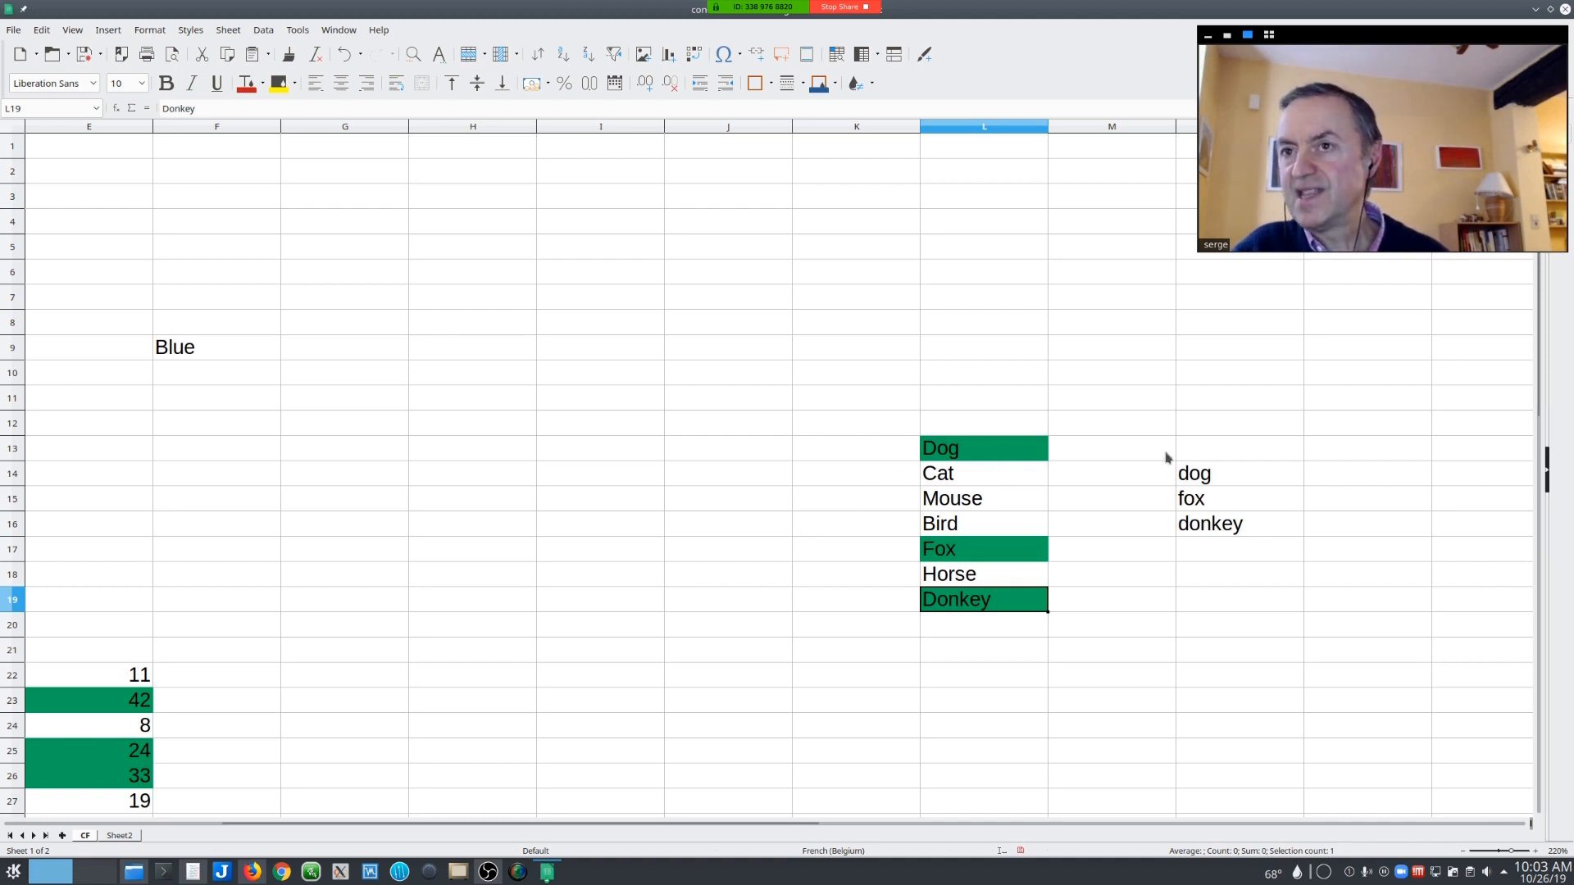
left_click(1041, 450)
left_click(1085, 455)
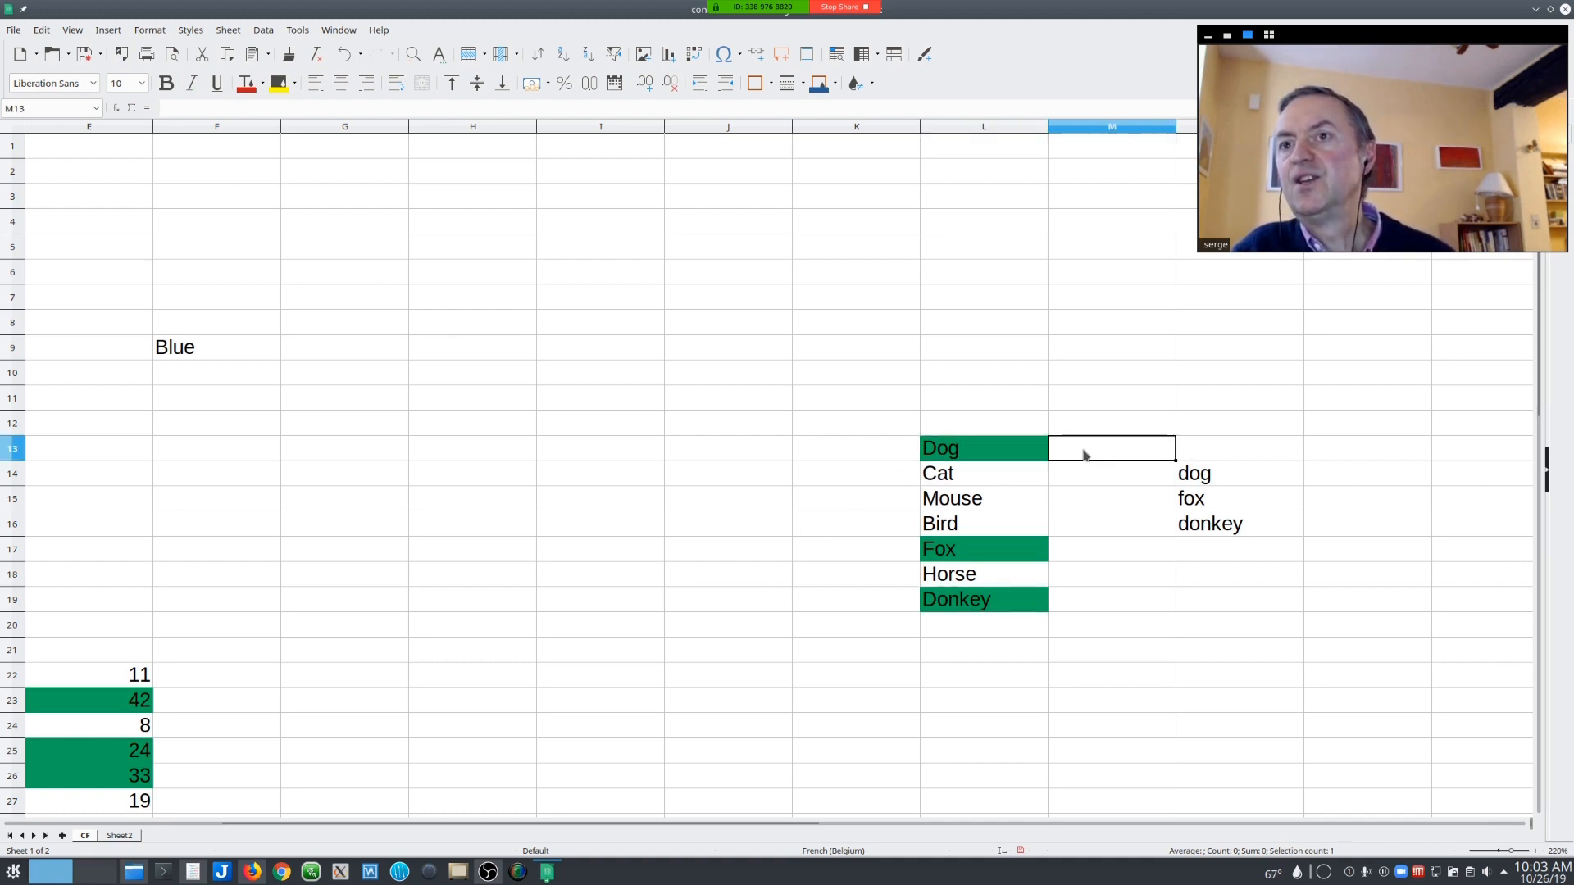
left_click(967, 457)
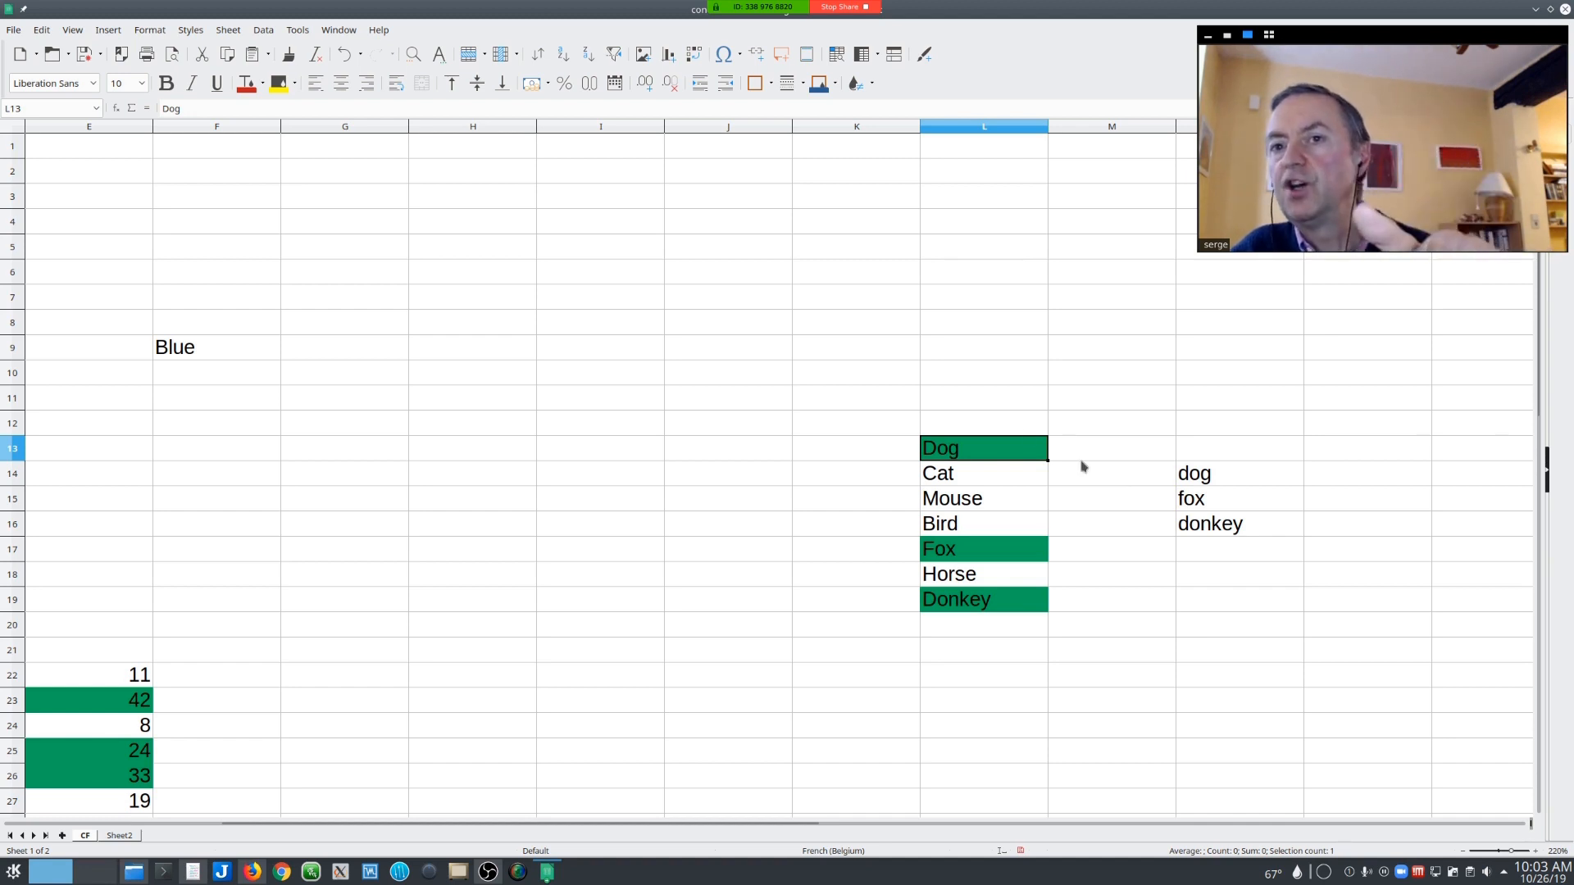
left_click(1019, 423)
left_click(1128, 434)
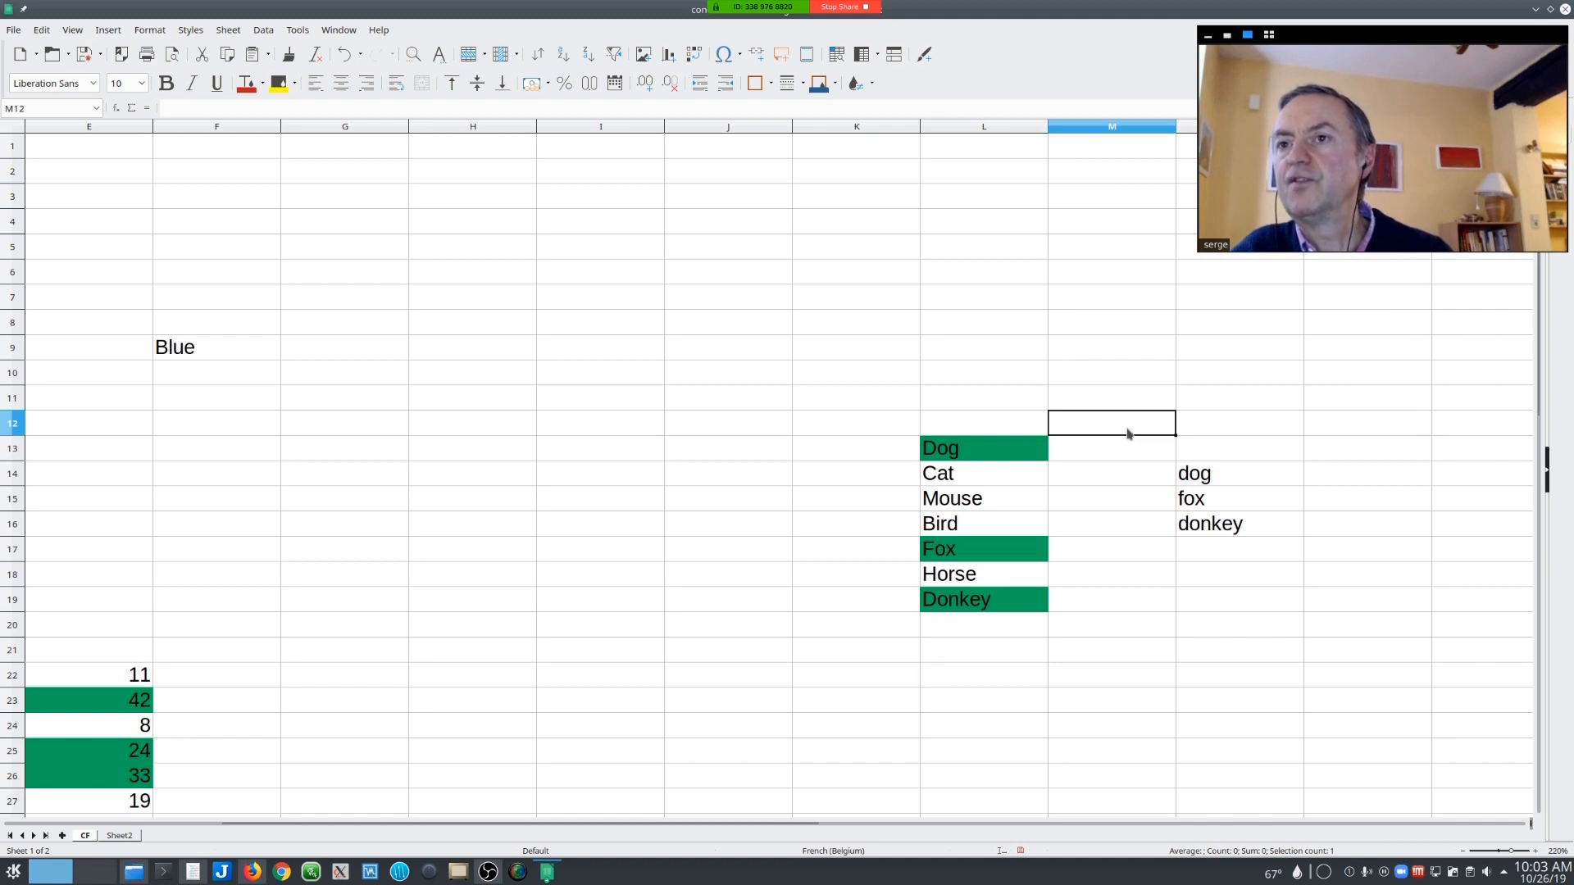